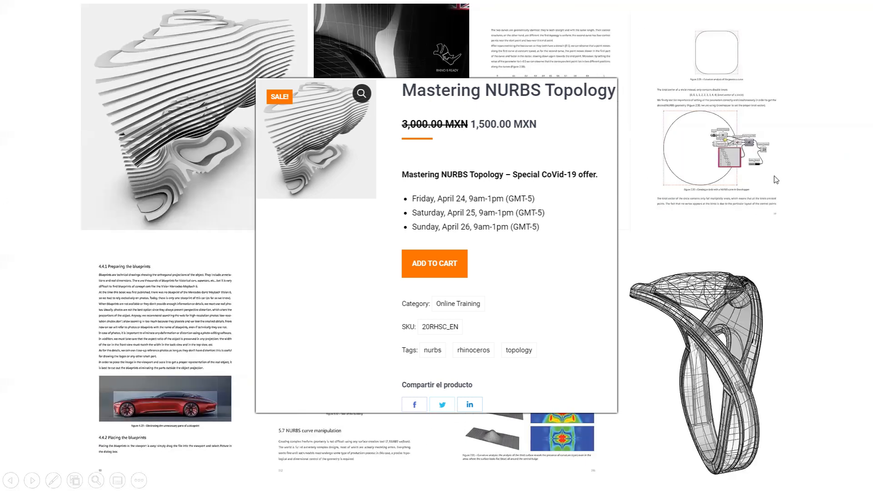
- Advance through the remaining slides, end the slide show and minimise the presentation to return to Rhino and Grasshopper
click(59, 177)
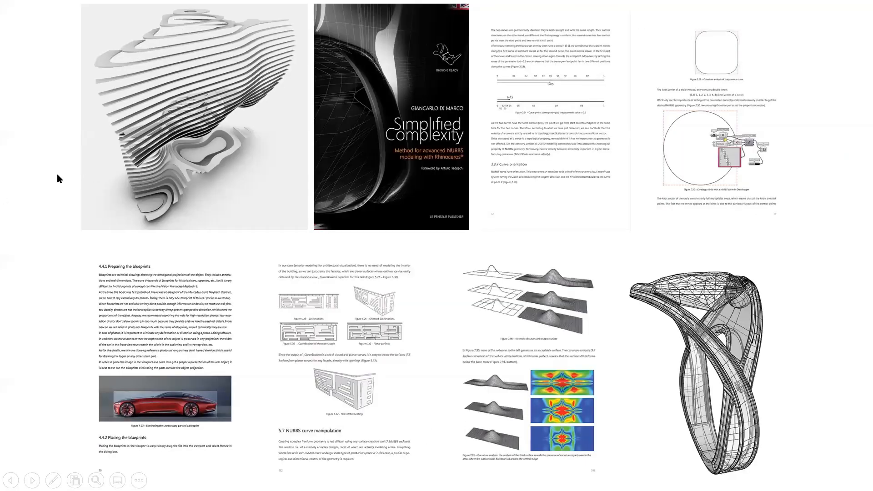
click(715, 228)
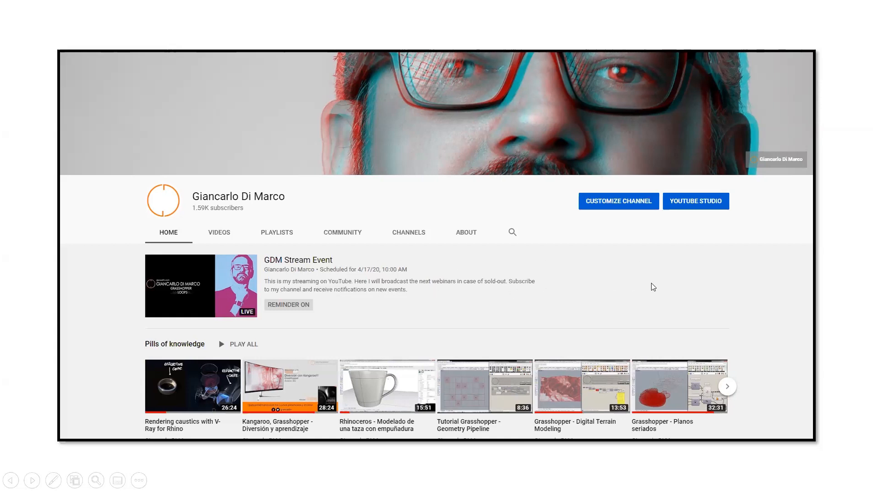
click(794, 280)
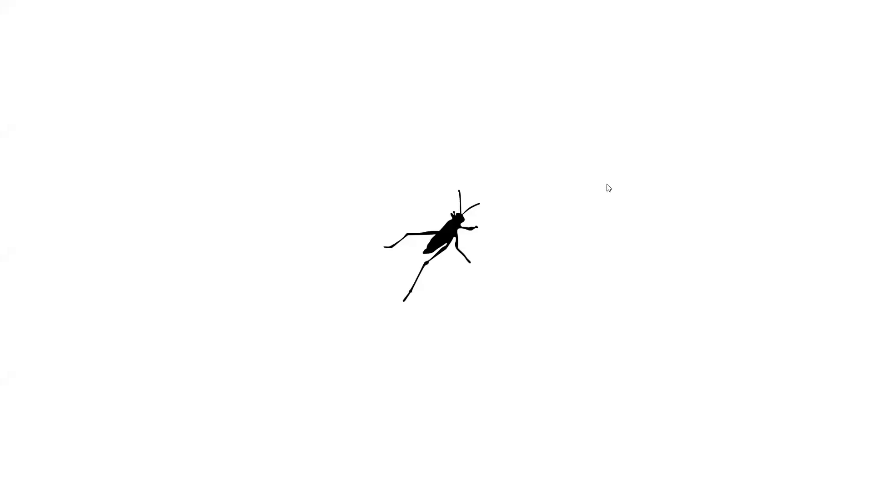
key(Escape)
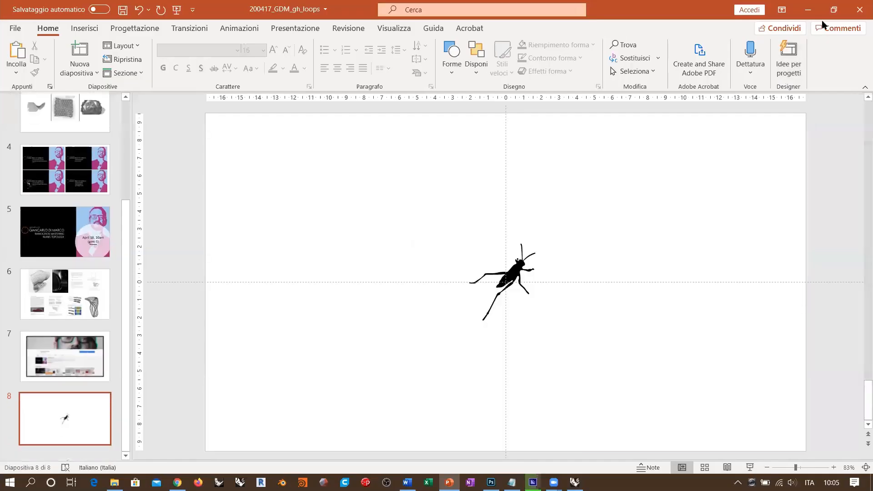
click(808, 10)
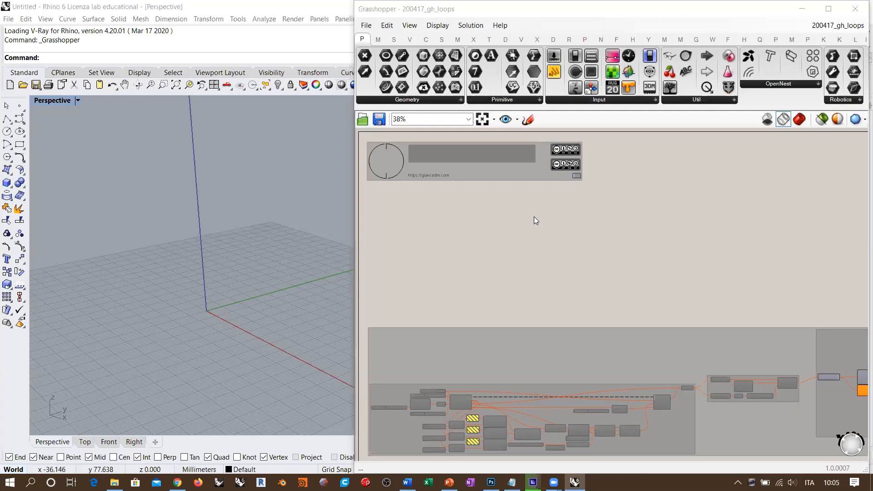
- Add a Point parameter to the empty canvas below the header group and display Rhino's Top view
scroll(512, 219, up, 5)
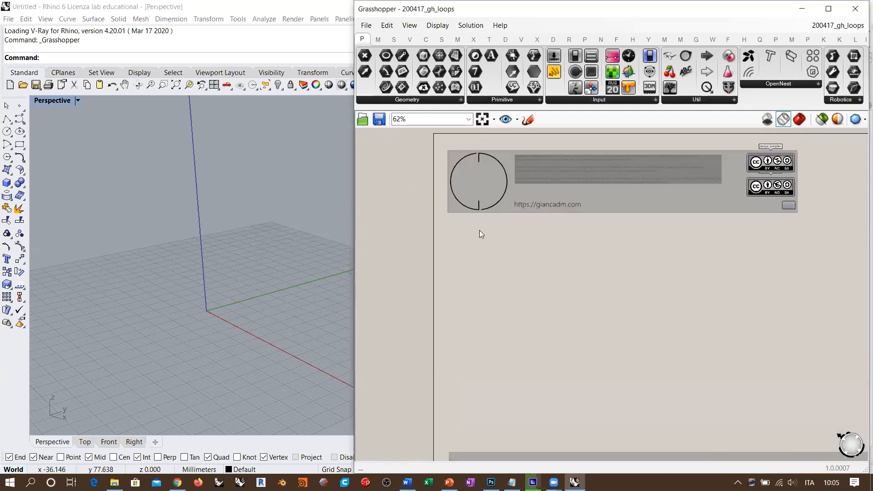
scroll(537, 235, up, 2)
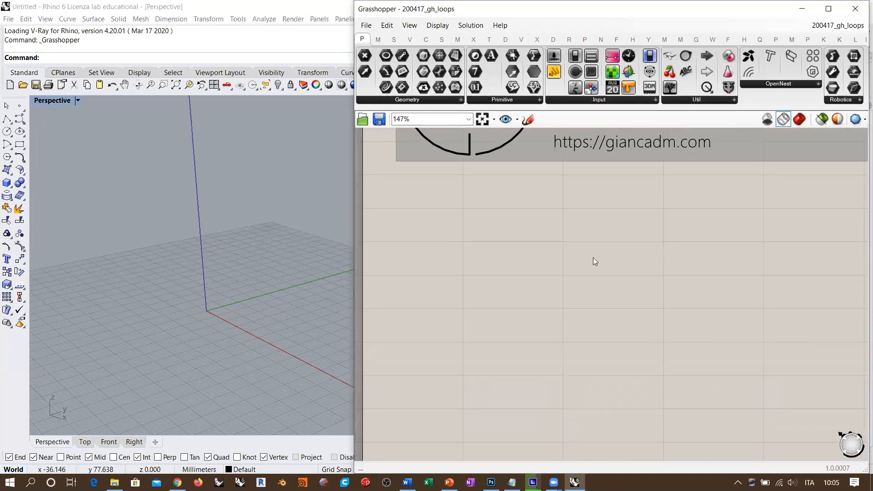
double_click(527, 257)
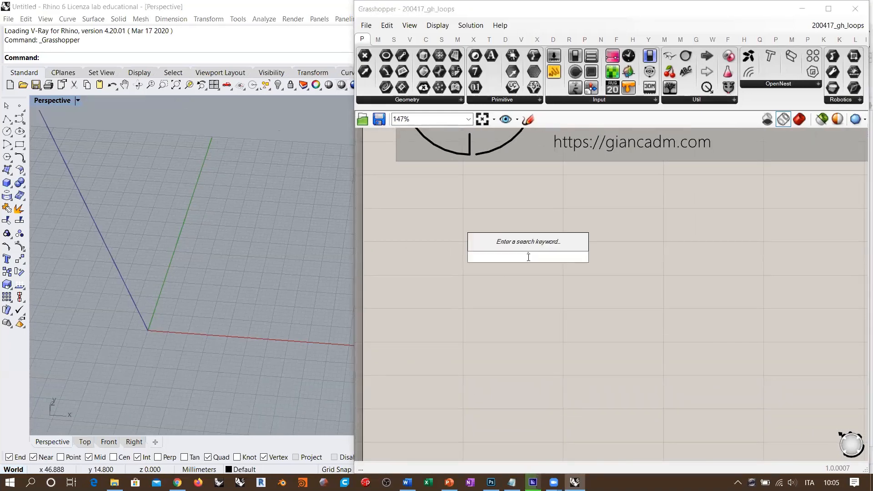
text(point)
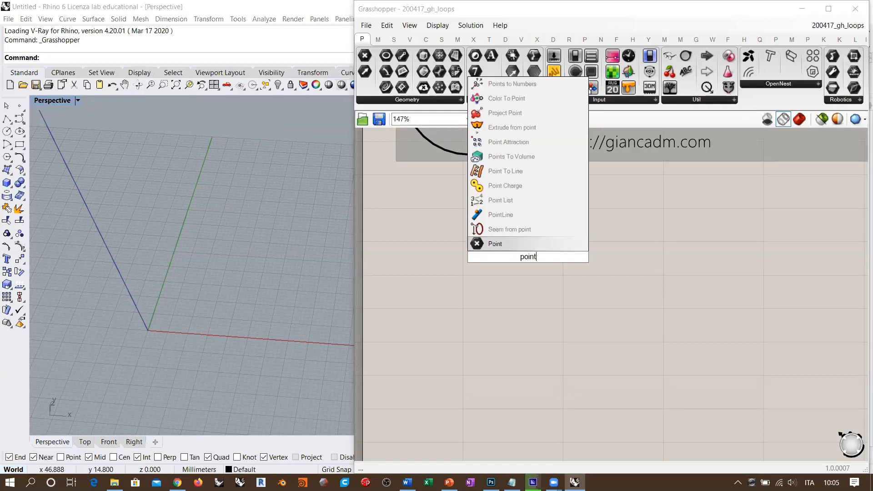
key(Return)
click(86, 442)
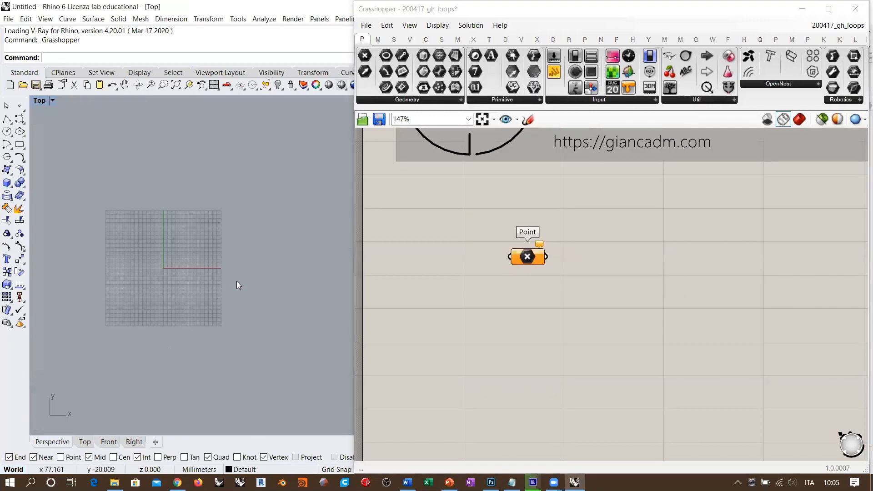
right_drag(197, 255, 162, 280)
scroll(195, 258, up, 10)
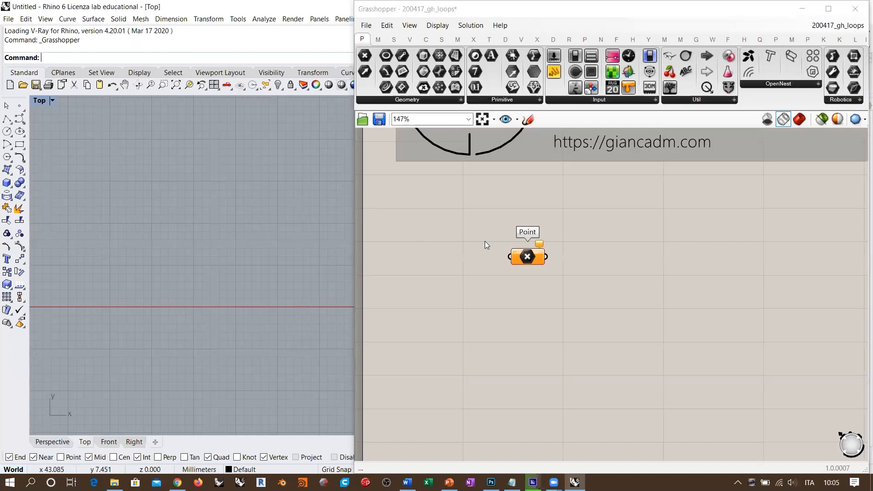
- Assign one point picked above the X axis in the Top view to the Point parameter
right_click(528, 256)
click(537, 390)
click(73, 229)
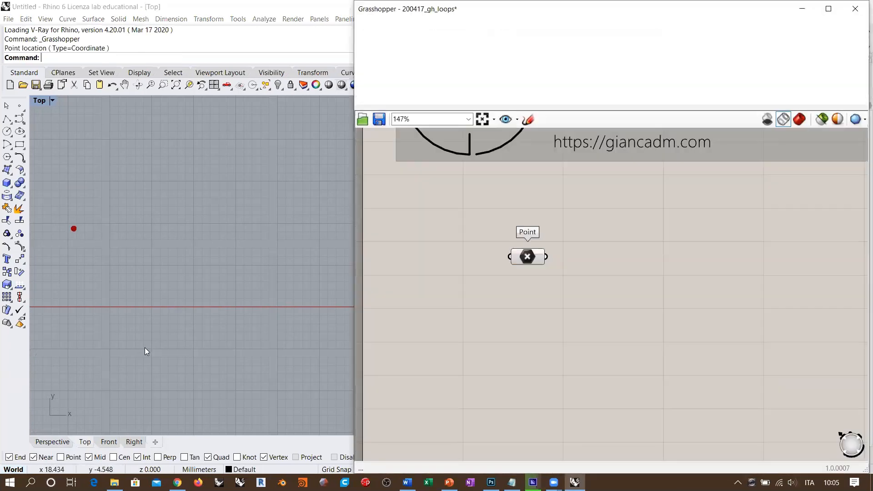
- Assign multiple points to the Point parameter, picking one at about (5.9, 15.1) and one close to the X axis
right_click(533, 258)
click(579, 400)
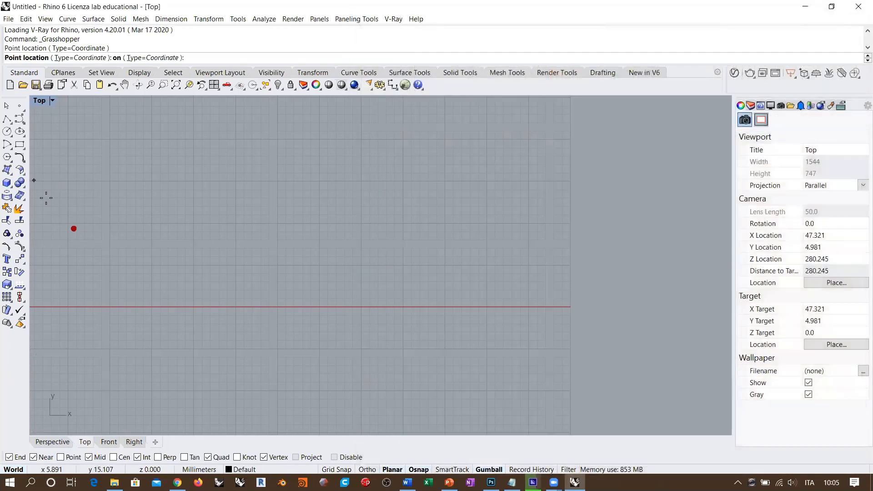
click(33, 181)
click(141, 309)
key(Return)
right_drag(144, 248, 204, 284)
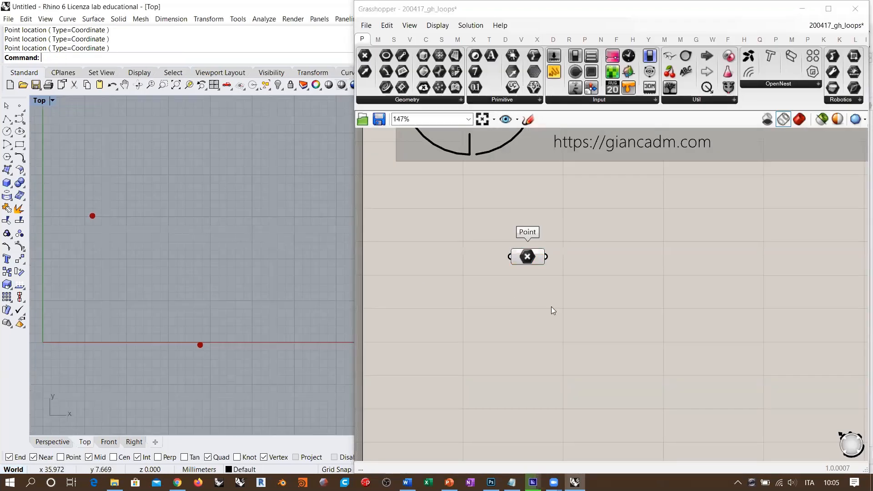
double_click(598, 269)
text(lin)
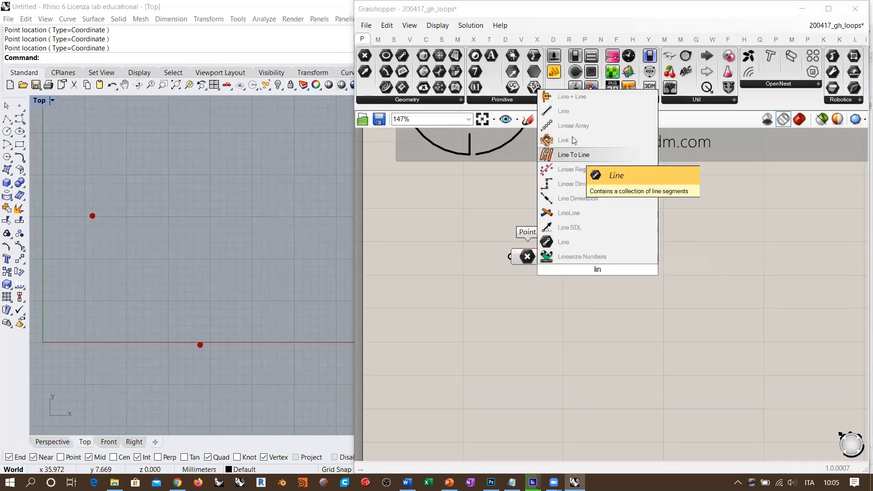
click(563, 111)
drag(590, 268, 642, 256)
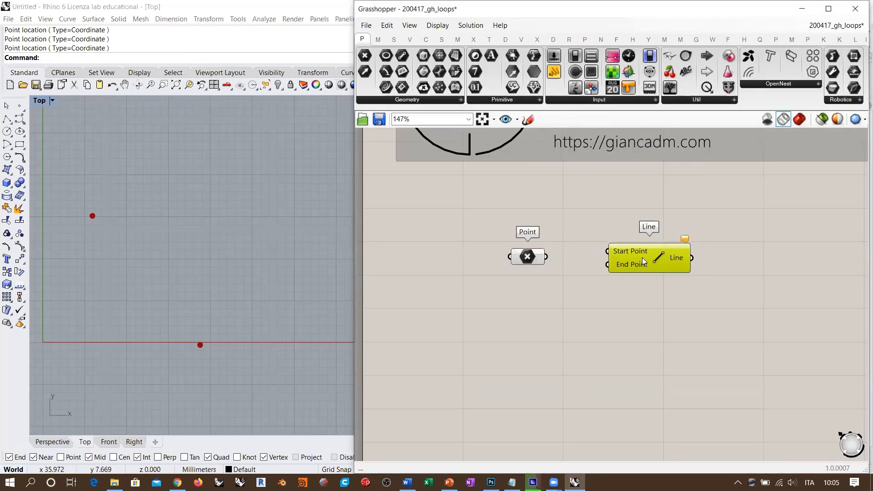
key(Delete)
- Add a PolyLine component beside the Point parameter and feed the points into its Vertices input
double_click(624, 252)
text(poly)
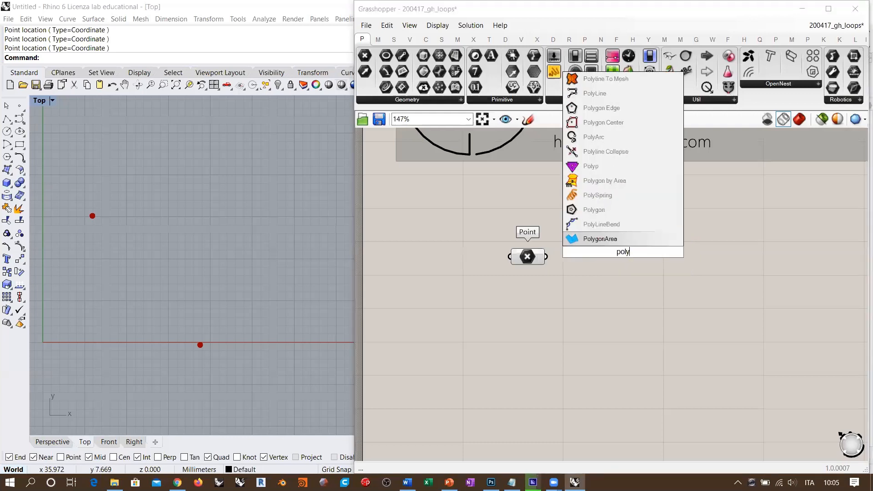
click(587, 94)
drag(546, 256, 569, 257)
- Add a Point On Curve component after the PolyLine and connect the Polyline output to it
double_click(703, 292)
text(po)
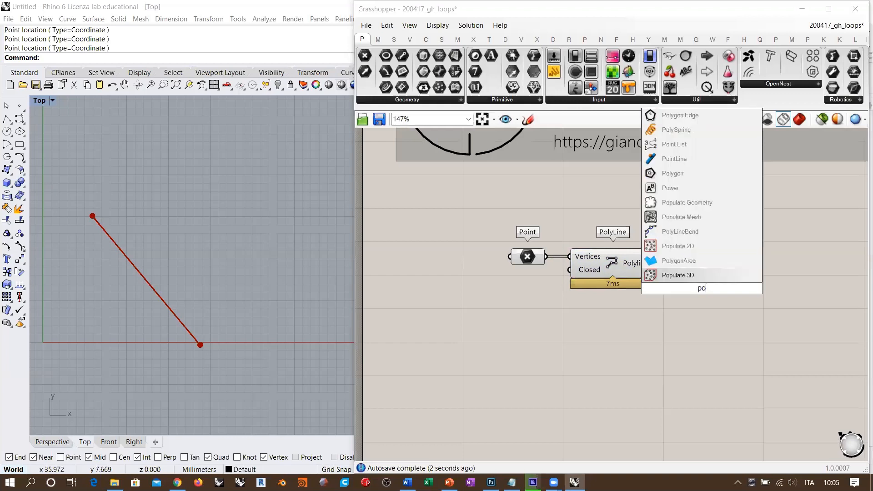
text(c)
click(668, 275)
drag(656, 263, 682, 260)
click(692, 303)
- Rearrange the components with Point On Curve below PolyLine, and also wire its output back into Vertices to form a loop
right_drag(692, 303, 554, 336)
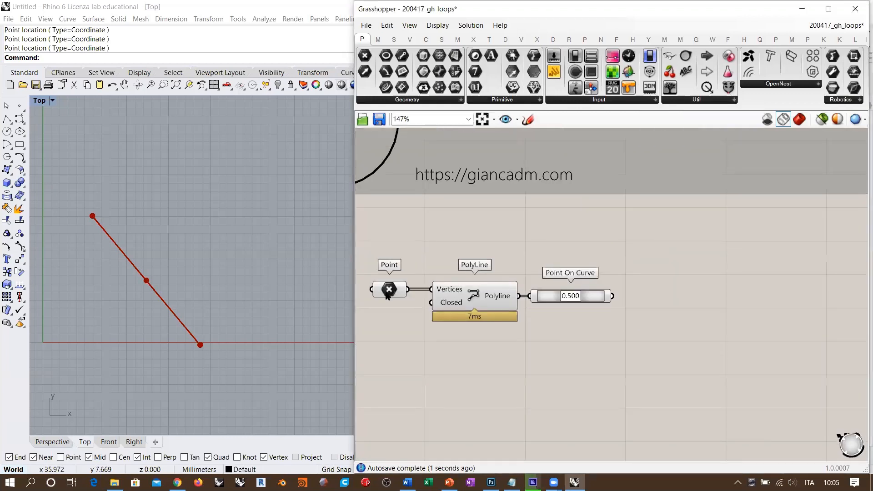
drag(386, 293, 382, 264)
drag(452, 299, 458, 269)
drag(585, 300, 471, 374)
right_drag(514, 359, 638, 336)
drag(602, 350, 553, 236)
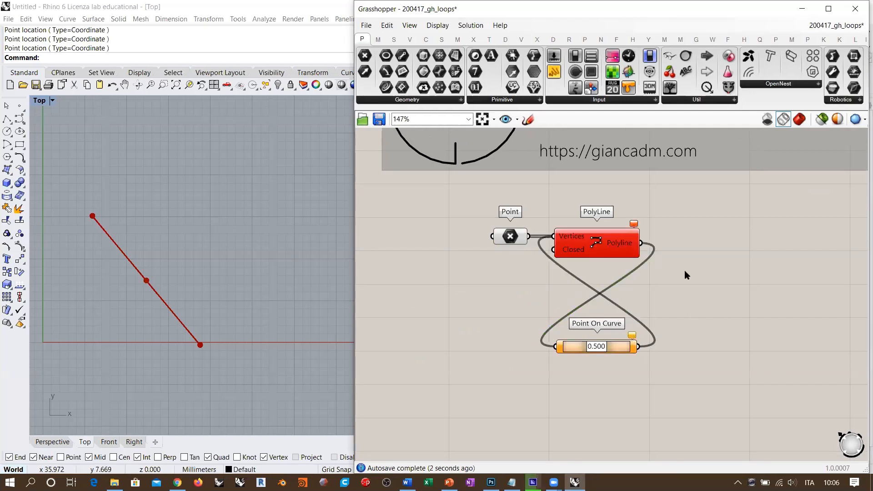
- Examine the looped wires between the PolyLine and Point On Curve components and the error state of the definition
drag(613, 347, 608, 338)
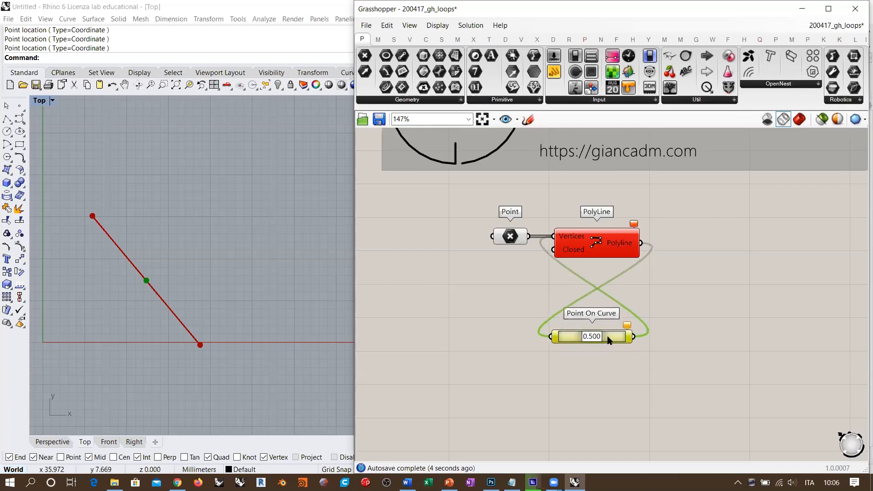
click(626, 346)
scroll(604, 250, up, 3)
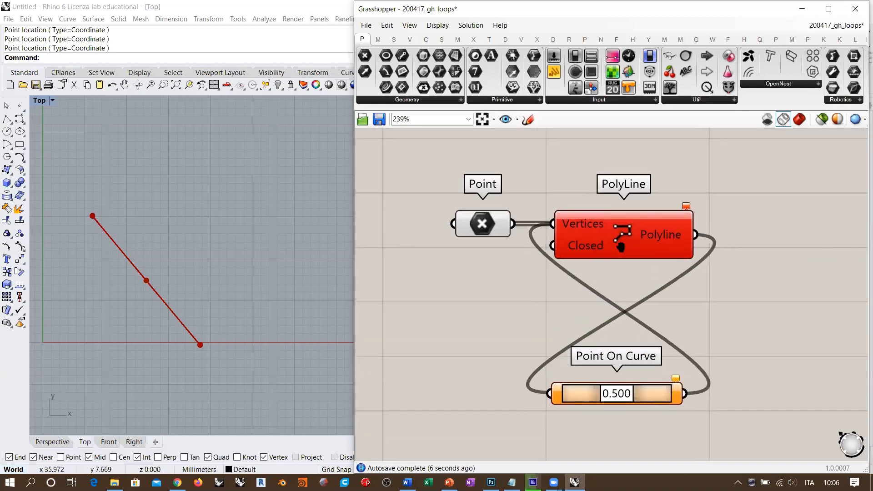
right_drag(621, 246, 636, 251)
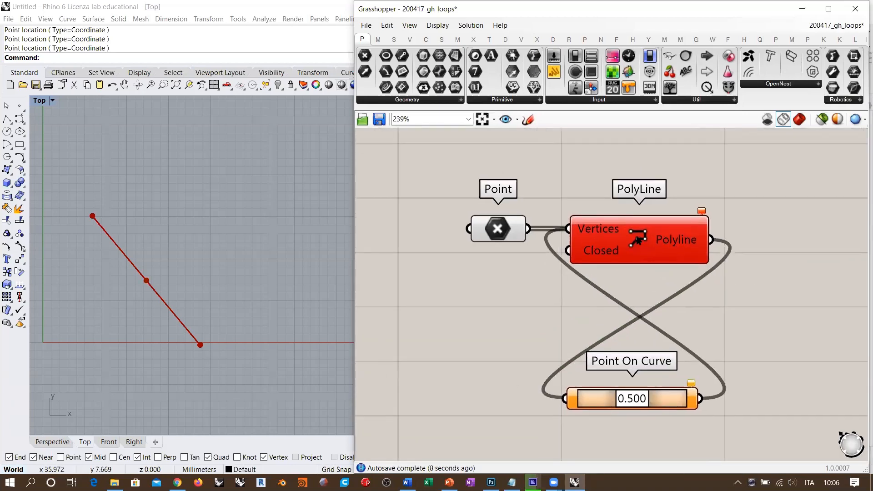
click(667, 394)
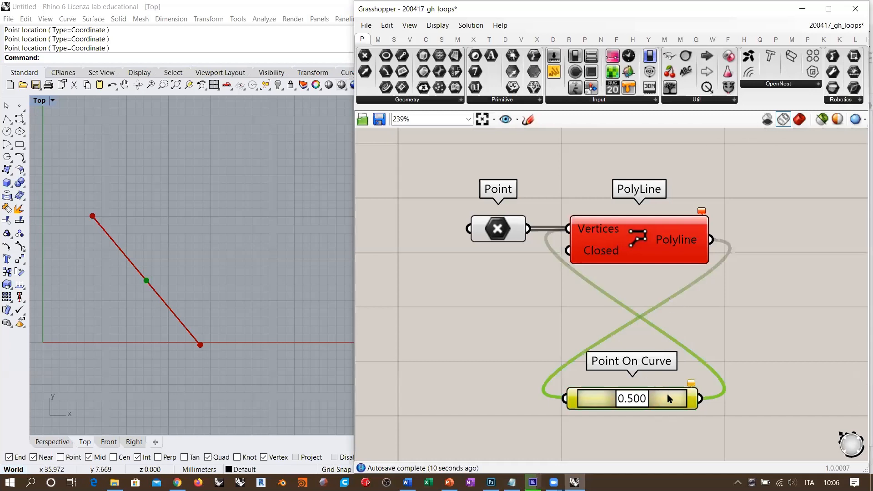
click(741, 281)
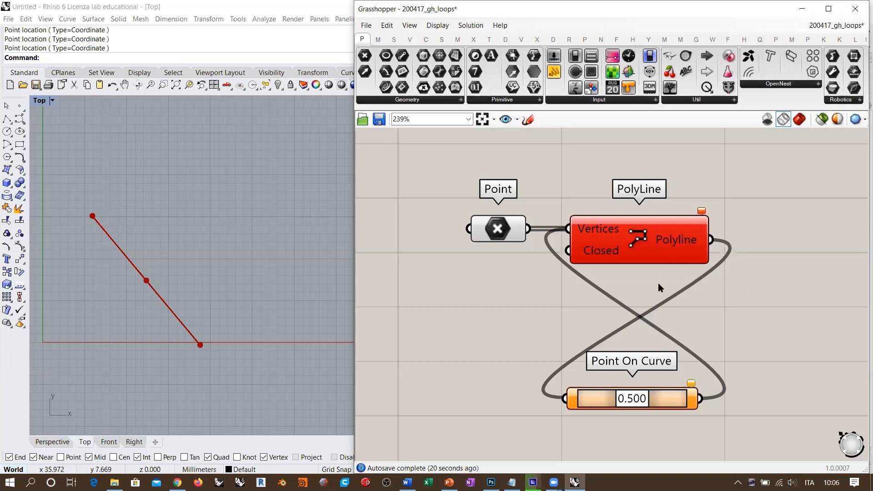
right_drag(660, 290, 618, 284)
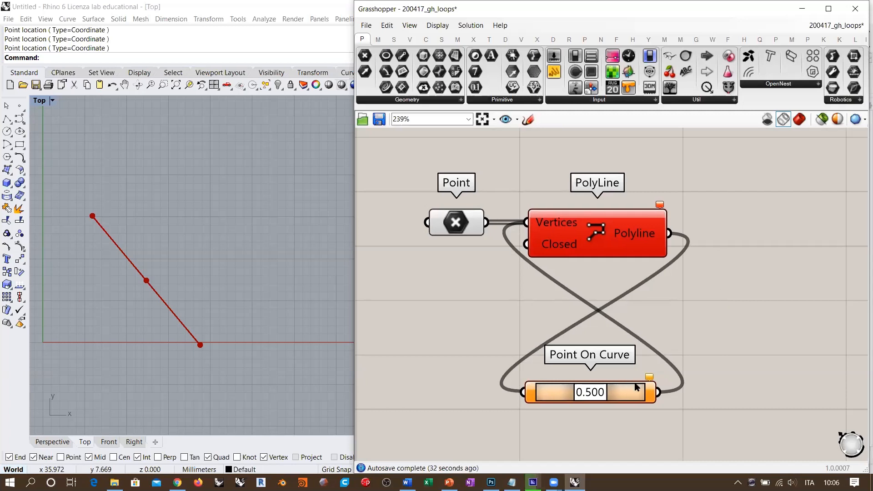
mouse_move(624, 399)
mouse_down()
mouse_move(624, 348)
mouse_move(628, 391)
mouse_move(628, 377)
mouse_move(623, 383)
mouse_up()
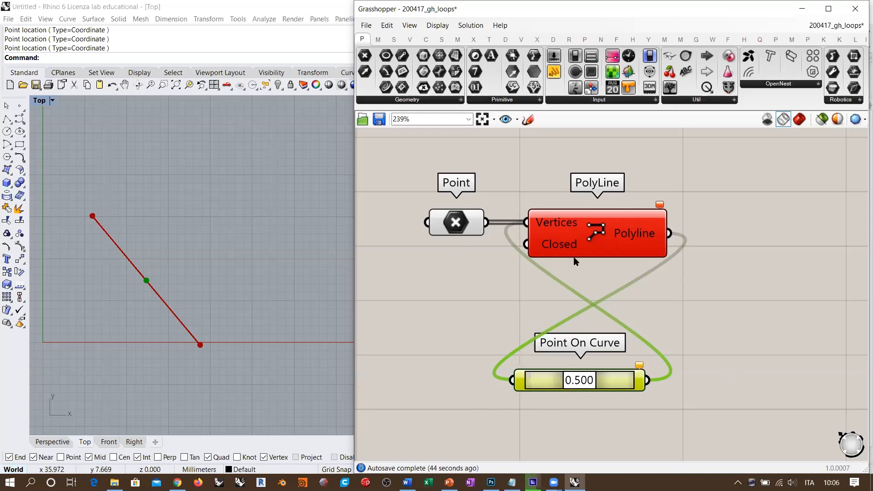
click(682, 312)
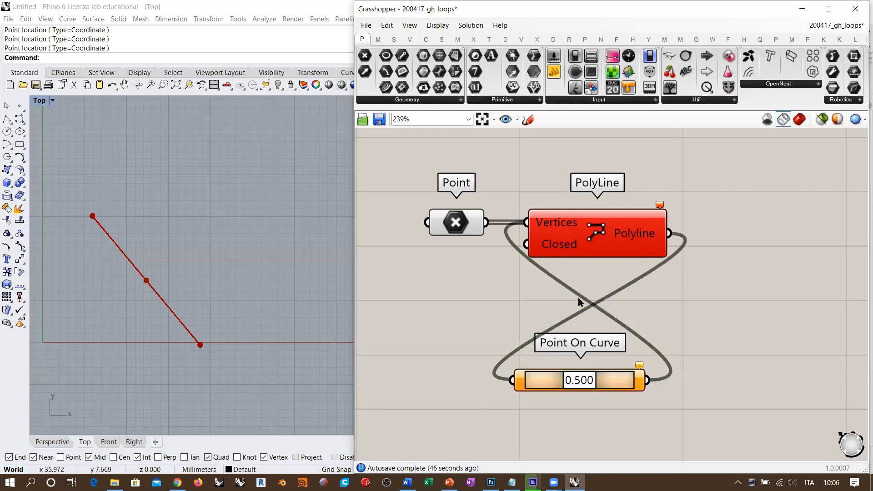
- Move Point On Curve closer beneath PolyLine and group it with the Point and PolyLine components
drag(615, 383, 620, 394)
scroll(556, 223, down, 2)
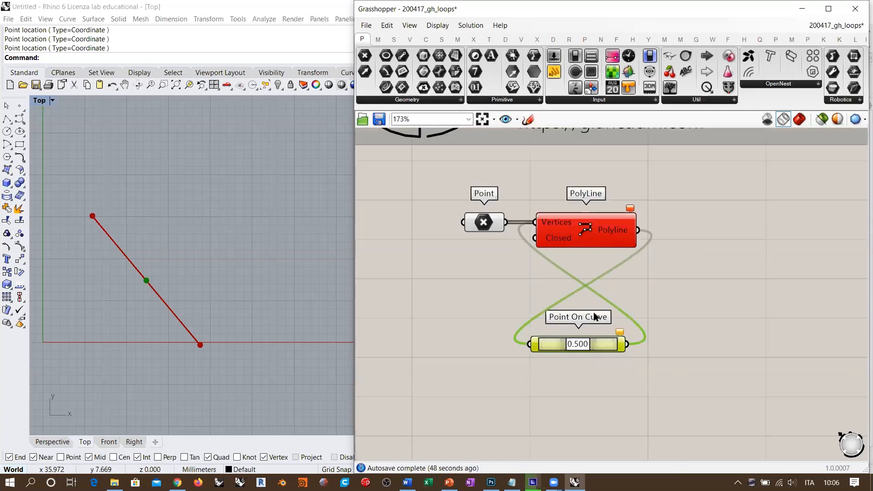
drag(595, 337, 603, 292)
drag(737, 345, 435, 177)
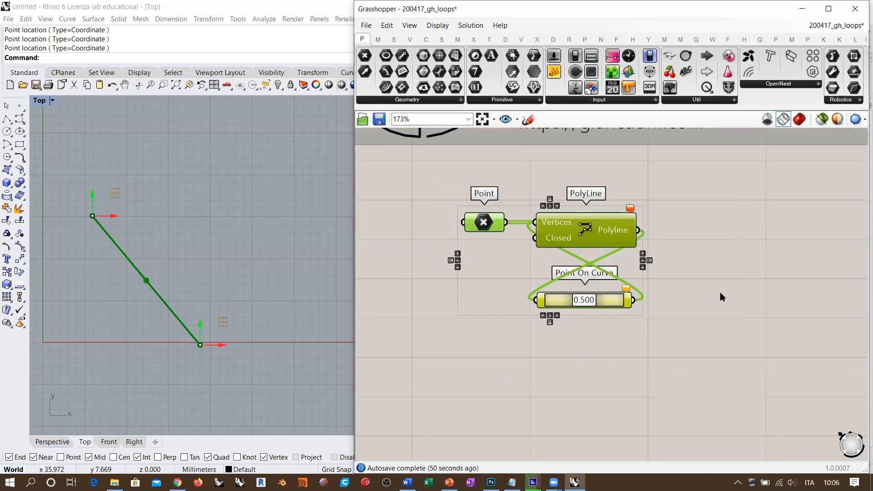
key(ctrl+g)
- Disable the grouped loop components and move the group up close to the header
drag(682, 190, 424, 350)
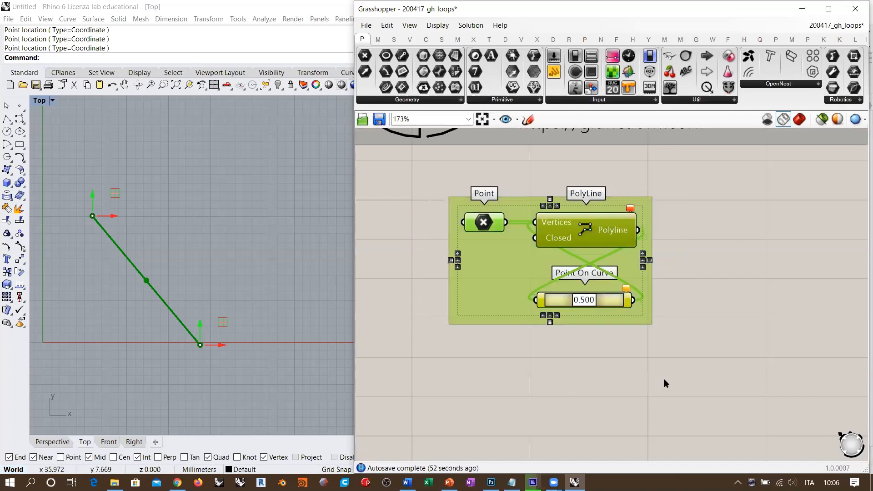
key(ctrl+e)
click(706, 374)
right_drag(566, 308, 625, 311)
scroll(625, 313, down, 1)
click(575, 272)
drag(574, 273, 495, 251)
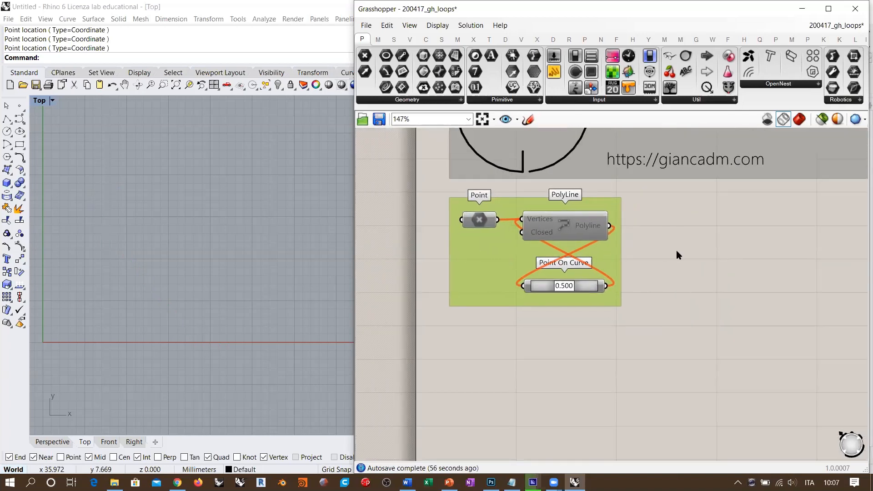
click(663, 242)
- View the scripting components available in the Maths category, including C#, GhPython and VB Script
click(394, 39)
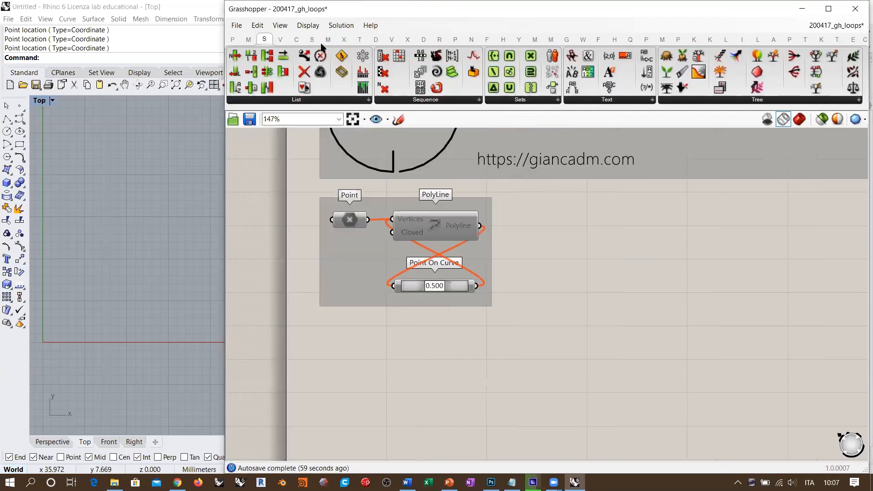
click(249, 40)
click(576, 101)
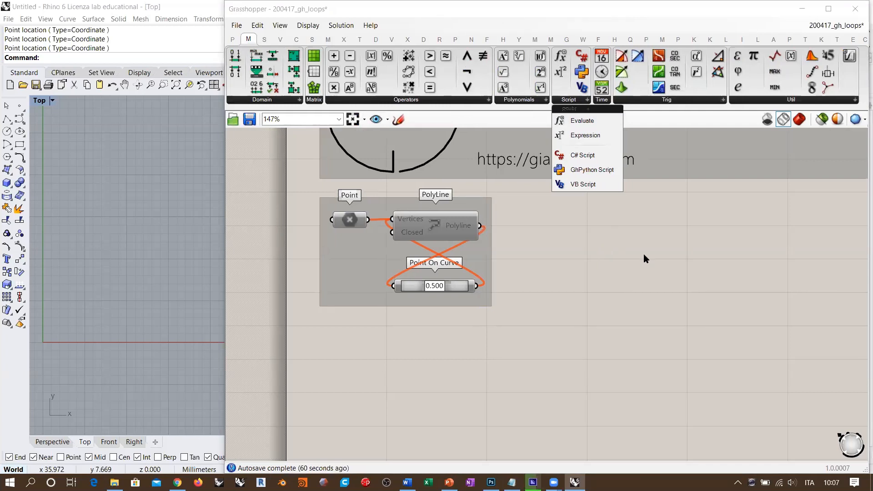
click(657, 240)
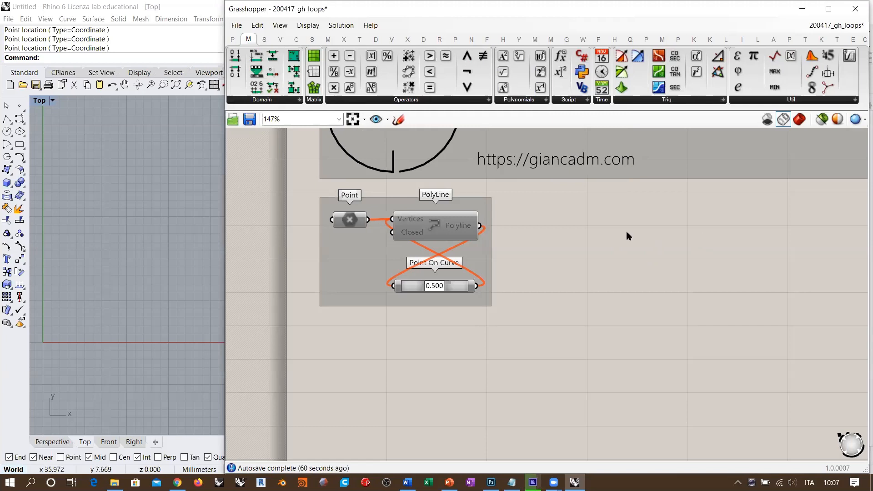
- Resize and reposition the Grasshopper window so it fills the right-hand part of the display beside the Rhino Top viewport
drag(223, 201, 104, 201)
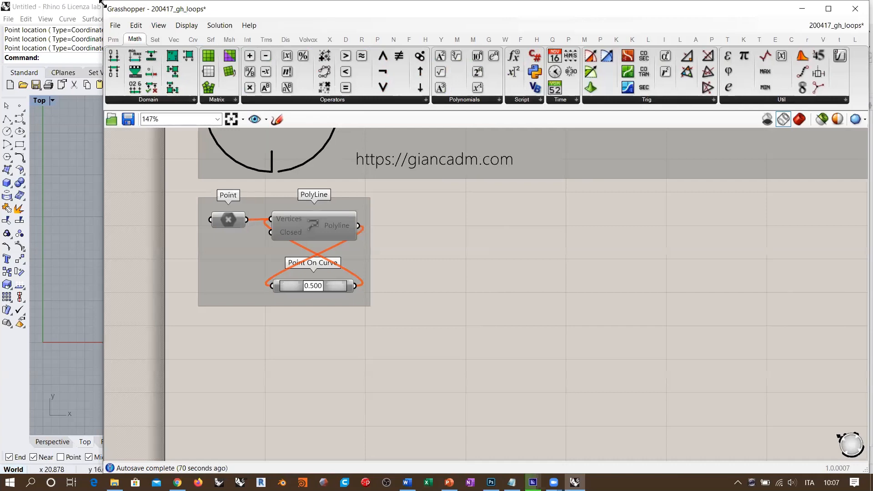
drag(100, 2, 359, 8)
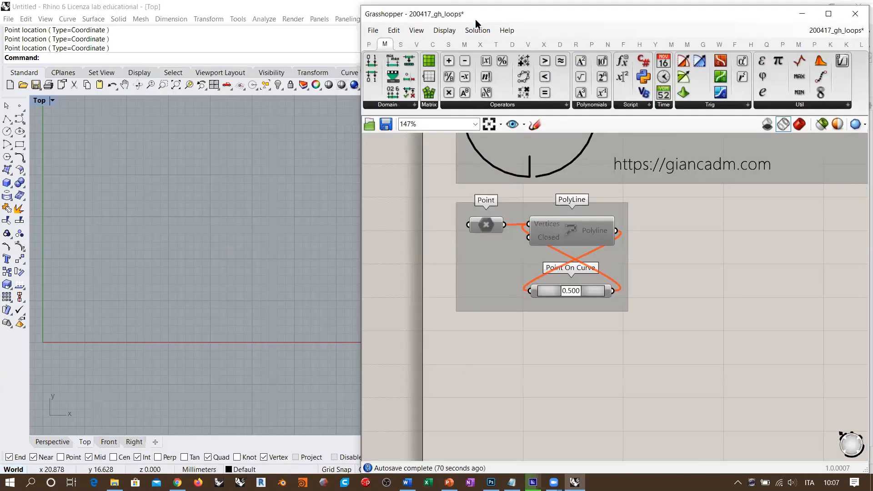
drag(477, 6, 477, 0)
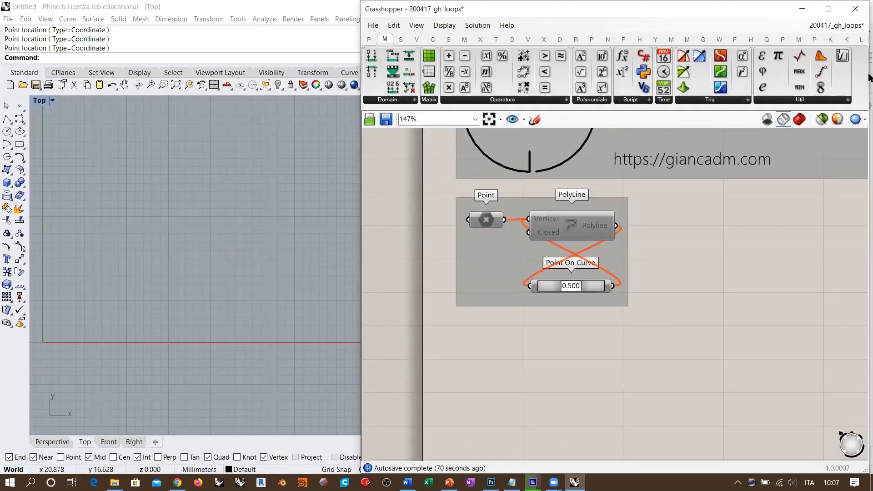
drag(867, 74, 871, 73)
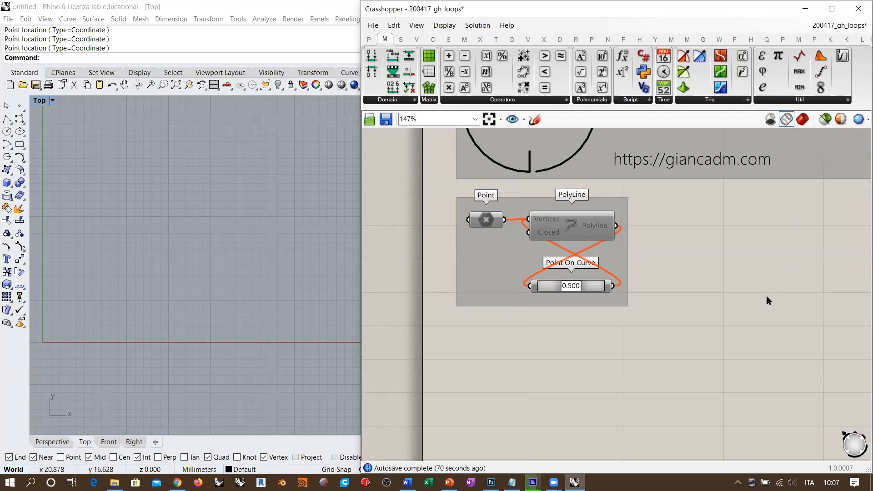
- Place a Loop Start component below the disabled group and a Loop End component to its right
right_drag(689, 302, 498, 215)
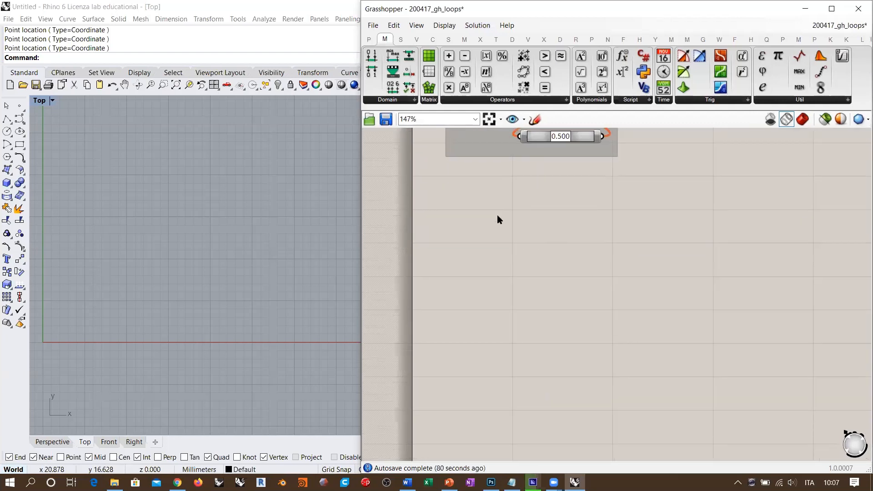
double_click(566, 216)
text(loop)
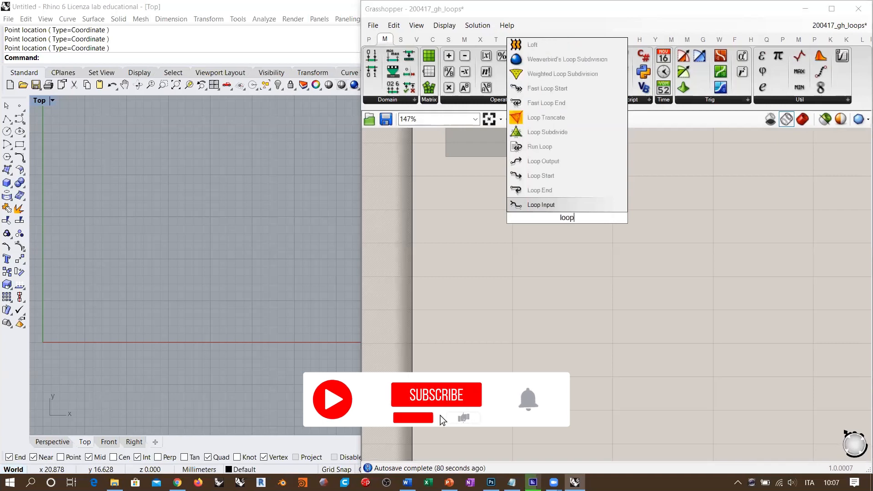
click(540, 175)
double_click(740, 236)
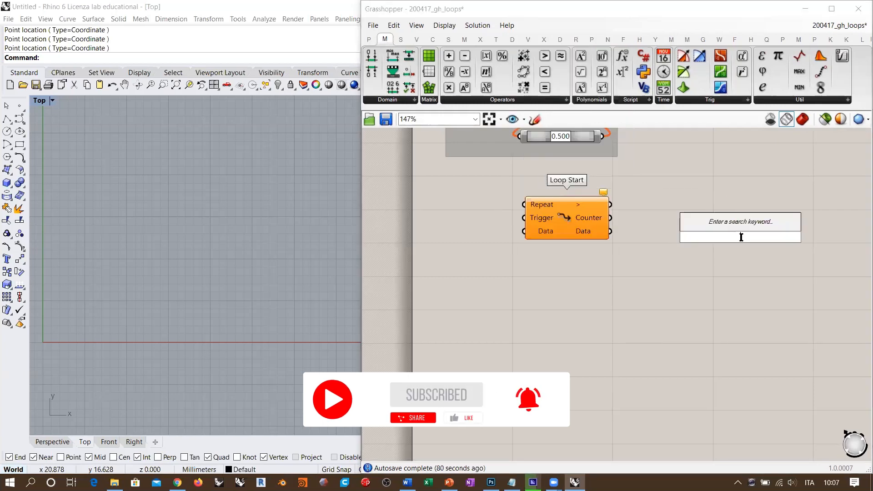
text(loop)
click(735, 224)
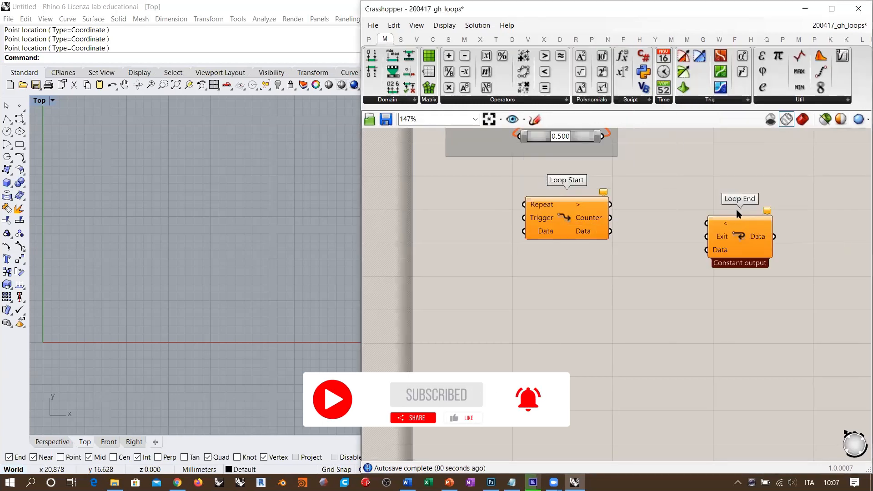
- Align Loop End horizontally with Loop Start, leaving a wide gap between the two components
drag(738, 234, 745, 216)
click(667, 219)
right_drag(666, 218, 649, 236)
scroll(649, 235, up, 2)
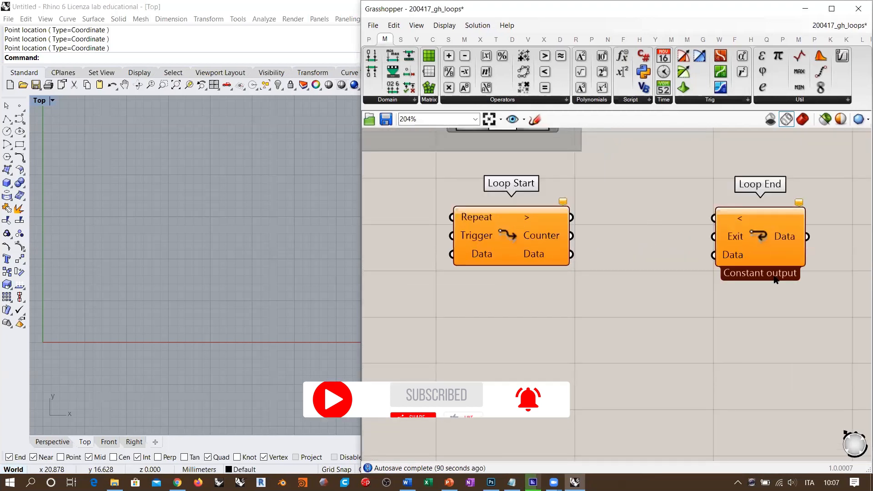
drag(762, 243, 770, 244)
click(752, 323)
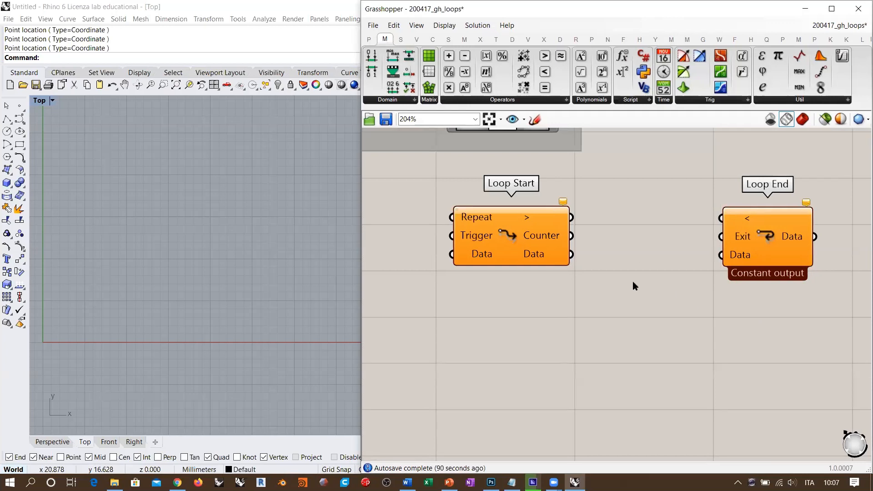
- Move Loop Start and Loop End together farther away from the disabled group
right_drag(619, 193, 611, 217)
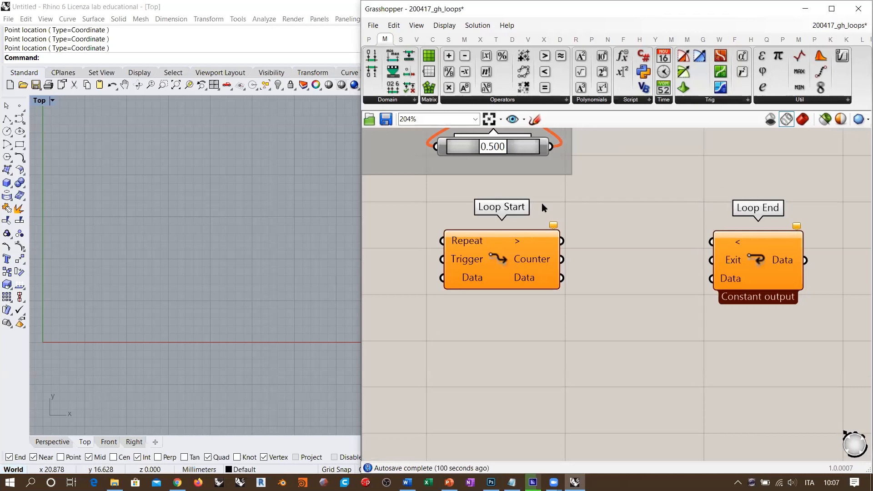
drag(777, 332, 558, 300)
scroll(586, 226, down, 2)
click(628, 242)
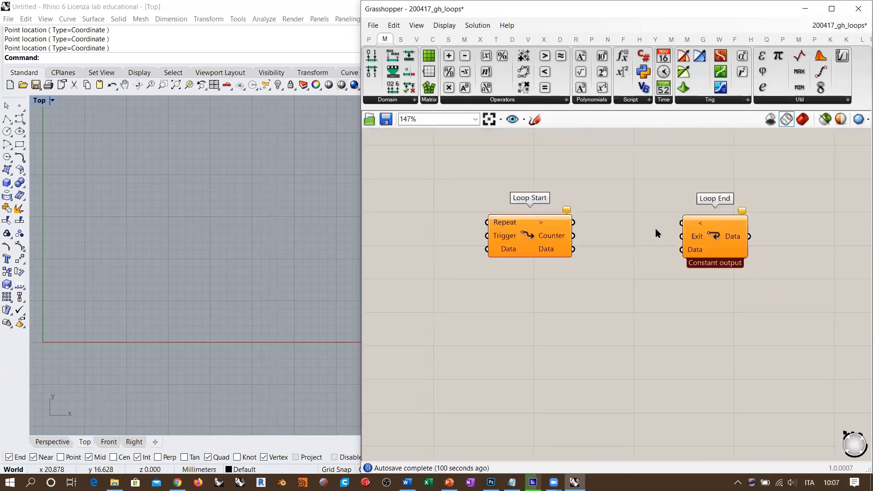
- Connect the > output of Loop Start to the < input of Loop End and straighten the wire
scroll(644, 221, up, 2)
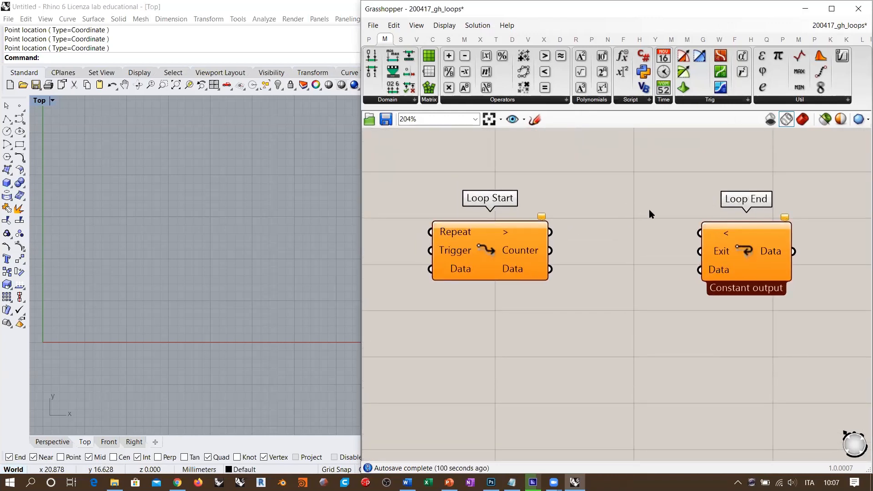
drag(551, 237, 700, 233)
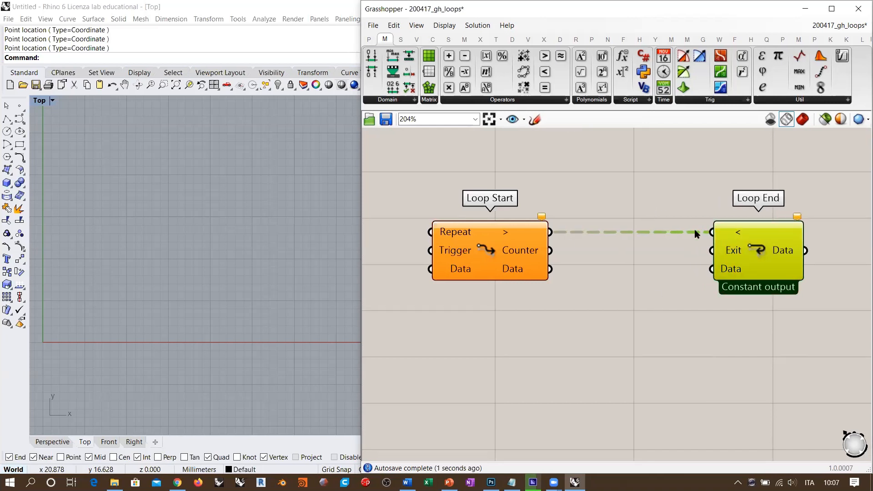
click(694, 299)
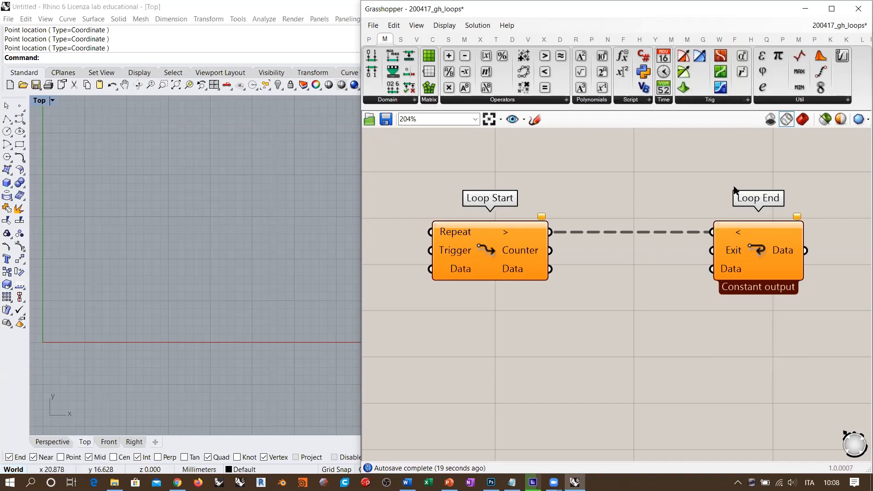
- Examine the Repeat, Trigger and Data inputs of Loop Start and its controls for adding more data inputs
scroll(734, 189, down, 2)
right_drag(620, 244, 645, 246)
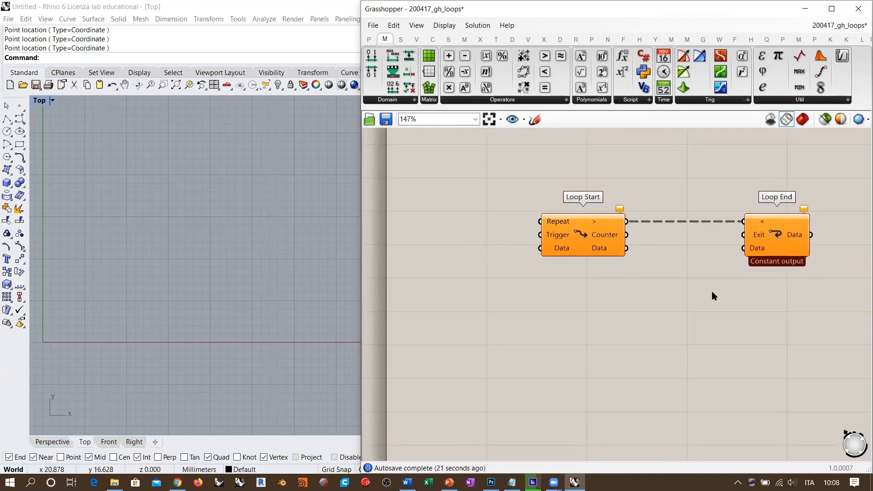
scroll(586, 217, up, 4)
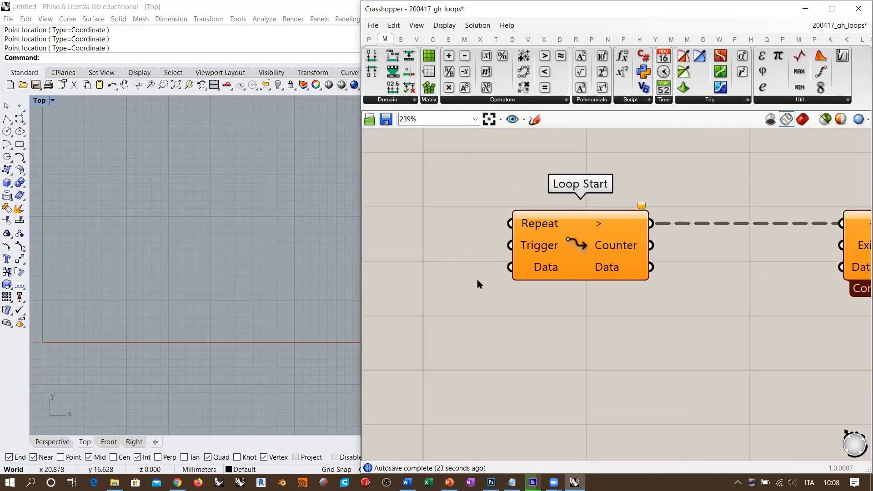
scroll(624, 195, up, 4)
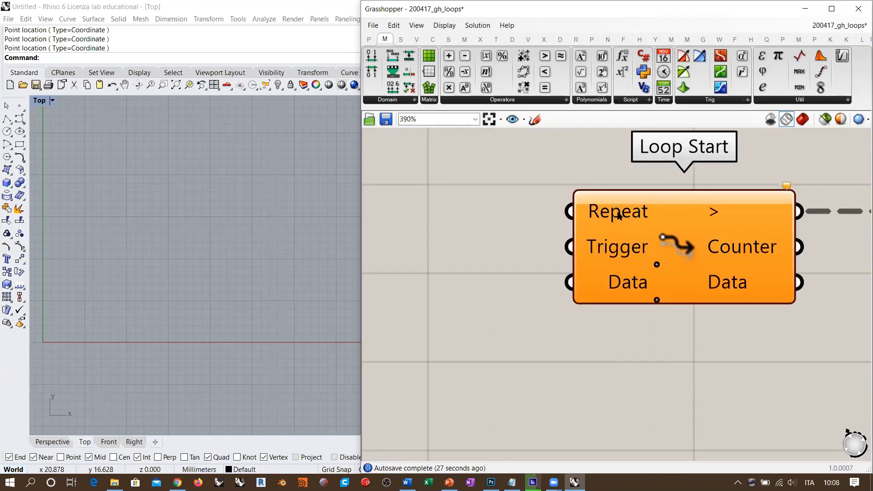
mouse_move(618, 215)
mouse_move(619, 250)
scroll(665, 244, down, 2)
scroll(623, 263, up, 2)
scroll(623, 263, up, 5)
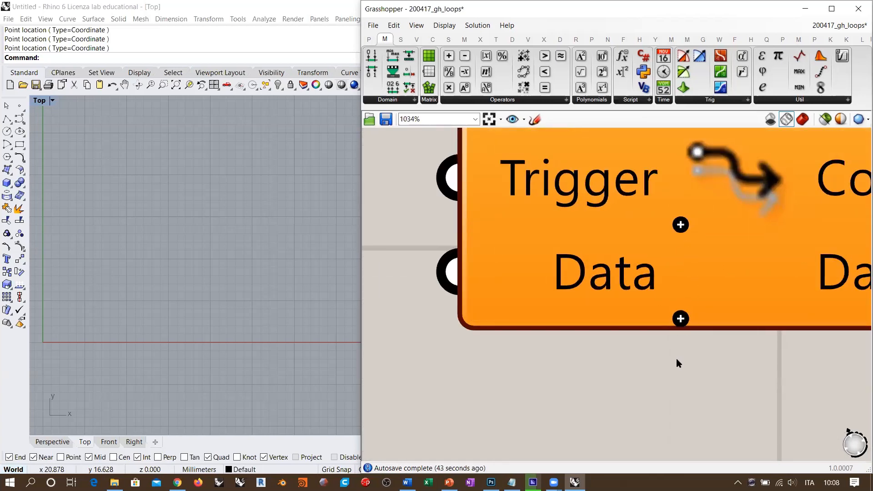
scroll(514, 272, down, 8)
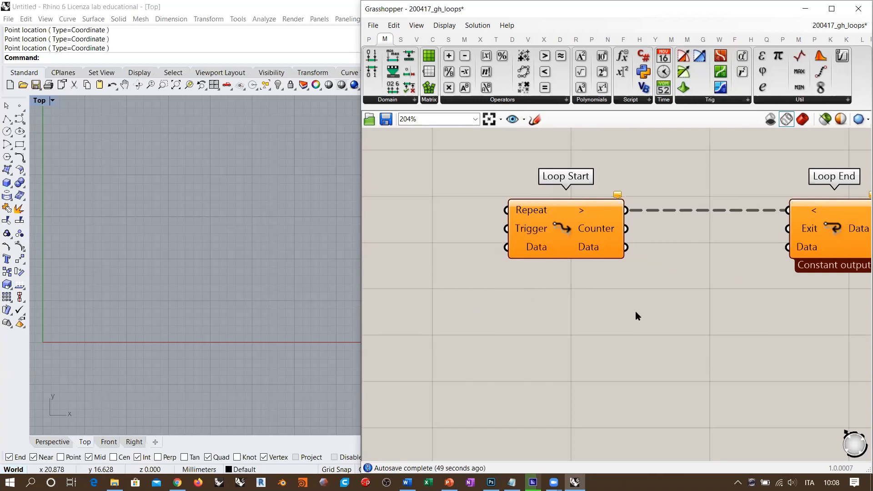
- Add a D1 data input to Loop Start and realign Loop End with it
scroll(572, 227, up, 1)
scroll(423, 225, up, 5)
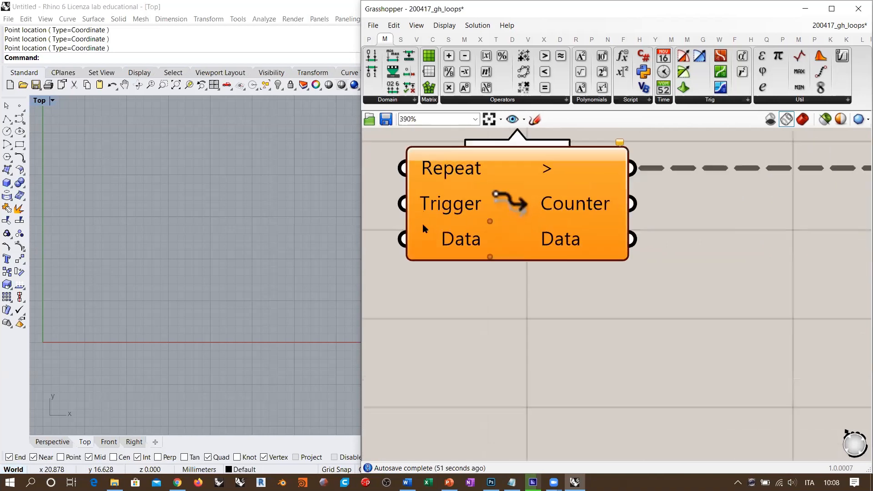
click(510, 261)
scroll(491, 335, down, 7)
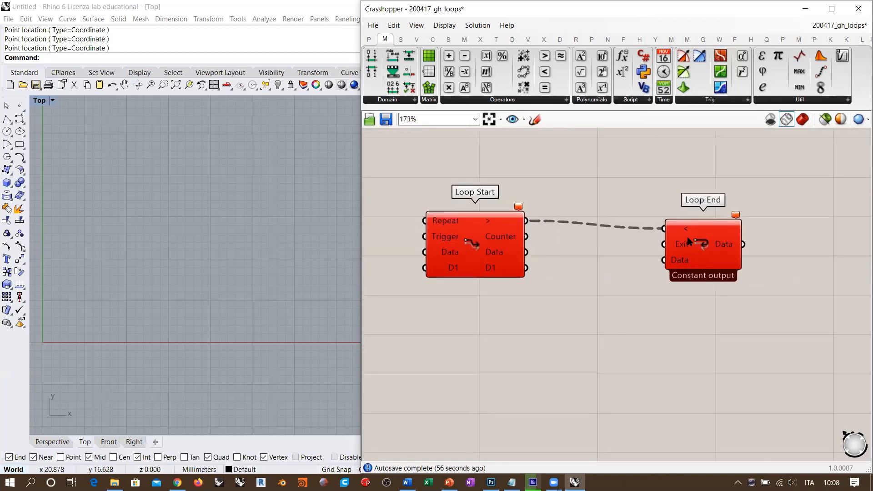
drag(694, 245, 700, 238)
click(612, 244)
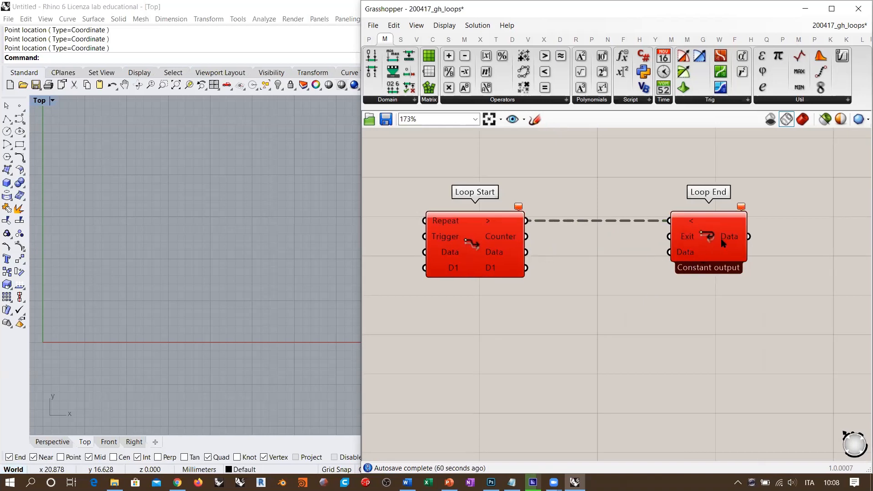
- Add a matching D1 data input to Loop End
scroll(711, 247, up, 5)
scroll(723, 319, down, 5)
drag(721, 295, 721, 305)
click(590, 313)
right_drag(592, 313, 653, 261)
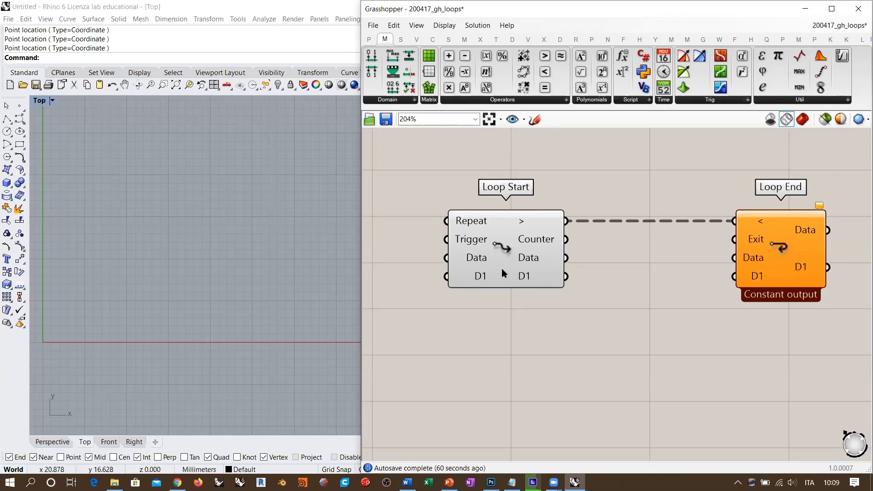
- Remove the extra D1 data input from both Loop Start and Loop End
scroll(501, 268, up, 3)
scroll(485, 285, down, 3)
scroll(673, 277, up, 3)
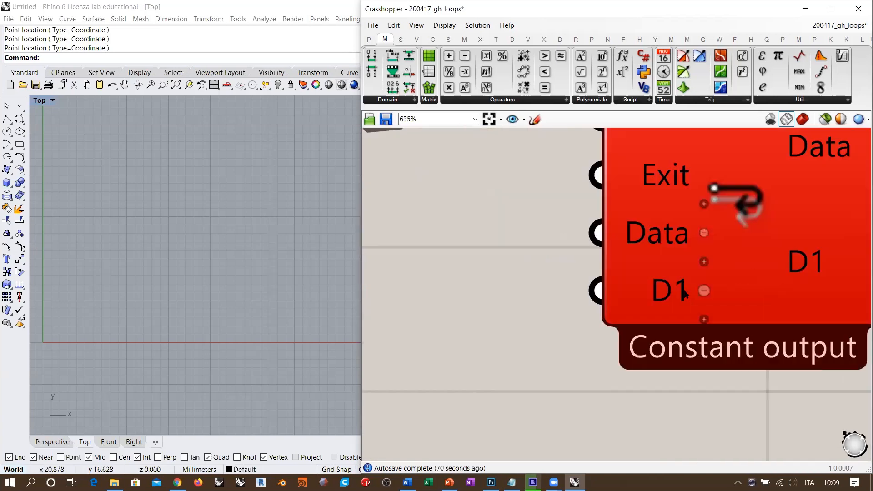
click(704, 290)
scroll(704, 291, down, 3)
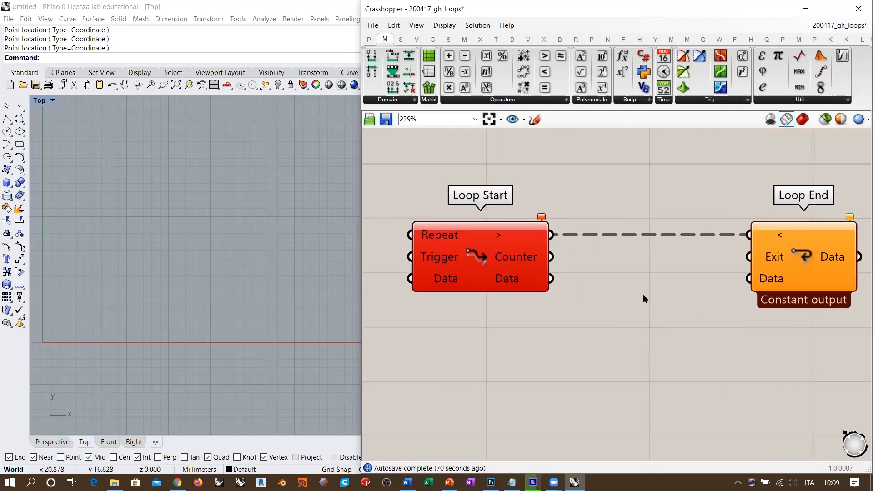
scroll(637, 255, down, 2)
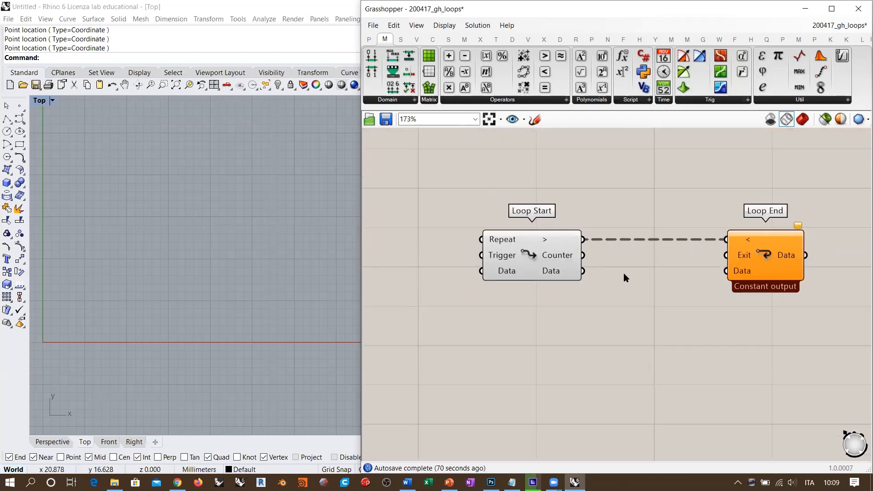
- Create a Number Slider ranging from 1 to 100 to the left of Loop Start
right_drag(612, 288, 660, 267)
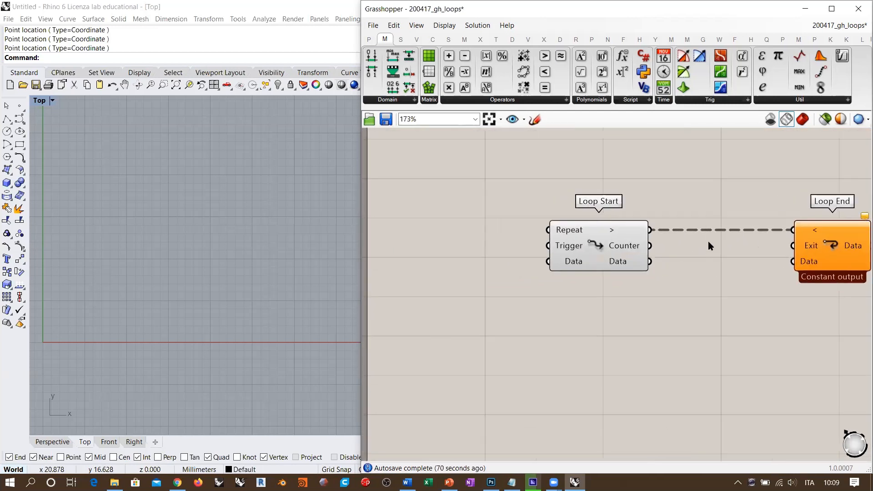
scroll(522, 224, up, 3)
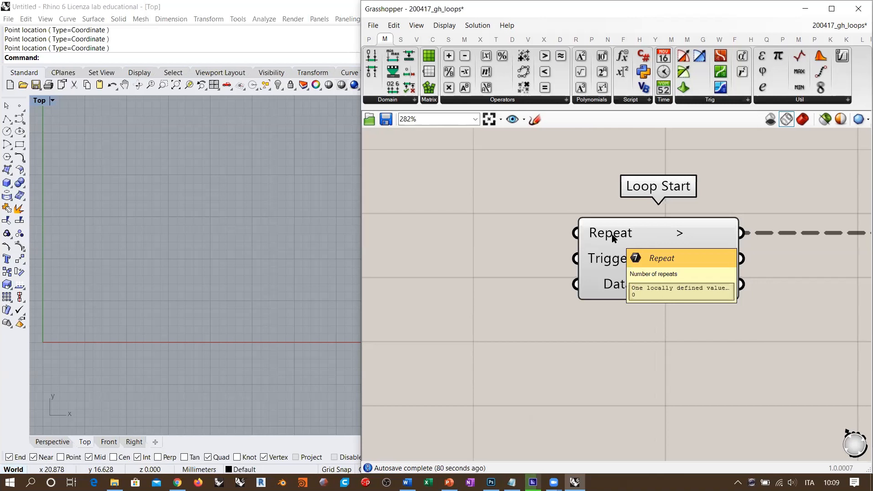
right_drag(612, 237, 687, 252)
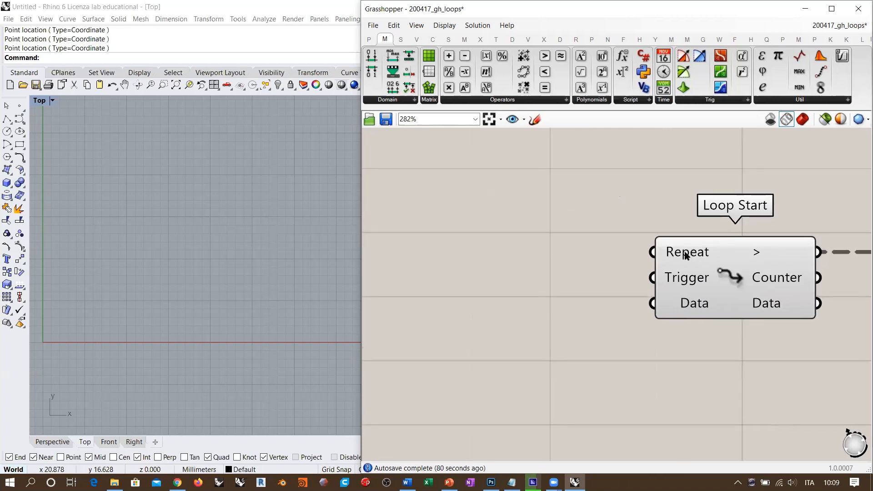
double_click(487, 217)
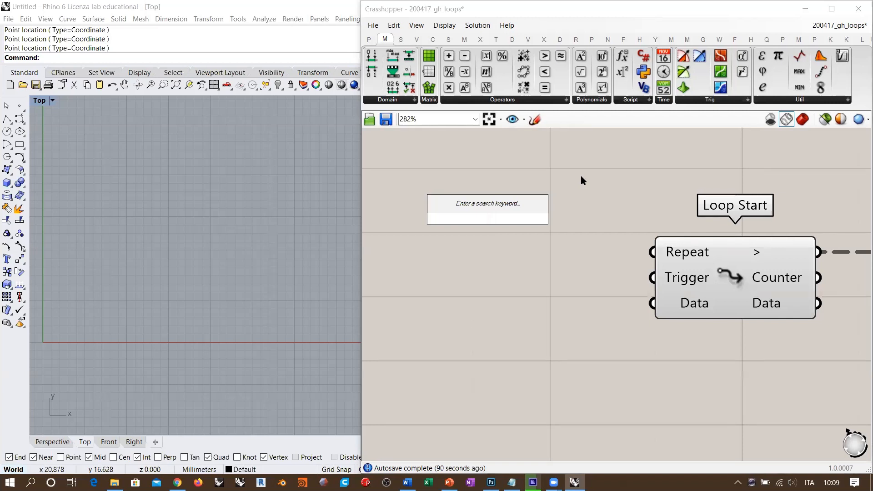
text(1<)
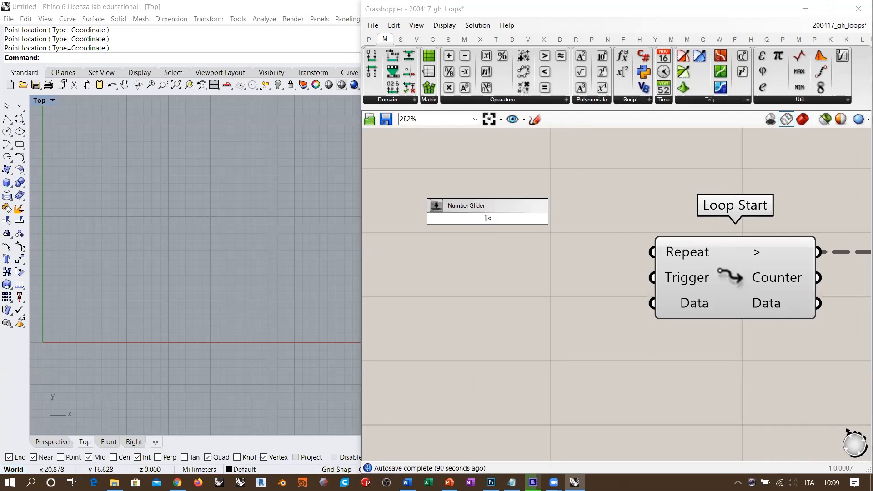
text(100)
key(Return)
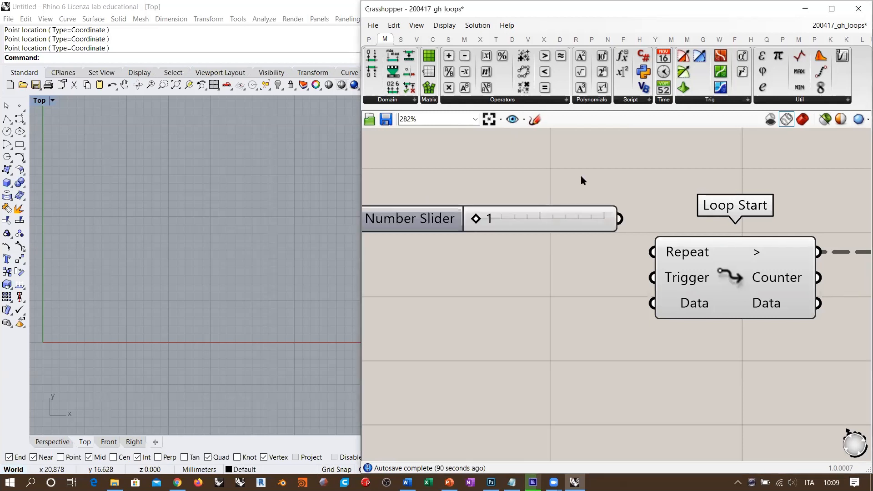
- Connect the Number Slider to the Repeat input of Loop Start and align the slider with that input
drag(620, 219, 652, 251)
drag(576, 220, 577, 249)
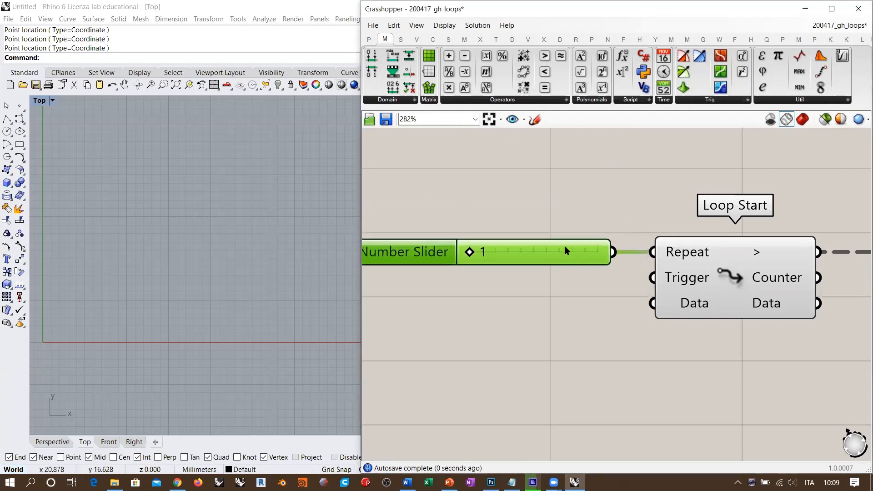
click(596, 213)
scroll(612, 196, down, 3)
right_drag(629, 205, 574, 194)
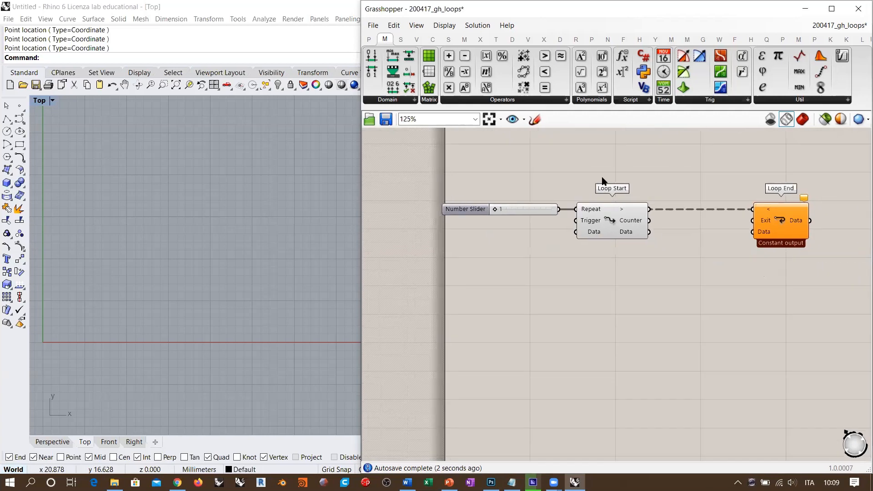
- Create a Boolean Toggle above the Number Slider and connect it to the Trigger input of Loop Start
scroll(519, 206, up, 2)
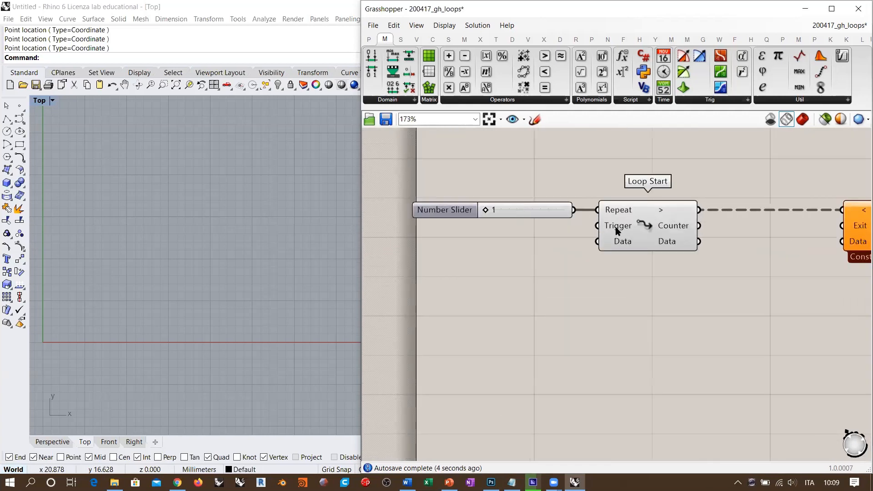
mouse_move(617, 230)
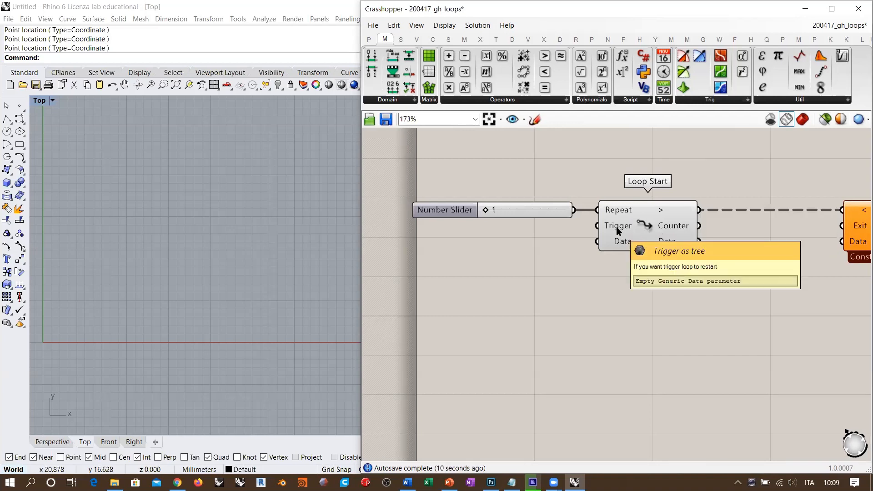
right_drag(619, 232, 603, 272)
double_click(503, 188)
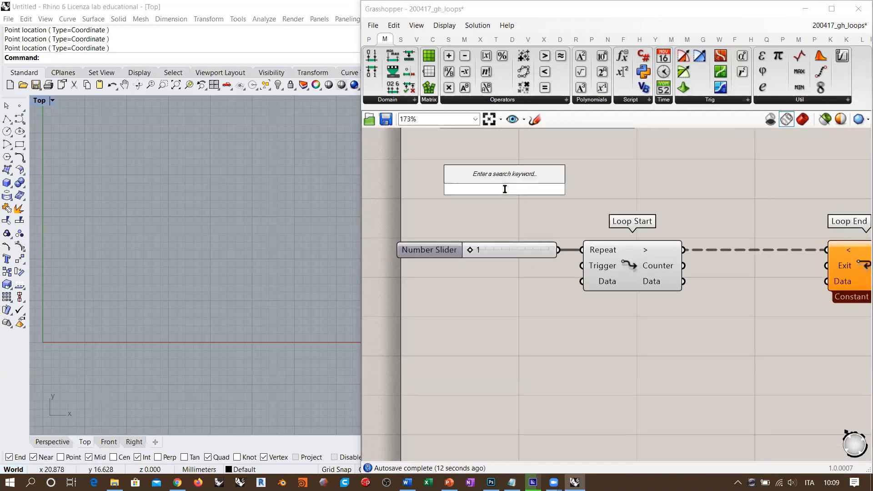
text(togg)
key(Return)
drag(505, 189, 505, 226)
right_drag(567, 220, 492, 194)
drag(482, 200, 506, 239)
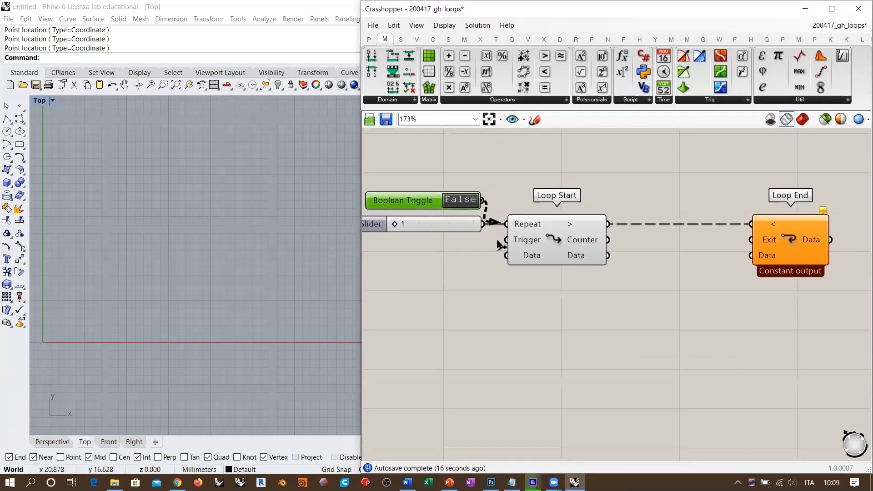
click(521, 181)
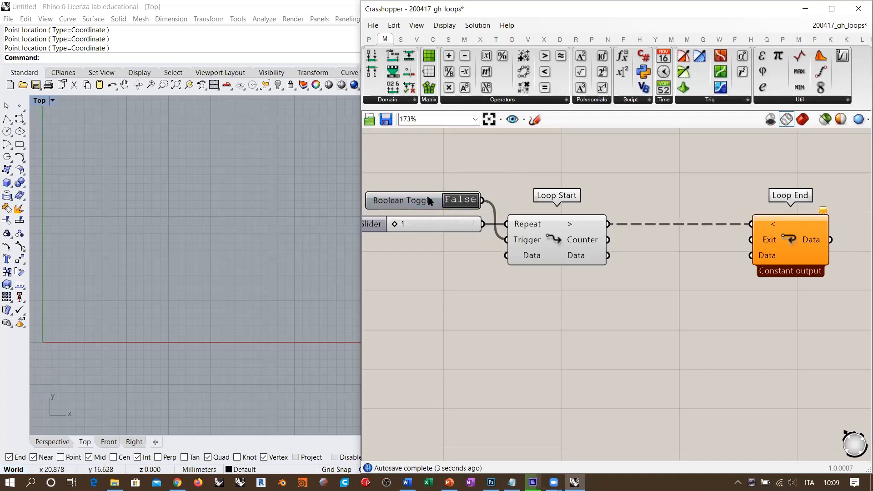
click(465, 230)
click(464, 236)
- Connect the Boolean Toggle to Loop End's Exit input as well, and place the toggle just above the Number Slider
mouse_move(768, 242)
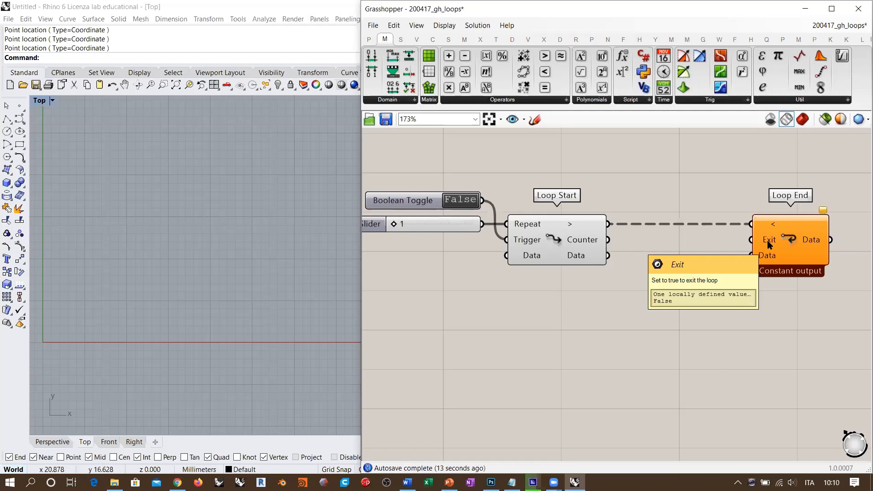
click(423, 195)
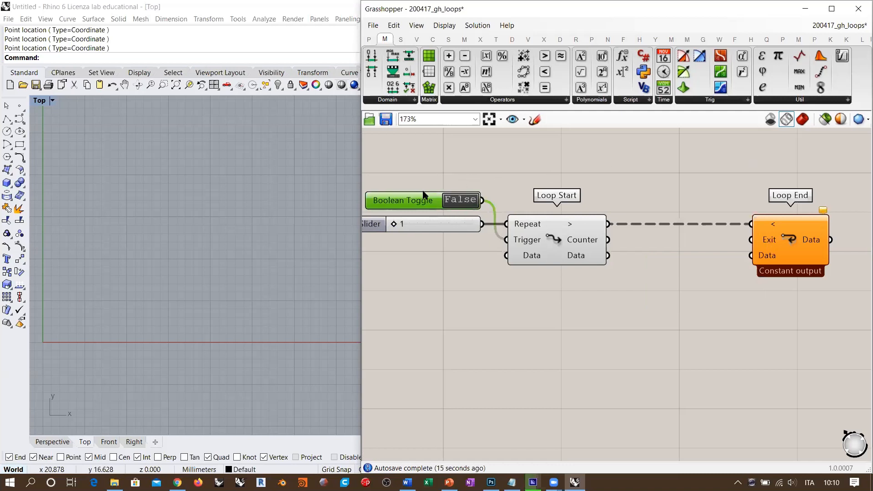
drag(423, 195, 415, 170)
drag(473, 176, 751, 240)
click(700, 289)
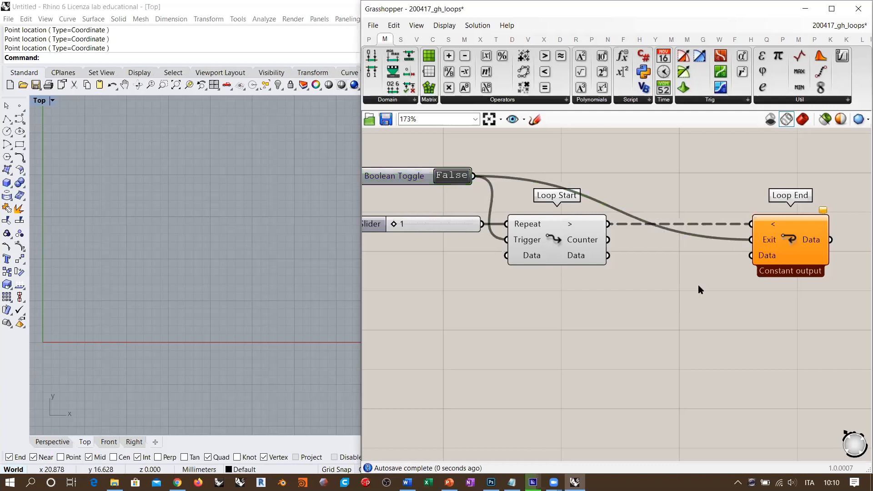
drag(419, 177, 427, 199)
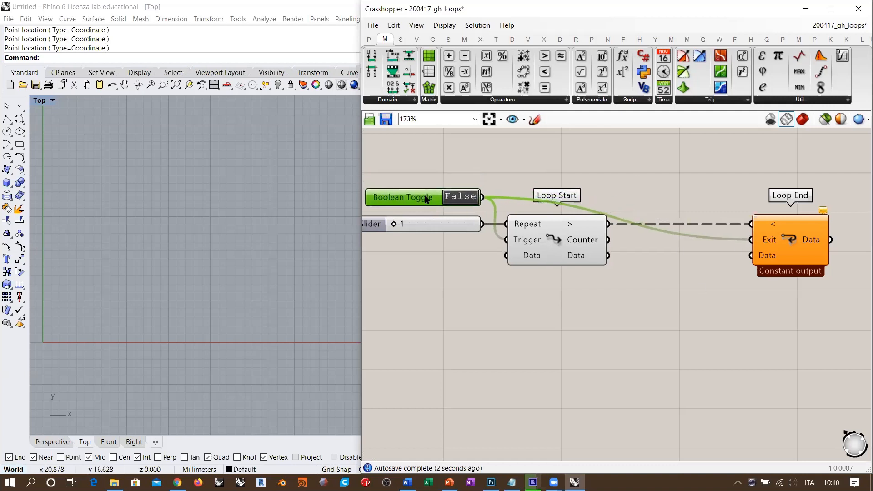
- Switch the Boolean Toggle to True and back to False
double_click(462, 202)
click(506, 151)
right_drag(507, 166, 525, 167)
double_click(478, 197)
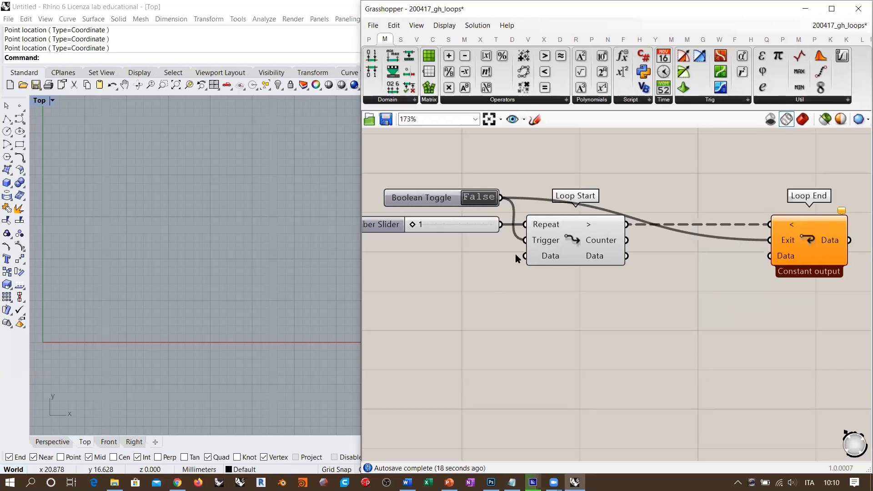
- Create a panel containing 0, connect it to Loop Start's Data input and place it below the Number Slider
right_drag(588, 253, 643, 238)
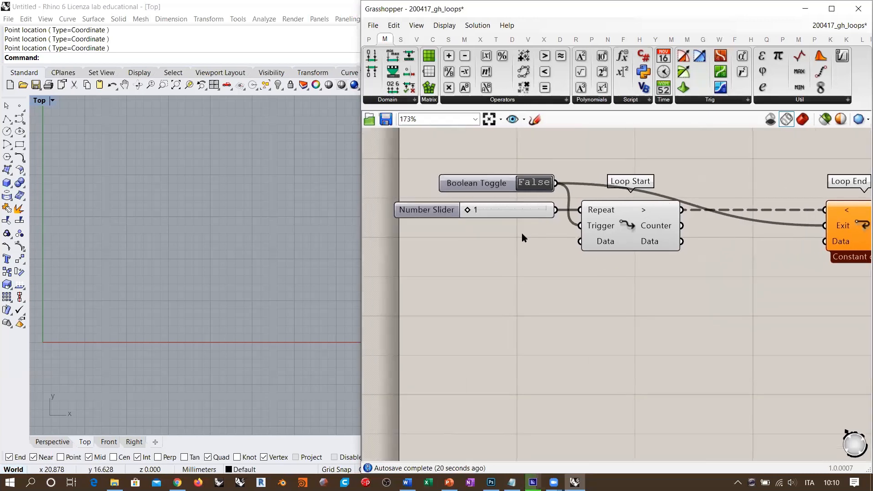
scroll(537, 236, up, 3)
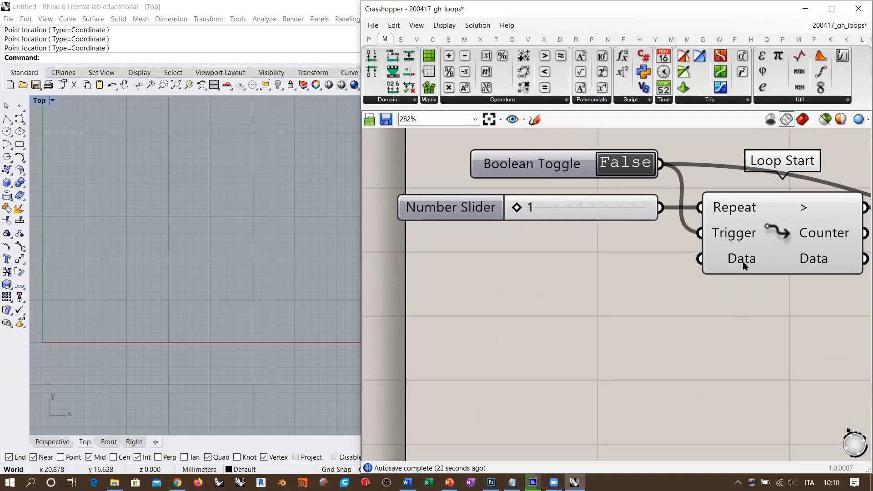
mouse_move(744, 266)
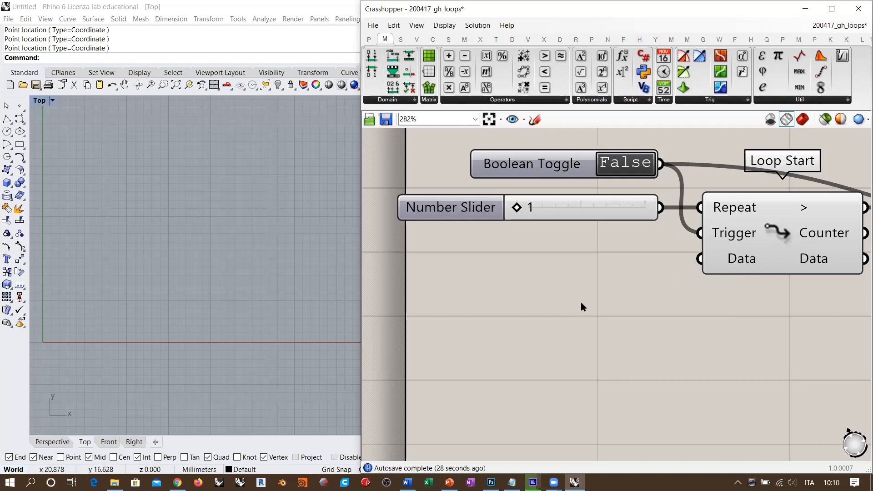
double_click(580, 302)
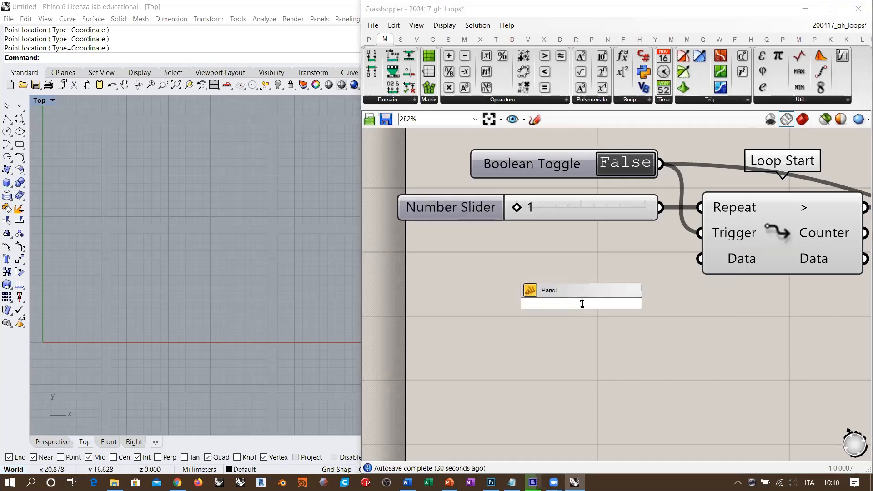
key(Return)
drag(603, 304, 639, 253)
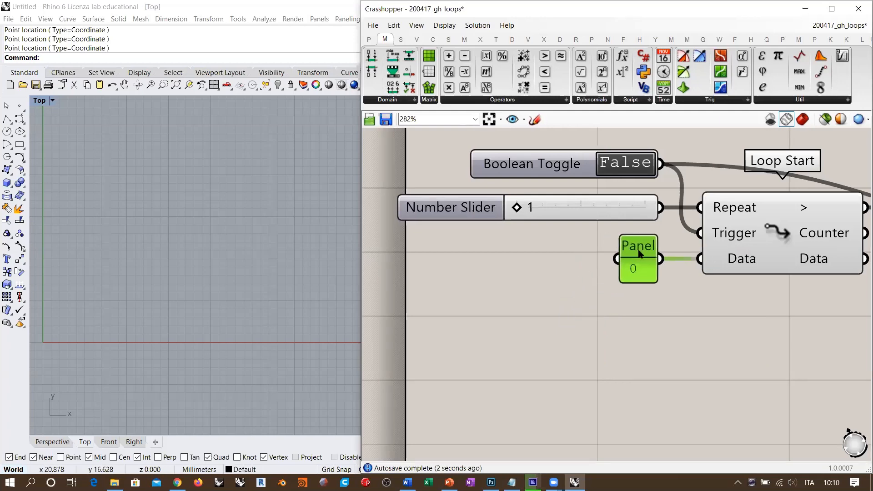
- Connect Loop Start's Data output directly to Loop End's Data input
right_drag(743, 301, 533, 282)
scroll(533, 282, down, 3)
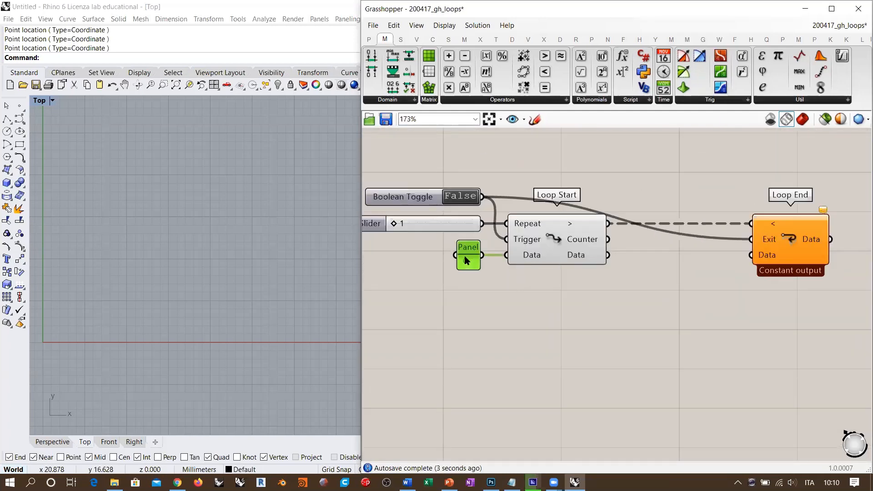
mouse_move(529, 258)
mouse_move(580, 258)
drag(608, 255, 746, 262)
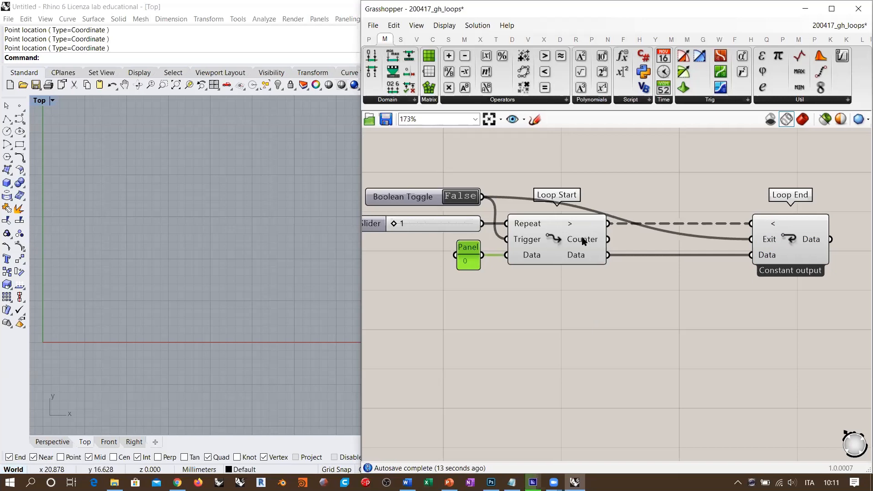
- Add an empty panel between the two loop components, connect it to Loop Start's Counter output, and shrink and position it above the wires
scroll(586, 232, up, 3)
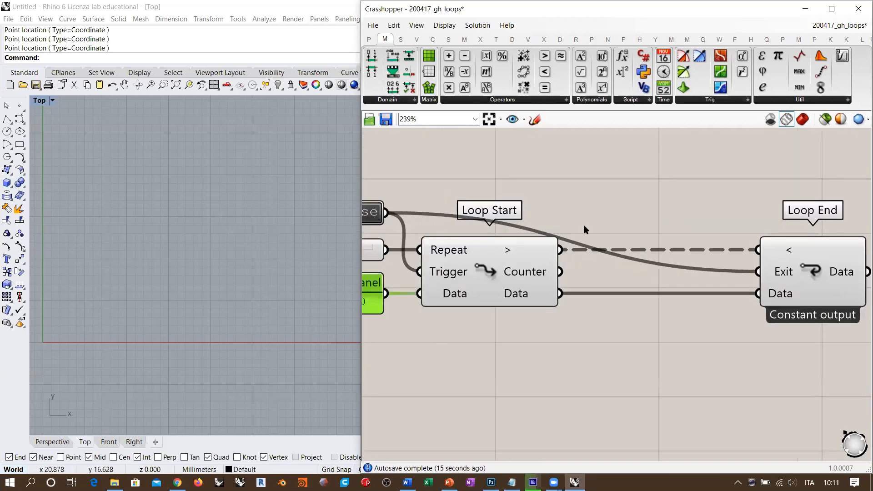
double_click(604, 178)
key(Return)
drag(561, 273, 514, 180)
scroll(594, 214, down, 2)
scroll(592, 213, down, 1)
mouse_move(586, 178)
mouse_down()
mouse_move(615, 177)
mouse_move(595, 188)
mouse_up()
drag(628, 213, 613, 197)
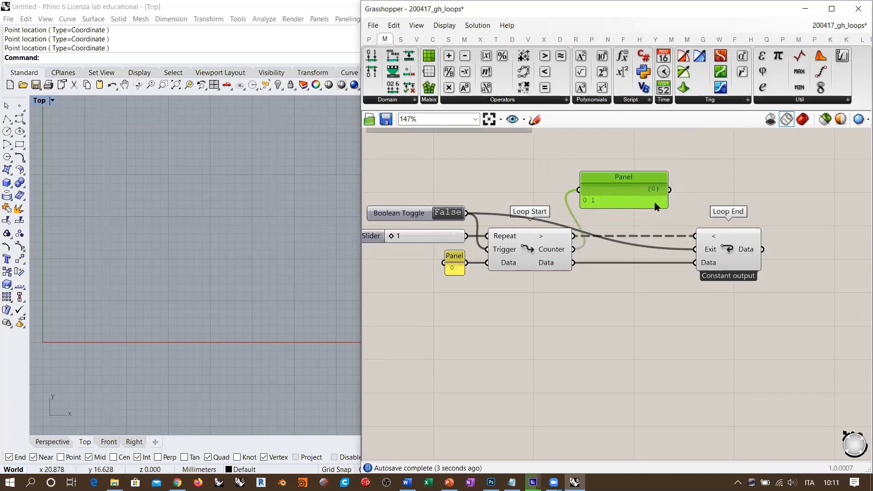
drag(666, 201, 646, 210)
scroll(608, 209, up, 2)
click(574, 223)
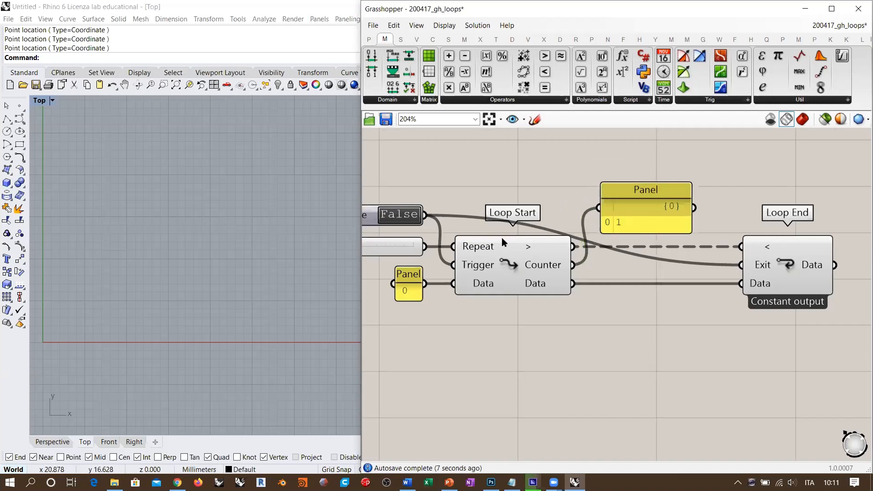
- Switch the Boolean Toggle to True to test the loop's trigger and exit
scroll(561, 248, down, 2)
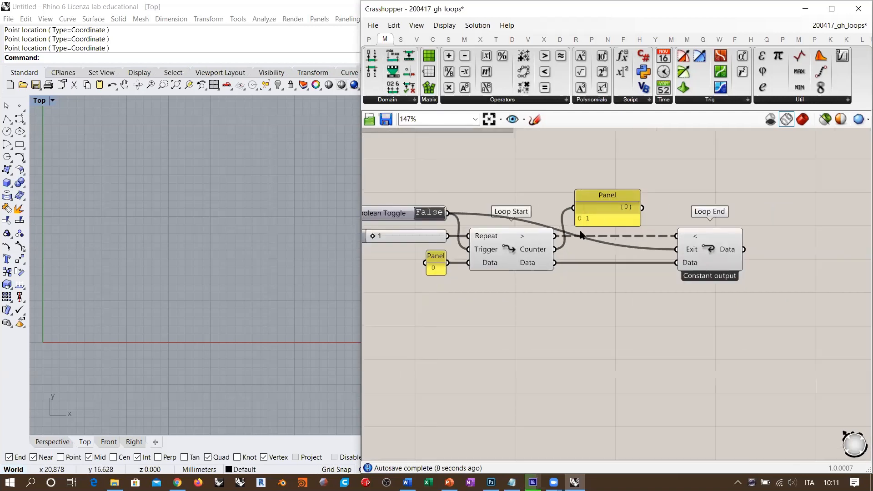
double_click(406, 214)
right_drag(406, 215, 479, 206)
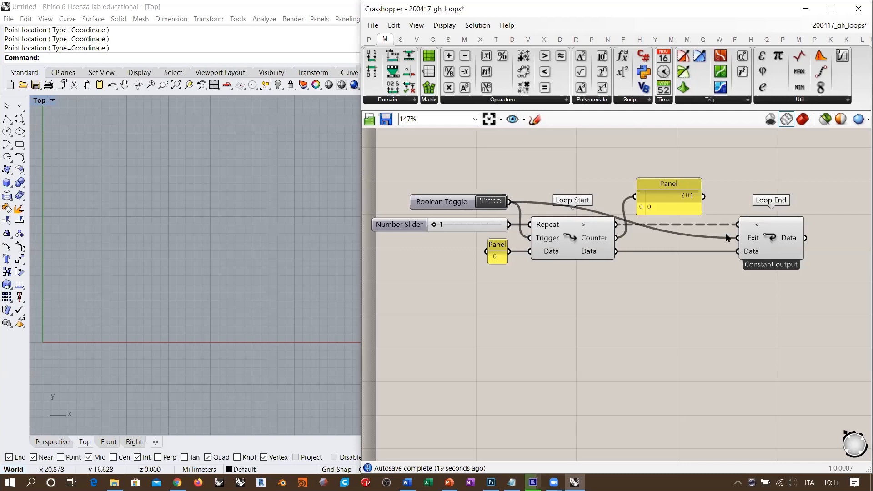
click(484, 204)
click(485, 204)
right_drag(728, 273, 581, 270)
right_drag(498, 265, 528, 264)
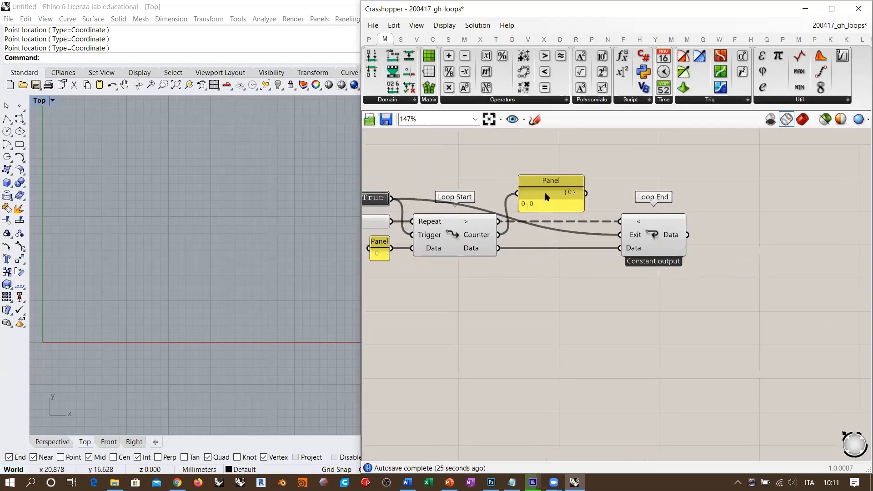
- Duplicate the Counter panel to the right of Loop End and connect Loop End's Data output to the copy
alt+drag(540, 190, 750, 230)
click(703, 246)
drag(688, 235, 720, 233)
click(721, 262)
click(712, 264)
right_drag(601, 262, 644, 264)
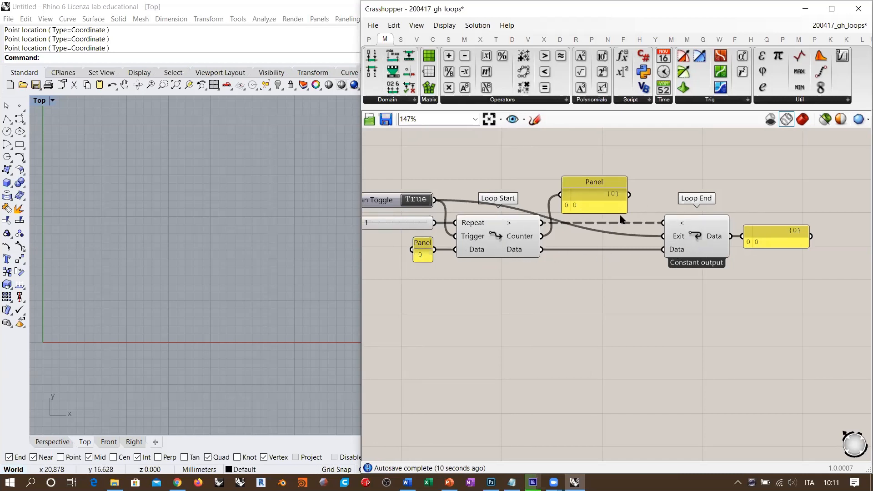
right_drag(496, 237, 537, 234)
- Set the Number Slider to 10 repetitions and switch the Boolean Toggle to False to run the loop
click(423, 224)
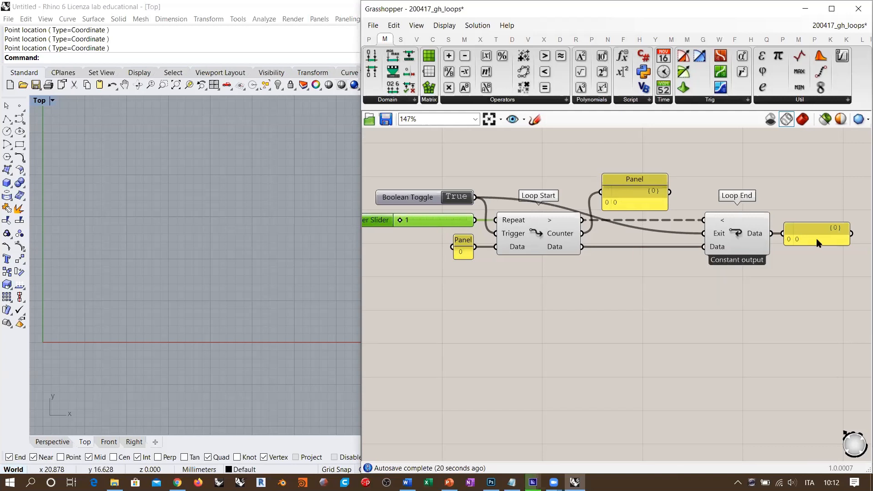
double_click(438, 223)
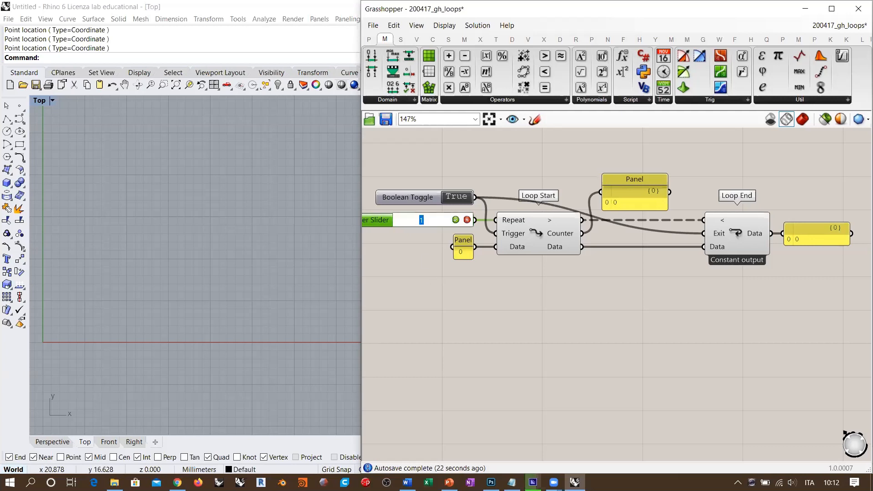
text(10)
key(Return)
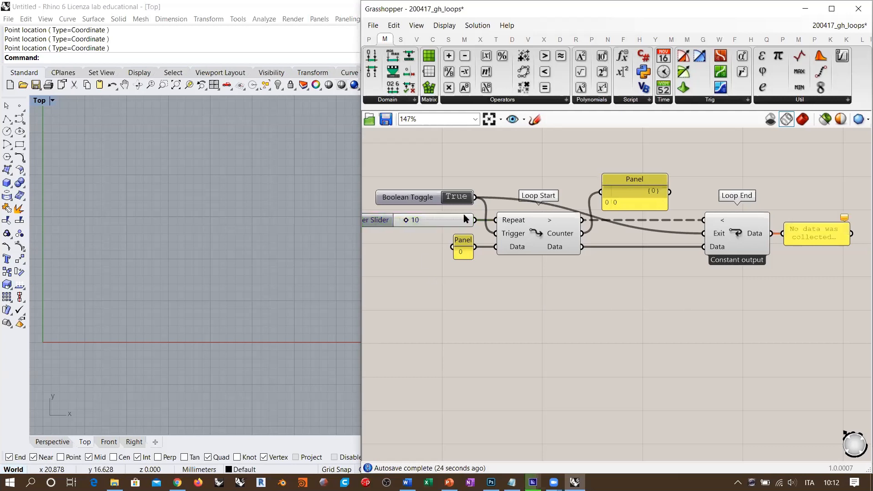
double_click(458, 199)
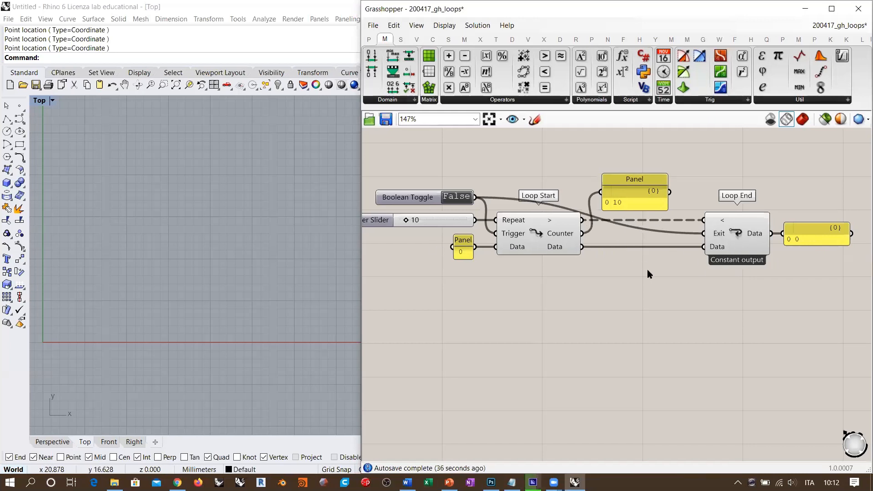
- Add an Addition component between Loop Start and Loop End and connect Loop Start's Data output to its A input
scroll(627, 273, up, 4)
double_click(610, 283)
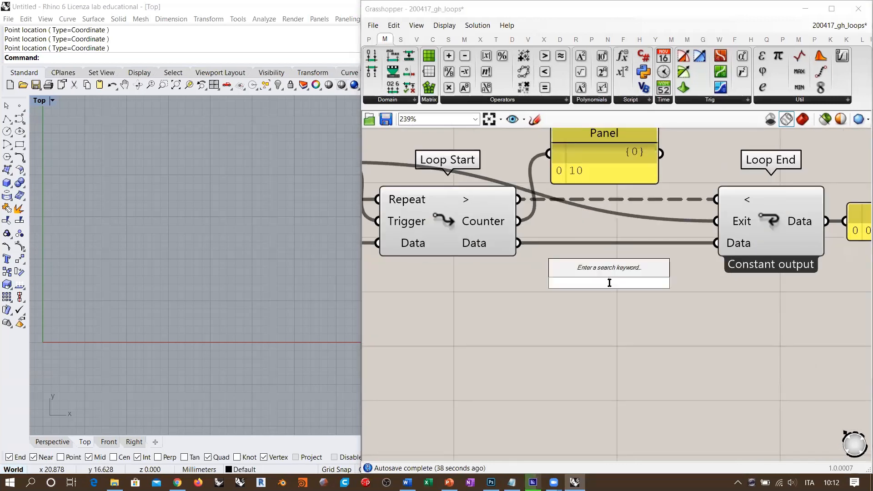
text(+)
key(Return)
drag(518, 243, 576, 273)
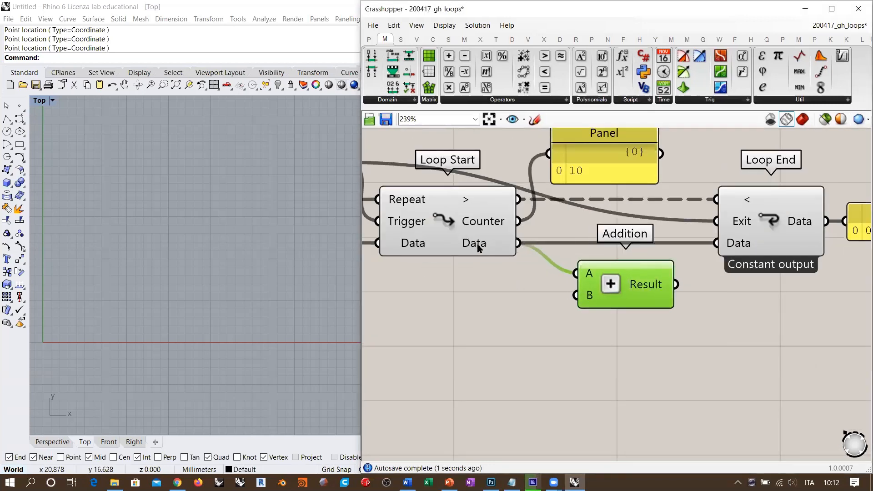
- Create a panel containing 1 and connect it to the B input of the Addition component
double_click(522, 316)
text("1)
key(Return)
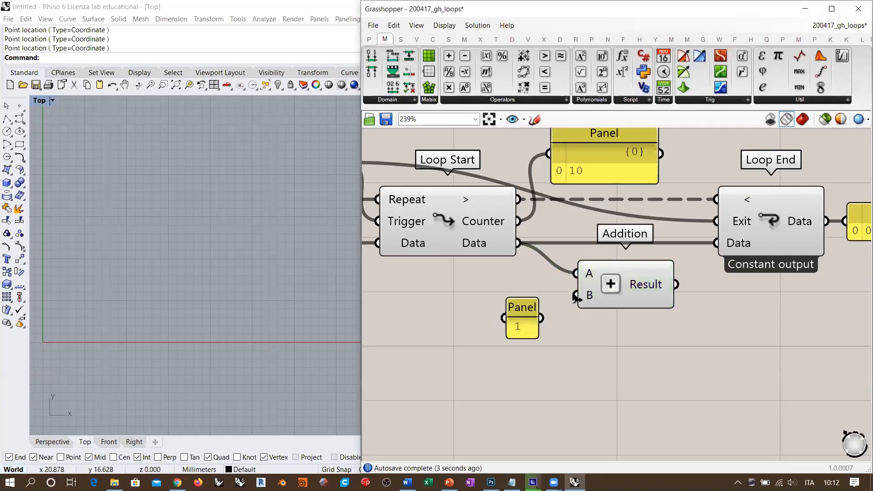
drag(576, 296, 548, 297)
- Connect the Addition component's Result to Loop End's Data input in place of the direct Data wire
right_drag(653, 302, 588, 317)
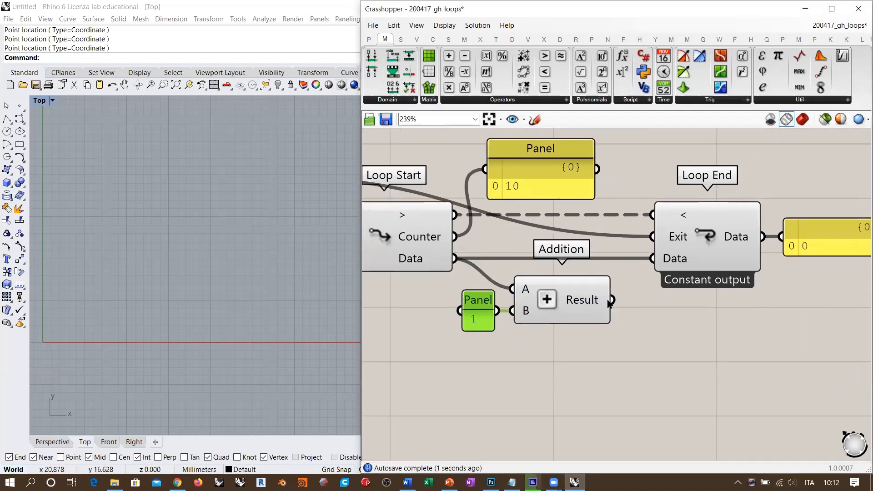
drag(613, 300, 653, 259)
scroll(660, 283, down, 3)
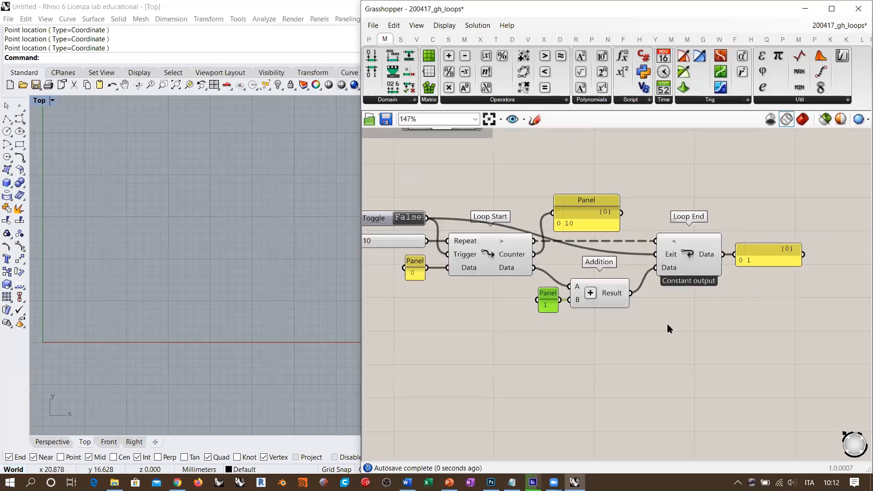
click(667, 324)
right_drag(584, 262, 608, 268)
scroll(608, 269, up, 1)
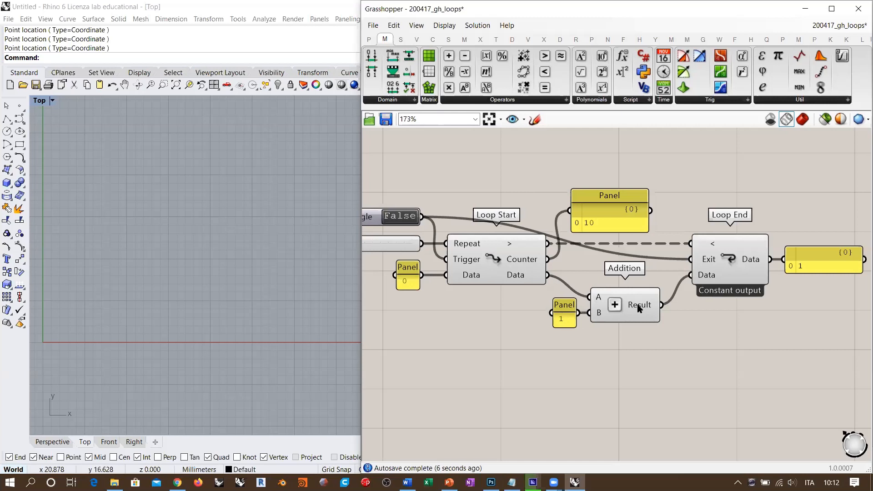
mouse_move(708, 278)
right_drag(465, 220, 483, 221)
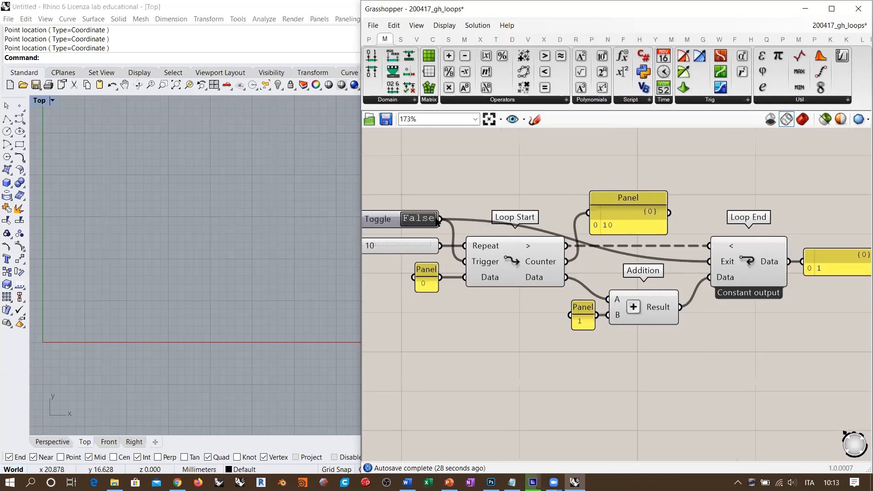
- Switch the Boolean Toggle to True and back to False to rerun the loop with the addition
double_click(419, 219)
double_click(417, 220)
scroll(670, 176, down, 2)
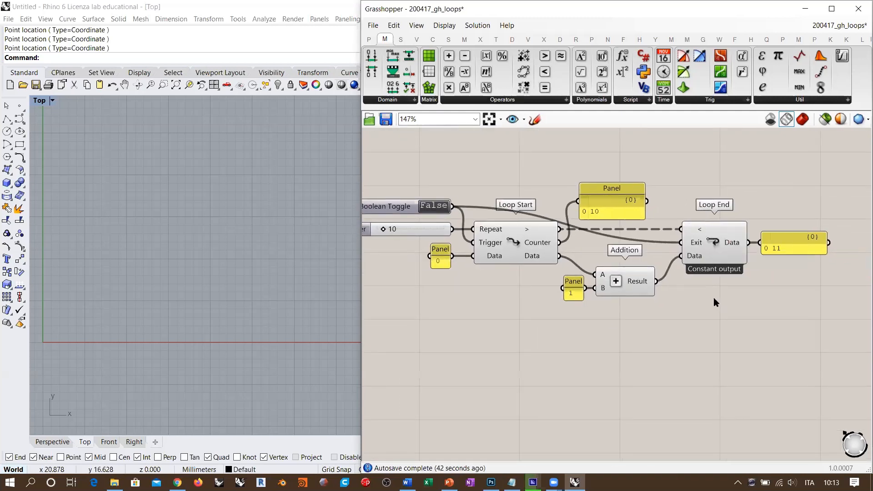
right_drag(687, 303, 663, 296)
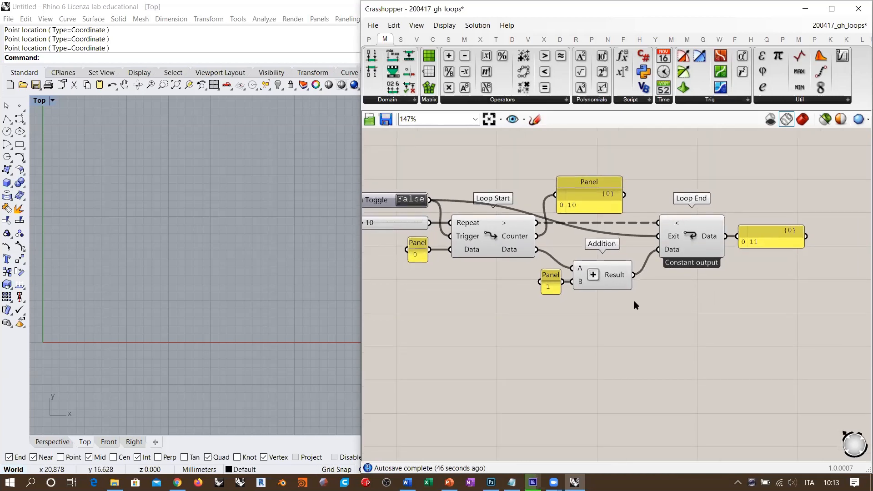
- Add a Circle component below Loop End and leave free space beside its inputs
right_drag(143, 296, 267, 212)
mouse_move(662, 315)
right_down()
mouse_move(602, 323)
mouse_move(677, 312)
right_up()
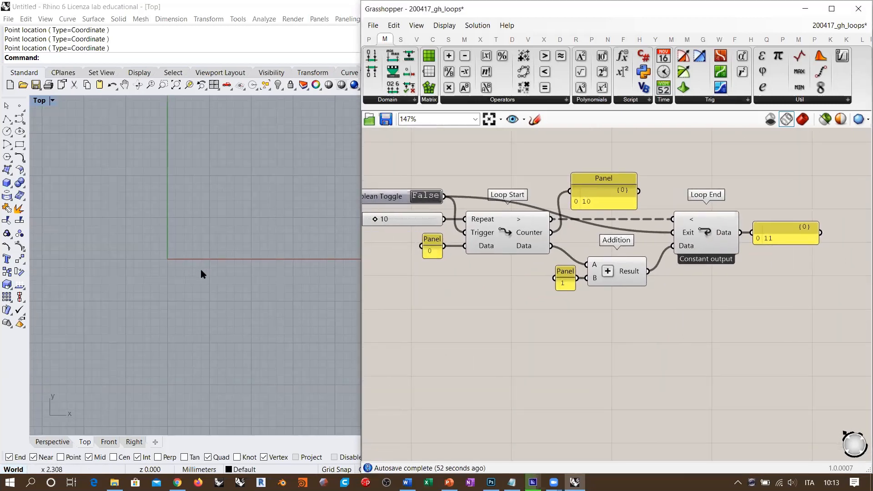
right_drag(201, 269, 230, 272)
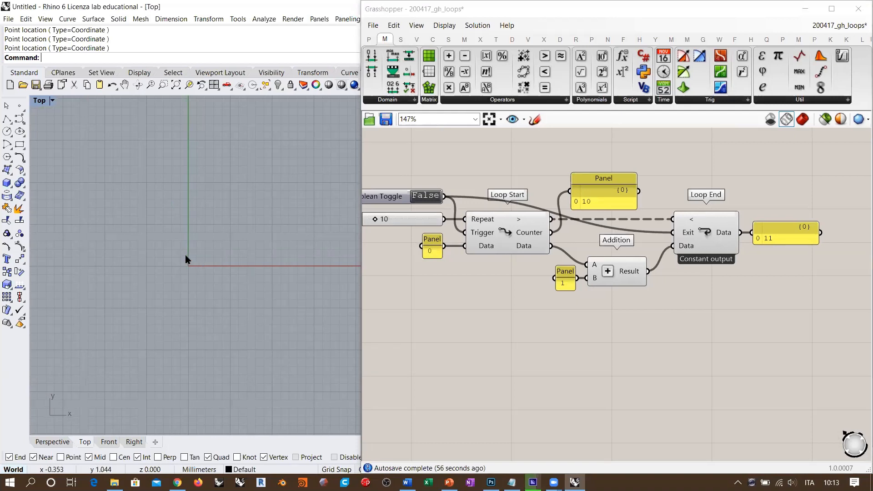
double_click(689, 334)
text(circle)
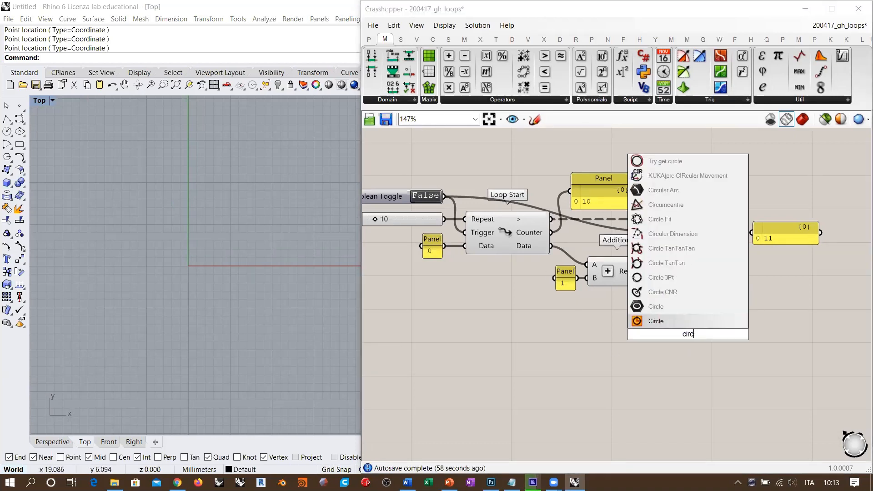
key(Return)
right_drag(683, 394, 645, 383)
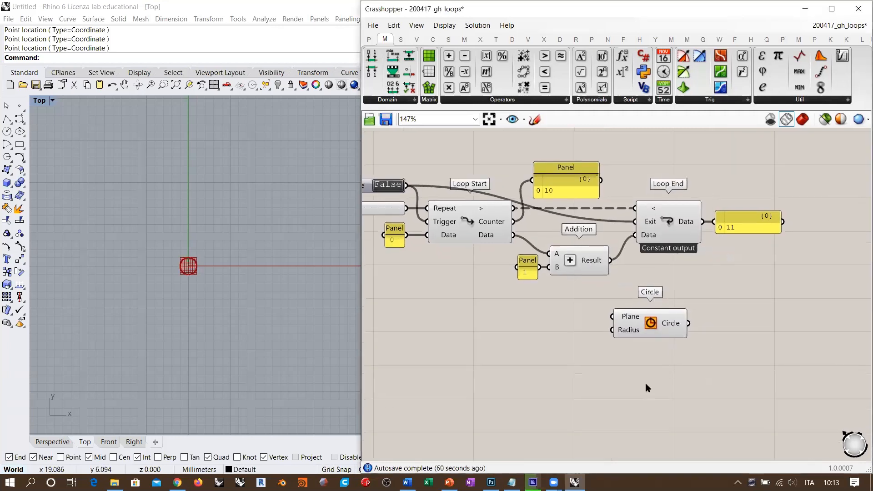
drag(668, 319, 727, 303)
click(660, 303)
- Extract the Circle component's Plane input as a separate Plane parameter and place it close to the component
right_click(687, 305)
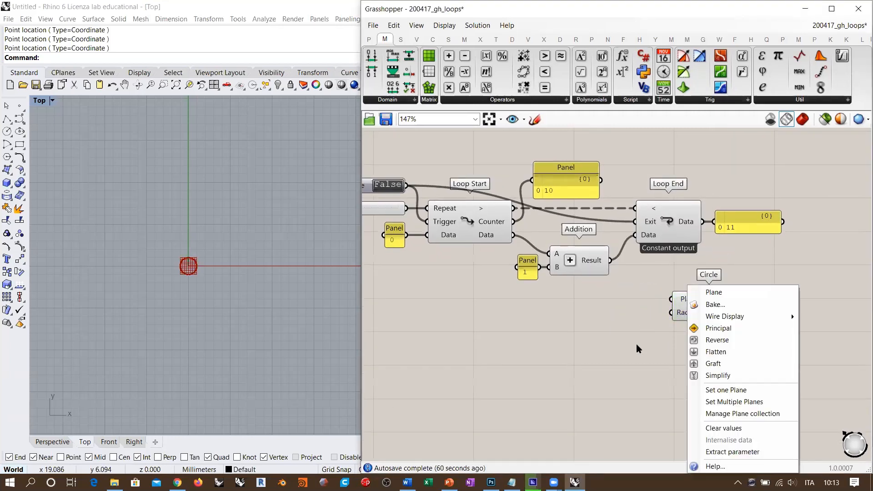
click(709, 452)
click(637, 346)
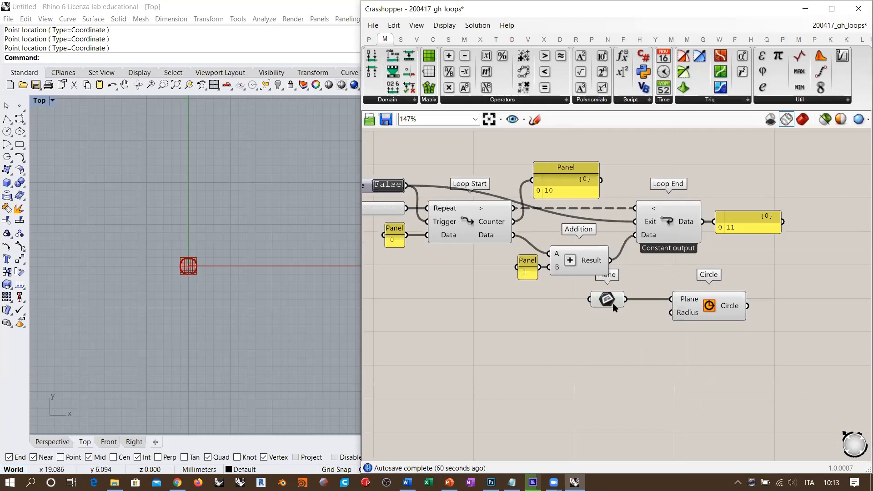
drag(612, 304, 643, 304)
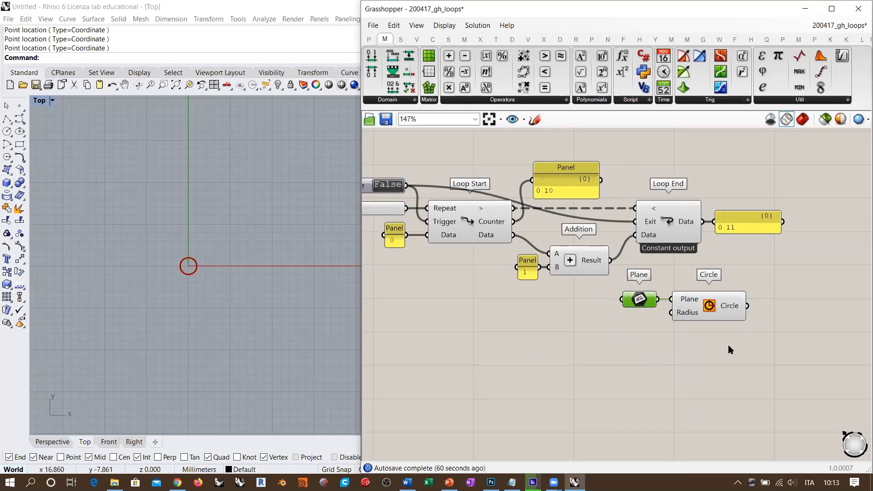
- Move the Plane parameter and Circle component together to a free area beyond Loop End, below the result panel
right_drag(726, 334, 677, 340)
drag(663, 351, 573, 305)
drag(591, 308, 688, 299)
click(721, 361)
drag(610, 251, 614, 250)
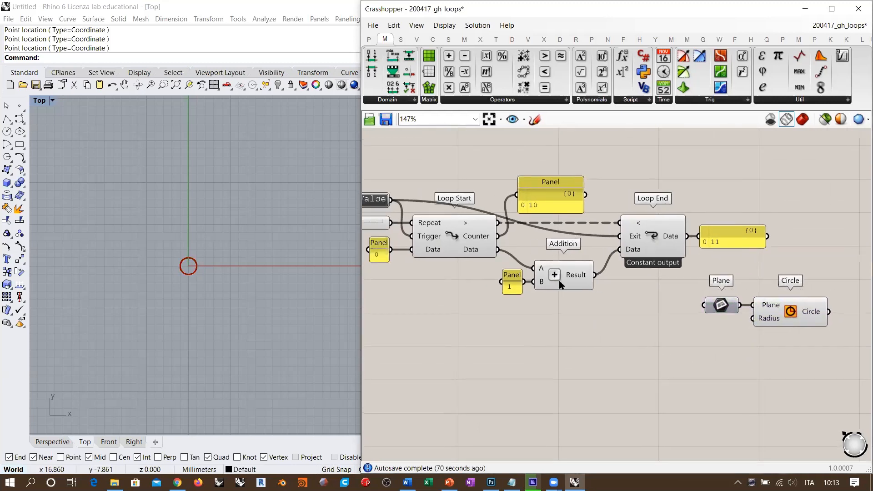
- Add a Random component below the Addition component
right_drag(576, 290, 599, 287)
double_click(605, 340)
text(rand)
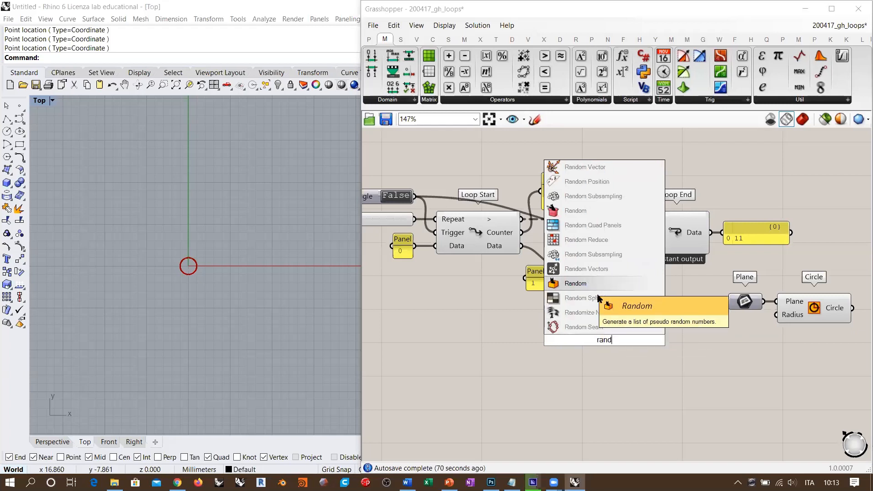
click(607, 283)
click(596, 340)
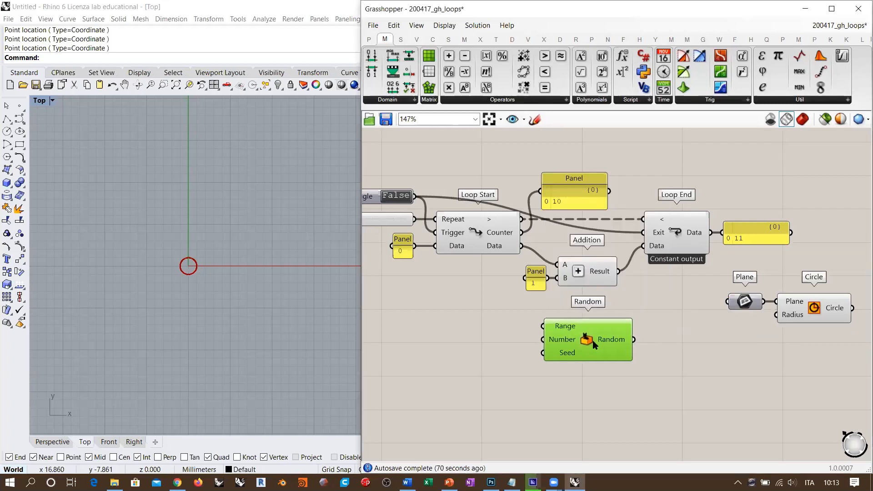
click(697, 305)
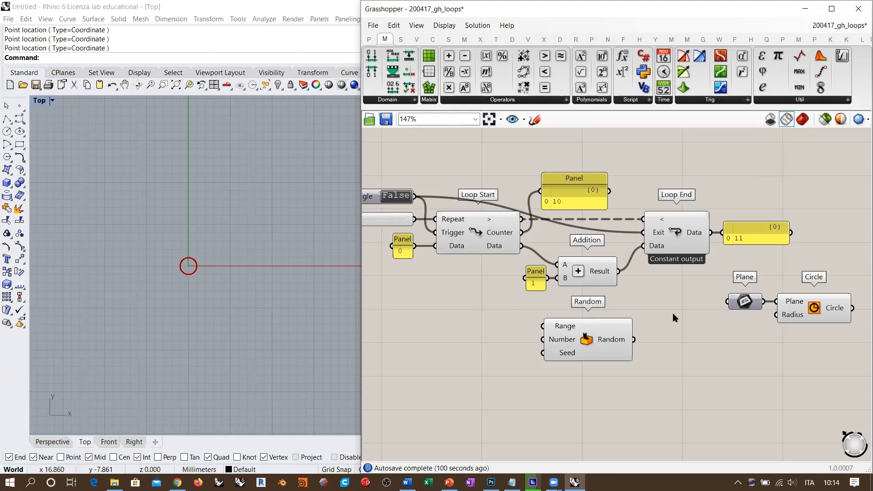
- Add a Construct Domain component beside Random and connect its Domain output to Random's Range input
scroll(667, 310, down, 5)
scroll(569, 295, up, 6)
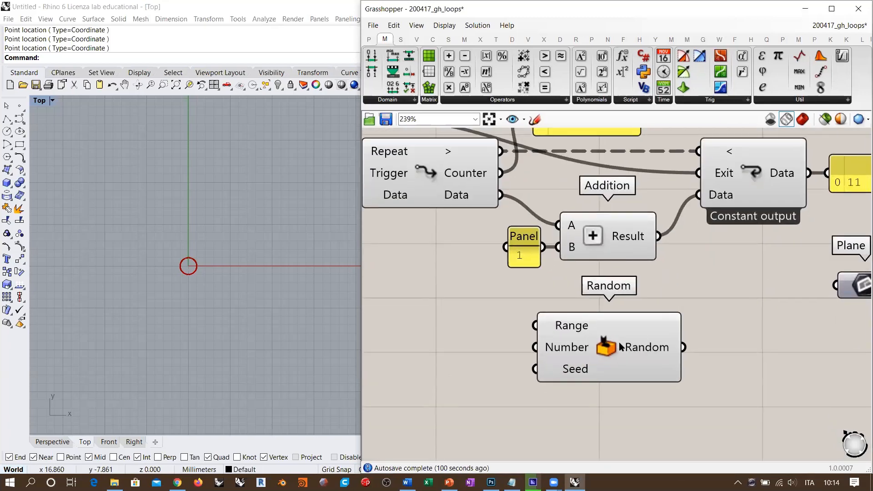
right_drag(620, 346, 673, 358)
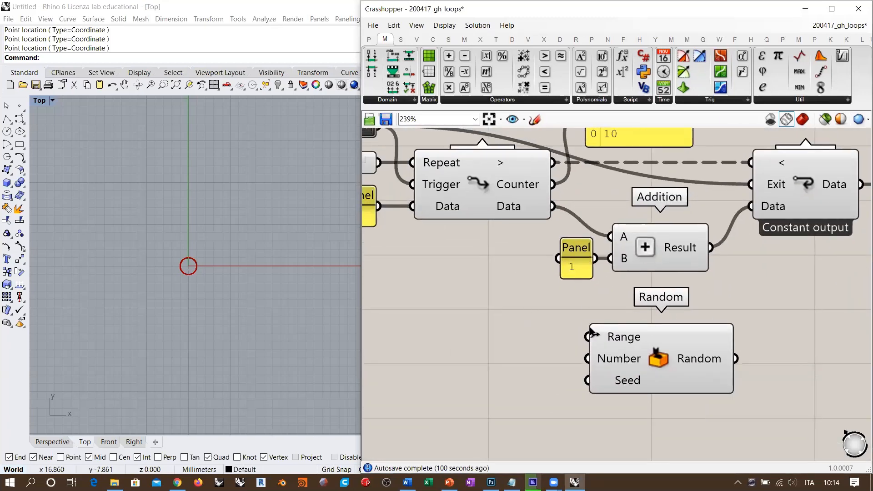
scroll(592, 335, down, 1)
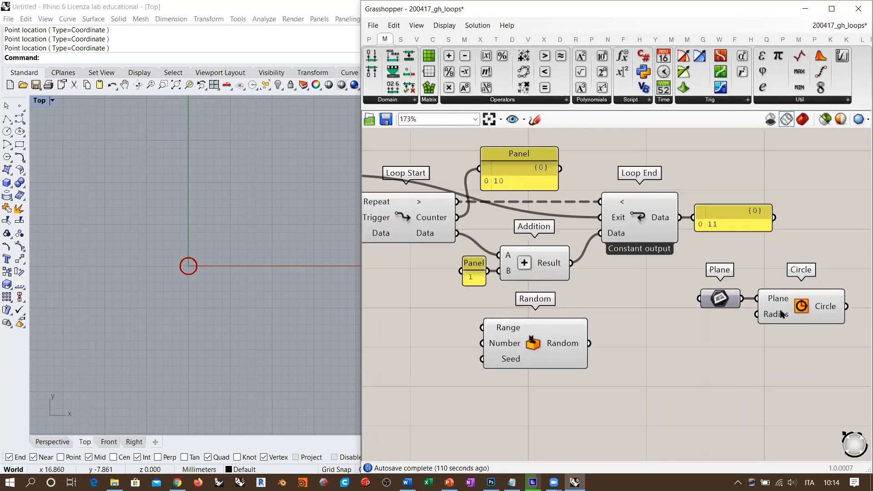
right_drag(402, 335, 506, 337)
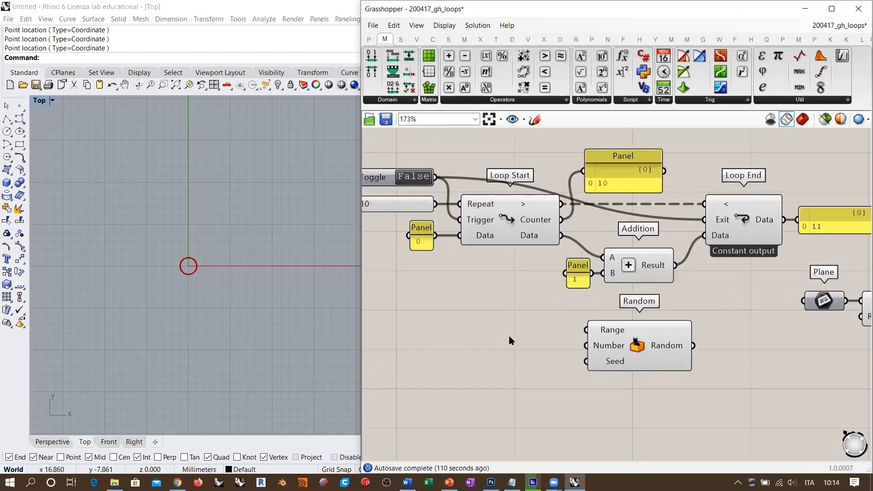
double_click(503, 333)
text(cd)
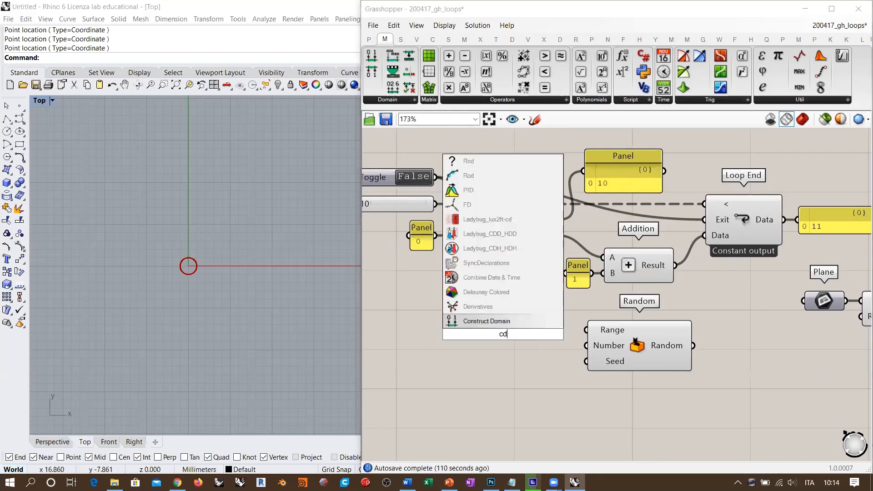
key(Return)
drag(587, 330, 551, 329)
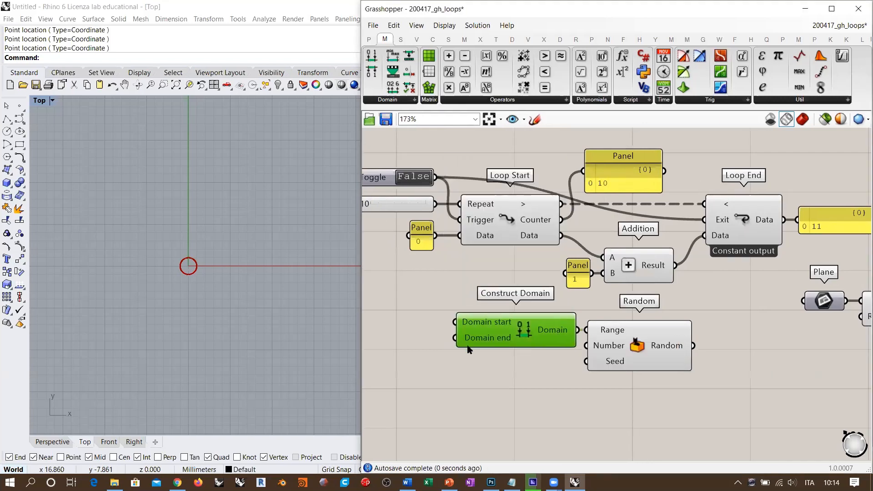
click(422, 341)
- Create a Number Slider with the value 5.00 and connect it to Construct Domain's Domain start input
right_drag(364, 332, 502, 336)
double_click(489, 337)
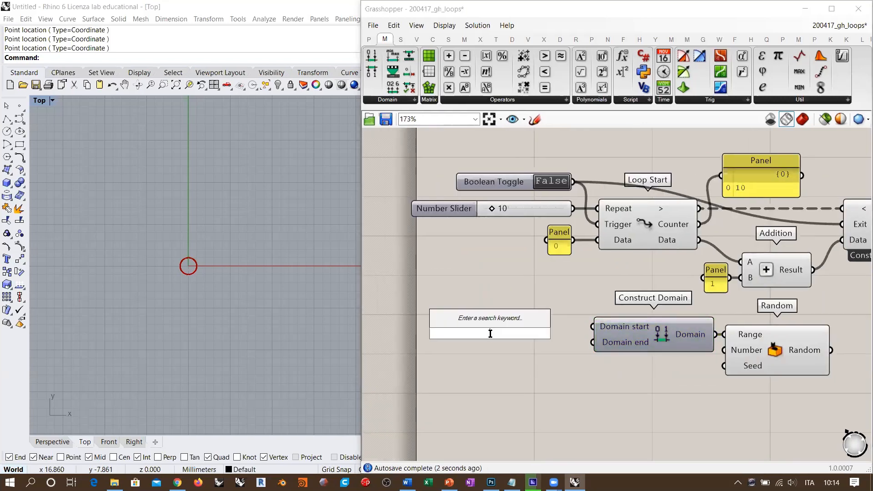
text(5.00<)
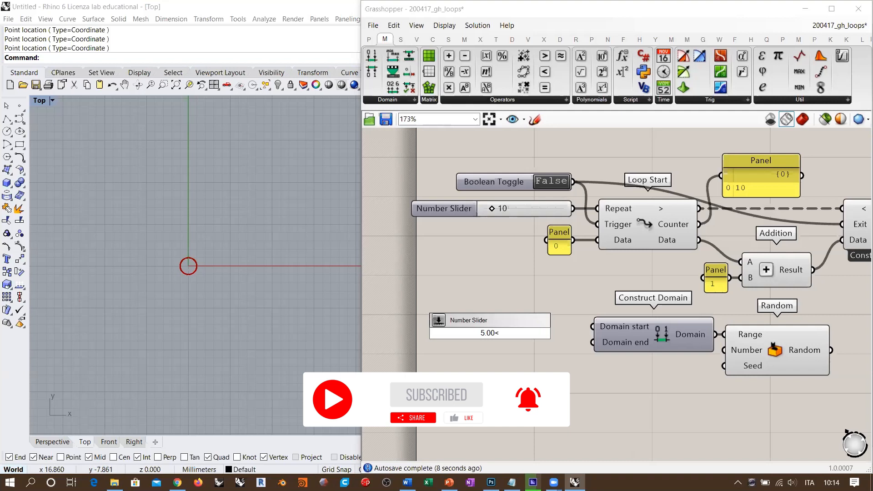
key(BackSpace)
key(BackSpace)
key(BackSpace)
key(BackSpace)
key(BackSpace)
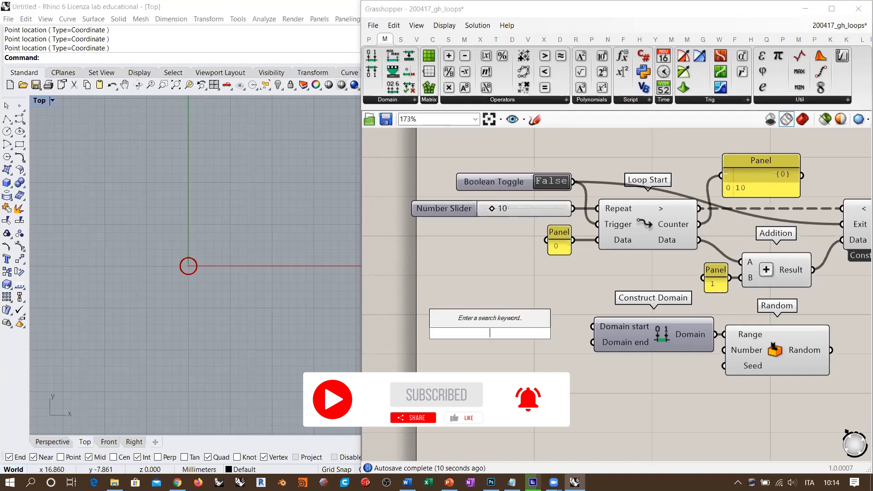
text(5.00)
key(Return)
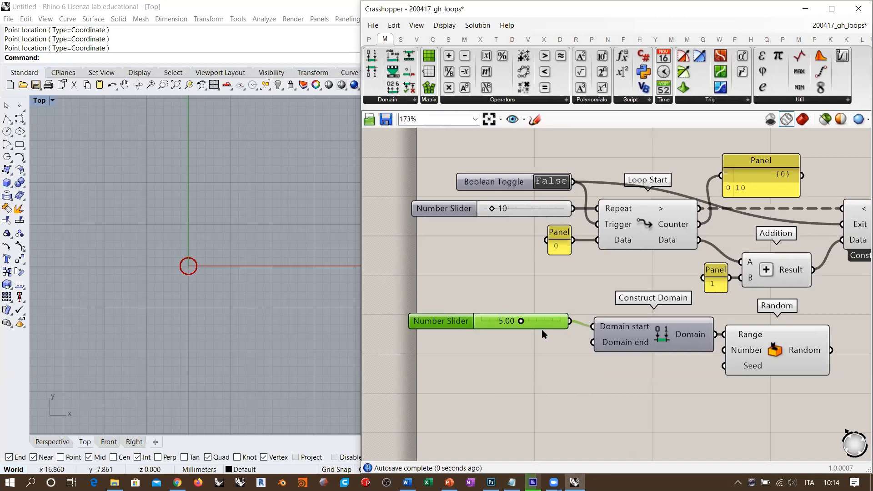
- Copy the 5.00 slider, connect the copy to Domain end and set it to 10.00
alt+drag(542, 325, 593, 342)
drag(522, 353, 563, 354)
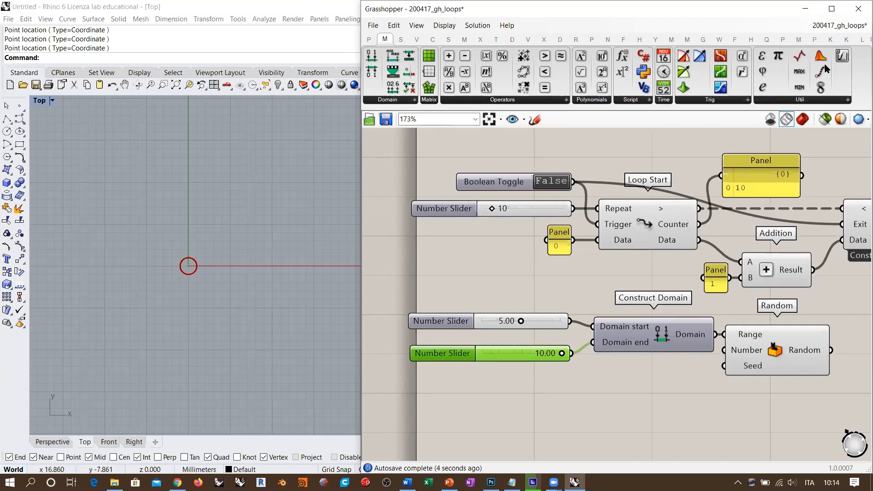
click(558, 264)
- Add a Scribble note reading "Heteroptera" and place it beneath the two domain sliders
right_drag(623, 339, 588, 226)
double_click(537, 323)
text(s)
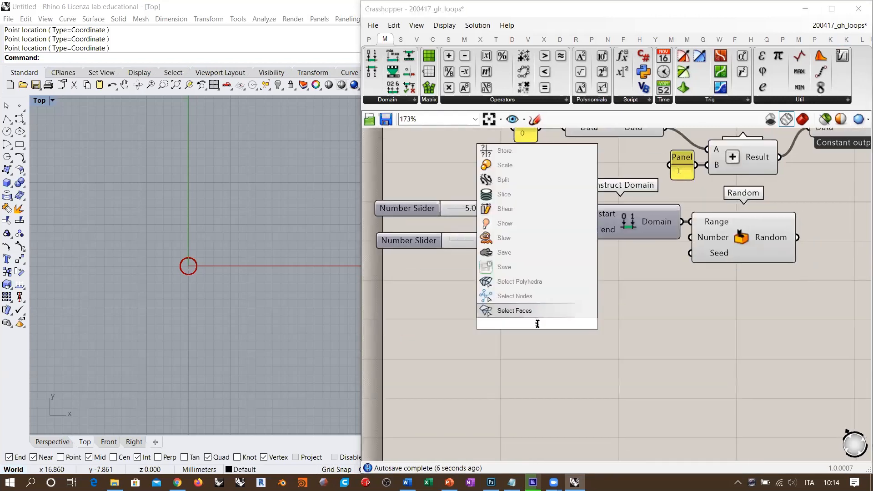
text(cribble)
key(Return)
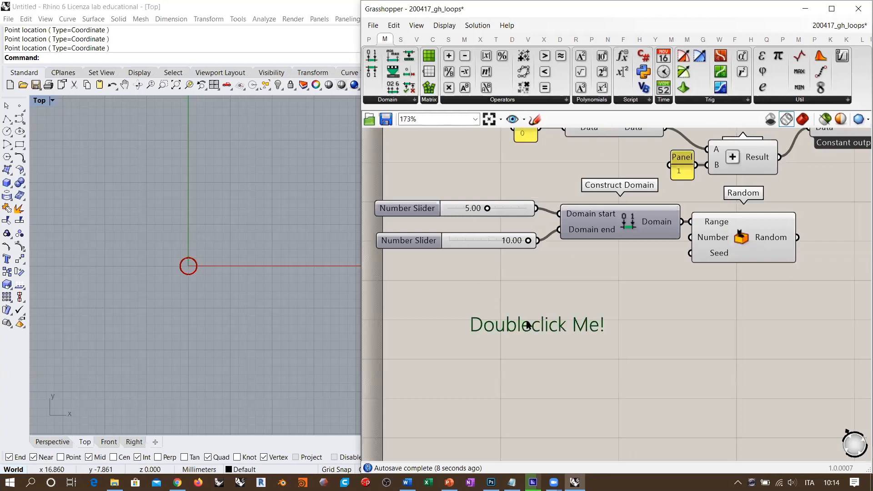
double_click(527, 325)
text(Hetero)
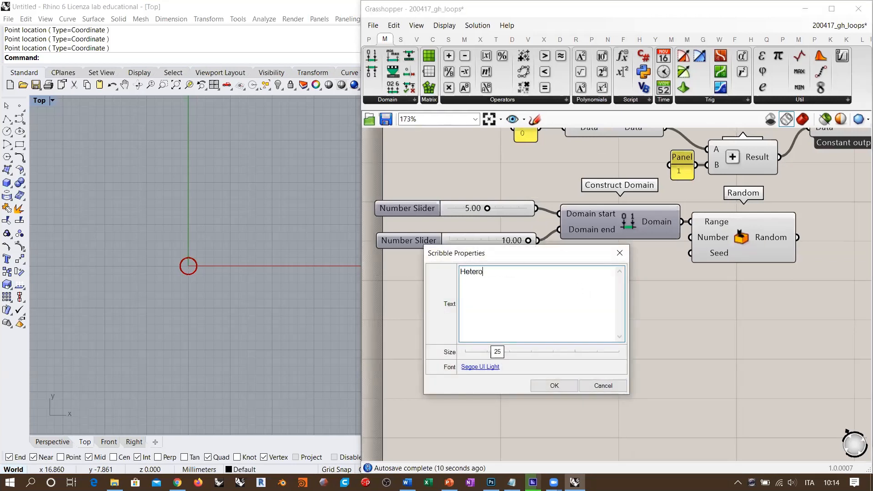
text(ptera)
click(554, 385)
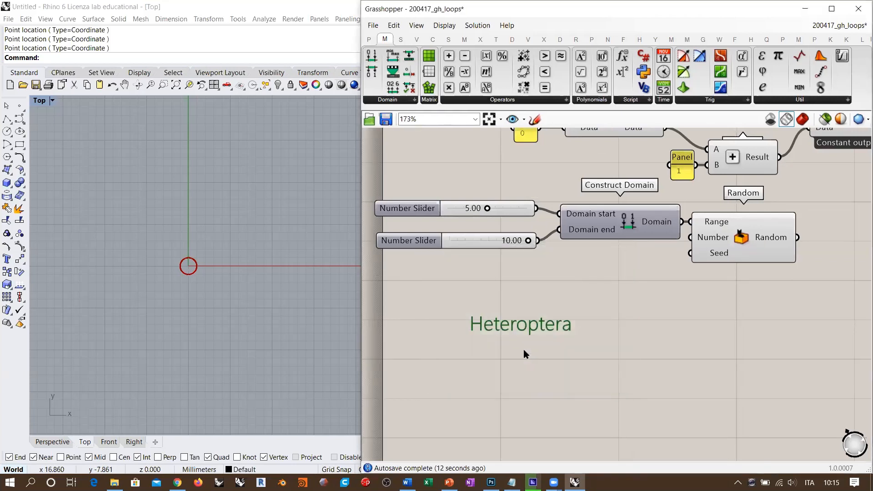
mouse_move(523, 330)
mouse_down()
mouse_move(735, 308)
mouse_move(733, 343)
mouse_up()
drag(658, 326, 460, 309)
click(566, 324)
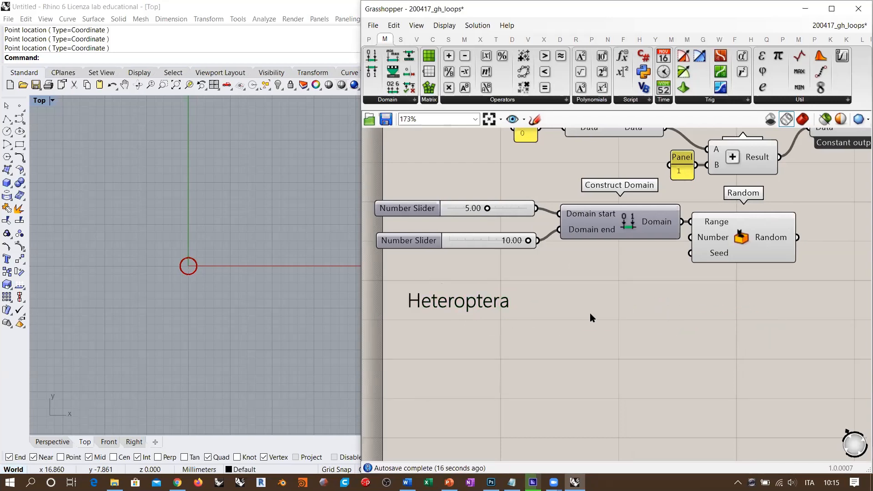
- Select the two domain sliders and align their right edges
right_drag(586, 292, 531, 320)
scroll(496, 296, down, 3)
mouse_move(472, 292)
mouse_down()
mouse_move(439, 246)
mouse_move(482, 250)
mouse_move(457, 295)
mouse_up()
scroll(474, 256, up, 2)
click(531, 322)
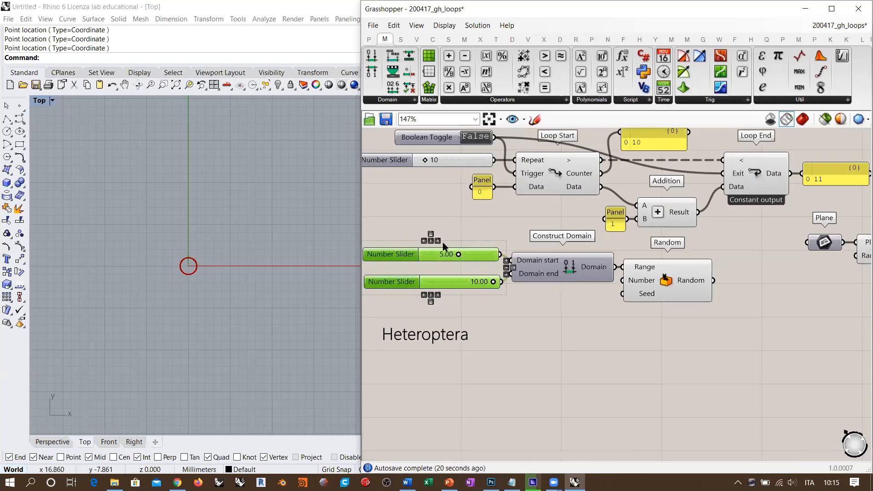
click(438, 241)
click(499, 215)
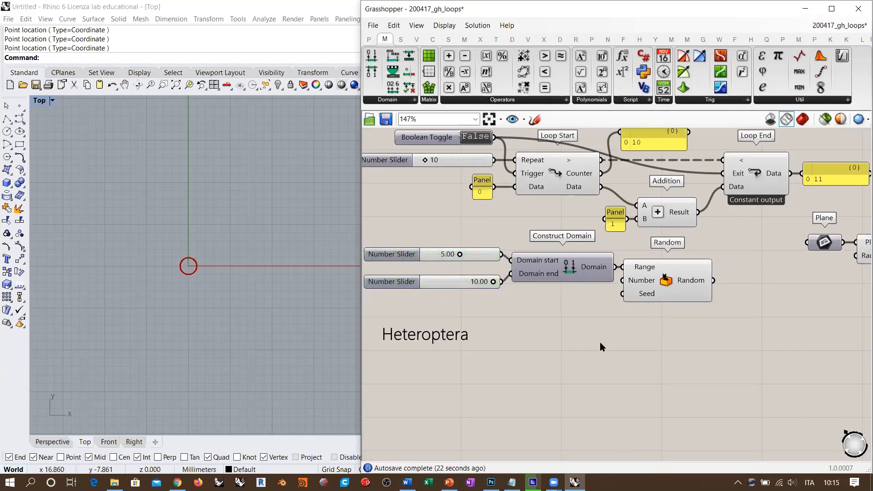
- Extend the Scribble note's text to "Heteroptera (randomness)"
double_click(464, 342)
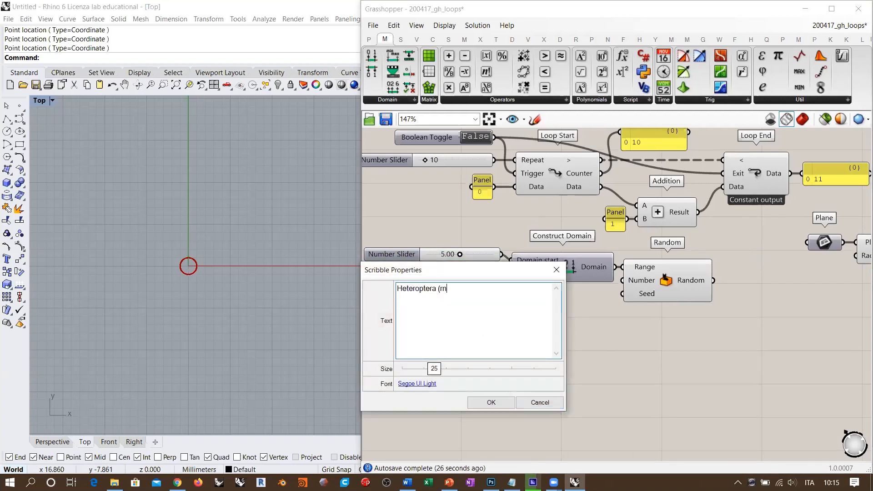
text((randomness))
click(492, 403)
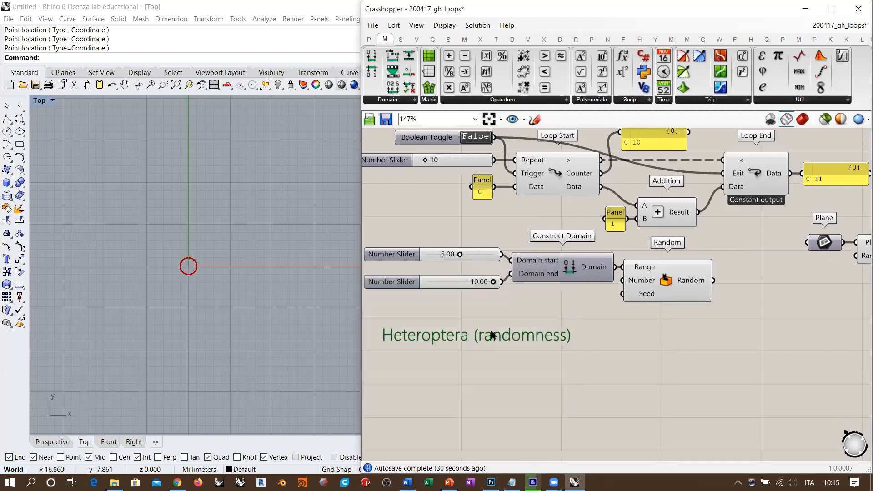
- Shift the Random component slightly farther away from Construct Domain
right_drag(717, 295, 555, 313)
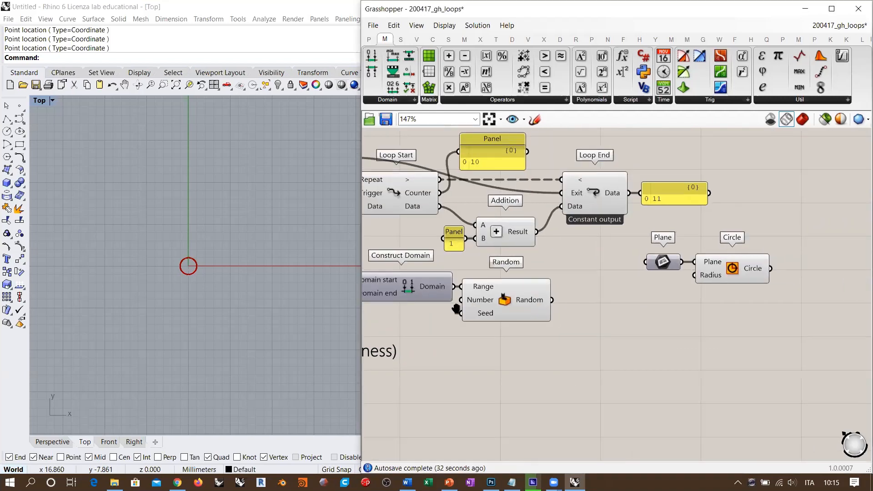
right_drag(453, 304, 634, 292)
drag(645, 294, 653, 293)
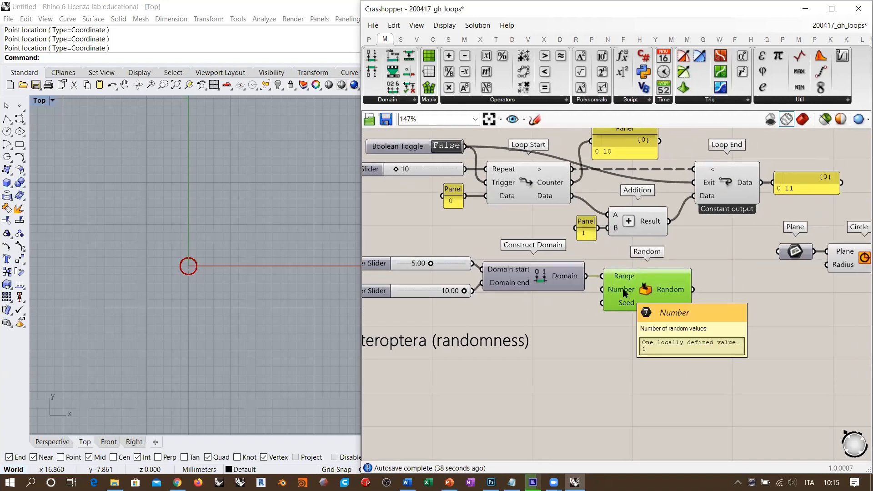
- Add a panel beside the Random component and wire the Random output into it
click(636, 332)
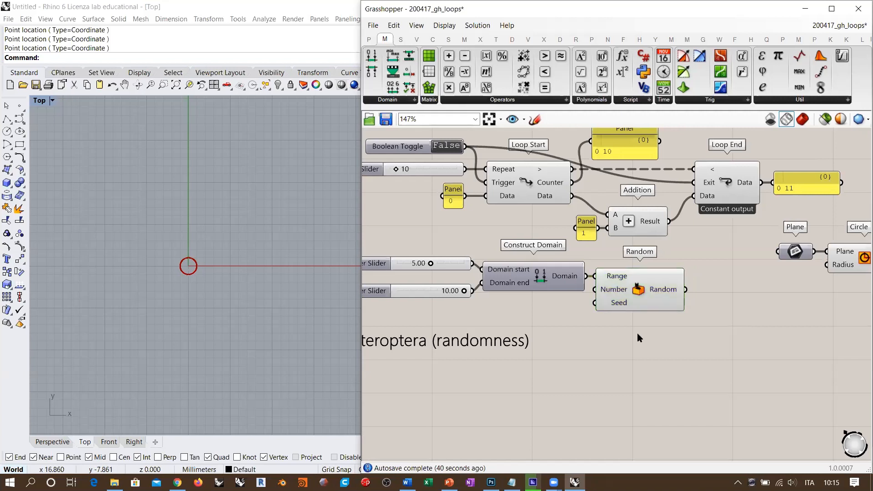
right_drag(679, 320, 566, 321)
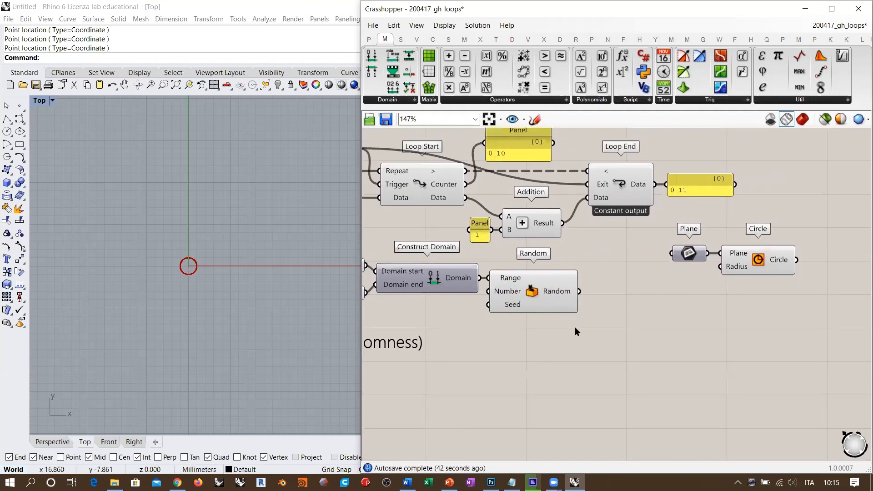
double_click(620, 310)
text(//)
key(Return)
drag(622, 313, 651, 315)
drag(579, 291, 594, 311)
scroll(657, 327, up, 2)
right_drag(657, 326, 698, 328)
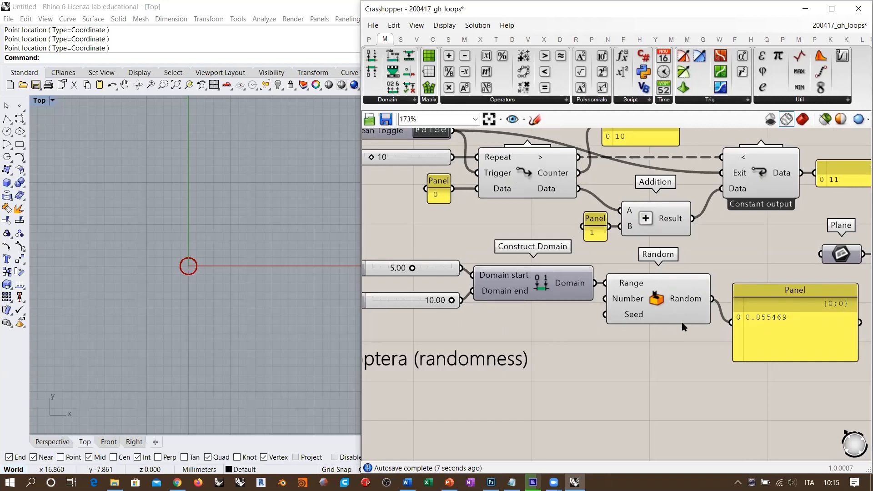
- Examine the two sliders and the constructed domain that feed the Range input of Random
right_drag(664, 331, 638, 354)
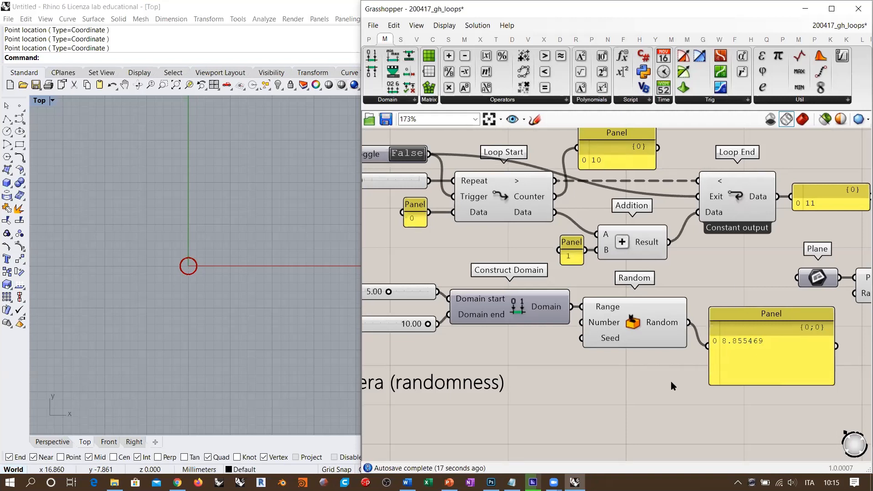
right_drag(586, 347, 658, 340)
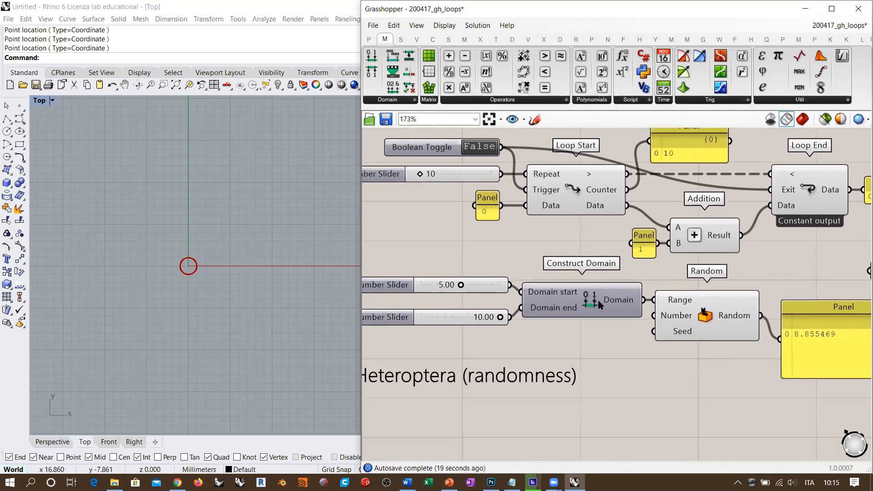
drag(478, 253, 463, 310)
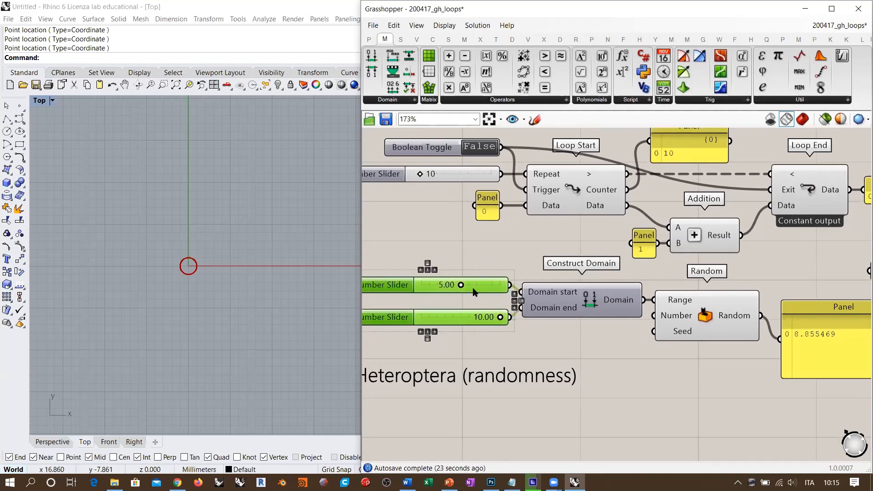
click(565, 338)
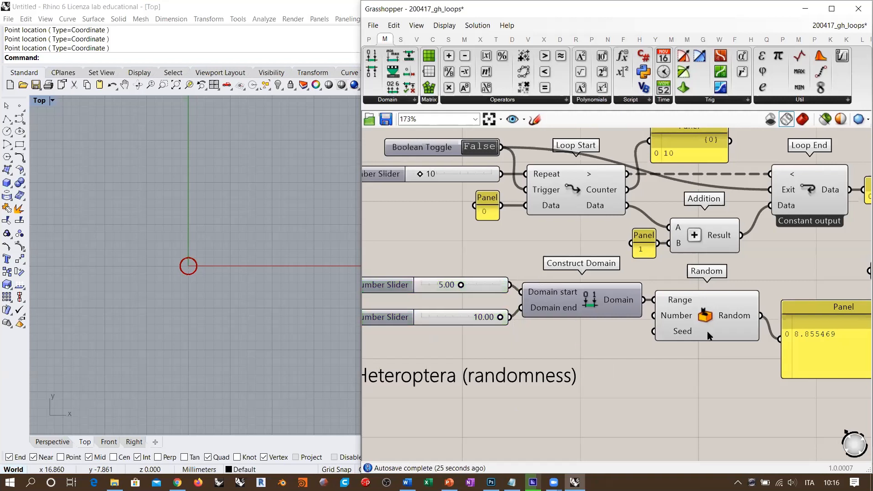
right_drag(566, 337, 449, 340)
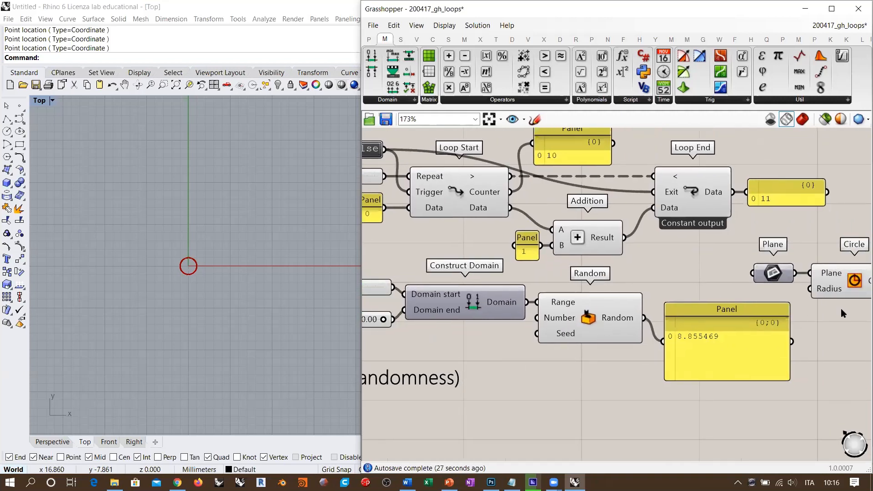
mouse_move(564, 337)
right_drag(675, 336, 722, 336)
mouse_move(611, 304)
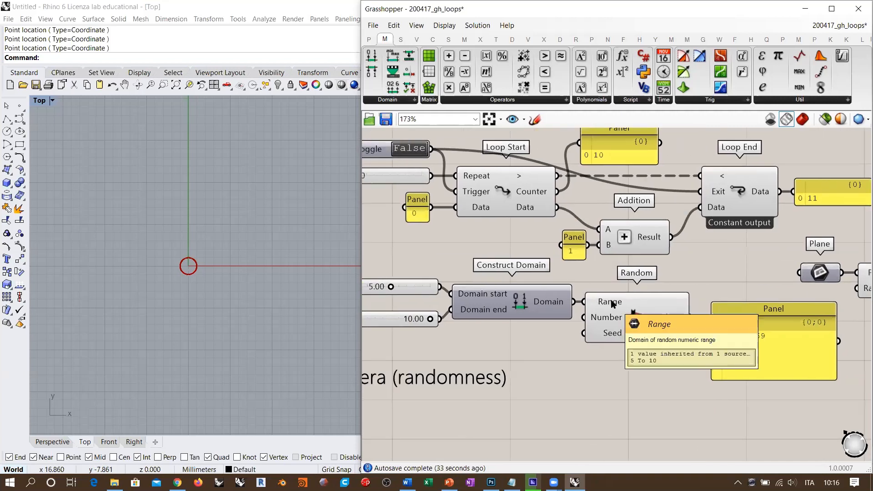
- Try varying Random's Seed with a temporary 0 to 100 number slider, and delete that slider
double_click(546, 343)
text(0<100)
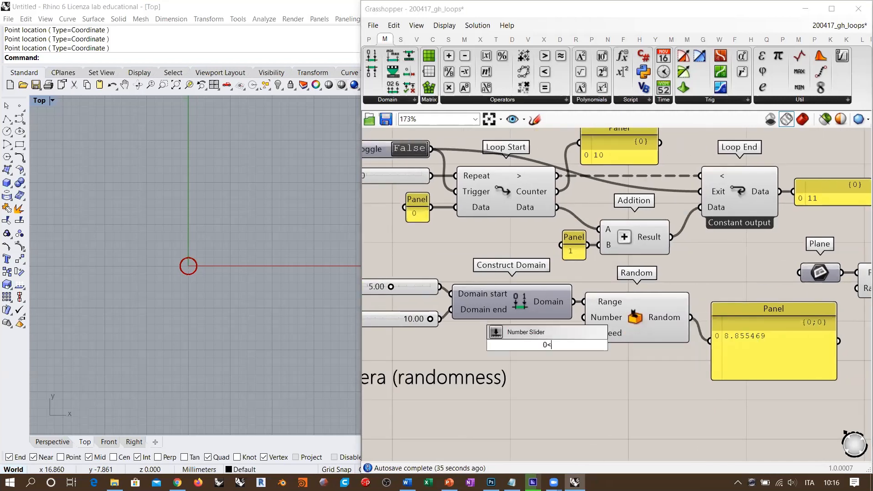
key(Return)
drag(586, 346, 532, 348)
drag(573, 346, 585, 333)
click(528, 369)
drag(485, 347, 516, 346)
click(474, 350)
key(Delete)
- Connect the Counter output of Loop Start to the Seed input of Random
right_drag(656, 278, 595, 301)
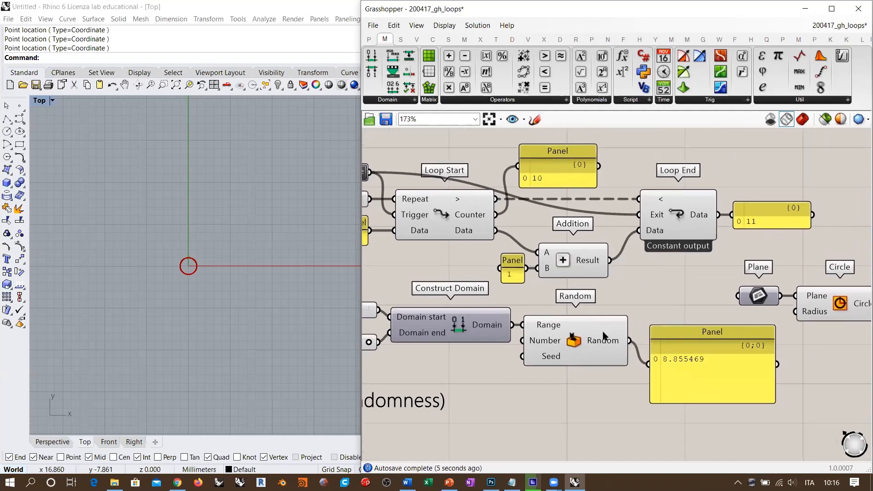
scroll(605, 375, down, 1)
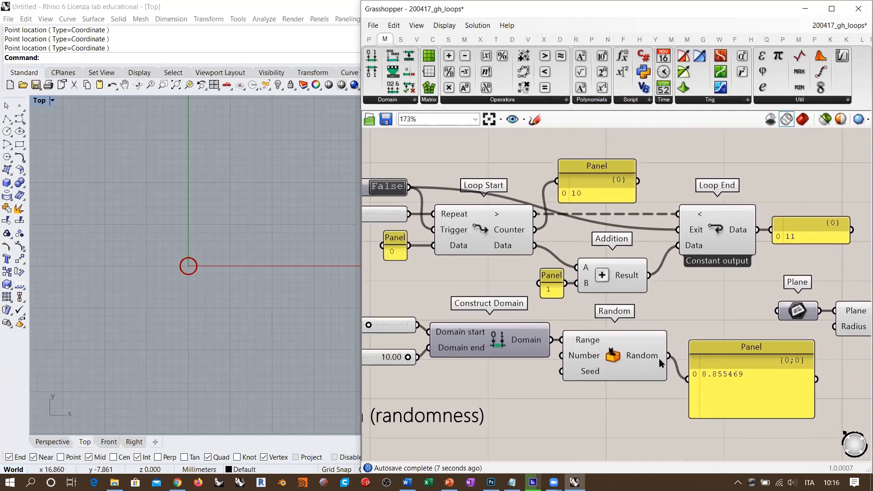
right_drag(678, 322, 693, 307)
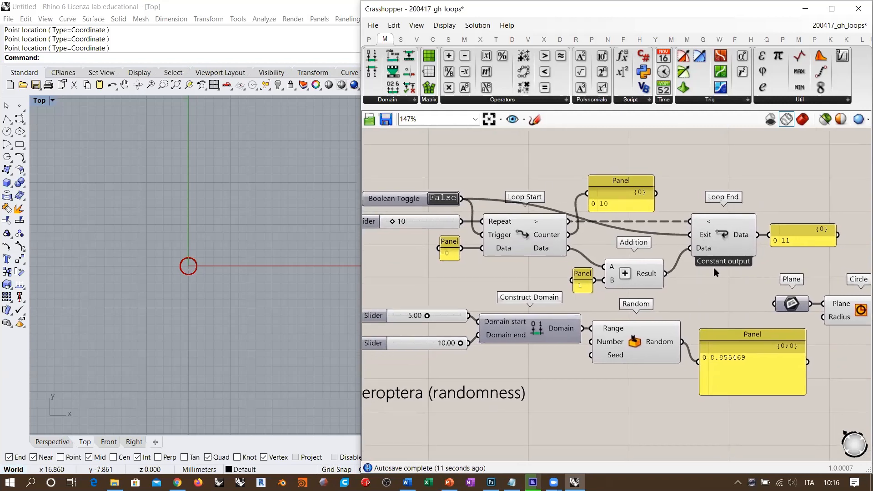
mouse_move(550, 233)
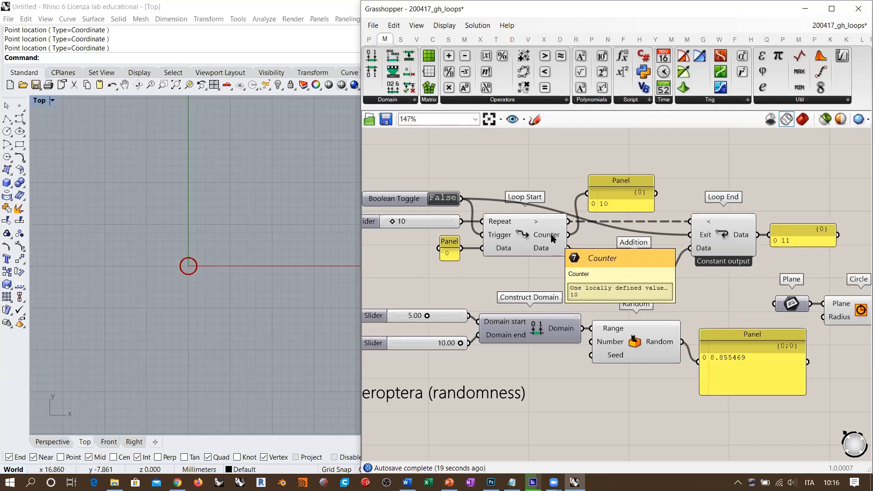
drag(569, 234, 588, 357)
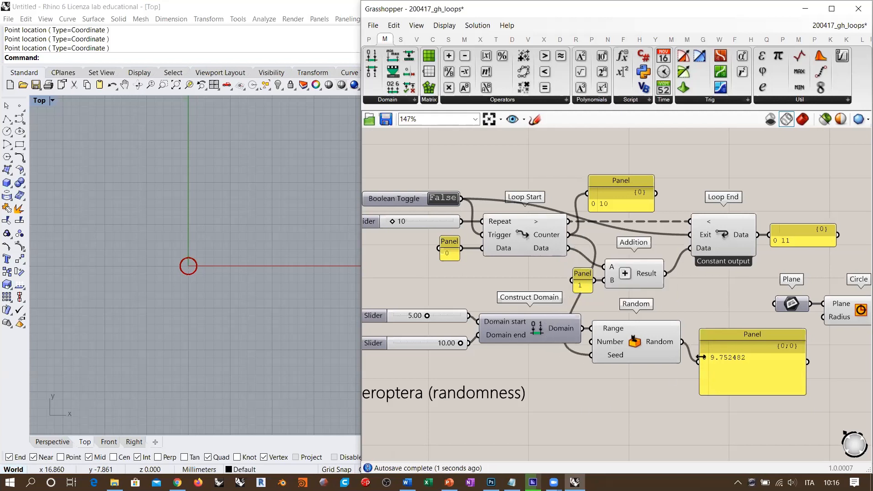
- Run the loop with the Boolean Toggle, raise the repeat count to 100, and run it again
click(444, 199)
double_click(446, 199)
drag(393, 222, 457, 223)
double_click(444, 199)
double_click(443, 198)
- Delete the panel on the Random output and wire Random into the Circle's Radius input
click(705, 347)
key(Delete)
right_drag(705, 346, 626, 329)
drag(603, 324, 744, 299)
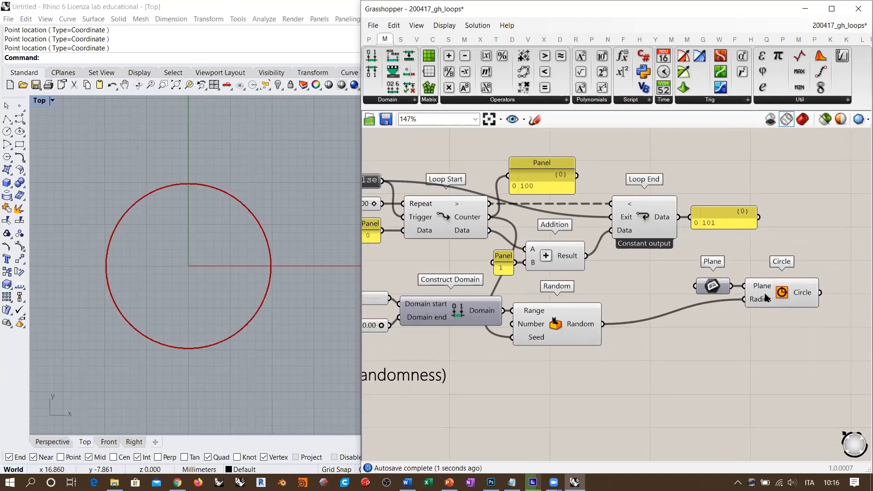
- Run the loop again with the Boolean Toggle to watch the random radius drive the circle in the viewport
right_drag(585, 275, 630, 281)
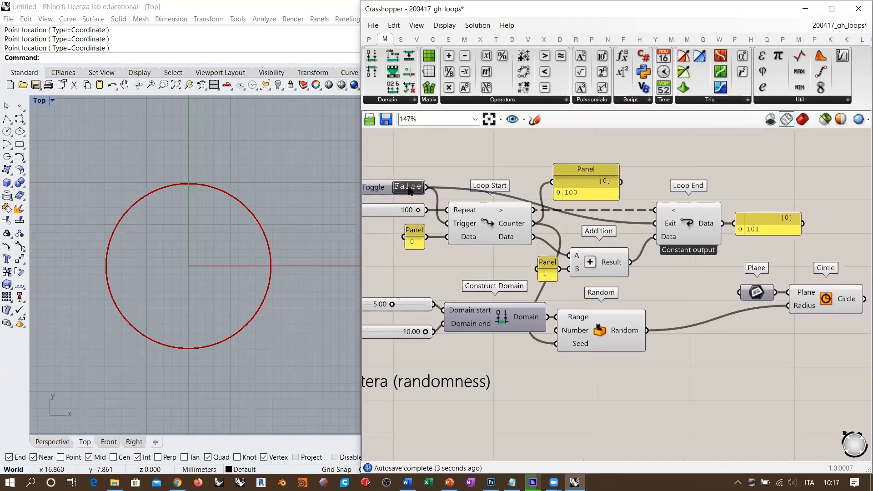
double_click(408, 187)
double_click(408, 188)
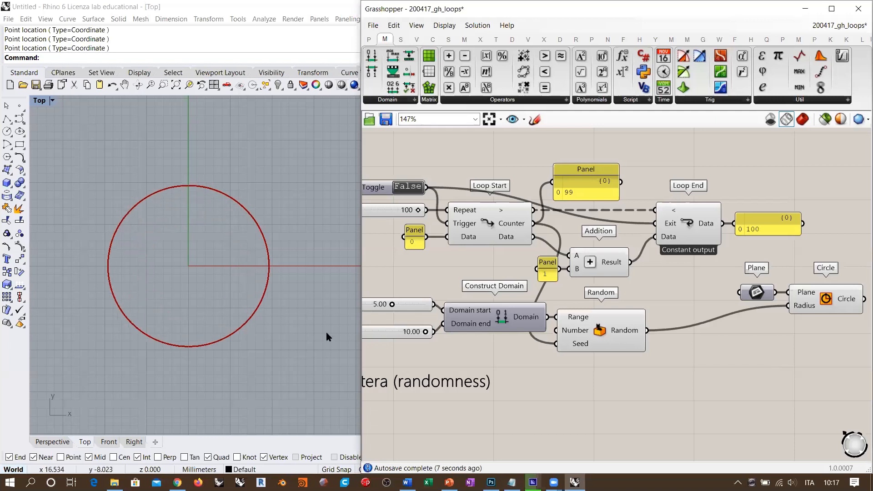
right_drag(621, 334, 658, 316)
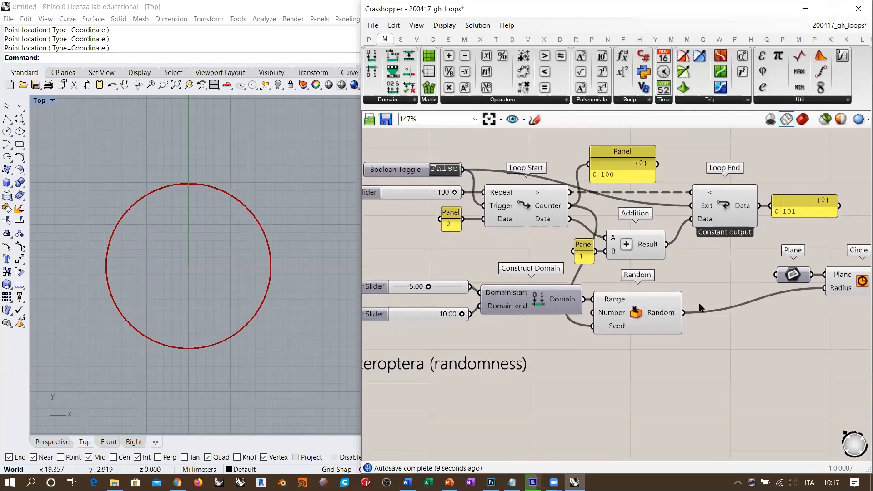
right_drag(696, 261, 725, 262)
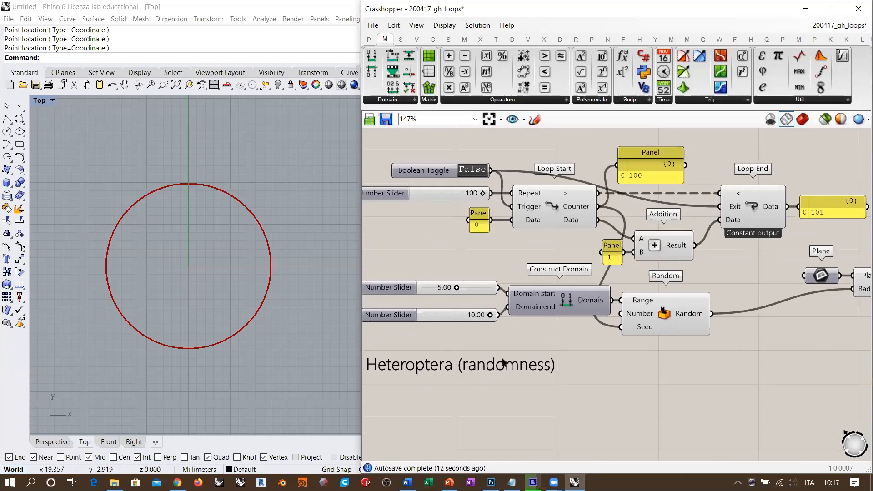
click(472, 170)
click(474, 170)
right_drag(667, 349, 636, 341)
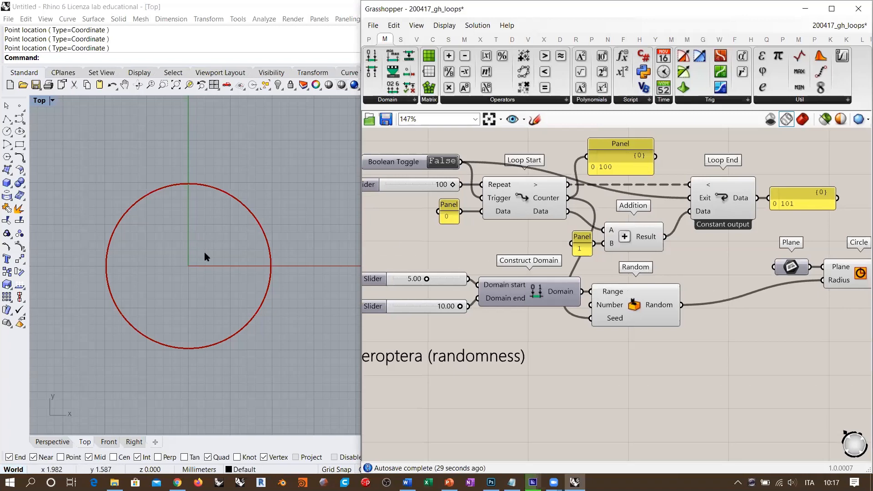
scroll(541, 299, down, 2)
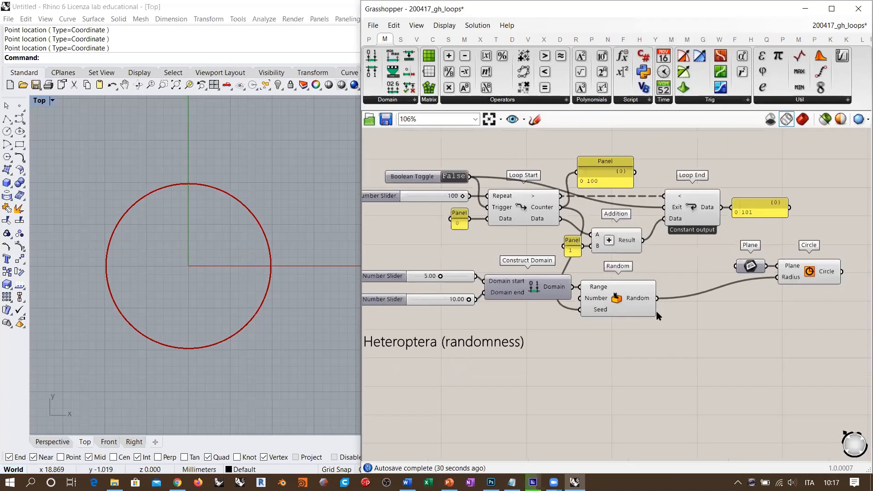
right_drag(621, 316, 566, 343)
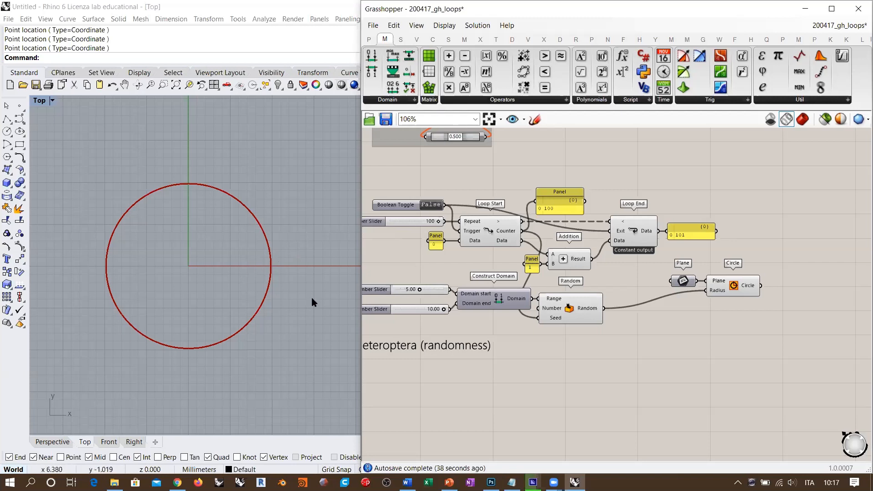
right_drag(629, 291, 656, 291)
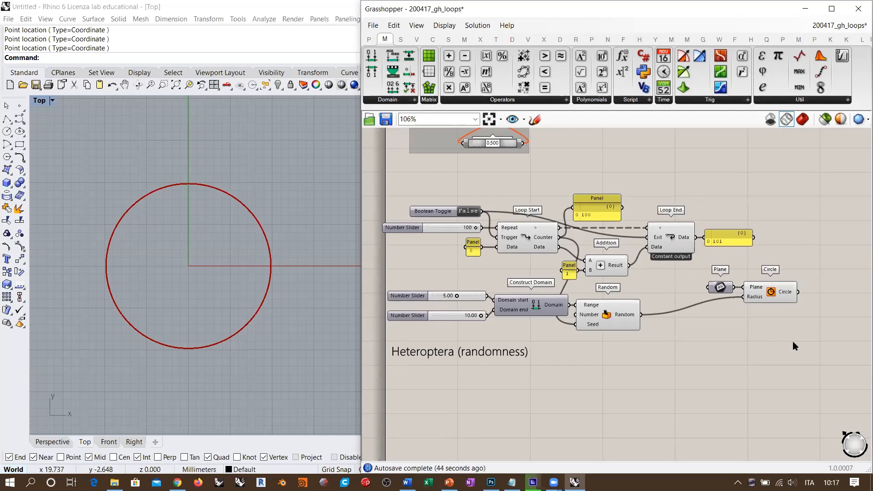
- Move the Plane and Circle components close to the Random component
drag(792, 341, 749, 327)
drag(778, 333, 450, 285)
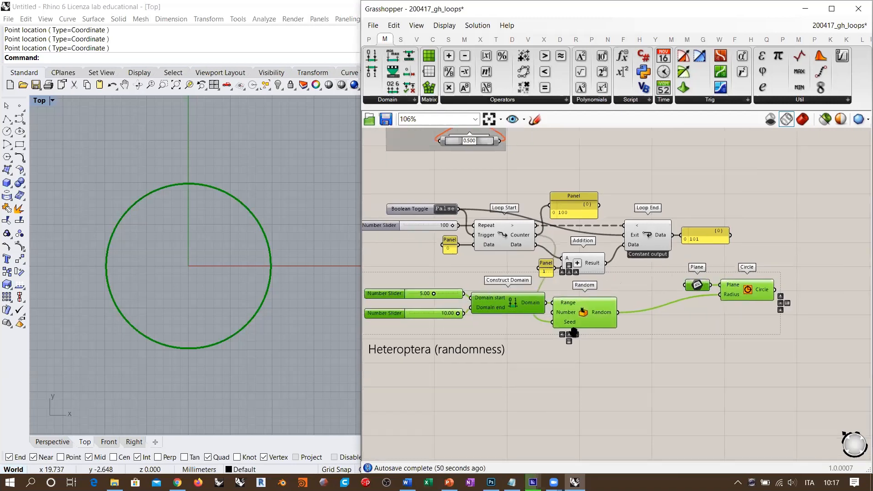
right_drag(574, 332, 534, 332)
drag(699, 315, 612, 295)
click(640, 331)
- Move the loop components upward and the domain, Random and Circle components sideways to separate the two sets
drag(640, 327, 386, 275)
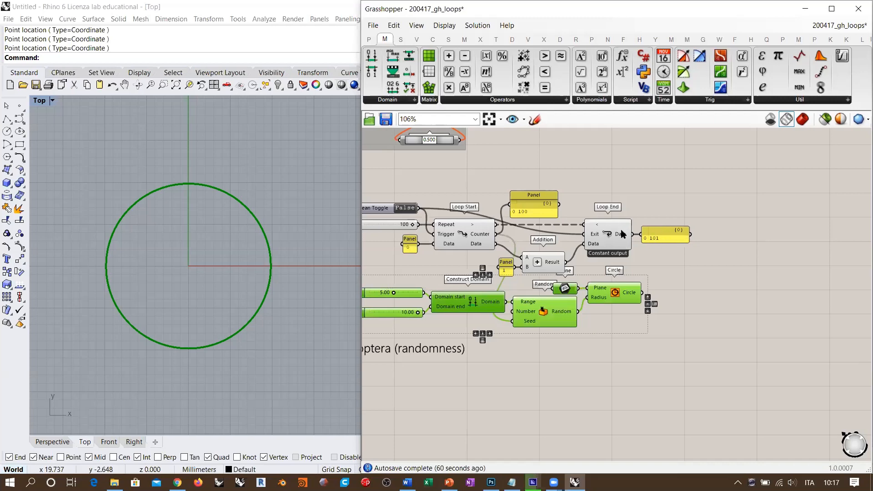
scroll(622, 235, up, 3)
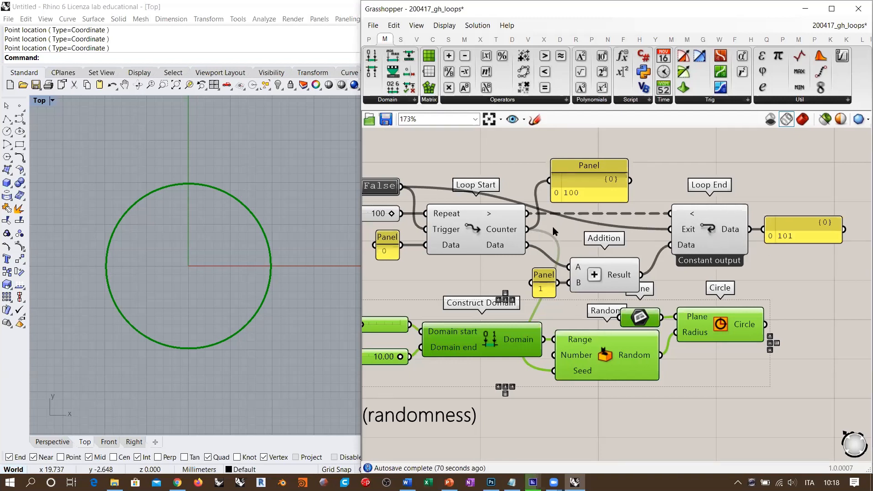
scroll(546, 324, down, 2)
drag(796, 209, 444, 292)
drag(647, 285, 674, 237)
click(771, 298)
drag(769, 300, 412, 359)
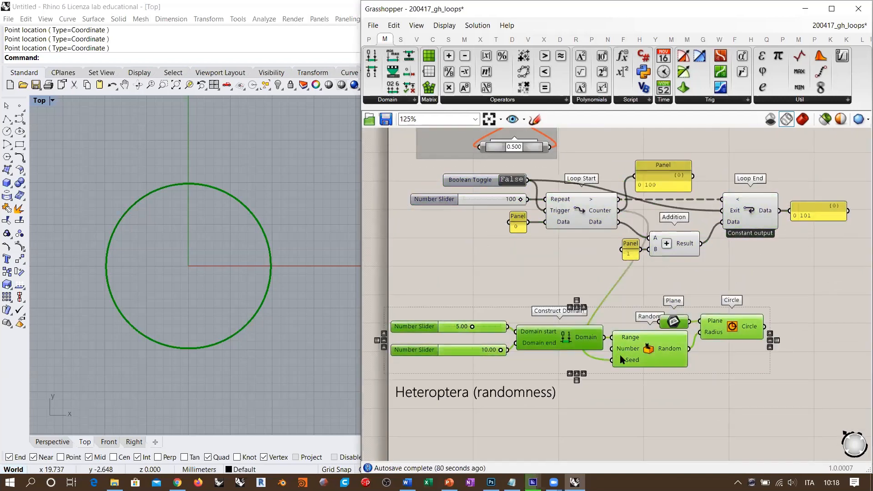
drag(655, 354, 743, 334)
click(743, 386)
right_drag(747, 331, 687, 341)
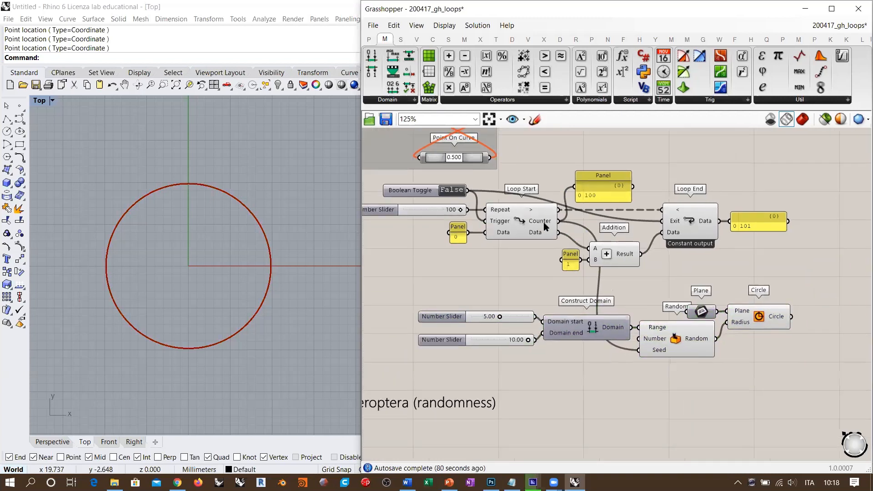
mouse_move(544, 223)
drag(810, 296, 436, 359)
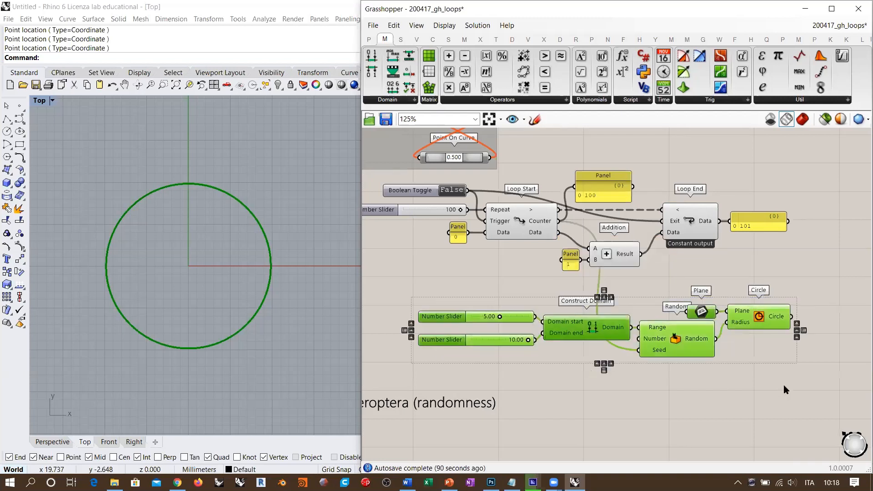
click(728, 380)
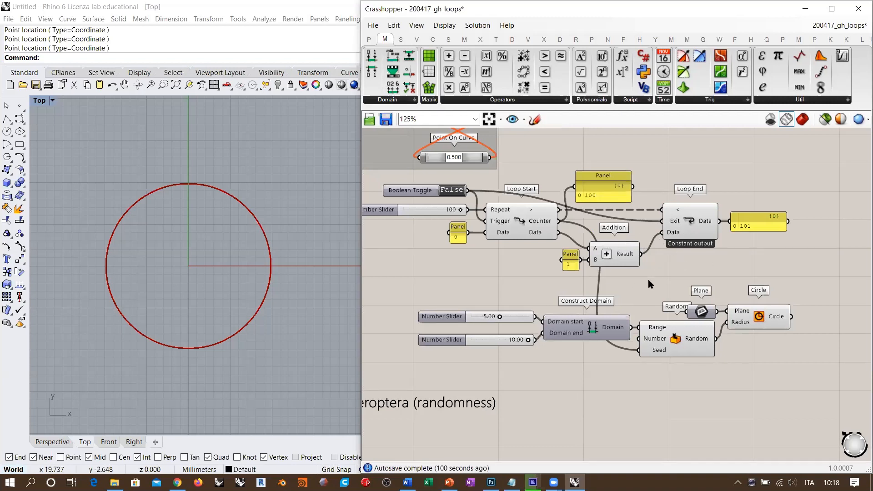
- Move the "Heteroptera (randomness)" note above the loop components, beside the Point and PolyLine group
scroll(527, 287, down, 3)
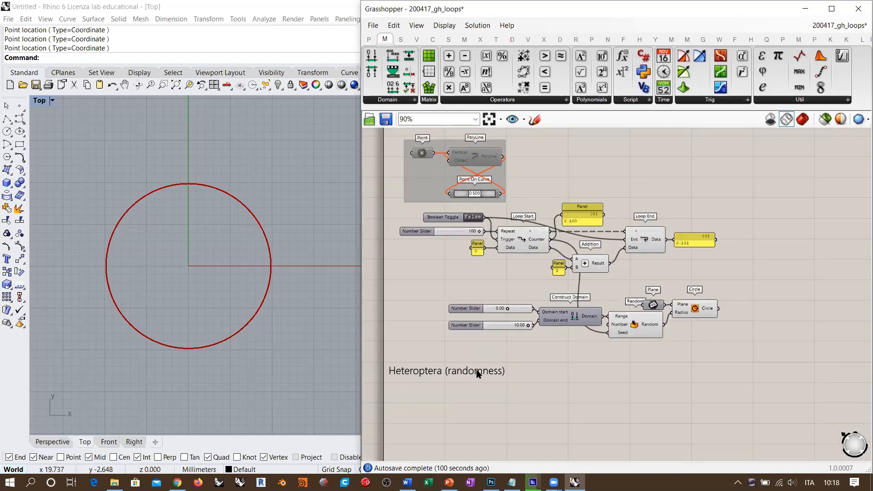
drag(476, 370, 662, 166)
right_drag(646, 167, 631, 286)
drag(625, 287, 568, 264)
click(607, 301)
right_drag(633, 299, 677, 183)
- Group the loop components and shift the group into line with the Point and PolyLine group above it
scroll(566, 230, up, 1)
drag(790, 208, 441, 276)
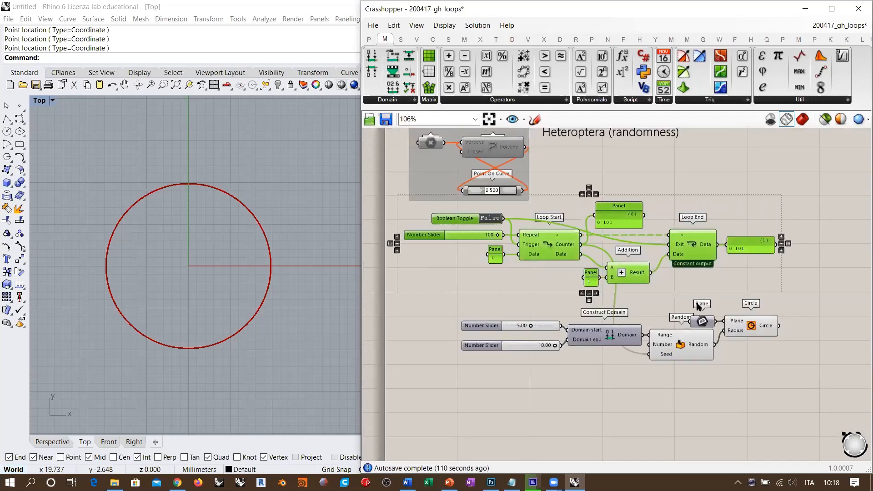
key(ctrl+g)
click(691, 370)
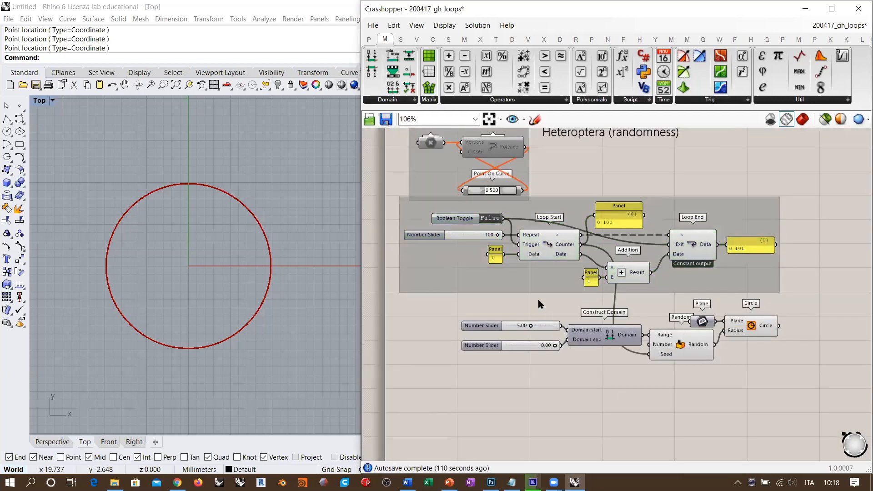
drag(530, 276, 540, 285)
- Group the domain sliders, Construct Domain, Random, Plane and Circle components, and nudge the group beneath the loop group
drag(803, 384, 495, 316)
key(ctrl+g)
click(678, 409)
drag(588, 359, 589, 366)
click(599, 308)
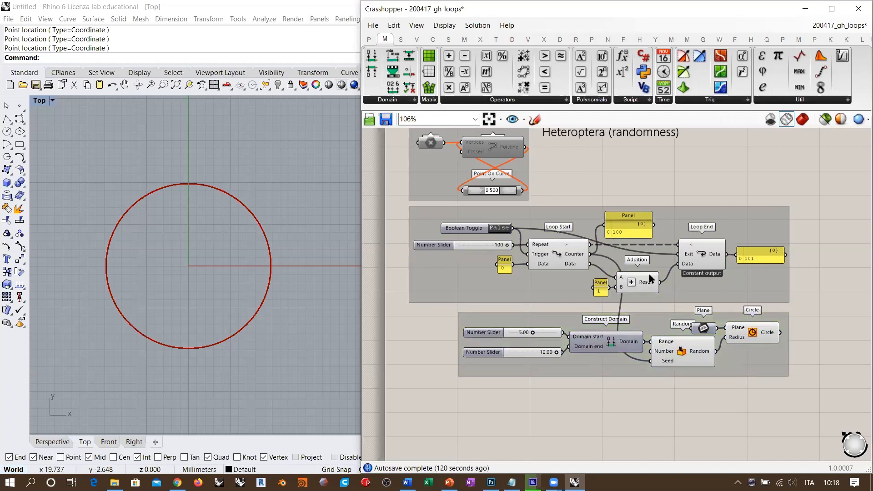
- Disable all the components in the counter loop group and the random-radius circle group
right_drag(650, 268, 622, 251)
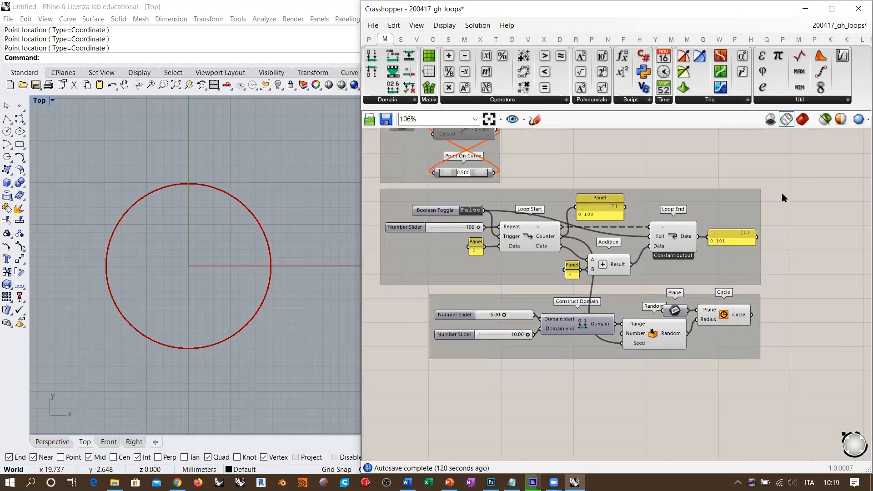
drag(781, 193, 385, 369)
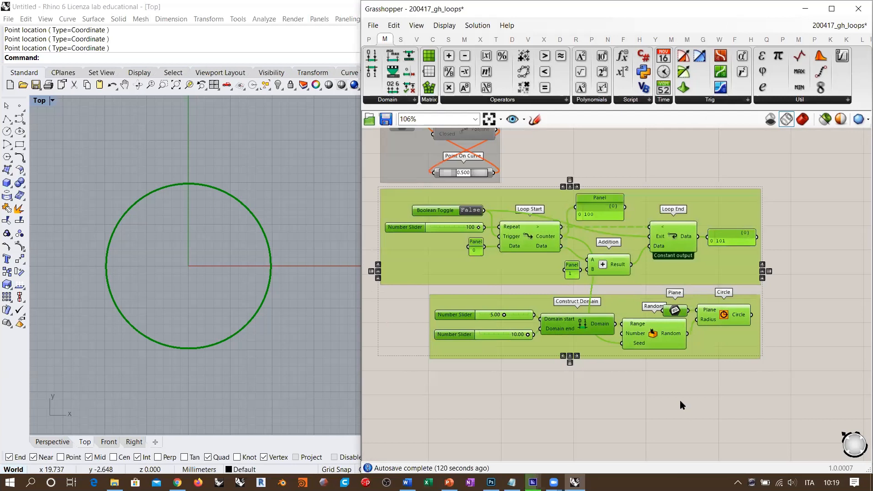
key(ctrl+e)
click(679, 399)
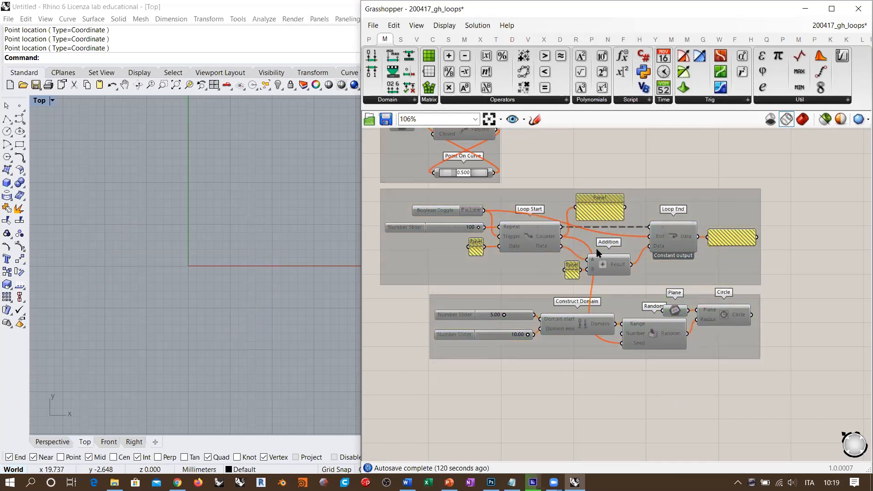
drag(510, 302, 510, 300)
click(583, 370)
- Add a Loop Start component on the empty canvas below the disabled groups
scroll(648, 267, down, 6)
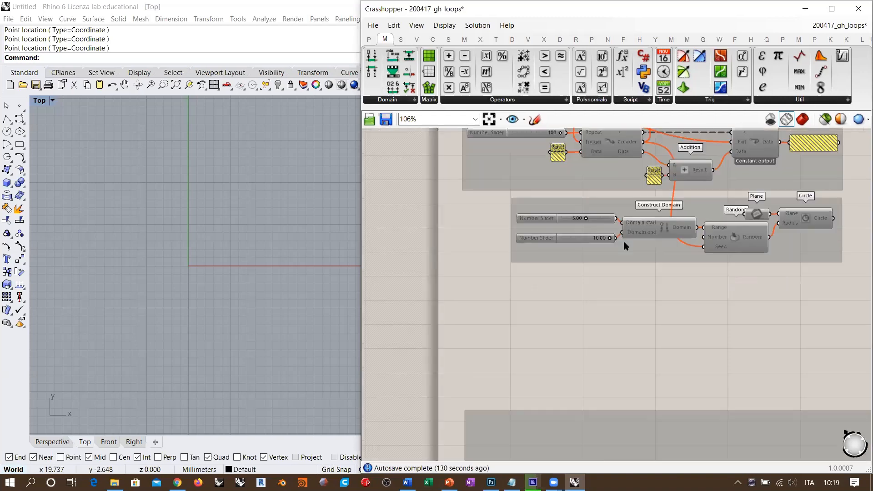
click(515, 320)
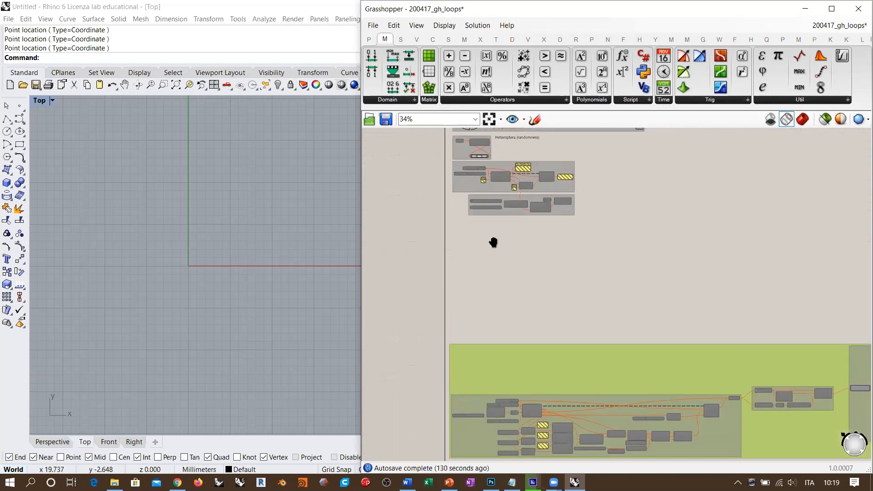
scroll(495, 299, up, 6)
double_click(546, 257)
text(loop)
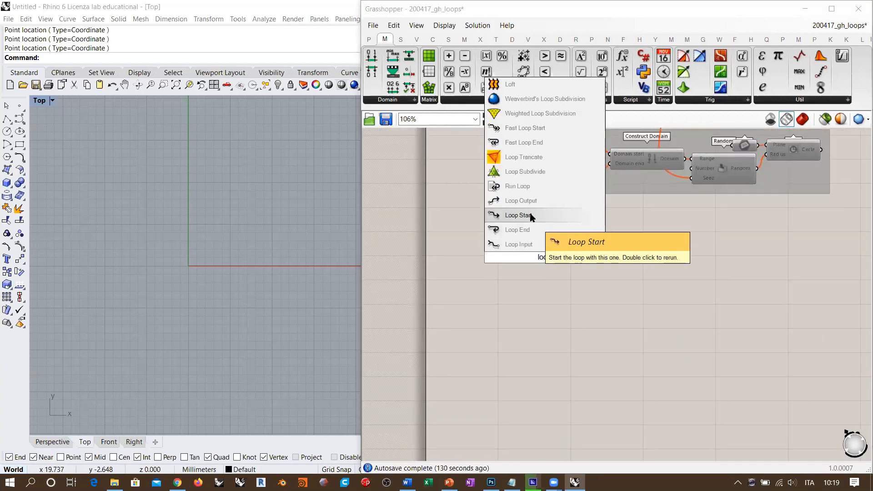
click(533, 214)
- Add a Loop End component beside Loop Start, link the two through their loop connectors, and move Loop Start closer to it
double_click(713, 260)
text(loop)
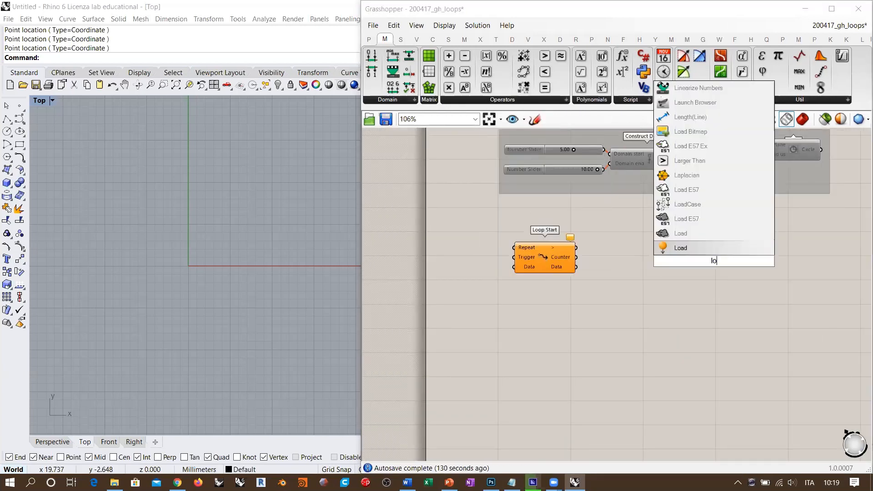
click(689, 237)
drag(577, 248, 796, 261)
drag(552, 257, 626, 261)
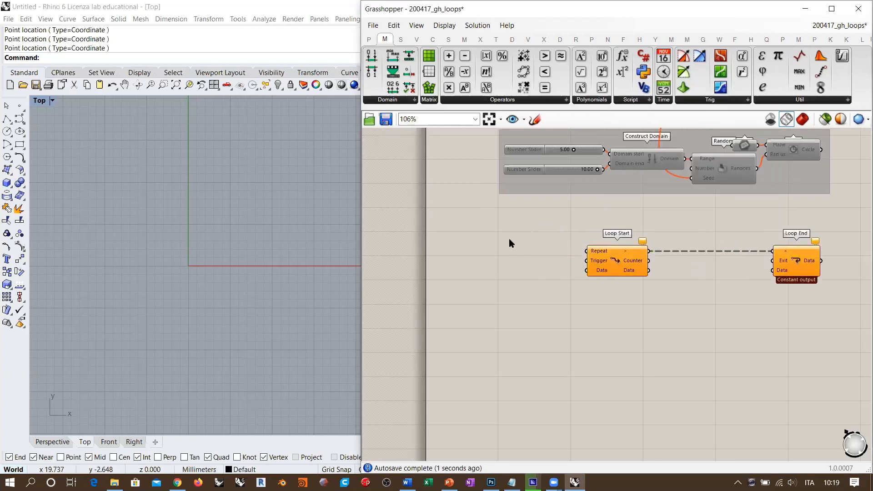
- Add a Boolean Toggle wired to Loop Start's Trigger and Loop End's Exit inputs, and position it above Loop Start
double_click(509, 238)
text(togg)
click(506, 227)
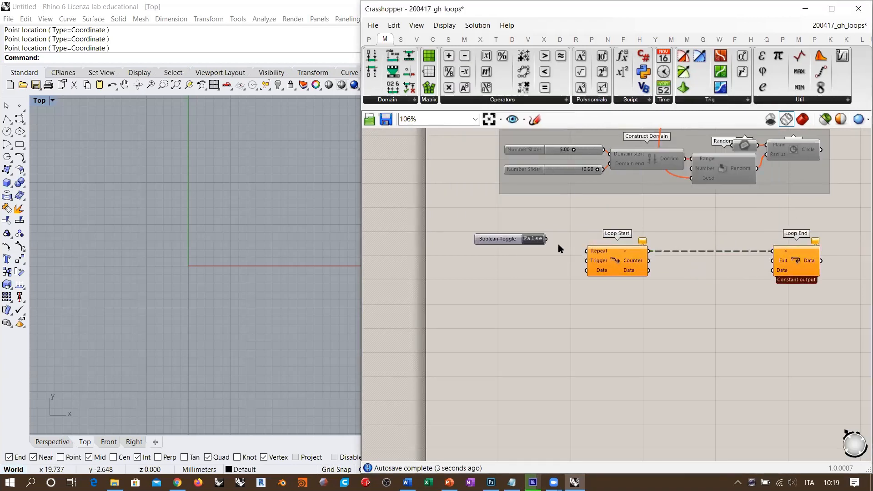
drag(547, 238, 587, 260)
drag(547, 238, 771, 262)
drag(510, 239, 534, 231)
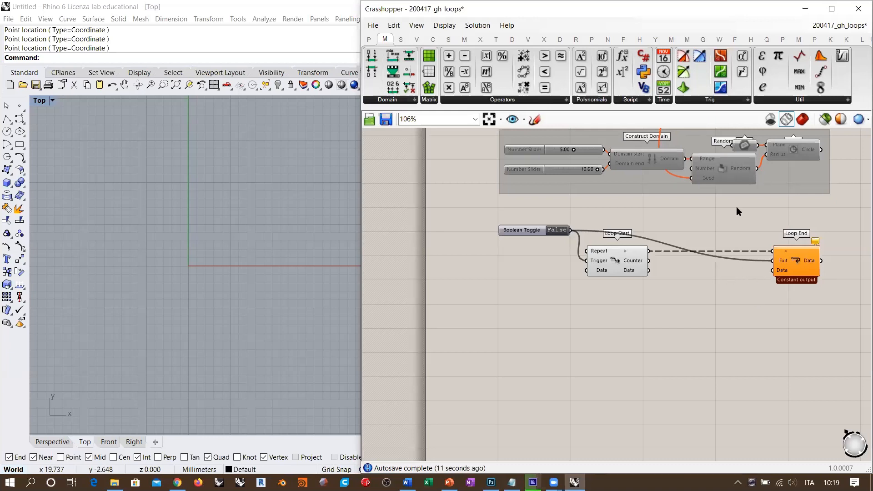
drag(813, 211, 565, 253)
click(728, 372)
- Add a 1 to 100 integer number slider wired to Loop Start's Repeat input, and arrange it below the Boolean Toggle
scroll(532, 245, up, 1)
scroll(531, 249, up, 2)
double_click(532, 277)
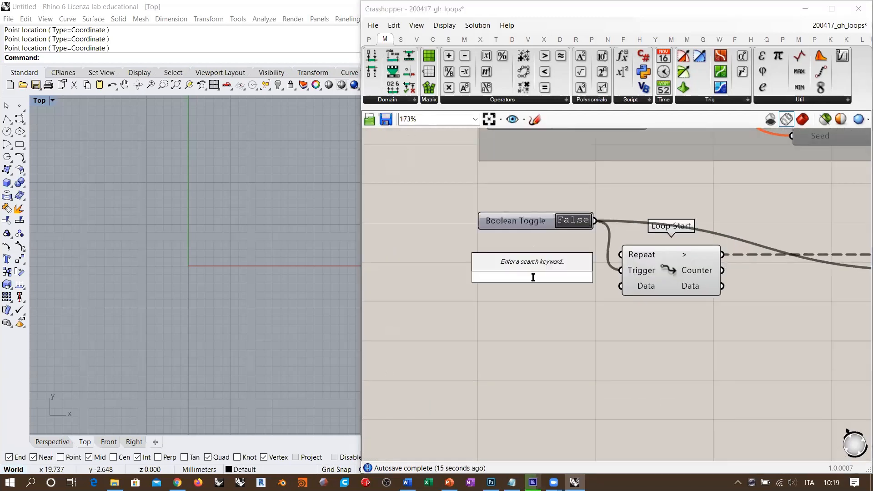
text(1<100)
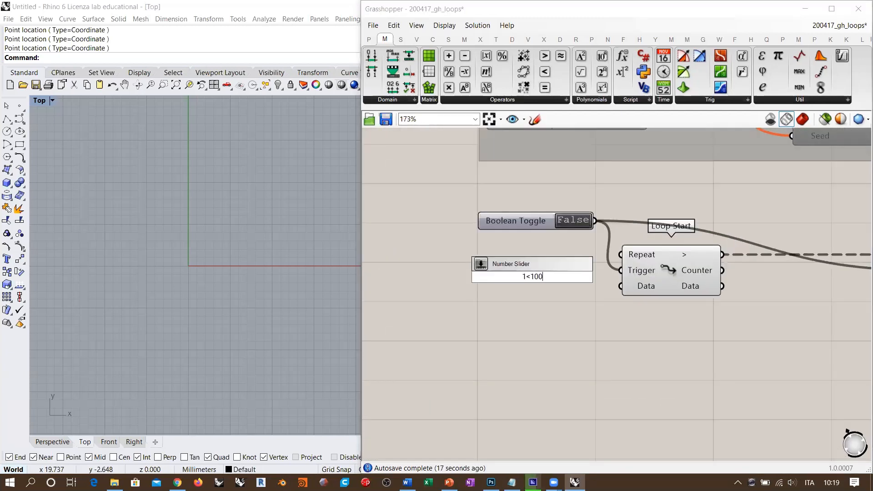
key(Return)
drag(571, 283, 628, 255)
click(618, 263)
drag(553, 254, 546, 235)
click(567, 292)
click(552, 203)
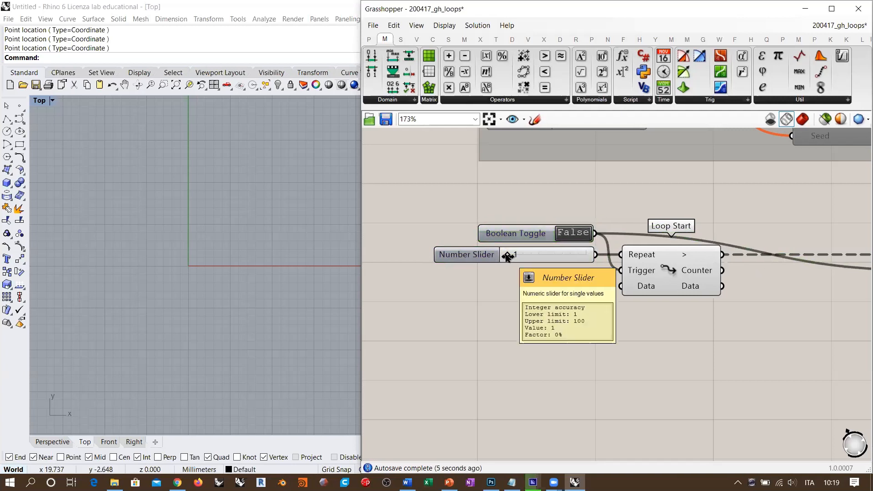
- Set the Repeat number slider to 5
drag(508, 256, 515, 257)
scroll(601, 284, down, 2)
right_drag(601, 284, 514, 265)
scroll(514, 264, down, 1)
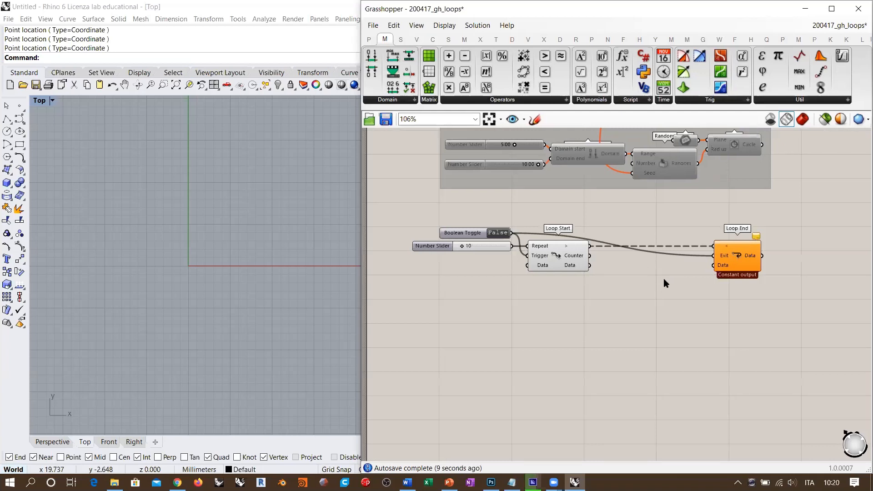
scroll(599, 257, up, 2)
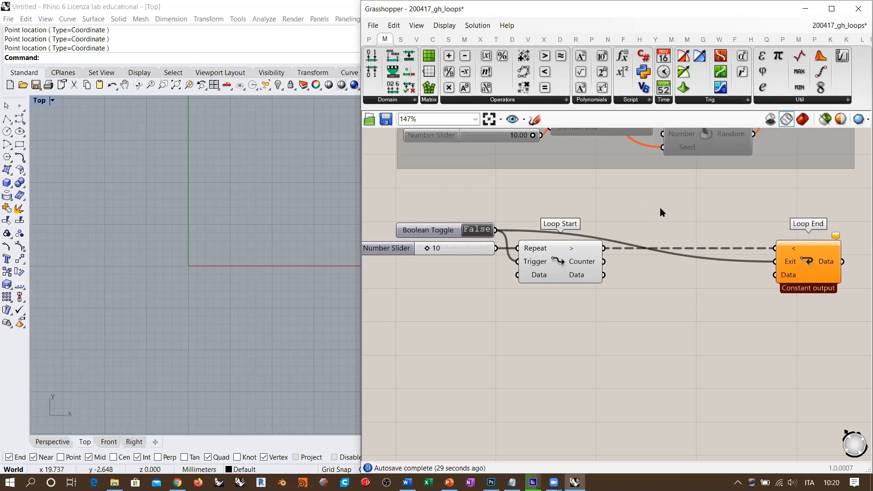
scroll(510, 248, up, 5)
drag(511, 236, 502, 234)
scroll(502, 235, down, 3)
scroll(679, 263, down, 2)
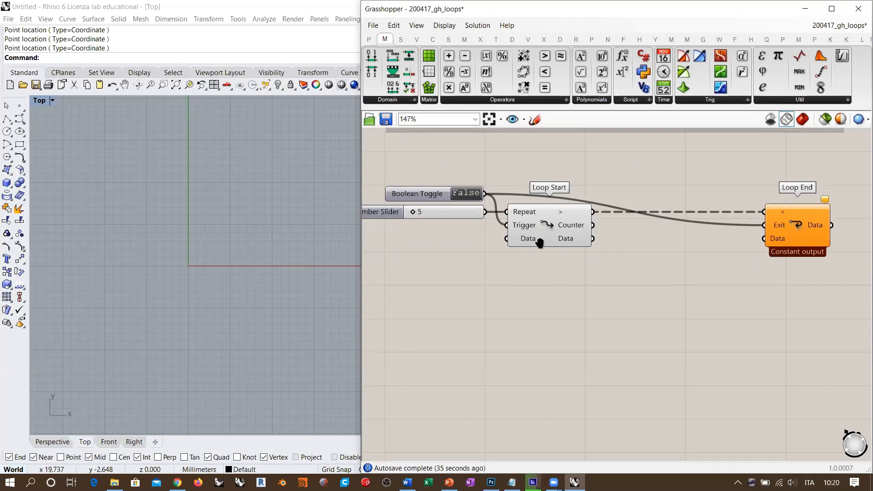
- Add a Line parameter below the Repeat slider
right_drag(540, 243, 615, 247)
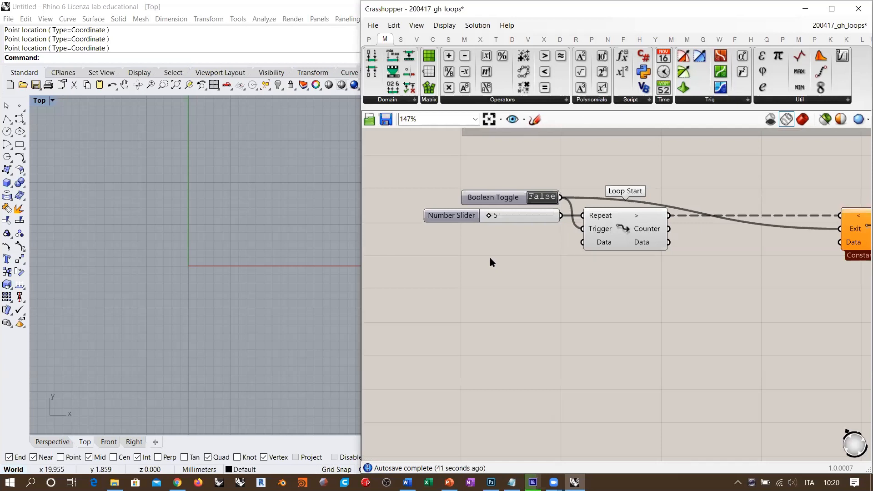
scroll(497, 265, up, 4)
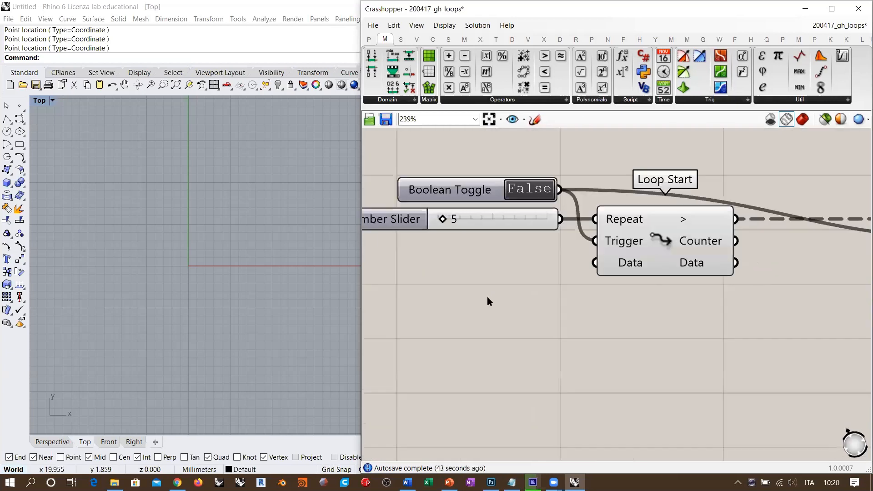
right_drag(238, 259, 193, 273)
double_click(488, 312)
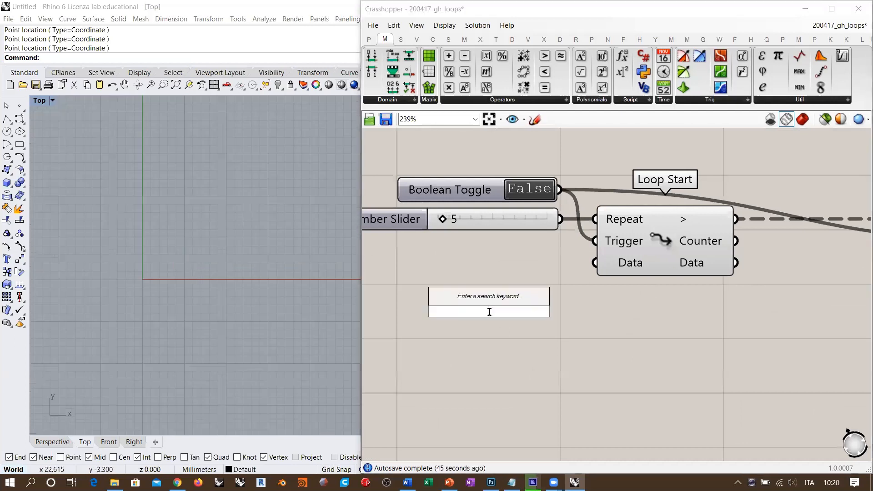
text(line)
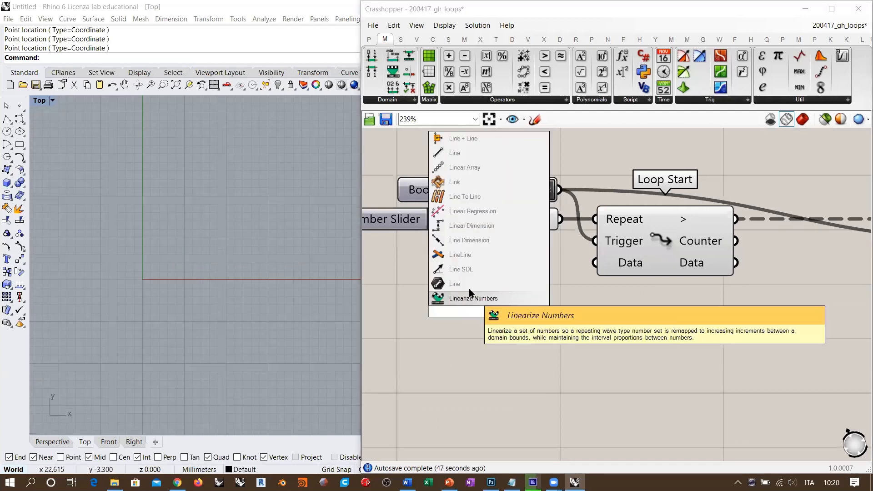
key(Return)
- Set one horizontal line drawn just above the x-axis in the Line parameter, and connect the parameter to Loop Start's Data input
right_click(492, 313)
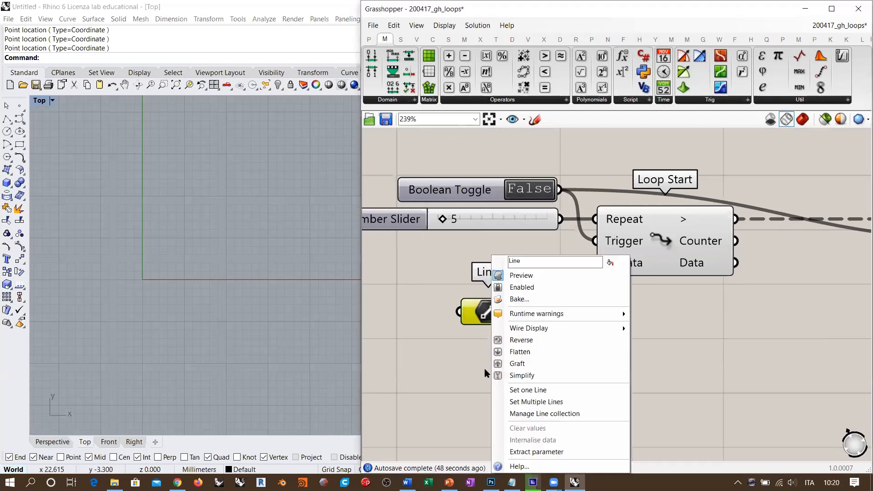
click(536, 392)
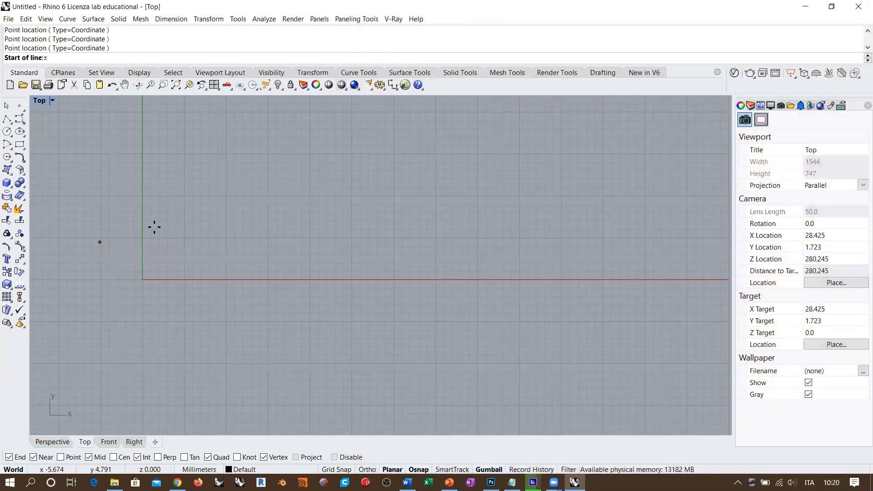
click(174, 248)
click(305, 249)
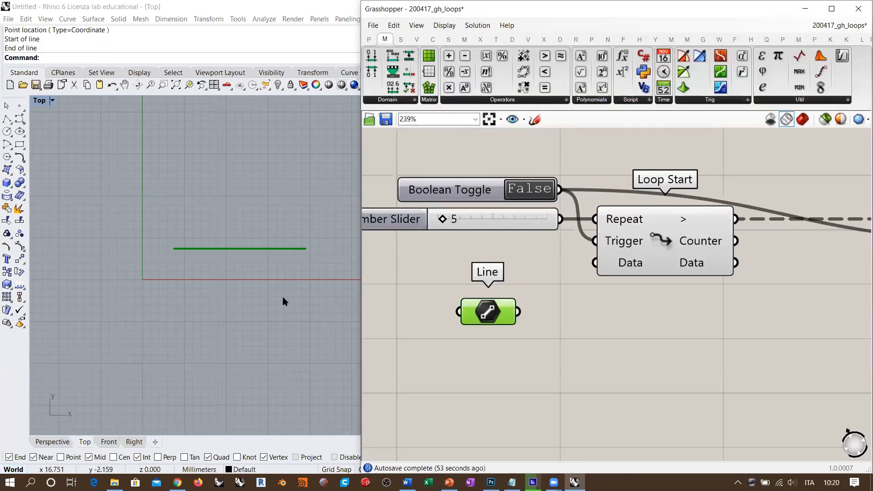
click(500, 346)
drag(478, 317, 515, 283)
click(596, 362)
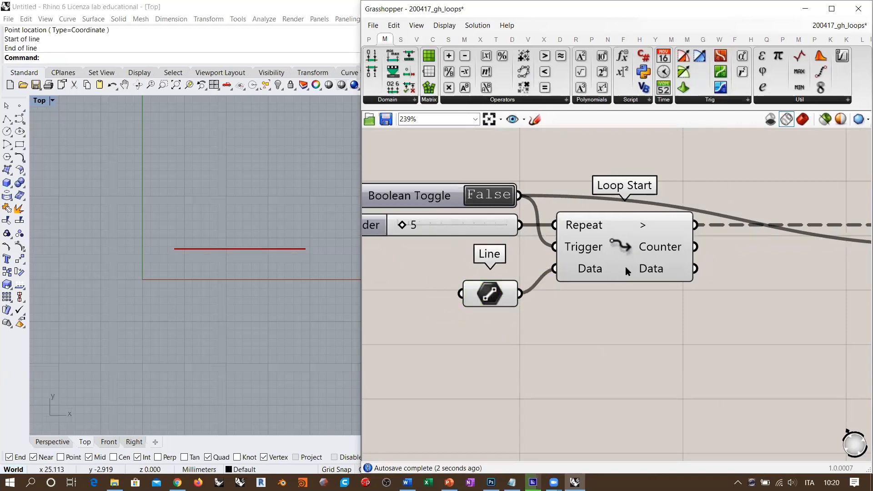
- Add a Shatter component between the loop components and feed Loop Start's Data output into its Curve input
right_drag(261, 236, 233, 254)
scroll(779, 321, down, 3)
right_drag(780, 321, 574, 265)
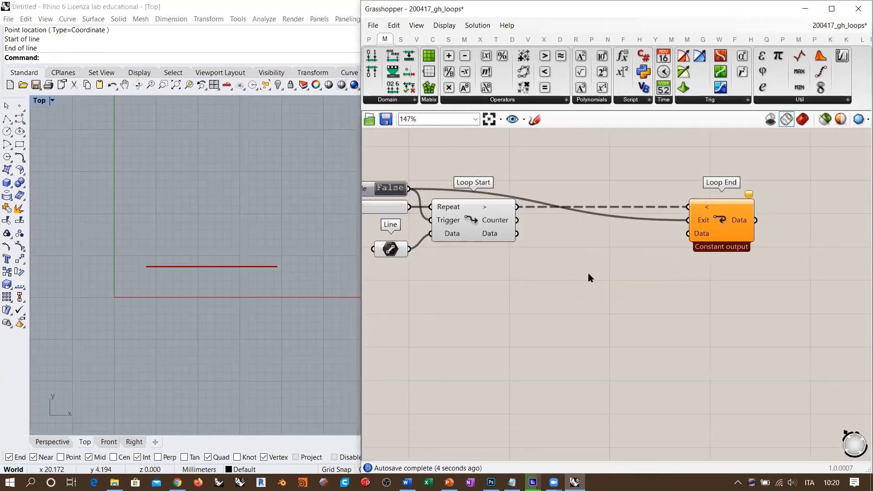
double_click(599, 294)
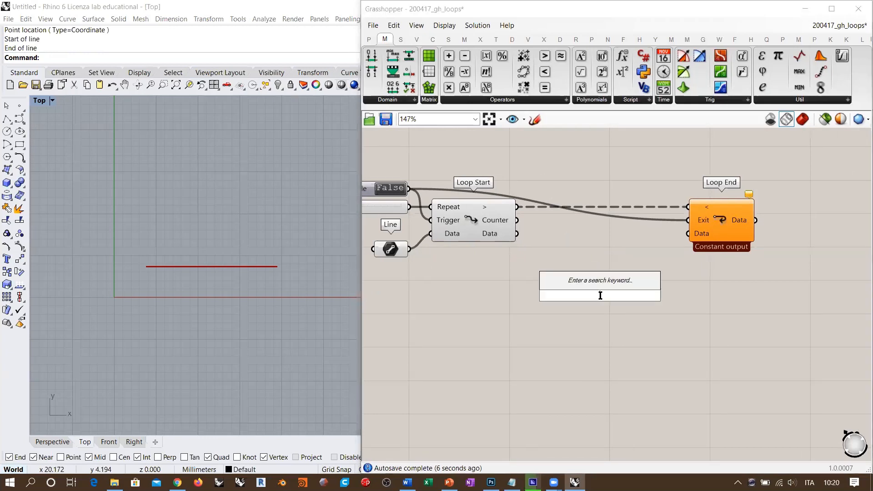
text(shat)
click(584, 285)
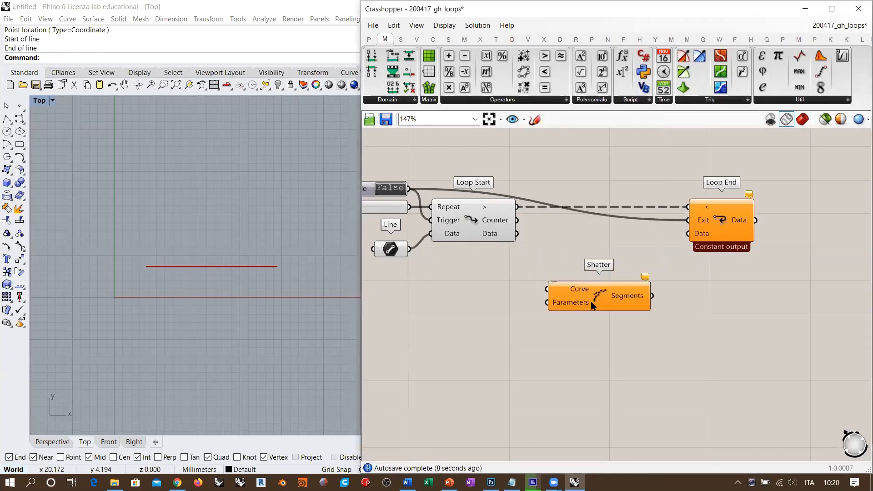
drag(517, 234, 548, 289)
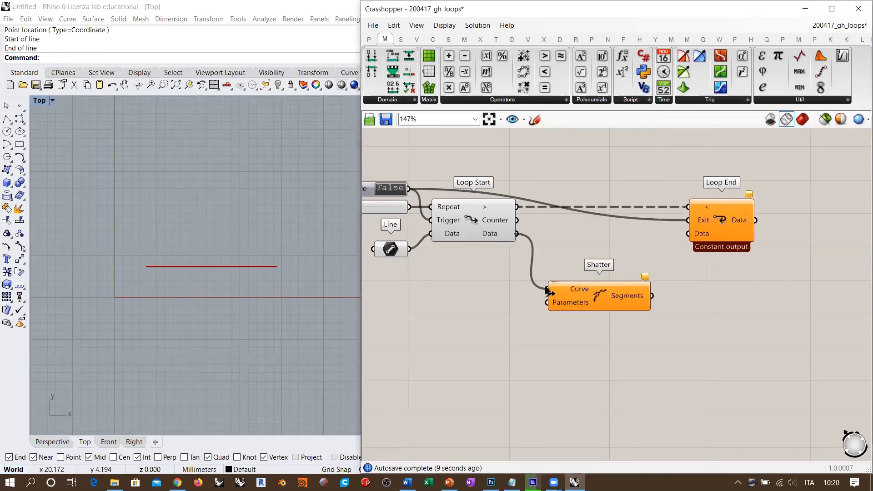
- Reparameterize Shatter's Curve input and nudge the component slightly upward
right_click(574, 292)
click(600, 373)
drag(593, 295, 599, 290)
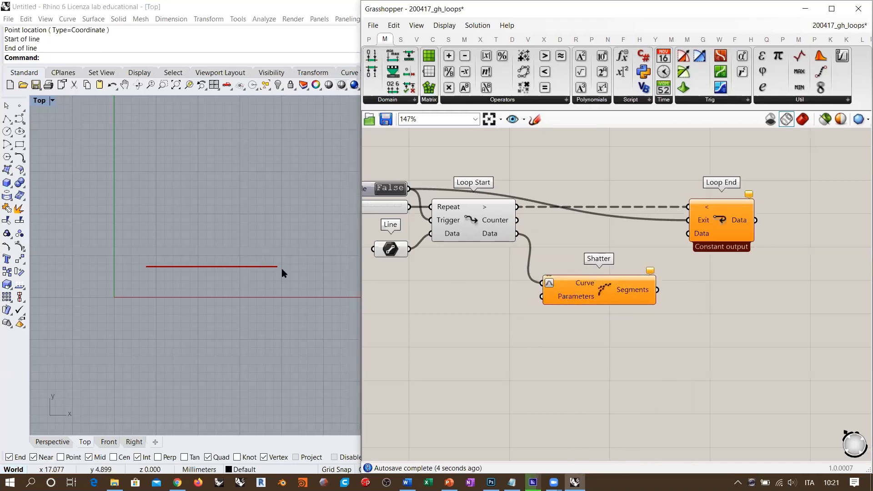
- Add a panel containing 0.5, connect it to Shatter's Parameters input, and place it beside the component
scroll(575, 305, up, 2)
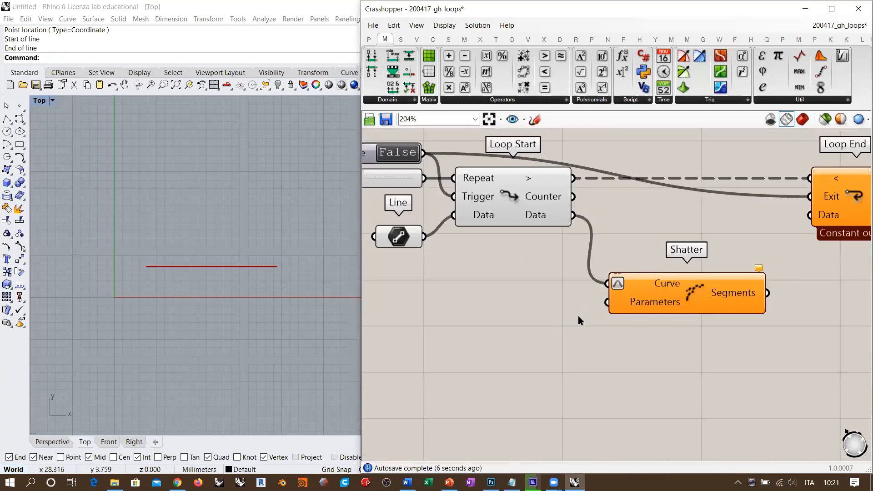
double_click(520, 342)
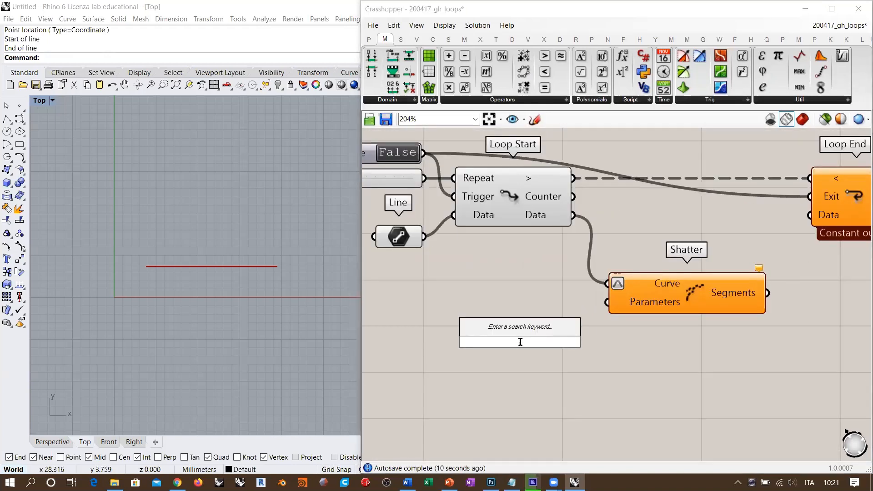
text("0.5)
key(Return)
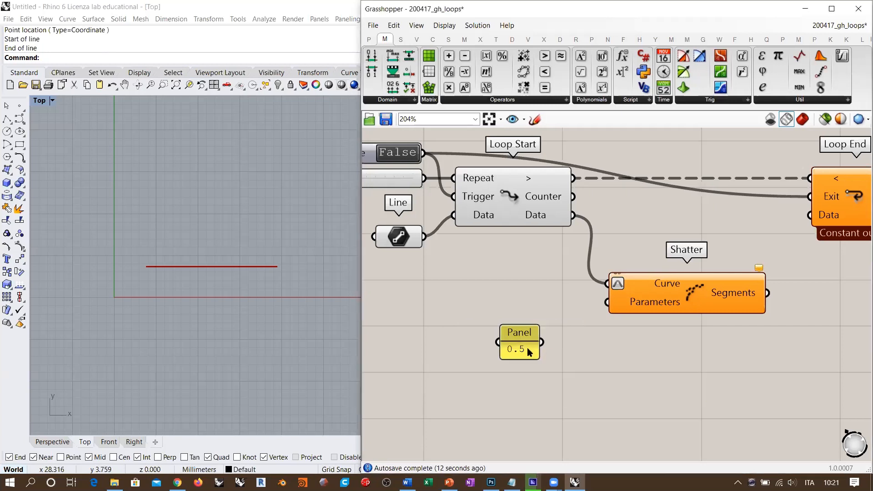
drag(606, 304, 542, 343)
drag(529, 331, 576, 293)
click(578, 336)
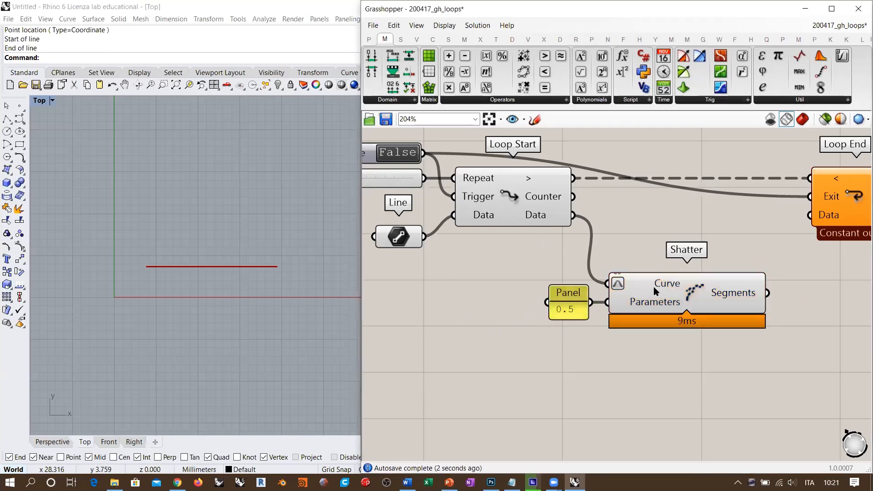
- Check Shatter's Segments output and connect it to Loop End's Data input
mouse_move(736, 293)
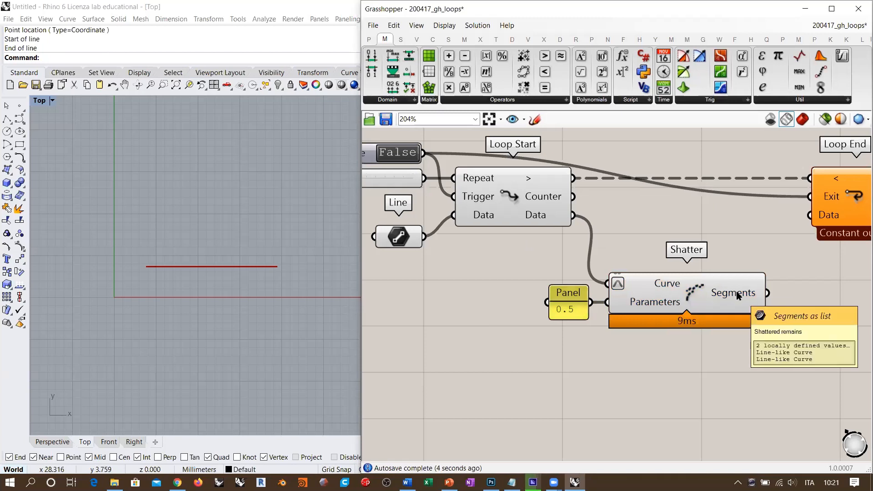
right_drag(742, 291, 645, 301)
drag(667, 302, 711, 224)
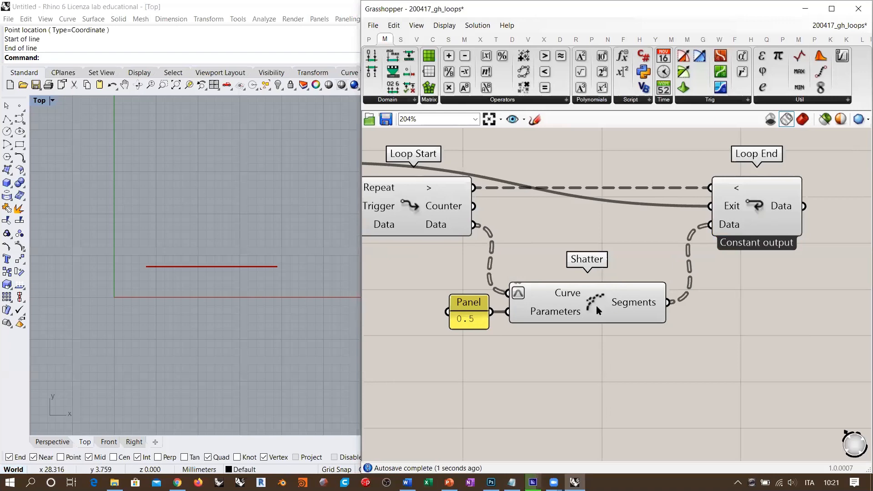
- Move the Shatter component and its 0.5 panel together slightly upward between Loop Start and Loop End
drag(637, 345, 443, 281)
drag(595, 301, 602, 272)
click(453, 256)
right_drag(452, 257, 580, 289)
scroll(579, 286, down, 2)
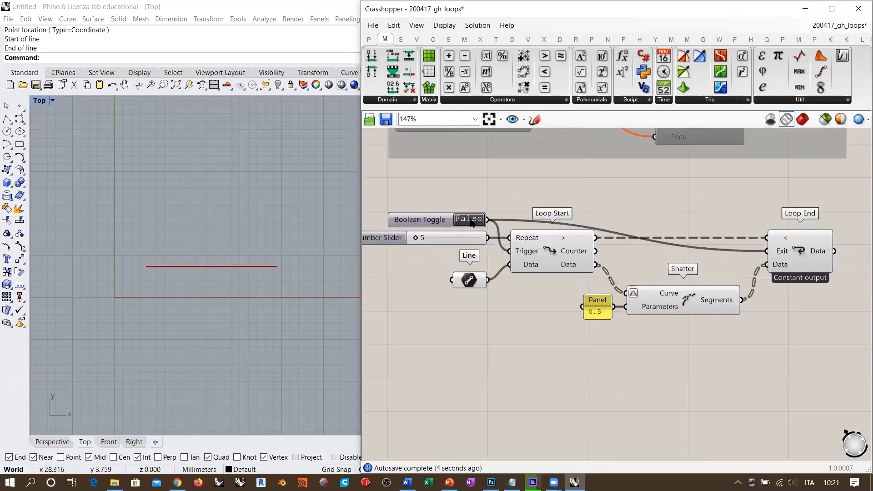
- Add a Param Viewer and connect Loop Start's Data output to it
right_drag(666, 272, 623, 259)
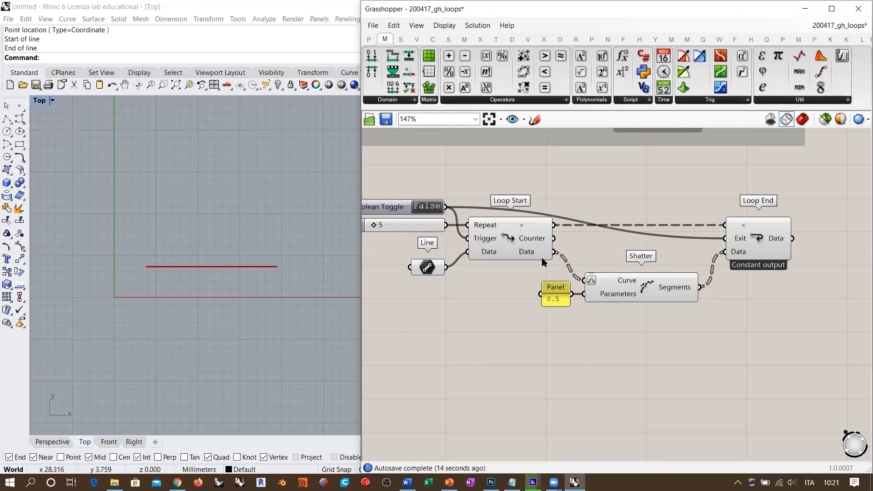
double_click(626, 372)
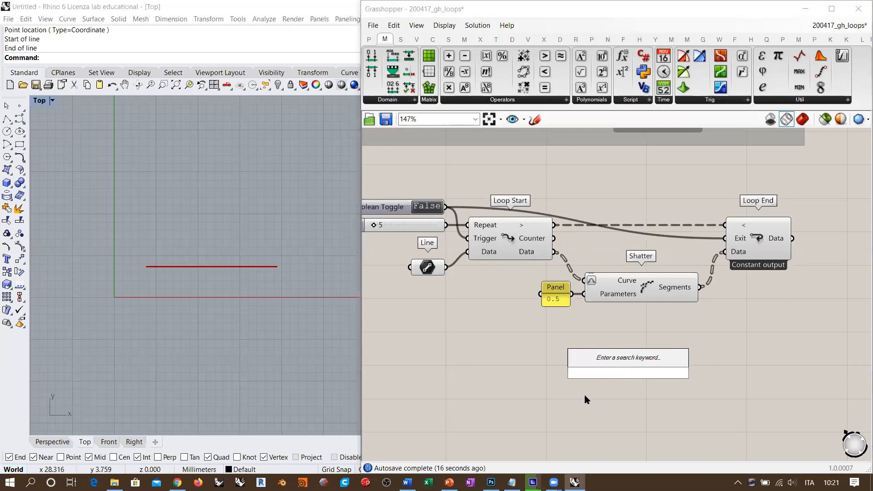
text(param)
click(580, 231)
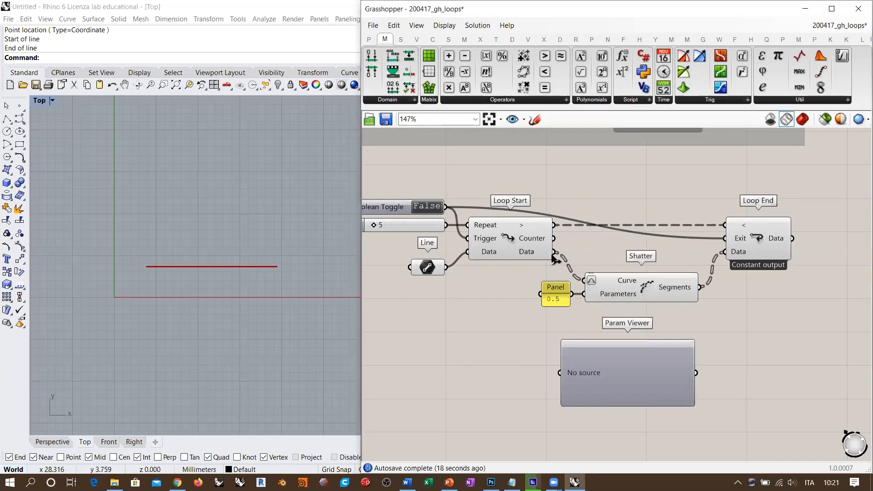
drag(553, 252, 480, 352)
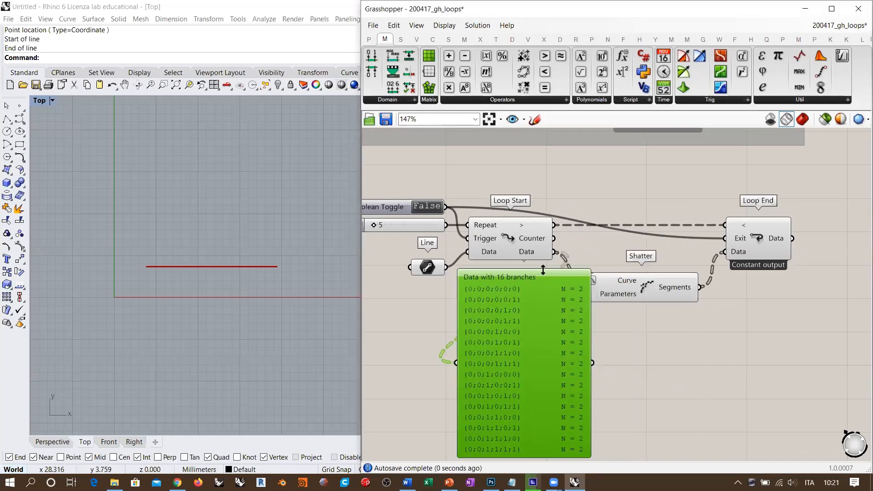
- Switch the Param Viewer from its branch list to the graphical tree display
scroll(543, 338, down, 1)
right_drag(543, 347, 538, 296)
double_click(538, 300)
scroll(518, 289, up, 2)
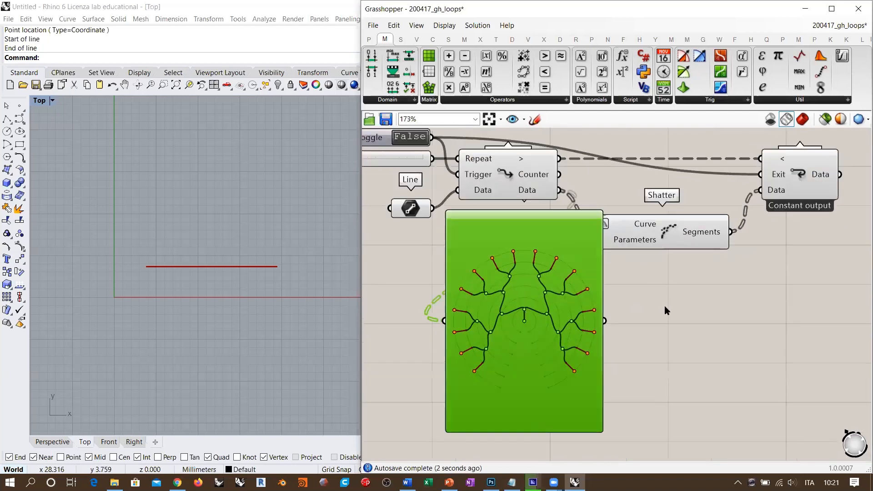
- Shrink the Param Viewer's height and place it directly beneath the Shatter component
drag(534, 214, 533, 280)
drag(528, 321, 520, 302)
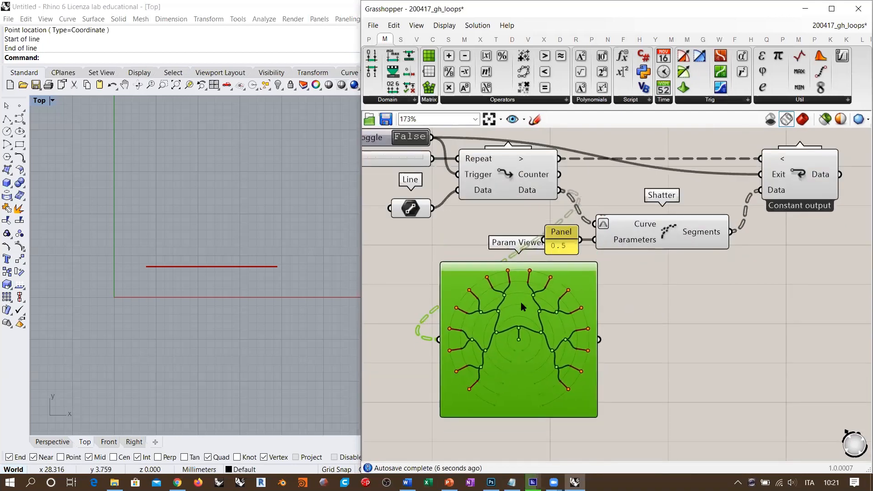
click(632, 308)
right_drag(631, 309, 593, 302)
drag(473, 301, 584, 300)
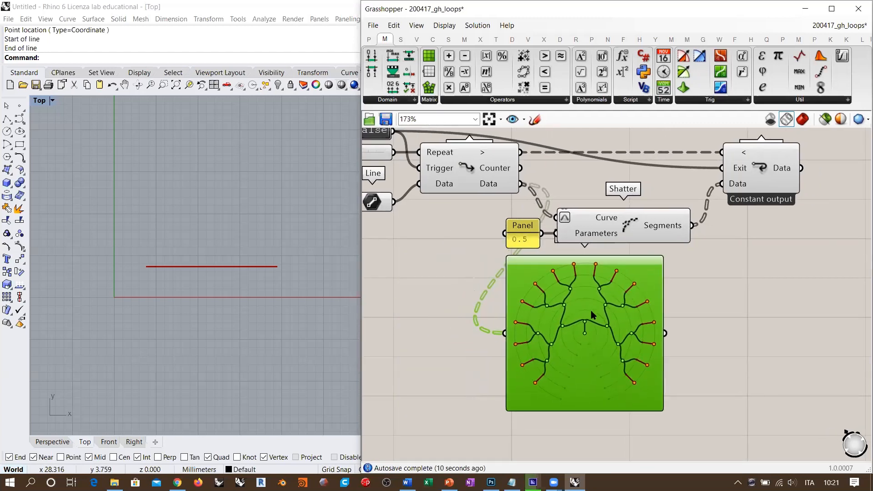
click(722, 327)
right_drag(713, 297, 693, 300)
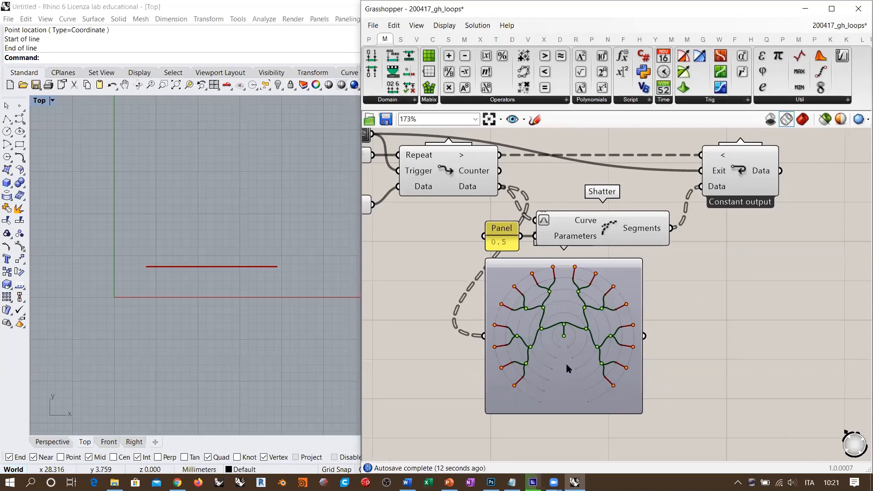
- Duplicate the Param Viewer beneath Loop End and connect Shatter's Segments output to the copy
alt+drag(557, 354, 771, 336)
drag(671, 232, 699, 330)
right_drag(728, 319, 680, 316)
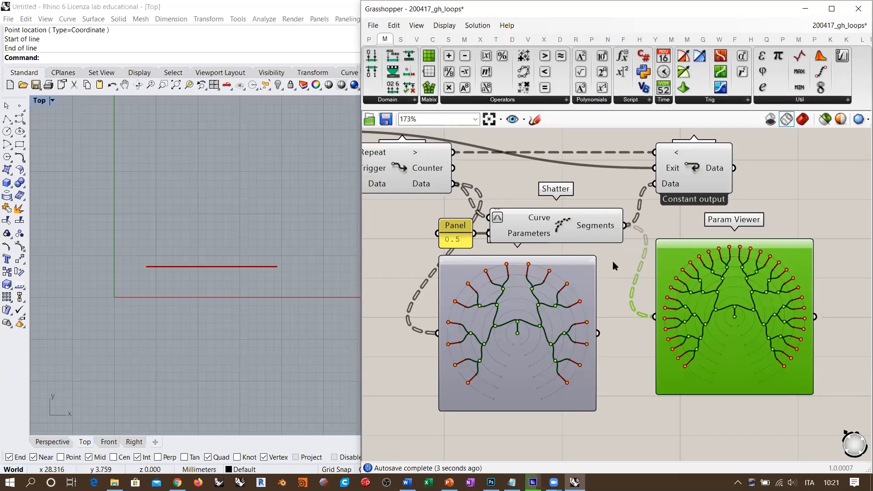
- Set the number slider feeding Loop Start's Repeat input to 10
right_drag(476, 235, 668, 292)
scroll(449, 200, up, 1)
scroll(448, 207, up, 5)
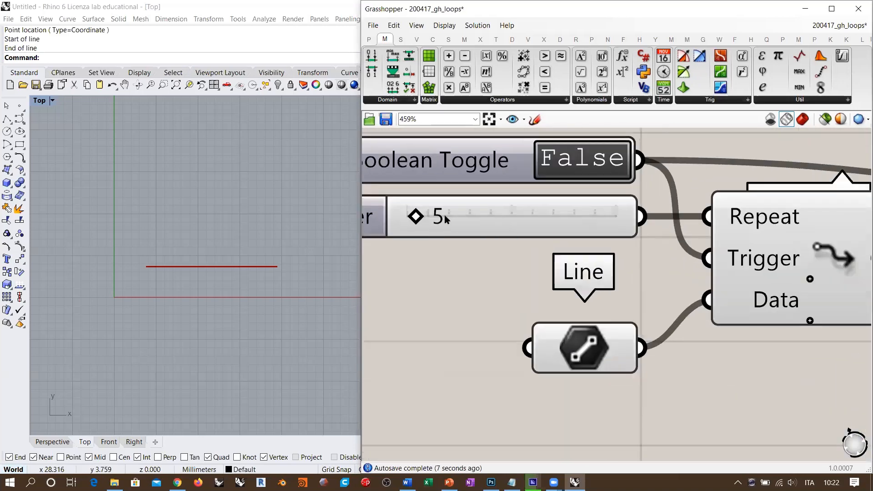
double_click(446, 216)
text(10)
key(Return)
scroll(433, 290, down, 5)
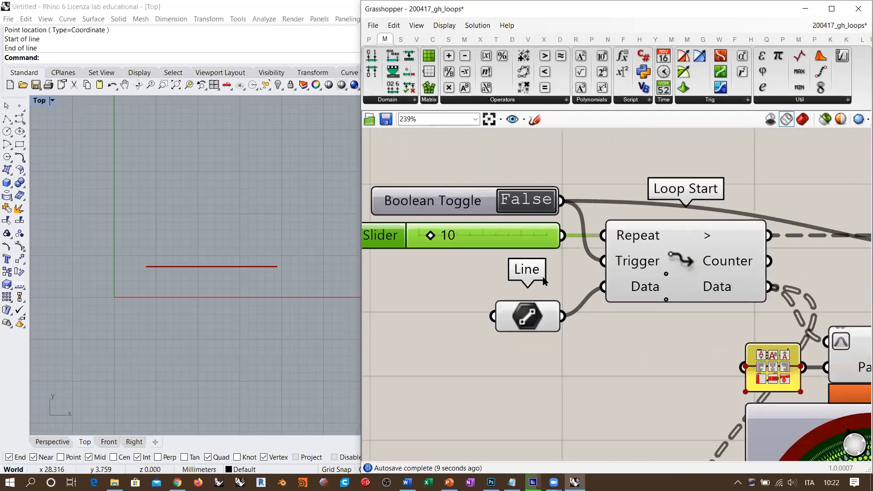
- Compare the data trees entering and leaving Shatter in the two Param Viewers
right_drag(555, 230, 489, 183)
right_drag(618, 324, 527, 268)
mouse_move(602, 317)
right_down()
mouse_move(575, 301)
mouse_move(588, 308)
right_up()
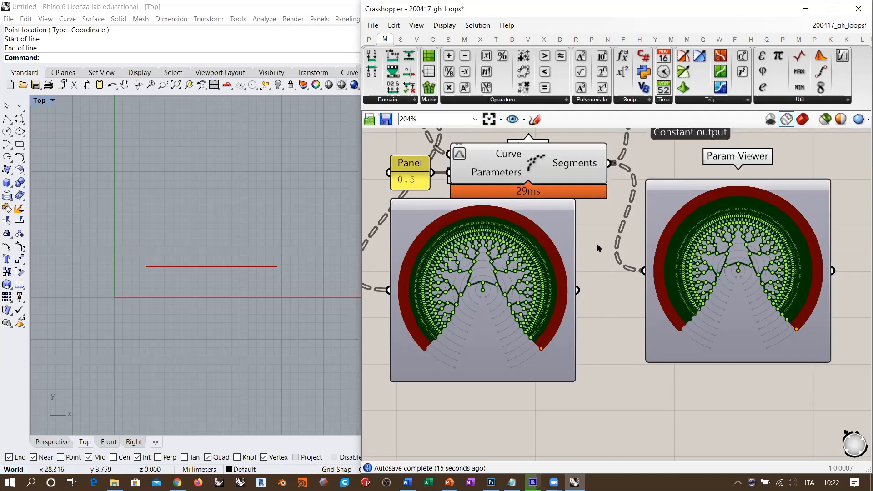
scroll(628, 272, down, 1)
scroll(658, 301, down, 1)
right_drag(466, 206, 546, 233)
right_drag(612, 264, 435, 252)
right_drag(576, 175, 642, 231)
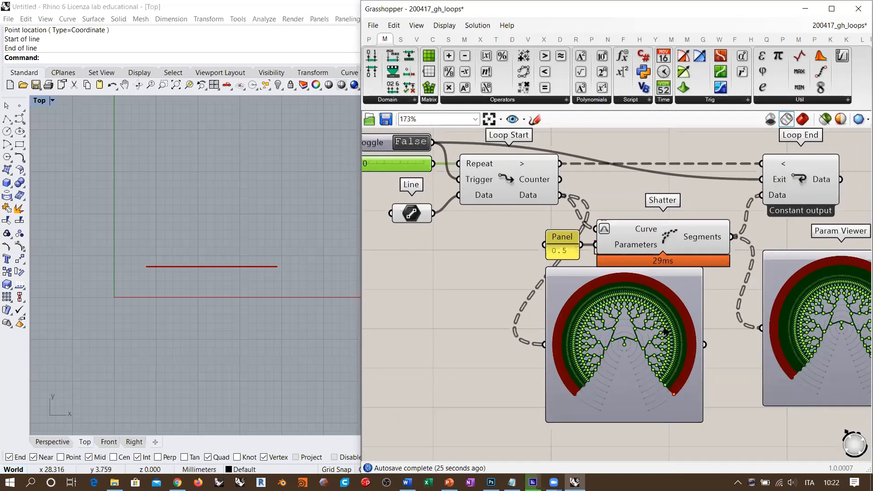
right_drag(548, 244, 599, 264)
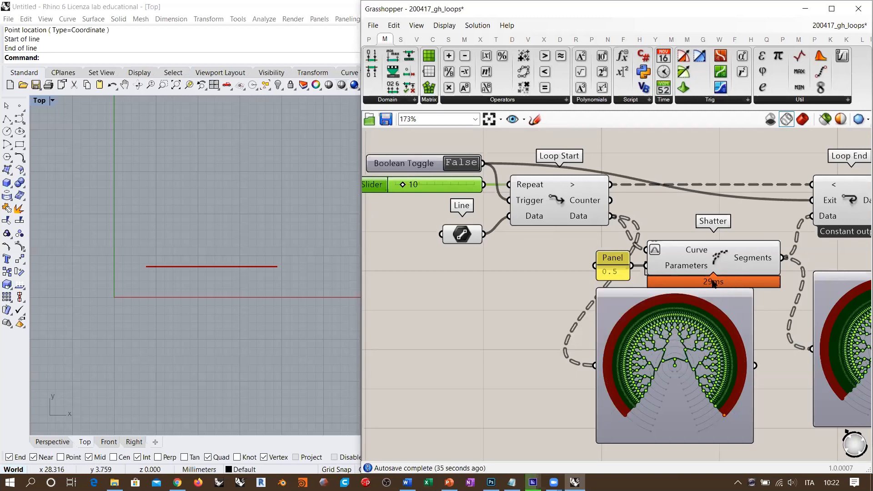
click(761, 214)
right_drag(744, 282, 703, 256)
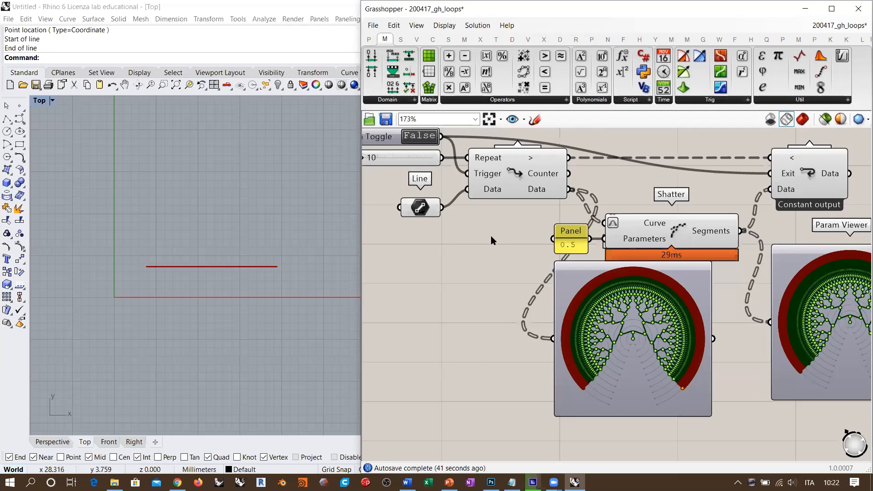
- Set the number slider feeding Loop Start's Repeat input to 5
scroll(493, 240, up, 5)
double_click(548, 203)
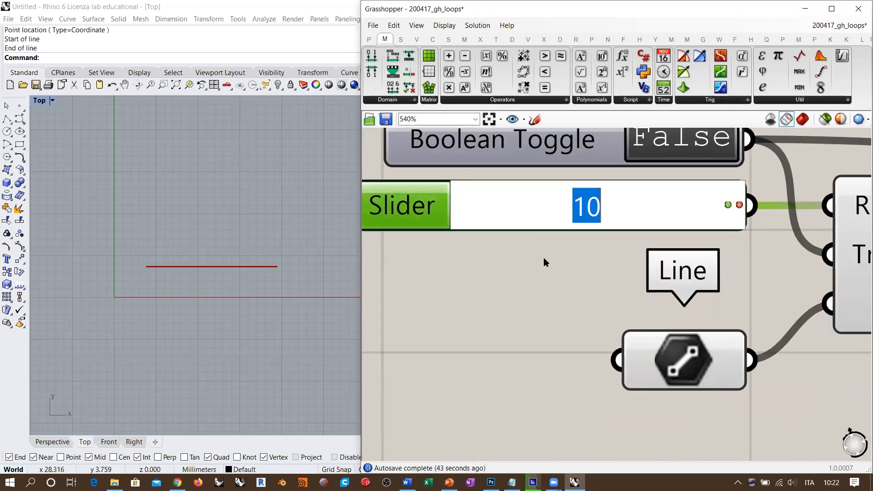
text(5)
key(Return)
scroll(484, 233, down, 5)
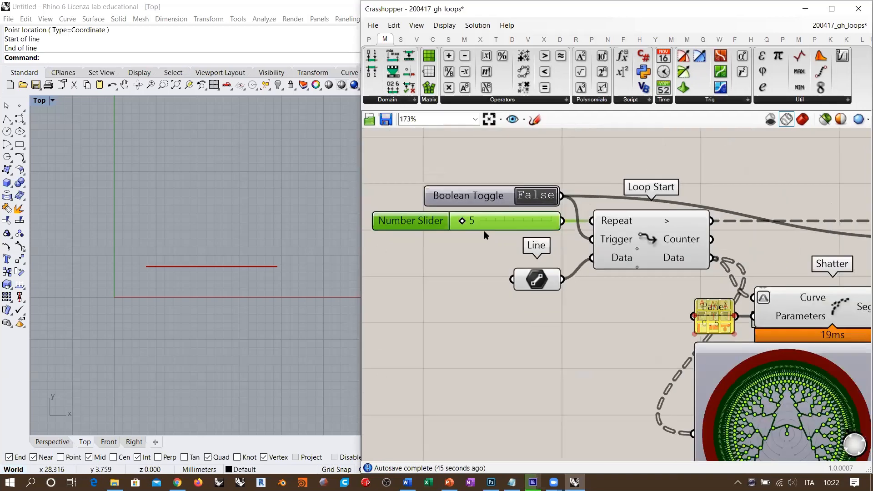
scroll(484, 231, down, 2)
right_drag(571, 232, 495, 209)
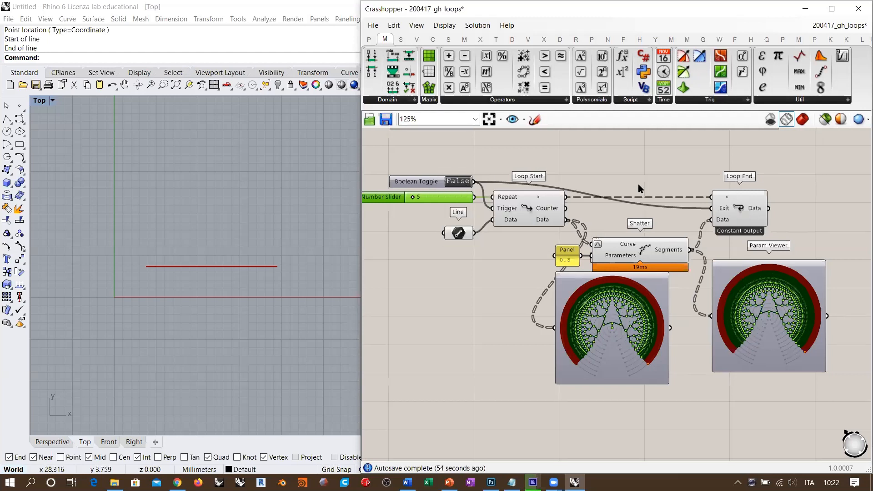
- Rerun the loop by switching the Boolean Toggle to True and back to False
mouse_move(726, 211)
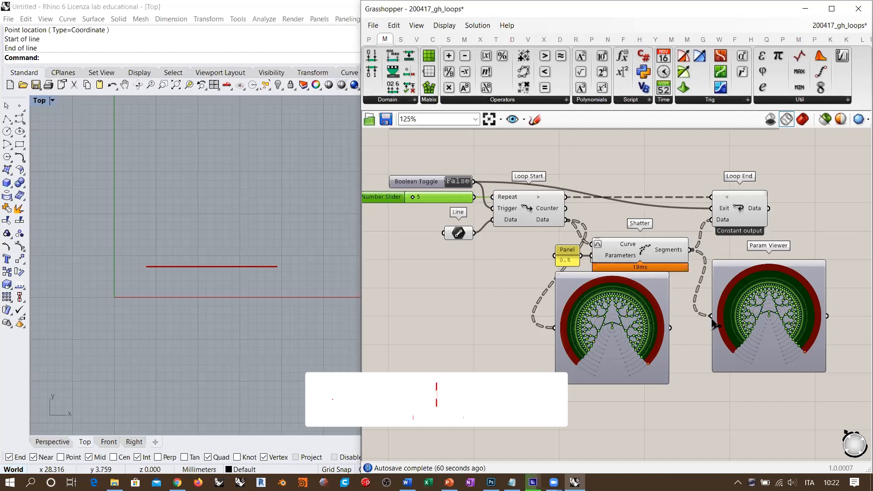
double_click(459, 181)
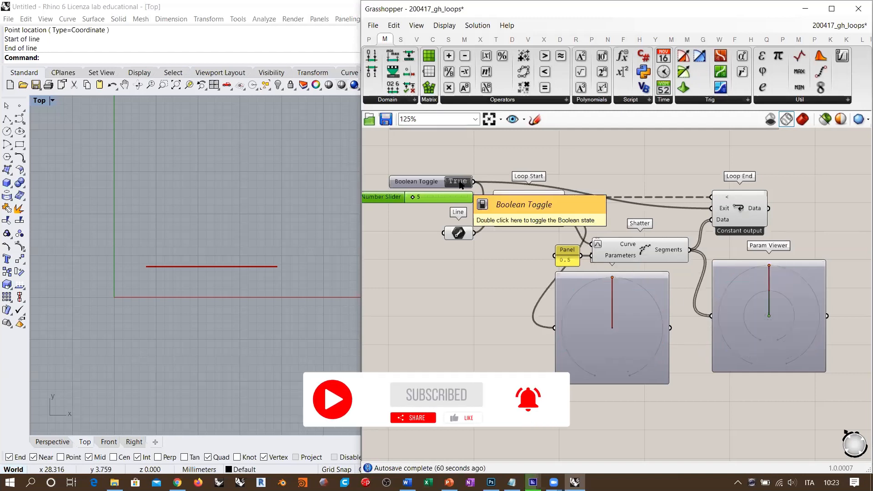
double_click(459, 182)
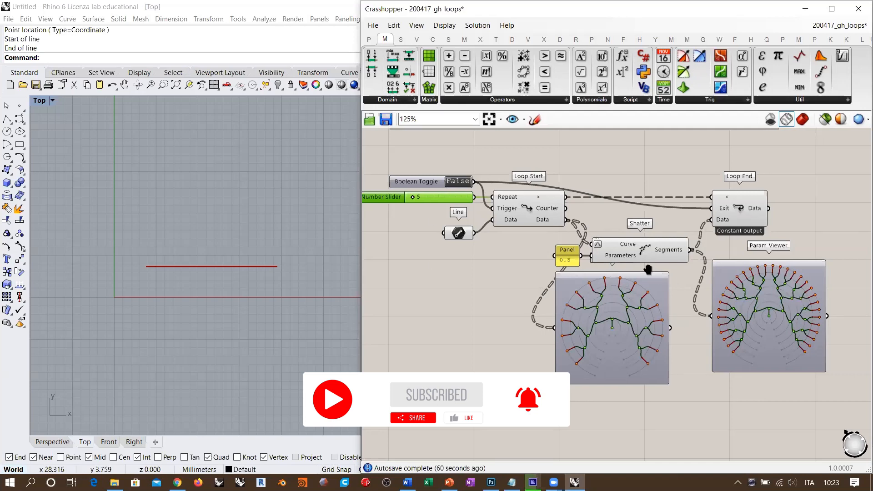
- Inspect the data reaching Shatter's Curve input and flatten Loop Start's Data output
scroll(678, 283, up, 2)
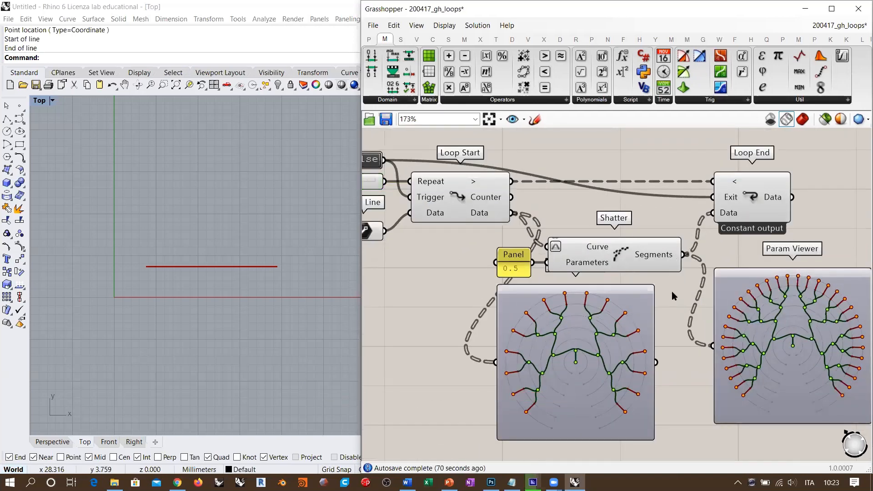
right_drag(573, 256, 625, 245)
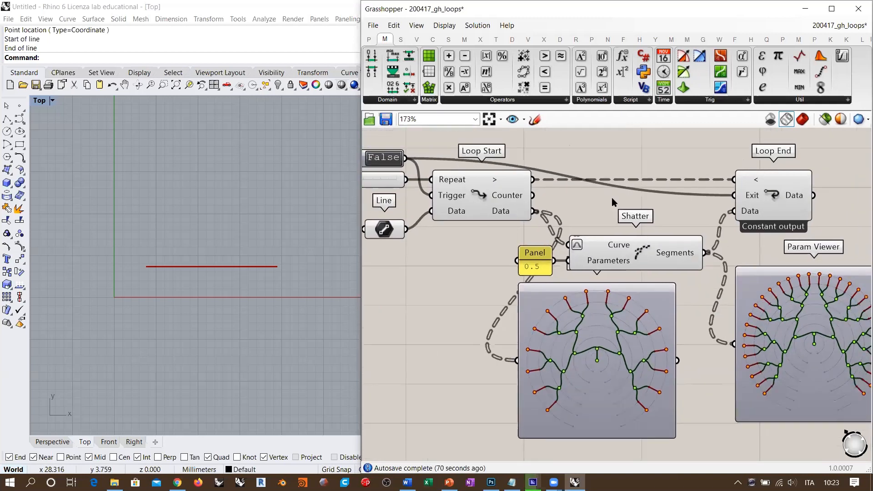
mouse_move(509, 215)
mouse_move(613, 247)
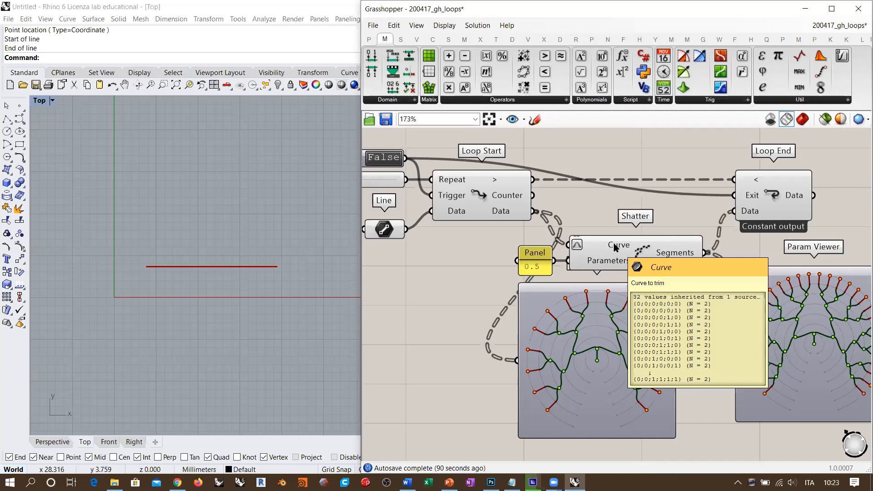
right_click(514, 212)
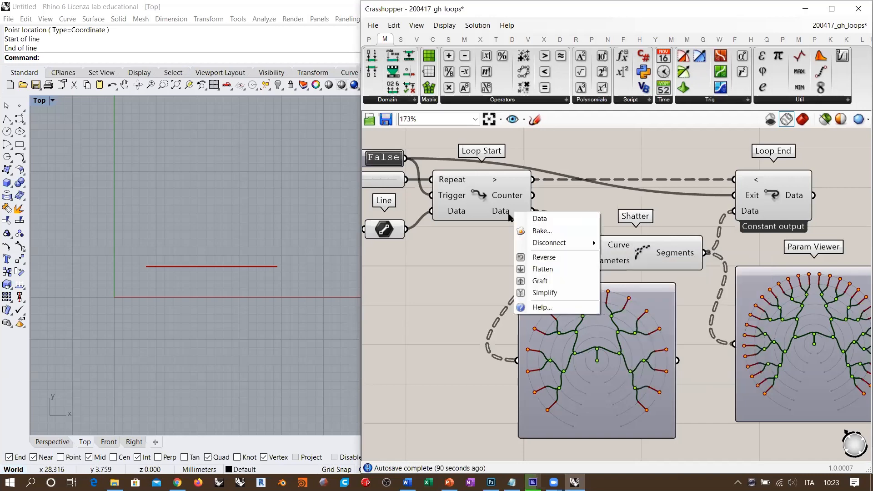
click(531, 269)
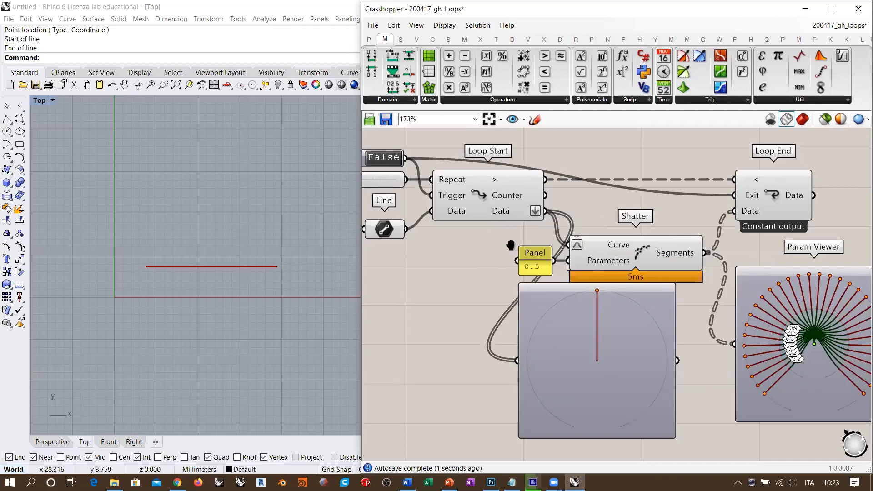
- Check Shatter's Curve input and Segments output, and flatten the Segments output
right_drag(511, 244, 466, 233)
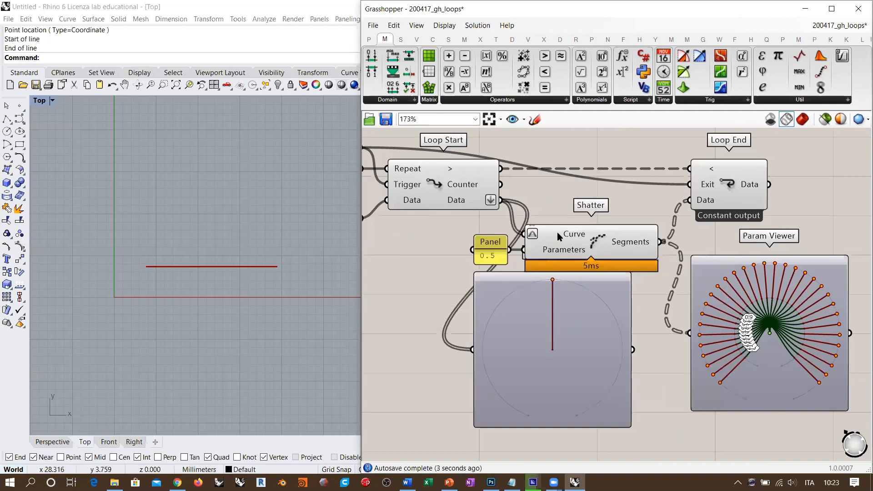
mouse_move(558, 233)
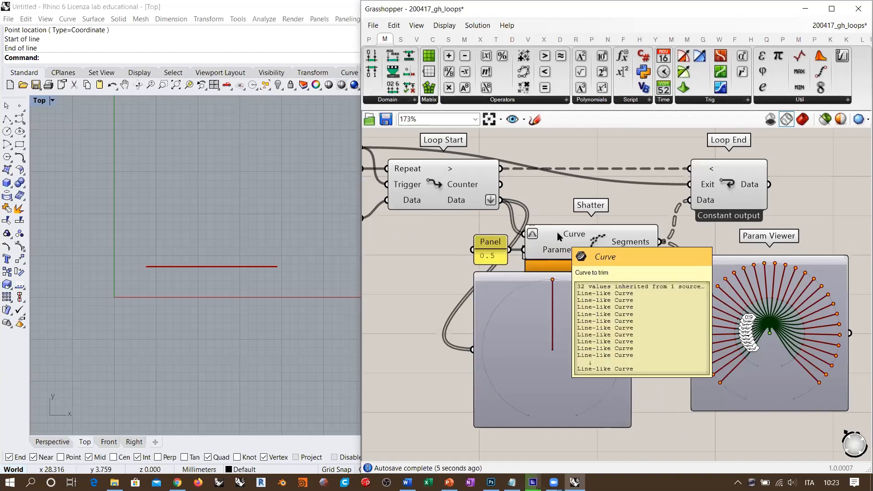
mouse_move(636, 247)
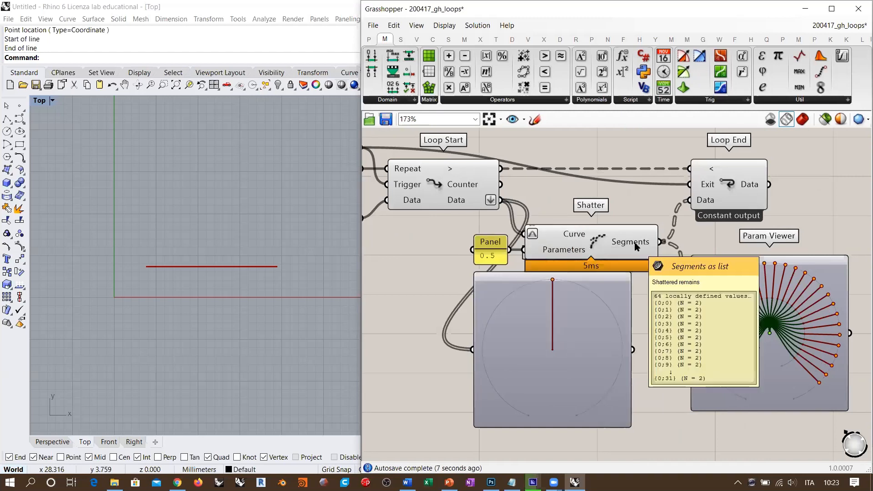
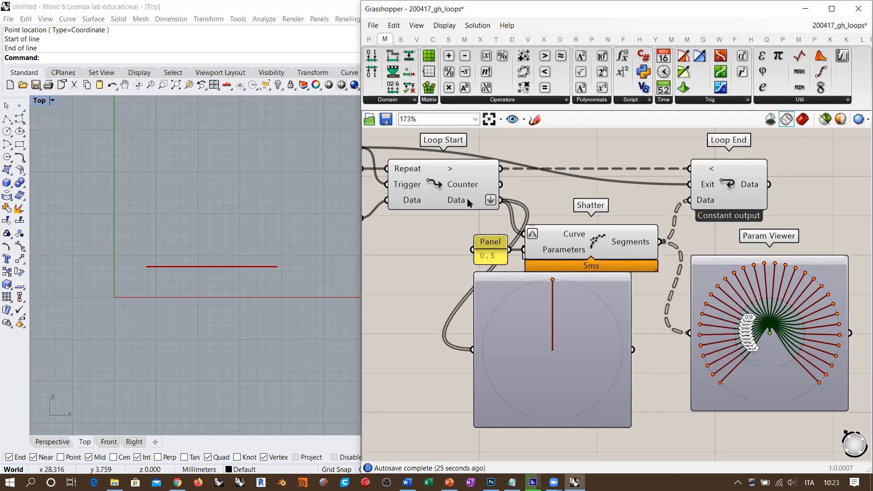
right_click(633, 241)
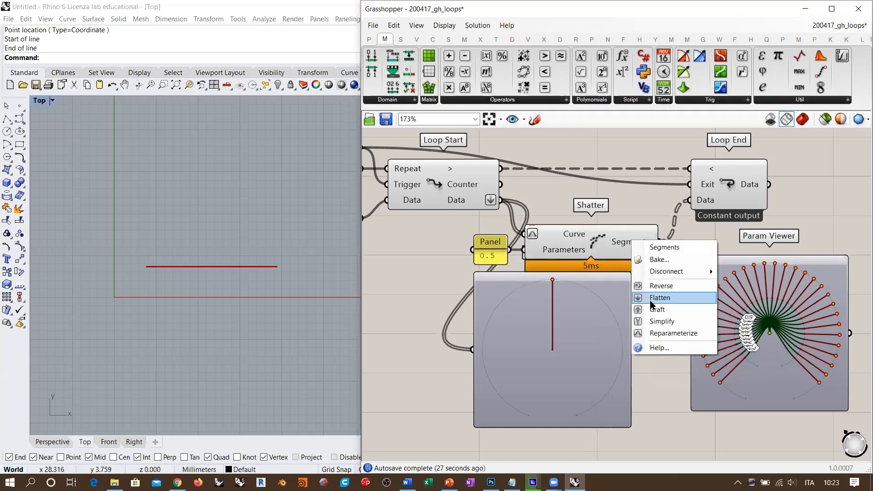
click(652, 298)
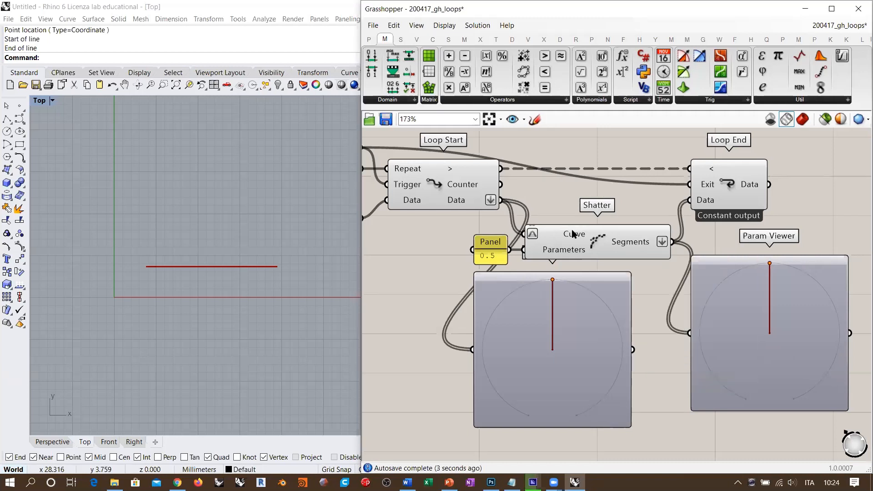
- Delete both Param Viewers from beneath Shatter and Loop End
right_drag(588, 227, 621, 230)
click(642, 309)
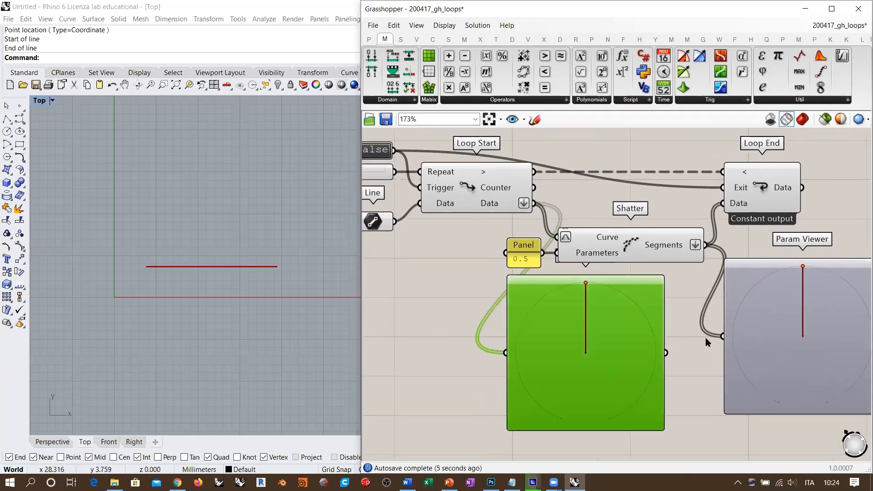
shift+click(772, 337)
key(Delete)
right_drag(547, 239, 561, 259)
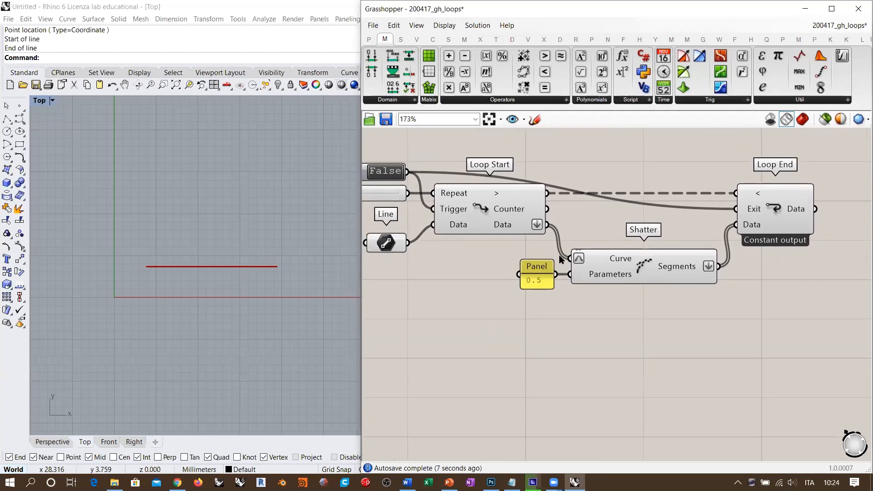
- Turn off the preview of all components in the line-shattering loop, from the Number Slider through Loop End
right_drag(725, 298, 656, 223)
mouse_move(656, 223)
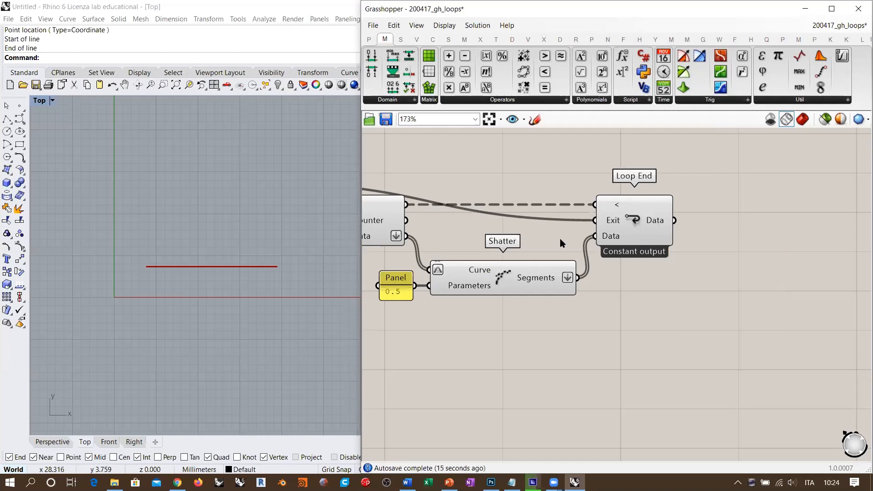
right_drag(560, 238, 667, 249)
scroll(673, 260, down, 3)
drag(752, 298, 449, 228)
middle_click(588, 204)
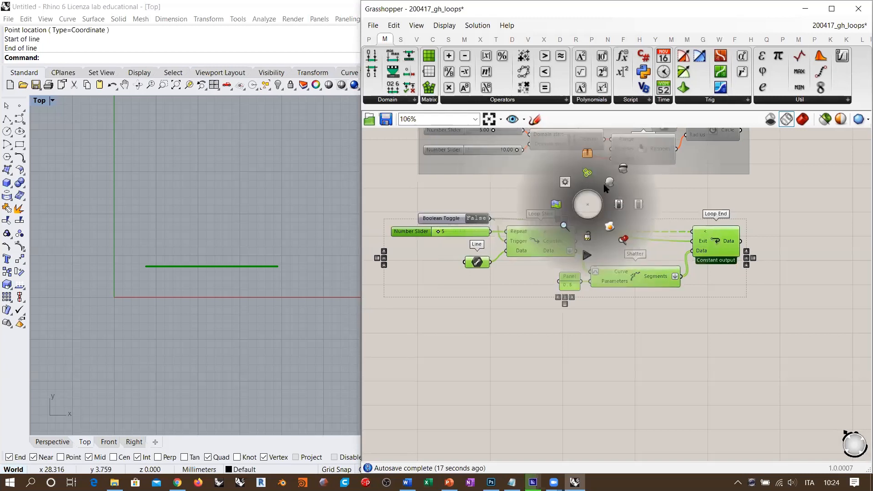
click(623, 168)
click(792, 240)
- Add a Line parameter after Loop End, connect Loop End's Data output to it and align it with that output
right_drag(795, 241, 570, 269)
scroll(569, 268, up, 4)
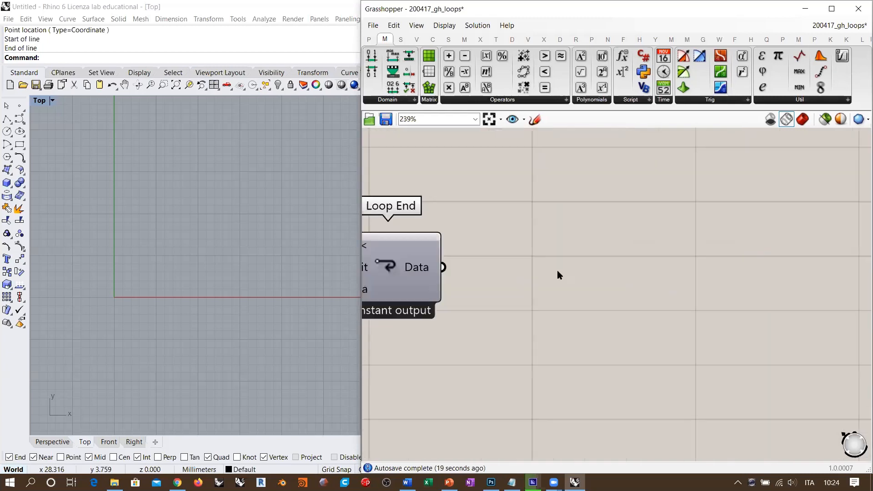
double_click(558, 270)
text(lin)
click(519, 243)
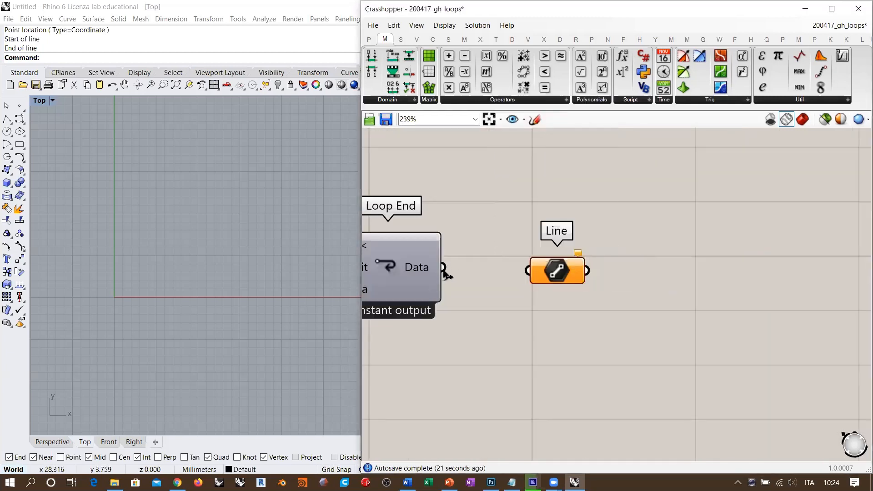
drag(444, 267, 512, 267)
click(541, 267)
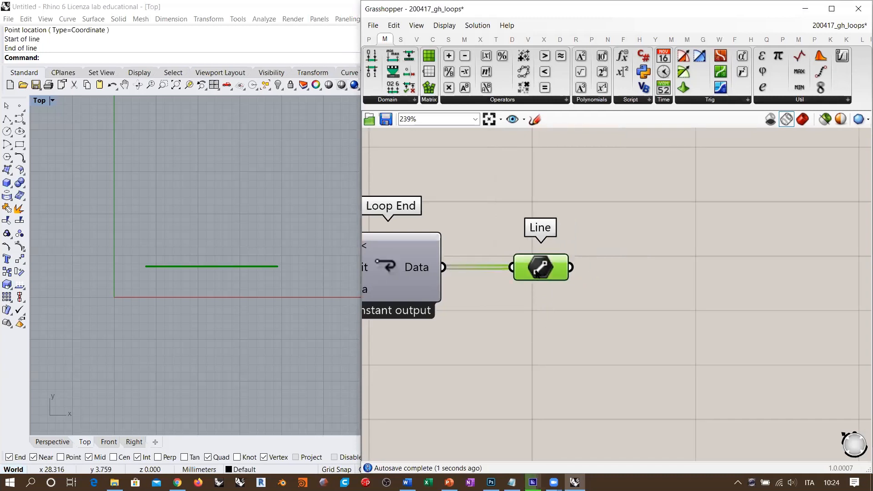
mouse_move(537, 273)
drag(537, 272, 527, 273)
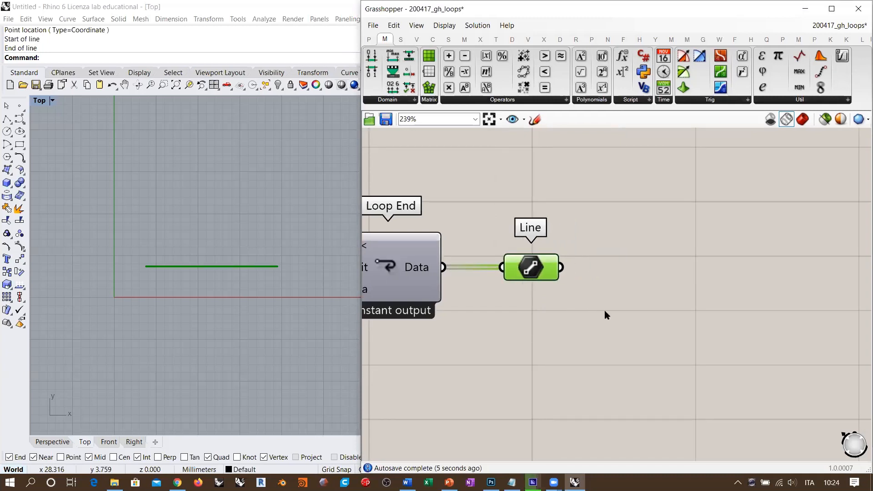
- Add a Dispatch component beyond the Line parameter that follows Loop End
scroll(429, 379, down, 3)
right_drag(429, 379, 634, 320)
click(634, 320)
right_drag(486, 298, 555, 288)
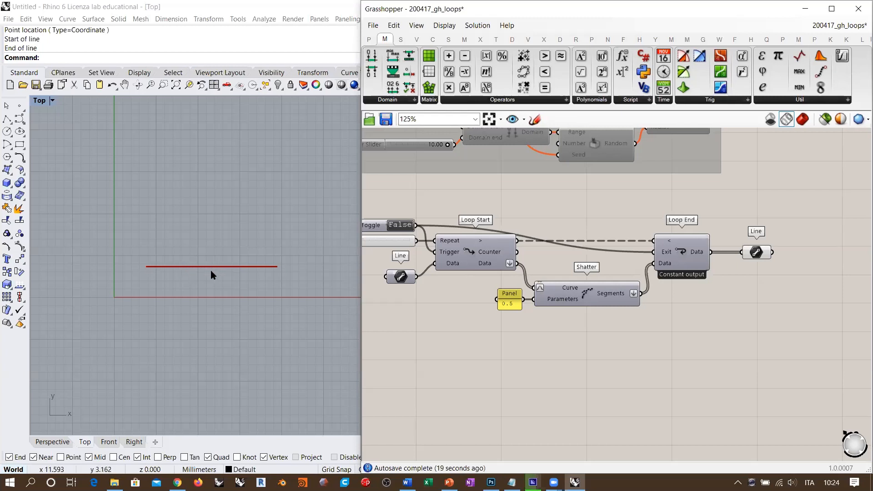
scroll(688, 285, up, 2)
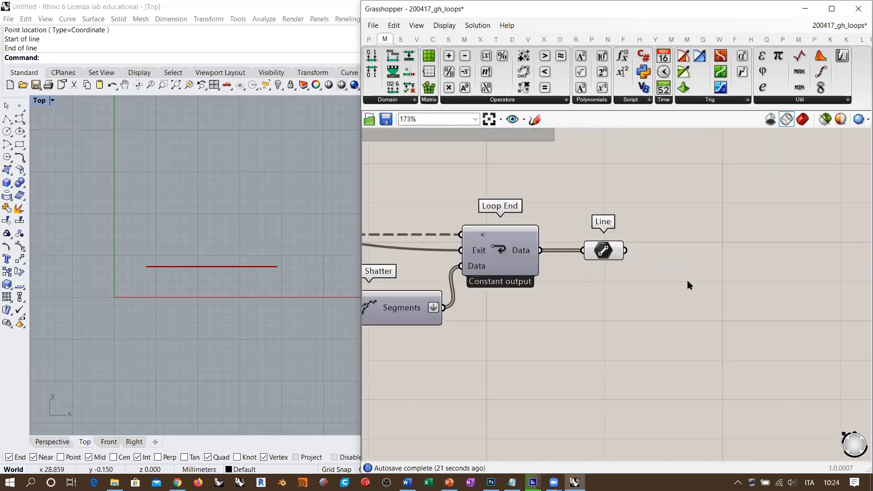
scroll(688, 286, up, 2)
double_click(701, 268)
text(disp)
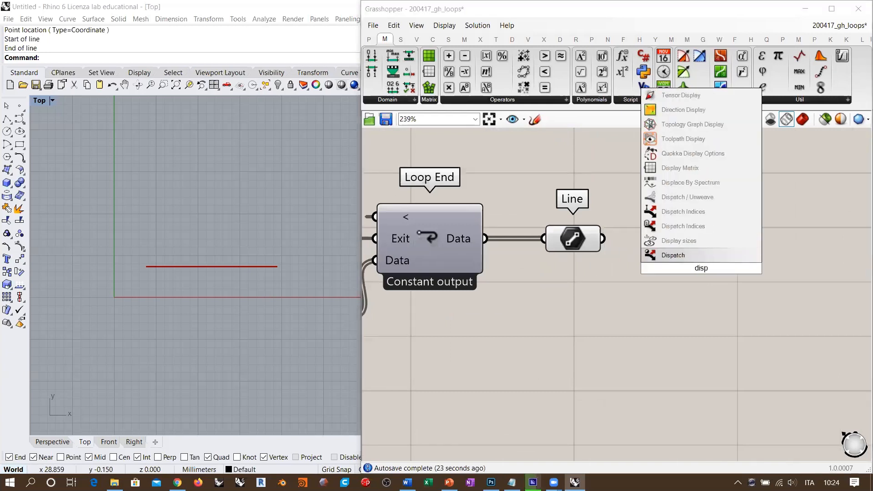
click(668, 253)
- Hide the preview of the Line parameter after Loop End, connect it to Dispatch's List input and reposition Dispatch beside it
click(583, 240)
key(ctrl+q)
drag(603, 238, 615, 257)
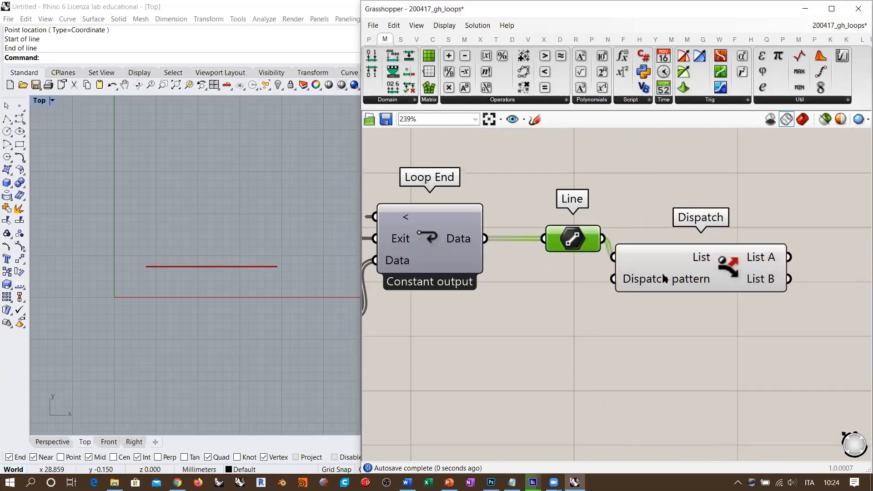
drag(664, 279, 687, 262)
click(683, 280)
right_drag(683, 280, 492, 282)
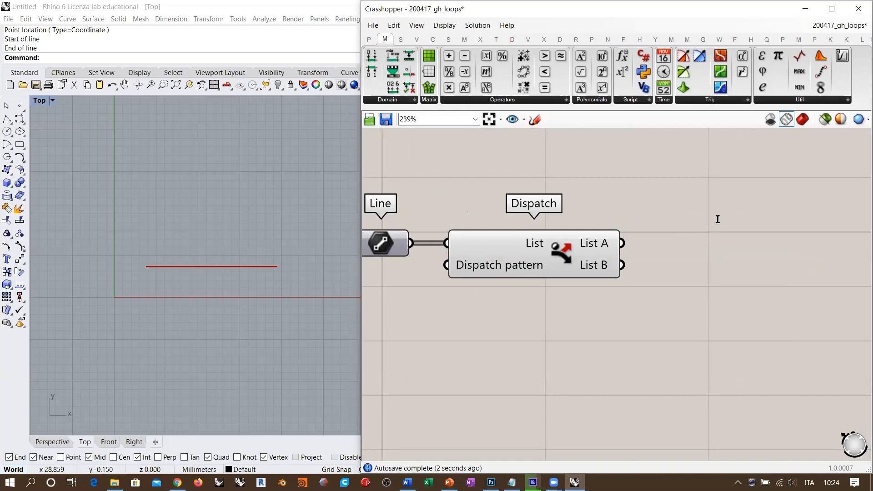
- Hide Dispatch's preview and add two Line parameters, connecting one to List A and the other to List B
double_click(718, 219)
text(lin)
click(679, 191)
click(601, 254)
key(ctrl+q)
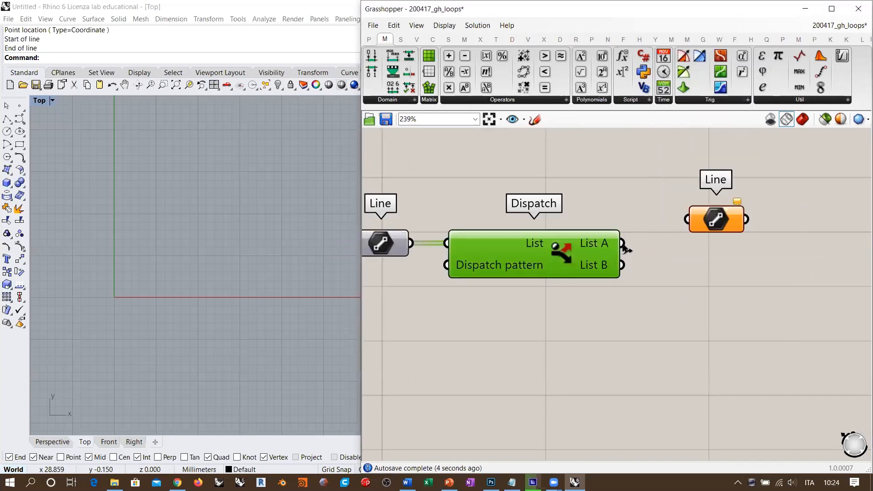
drag(626, 250, 683, 296)
drag(626, 266, 664, 293)
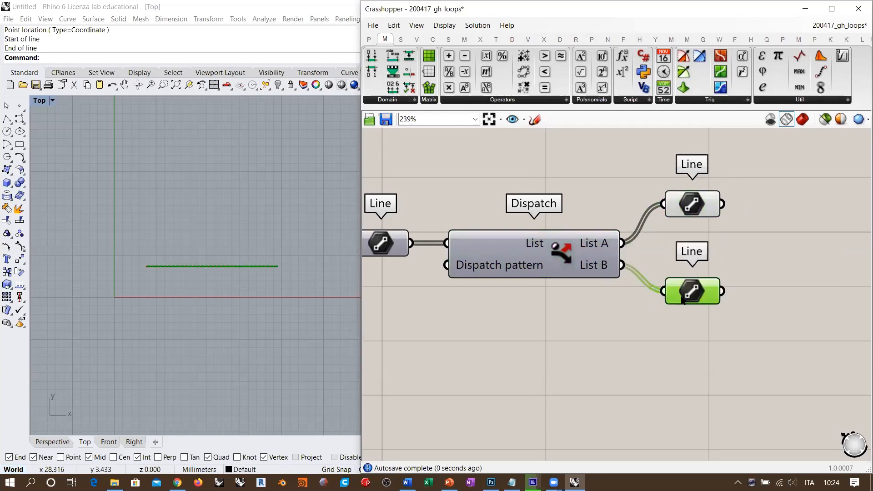
- Set the Number Slider feeding Loop Start's Repeat input to 1
right_drag(275, 283, 273, 252)
scroll(170, 238, up, 12)
scroll(90, 227, up, 2)
right_drag(169, 251, 120, 264)
scroll(122, 251, down, 6)
right_drag(604, 310, 768, 293)
scroll(768, 293, down, 5)
right_drag(505, 282, 627, 286)
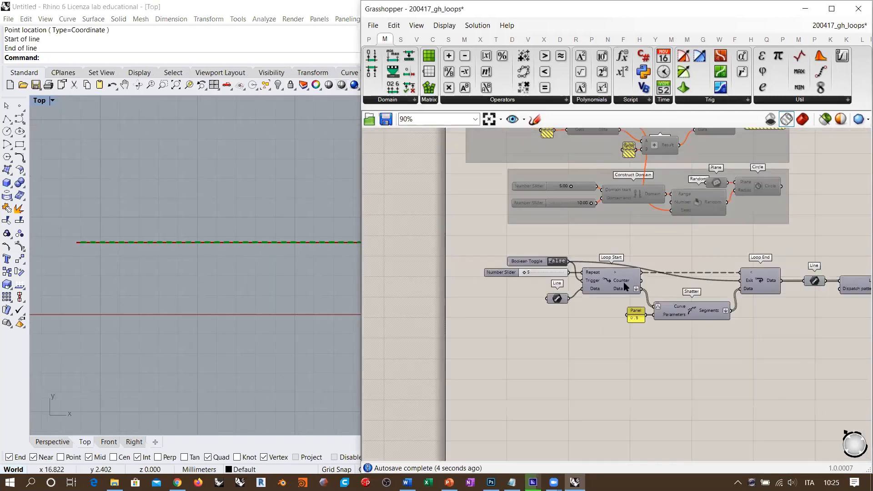
scroll(523, 276, up, 5)
drag(536, 268, 522, 269)
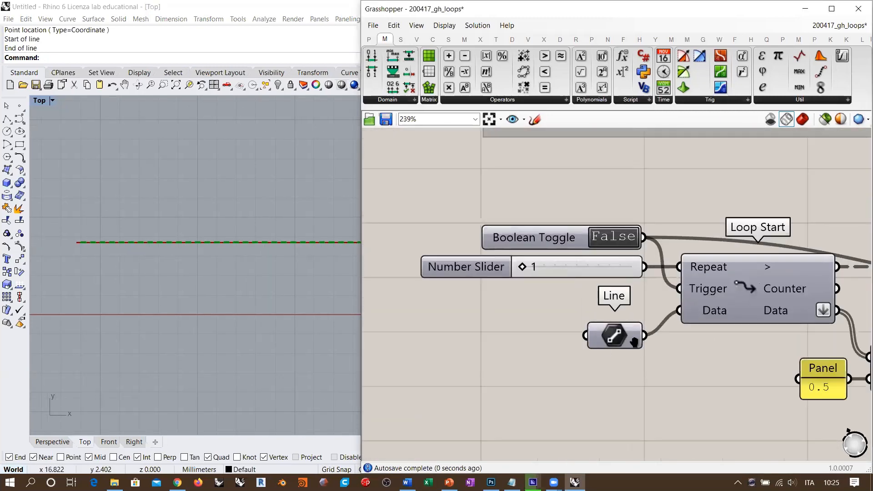
- Switch the Boolean Toggle to True and select the Line parameter on List A to highlight its segments
scroll(634, 341, down, 3)
right_drag(634, 341, 482, 295)
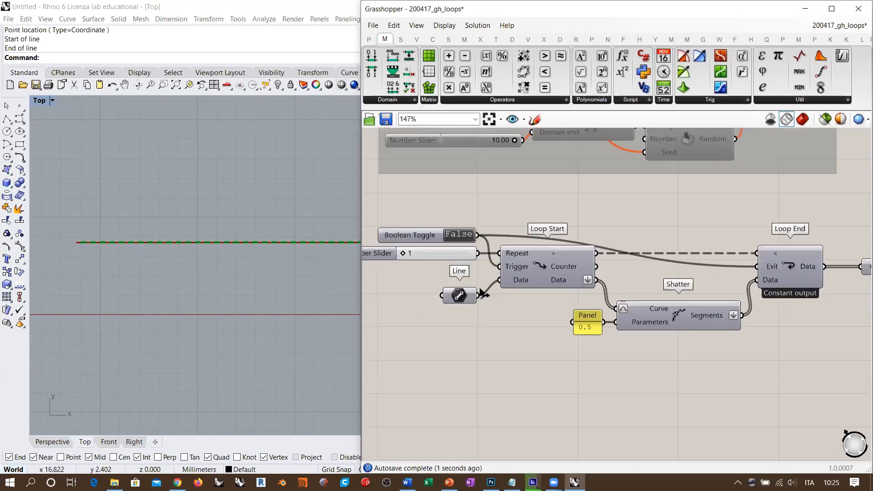
click(460, 236)
scroll(409, 244, down, 3)
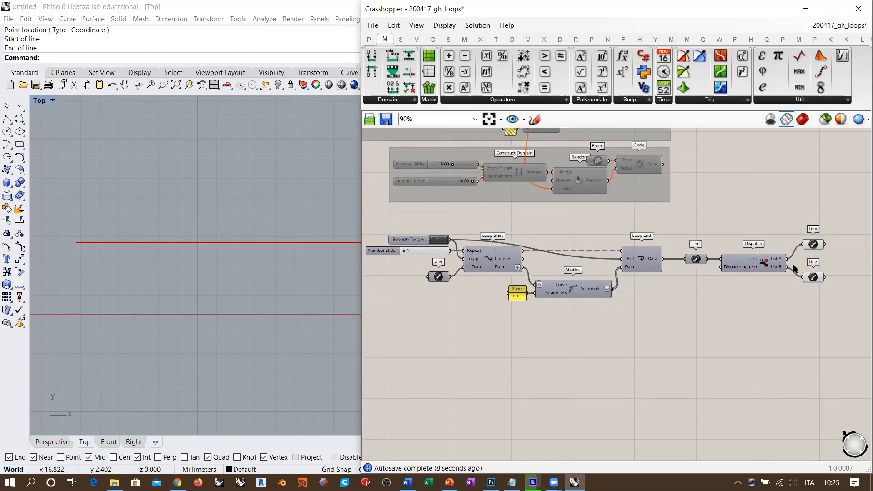
click(813, 245)
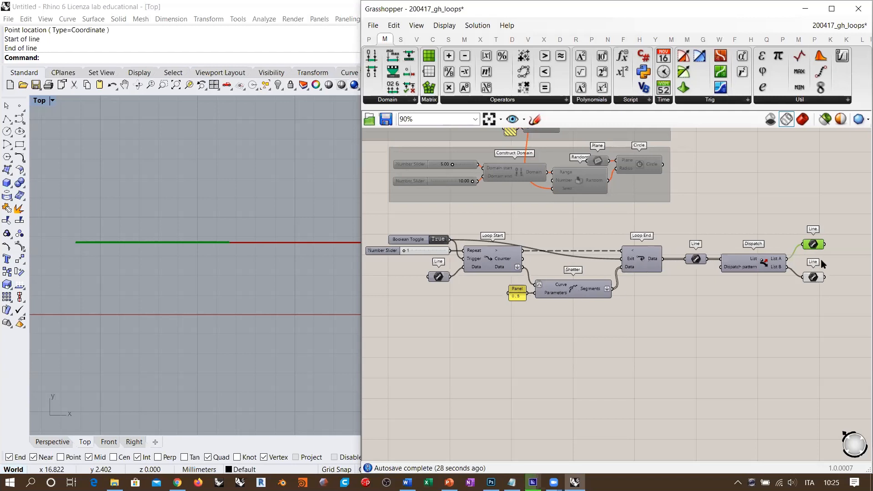
- Add a Custom Preview fed by List A's Line parameter, hide that Line's own preview and supply a white Colour Swatch as Material
scroll(647, 280, up, 4)
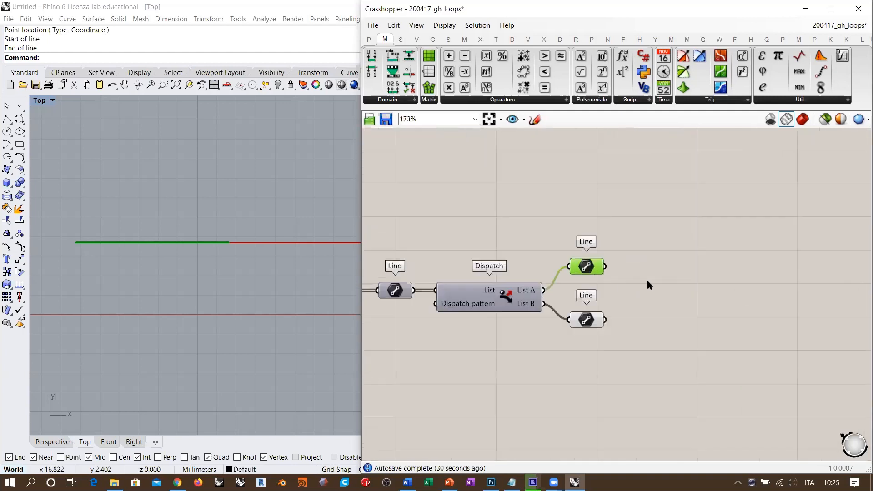
double_click(675, 269)
text(cust)
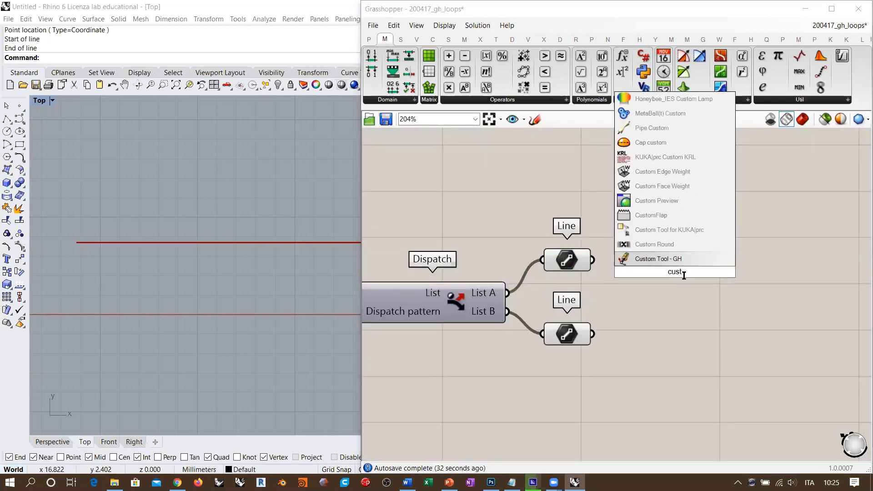
click(656, 200)
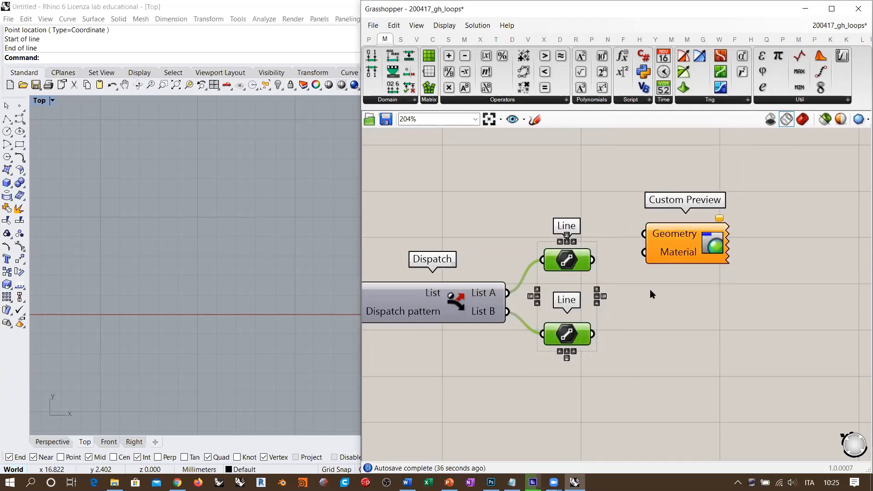
drag(592, 260, 615, 284)
double_click(638, 317)
text(swa)
click(615, 261)
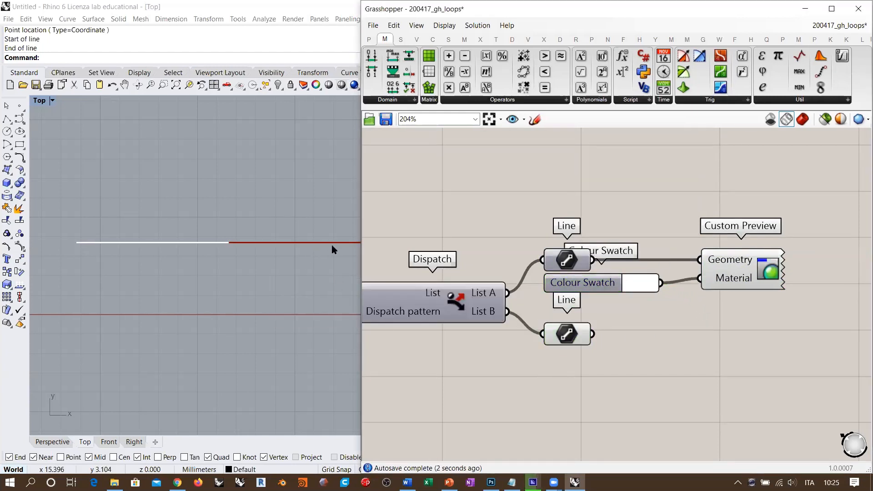
- Run the loop again by switching the Boolean Toggle back to False
scroll(685, 266, down, 5)
scroll(596, 247, up, 5)
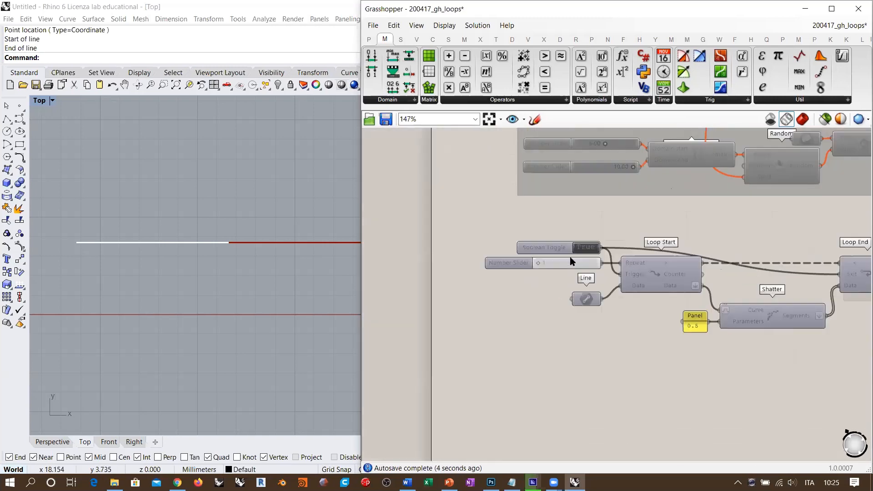
double_click(601, 245)
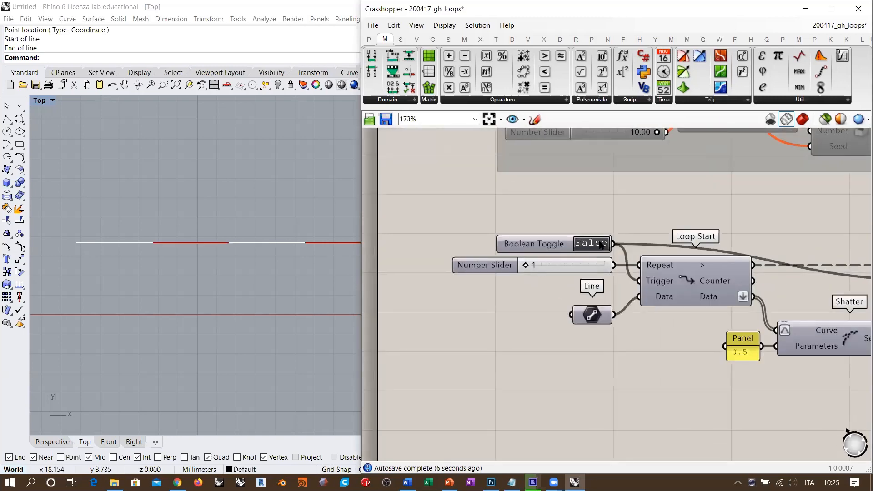
- Raise the Number Slider feeding Loop Start's Repeat input to 8
scroll(170, 224, down, 3)
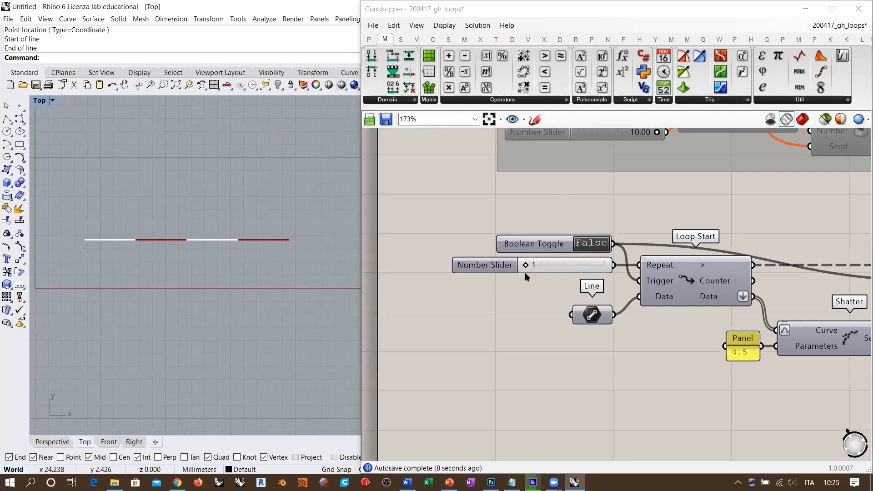
scroll(526, 264, up, 2)
drag(526, 263, 534, 265)
- Examine the alternating coloured segments in the Top viewport and review the flattened Loop Start, Shatter and Loop End connections
scroll(250, 224, up, 3)
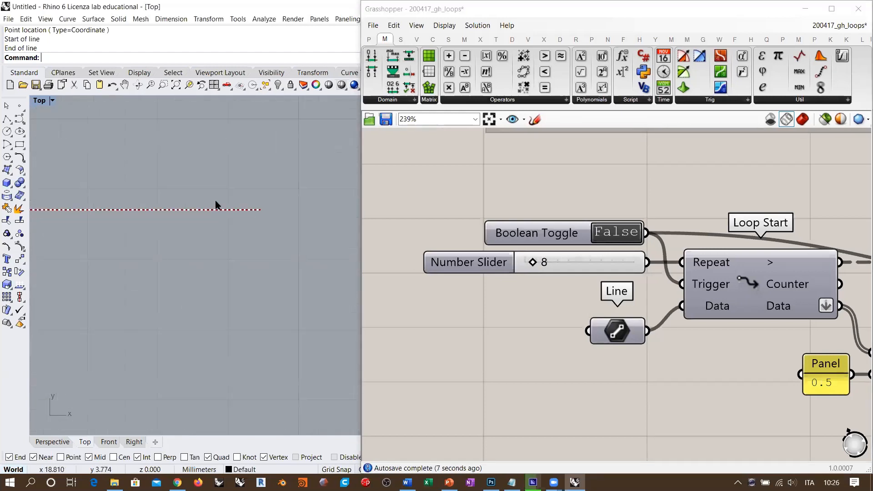
scroll(216, 200, up, 7)
scroll(278, 221, down, 16)
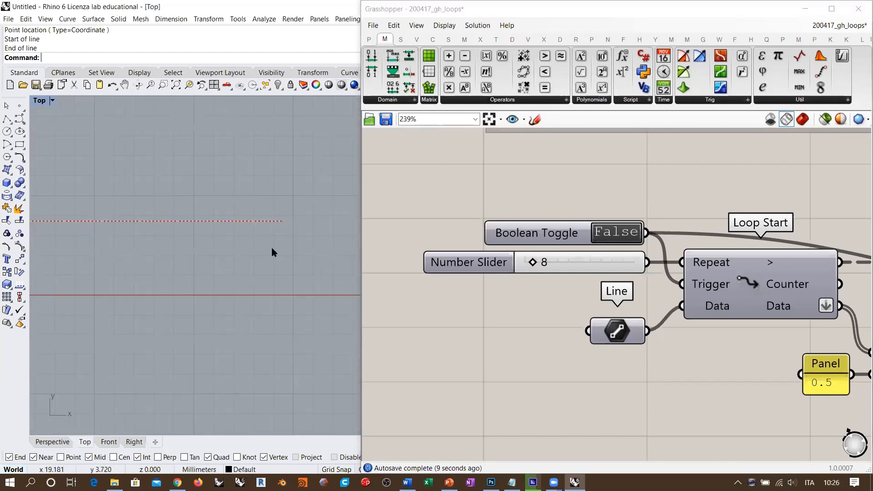
scroll(522, 254, down, 5)
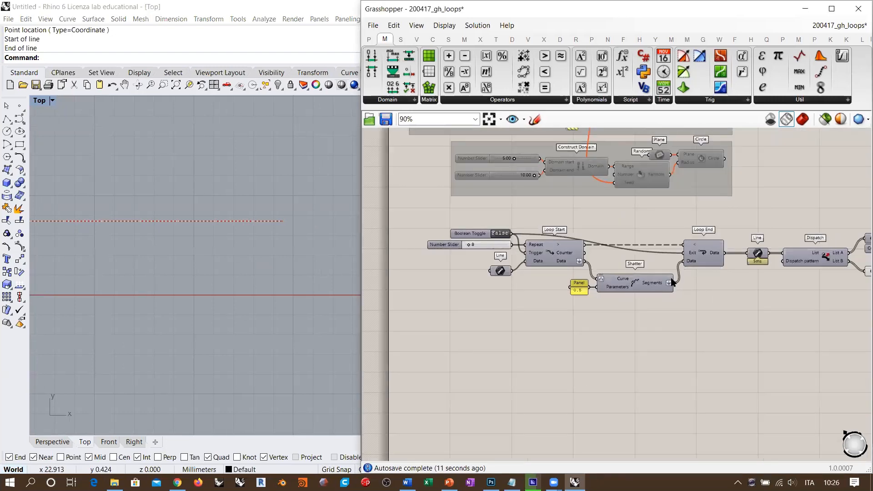
scroll(672, 283, up, 2)
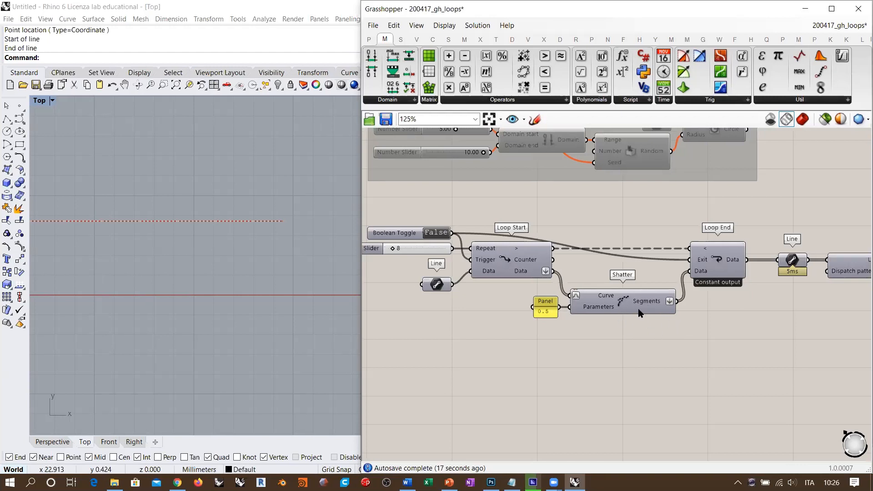
right_drag(223, 241, 285, 258)
scroll(278, 254, down, 2)
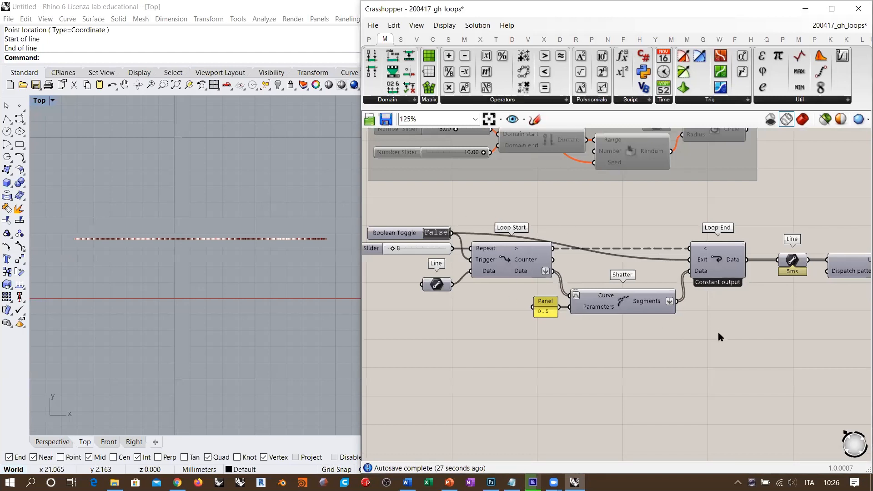
scroll(626, 286, up, 3)
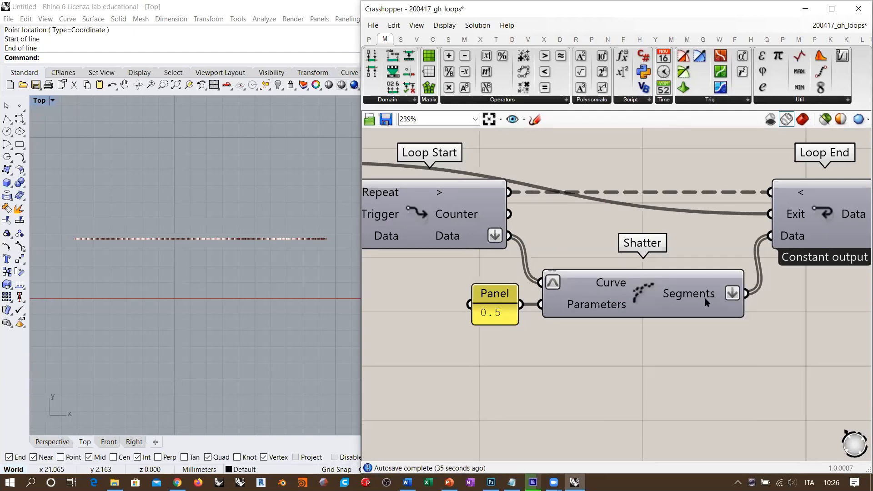
mouse_move(708, 299)
scroll(610, 269, down, 3)
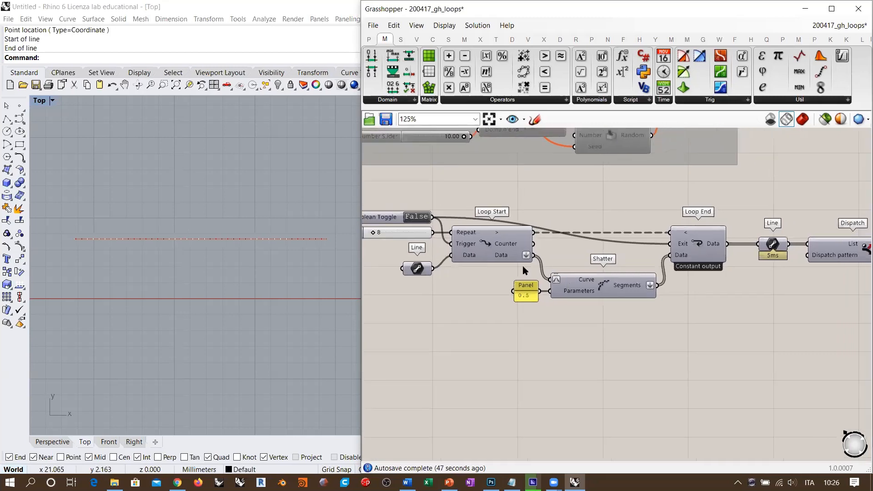
- Select the whole line-shattering definition and move it slightly closer to the grouped definitions above it
scroll(522, 266, down, 3)
drag(828, 231, 415, 310)
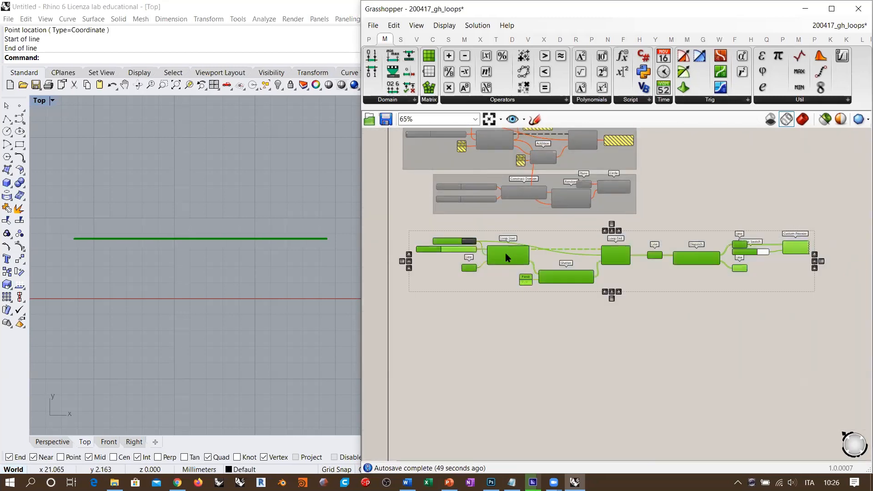
drag(506, 253, 530, 242)
click(490, 302)
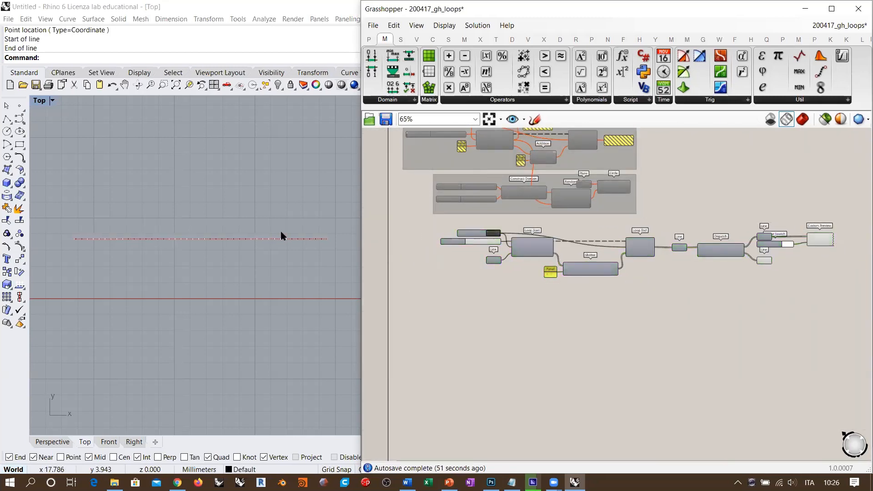
right_drag(281, 251, 280, 263)
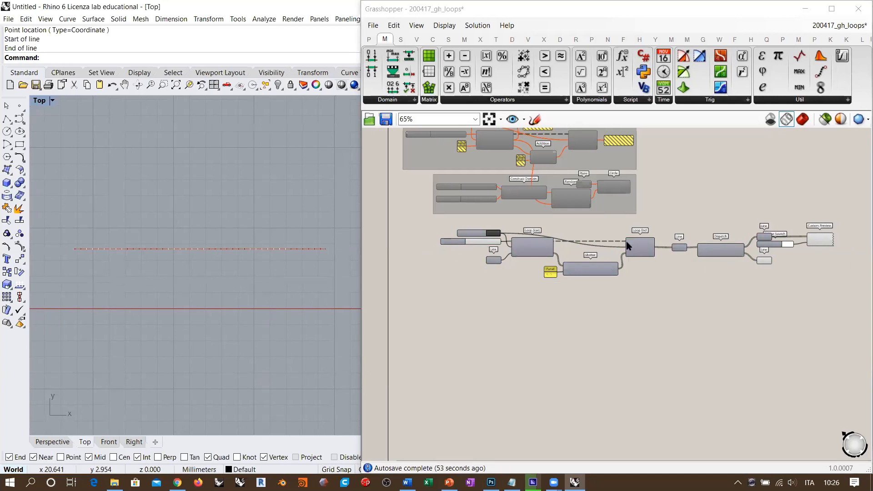
- Move Loop End and all components after it further along the canvas to free space behind Shatter
right_drag(768, 254, 686, 273)
scroll(526, 296, up, 5)
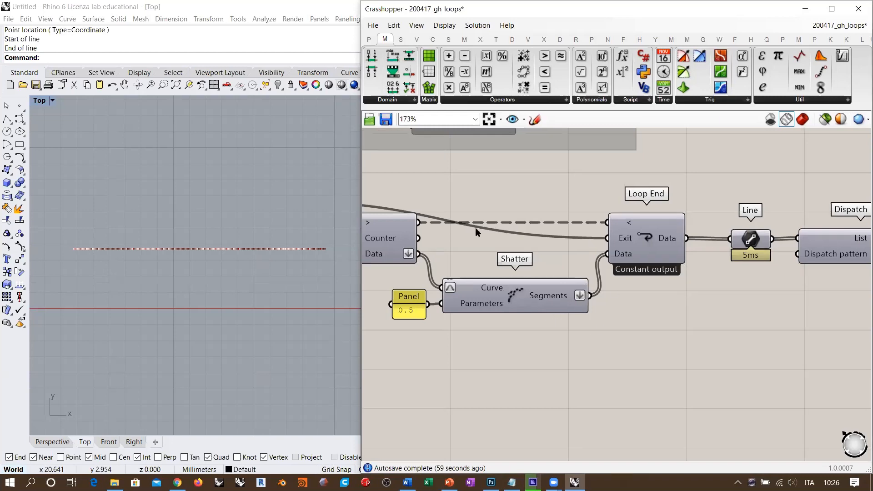
scroll(568, 325, down, 5)
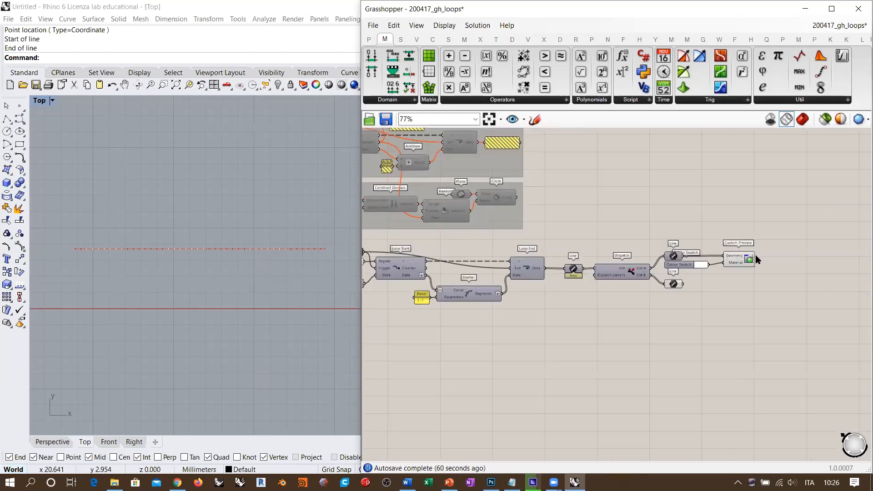
drag(791, 246, 552, 316)
- Switch the Boolean Toggle to True and inspect the data in Shatter's Segments output
scroll(522, 263, up, 5)
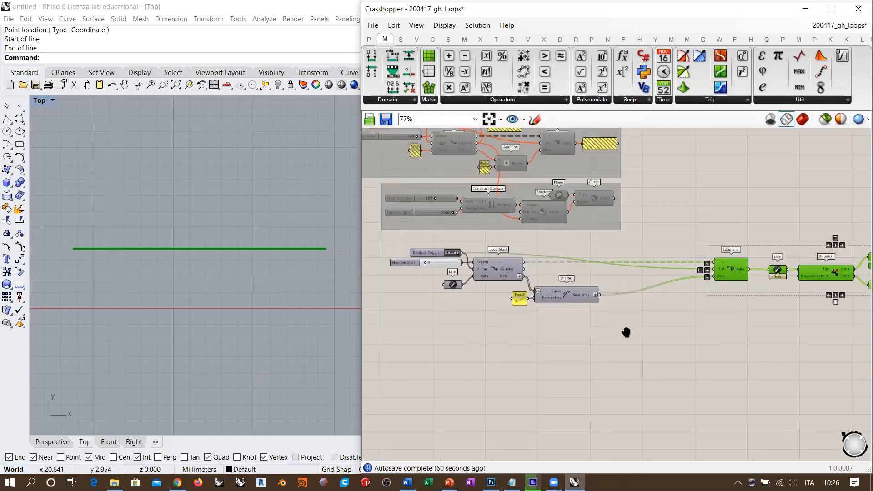
double_click(522, 263)
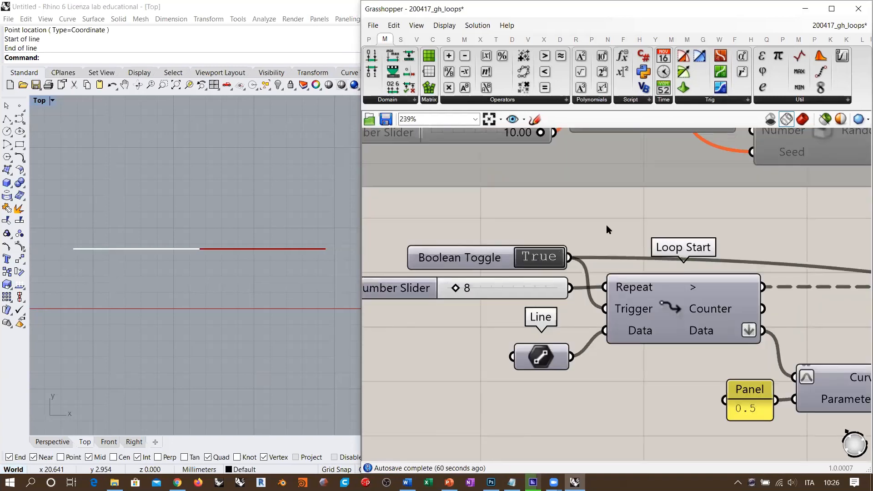
right_drag(864, 383, 450, 259)
scroll(579, 277, up, 2)
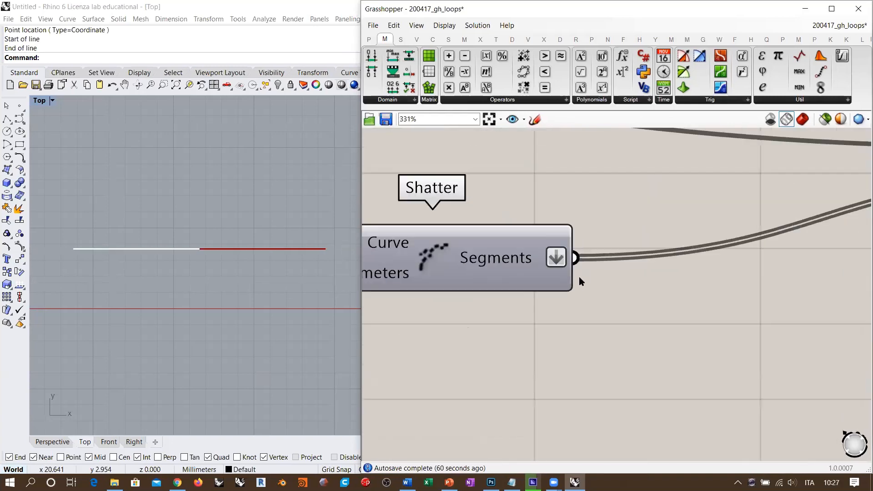
mouse_move(517, 262)
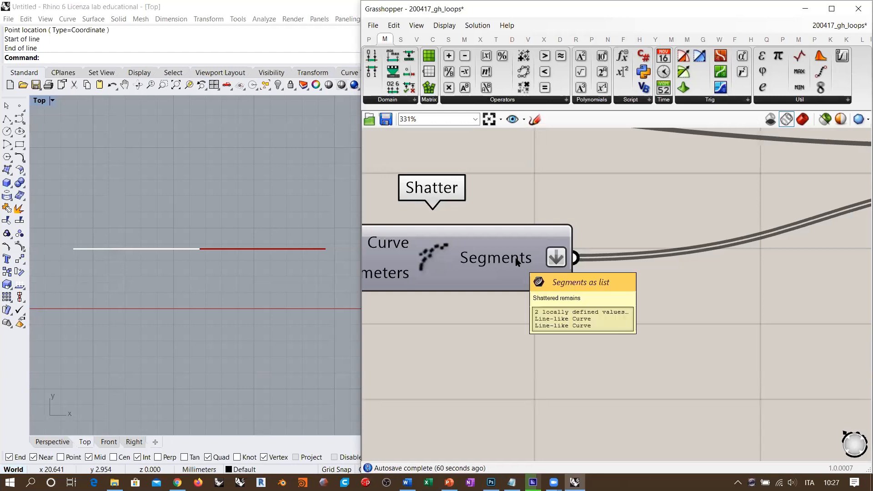
- Add a Rotate component after Shatter and connect Shatter's Segments output to its Geometry input
right_drag(527, 284, 525, 283)
double_click(623, 311)
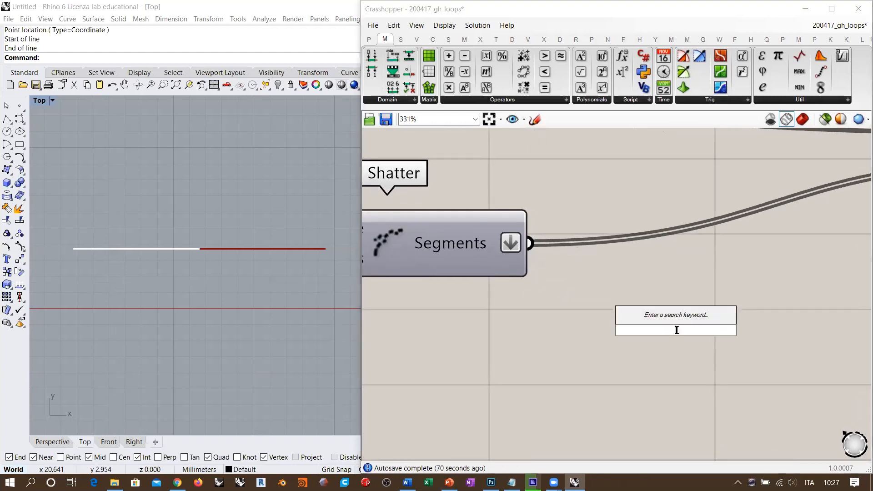
text(rot)
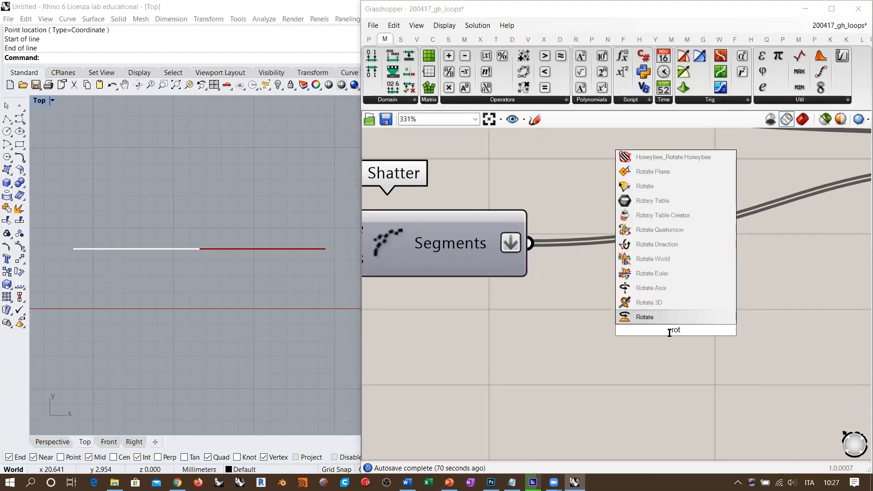
click(649, 317)
drag(649, 368, 666, 372)
drag(528, 243, 578, 303)
click(531, 367)
right_drag(530, 325, 530, 278)
scroll(531, 278, down, 2)
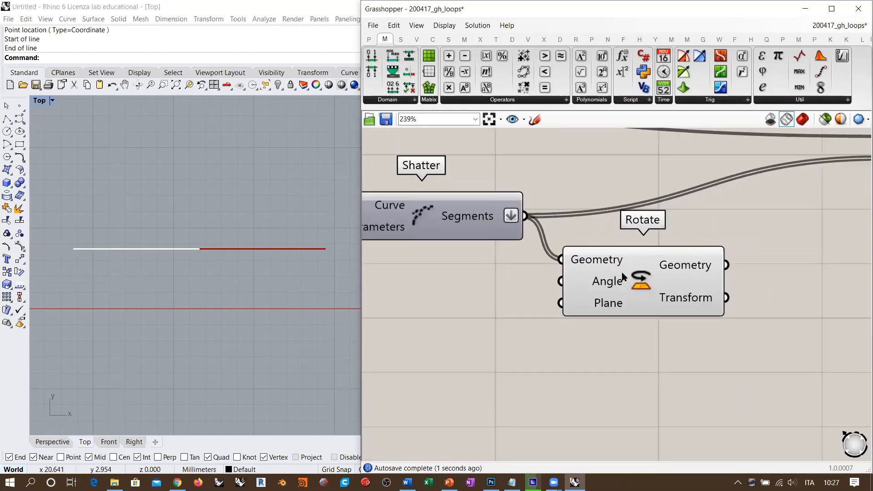
drag(622, 274, 702, 293)
click(548, 336)
right_drag(552, 317, 584, 306)
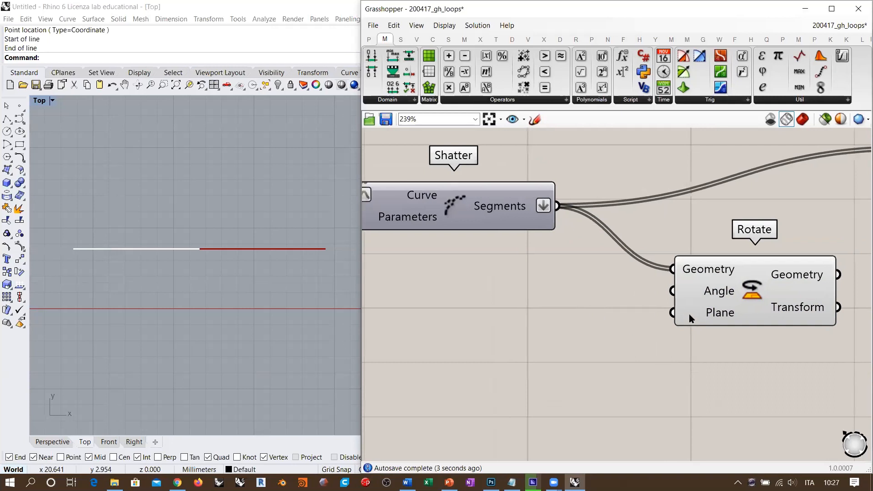
- Add a Point On Curve component at 0.500 below Shatter and feed it Shatter's Segments
mouse_move(716, 317)
double_click(584, 343)
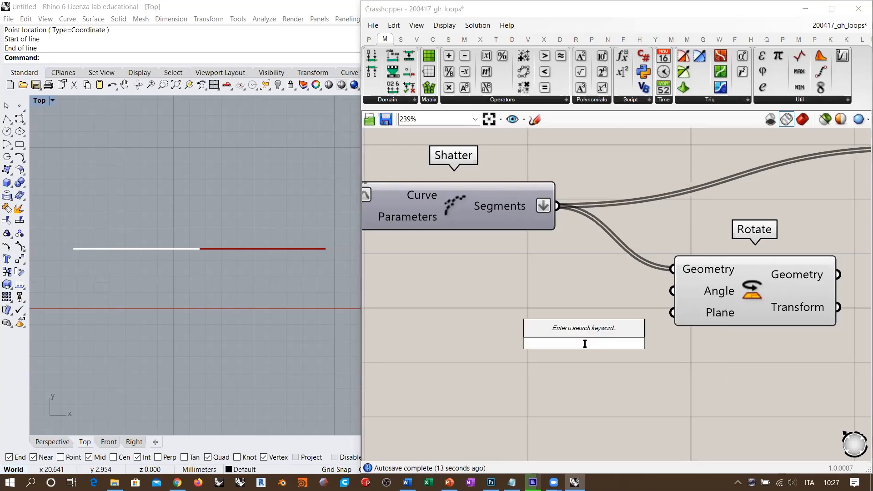
text(point)
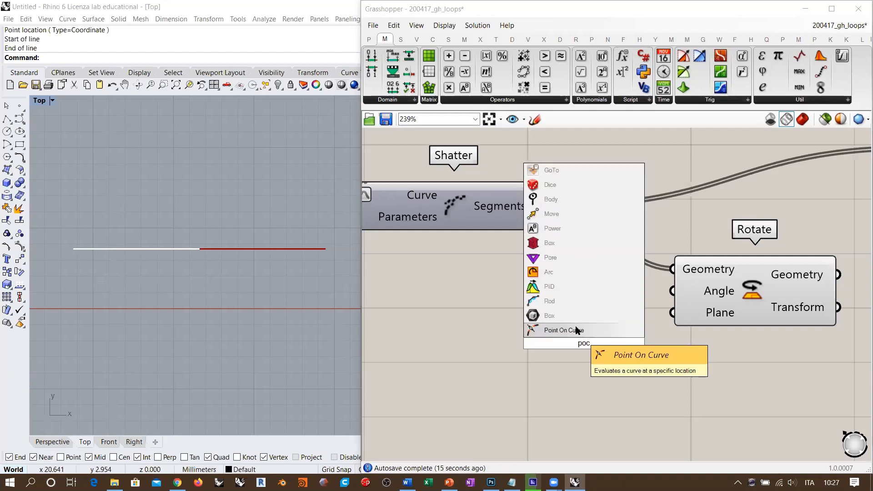
key(Return)
drag(560, 209, 521, 341)
right_drag(596, 398, 480, 398)
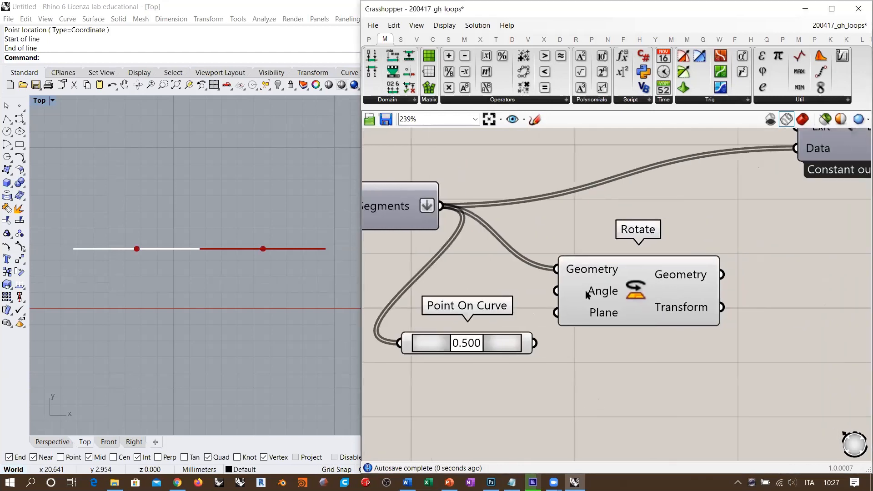
- Connect Point On Curve to Rotate's Plane input and space the two components apart, leaving room beside the Angle input
drag(586, 294, 674, 290)
drag(504, 342, 546, 316)
drag(644, 311, 562, 316)
click(640, 345)
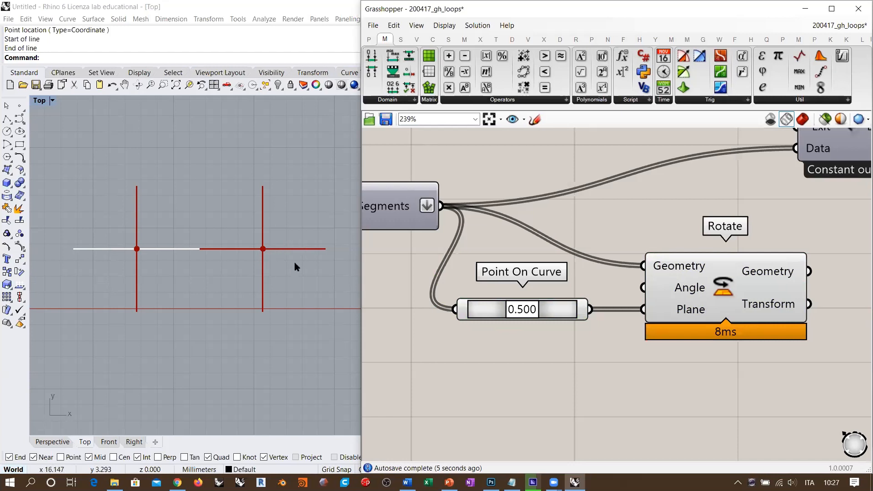
drag(551, 315, 546, 381)
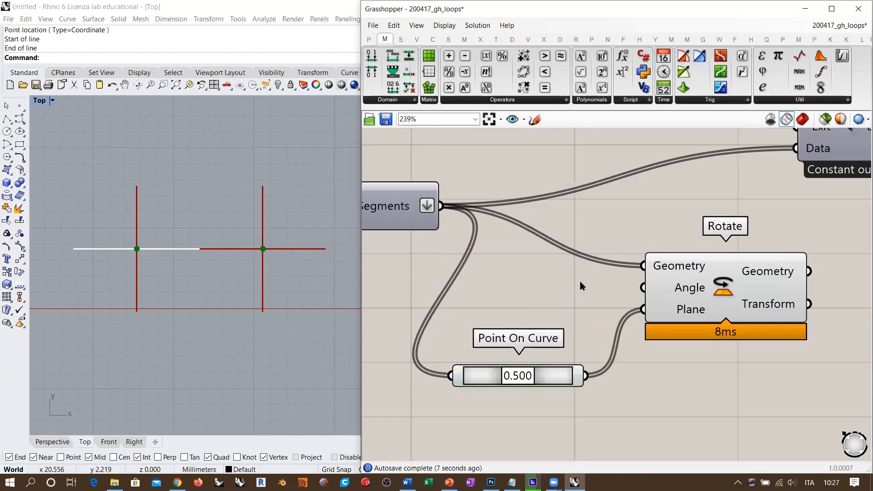
- Set Rotate's Angle input to degrees and feed it a new Number Slider ranging from 0 to 90
right_click(683, 287)
click(695, 364)
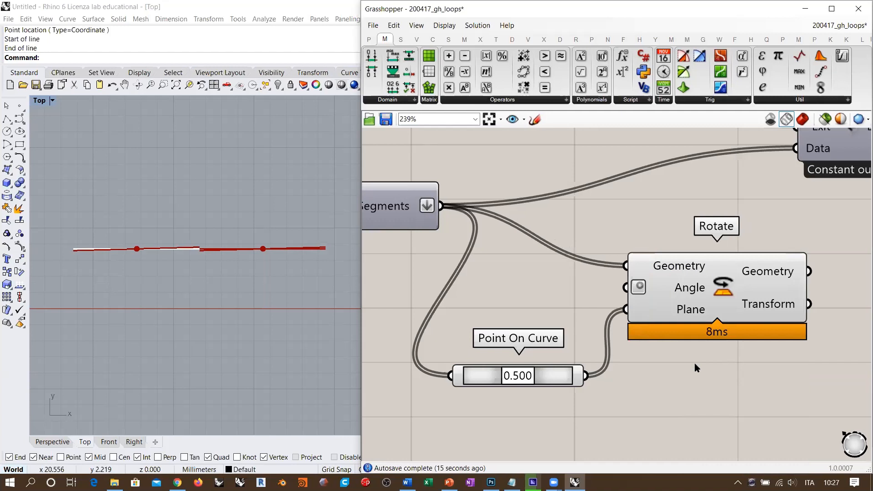
double_click(521, 300)
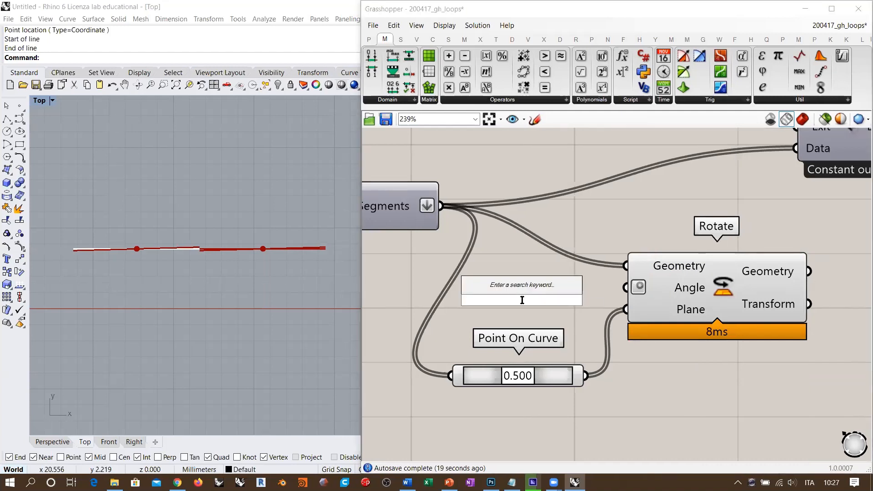
text(0<90)
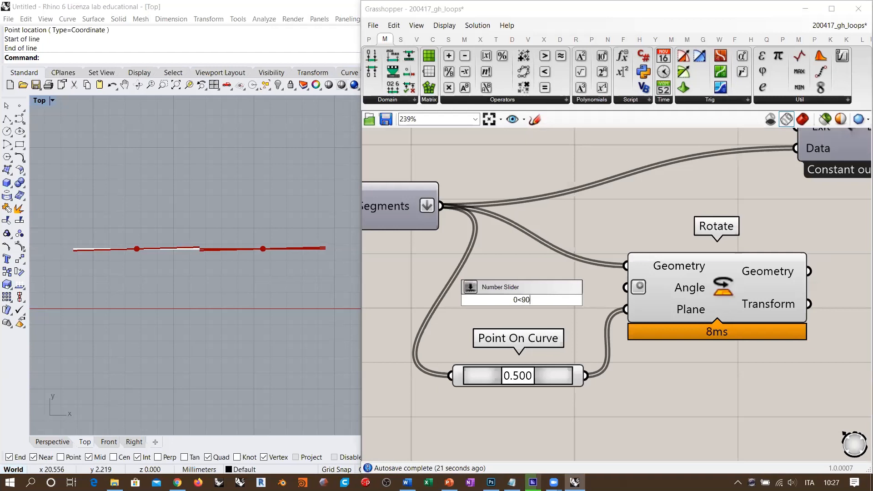
key(Return)
drag(574, 297, 527, 289)
drag(625, 291, 554, 286)
click(561, 325)
drag(554, 380, 563, 319)
click(569, 353)
- Connect Rotate's Geometry output to Loop End's Data input in place of Shatter's Segments
scroll(570, 353, down, 3)
right_drag(624, 312, 592, 330)
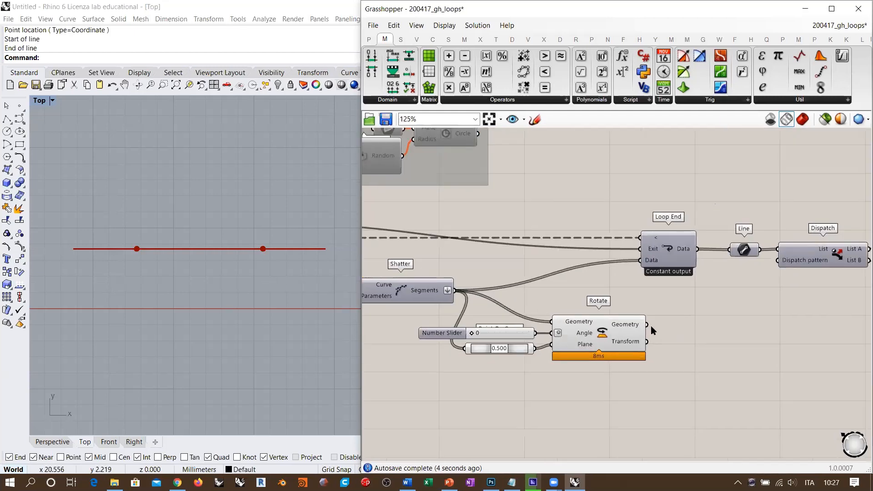
drag(646, 324, 640, 260)
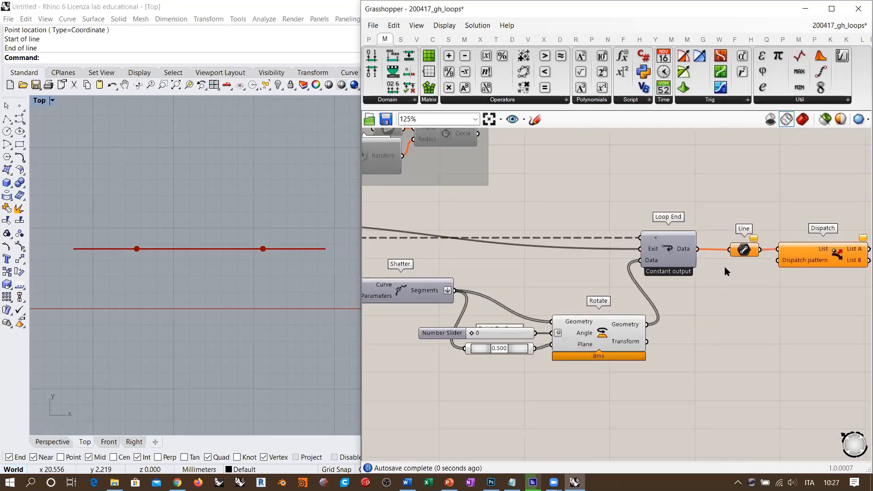
- Run the loop with the rotation included by switching the Boolean Toggle to False
scroll(686, 318, down, 1)
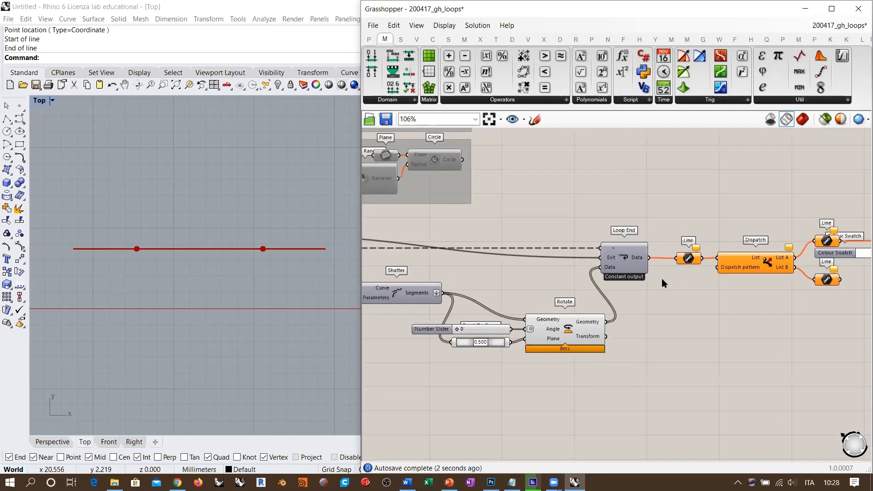
right_drag(494, 283, 613, 278)
right_drag(468, 242, 507, 253)
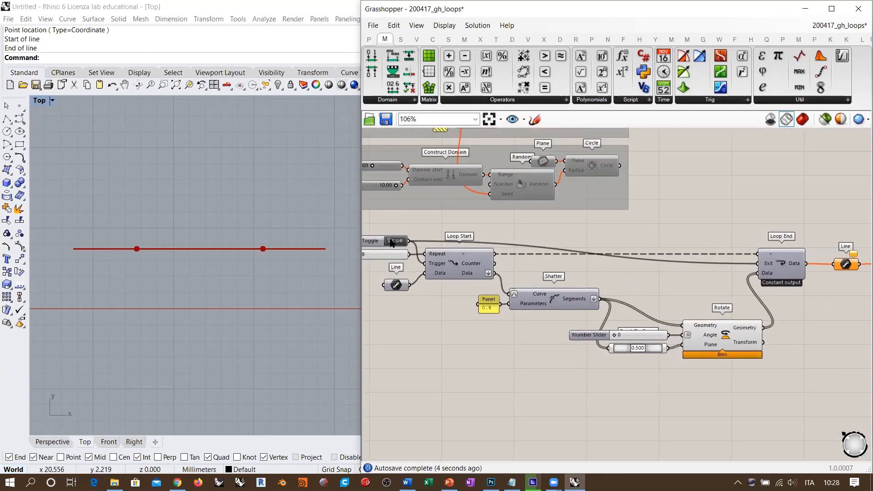
double_click(394, 241)
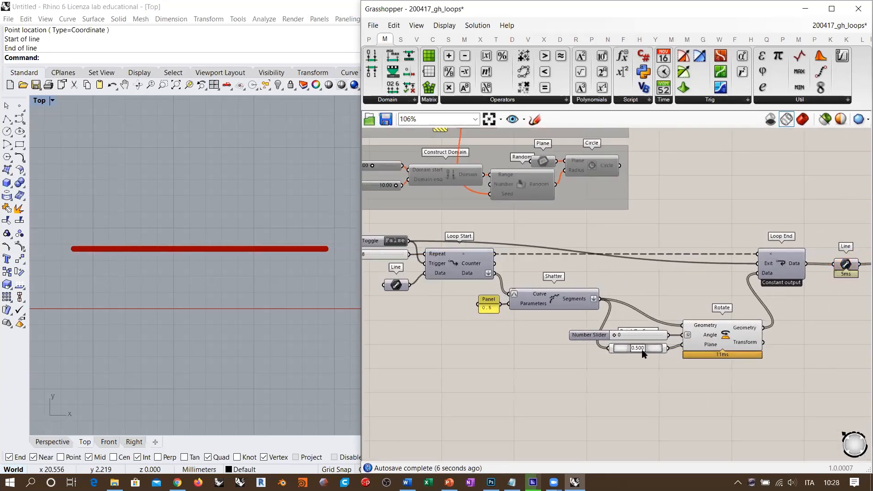
- Turn off the preview of the Point On Curve component
click(653, 352)
key(ctrl+q)
click(658, 358)
- Reset the loop by switching the Boolean Toggle to True, and set the slider feeding Rotate's Angle input to 5
right_drag(700, 288, 585, 285)
scroll(465, 336, up, 5)
scroll(622, 330, down, 5)
double_click(424, 236)
right_drag(699, 346, 578, 293)
scroll(544, 295, up, 6)
drag(503, 282, 509, 283)
scroll(694, 351, down, 6)
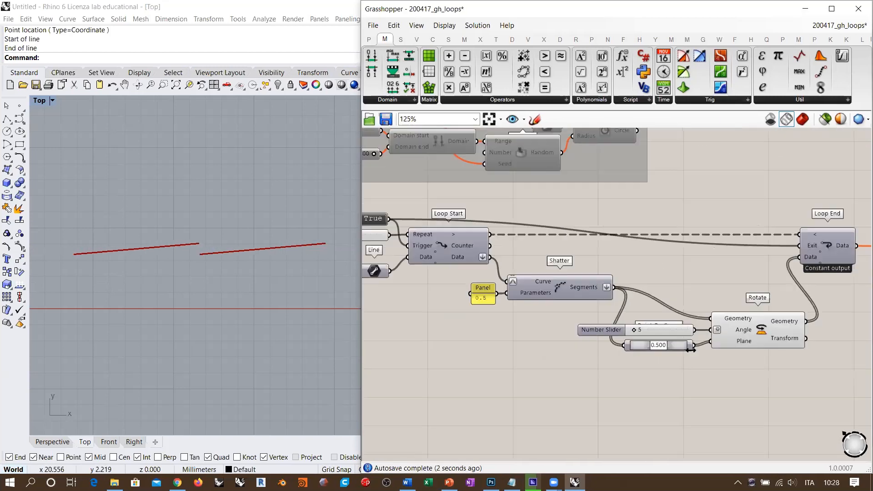
- Select Rotate with its Number Slider and Point On Curve, and move them up closer to Shatter
drag(744, 367, 665, 317)
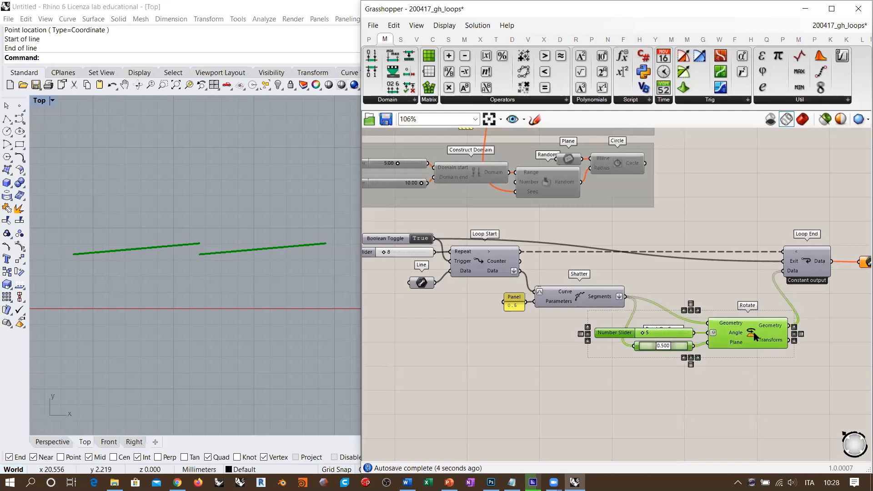
mouse_move(764, 338)
mouse_down()
mouse_move(728, 321)
mouse_move(760, 321)
mouse_up()
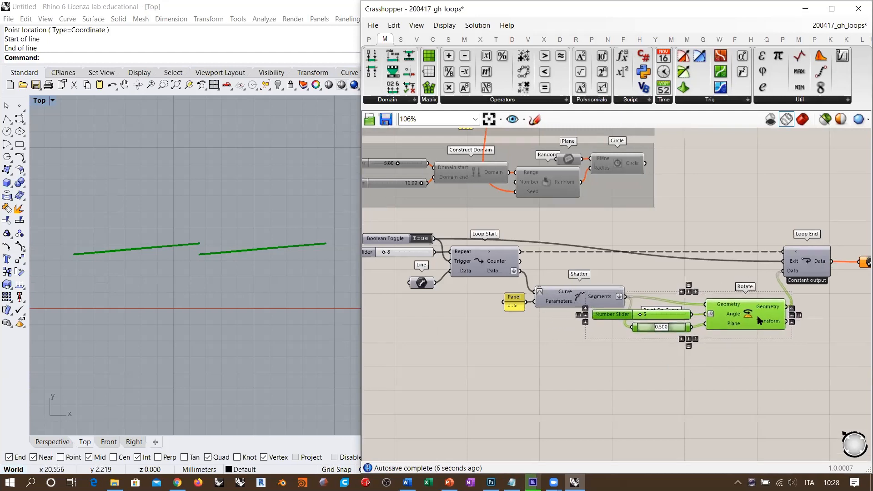
click(751, 336)
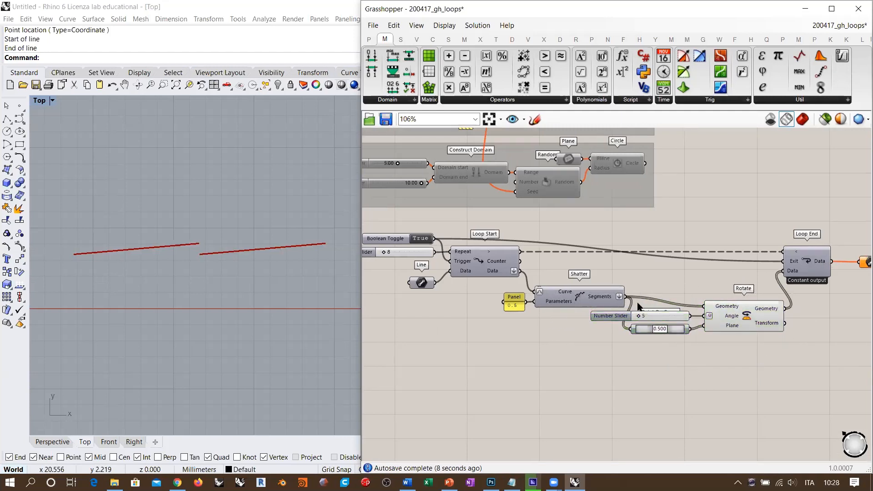
- Set the Repeat slider of Loop Start to 10 and rerun the loop by cycling the Boolean Toggle, ending on False
click(419, 239)
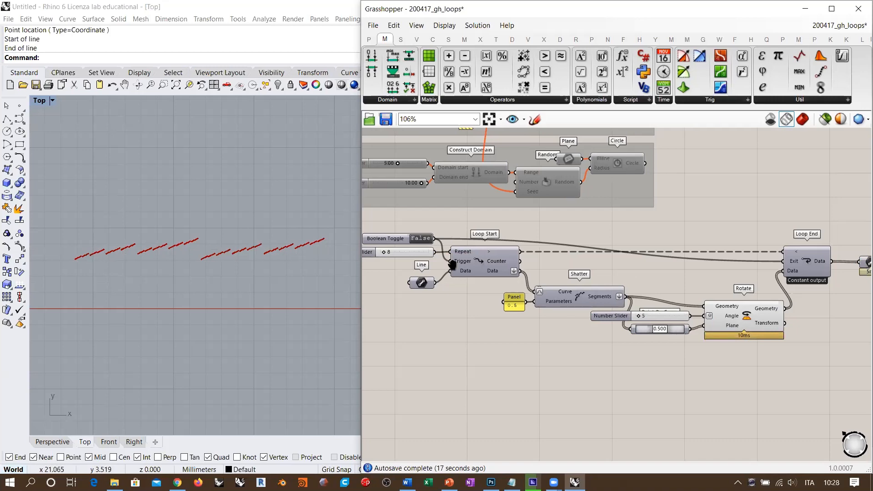
scroll(520, 320, up, 3)
scroll(520, 321, up, 2)
mouse_move(470, 293)
mouse_down()
mouse_move(481, 294)
mouse_move(471, 294)
mouse_up()
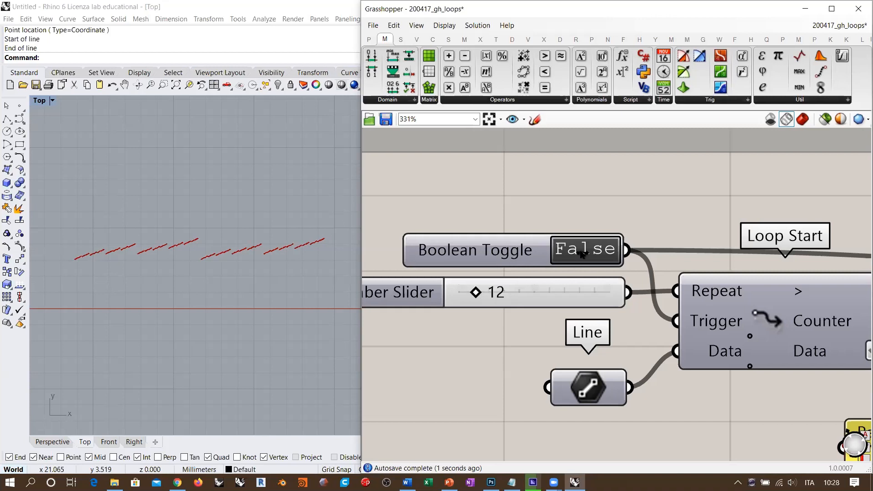
click(582, 253)
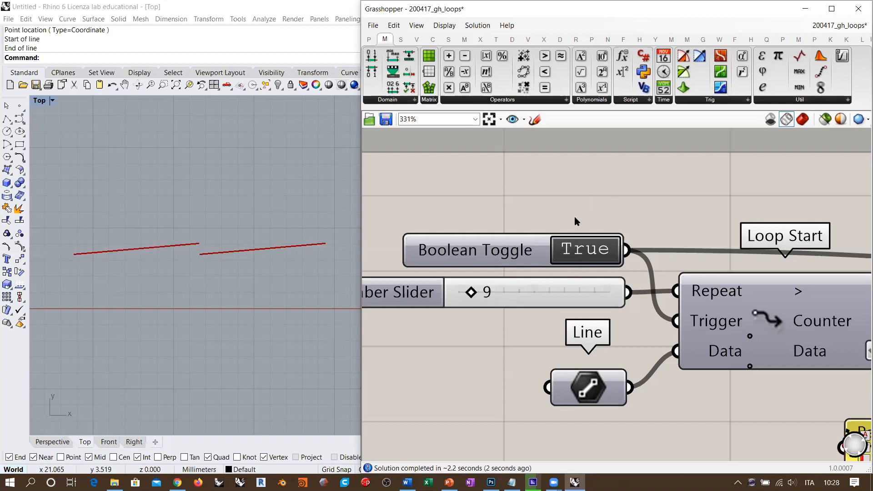
drag(471, 293, 472, 295)
click(587, 251)
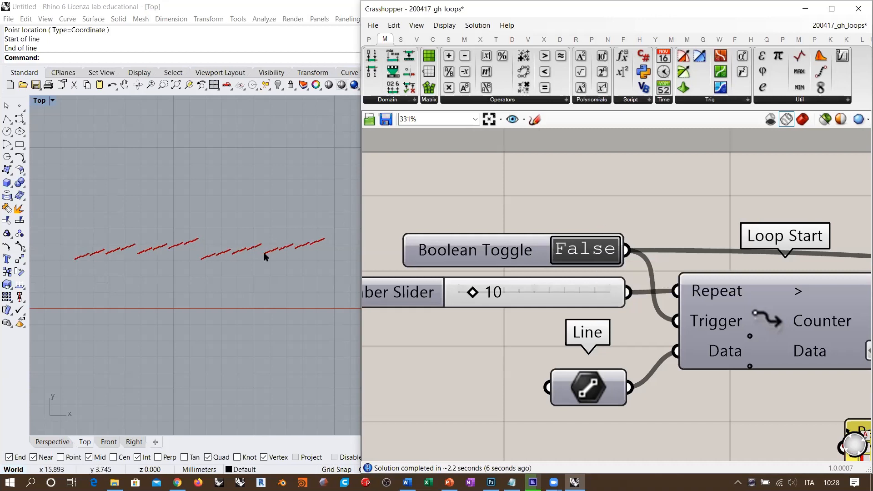
- Examine the shattered and rotated segments up close in the Top viewport and review the Shatter, Rotate and Loop End connections
scroll(235, 179, up, 3)
ctrl+right_drag(235, 179, 286, 379)
right_drag(275, 348, 273, 250)
scroll(282, 247, up, 5)
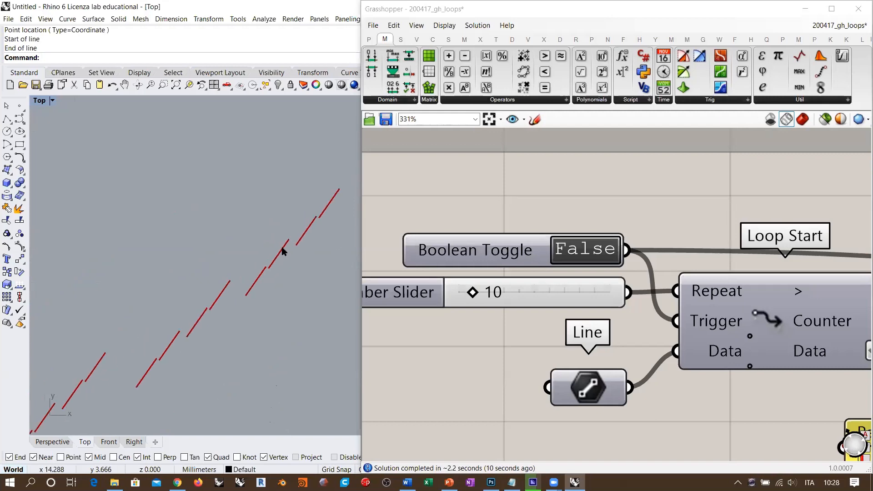
scroll(279, 250, down, 8)
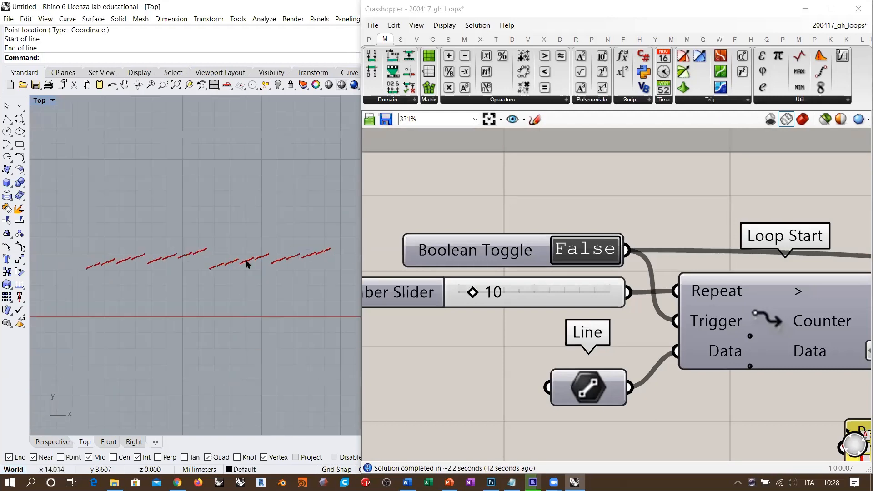
scroll(255, 265, up, 4)
right_drag(254, 266, 243, 262)
click(517, 195)
scroll(213, 264, down, 1)
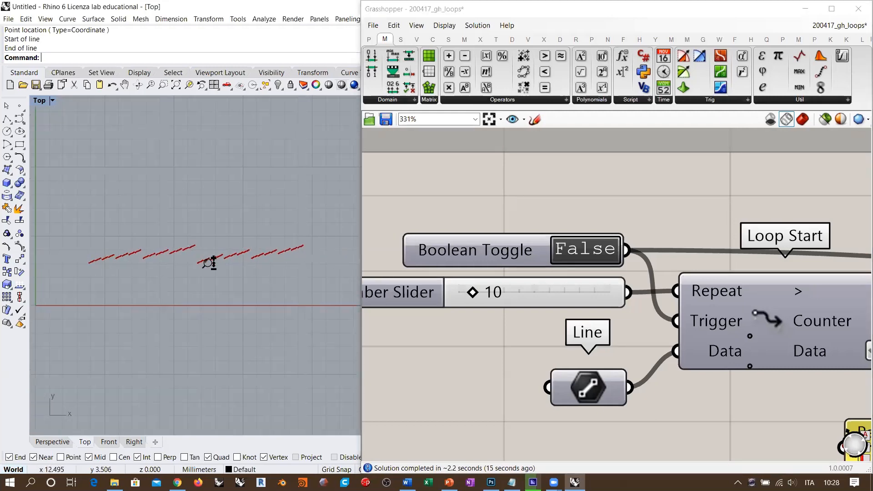
right_drag(618, 277, 509, 255)
scroll(511, 258, down, 5)
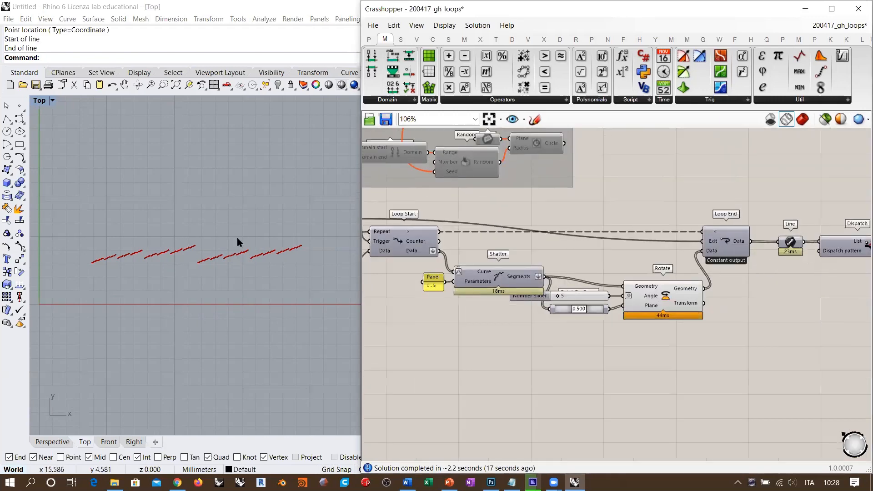
- Examine the data flow from Loop Start through Shatter, Rotate and Loop End to the Line parameter and Dispatch
right_drag(690, 287, 523, 302)
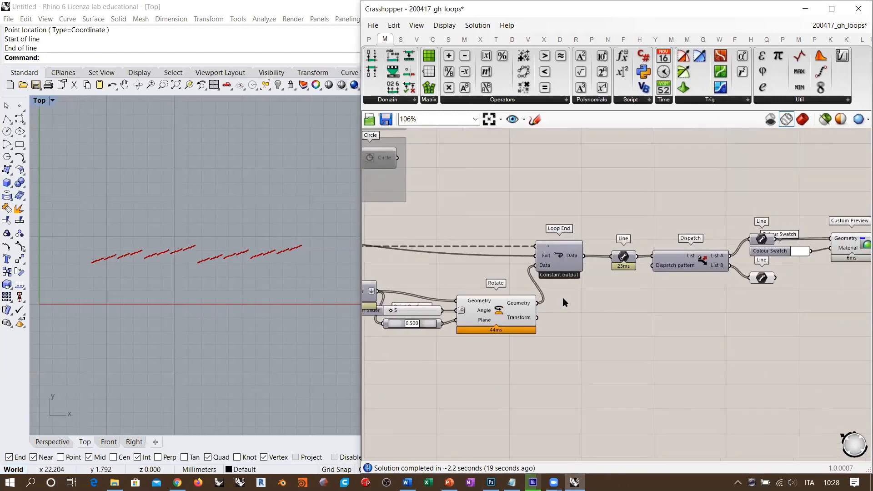
scroll(564, 299, up, 1)
scroll(698, 326, down, 2)
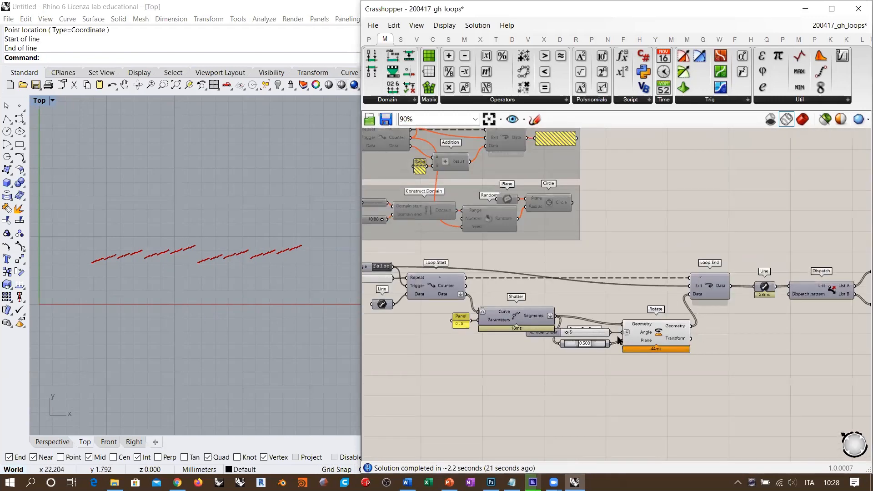
scroll(567, 276, up, 6)
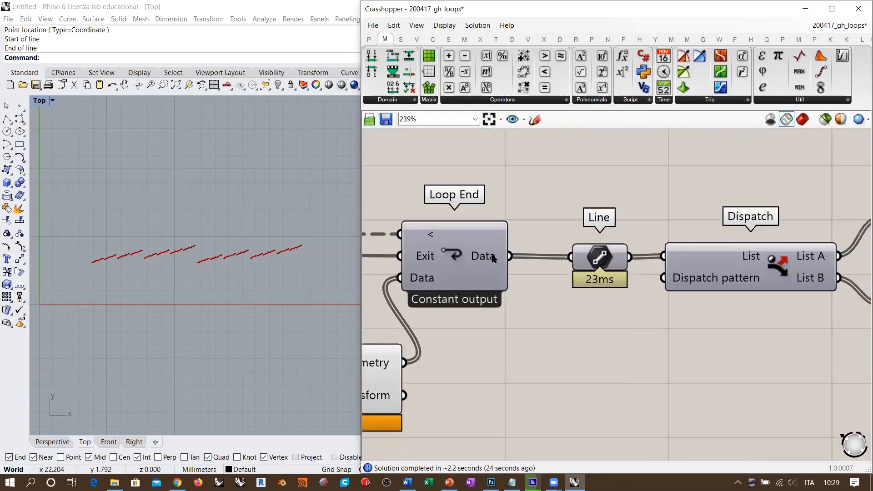
right_drag(551, 322, 576, 319)
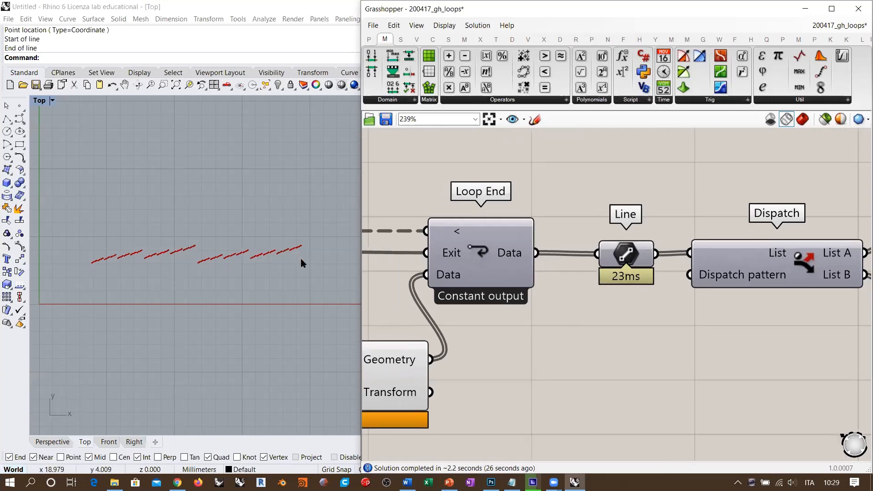
right_drag(502, 338, 625, 332)
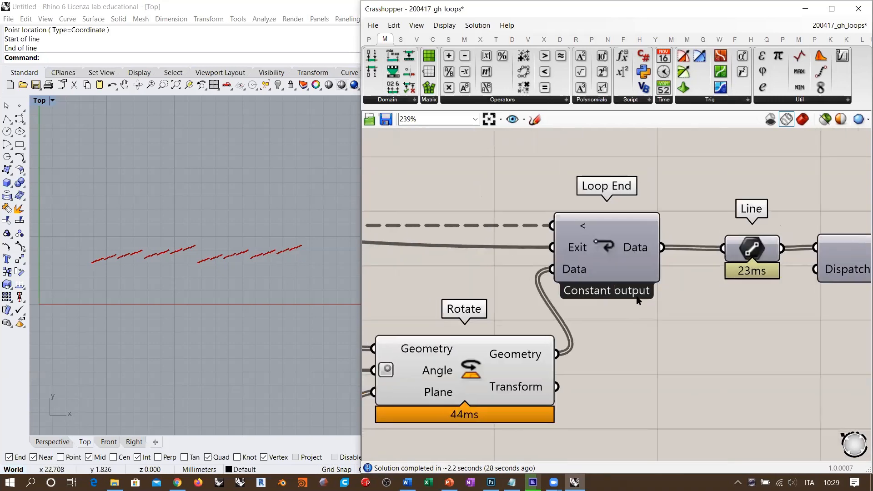
scroll(716, 304, down, 3)
right_drag(765, 284, 663, 272)
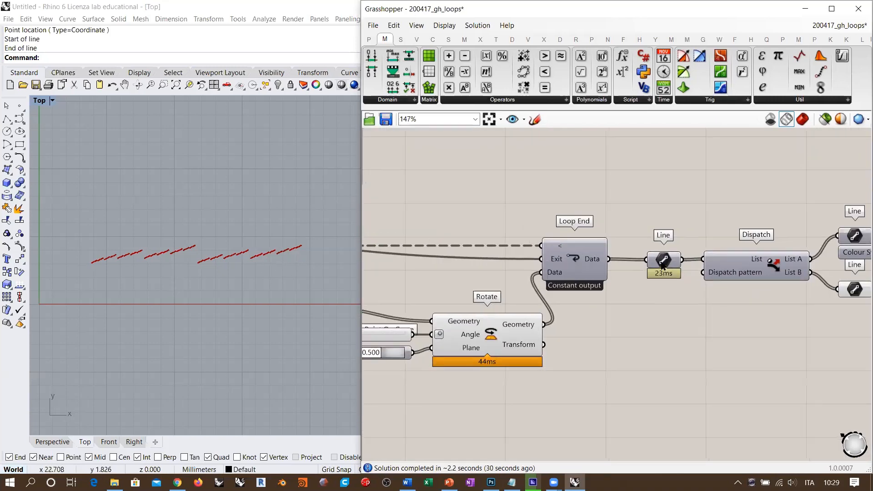
drag(660, 262, 653, 263)
click(673, 308)
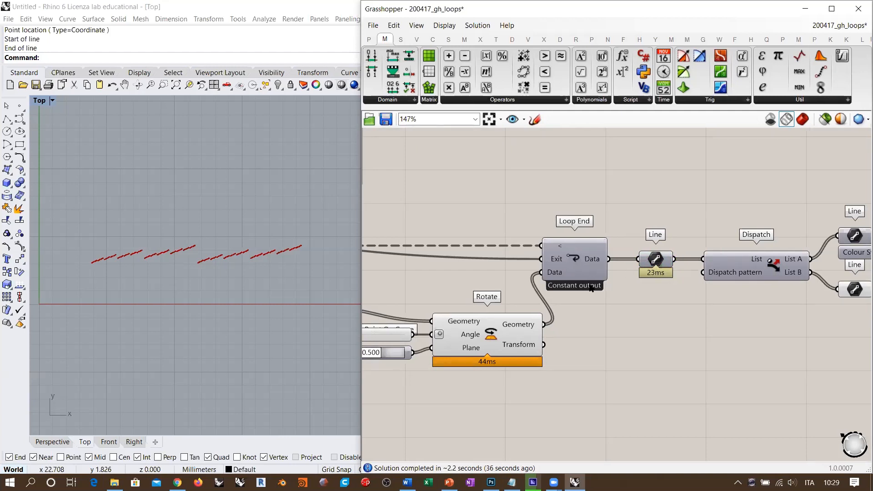
scroll(624, 309, down, 3)
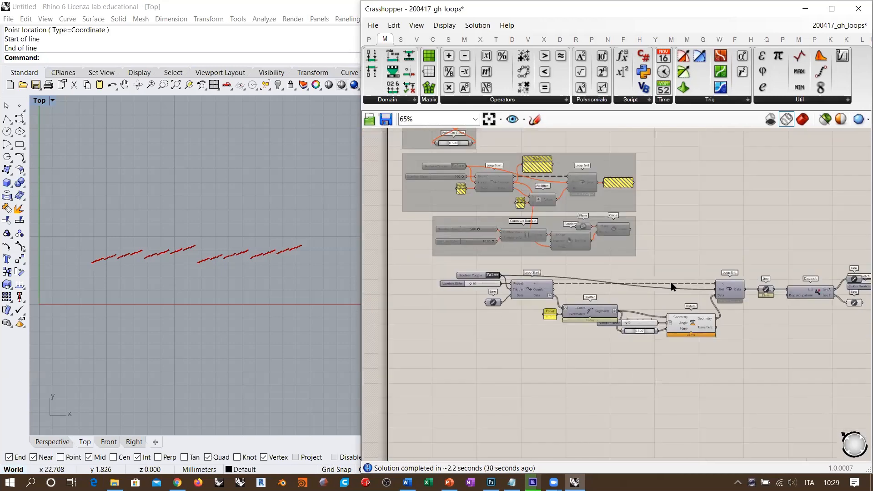
scroll(635, 291, up, 1)
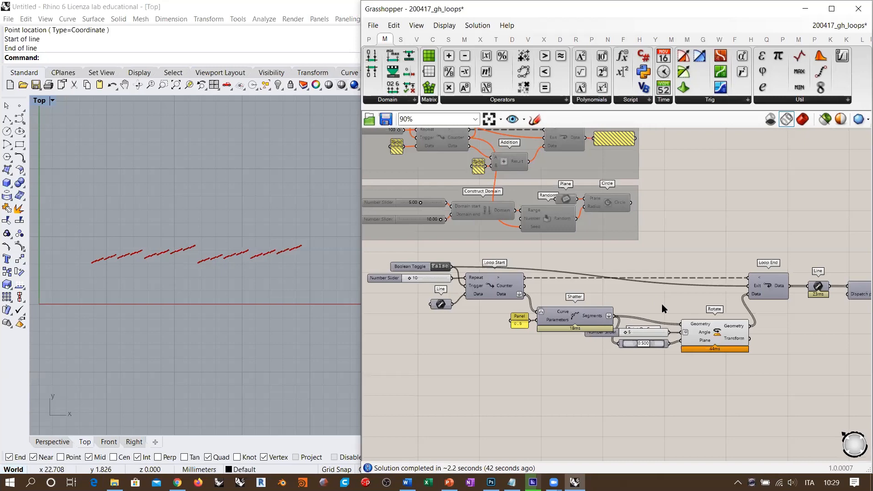
right_drag(791, 322, 758, 324)
right_drag(473, 294, 489, 295)
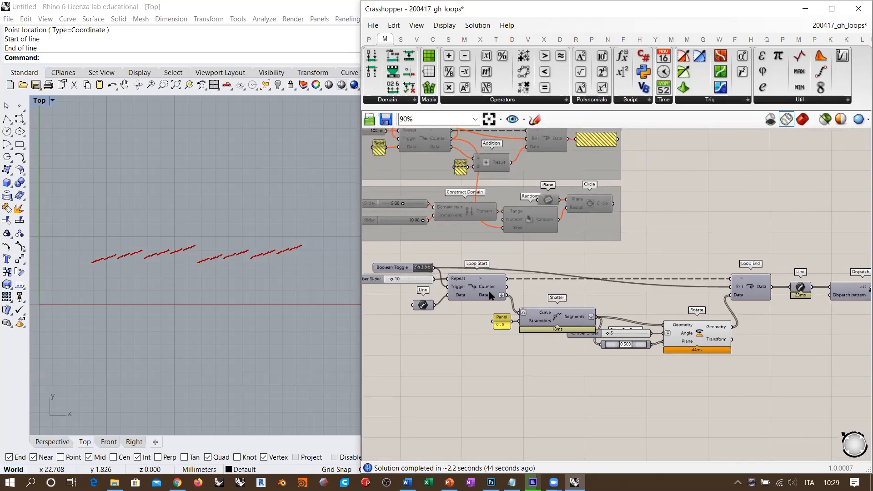
right_drag(666, 312, 527, 331)
scroll(616, 319, up, 5)
scroll(618, 323, down, 5)
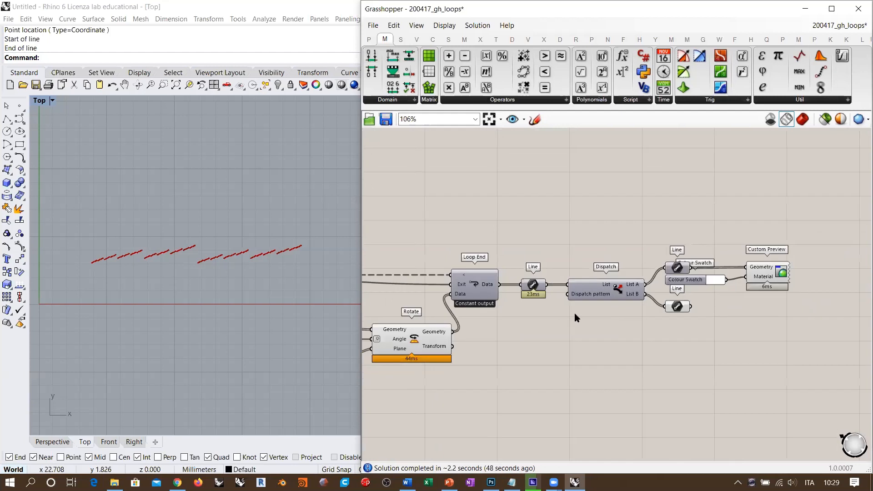
- Move the Line, Dispatch and preview components together away from Loop End to make room between Loop End and Line
drag(802, 340, 527, 227)
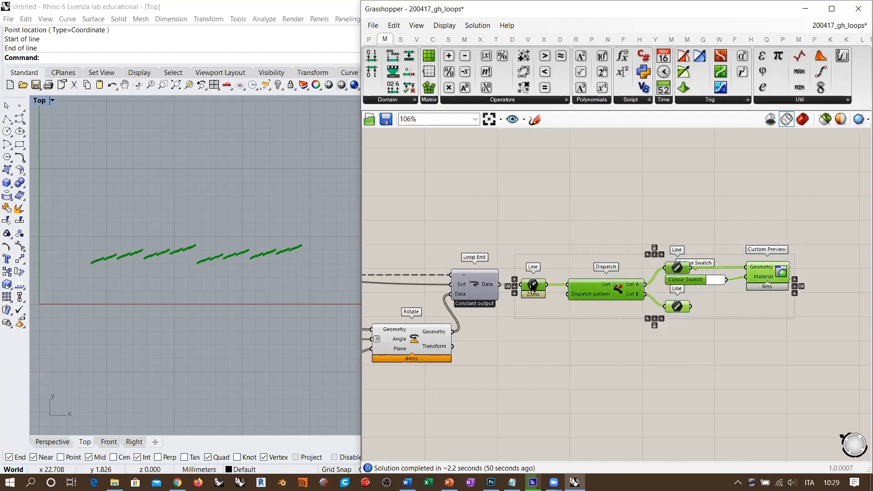
drag(533, 287, 611, 285)
click(574, 337)
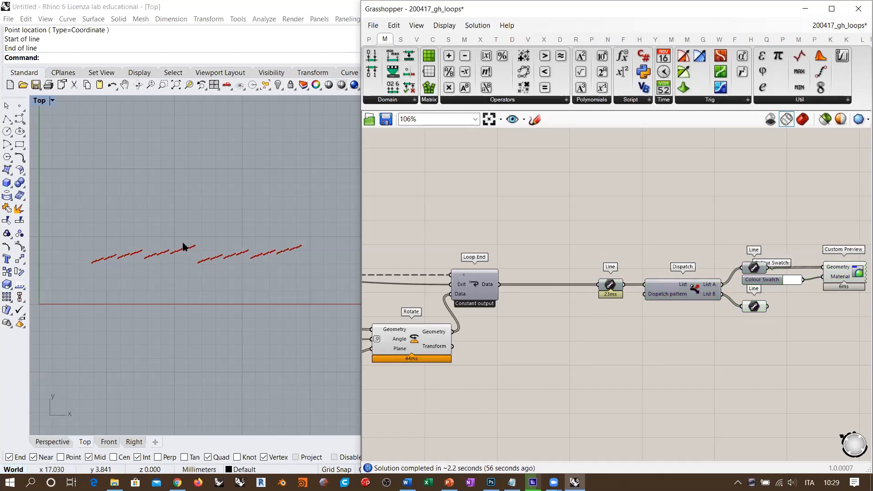
- Add a Data Recorder, wire it between Loop End's Data output and the Line parameter, and align it in the gap
double_click(545, 258)
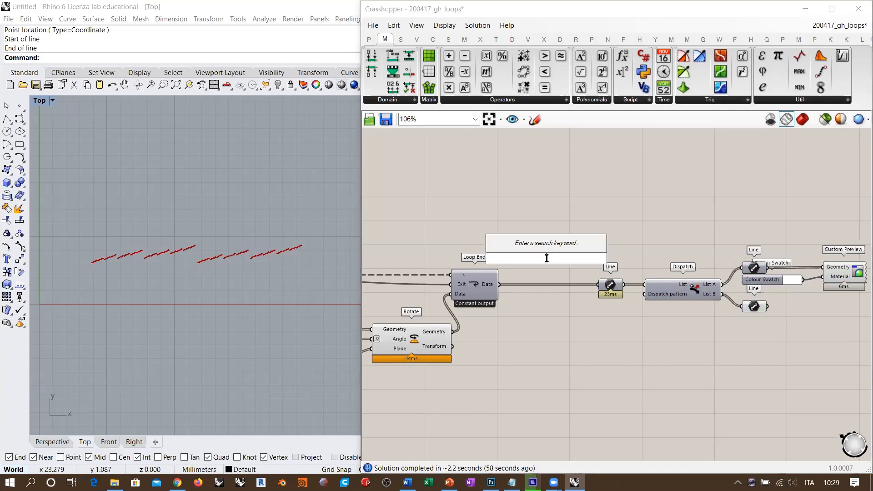
text(data re)
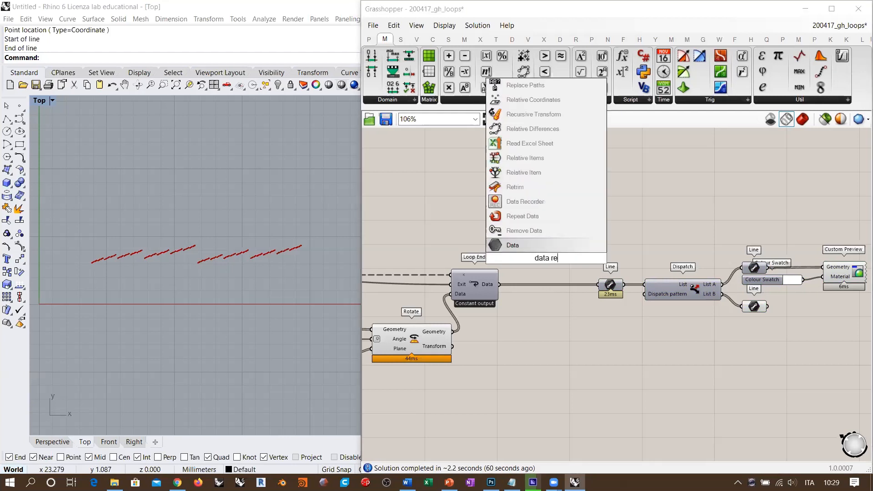
click(528, 200)
scroll(529, 279, up, 3)
drag(474, 293, 501, 256)
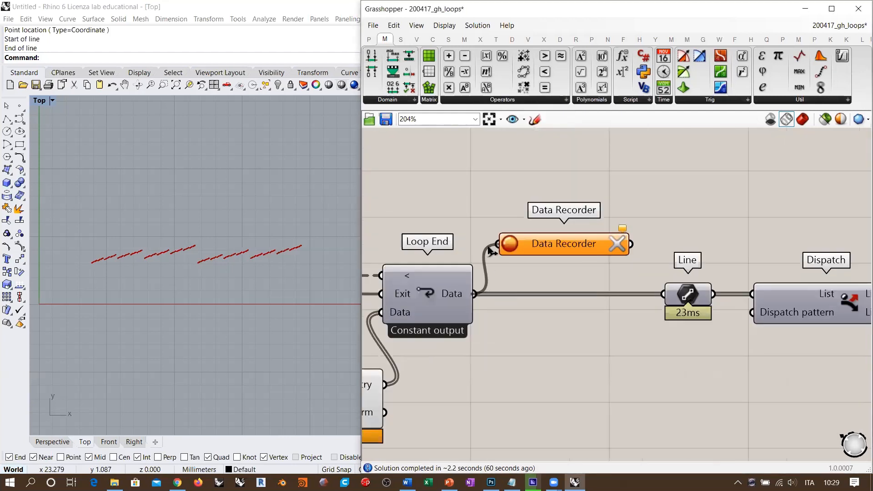
drag(635, 257, 663, 294)
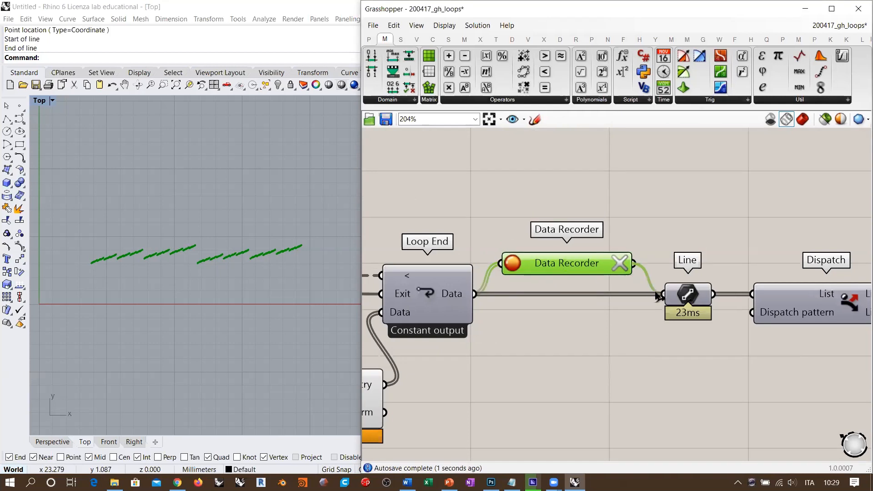
drag(565, 258, 568, 293)
click(597, 223)
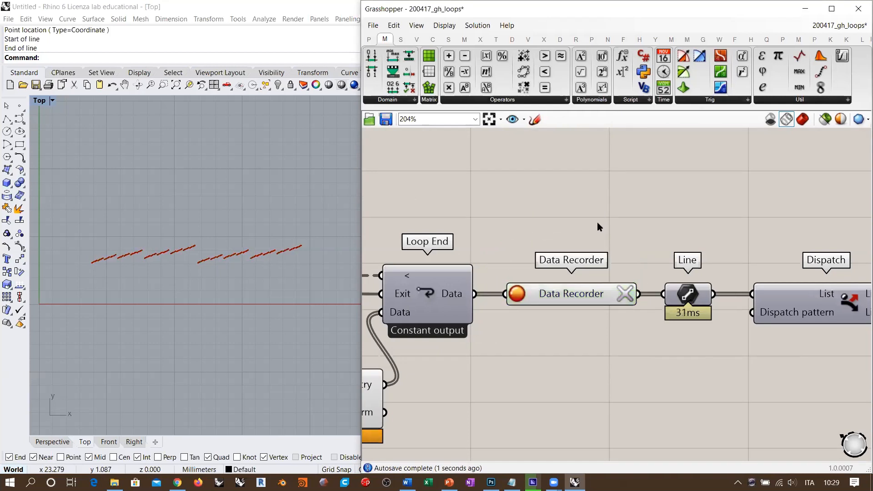
- Clear the recorded data from the Data Recorder
click(586, 295)
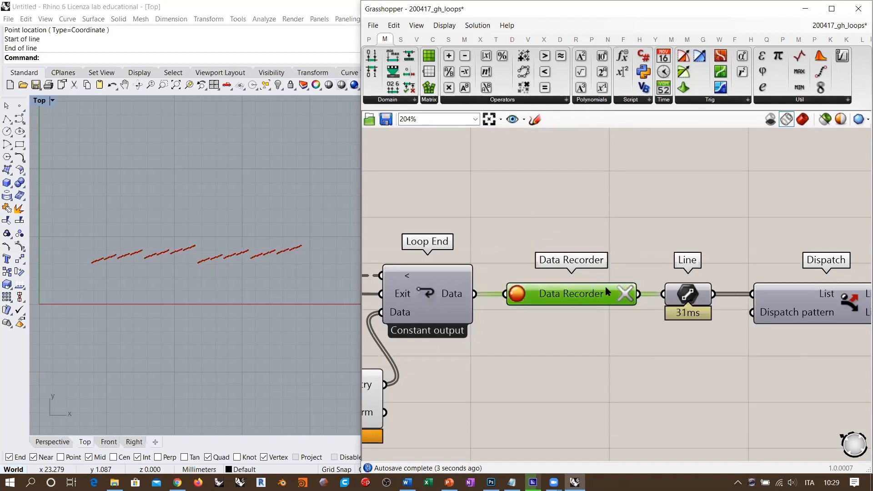
scroll(607, 291, down, 3)
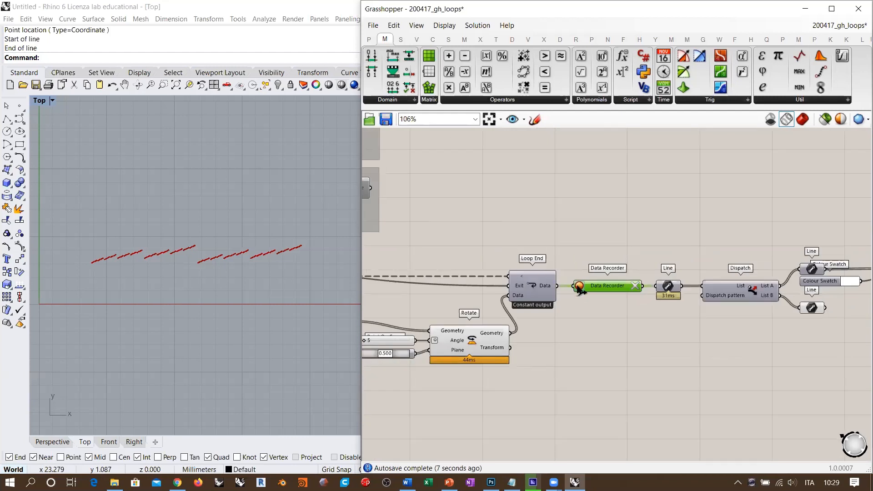
click(635, 287)
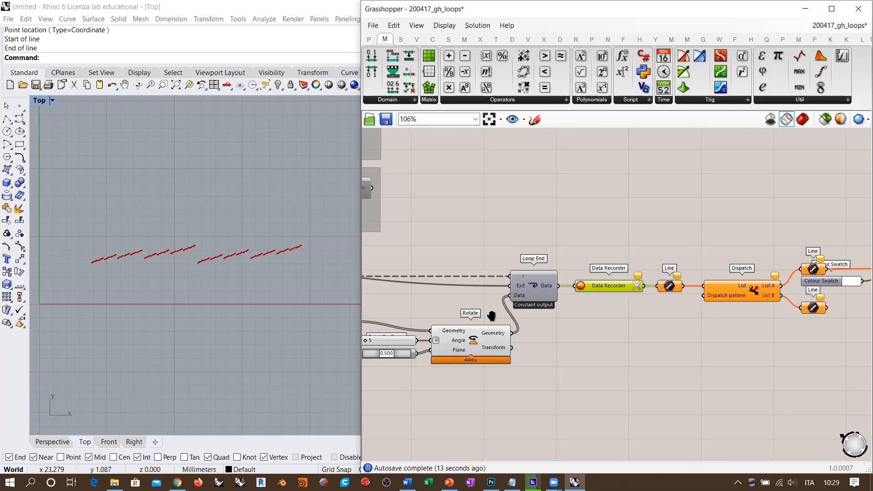
- Reset the loop by switching the Boolean Toggle feeding Loop Start to True
right_drag(609, 287, 808, 289)
right_drag(464, 289, 556, 289)
scroll(439, 269, up, 2)
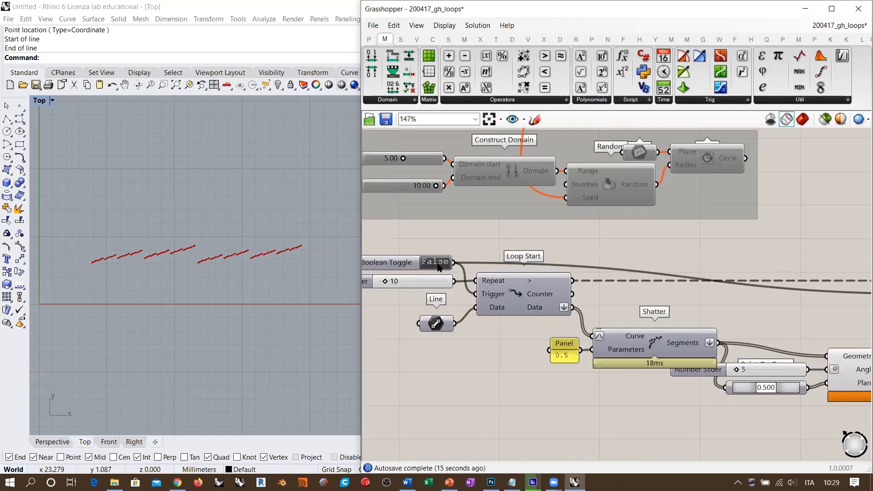
double_click(439, 266)
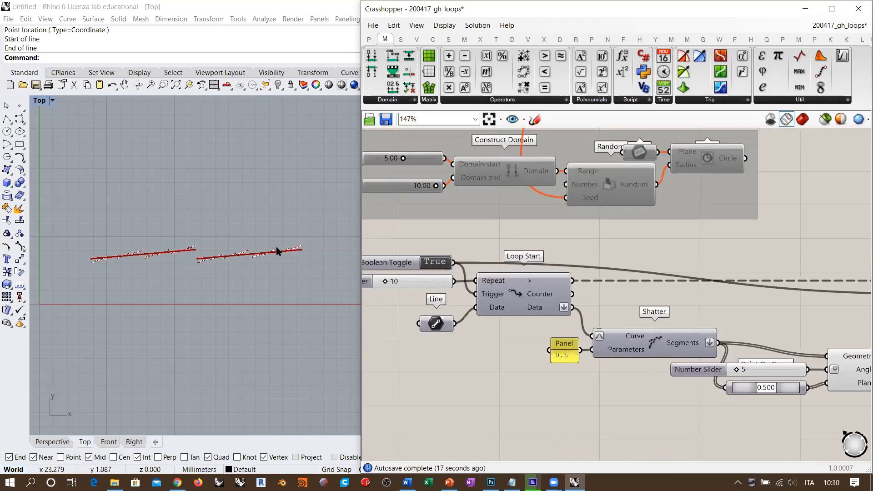
- Examine the branching line pattern in the Top viewport and the Dispatch and Custom Preview components at the end of the definition
scroll(218, 230, up, 3)
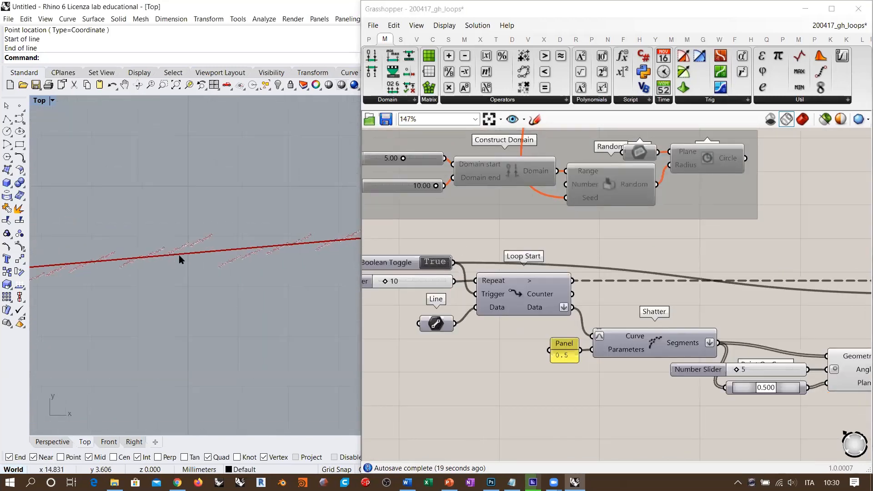
scroll(179, 255, down, 2)
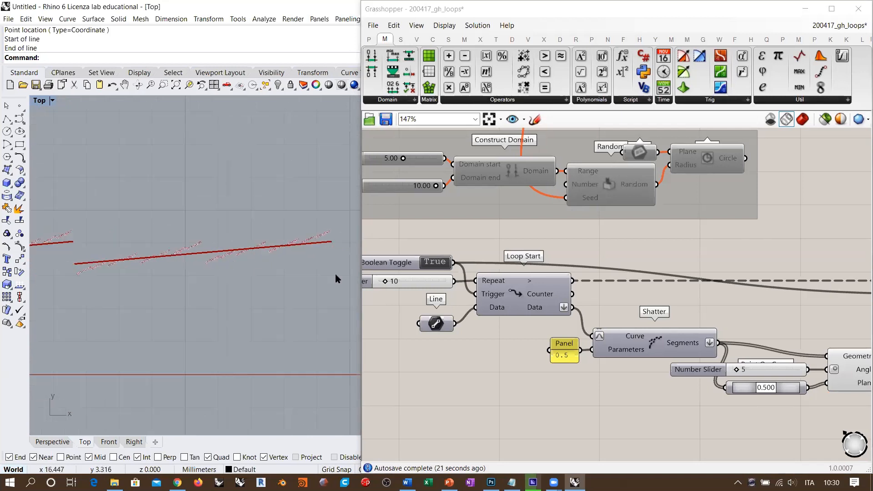
scroll(185, 257, down, 2)
right_drag(129, 249, 193, 254)
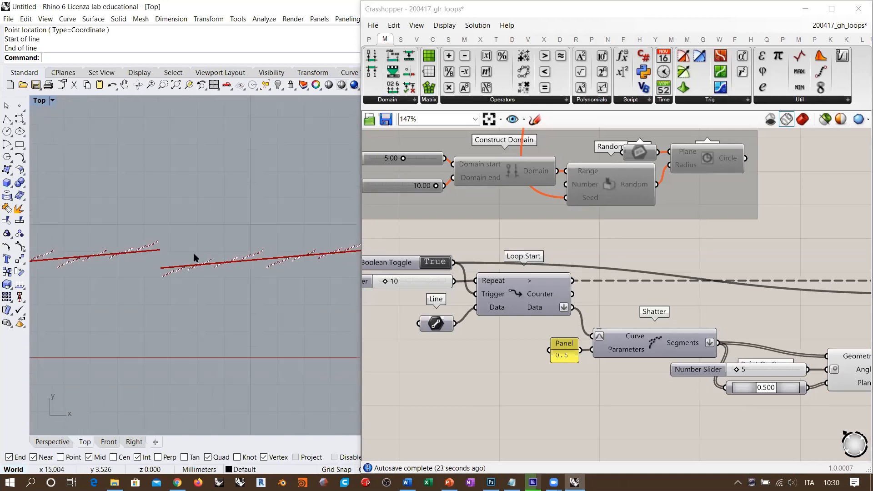
scroll(250, 263, down, 2)
scroll(682, 291, down, 3)
right_drag(828, 332, 510, 311)
scroll(791, 268, up, 2)
right_drag(803, 267, 639, 280)
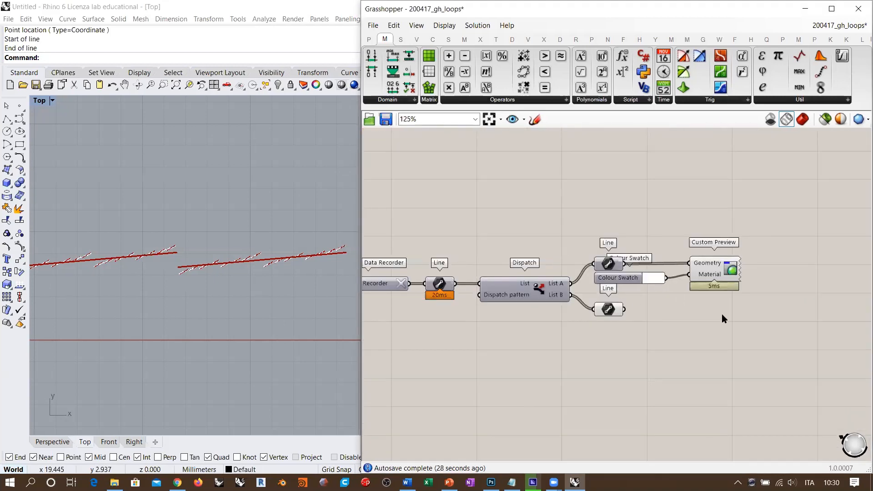
- Turn off the Custom Preview's white display and preview the recorded lines from the Line component feeding Dispatch
click(707, 264)
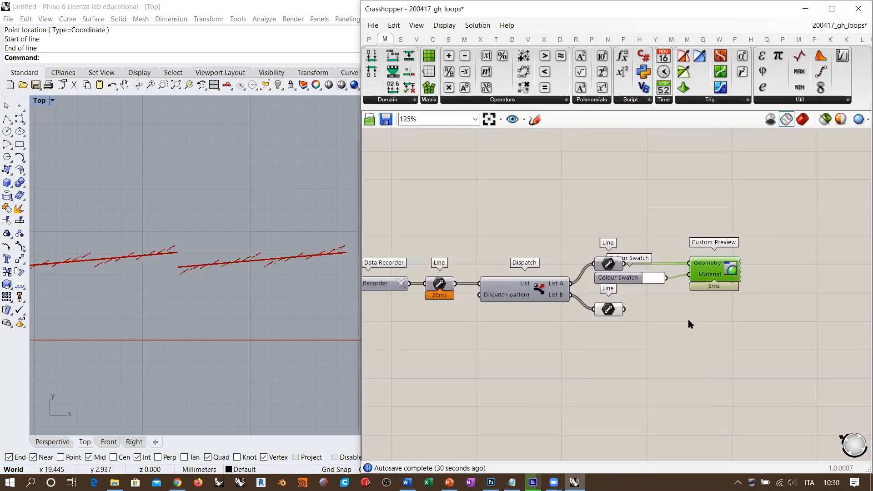
click(608, 310)
click(578, 314)
click(439, 284)
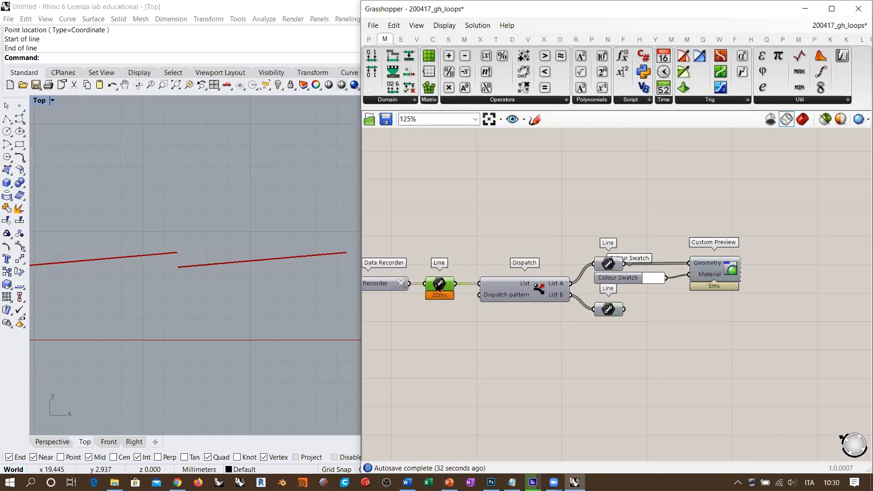
click(482, 234)
scroll(238, 266, up, 3)
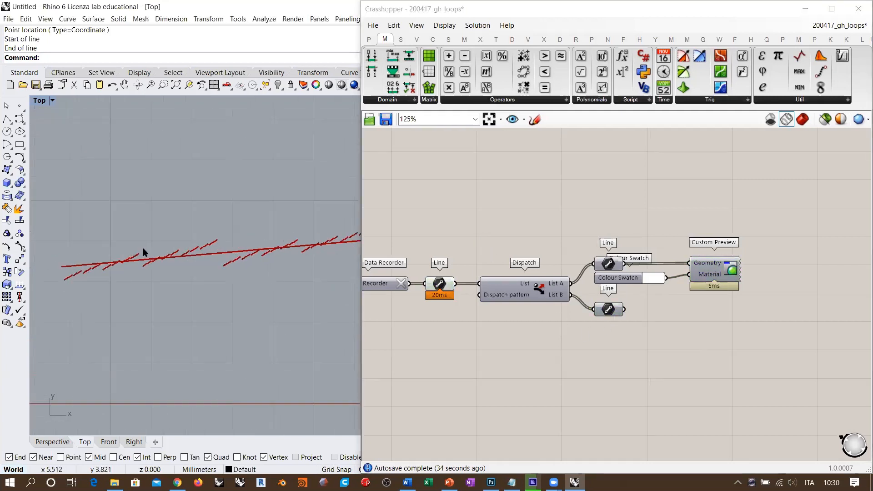
right_drag(257, 291, 148, 275)
scroll(148, 276, down, 8)
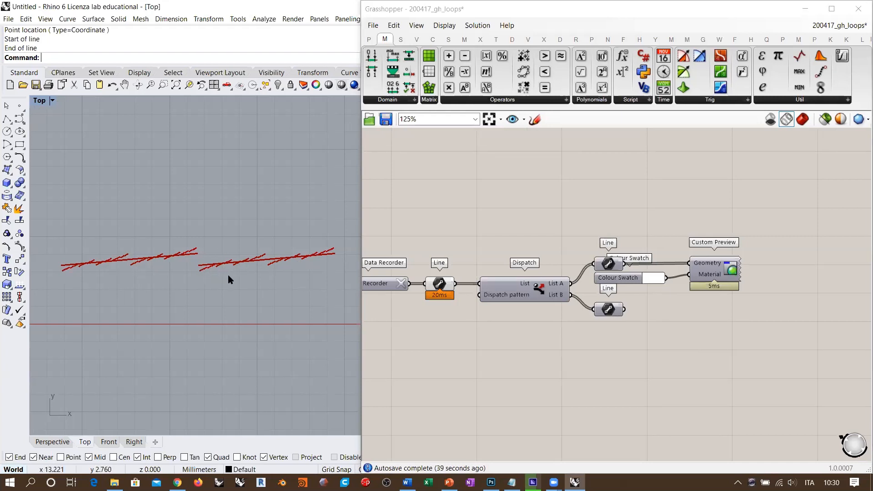
- Reset the loop by cycling the Boolean Toggle to False and back to True and clearing the Data Recorder's stored data
right_drag(528, 302, 725, 293)
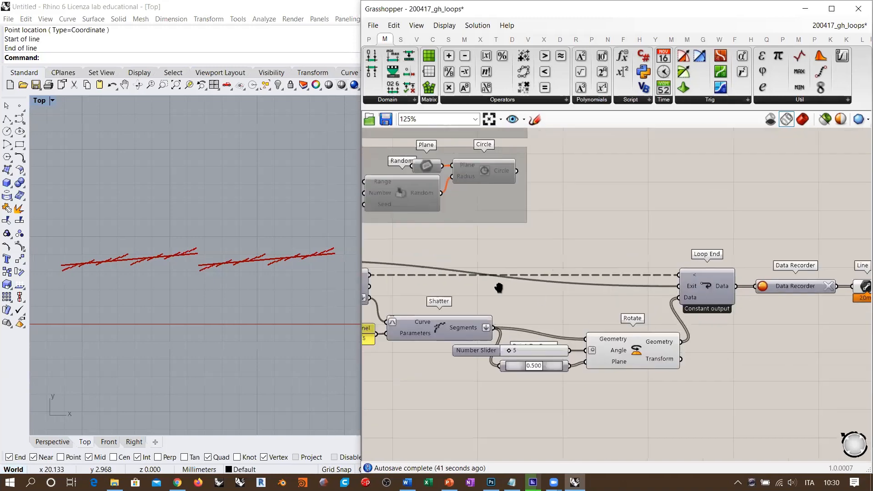
right_drag(499, 288, 683, 286)
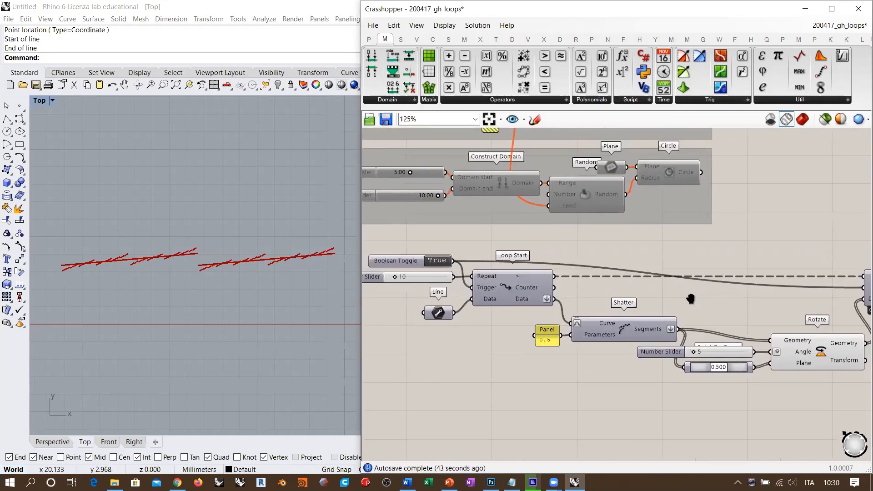
scroll(427, 266, up, 4)
double_click(427, 263)
scroll(428, 266, down, 4)
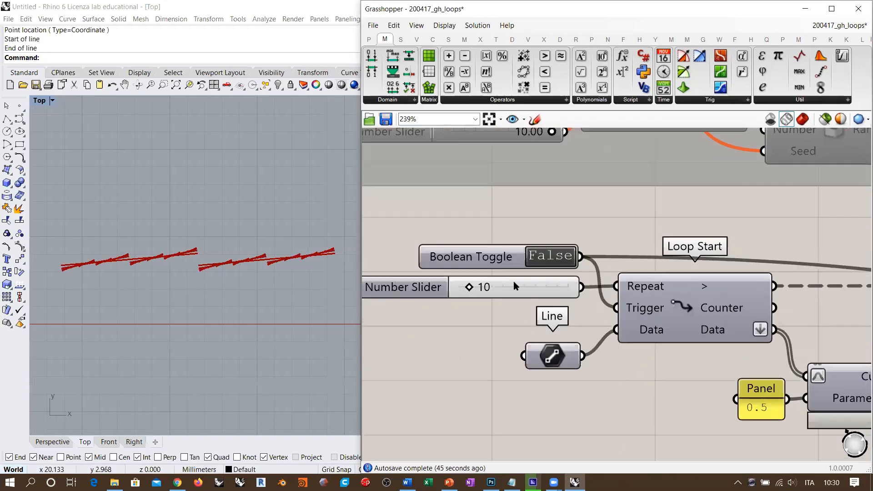
right_drag(572, 259, 469, 254)
scroll(468, 254, down, 2)
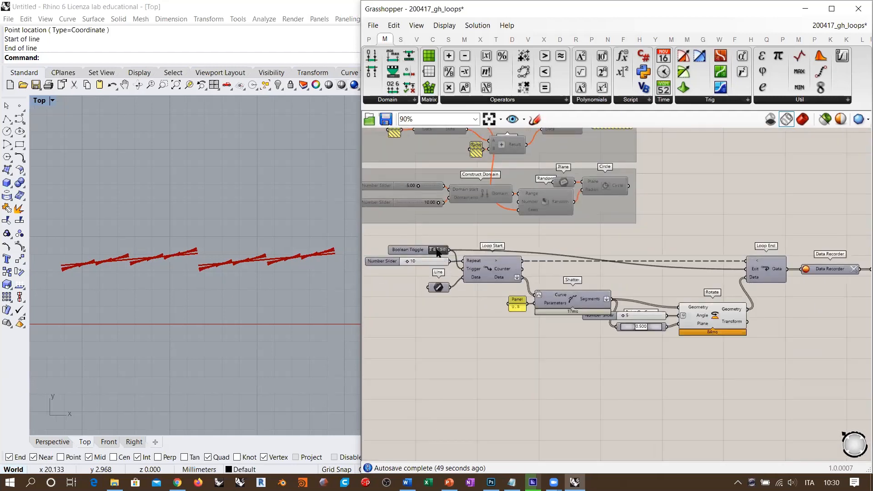
click(853, 271)
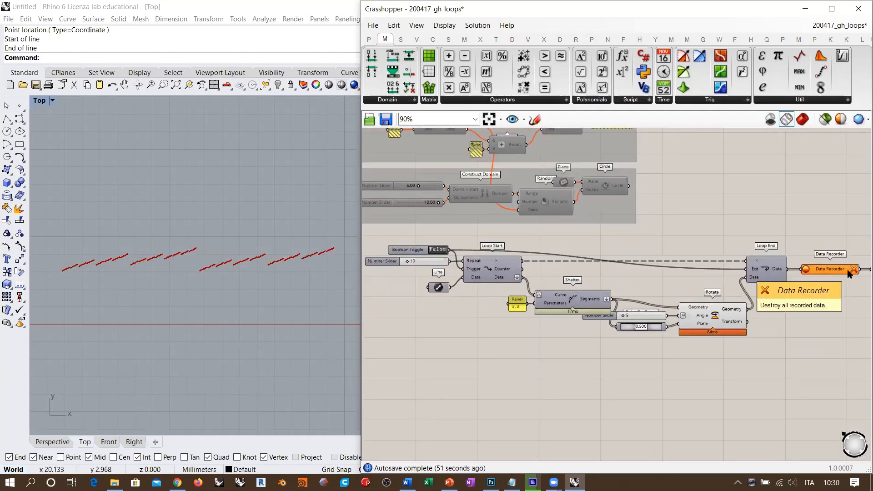
double_click(436, 250)
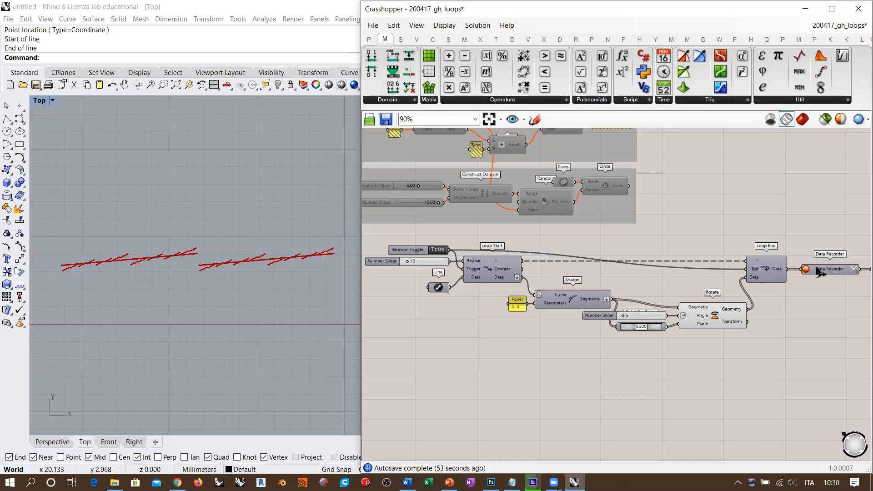
click(854, 269)
- Set the Loop Start Repeat slider to 15 and switch the Boolean Toggle to False to run the loop
scroll(455, 280, up, 3)
scroll(455, 279, up, 2)
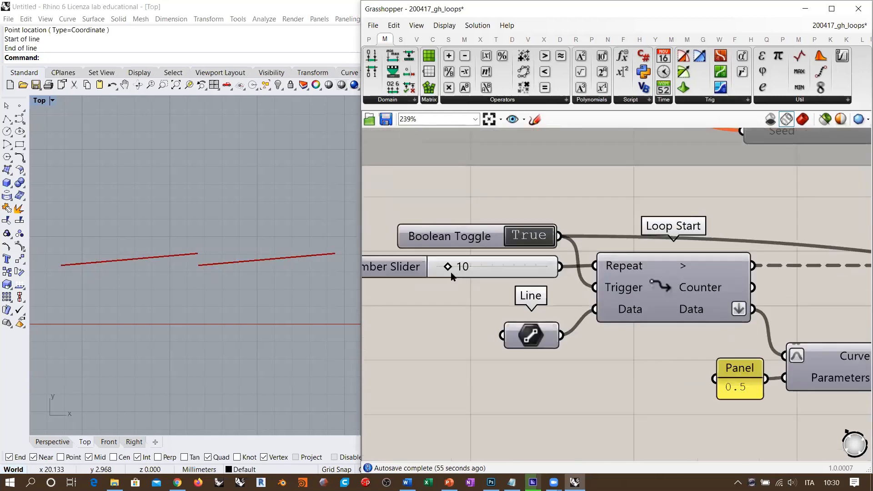
double_click(465, 267)
text(15)
key(Return)
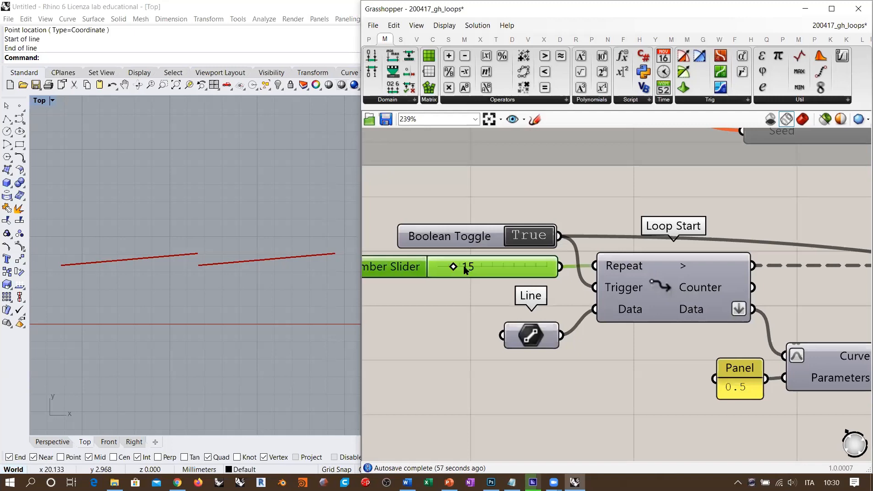
scroll(459, 250, down, 4)
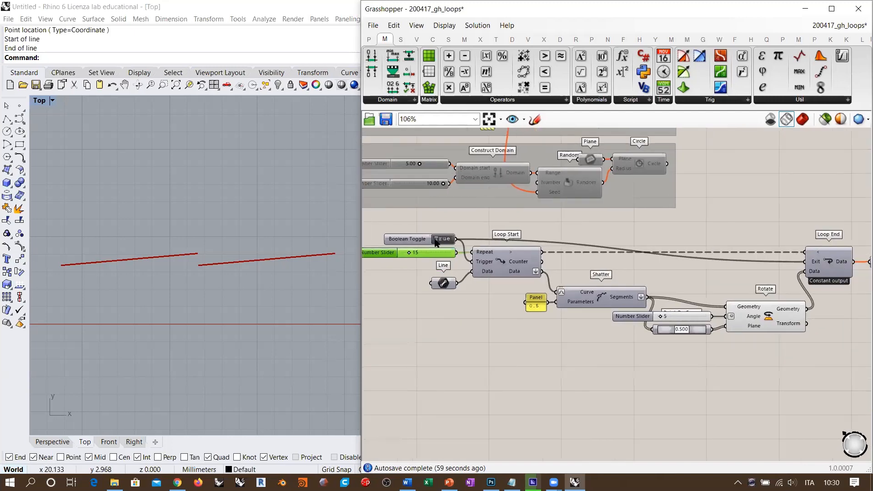
double_click(441, 240)
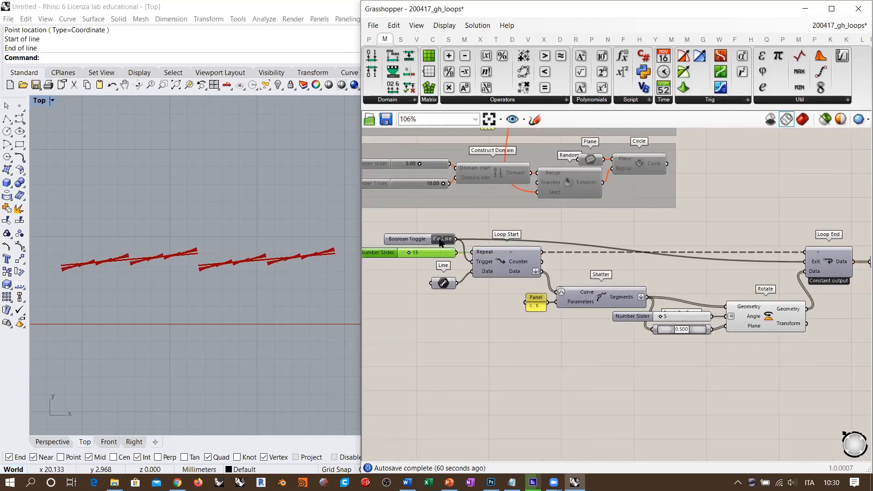
- Inspect the finest branches of the generated line pattern up close in the Top viewport and return to the overall view
click(326, 206)
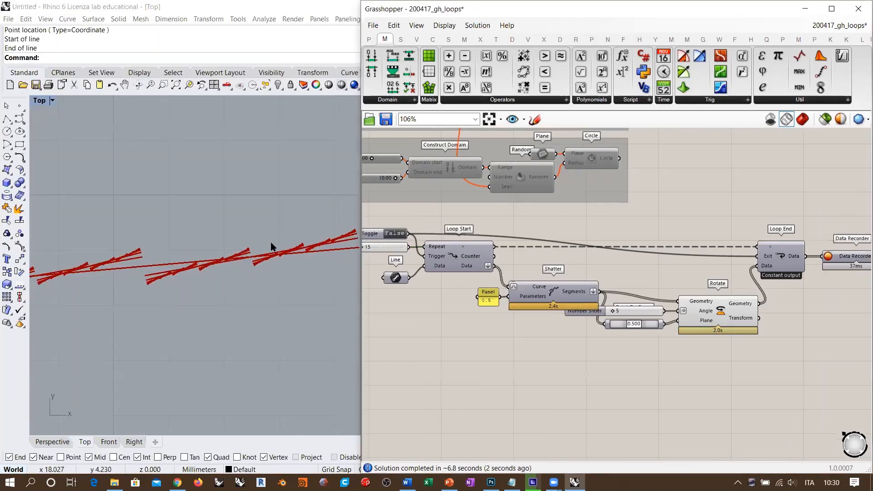
right_drag(271, 244, 221, 248)
scroll(221, 249, up, 14)
scroll(286, 243, up, 14)
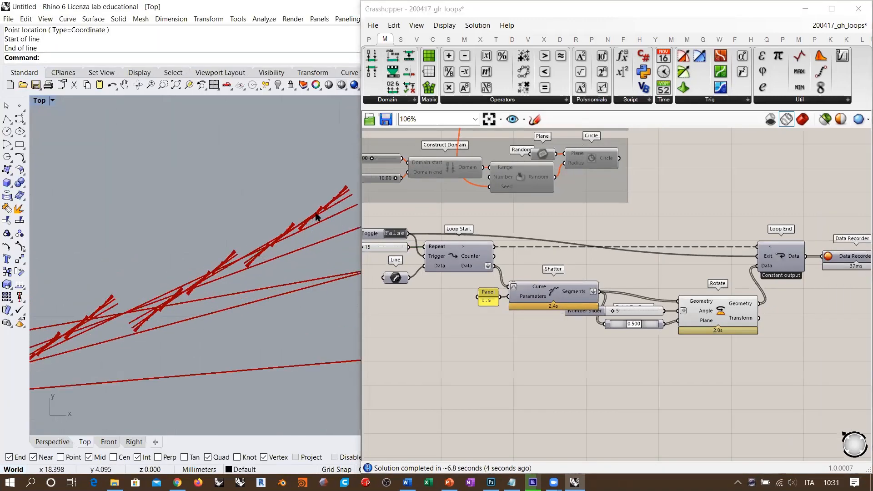
scroll(249, 243, up, 16)
scroll(279, 280, up, 6)
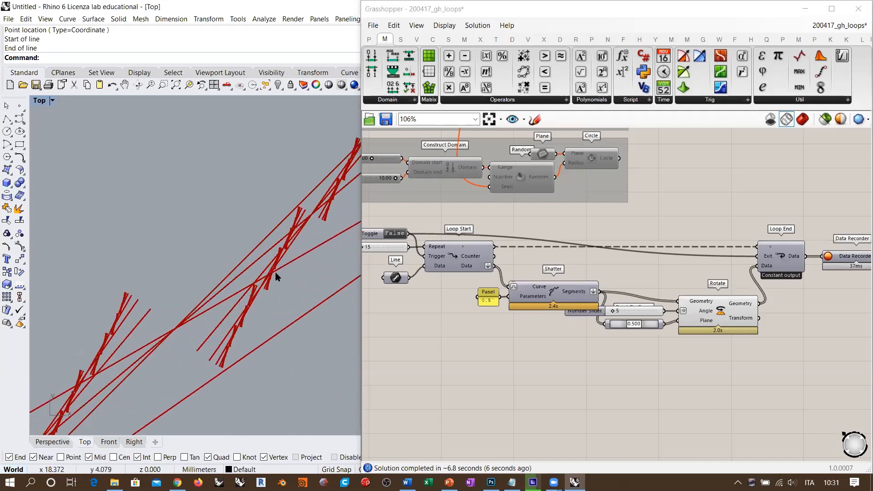
scroll(258, 339, up, 6)
scroll(226, 308, up, 8)
scroll(227, 300, down, 10)
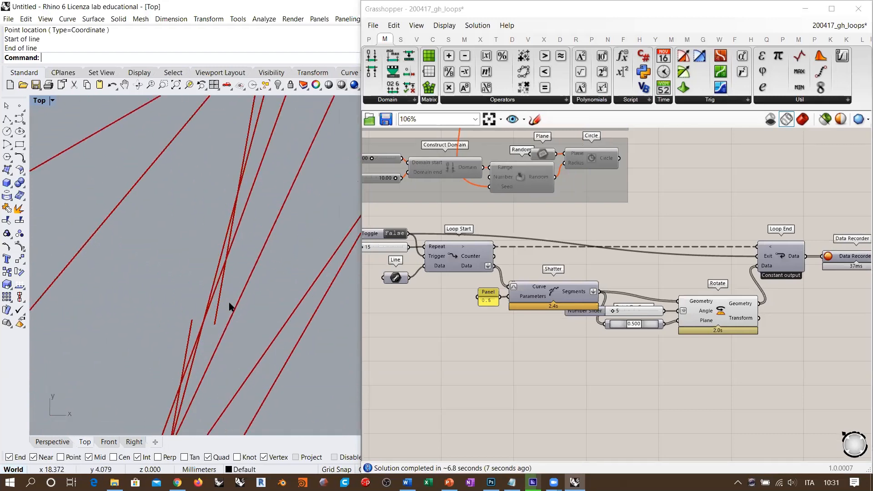
scroll(230, 290, down, 10)
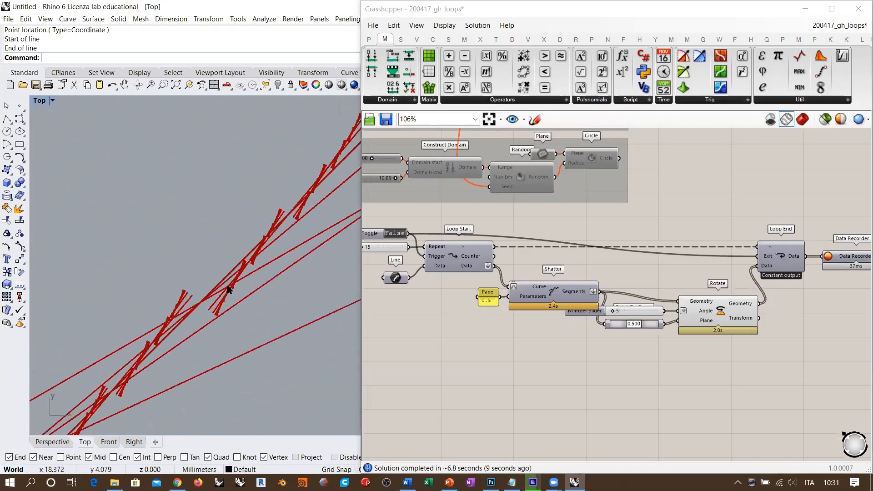
scroll(234, 260, down, 8)
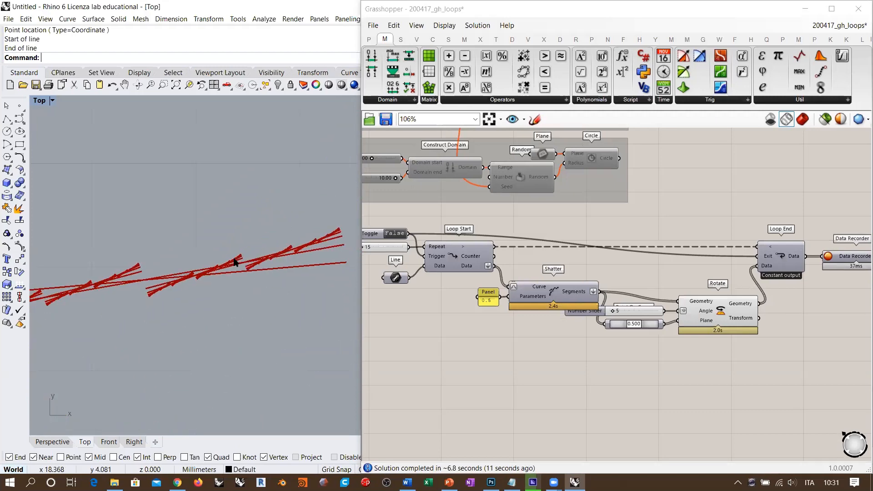
right_drag(234, 259, 289, 280)
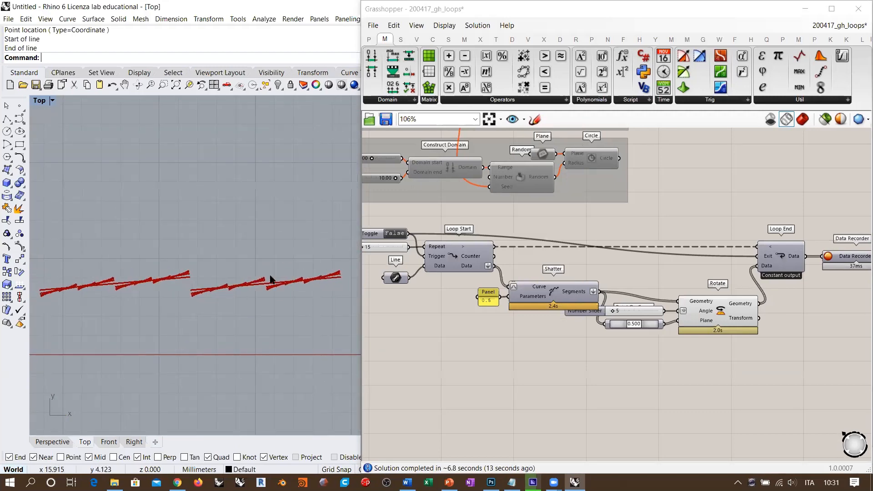
scroll(271, 278, down, 4)
- Delete the Data Recorder between Loop End and the Line component
right_drag(783, 290, 603, 282)
right_drag(706, 267, 616, 263)
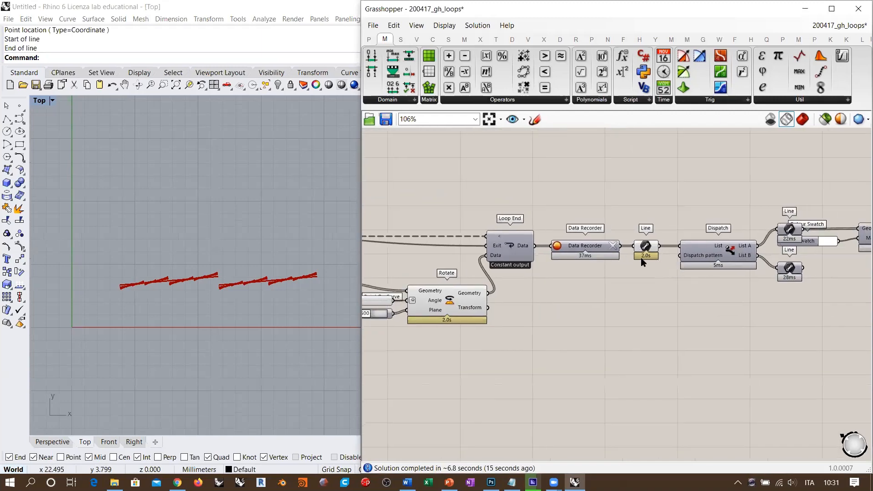
click(598, 249)
key(Delete)
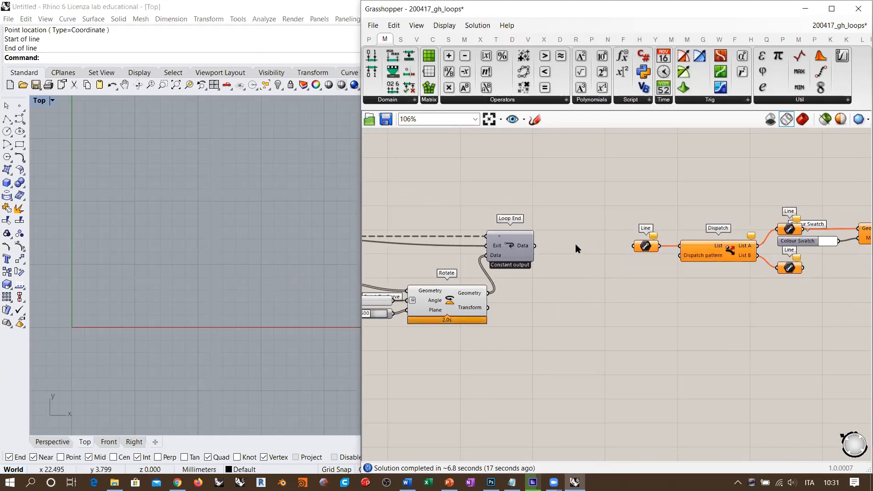
- Enable the Record data option on the Loop End component
scroll(502, 258, up, 5)
right_click(526, 226)
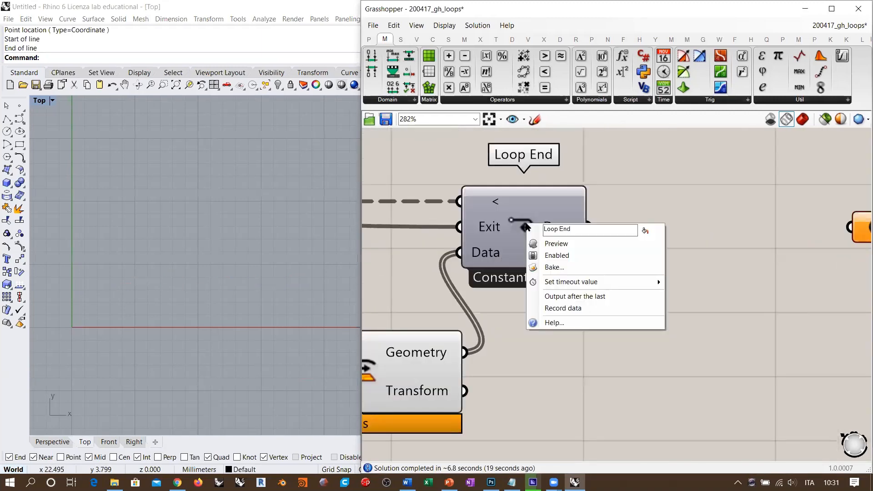
click(560, 309)
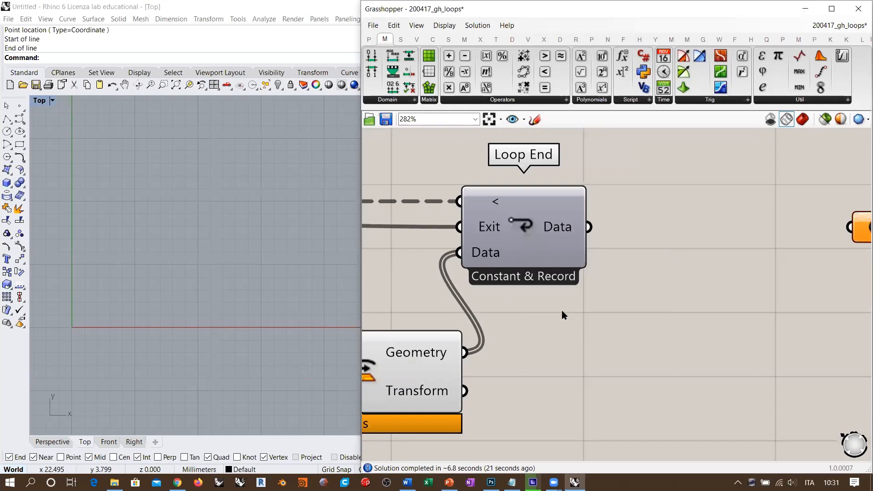
- Place another Line component beside Loop End and feed it from Loop End's Data output
right_drag(729, 250, 634, 255)
scroll(635, 255, down, 3)
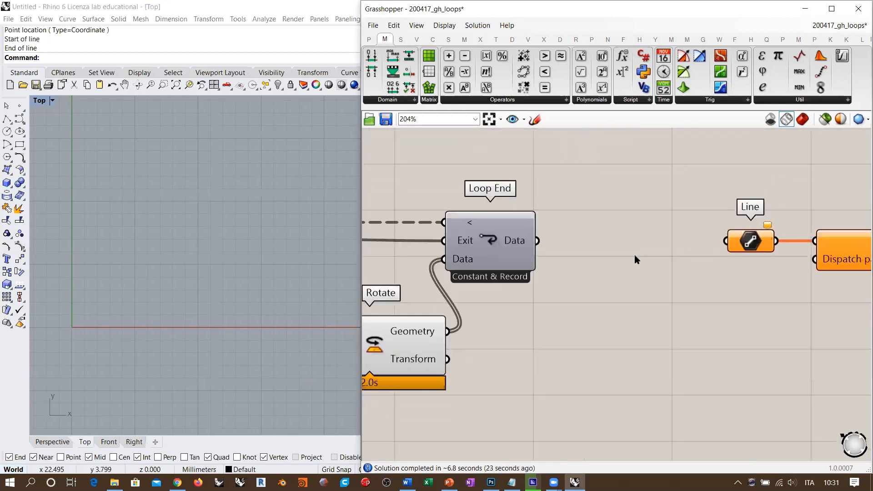
alt+drag(720, 248, 616, 245)
click(634, 268)
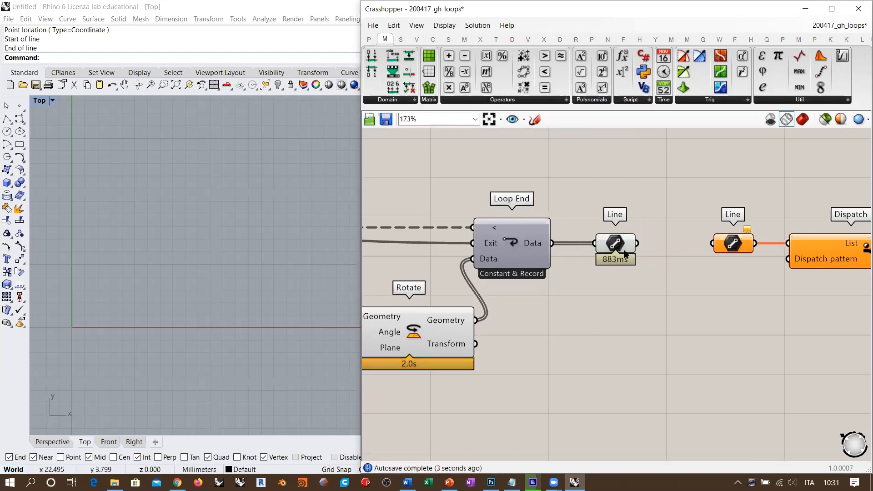
- Review the loop definition from the Boolean Toggle onward and inspect the contents of Loop End's Data output
scroll(615, 248, up, 3)
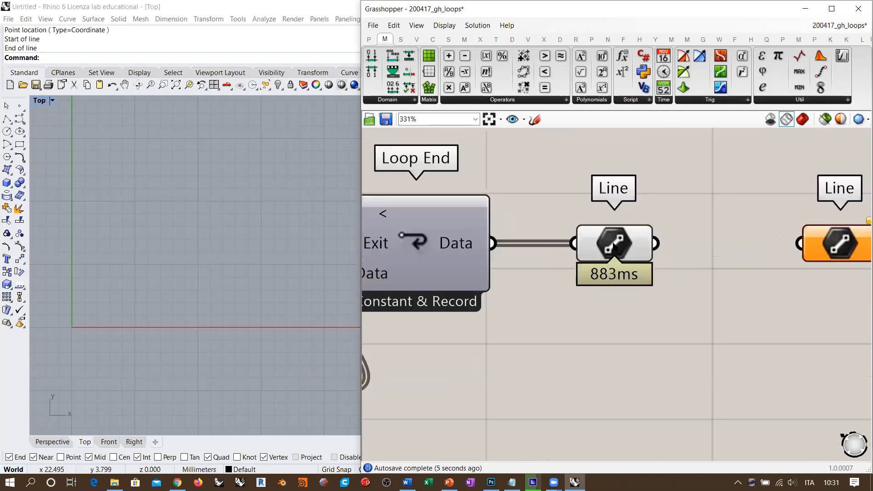
scroll(613, 247, up, 1)
scroll(732, 267, down, 8)
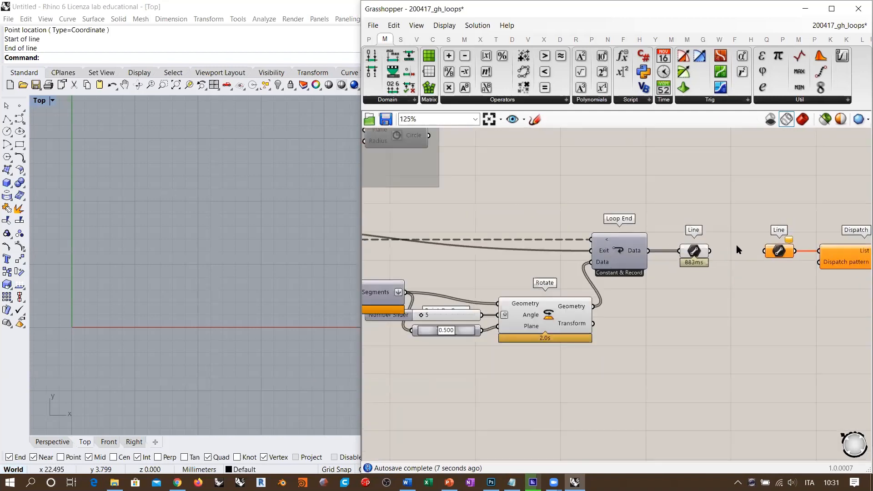
scroll(485, 248, up, 4)
scroll(482, 246, down, 3)
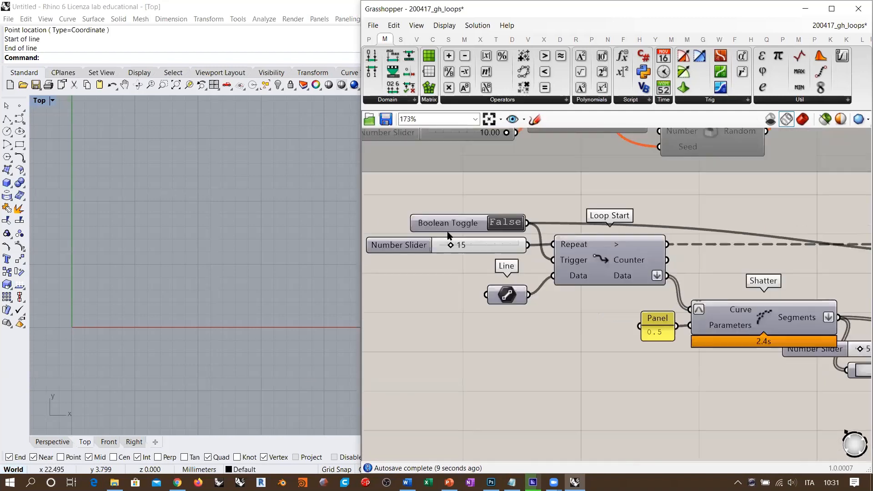
right_drag(785, 284, 554, 263)
mouse_move(726, 232)
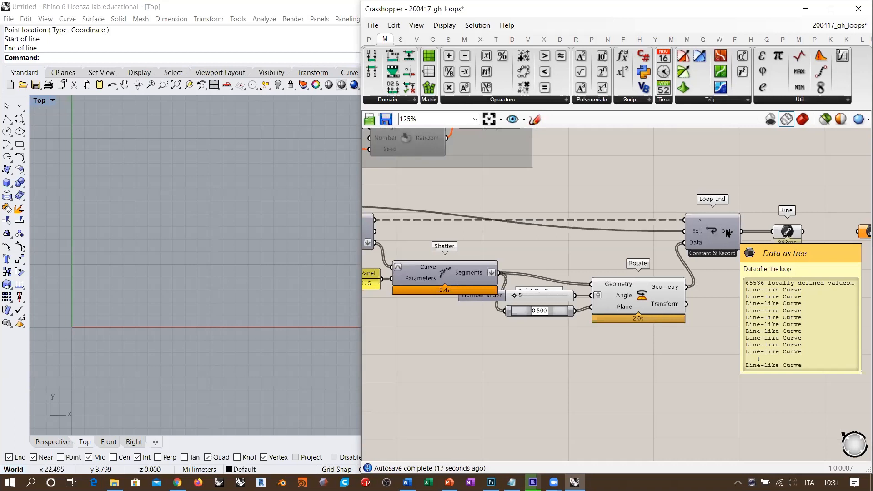
- Move the Rotate component with its angle slider and Point On Curve slightly lower, clear of Loop End
right_drag(416, 246, 577, 255)
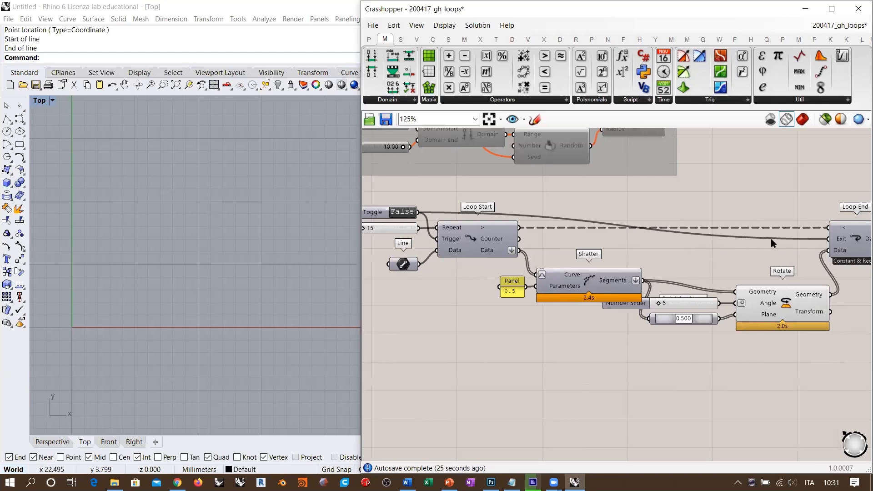
drag(778, 350, 711, 307)
drag(782, 304, 768, 320)
click(733, 267)
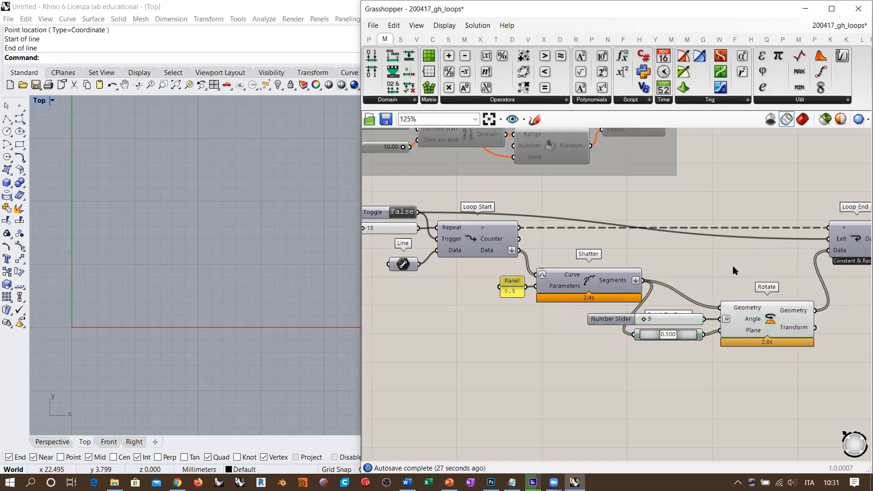
- Set the Number Slider feeding Loop Start's Repeat input to 10
right_drag(388, 216, 538, 247)
scroll(538, 252, up, 5)
double_click(536, 272)
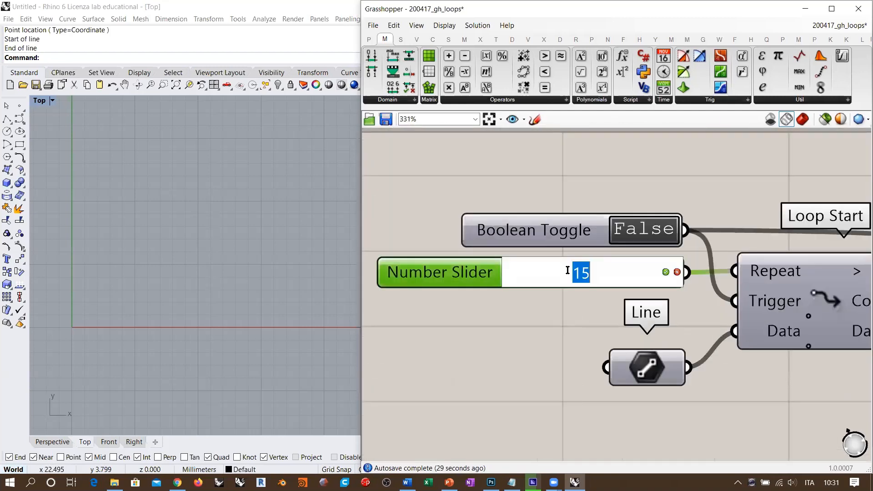
text(10)
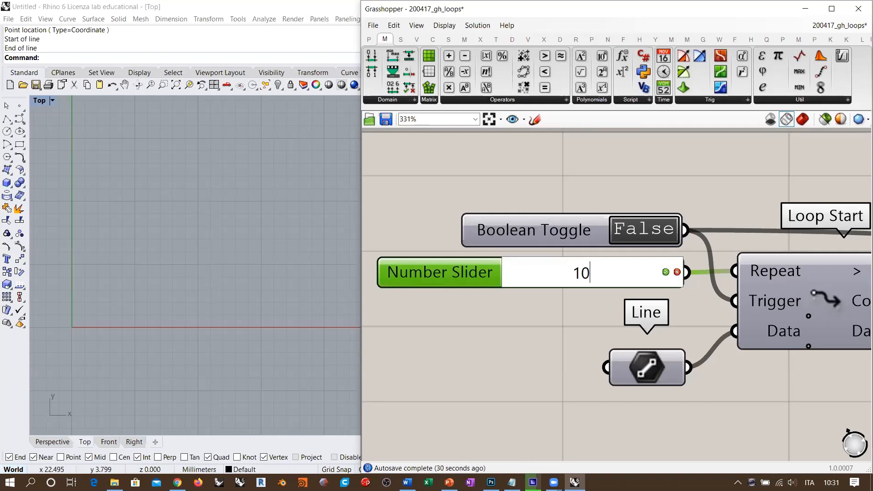
key(Return)
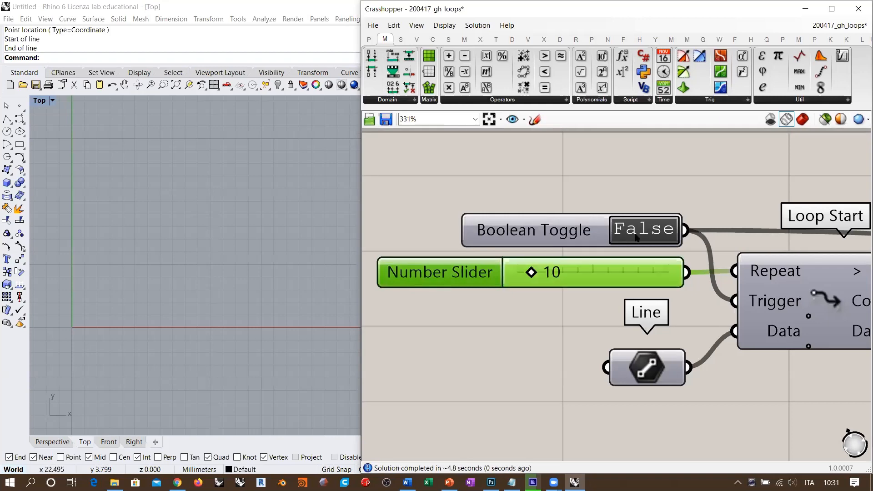
- Reset and rerun the loop by switching the Boolean Toggle to True and back to False
double_click(648, 237)
right_drag(560, 244, 473, 223)
scroll(473, 222, down, 5)
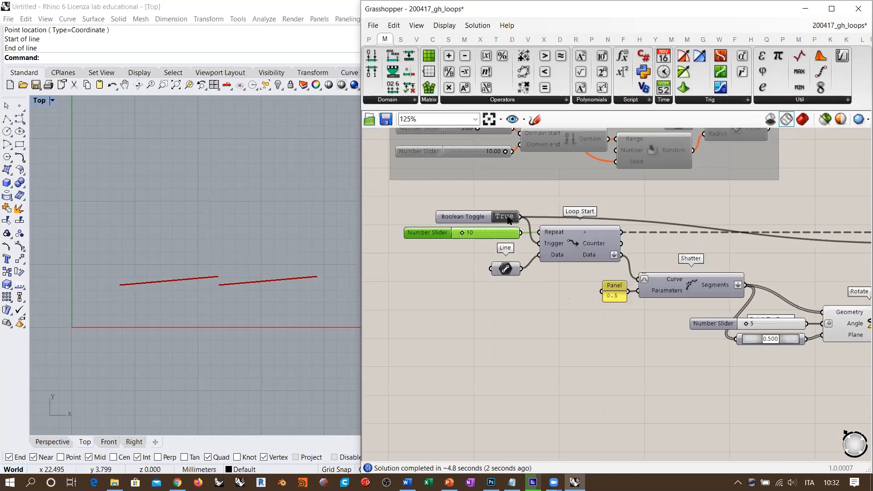
double_click(509, 218)
- Examine the branching lines in the Top viewport, the recording Loop End component and the contents of Loop Start's Data output
scroll(272, 284, up, 10)
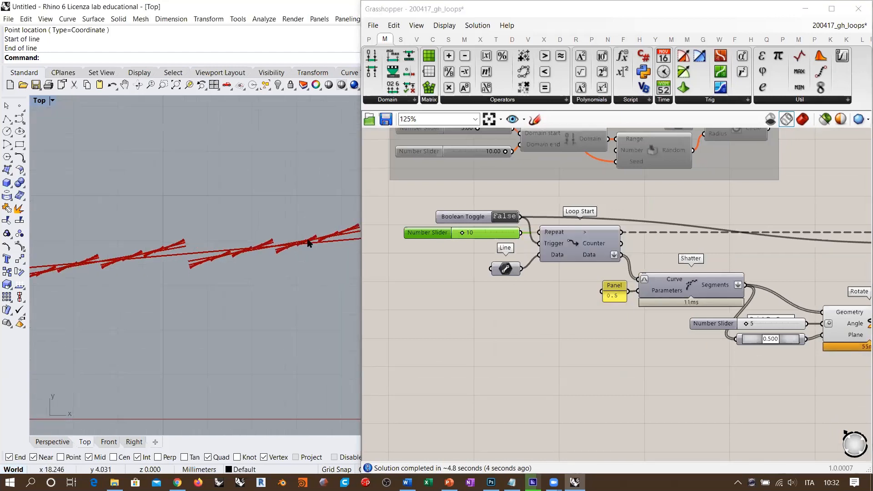
scroll(223, 273, up, 3)
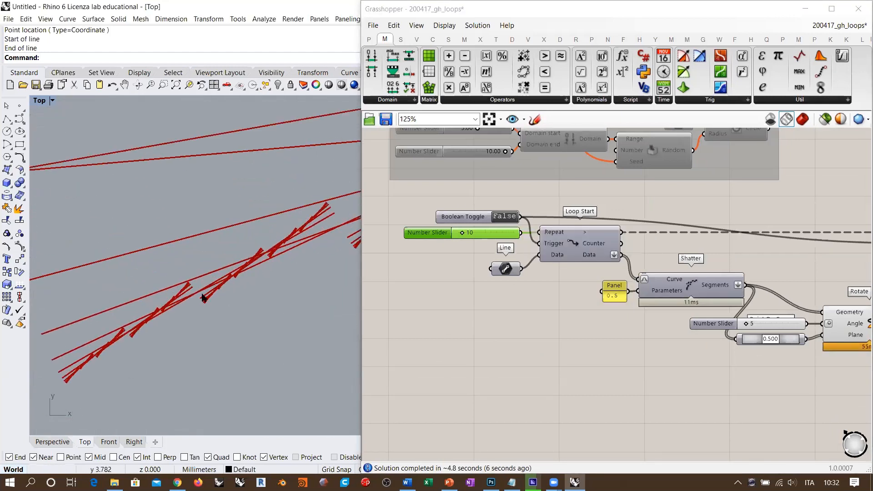
scroll(142, 330, up, 3)
scroll(154, 313, down, 3)
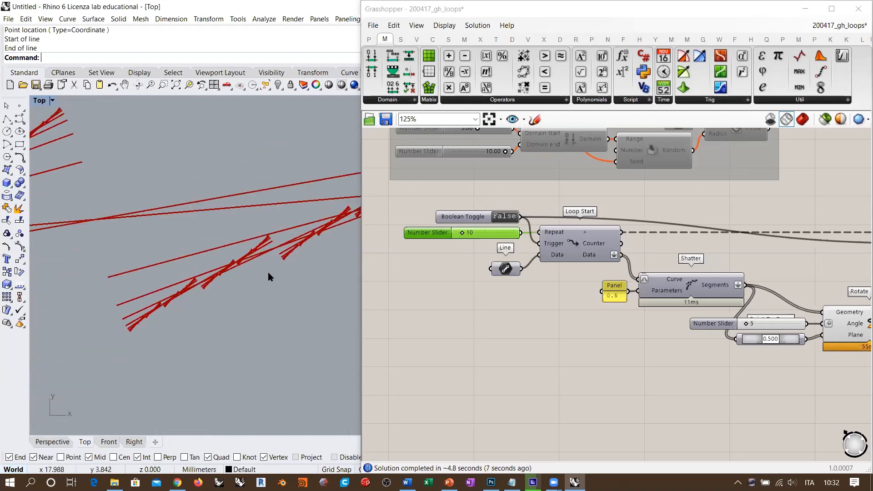
scroll(268, 273, down, 5)
right_drag(818, 278, 553, 246)
right_drag(721, 229, 572, 268)
scroll(566, 251, up, 5)
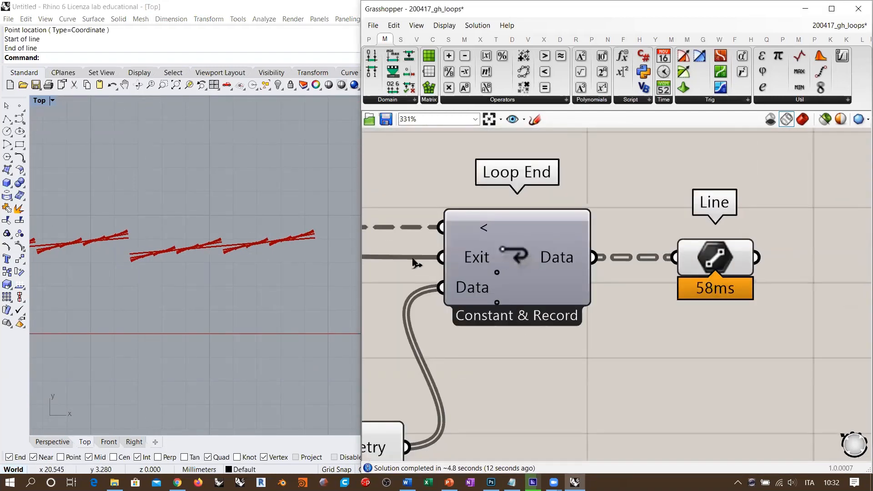
scroll(218, 252, down, 3)
scroll(231, 254, up, 2)
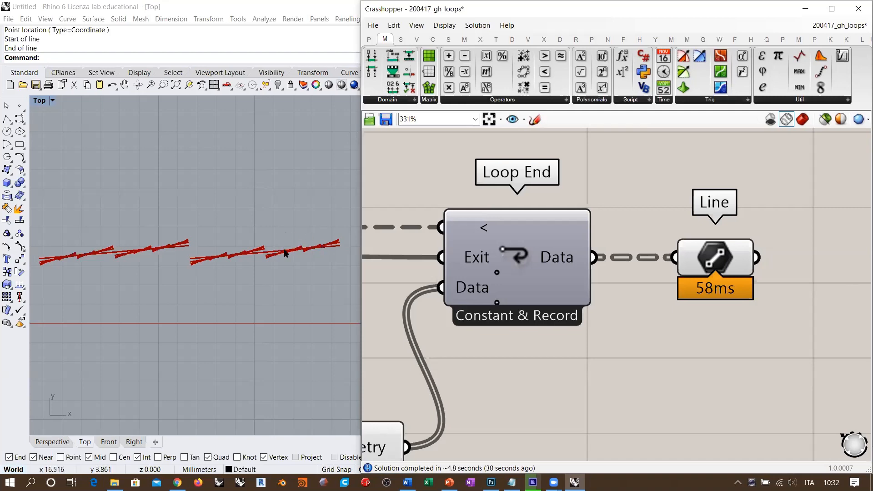
scroll(627, 328, down, 5)
right_drag(508, 292, 647, 300)
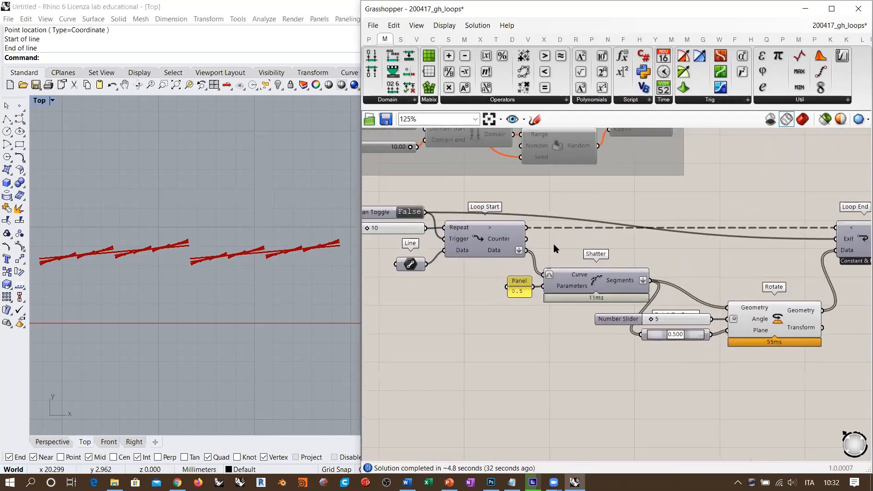
scroll(554, 247, up, 2)
mouse_move(469, 256)
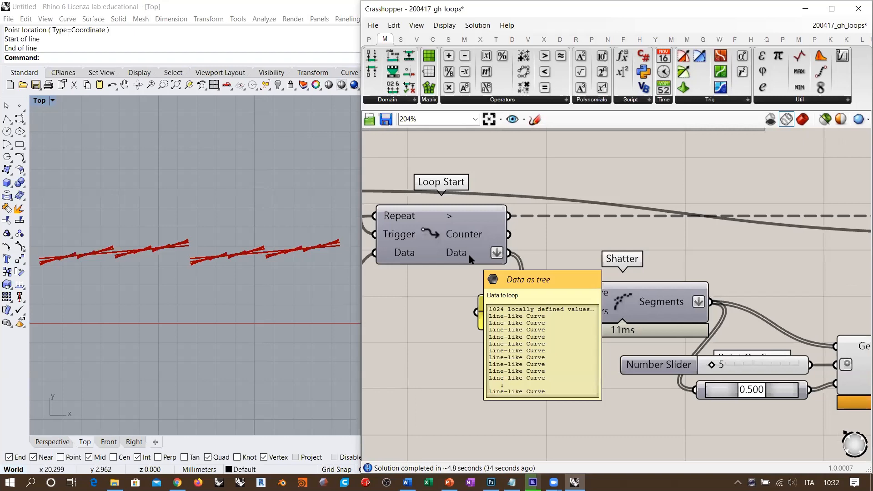
scroll(546, 273, down, 2)
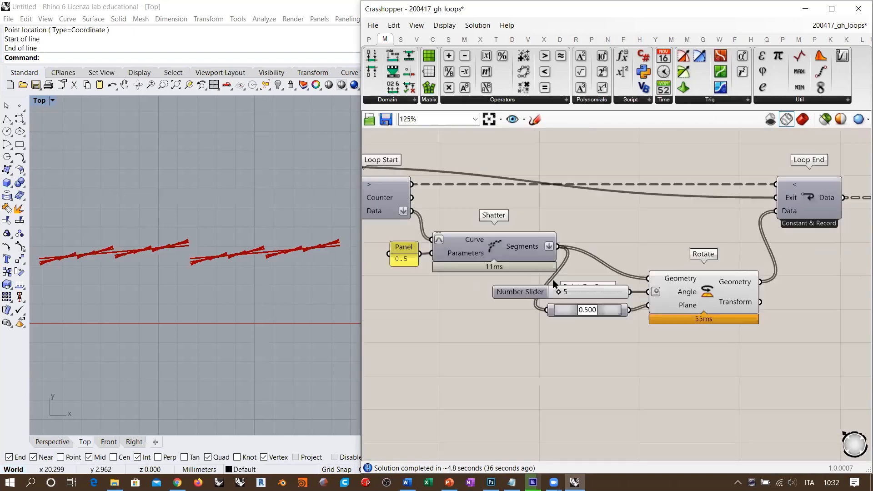
- Shift the Panel, Shatter and Rotate components with their sliders away from Loop Start to free some space
drag(726, 338, 412, 240)
drag(506, 261, 537, 281)
click(564, 232)
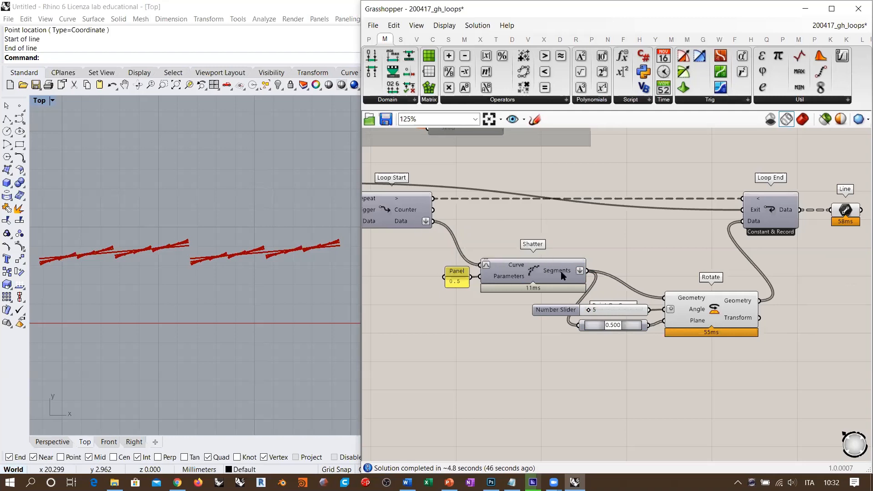
- Add a Scale component between Loop Start and Shatter and feed its Geometry input from Loop Start's Data output
scroll(482, 264, up, 5)
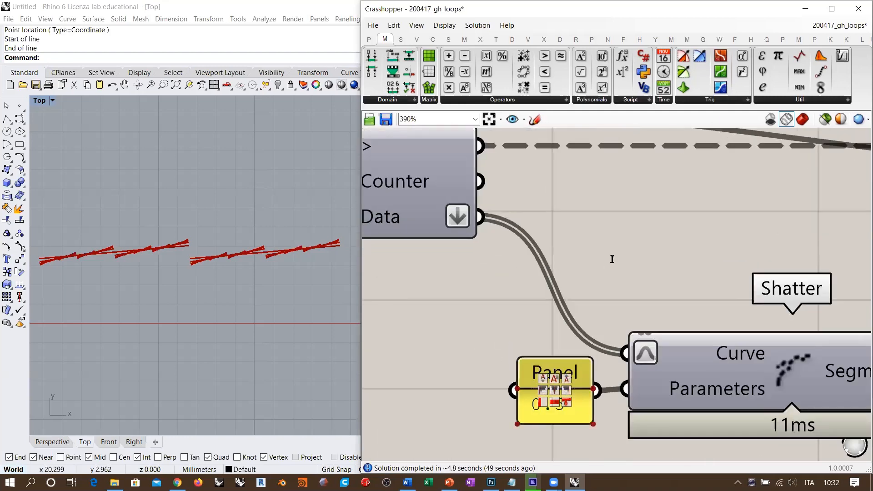
double_click(612, 260)
text(sc)
click(577, 250)
scroll(523, 255, down, 4)
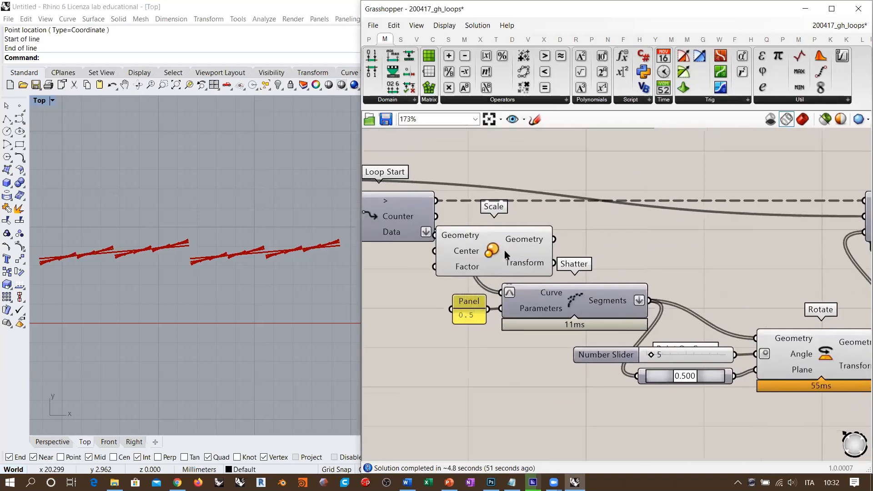
drag(503, 250, 543, 251)
drag(436, 232, 474, 236)
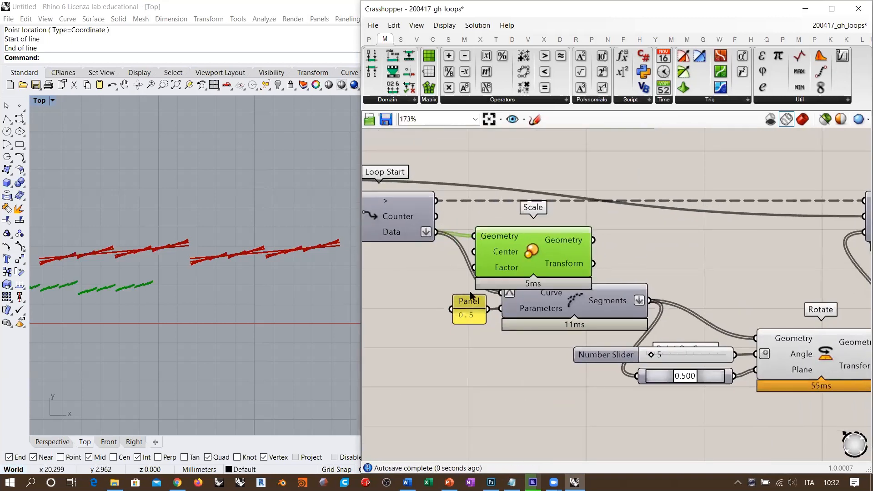
- Delete the leftover Line, Dispatch and colour swatch components beyond the Line fed by Loop End
right_drag(466, 256, 541, 265)
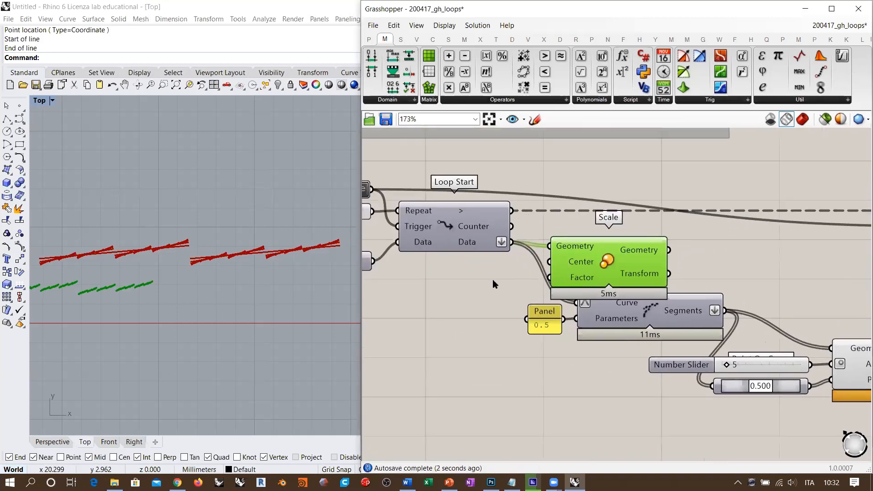
scroll(492, 281, down, 4)
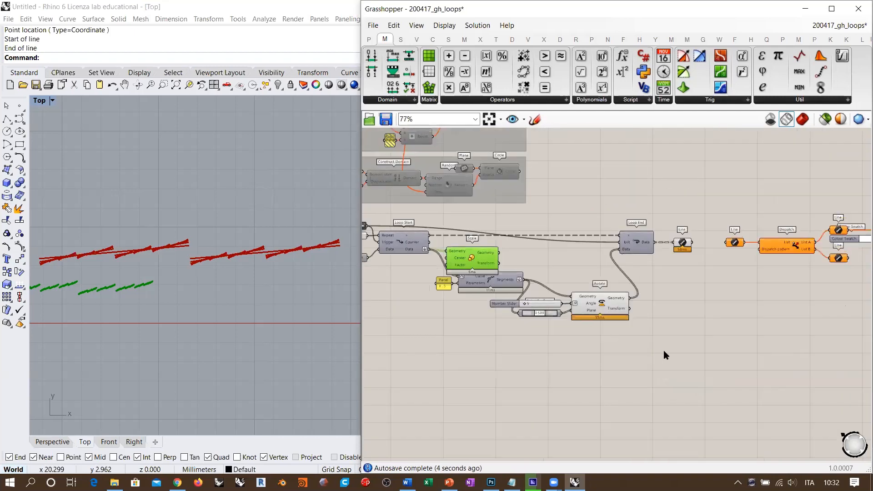
scroll(656, 321, down, 3)
drag(843, 341, 682, 229)
key(Delete)
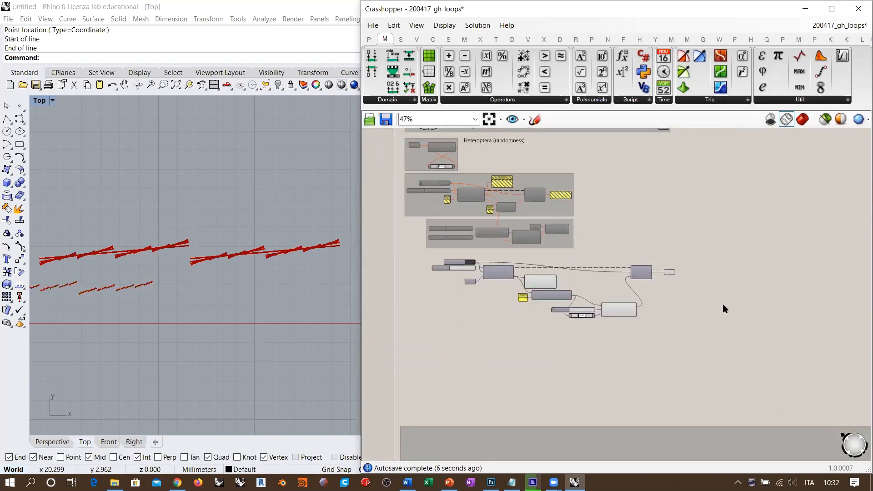
- Move the components from Shatter through Loop End, plus the 0.5 Panel, farther from Scale to widen the gap
drag(749, 355, 564, 259)
drag(552, 297, 634, 300)
scroll(538, 300, up, 5)
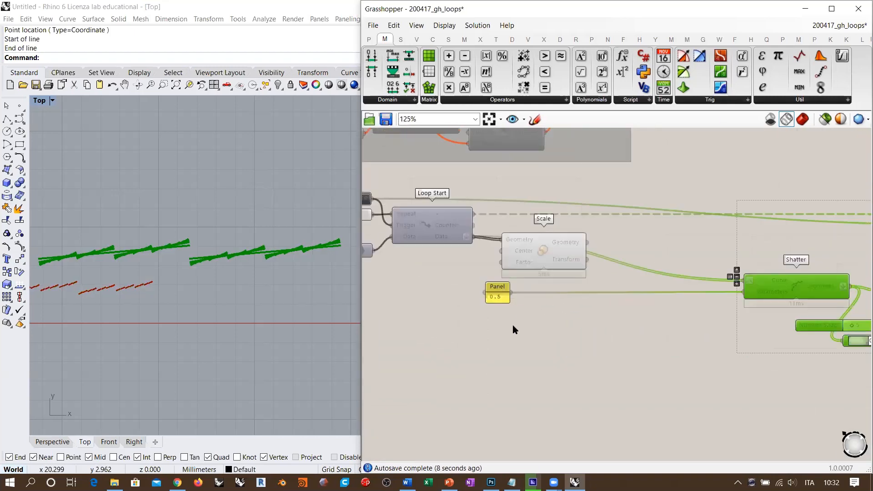
click(512, 325)
drag(495, 287, 712, 287)
click(552, 297)
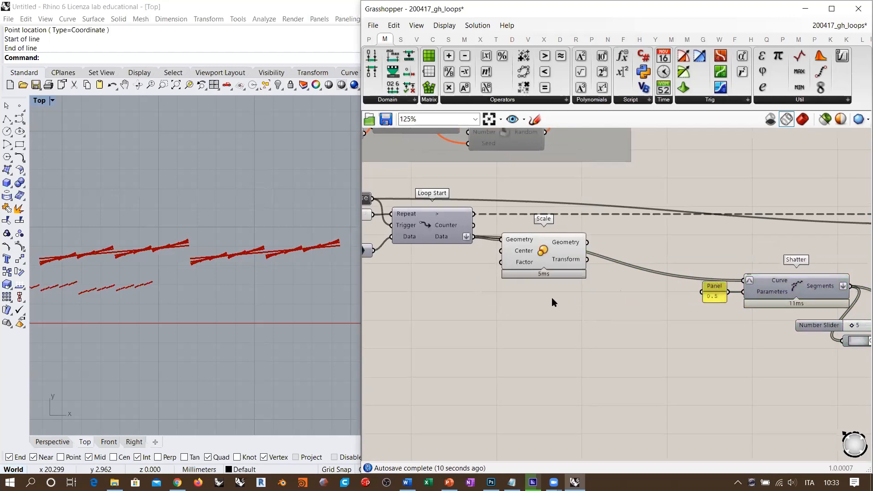
- Add a Point On Curve at 0.500 fed from Loop Start's Data and connect it to Scale's Center
right_drag(552, 297, 598, 308)
drag(603, 272, 603, 276)
scroll(495, 295, up, 4)
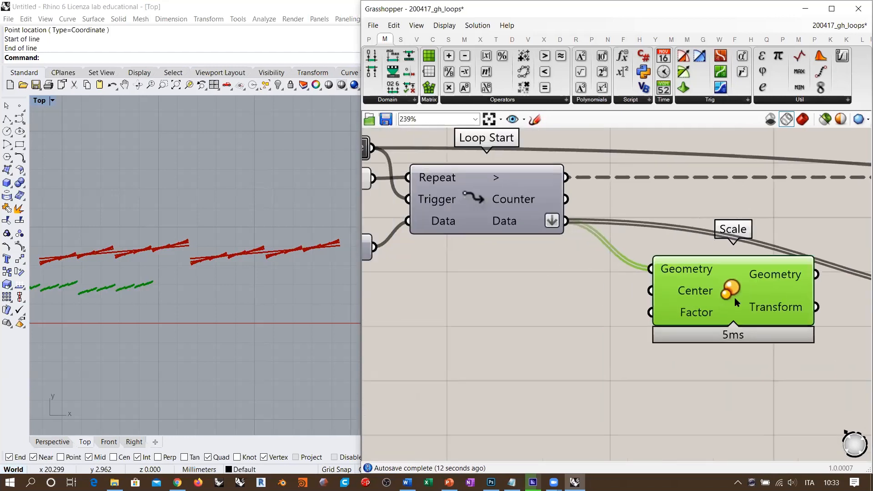
double_click(594, 306)
text(poc)
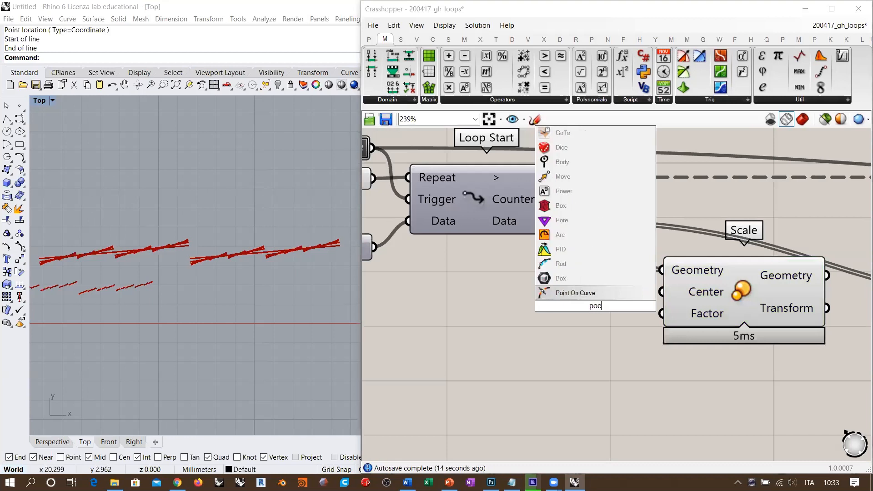
click(566, 293)
drag(566, 221, 527, 306)
drag(634, 303, 662, 291)
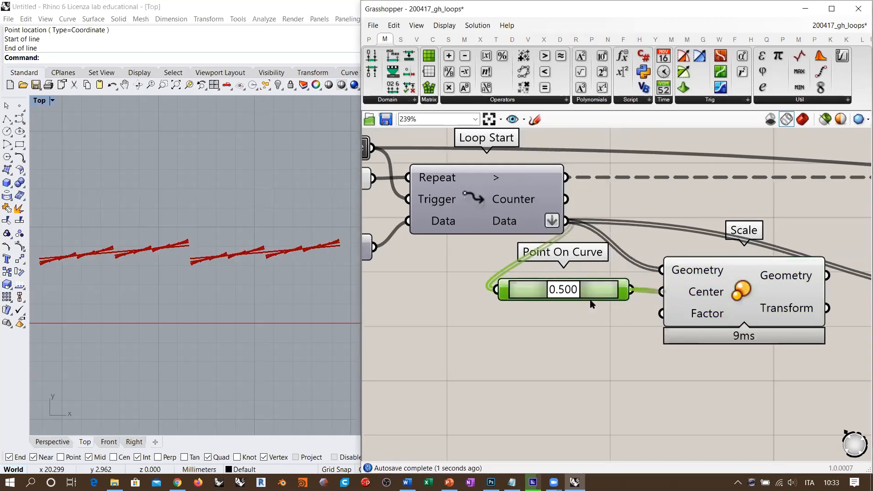
- Add a Number Slider at 2.00 below Point On Curve and connect it to Scale's Factor input
double_click(574, 350)
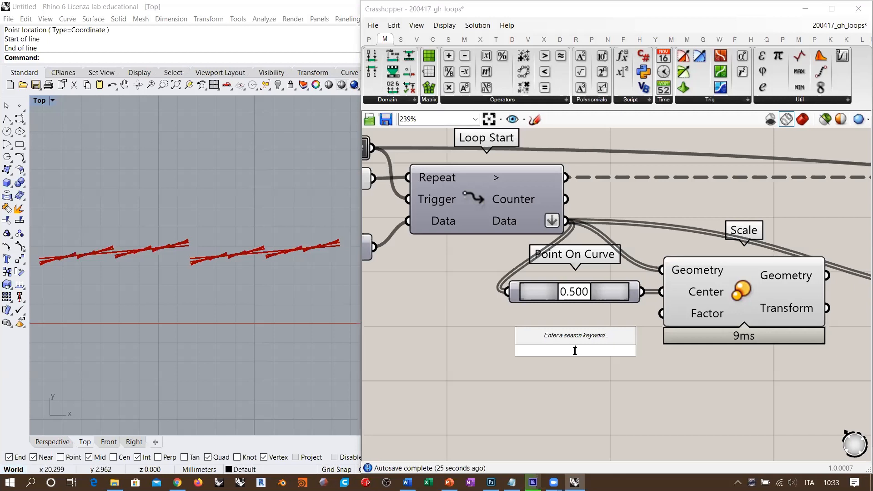
text(1)
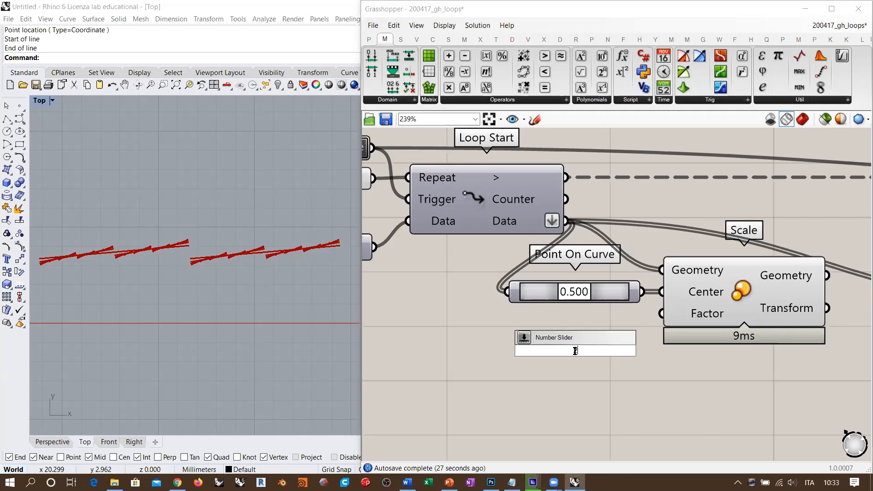
text(.00)
key(Return)
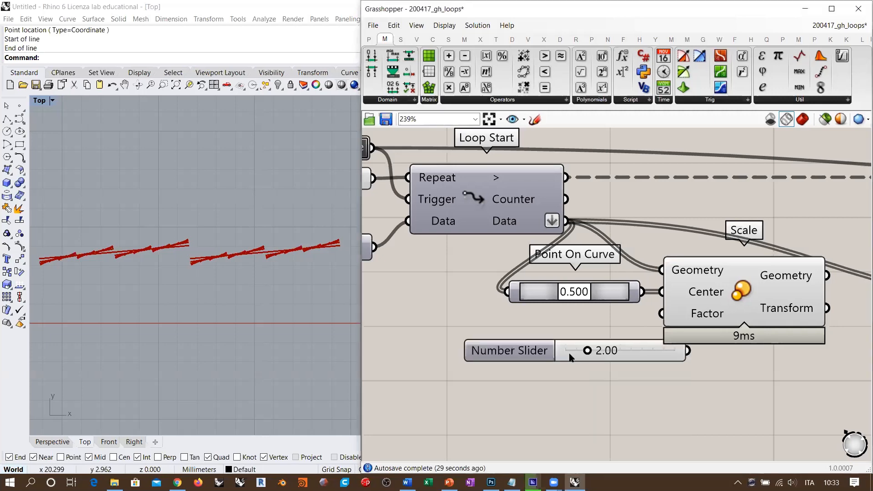
drag(664, 354, 619, 339)
drag(662, 314, 644, 337)
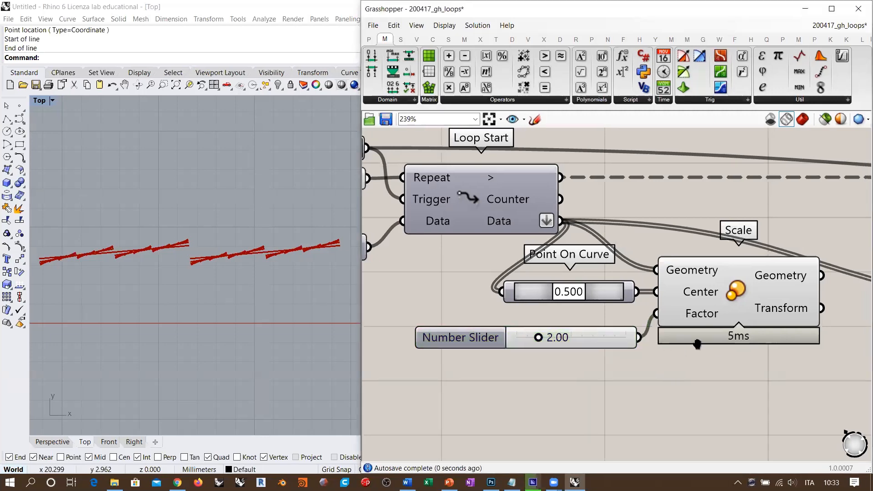
- Connect Scale's Geometry output to Shatter's Curve input in place of the direct wire from Loop Start
scroll(649, 318, down, 3)
right_drag(663, 314, 599, 316)
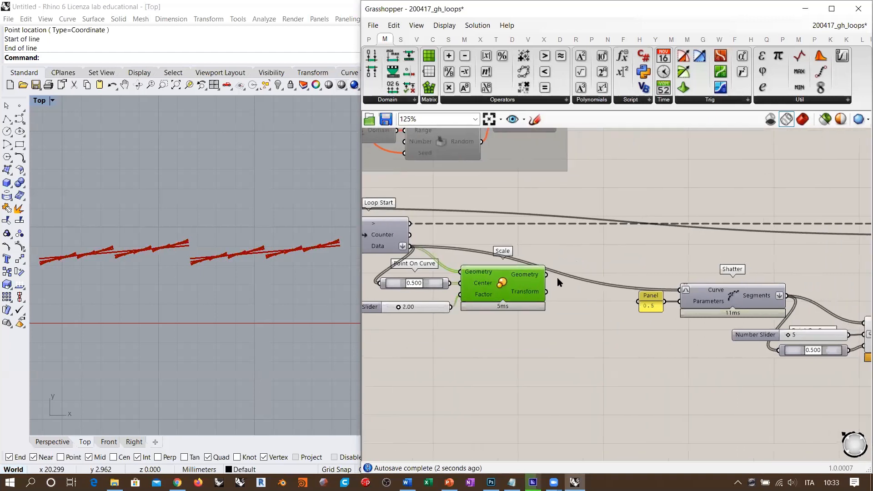
drag(546, 274, 687, 283)
click(648, 256)
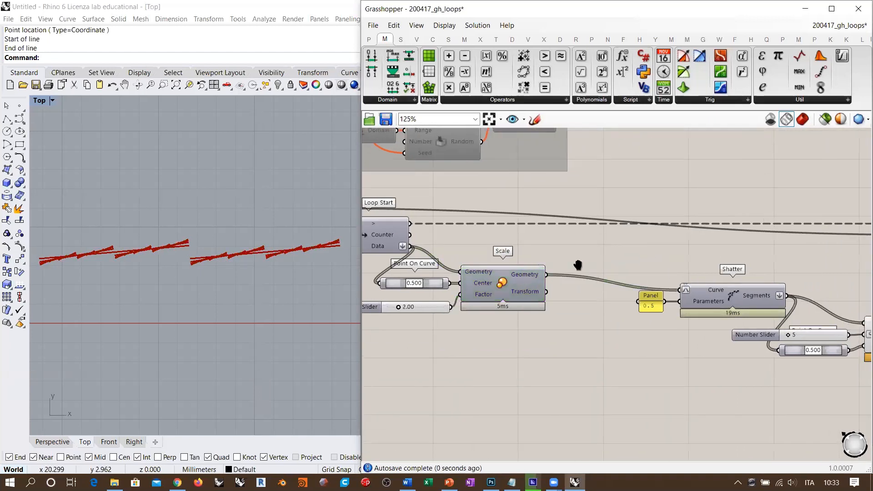
- Restart the loop with the Scale component included by toggling the Boolean to True and back to False
right_drag(579, 266, 743, 295)
double_click(458, 239)
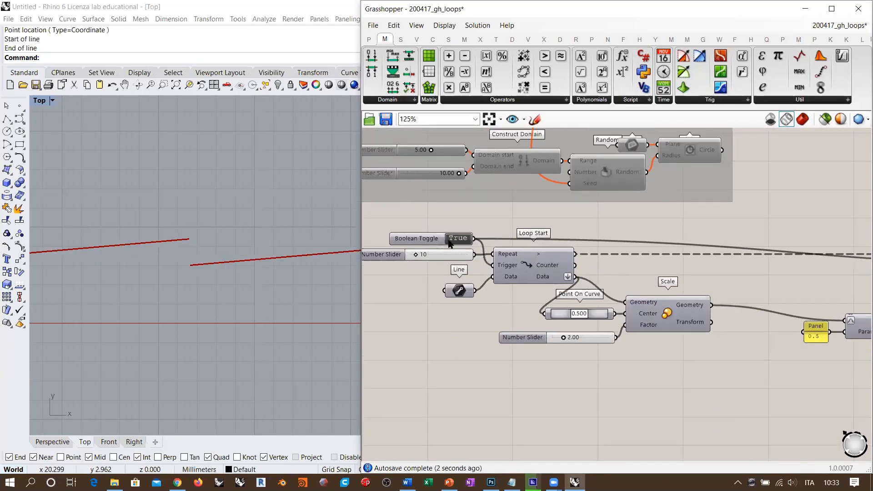
double_click(450, 241)
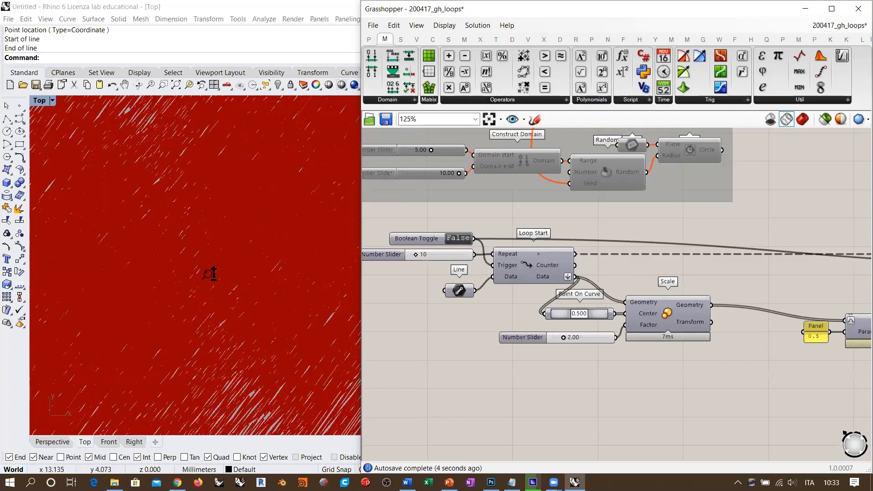
scroll(206, 260, down, 3)
scroll(203, 341, down, 1)
right_drag(268, 265, 265, 291)
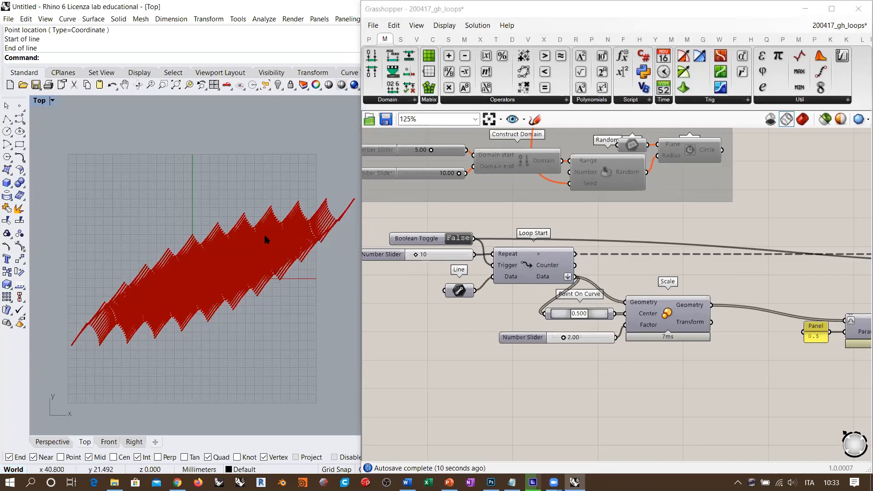
- Move Scale with its Point On Curve and factor slider closer together and level with Loop Start's Data output
scroll(212, 263, up, 5)
scroll(223, 254, down, 8)
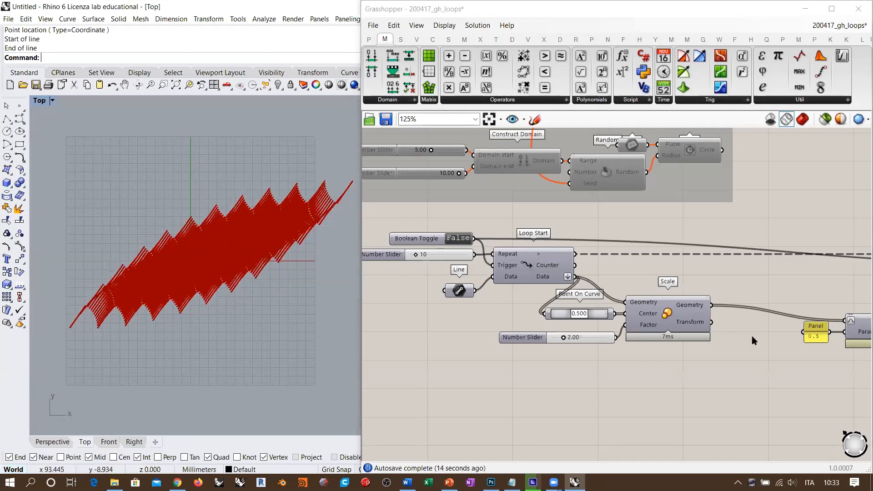
right_drag(752, 337, 658, 327)
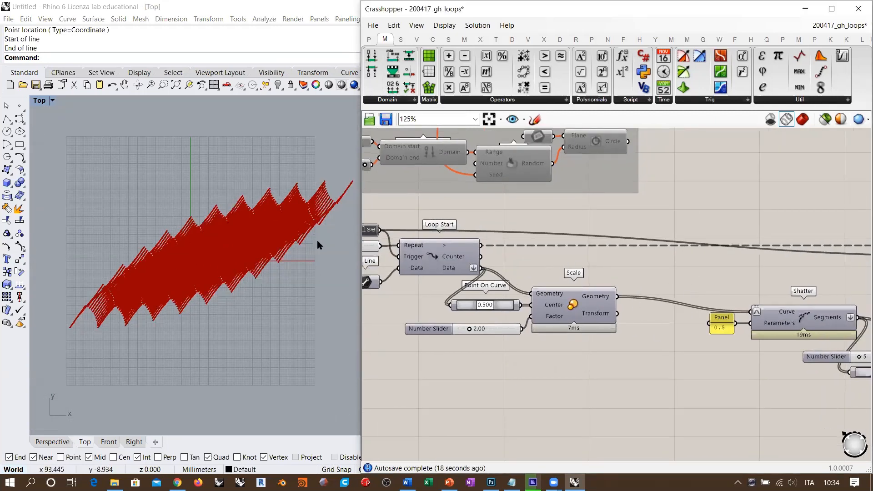
right_drag(232, 251, 207, 264)
drag(607, 350, 496, 306)
drag(577, 303, 610, 278)
click(616, 319)
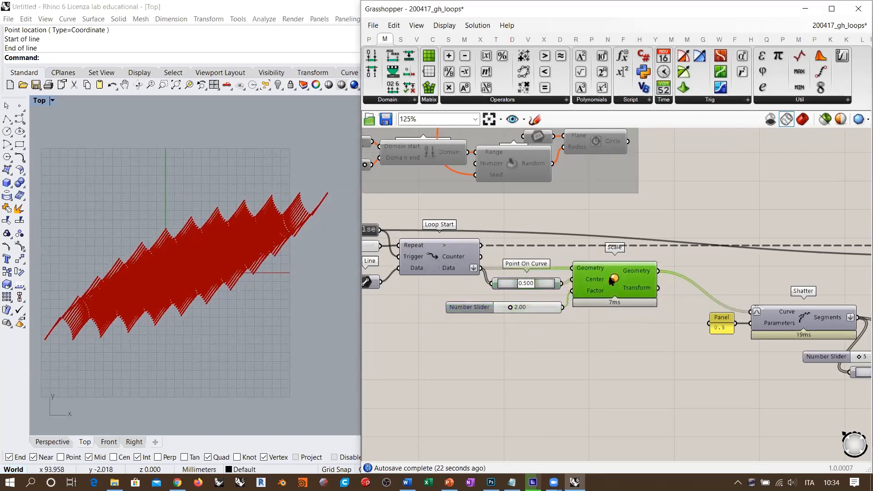
click(608, 320)
drag(544, 286, 546, 292)
click(560, 323)
- Move the Shatter and Rotate components with their panel, slider and Point On Curve closer to Scale as one group
right_drag(737, 341, 572, 337)
scroll(550, 323, down, 2)
drag(747, 379, 557, 296)
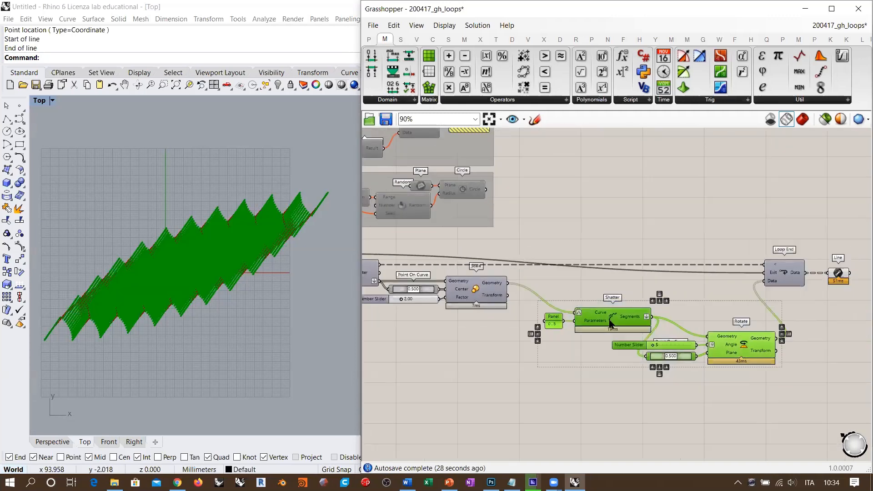
drag(611, 324, 591, 310)
click(557, 362)
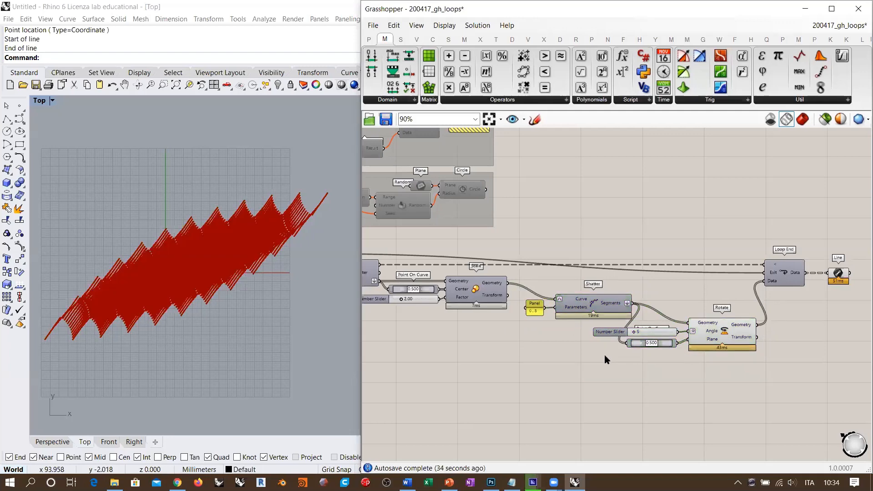
- Turn off the preview of the Line component after Loop End and of the Rotate component
right_drag(755, 367, 658, 372)
scroll(637, 360, up, 4)
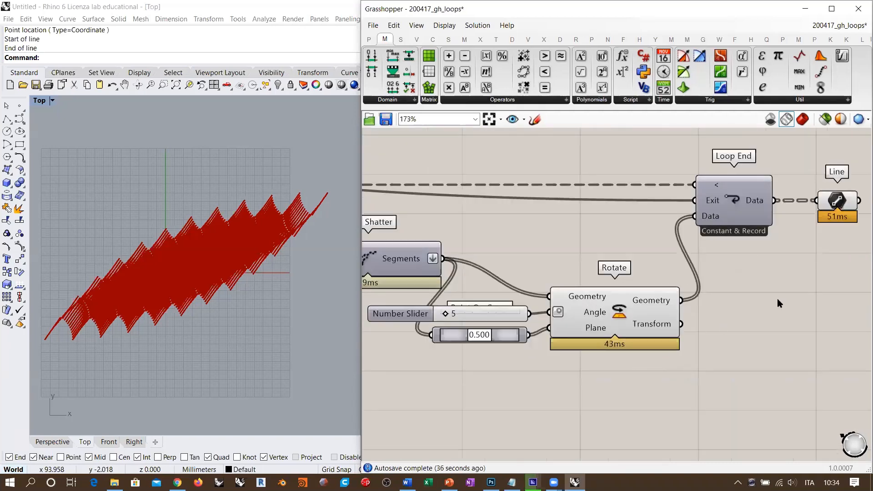
right_drag(855, 291, 580, 363)
click(559, 273)
key(ctrl+q)
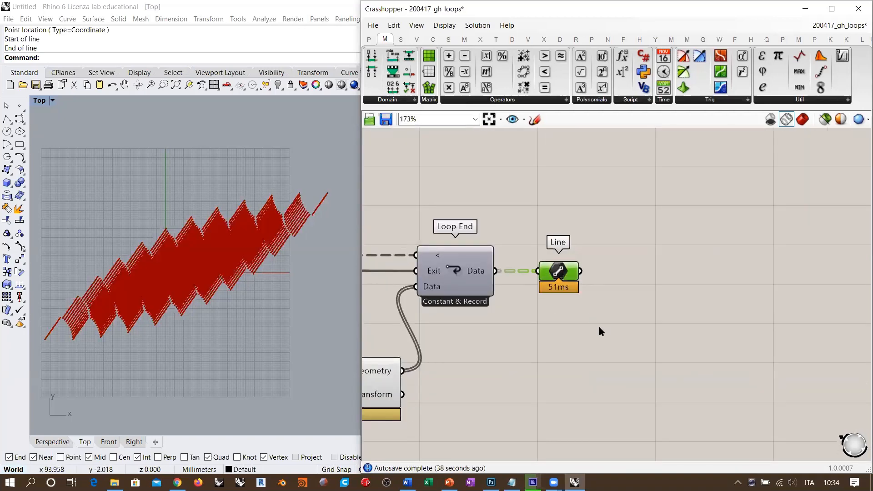
right_drag(599, 326, 760, 295)
scroll(760, 295, down, 5)
right_drag(640, 326, 678, 320)
click(679, 319)
key(ctrl+q)
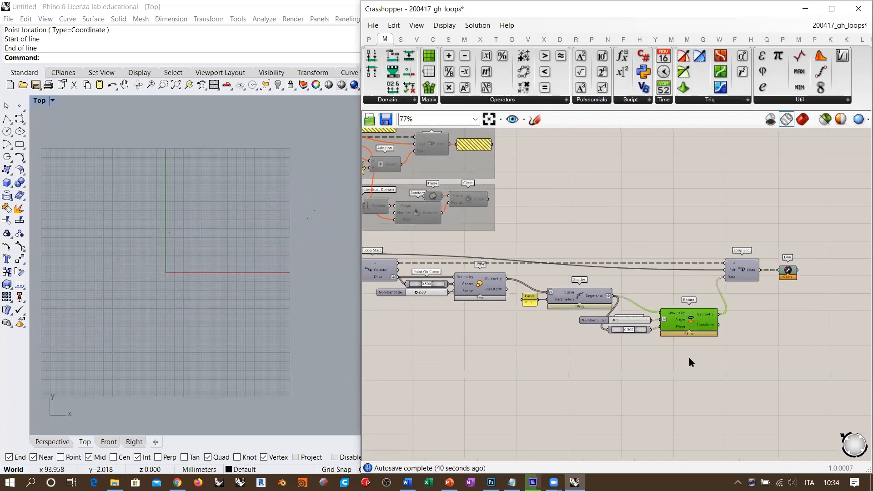
- Toggle the preview of the Line component after Loop End on and off
right_drag(682, 349, 754, 342)
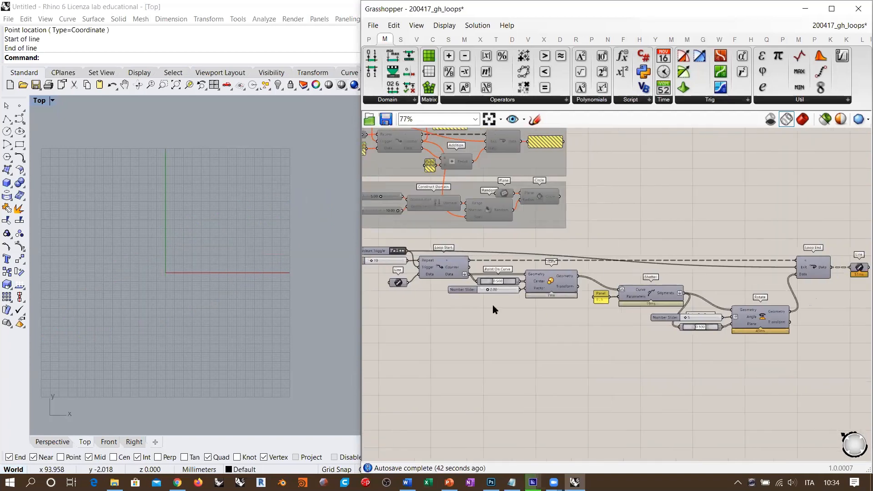
right_drag(801, 298, 541, 321)
scroll(627, 302, up, 5)
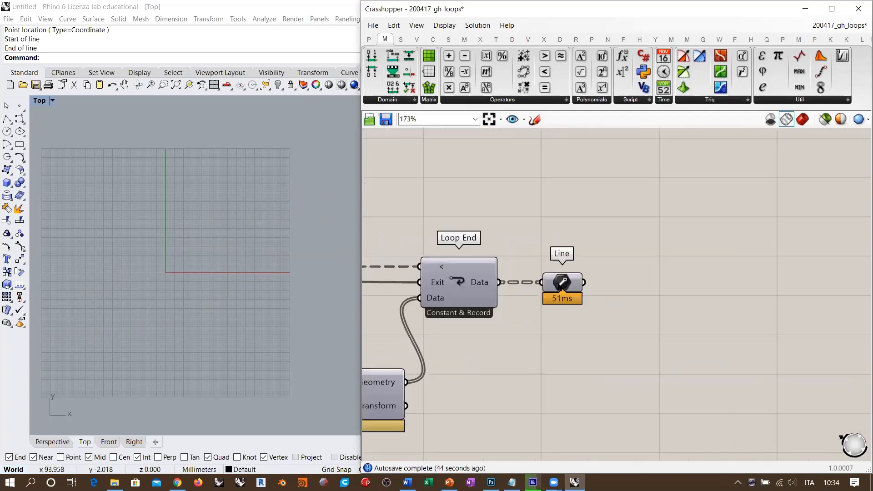
click(559, 285)
key(ctrl+q)
key(ctrl+q)
- Add an End Points component close to the Line after Loop End and connect Line's output to its Curve input
right_drag(592, 334, 521, 341)
double_click(613, 296)
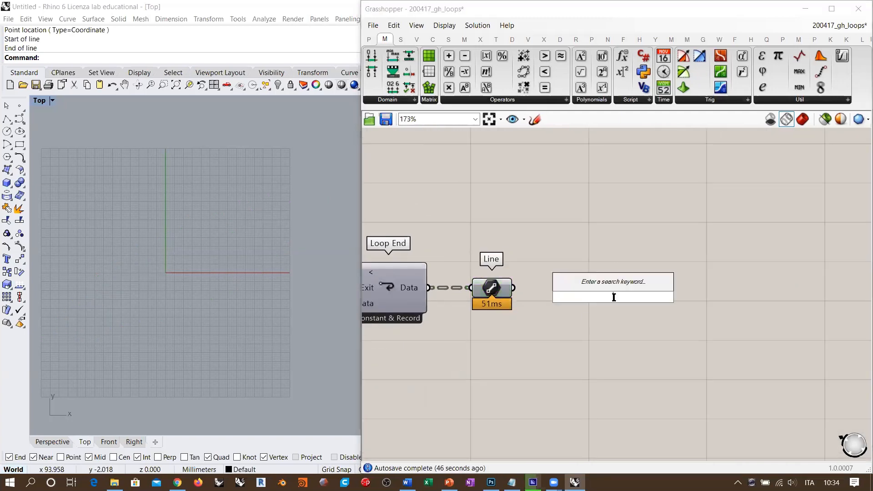
text(end)
key(Return)
drag(514, 287, 548, 287)
click(582, 289)
click(531, 336)
mouse_move(169, 288)
ctrl+right_down()
mouse_move(175, 209)
mouse_move(173, 271)
ctrl+right_up()
scroll(200, 279, down, 5)
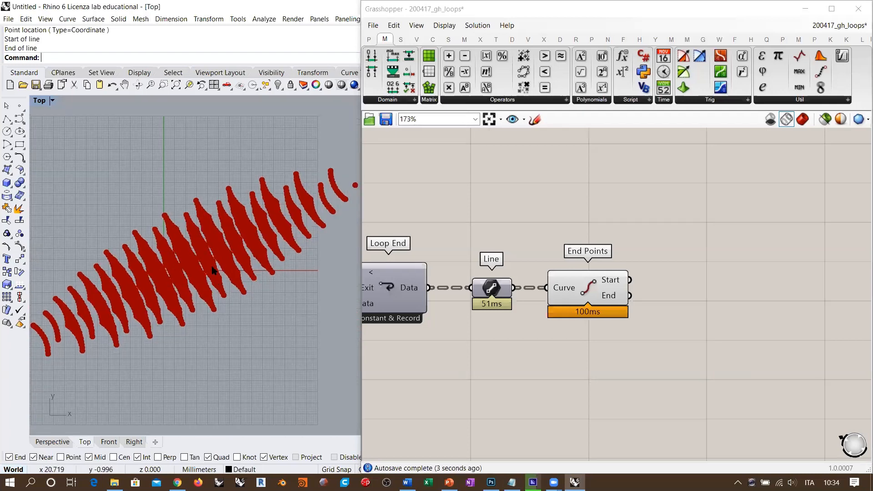
right_drag(226, 271, 228, 269)
right_drag(700, 330, 651, 332)
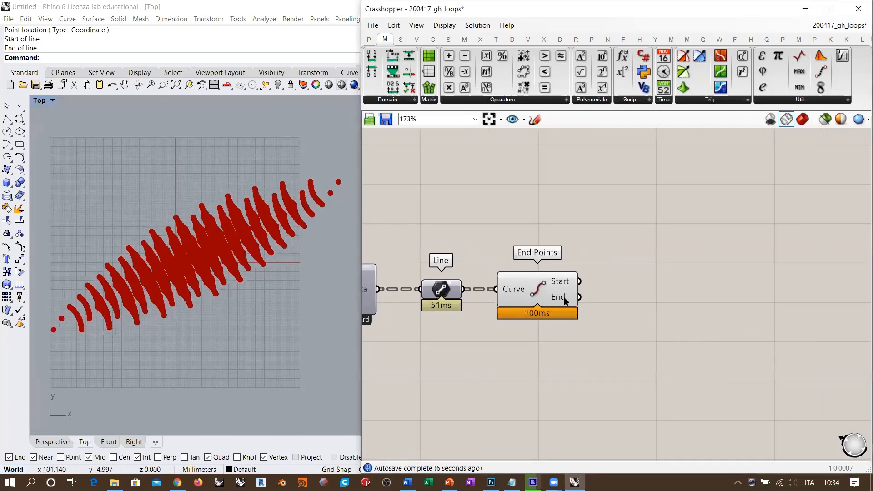
drag(539, 292, 528, 292)
click(542, 335)
- Inspect the branch structure of End Points' Start output and of Loop End's Data output
mouse_move(553, 285)
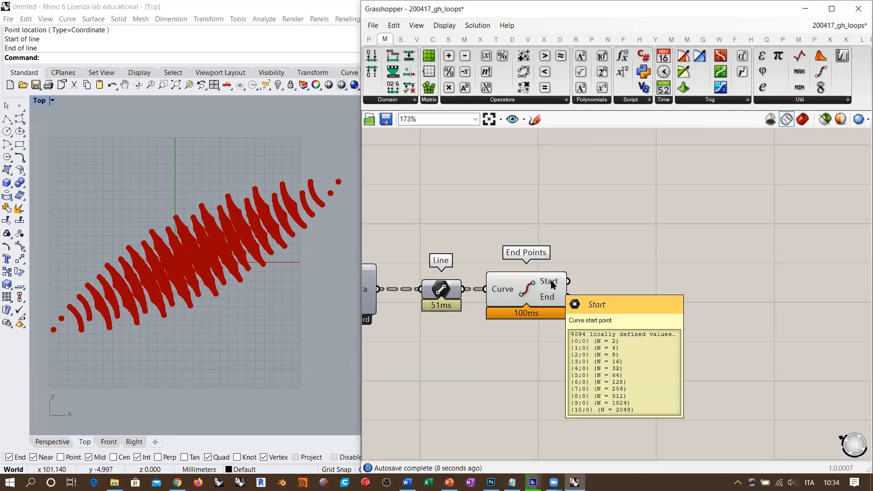
right_drag(363, 291, 488, 297)
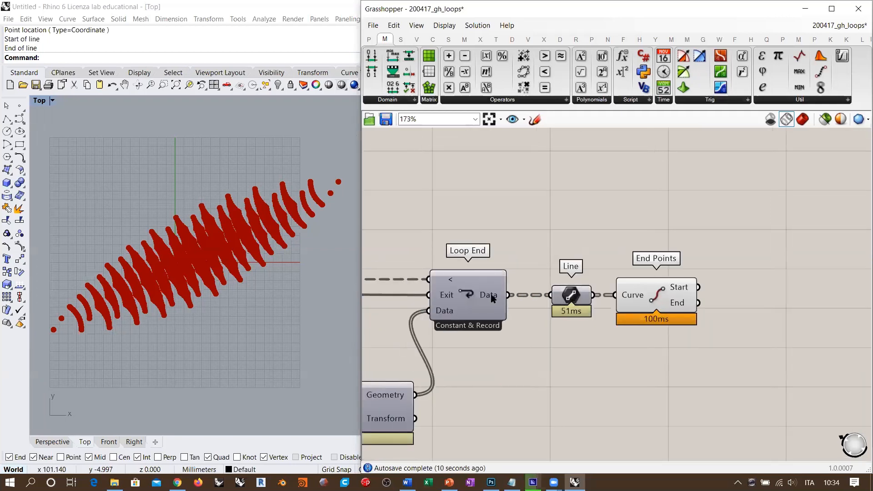
mouse_move(488, 298)
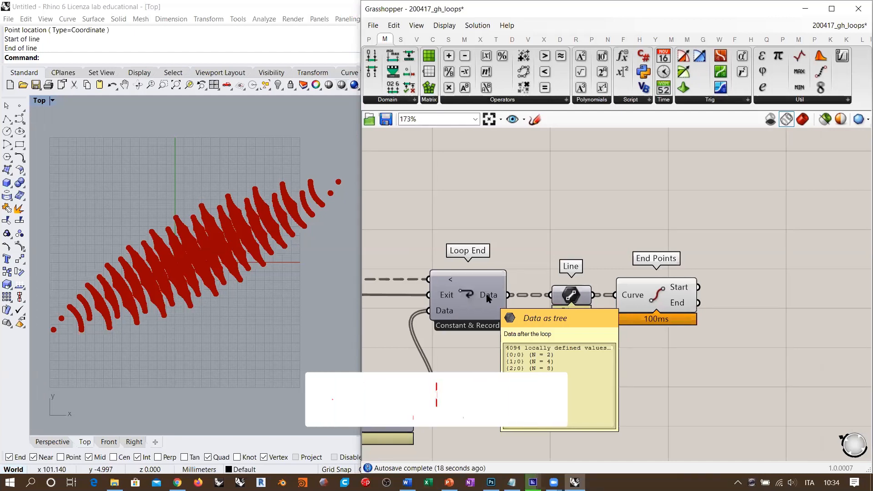
- Move Line and End Points down to clear space beside Loop End, and turn off their preview
drag(683, 342, 576, 284)
drag(662, 302, 672, 352)
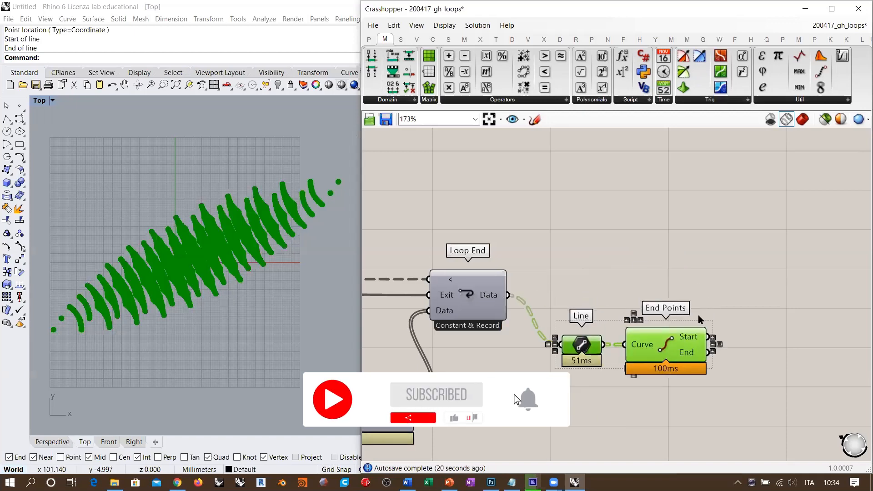
click(656, 261)
double_click(634, 242)
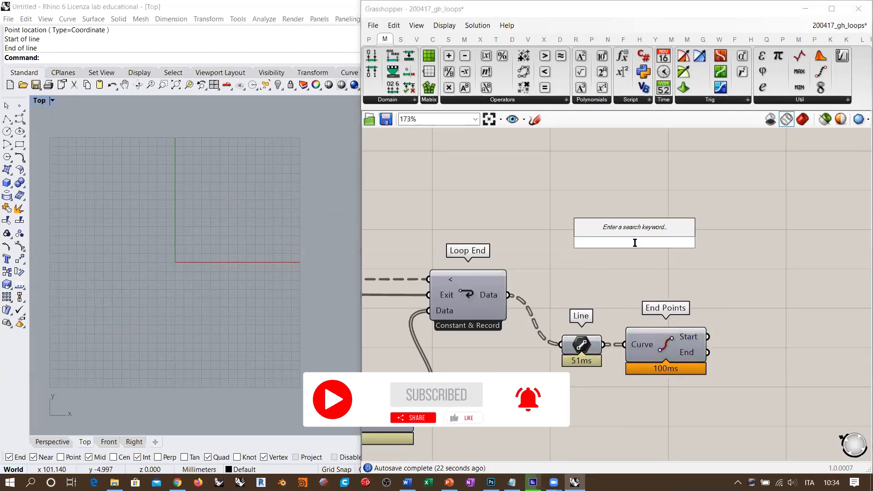
text(explod)
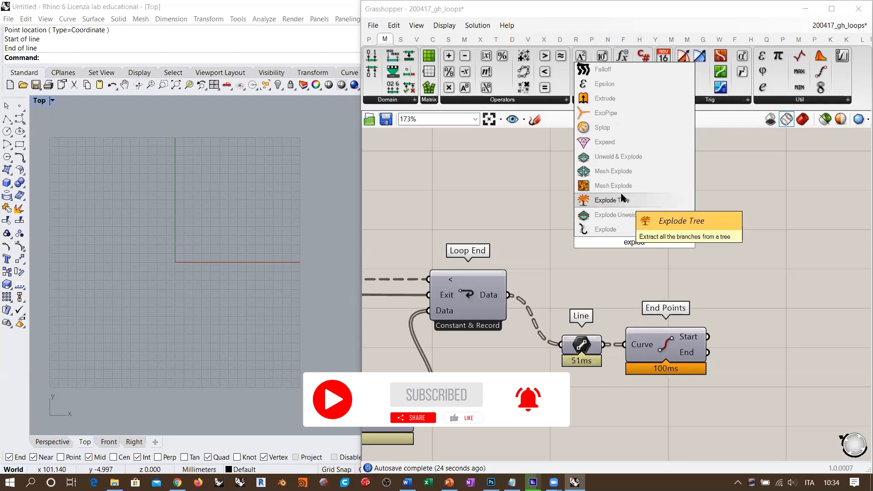
click(621, 194)
double_click(640, 239)
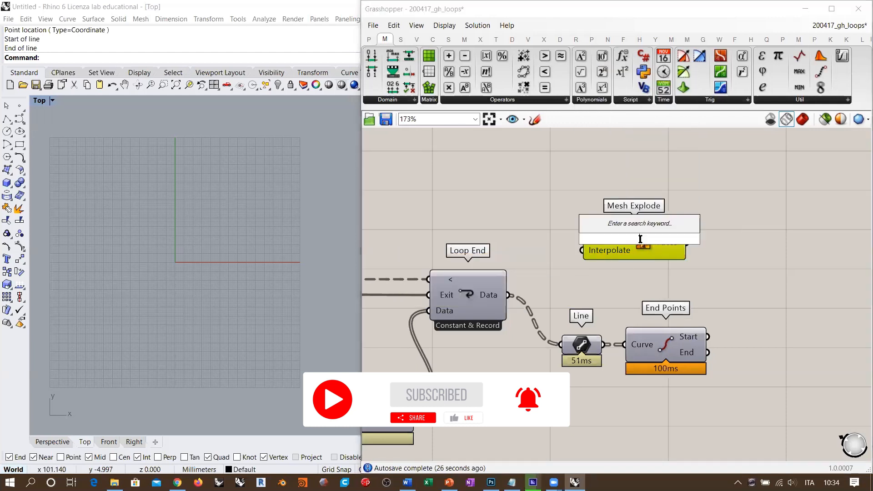
key(Escape)
key(Delete)
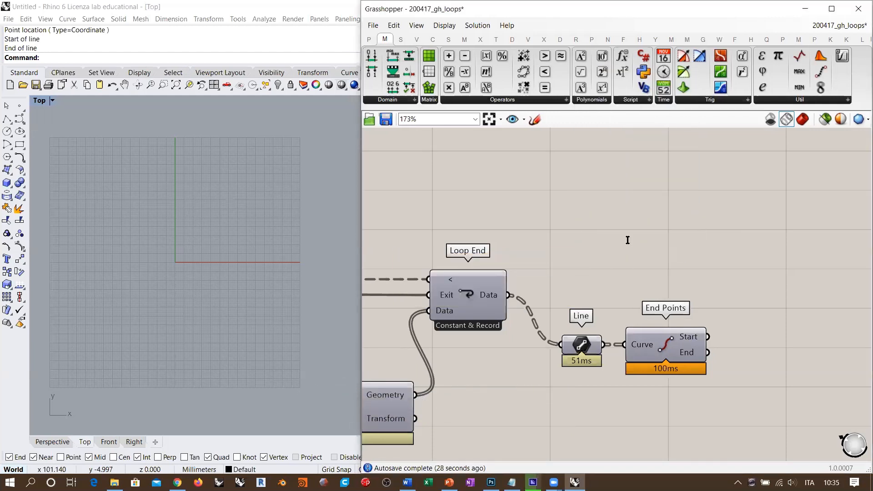
- Add an Explode Tree component above Line and connect Loop End's Data output to its Data input
double_click(627, 239)
text(explode tree)
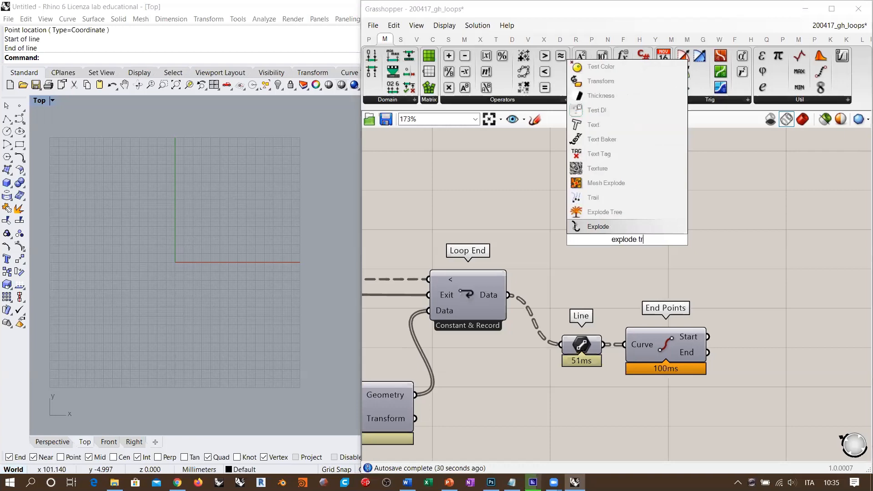
click(605, 212)
drag(508, 294, 585, 238)
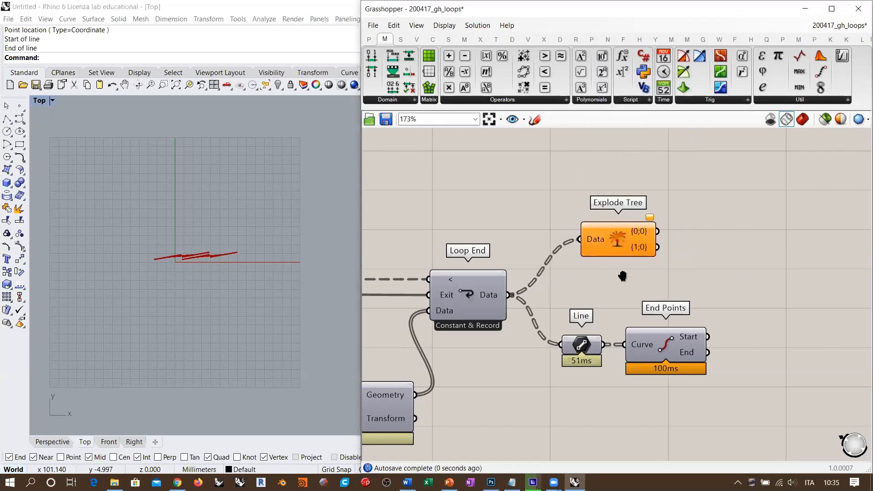
- Reduce Explode Tree to the single {0;0} output and examine that iteration's lines in the Top view
scroll(564, 217, up, 3)
scroll(547, 196, up, 5)
click(547, 233)
right_drag(195, 265, 197, 247)
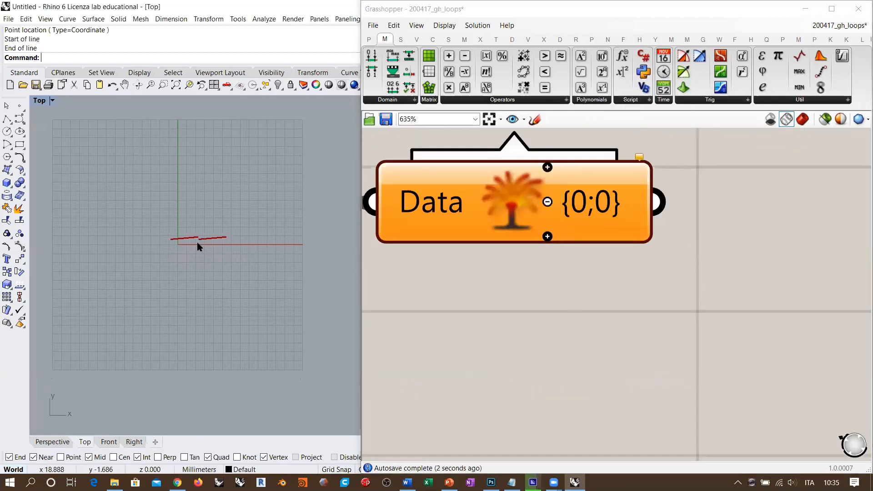
scroll(206, 237, up, 10)
scroll(206, 250, down, 3)
- Add outputs to Explode Tree one at a time for the branches {1;0} to {7;0}
click(548, 236)
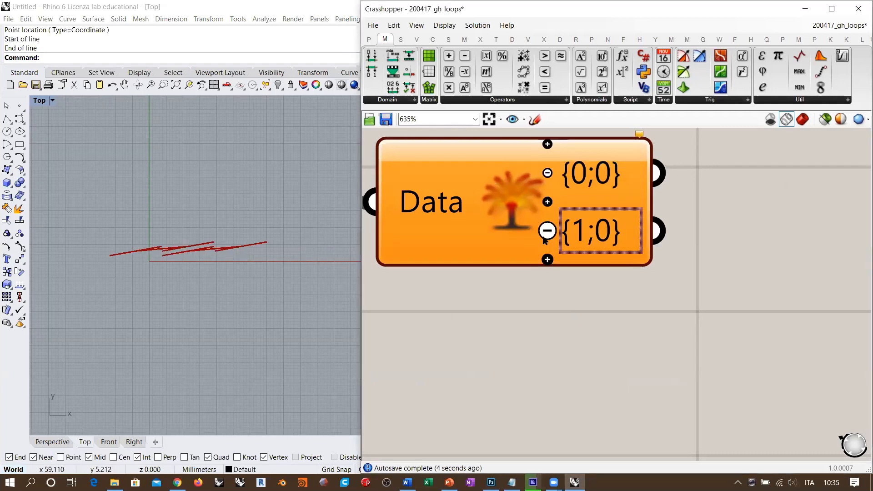
click(548, 259)
click(549, 288)
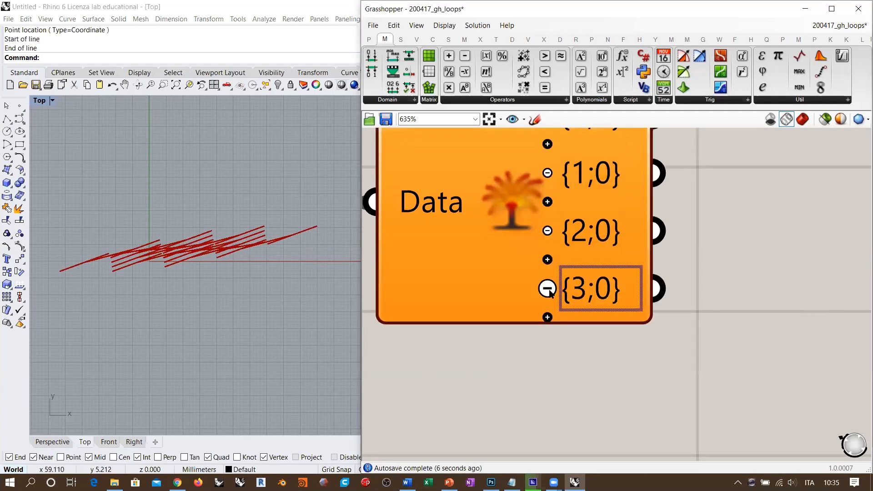
scroll(531, 294, down, 2)
click(538, 300)
click(538, 321)
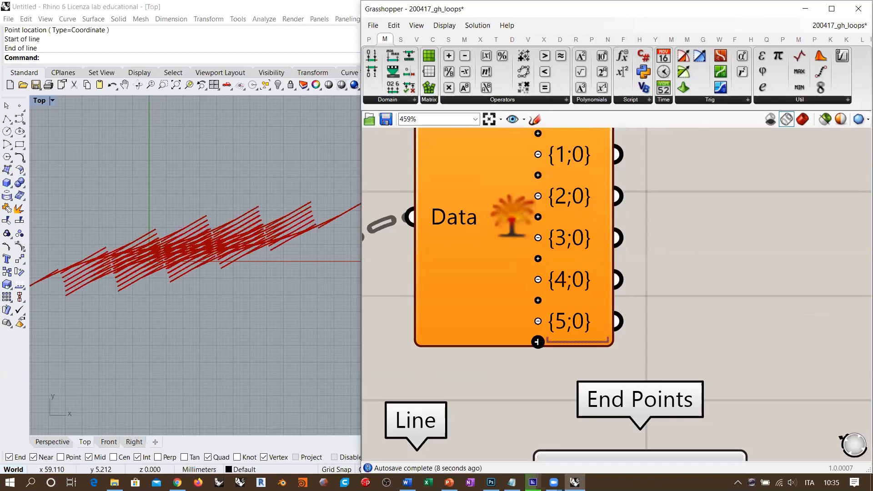
click(538, 342)
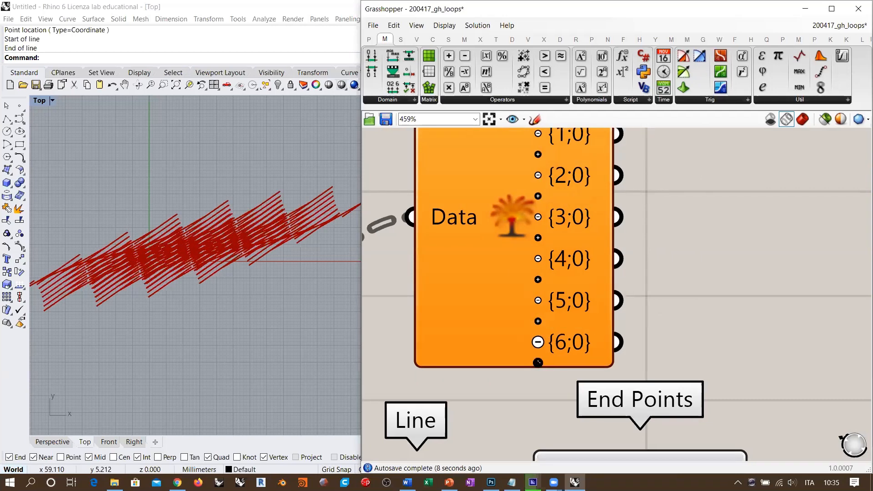
click(538, 362)
- Move Explode Tree farther away from Loop End and extend its outputs with the branches {8;0} to {10;0}
scroll(654, 201, down, 4)
right_drag(628, 272, 577, 263)
drag(518, 236, 720, 223)
right_drag(746, 296, 572, 249)
scroll(565, 236, up, 3)
click(562, 244)
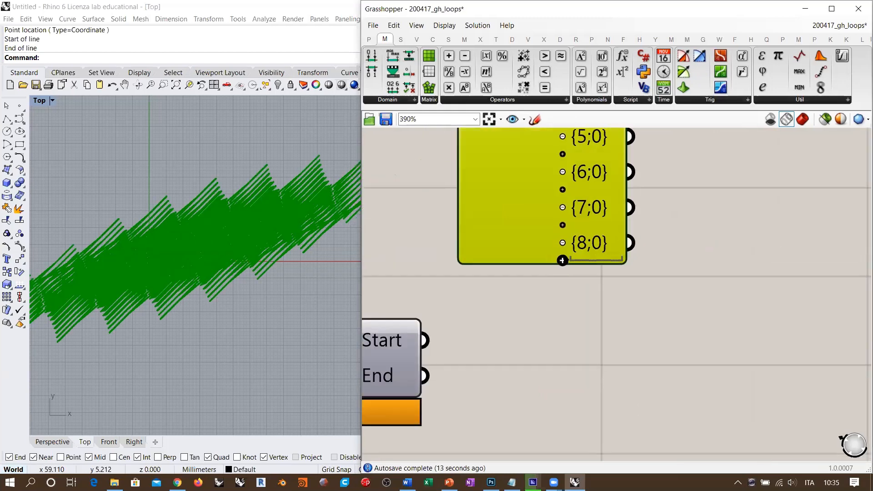
click(563, 260)
click(562, 275)
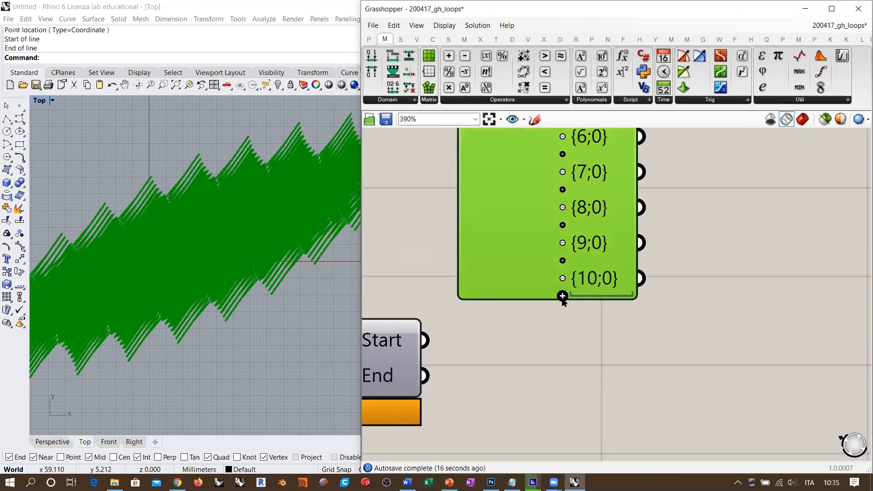
- Try one more Explode Tree output beyond {10;0}, check the loop definition, and remove the extra output
click(563, 296)
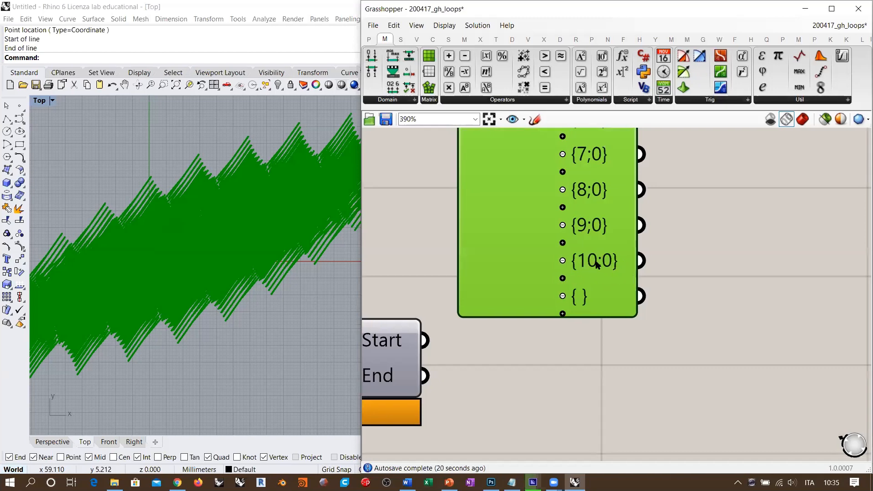
scroll(593, 265, down, 7)
right_drag(372, 268, 773, 262)
right_drag(427, 257, 687, 246)
scroll(503, 280, up, 5)
scroll(503, 282, up, 2)
scroll(405, 227, down, 8)
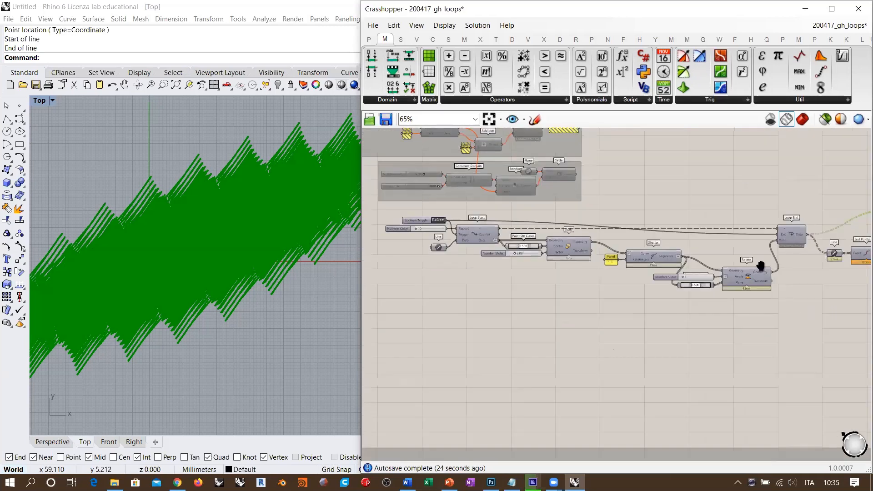
right_drag(760, 265, 499, 290)
scroll(621, 284, up, 8)
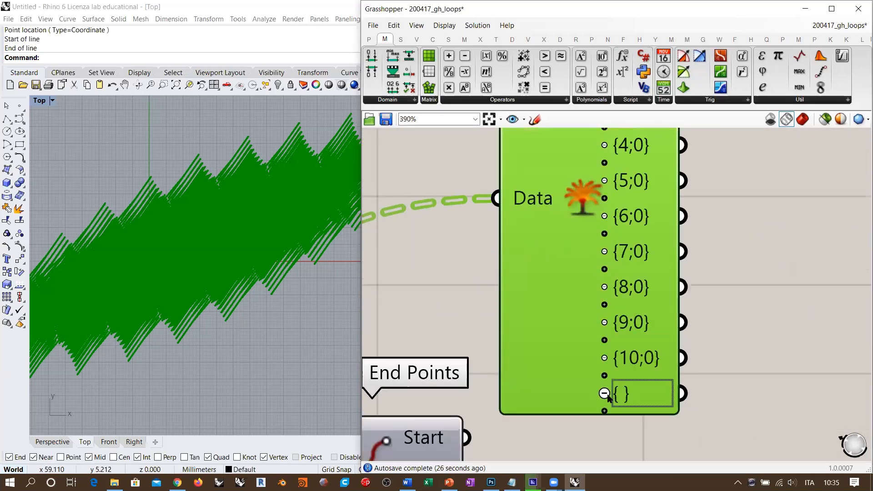
click(604, 392)
- Move Explode Tree back closer to Loop End, placing it above the Line and End Points components
scroll(717, 349, down, 3)
drag(632, 298, 510, 253)
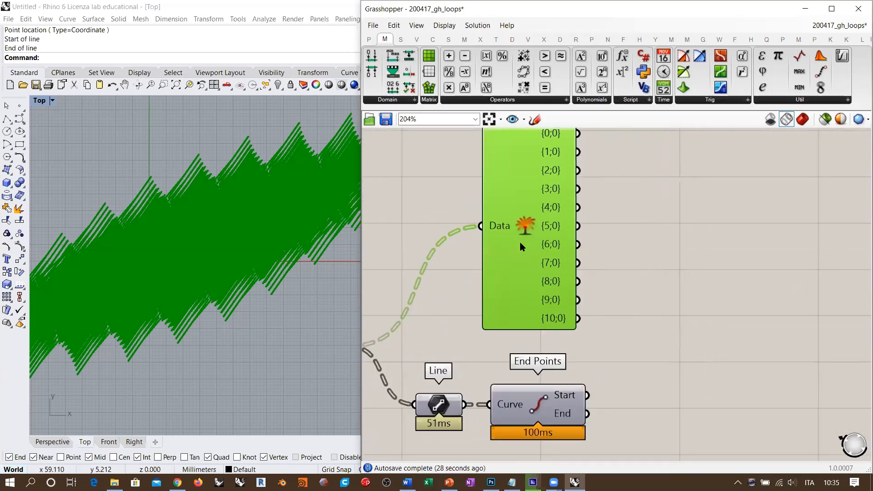
right_drag(608, 208, 689, 245)
drag(602, 272, 552, 251)
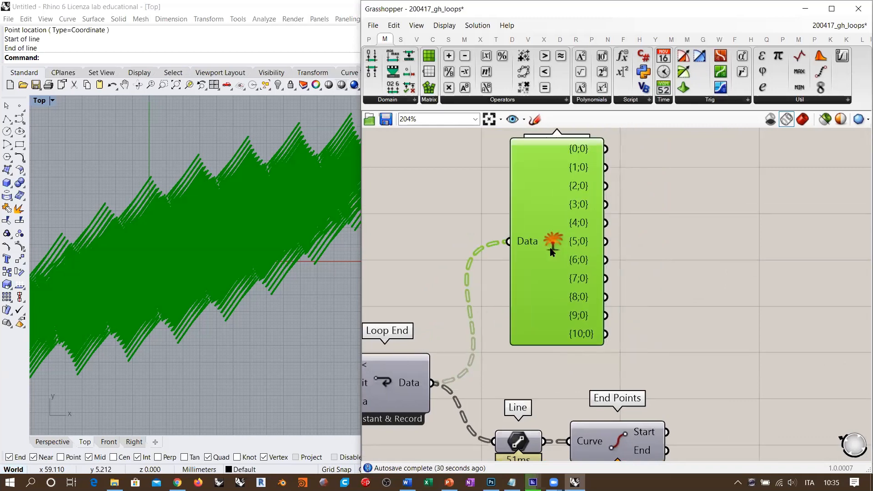
- Move Line and End Points away from Explode Tree, feed Line from branch {10;0}, and hide the Explode Tree preview
click(675, 288)
right_drag(607, 342, 530, 264)
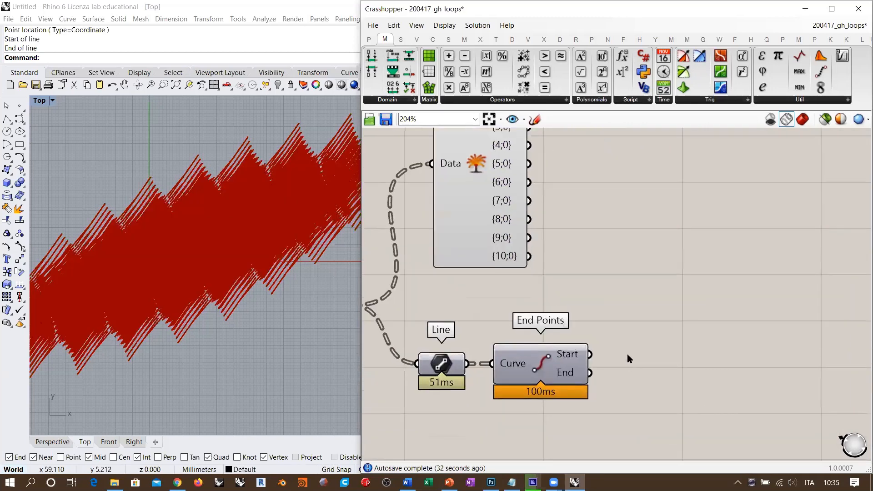
drag(635, 335, 437, 411)
drag(506, 349, 682, 307)
click(598, 258)
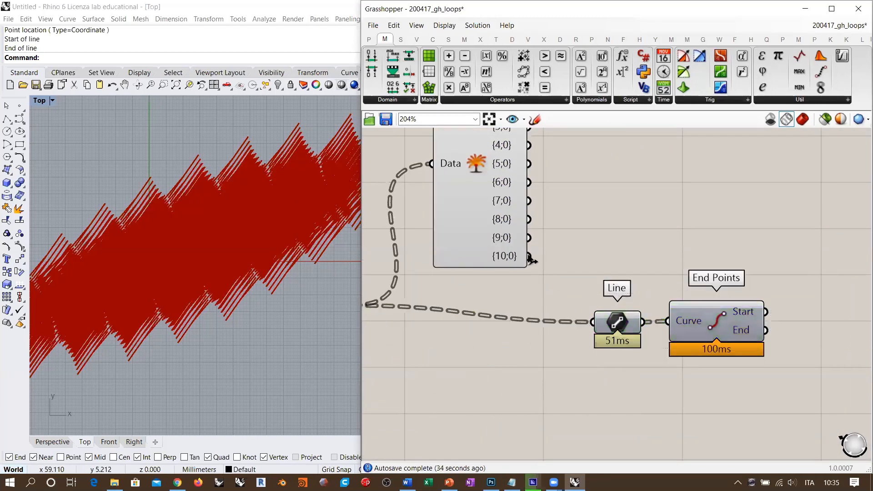
drag(528, 256, 593, 322)
click(460, 198)
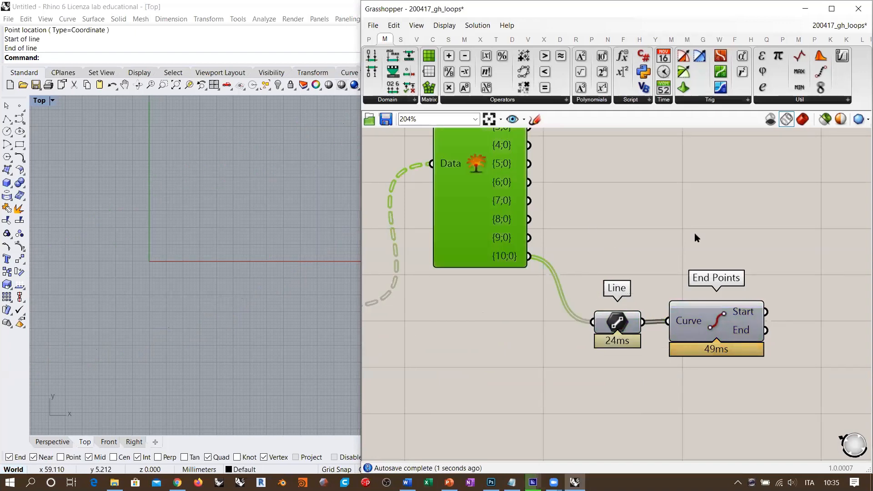
- Turn on the End Points preview and examine the points in the viewport and the Start and End output data
right_drag(694, 234, 598, 227)
click(653, 220)
scroll(265, 212, up, 5)
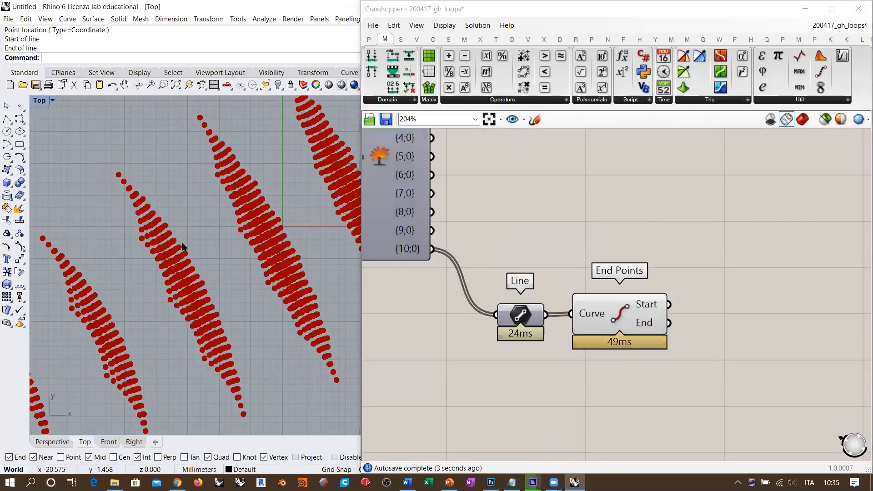
scroll(195, 228, up, 6)
scroll(195, 229, down, 14)
right_drag(258, 217, 188, 245)
scroll(229, 235, down, 4)
right_drag(692, 333, 556, 296)
scroll(510, 268, up, 3)
mouse_move(510, 268)
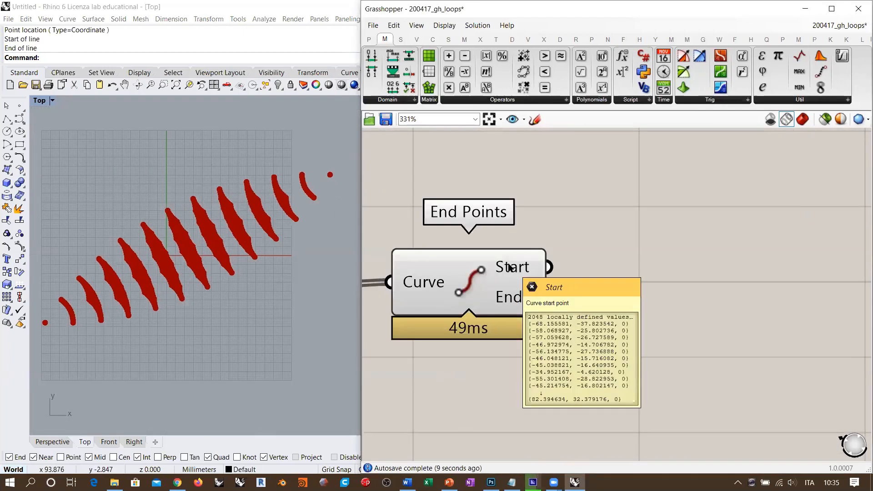
mouse_move(518, 298)
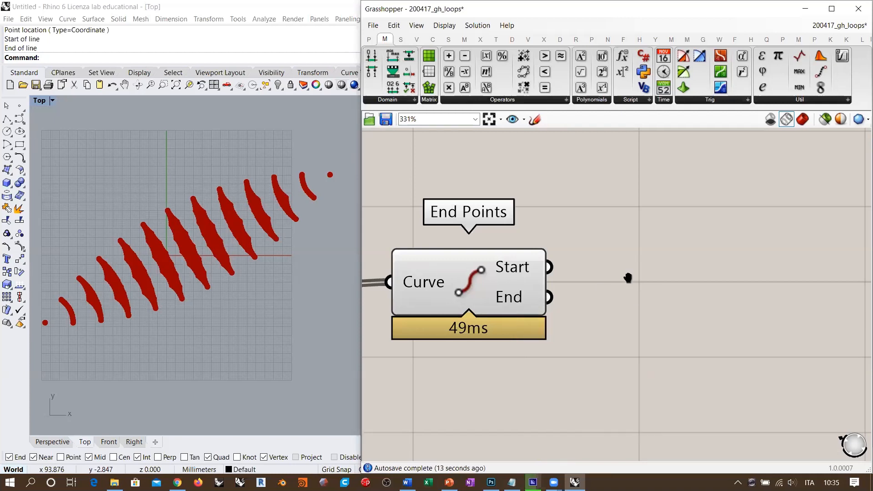
right_drag(628, 277, 538, 264)
scroll(518, 287, down, 1)
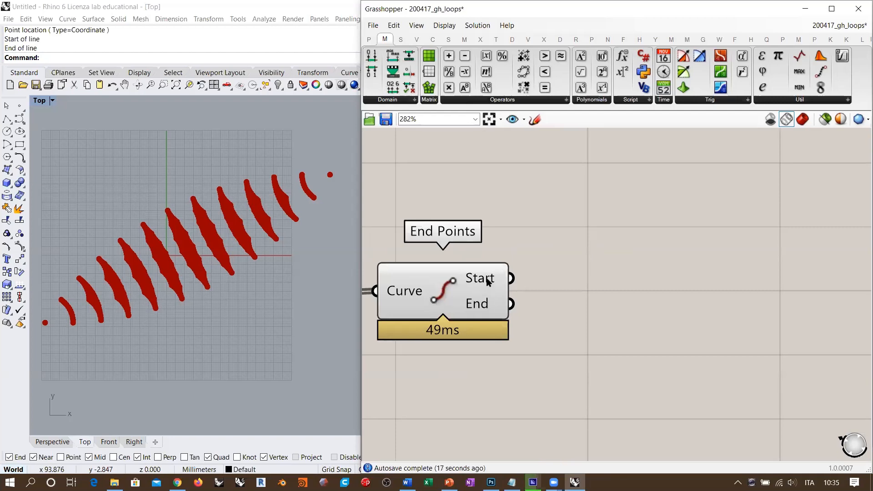
mouse_move(488, 282)
- Add a PolyLine component beside End Points, connect the Start points to its Vertices, and inspect the resulting curve
double_click(626, 269)
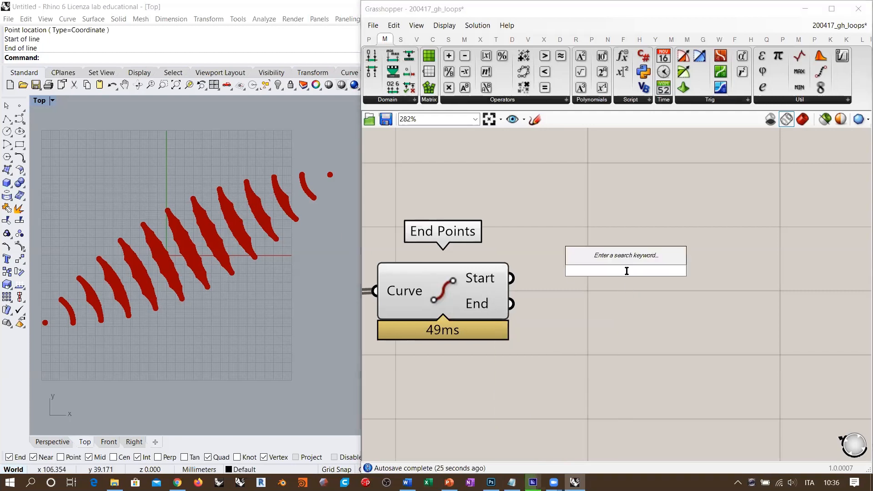
text(poly)
key(Up)
key(Up)
key(Up)
key(Up)
key(Up)
key(Up)
key(Up)
key(Up)
key(Up)
key(Up)
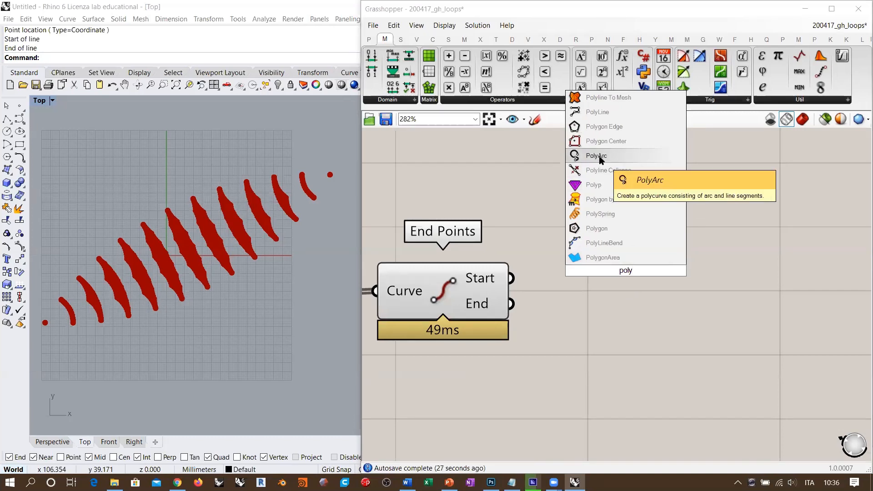
key(Return)
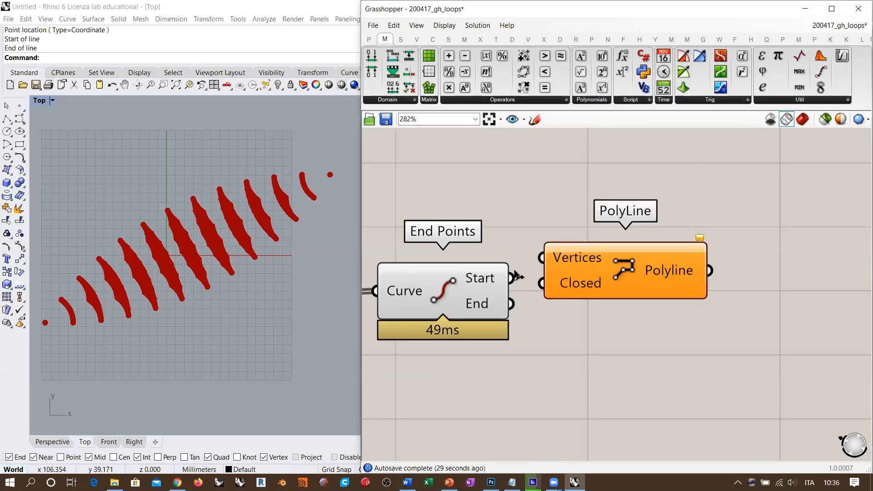
drag(517, 276, 542, 257)
drag(601, 271, 633, 251)
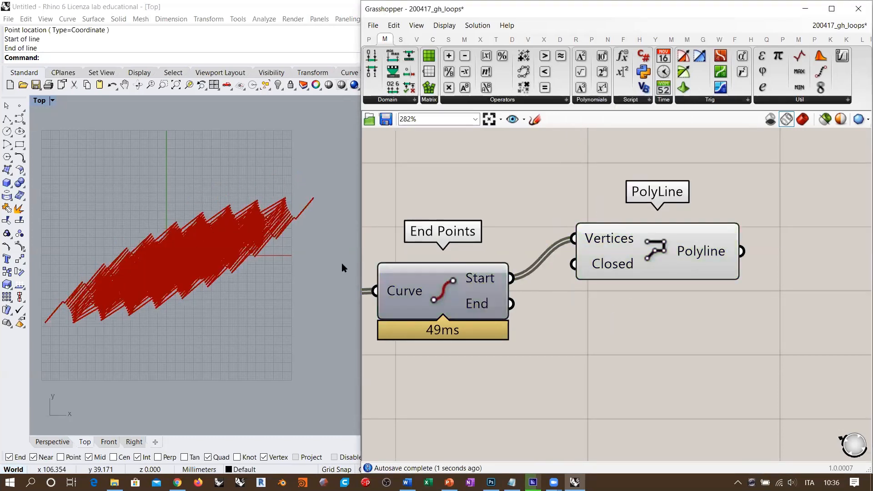
scroll(150, 236, up, 5)
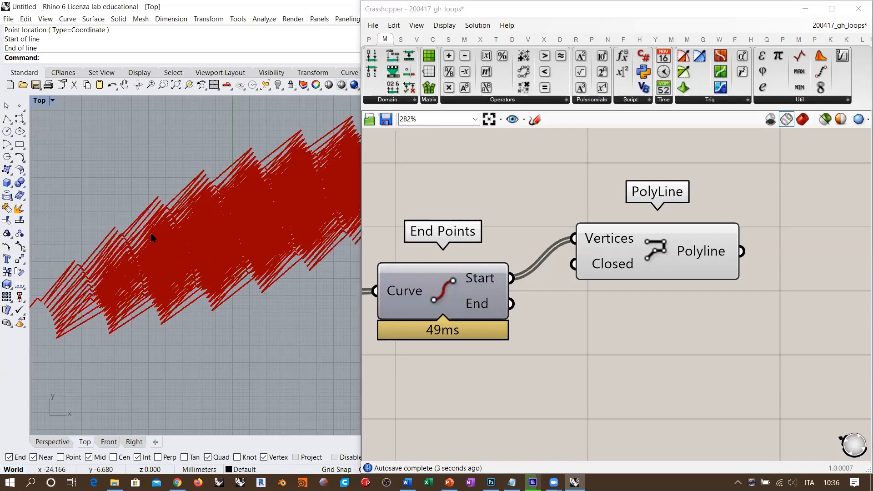
right_drag(226, 244, 136, 269)
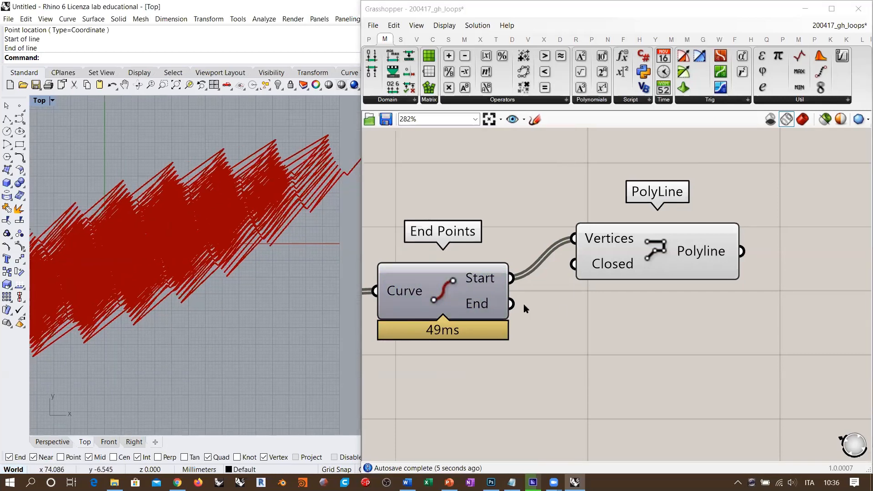
- Duplicate PolyLine below the first one and connect the End points to the copy's Vertices instead of the Start points
drag(617, 267, 624, 354)
drag(517, 306, 594, 339)
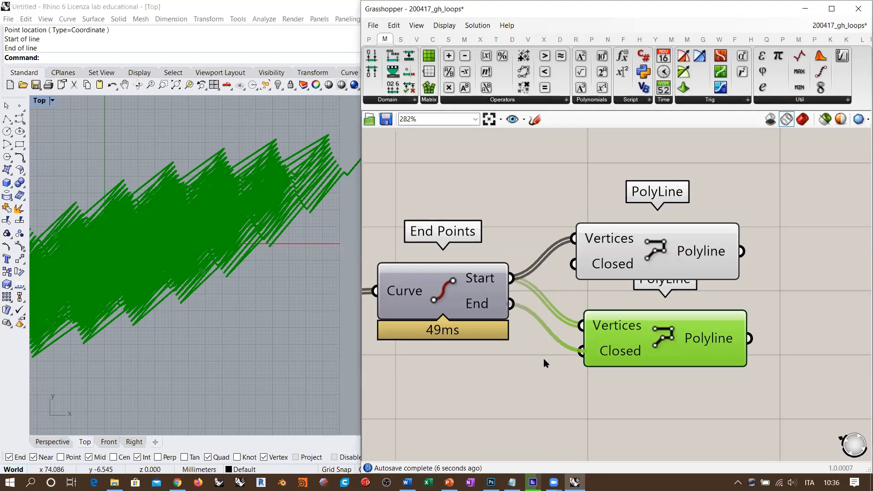
click(551, 374)
key(ctrl+z)
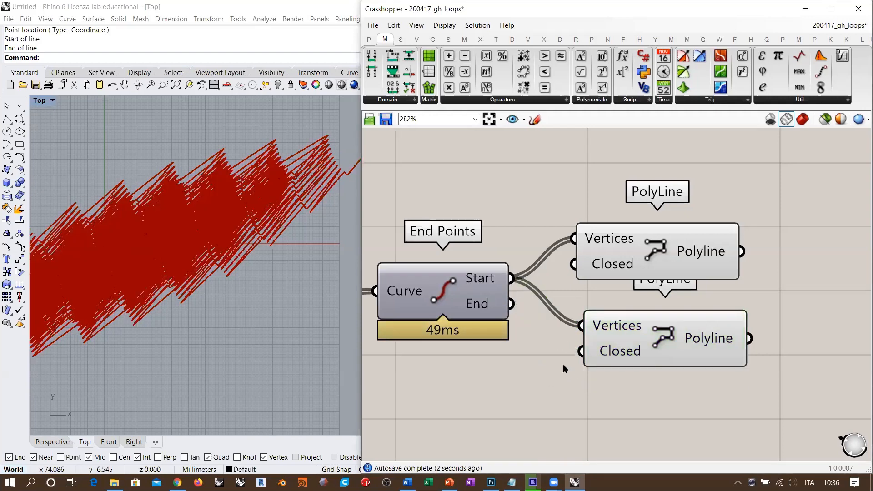
drag(519, 306, 582, 325)
click(253, 220)
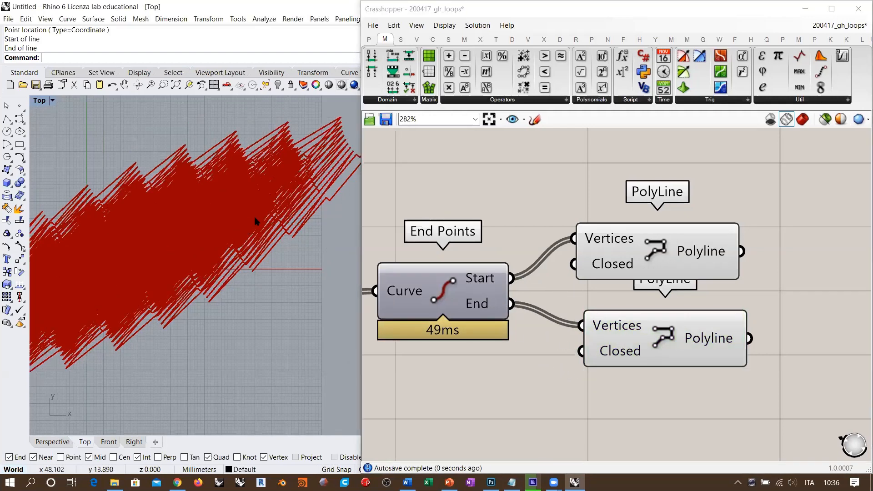
scroll(237, 221, down, 5)
scroll(237, 223, up, 3)
- Delete both PolyLine components together with the Line and End Points components
drag(775, 395, 659, 268)
scroll(659, 269, down, 5)
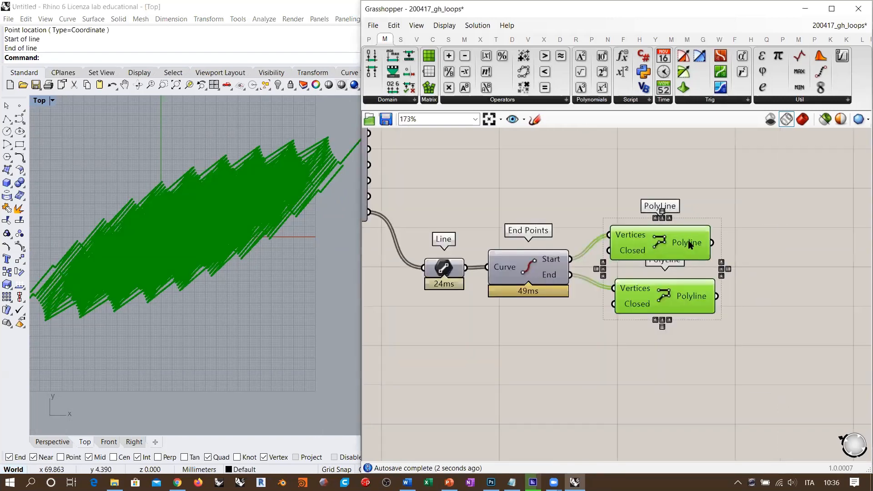
key(Delete)
drag(673, 309, 555, 258)
key(Delete)
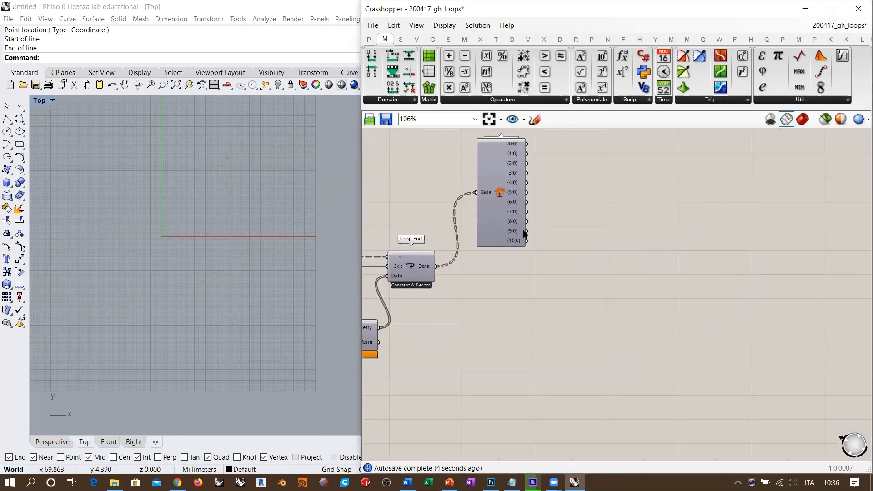
- Move Explode Tree slightly closer to Loop End and turn on the Loop End preview
right_drag(361, 270, 479, 298)
scroll(510, 278, up, 4)
drag(667, 185, 611, 270)
scroll(662, 244, down, 2)
scroll(647, 248, up, 2)
click(558, 326)
scroll(720, 272, down, 2)
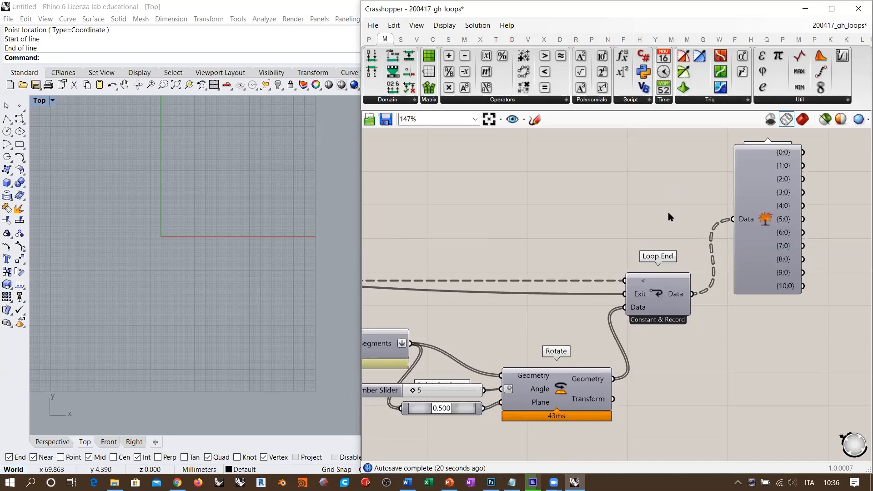
scroll(693, 318, up, 2)
click(661, 294)
key(ctrl+q)
click(713, 325)
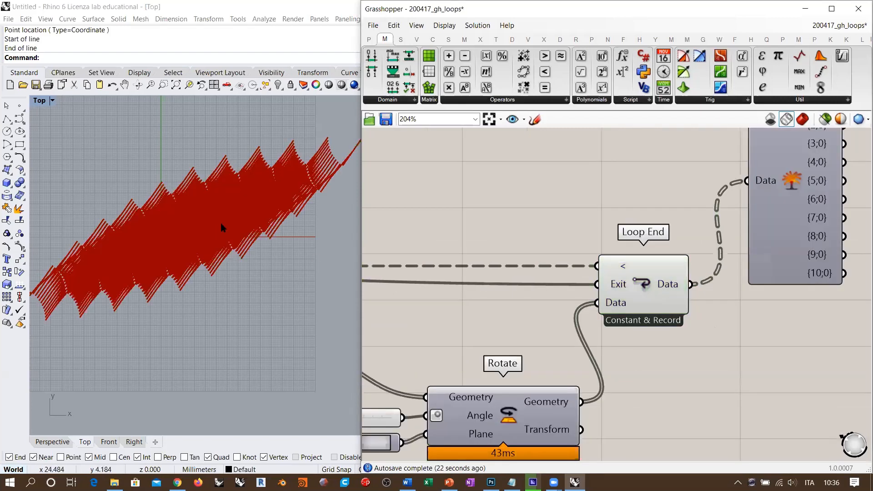
- Review the pattern and the loop definition, and move Explode Tree directly beside Loop End
scroll(218, 230, down, 2)
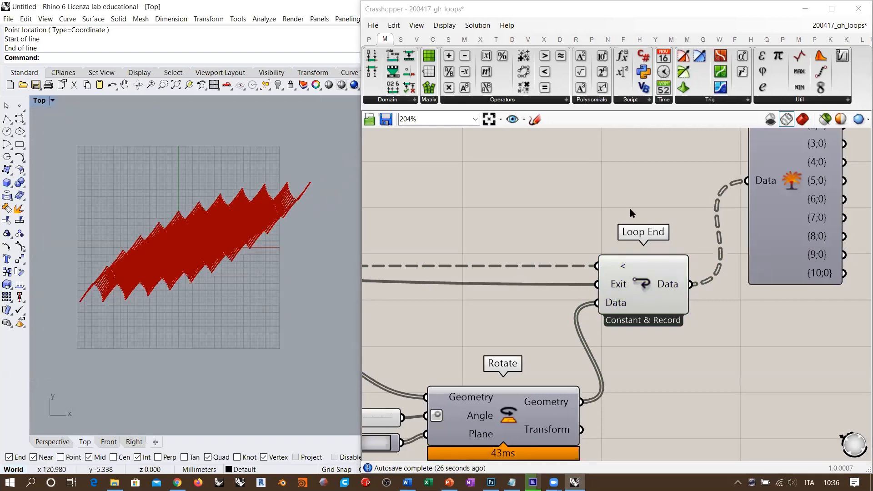
scroll(629, 208, down, 10)
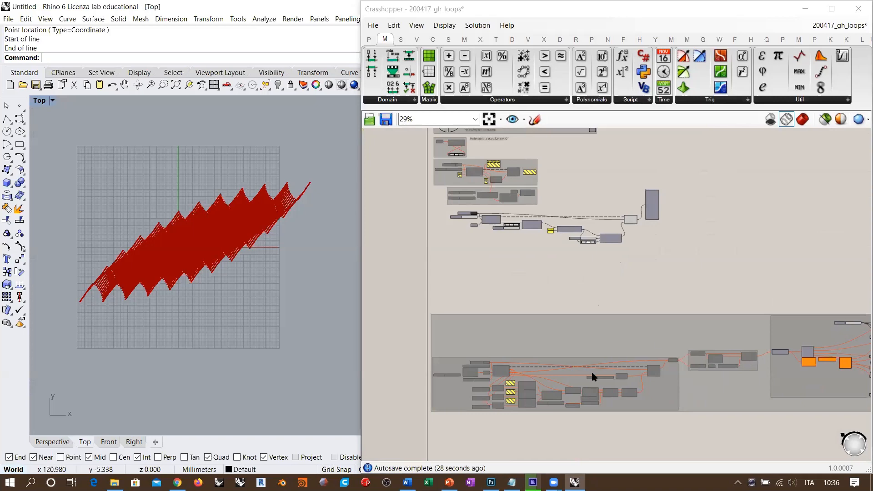
scroll(624, 288, up, 6)
right_drag(723, 233, 685, 237)
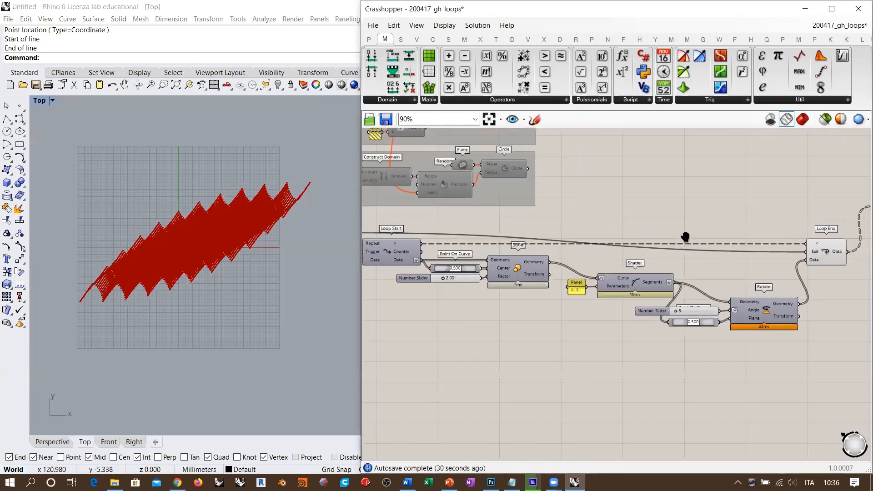
right_drag(543, 248, 565, 259)
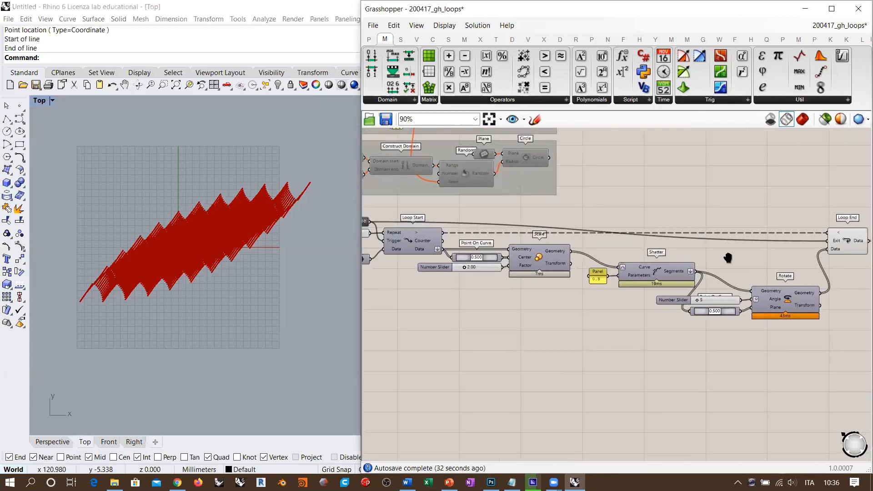
right_drag(728, 258, 720, 262)
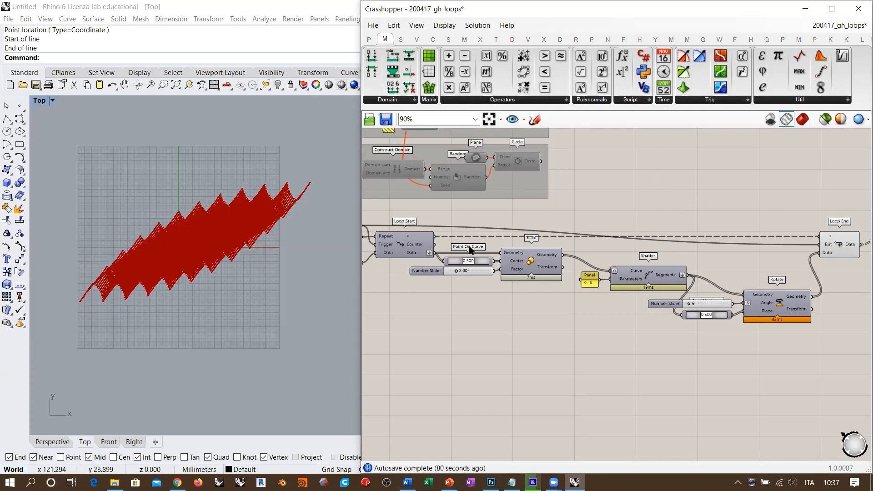
scroll(686, 252, down, 4)
click(783, 226)
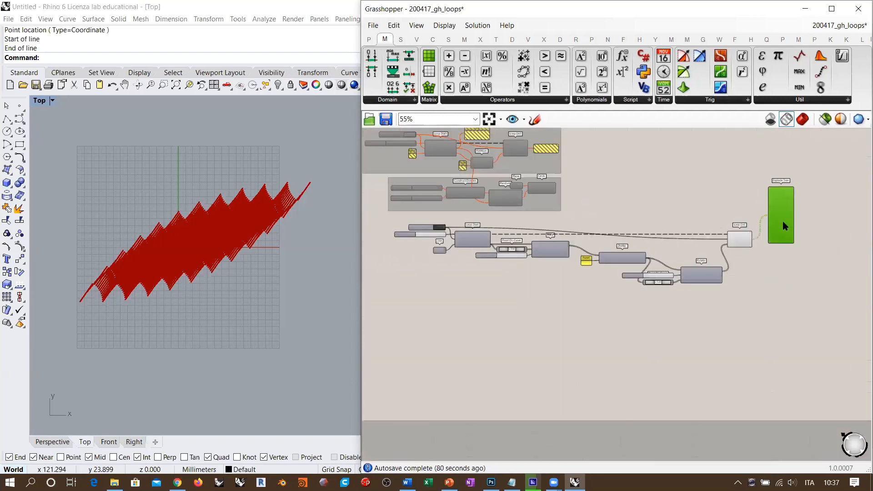
drag(783, 226, 632, 305)
click(758, 313)
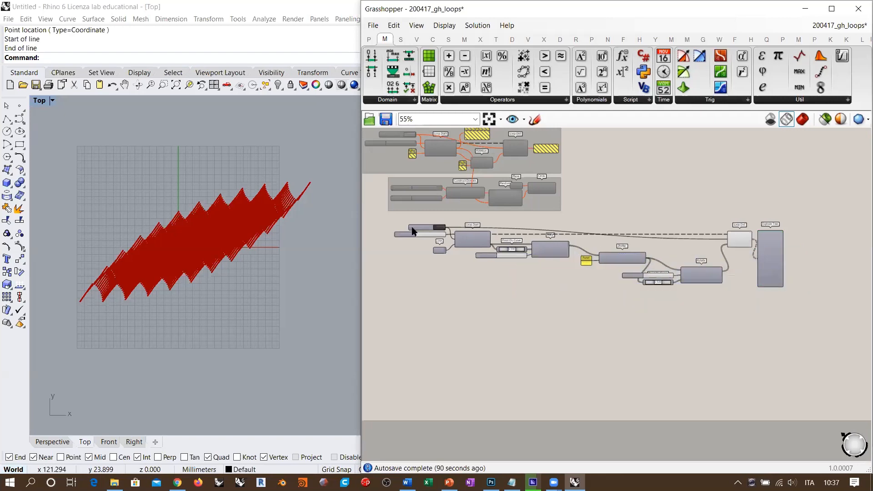
- Set the Boolean Toggle feeding the loop to True
scroll(415, 231, up, 10)
click(504, 214)
scroll(454, 212, down, 8)
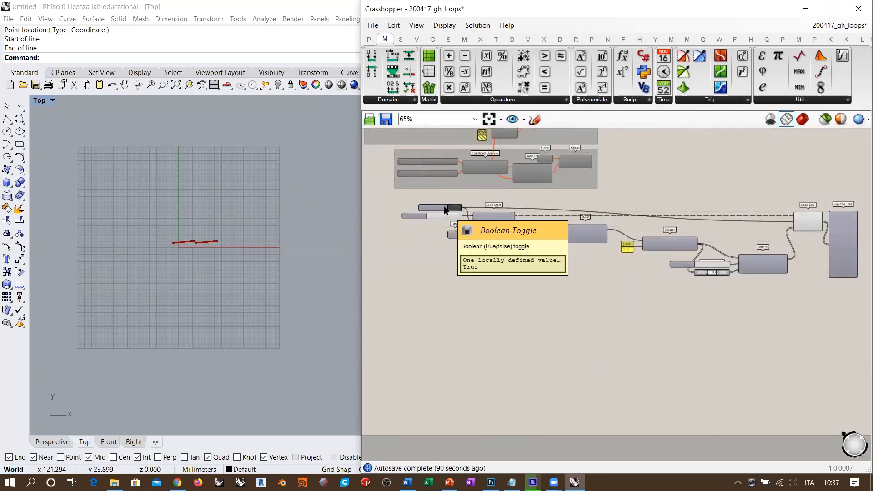
- Group and disable all components from Loop Start's inputs to Explode Tree, aligning the group with the one above
drag(856, 296, 403, 194)
key(ctrl+g)
key(ctrl+e)
click(521, 302)
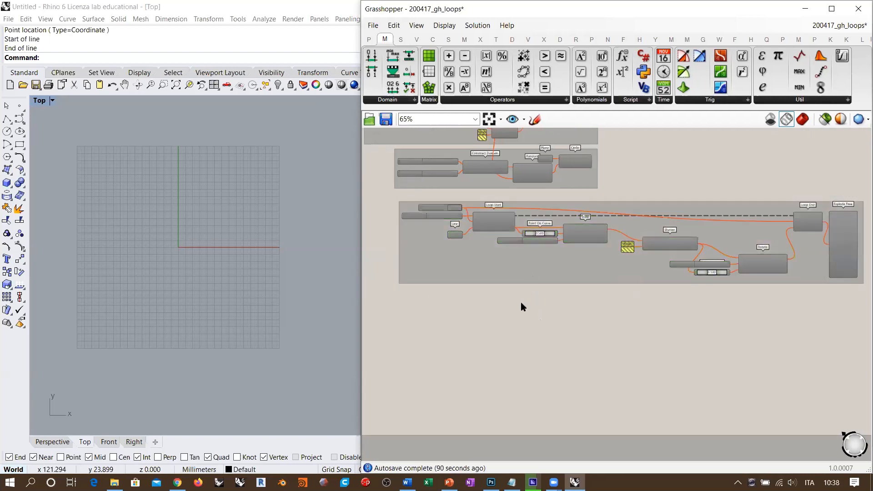
right_drag(453, 236, 507, 271)
drag(472, 260, 436, 252)
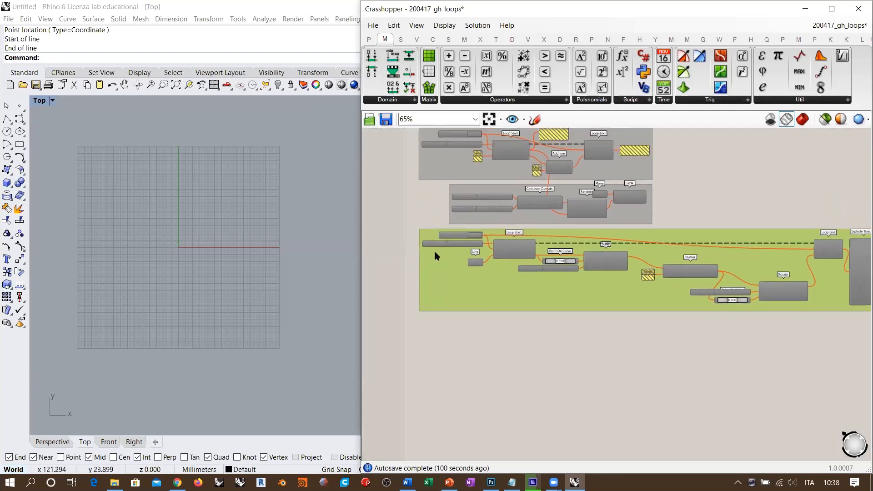
- Remove the large outer group that encloses the three smaller groups of the lower definition
scroll(491, 340, down, 2)
right_drag(553, 415, 538, 302)
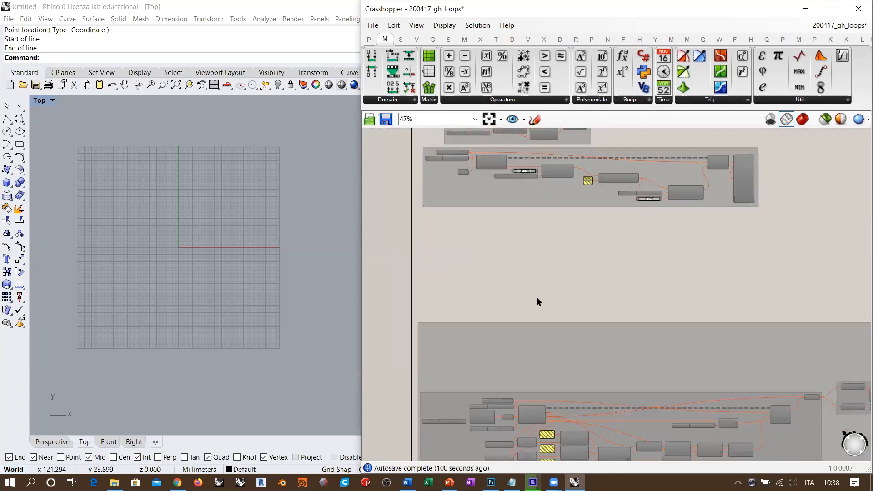
right_drag(619, 352, 531, 215)
scroll(530, 216, down, 3)
right_drag(667, 215, 594, 226)
click(590, 246)
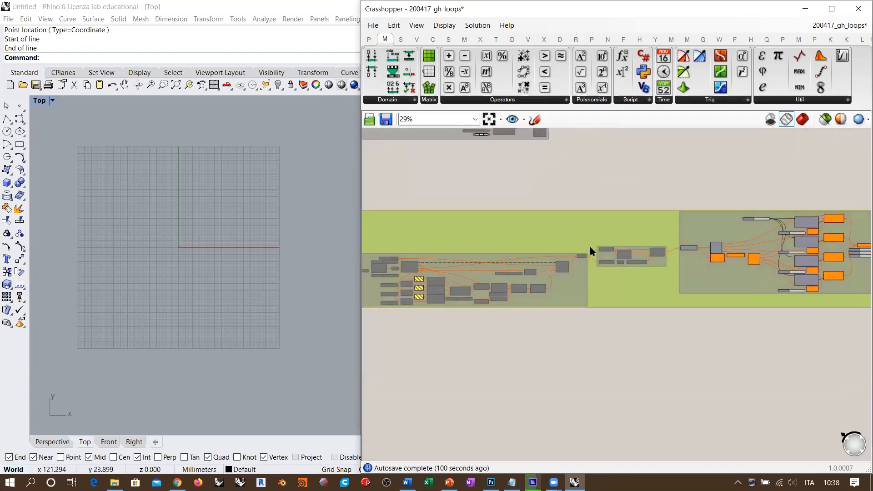
key(Delete)
- Select the three groups of the lower definition and enable their components
scroll(697, 260, down, 2)
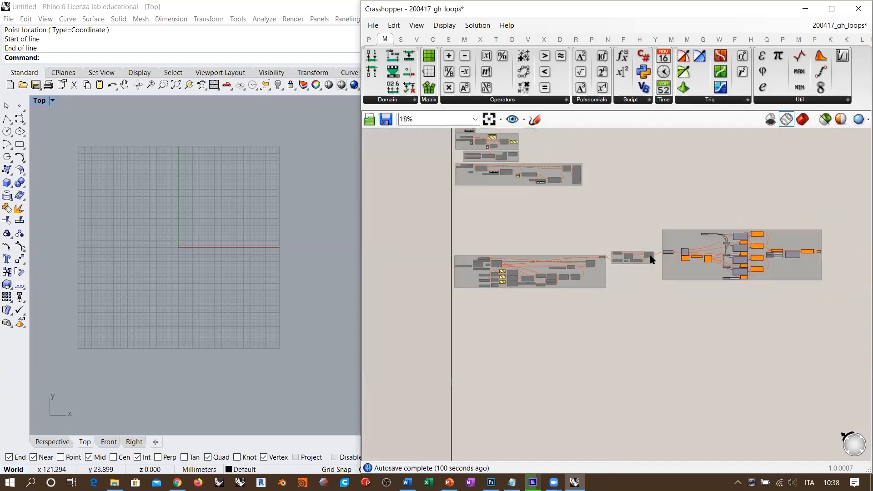
drag(797, 239, 469, 332)
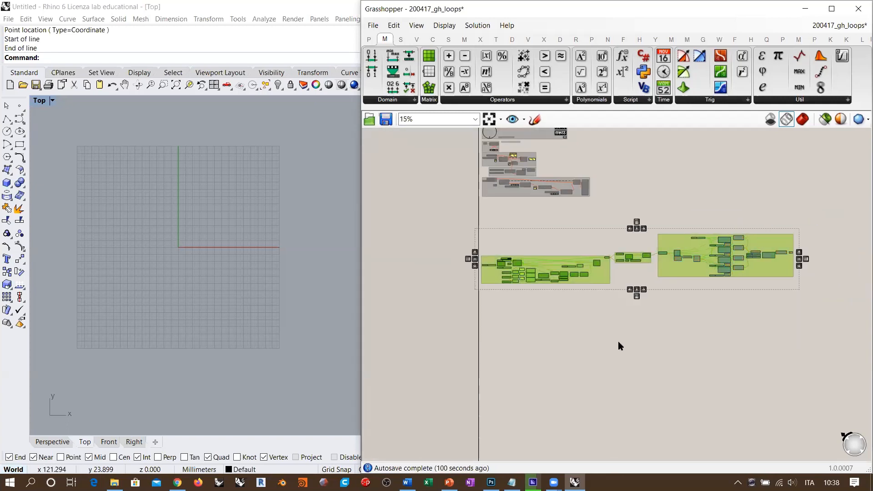
click(632, 341)
- Switch to the Perspective viewport and examine the start of the lower definition around the Line SDL component
click(55, 444)
right_drag(166, 288, 205, 272)
scroll(209, 318, down, 12)
shift+right_drag(233, 302, 233, 320)
right_drag(511, 307, 517, 310)
scroll(517, 276, up, 10)
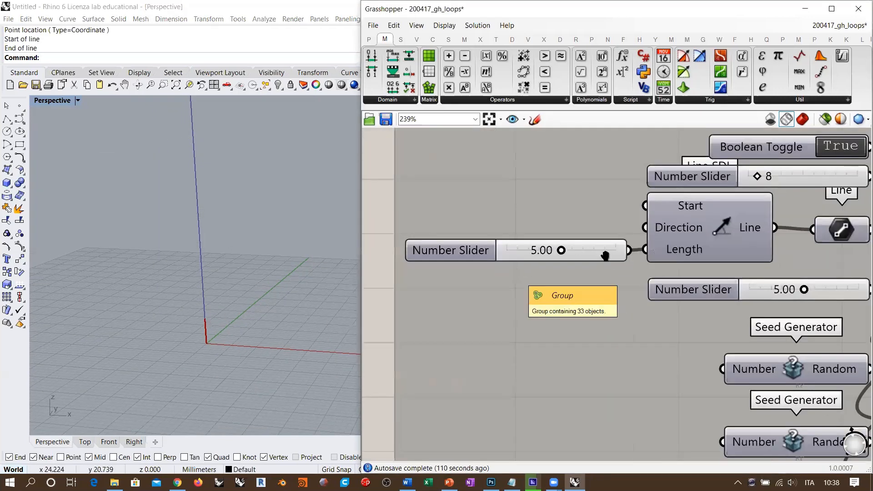
- Set the Number Slider feeding Line SDL's Length to 6.00 and straighten the Line container's wire from Line SDL
shift+right_drag(278, 292, 284, 292)
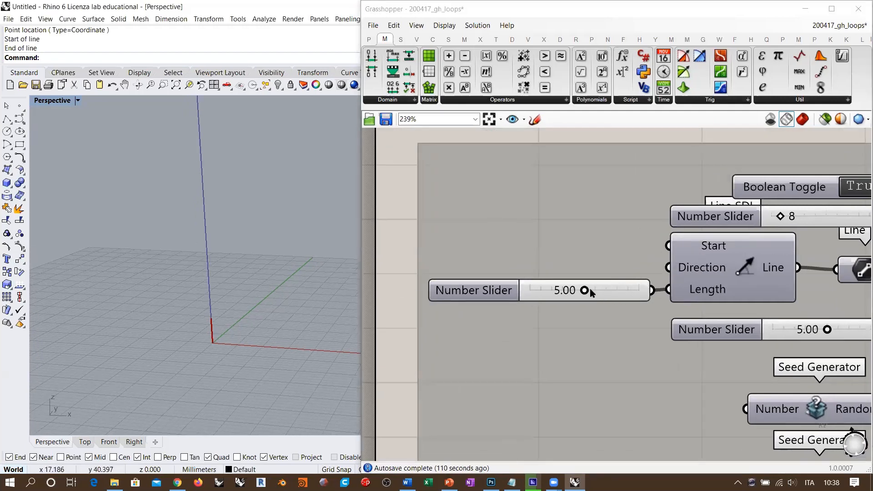
mouse_move(592, 293)
mouse_down()
mouse_move(552, 291)
mouse_move(614, 291)
mouse_move(530, 294)
mouse_move(597, 294)
mouse_up()
right_drag(601, 289, 543, 279)
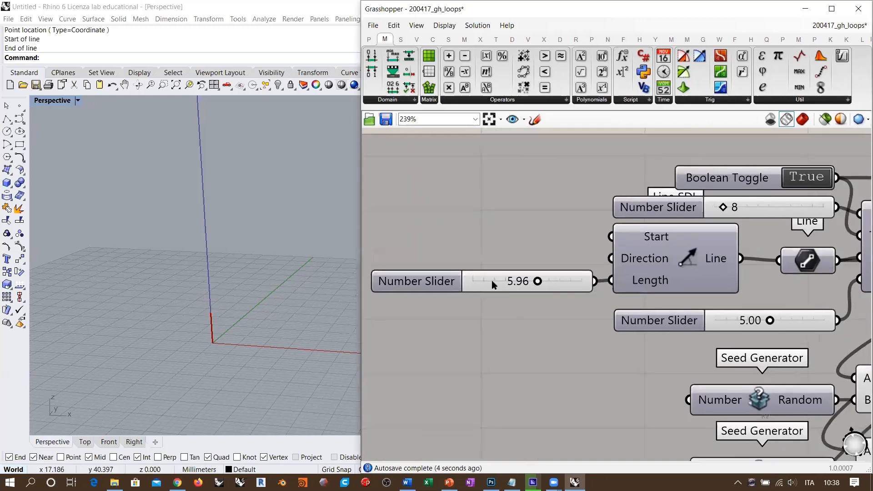
right_drag(658, 273, 517, 283)
click(563, 278)
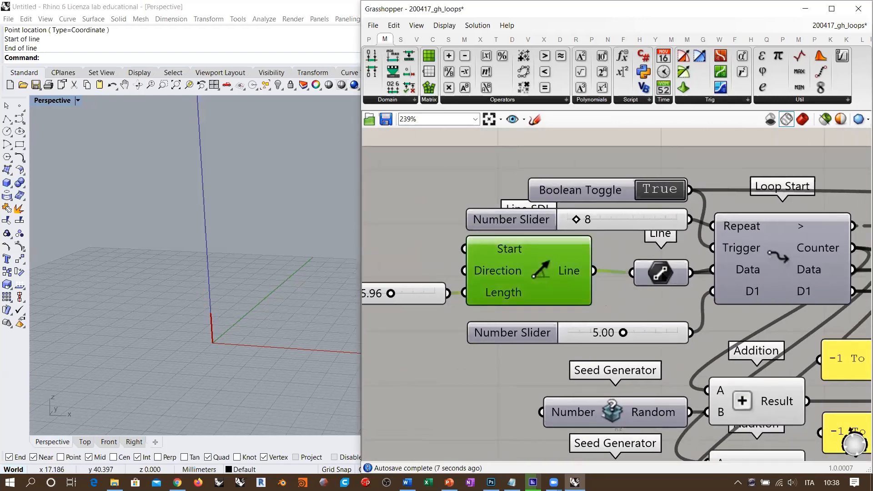
drag(660, 272, 669, 272)
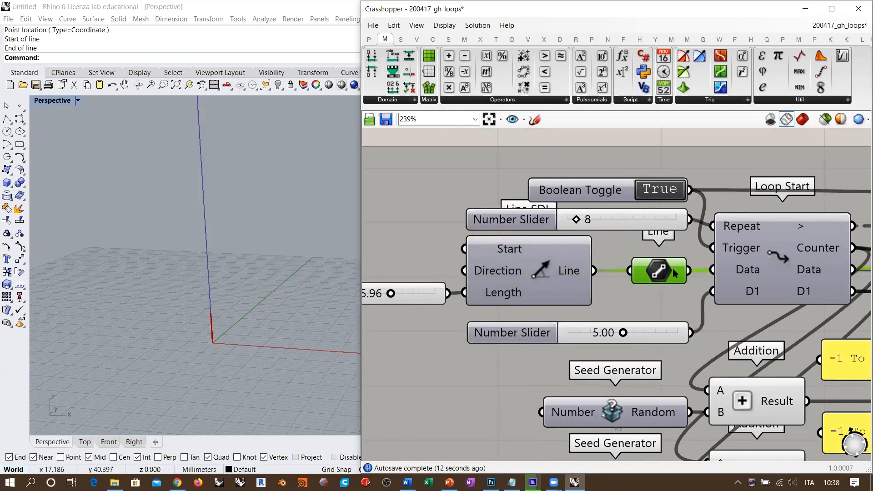
click(701, 276)
right_drag(810, 197, 723, 202)
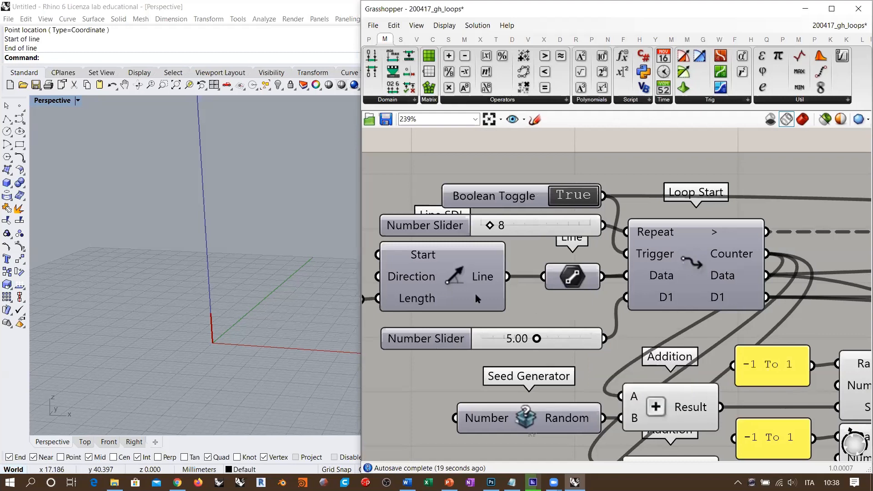
right_drag(367, 305, 586, 294)
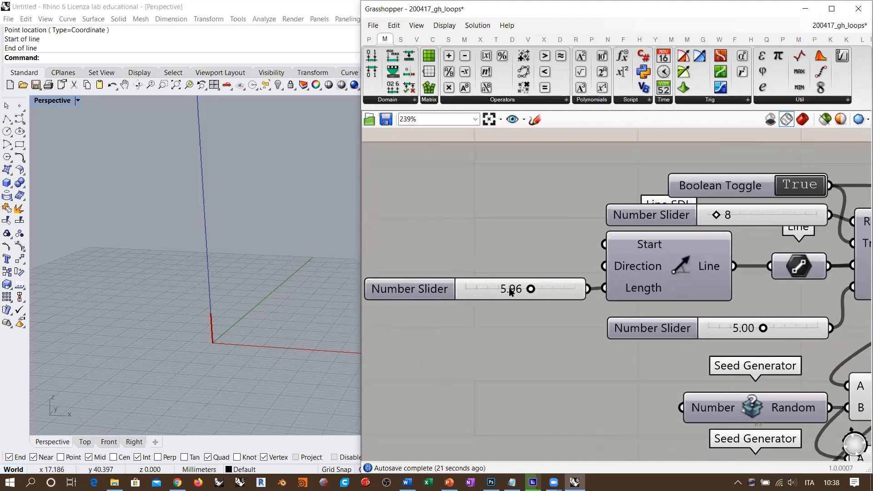
double_click(510, 290)
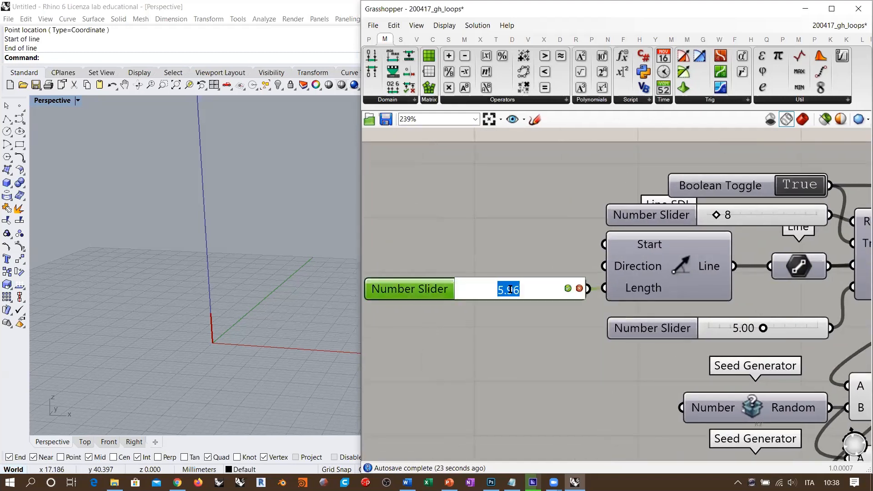
text(6)
key(Return)
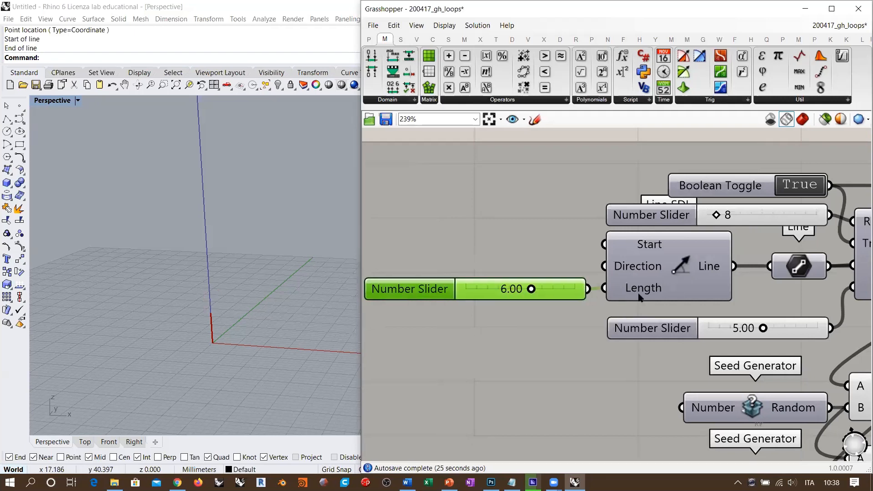
- Set the Boolean Toggle feeding Loop Start to False to run the loop, and view the resulting tree in Perspective
right_drag(661, 291, 501, 298)
click(636, 338)
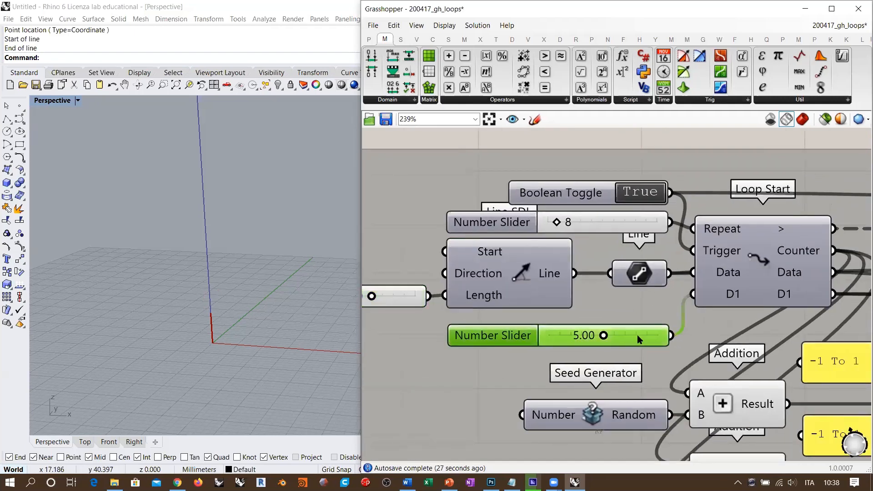
click(632, 314)
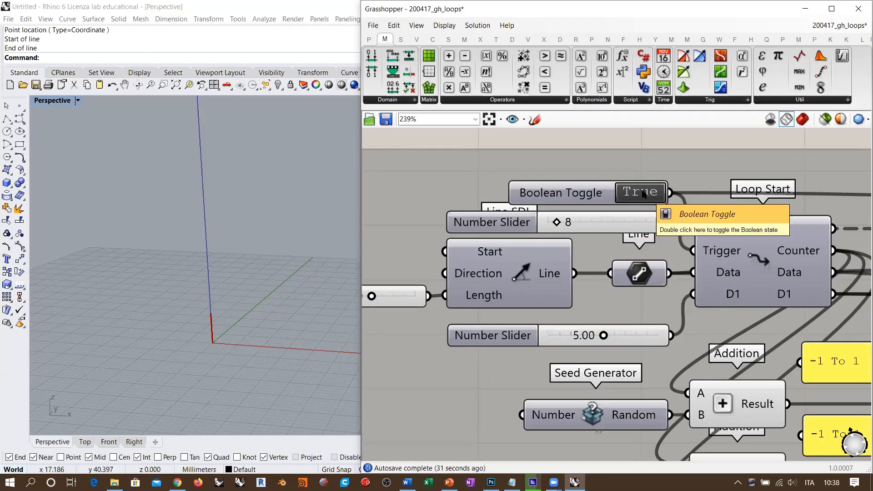
right_drag(631, 185, 647, 196)
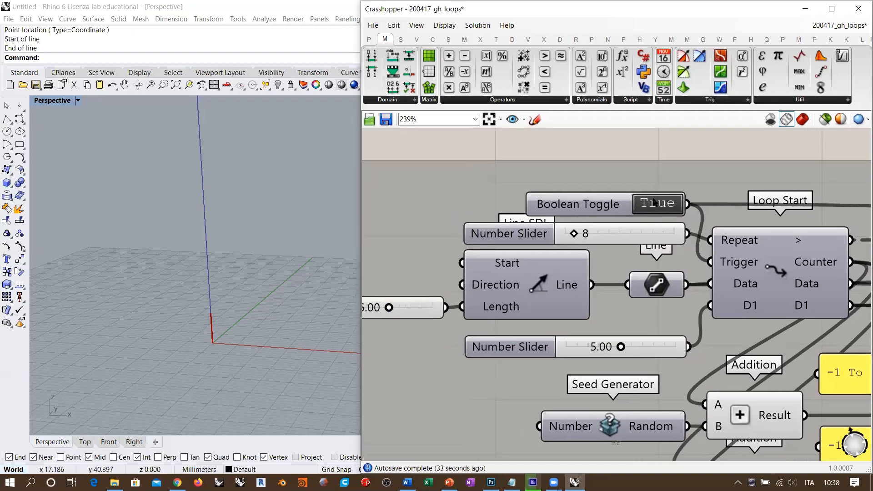
click(655, 206)
right_drag(171, 312, 250, 234)
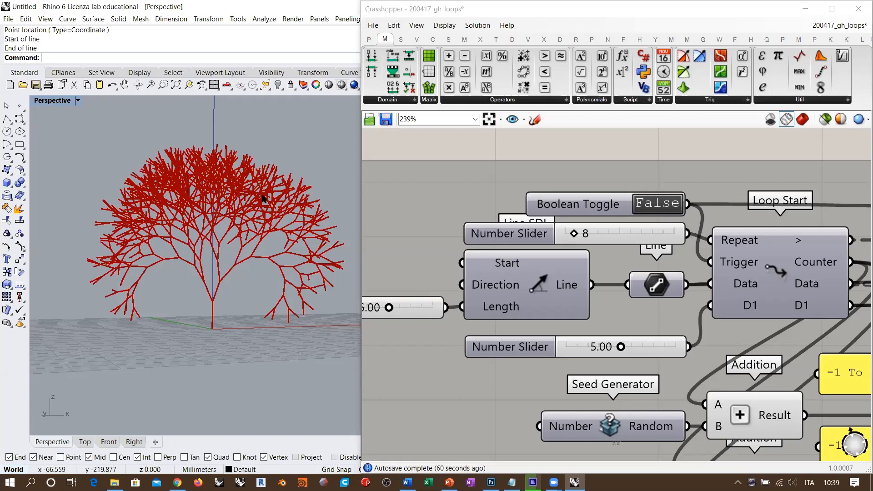
- Select the last group at the end of the branching definition and examine the generated tree from another angle
click(494, 216)
scroll(456, 211, down, 10)
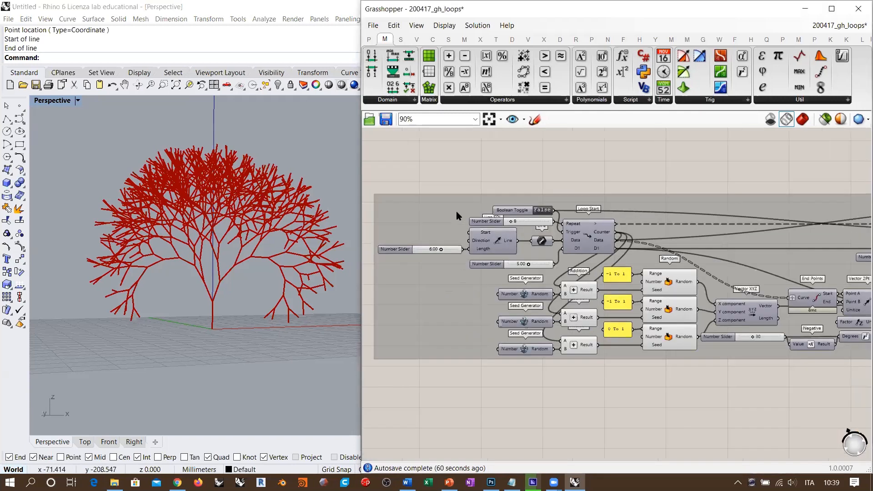
right_drag(707, 244, 427, 275)
drag(770, 185, 641, 314)
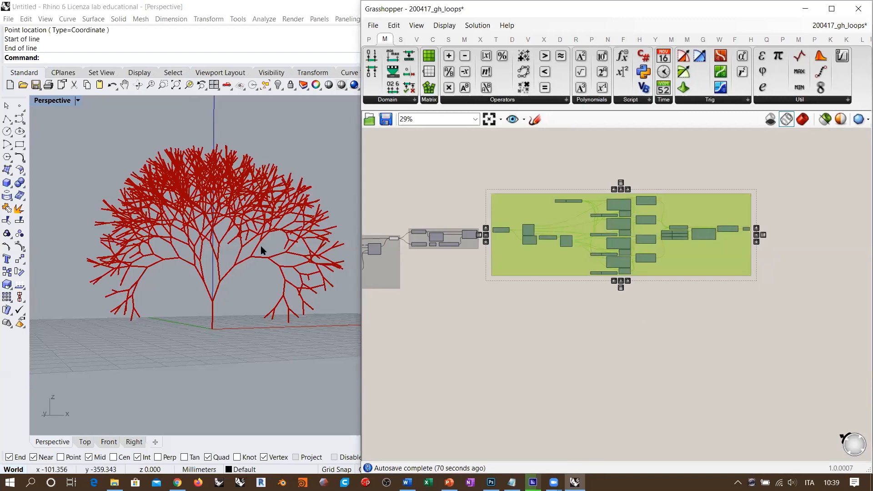
right_drag(415, 281, 572, 275)
right_drag(439, 297, 618, 290)
scroll(509, 242, up, 3)
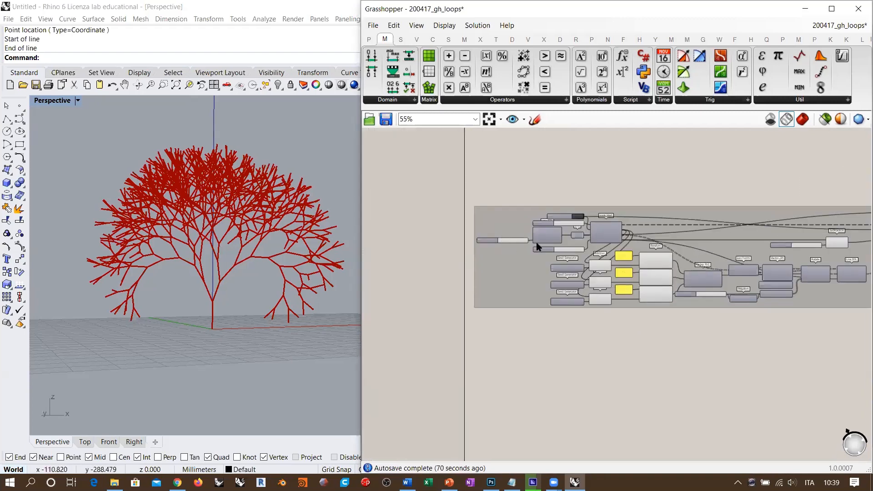
right_drag(259, 250, 309, 250)
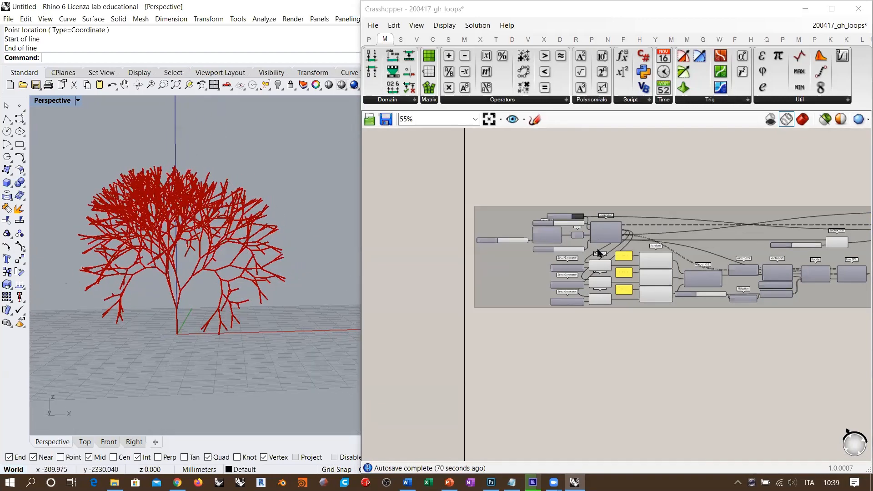
- Bake the flattened Line container after Loop End to the Default layer with its curves grouped
scroll(591, 264, up, 6)
scroll(566, 251, down, 2)
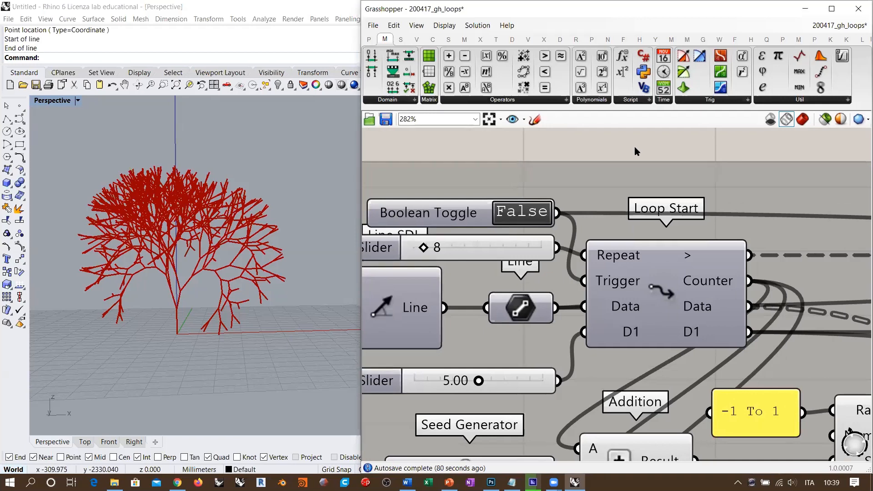
scroll(795, 259, down, 8)
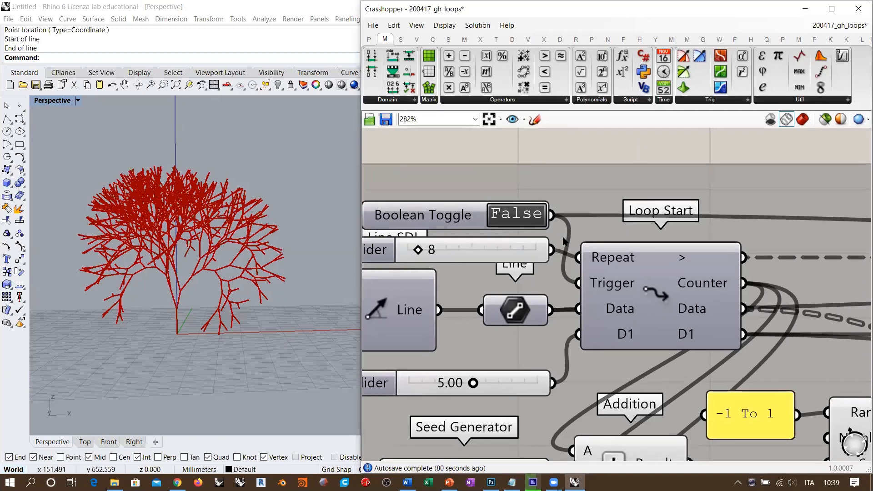
scroll(794, 259, up, 8)
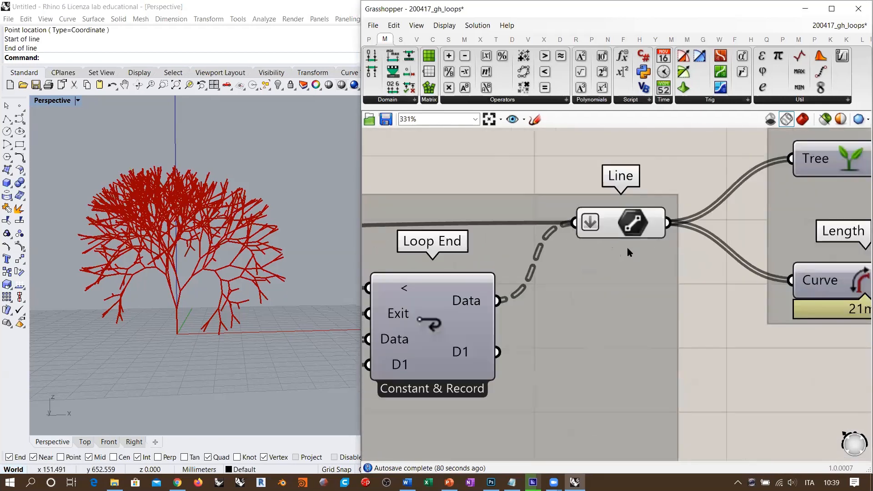
click(643, 236)
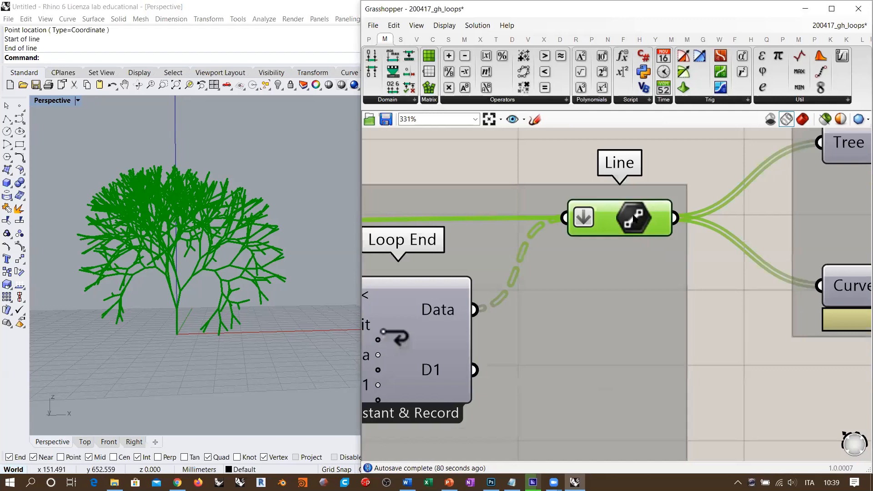
right_click(633, 219)
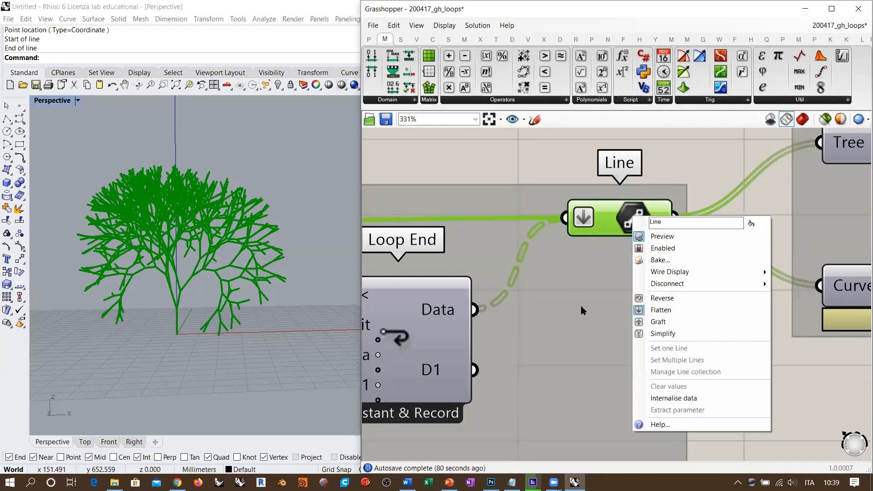
click(659, 260)
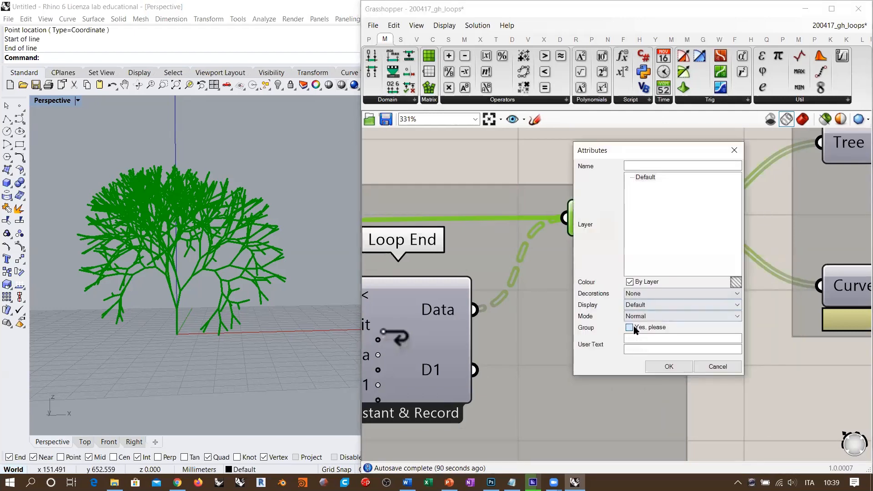
click(668, 367)
- Move the baked tree along the negative X direction, clear of the Grasshopper preview, and deselect it
right_drag(253, 226, 335, 219)
click(290, 247)
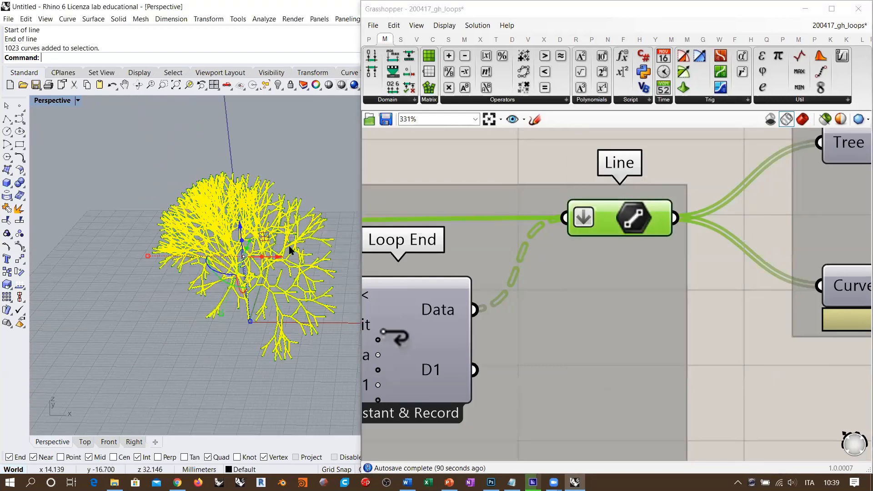
scroll(308, 244, down, 7)
drag(298, 253, 148, 256)
key(Escape)
- Rerun the loop by switching its Boolean Toggle to True and back to False to generate a different tree
right_drag(457, 201, 488, 215)
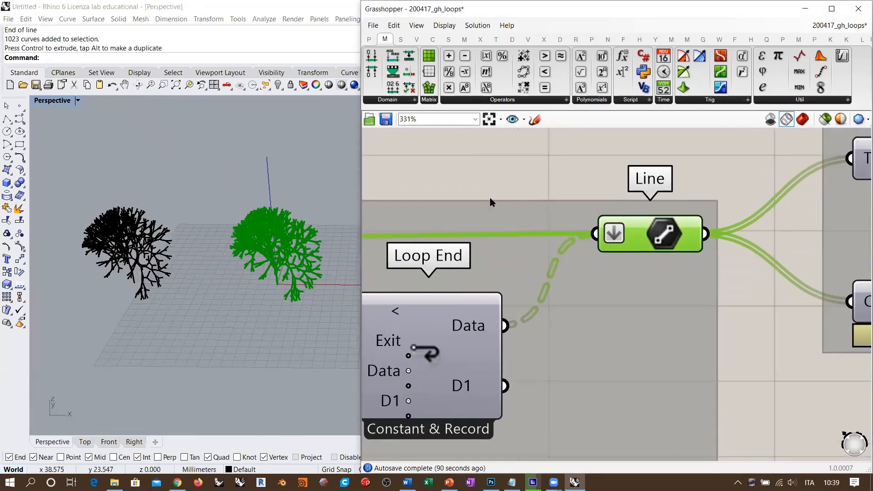
click(488, 197)
scroll(545, 263, down, 2)
right_drag(545, 263, 744, 283)
scroll(744, 283, down, 6)
right_drag(436, 279, 593, 283)
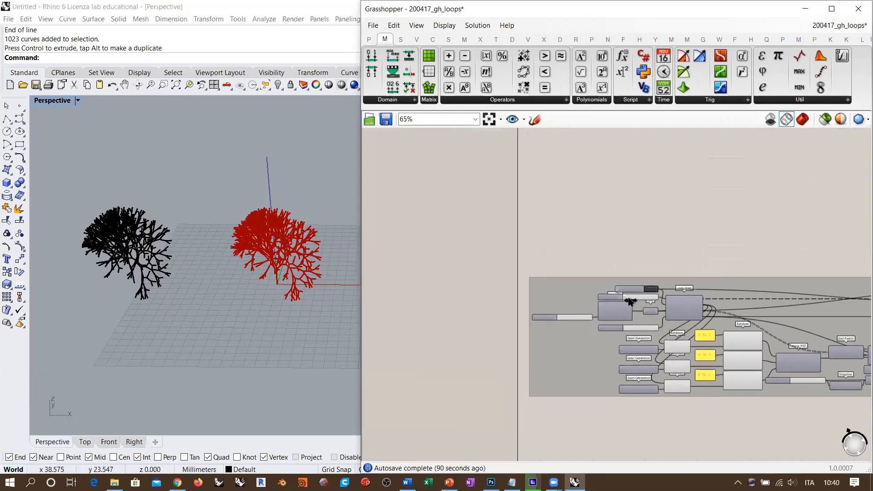
scroll(591, 287, up, 7)
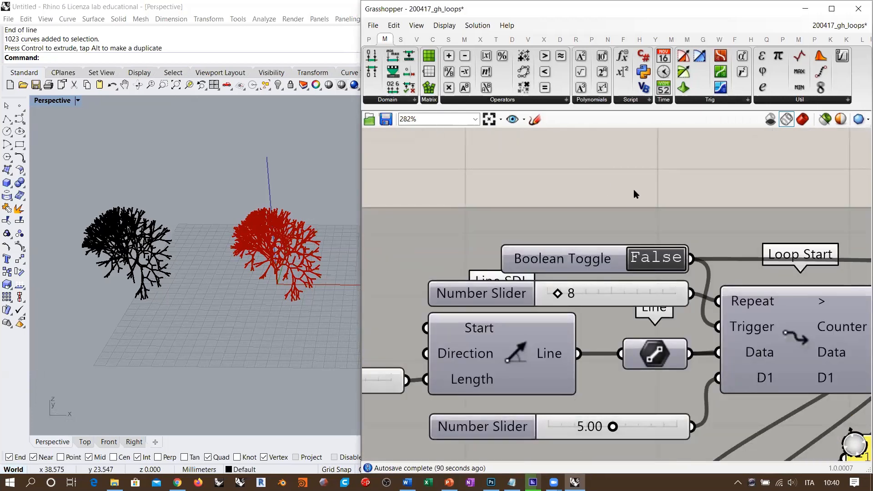
double_click(652, 260)
double_click(652, 260)
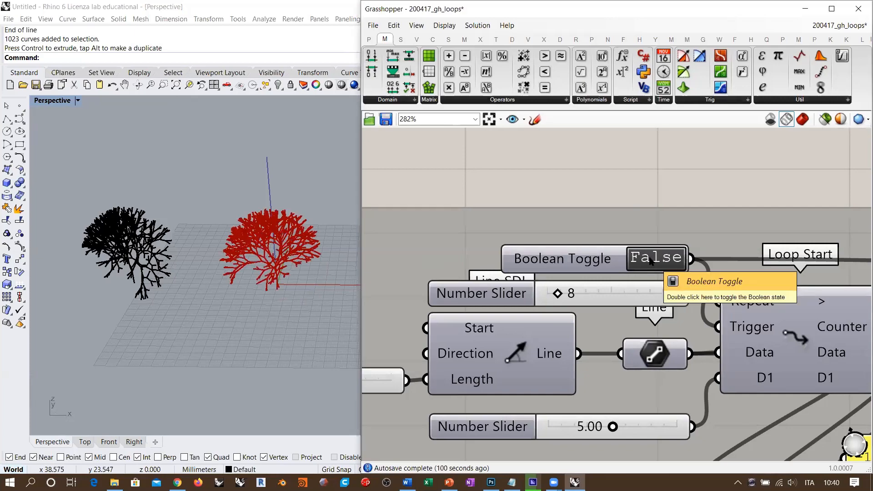
- Bake the new tree from the Line container after Loop End to the Default layer as a group
right_drag(246, 273, 256, 294)
scroll(545, 262, down, 5)
right_drag(768, 287, 387, 279)
right_drag(857, 269, 618, 284)
scroll(652, 268, up, 7)
right_click(653, 272)
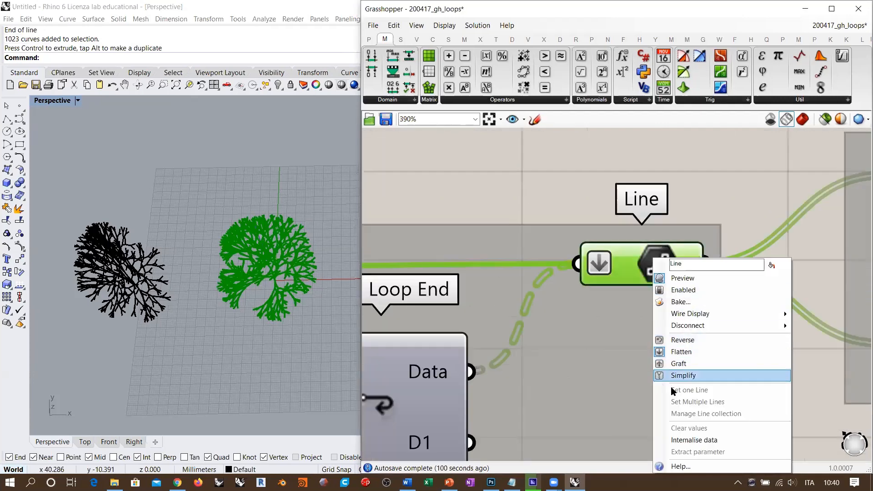
click(678, 303)
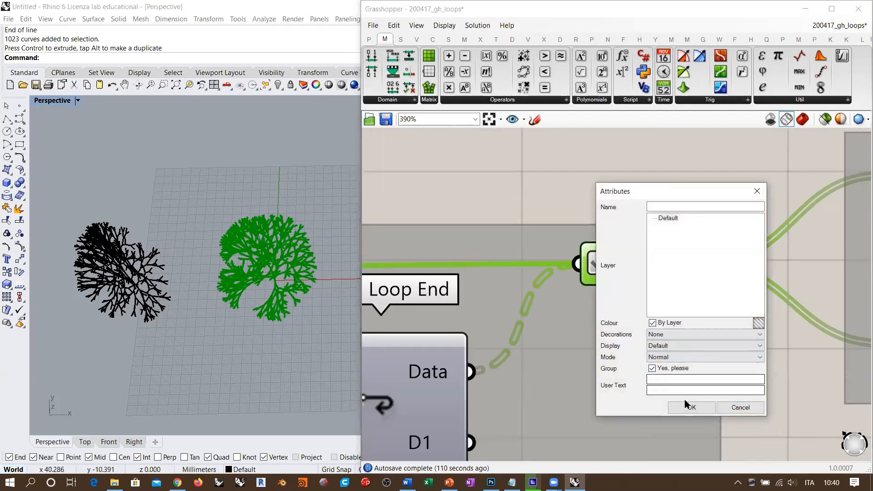
click(688, 405)
- Move the second baked tree along negative X past the first one and compare the two from above and obliquely
click(279, 249)
shift+right_drag(279, 250, 318, 232)
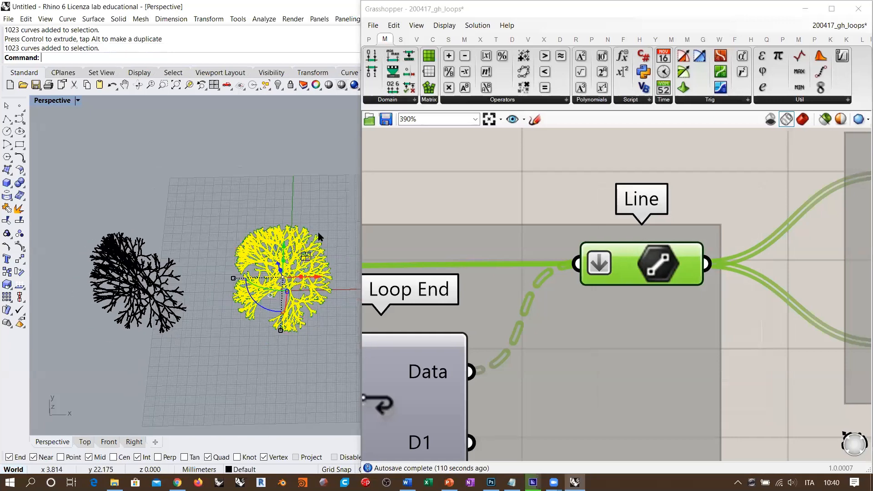
scroll(319, 235, down, 4)
drag(339, 250, 124, 257)
click(206, 300)
shift+right_drag(205, 301, 270, 281)
scroll(236, 271, up, 8)
scroll(220, 260, down, 5)
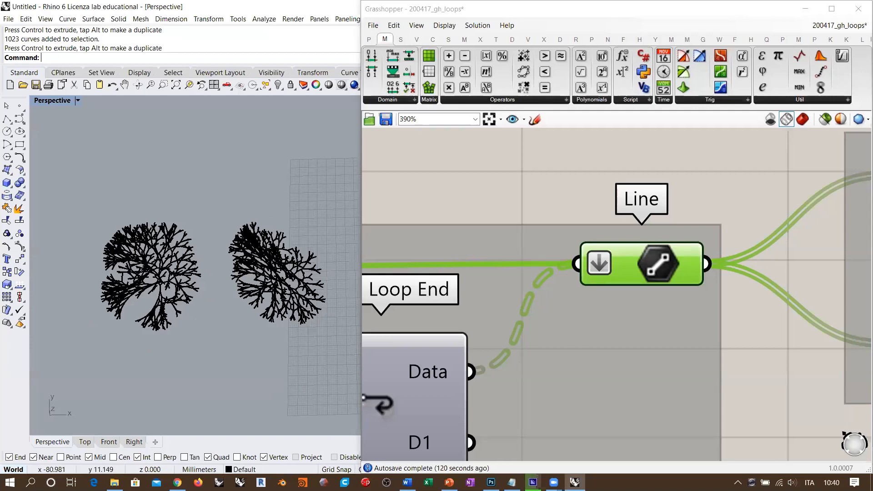
right_drag(245, 314, 258, 247)
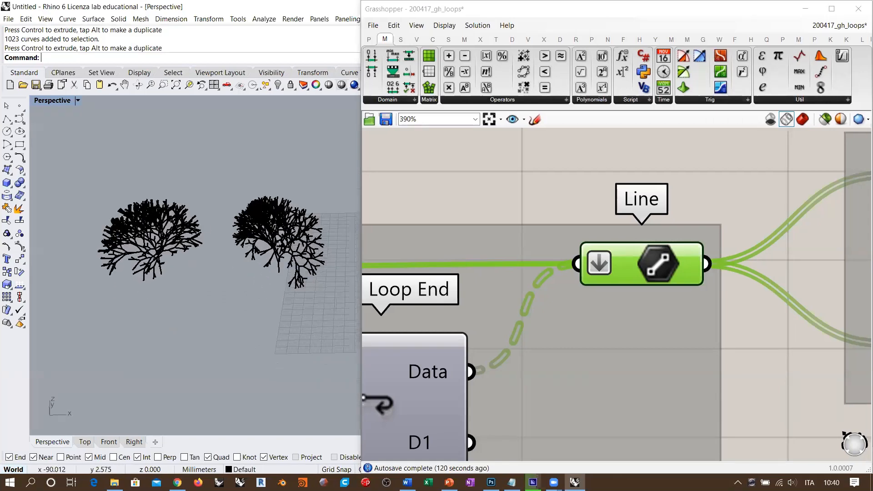
- Reset the branching loop by setting its Boolean Toggle to True
click(683, 265)
scroll(780, 250, down, 5)
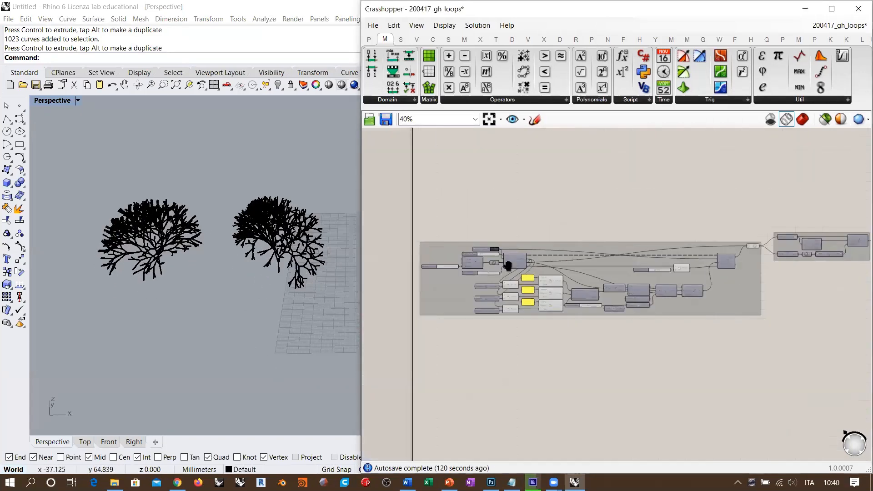
scroll(527, 256, up, 2)
scroll(528, 257, up, 3)
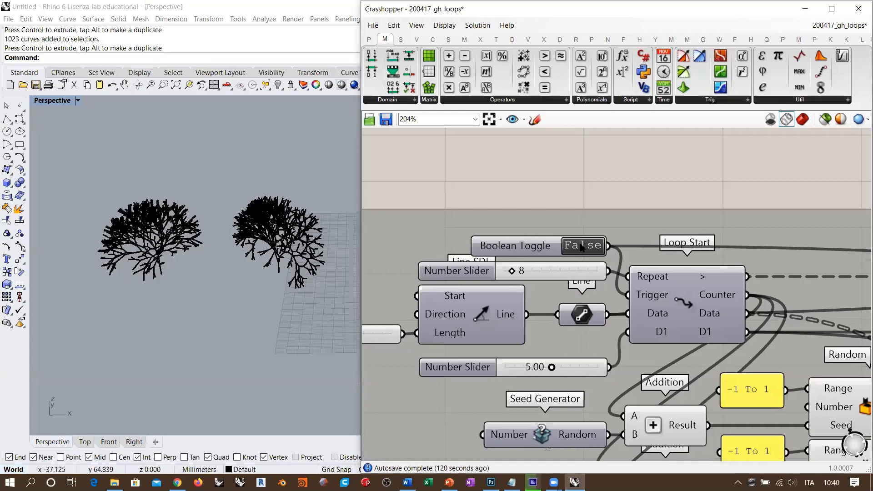
double_click(581, 246)
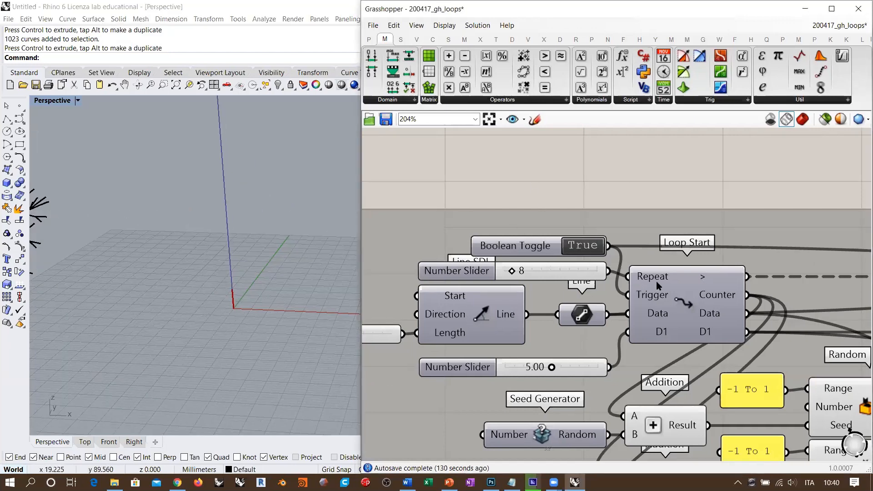
- Move the branching loop group and the two groups connected after it up the canvas, closer to the definitions above
mouse_move(722, 301)
right_down()
mouse_move(701, 293)
mouse_move(710, 295)
right_up()
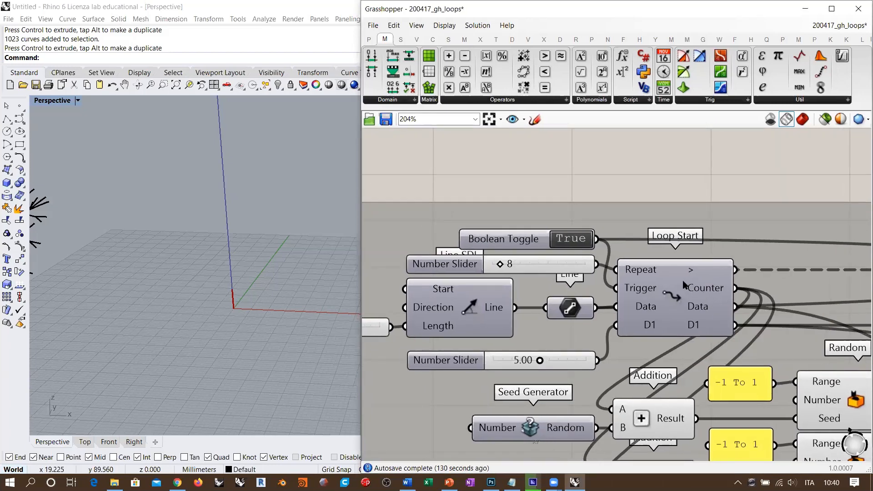
mouse_move(676, 292)
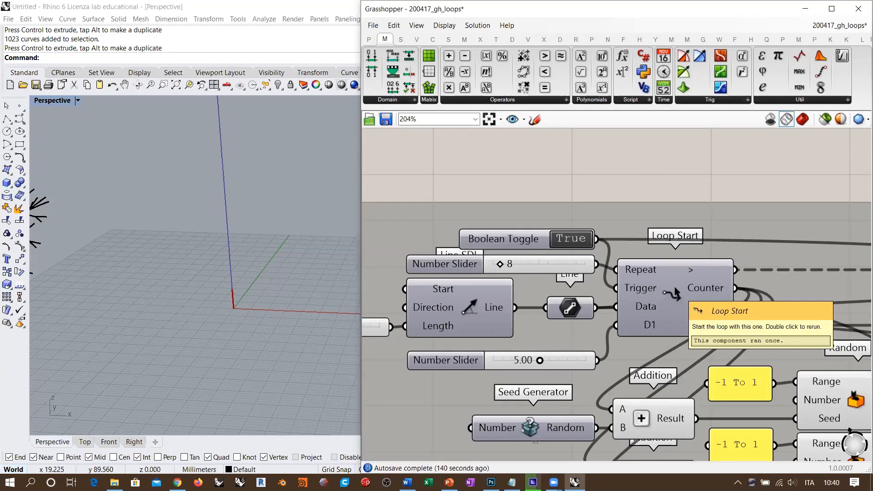
scroll(676, 293, down, 10)
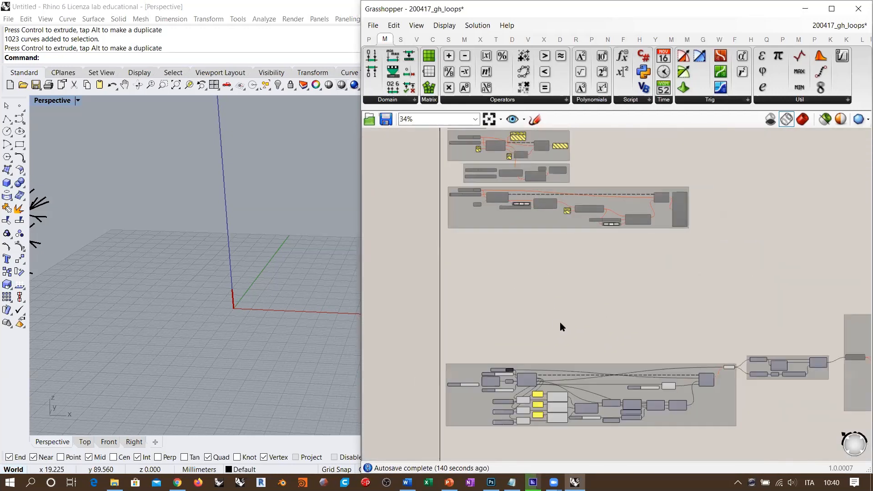
right_drag(561, 327, 521, 255)
scroll(520, 255, down, 2)
click(750, 304)
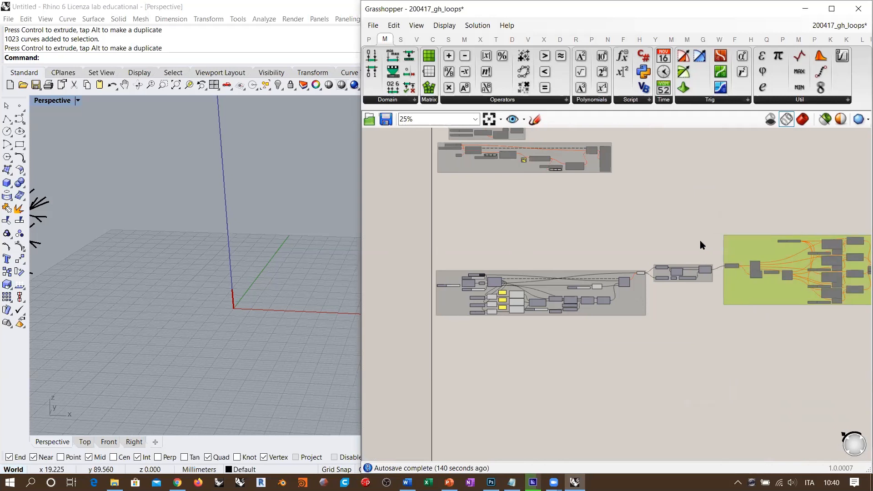
shift+drag(700, 240, 439, 367)
drag(460, 299, 465, 247)
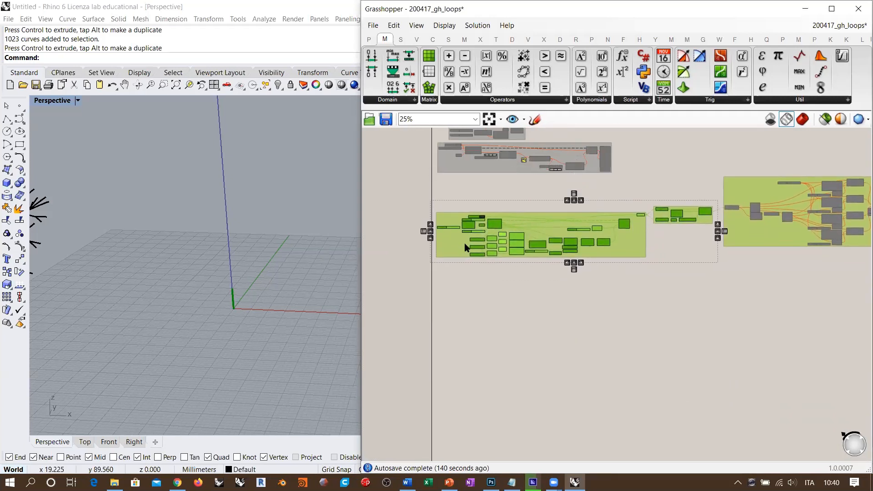
click(463, 277)
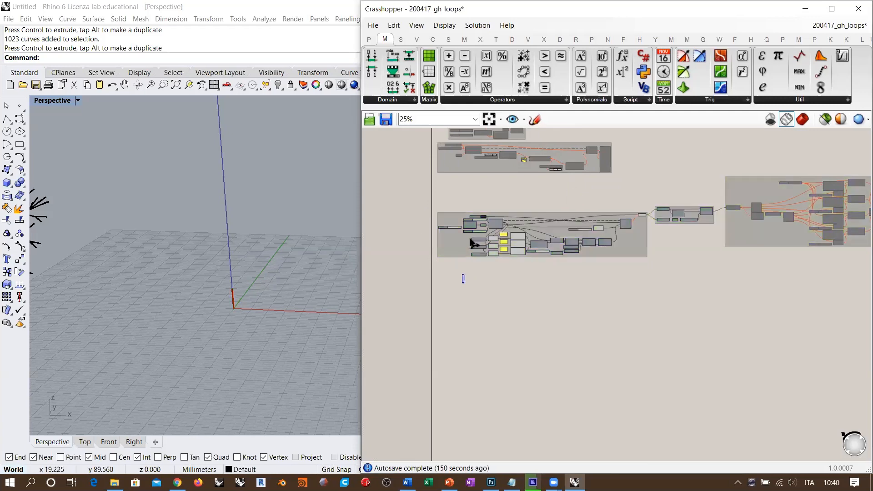
- Sketch a vertical trunk line labelled 5 with the freehand sketch tool in the empty canvas below the branching loop
scroll(471, 229, up, 7)
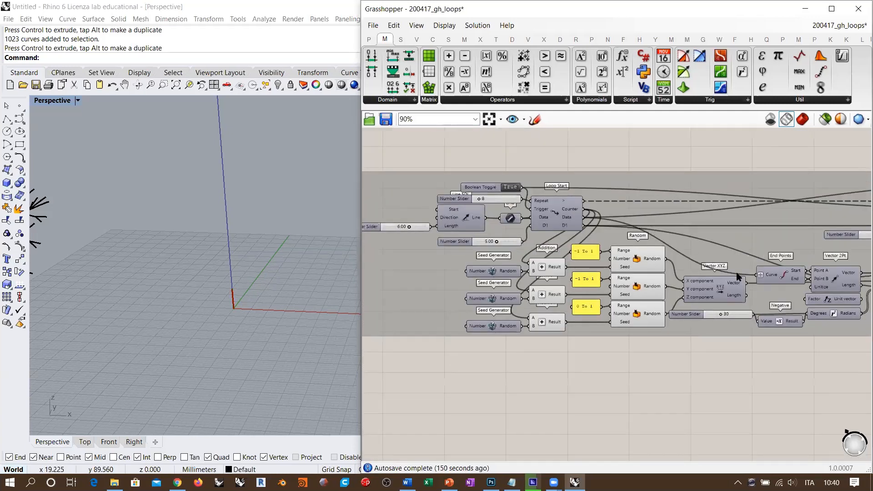
right_drag(737, 276, 548, 256)
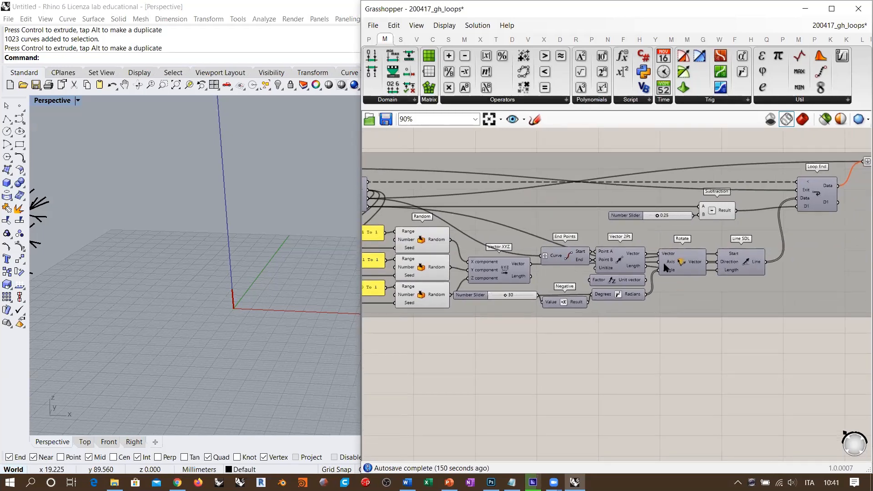
right_drag(619, 322, 597, 224)
click(535, 119)
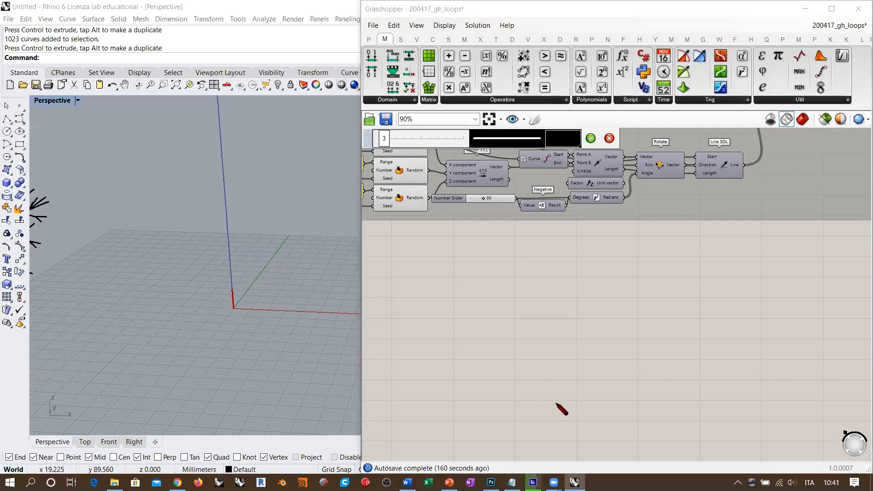
mouse_move(555, 362)
mouse_down()
mouse_move(556, 402)
mouse_move(553, 365)
mouse_move(567, 393)
mouse_up()
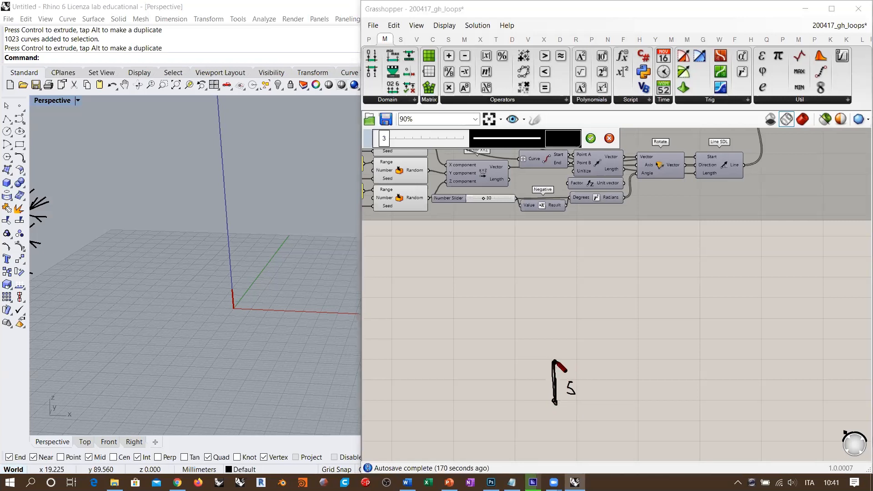
- Sketch a dashed extension above the trunk, two diagonal branches from its tip and an angle mark beside the dashed line
drag(554, 334, 553, 332)
drag(553, 328, 553, 322)
drag(553, 318, 553, 310)
drag(554, 360, 555, 360)
mouse_move(554, 356)
mouse_down()
mouse_move(529, 312)
mouse_move(566, 343)
mouse_move(580, 313)
mouse_up()
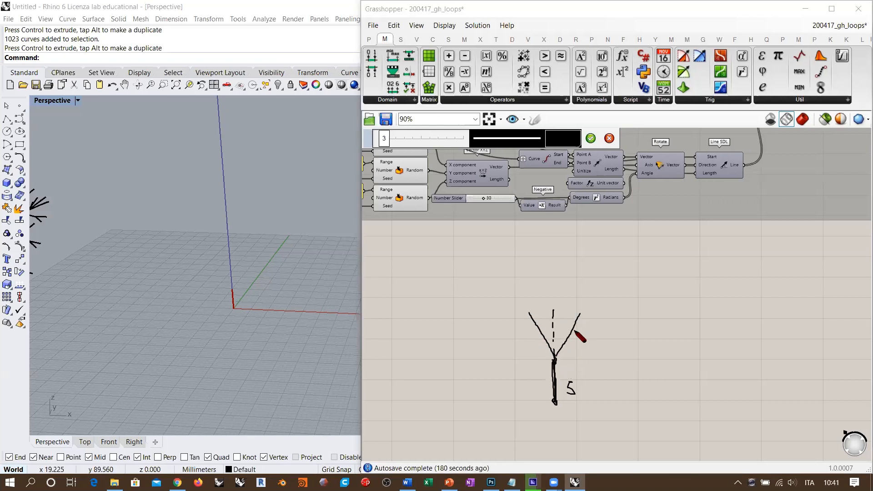
drag(532, 315, 553, 356)
drag(584, 315, 563, 340)
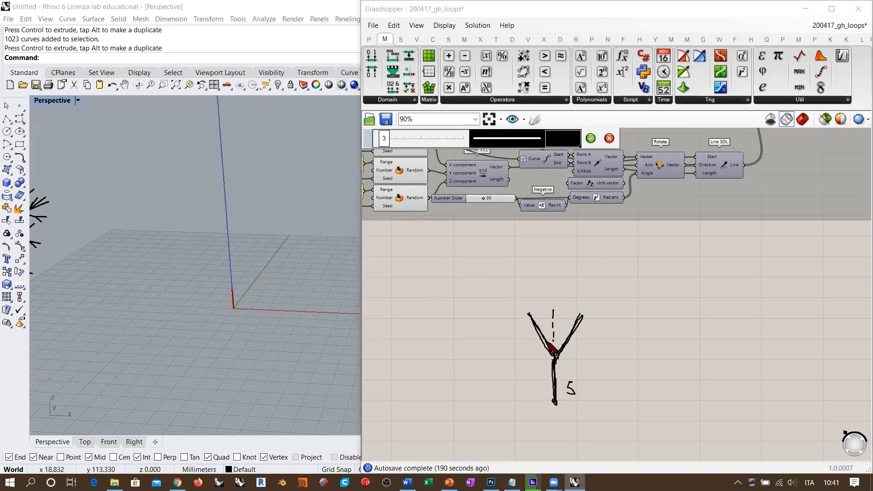
drag(554, 340, 545, 340)
- Sketch a dashed extension and two sub-branches at the tip of each first-level branch, and finish the sketch
drag(526, 305, 506, 263)
drag(528, 313, 482, 282)
mouse_move(482, 282)
mouse_down()
mouse_move(529, 314)
mouse_move(528, 259)
mouse_up()
drag(528, 314, 529, 260)
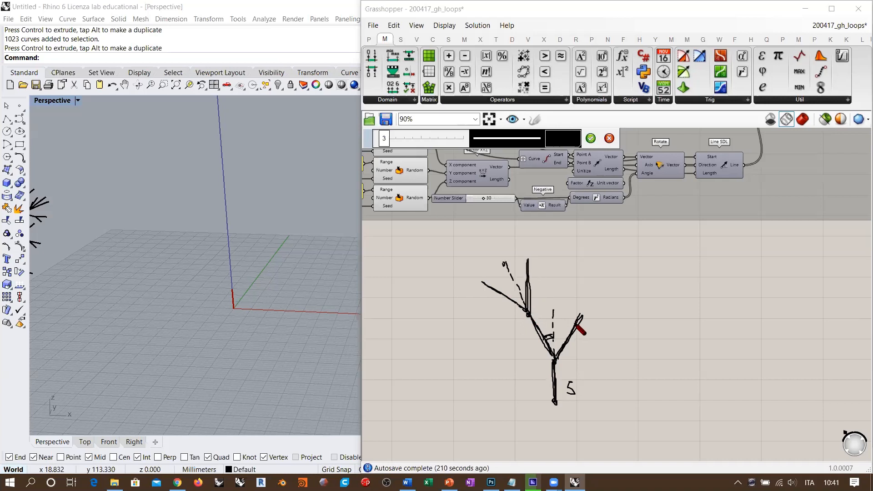
drag(584, 312, 608, 269)
drag(585, 314, 580, 268)
mouse_move(585, 314)
mouse_down()
mouse_move(631, 295)
mouse_move(583, 313)
mouse_move(578, 268)
mouse_up()
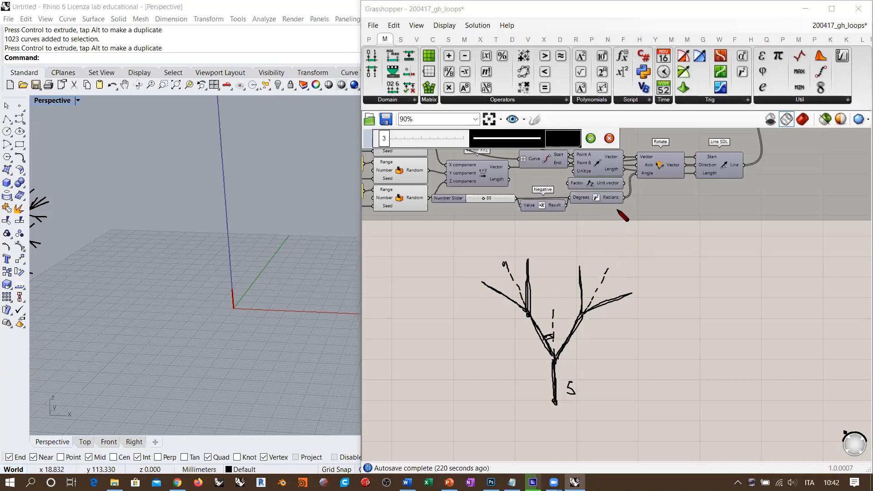
click(591, 138)
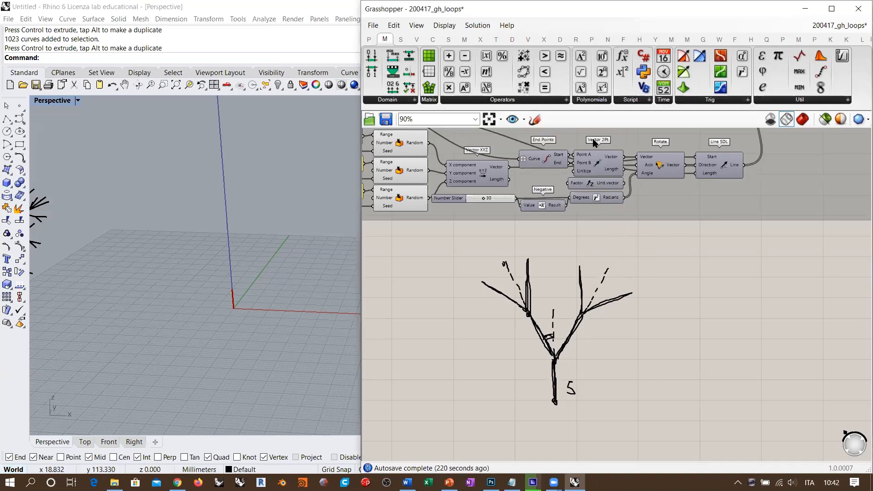
- Move the tree sketch from below the loop group to its upper-left corner, beside the starting Line SDL inputs
scroll(661, 315, down, 5)
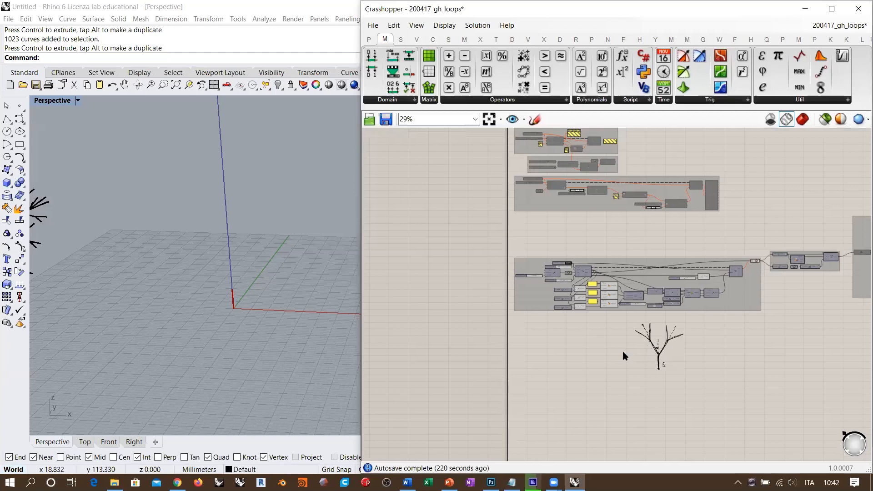
mouse_move(623, 354)
mouse_down()
mouse_move(491, 264)
mouse_move(497, 257)
mouse_up()
scroll(480, 272, up, 10)
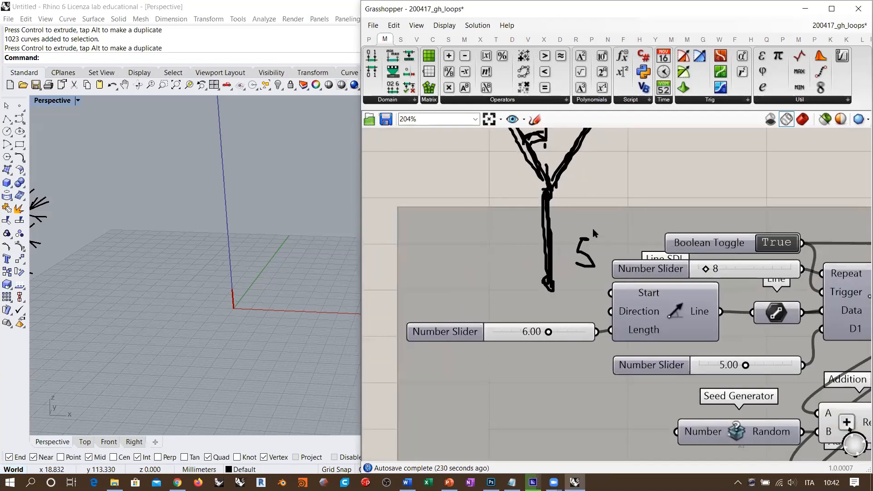
- Examine the Data and D1 inputs and outputs of Loop Start and the line and length values feeding them
right_drag(765, 338, 469, 304)
scroll(614, 283, up, 3)
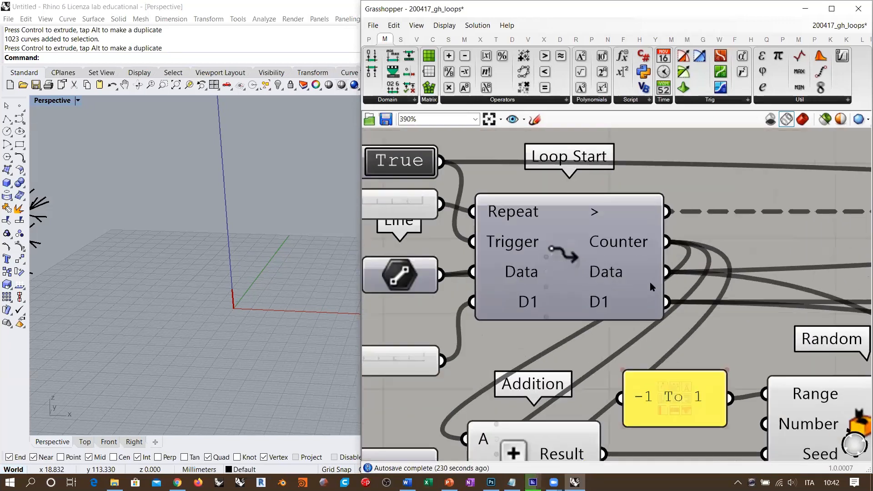
click(623, 276)
scroll(591, 273, down, 2)
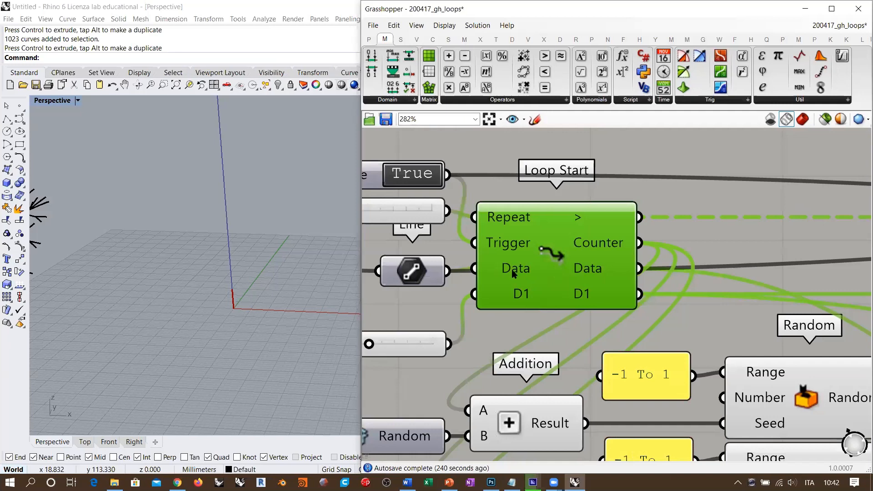
scroll(562, 283, down, 5)
right_drag(713, 273, 496, 285)
right_drag(823, 275, 559, 296)
right_drag(727, 292, 835, 289)
scroll(564, 315, up, 8)
scroll(563, 315, up, 1)
scroll(651, 297, down, 9)
right_drag(569, 301, 698, 308)
scroll(610, 291, up, 4)
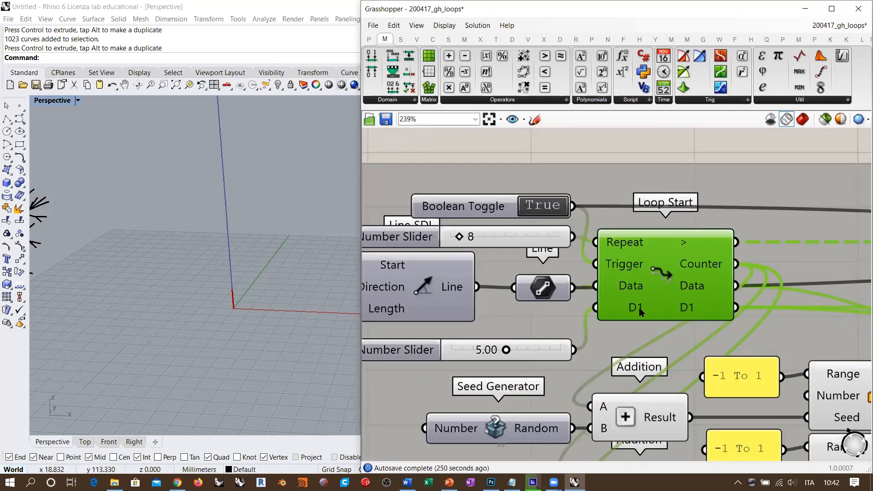
- Examine how the D1 length passes through the Subtraction component and its 0.25 slider into Loop End
right_drag(855, 293, 613, 280)
scroll(613, 279, down, 4)
right_drag(819, 295, 676, 308)
right_drag(846, 307, 627, 305)
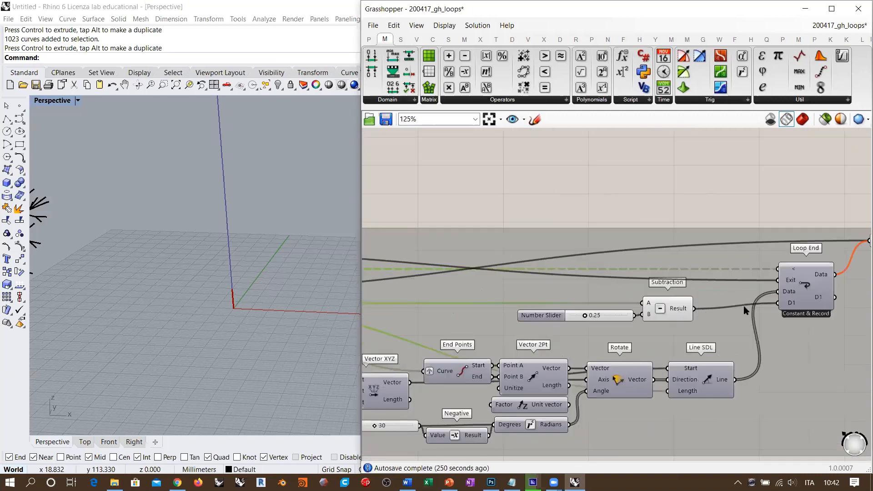
scroll(669, 317, up, 2)
right_drag(799, 314, 753, 313)
scroll(670, 317, up, 5)
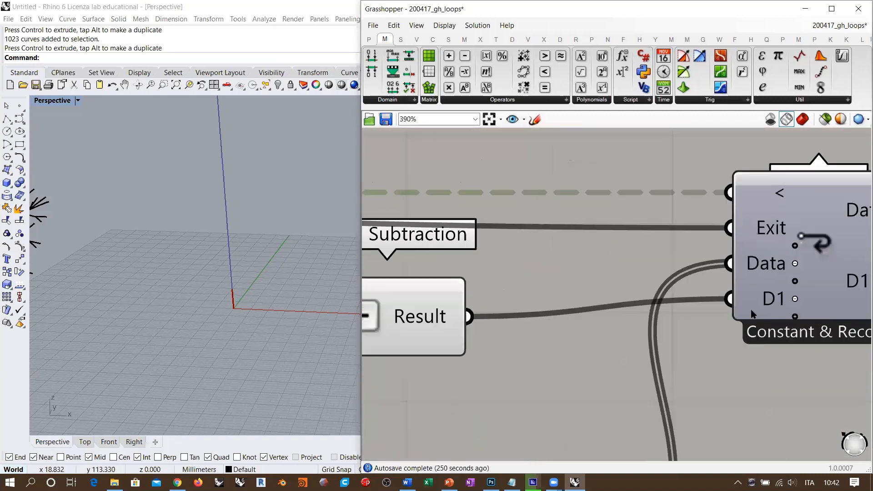
scroll(754, 314, down, 3)
right_drag(614, 299, 773, 307)
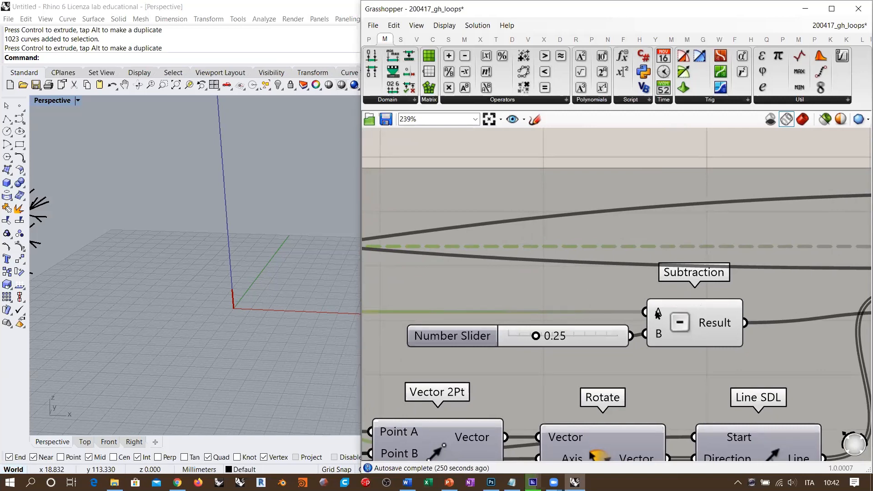
mouse_move(659, 310)
mouse_move(260, 310)
right_down()
mouse_move(272, 302)
mouse_move(272, 311)
mouse_move(260, 310)
right_up()
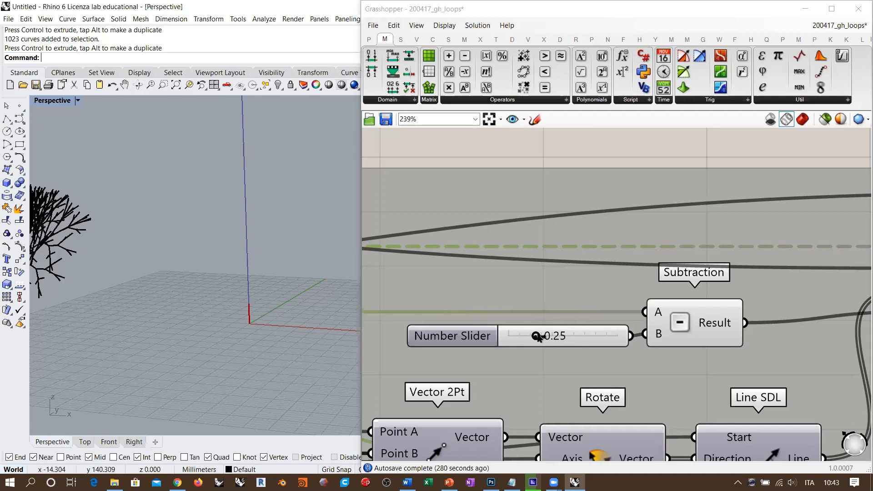
click(703, 324)
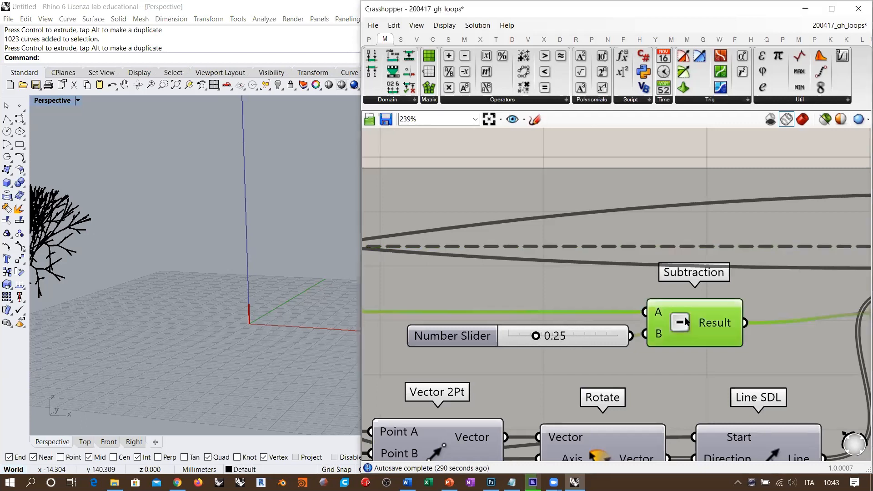
shift+click(623, 340)
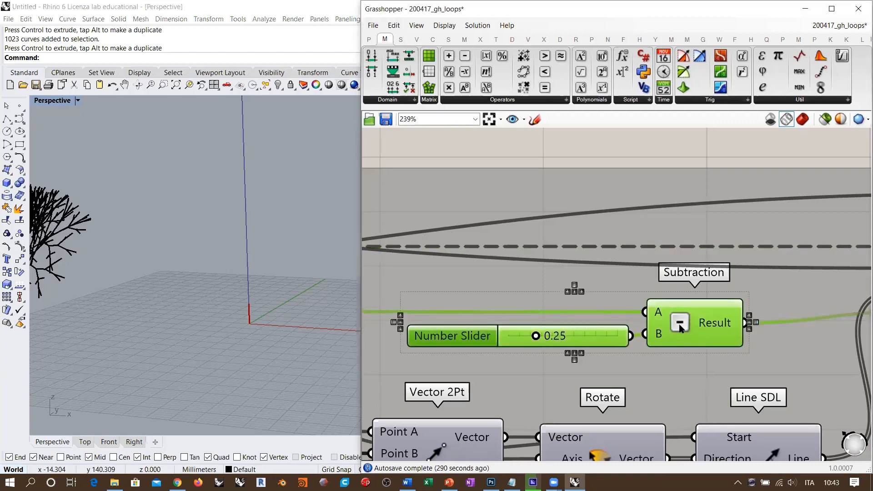
ctrl+click(588, 338)
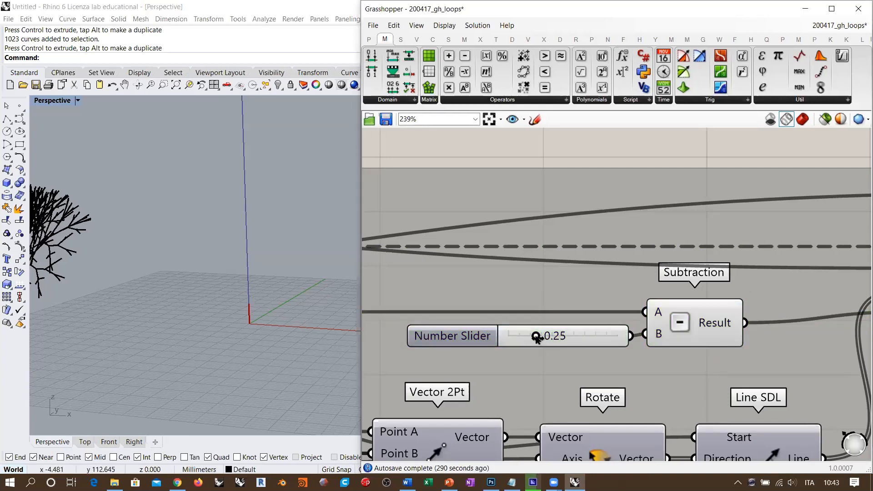
- Set the slider subtracted from the branch length to 1.00 and rerun the loop by setting its Boolean Toggle to False
drag(537, 338, 649, 338)
scroll(531, 326, down, 5)
right_drag(531, 325, 741, 305)
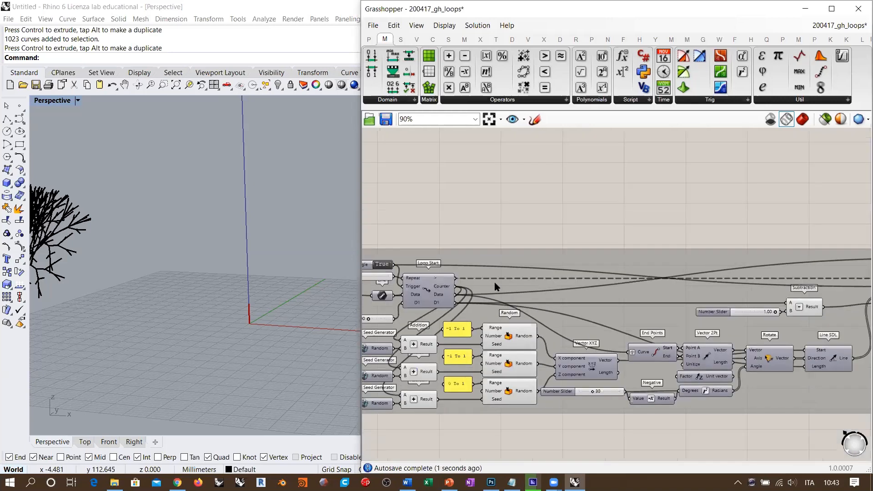
right_drag(494, 285, 668, 301)
scroll(561, 283, up, 5)
click(561, 282)
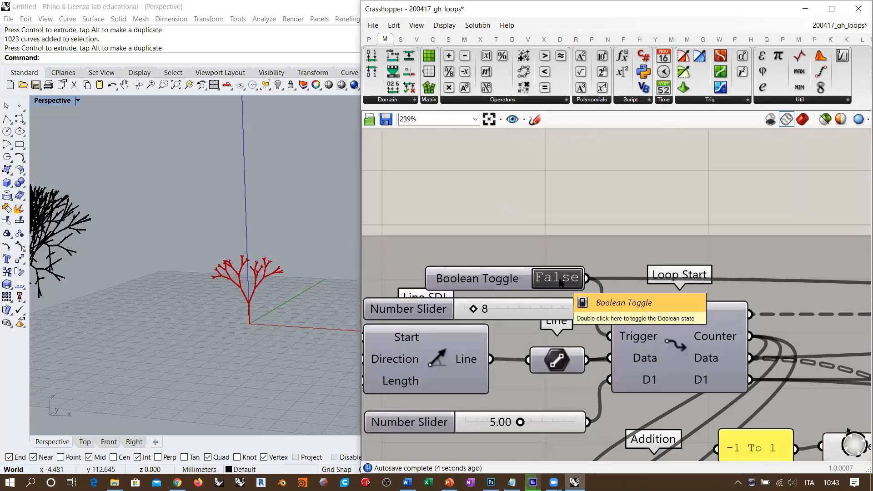
- Examine the new tree's branch lengths in the Rhino viewport, from the trunk to the outermost tips
scroll(288, 267, down, 5)
right_drag(286, 278, 287, 279)
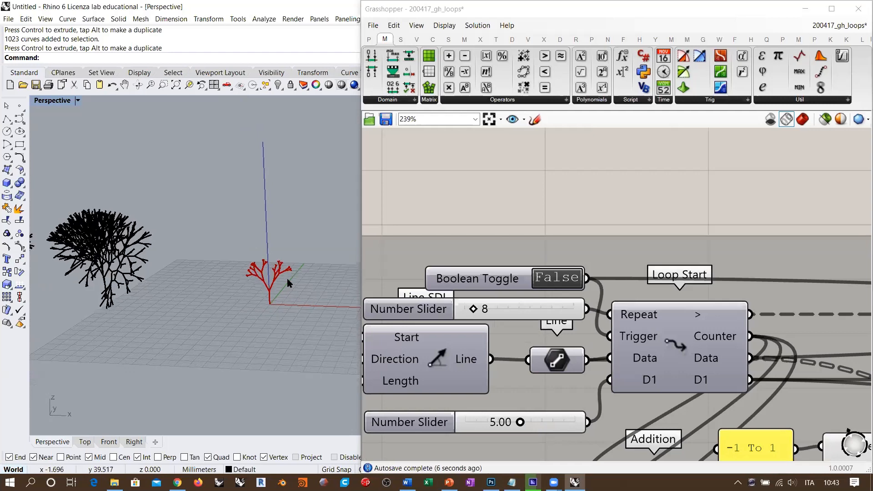
scroll(310, 279, up, 10)
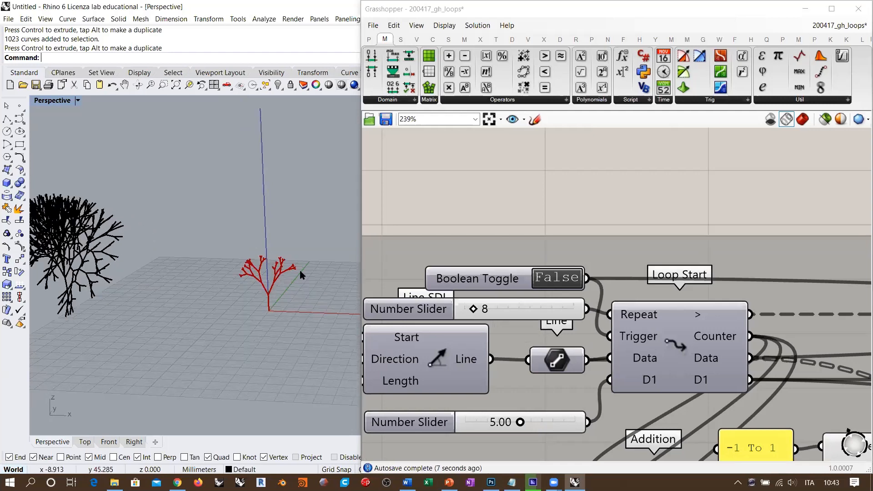
scroll(225, 271, up, 6)
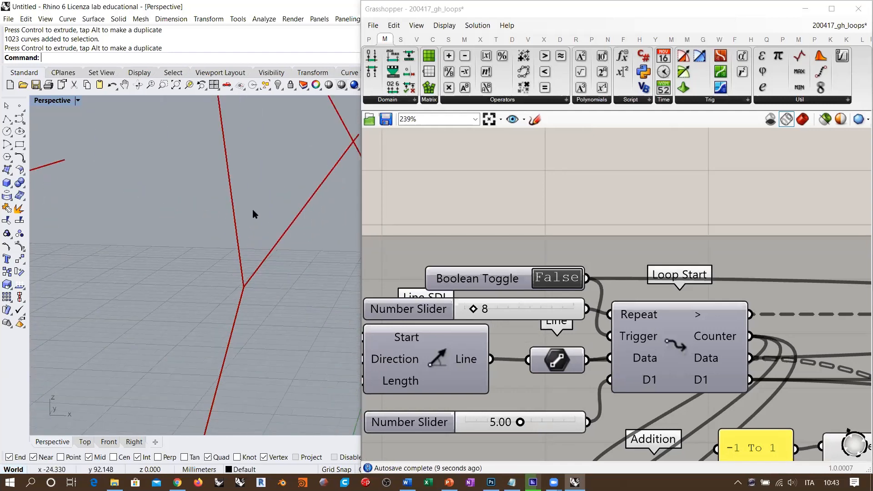
scroll(249, 204, down, 6)
scroll(265, 214, up, 5)
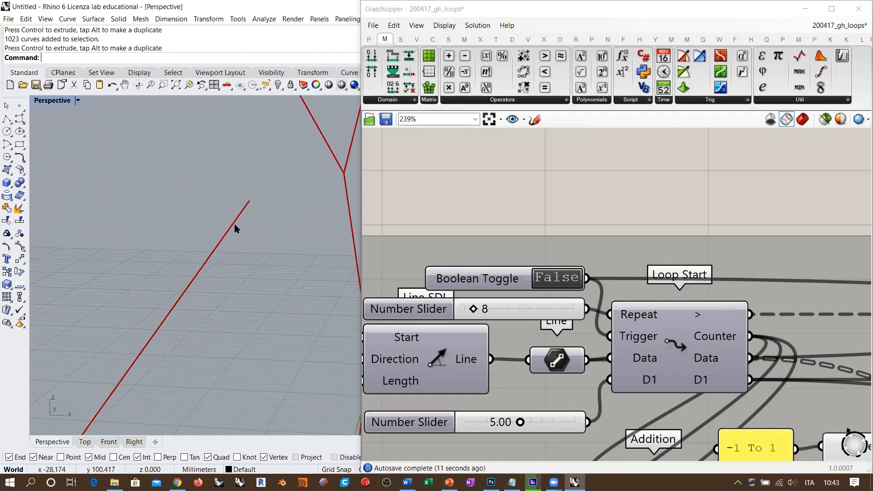
scroll(234, 228, down, 6)
scroll(249, 248, up, 5)
right_drag(249, 247, 255, 228)
scroll(256, 211, up, 3)
scroll(256, 211, down, 10)
shift+right_drag(326, 258, 297, 267)
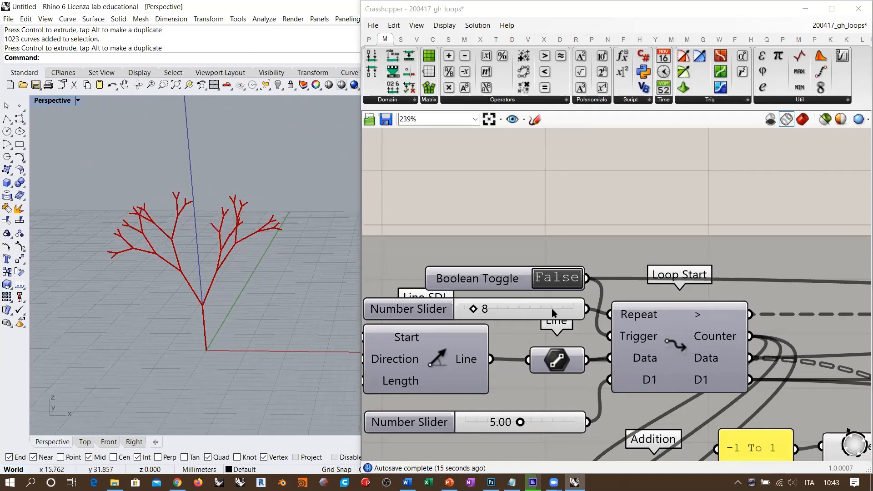
- Set the slider subtracted from the branch length to 0.00 and rerun the loop by setting its Boolean Toggle to False
right_drag(670, 276, 522, 261)
scroll(521, 260, down, 5)
right_drag(633, 287, 470, 289)
right_drag(818, 291, 650, 291)
scroll(532, 314, up, 7)
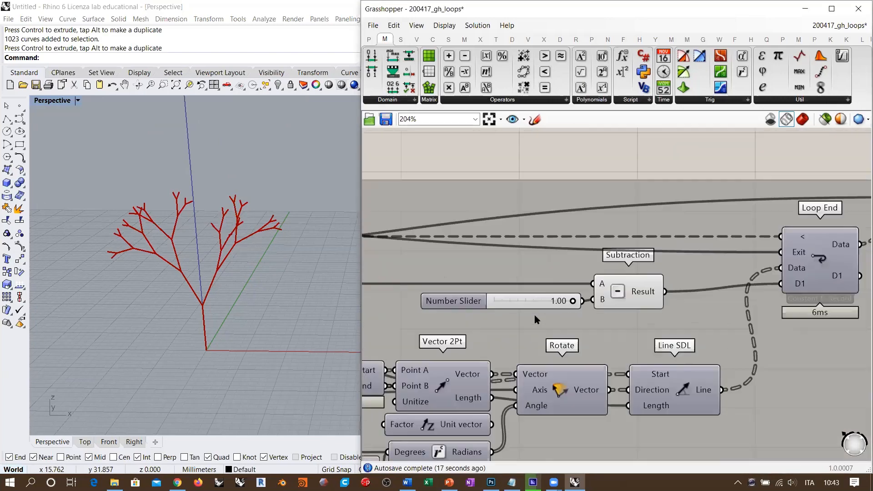
drag(615, 289, 468, 289)
scroll(495, 258, down, 8)
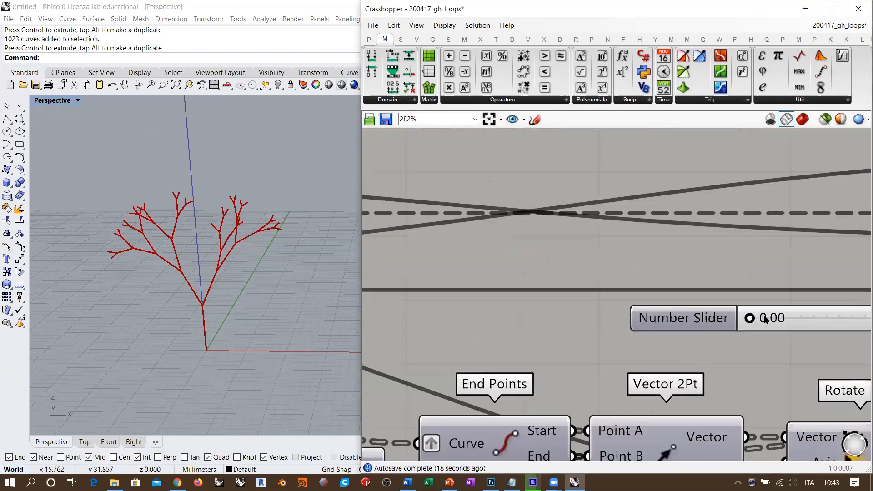
right_drag(497, 259, 574, 314)
scroll(661, 323, up, 6)
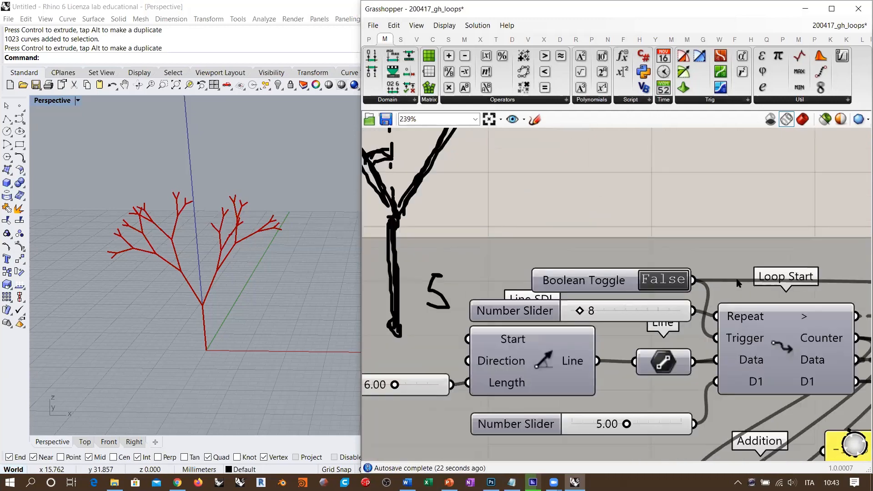
click(641, 280)
click(640, 283)
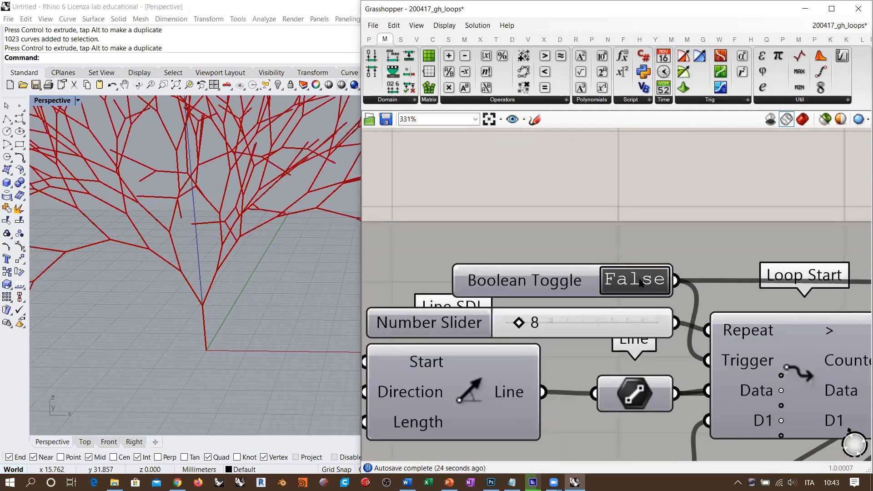
- Examine the tree in the Rhino viewport, comparing its branch lengths when nothing is subtracted per iteration
scroll(187, 285, down, 6)
right_drag(193, 292, 181, 259)
scroll(199, 236, up, 6)
scroll(183, 258, down, 3)
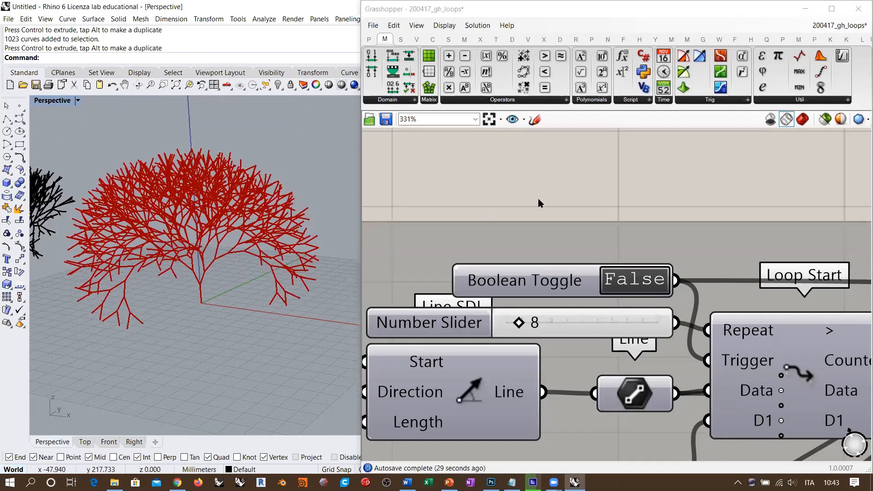
scroll(699, 302, down, 8)
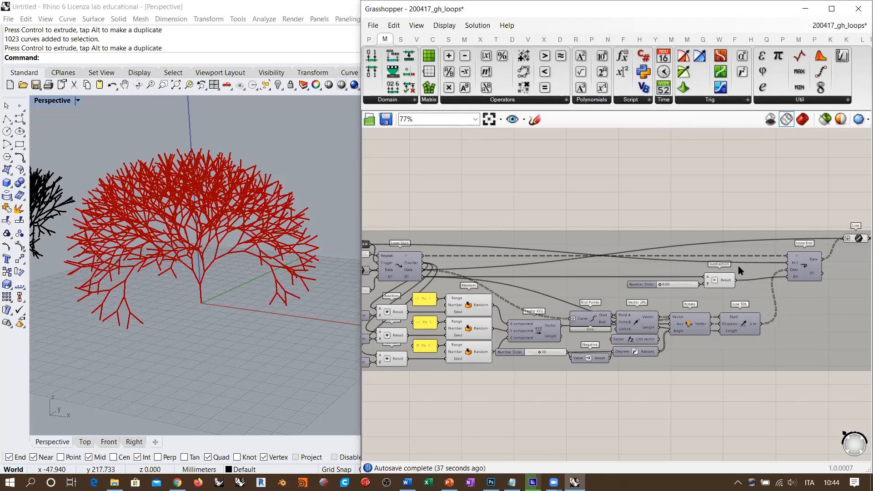
right_drag(241, 285, 271, 298)
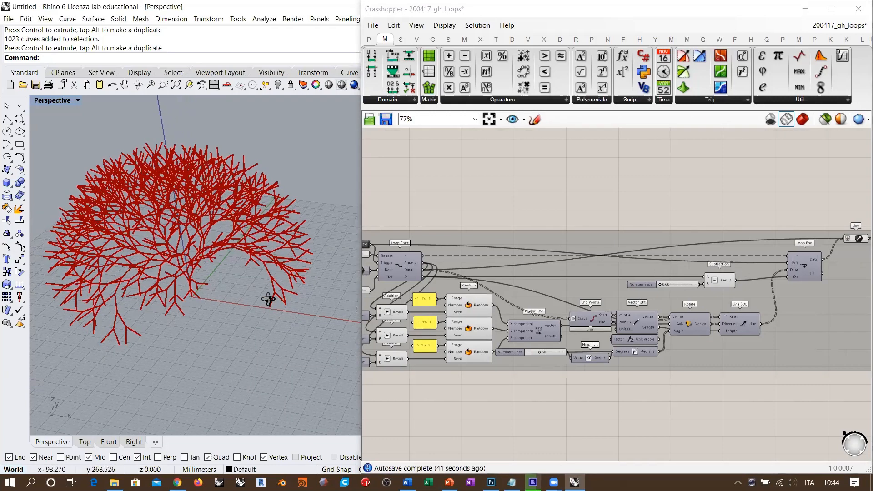
- Set the slider feeding the Subtraction component to 0.25 and rerun the loop by setting its Boolean Toggle to False
scroll(706, 279, up, 7)
scroll(703, 289, up, 2)
double_click(557, 295)
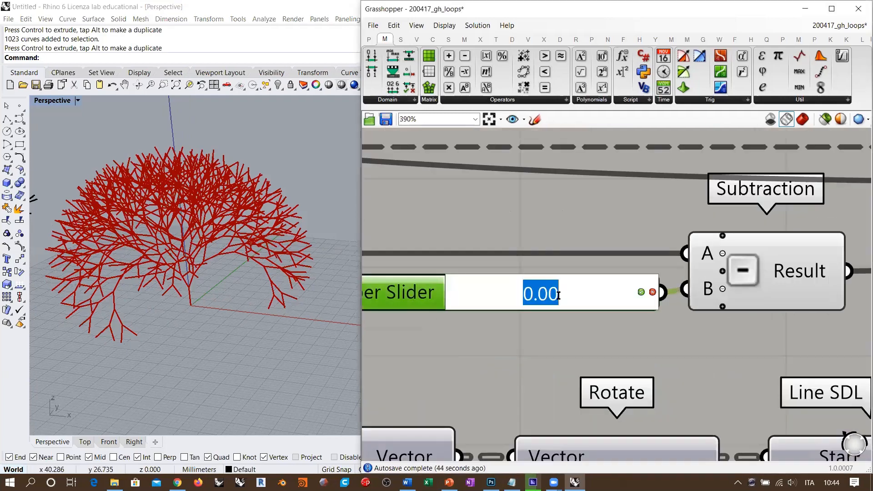
text(0.25)
key(Return)
scroll(558, 295, down, 8)
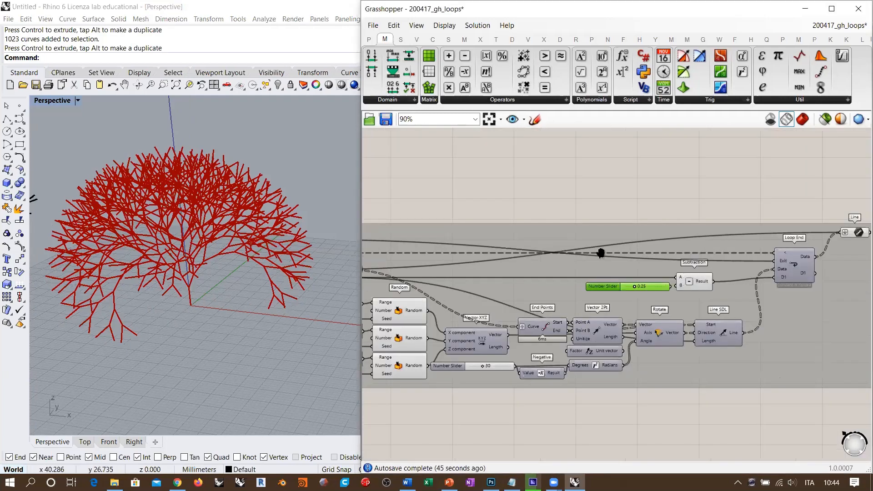
scroll(554, 251, up, 6)
click(554, 252)
click(554, 251)
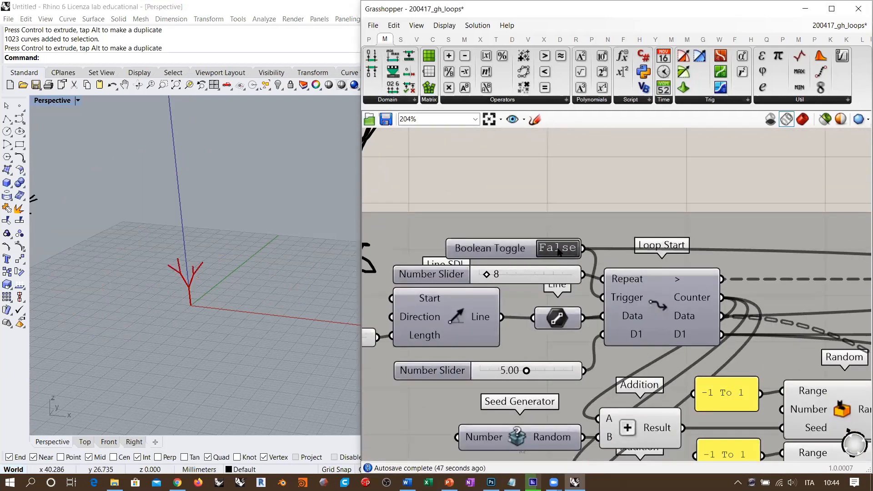
right_drag(322, 287, 345, 255)
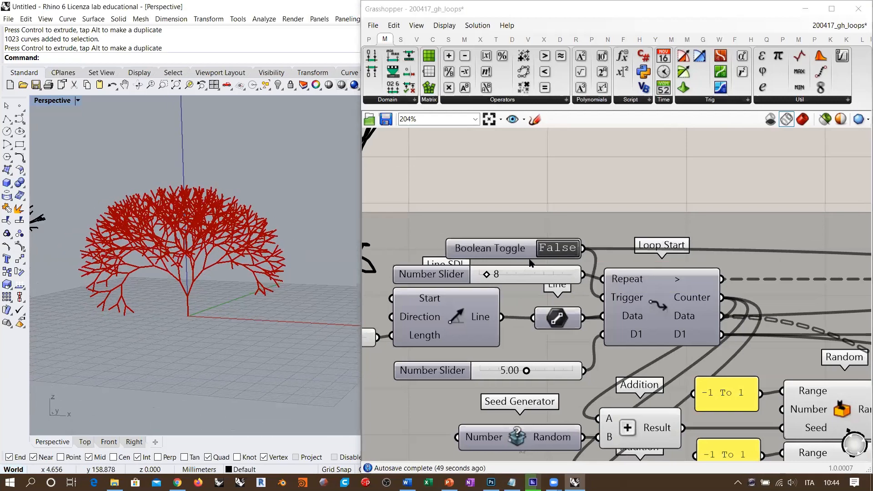
- Reset the loop by setting its Boolean Toggle to True, and turn off the preview of the End Points component
click(557, 250)
right_drag(762, 327, 602, 231)
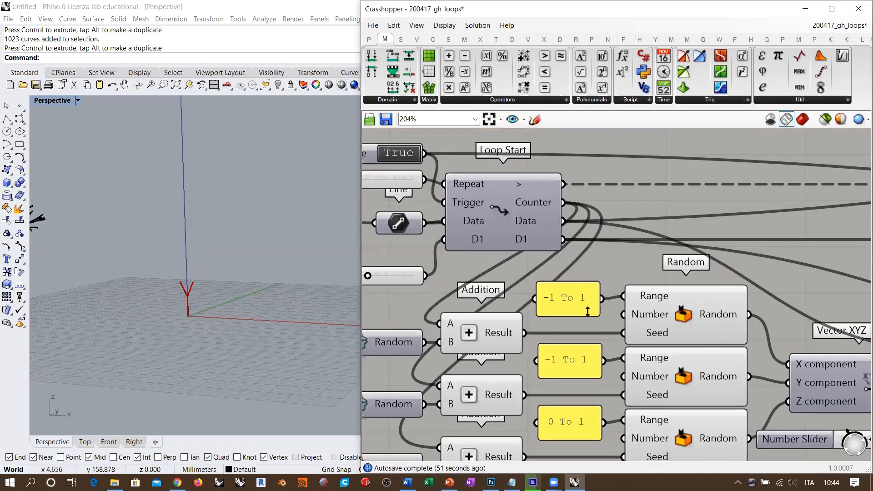
scroll(588, 311, down, 2)
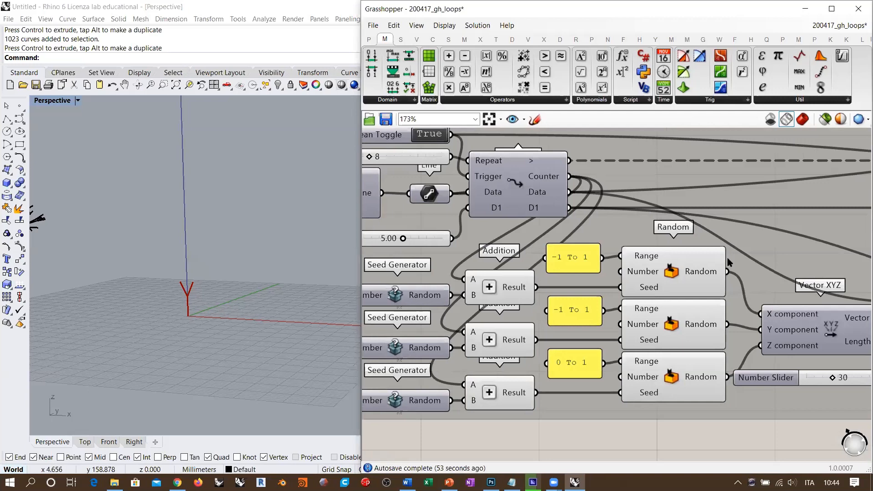
right_drag(707, 309, 448, 278)
scroll(678, 271, up, 5)
right_drag(716, 268, 659, 296)
click(642, 280)
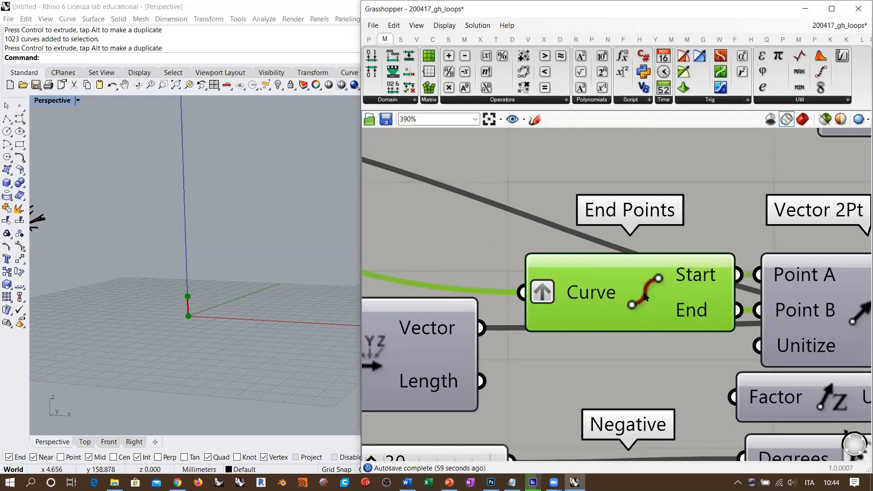
key(ctrl+q)
- Move the End Points component slightly away from Vector 2Pt and deselect it
right_drag(684, 292, 512, 281)
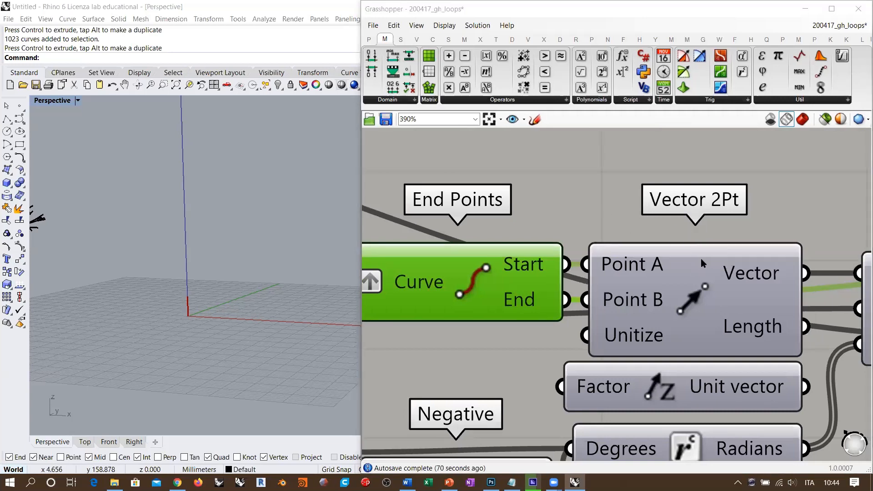
scroll(628, 217, down, 2)
scroll(627, 218, down, 1)
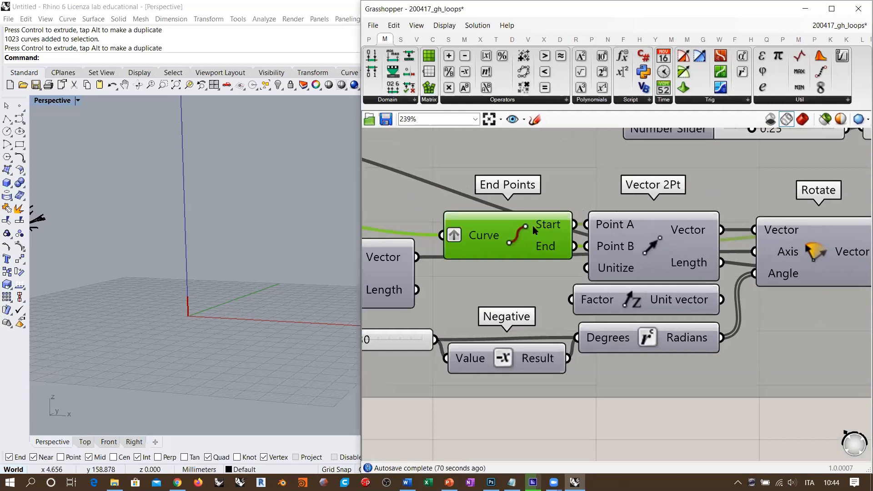
drag(522, 234, 516, 234)
click(582, 265)
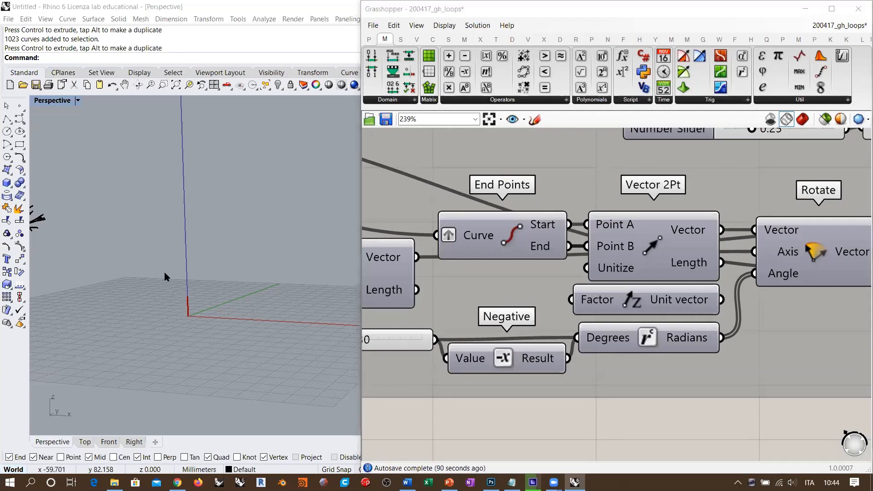
- Examine the starting line in the Rhino viewport and the End Points and Vector 2Pt components that turn it into a vector
right_drag(224, 280, 178, 240)
shift+right_drag(334, 313, 215, 269)
shift+right_drag(288, 305, 220, 291)
right_drag(221, 291, 234, 311)
scroll(270, 304, up, 4)
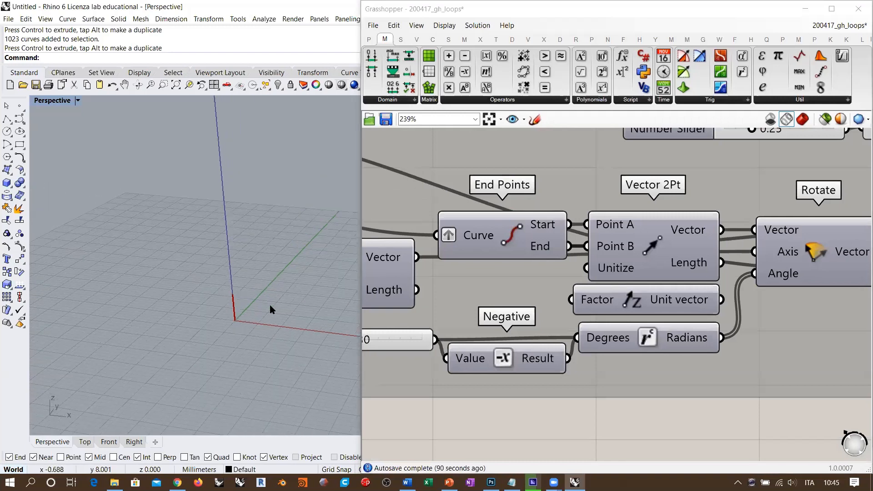
click(571, 422)
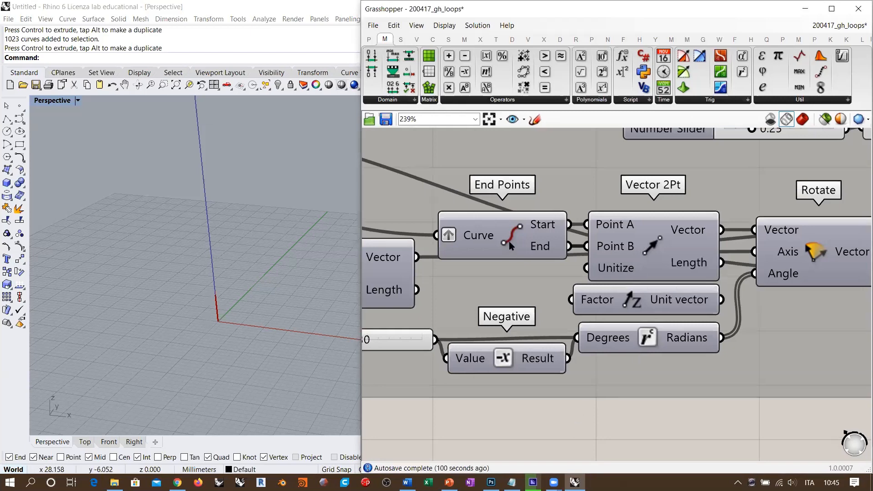
click(538, 251)
click(653, 244)
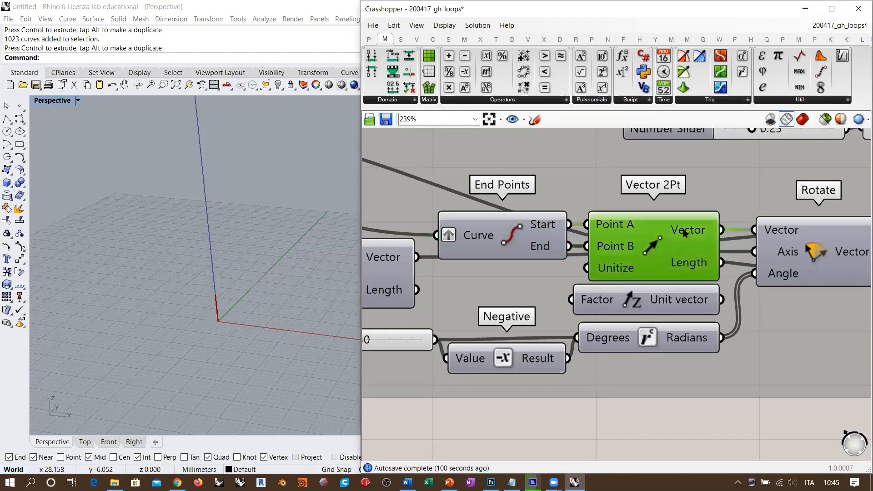
right_drag(226, 308, 201, 231)
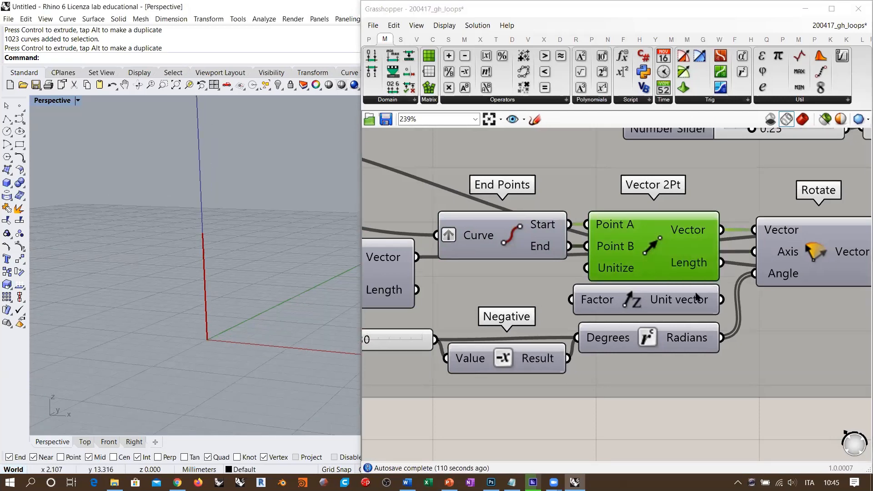
- Add a Vector Display component below Rotate and connect the Vector output of Vector 2Pt to its Vector input
right_drag(800, 442, 608, 392)
double_click(608, 392)
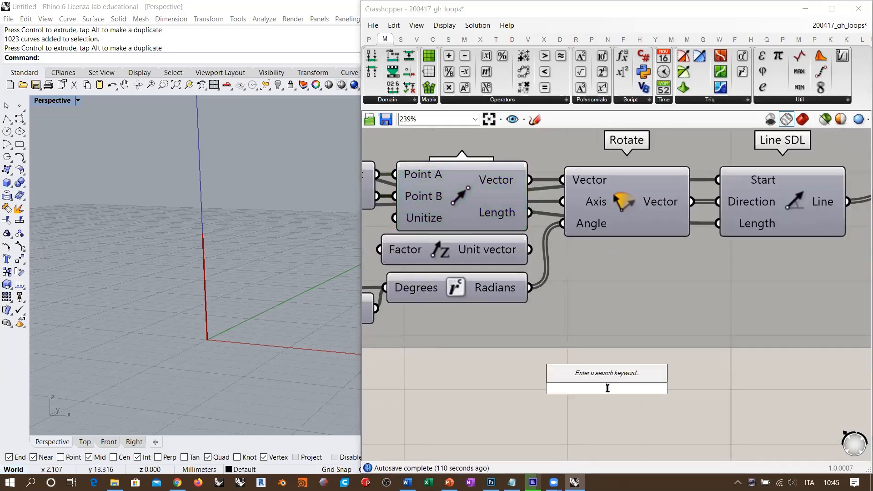
text(vector d)
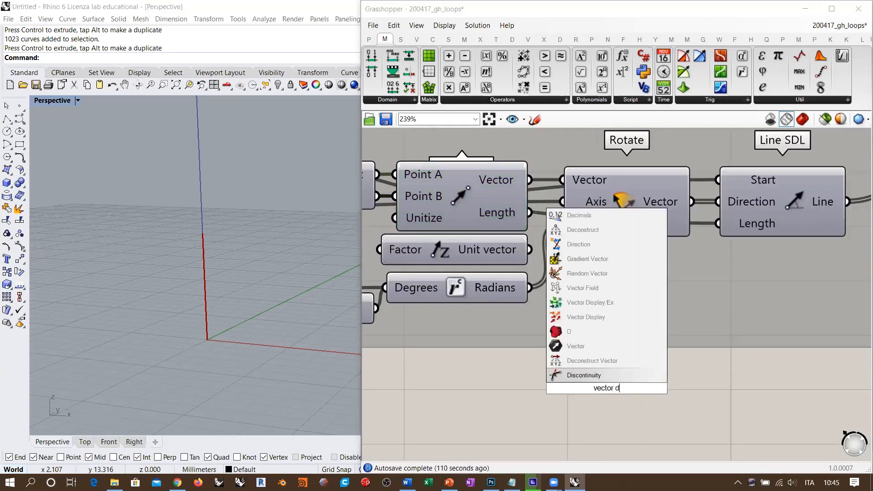
click(585, 317)
drag(530, 180, 564, 376)
right_drag(457, 409, 537, 405)
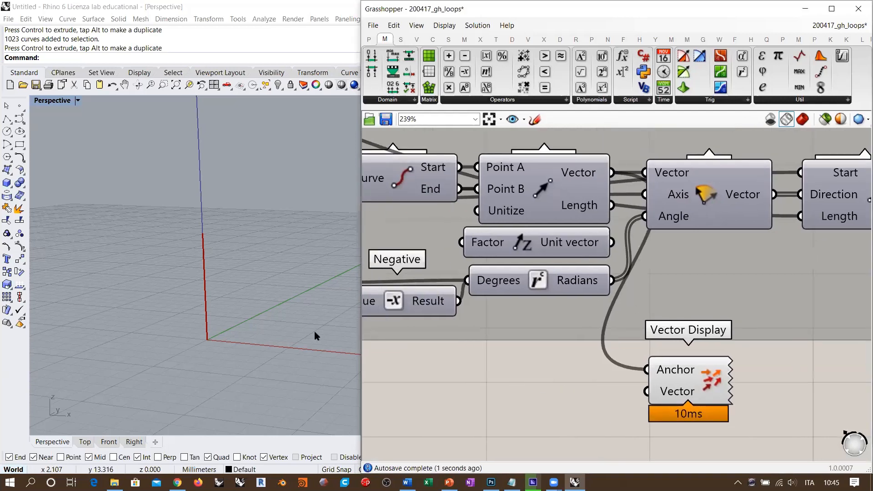
ctrl+shift+drag(647, 369, 647, 391)
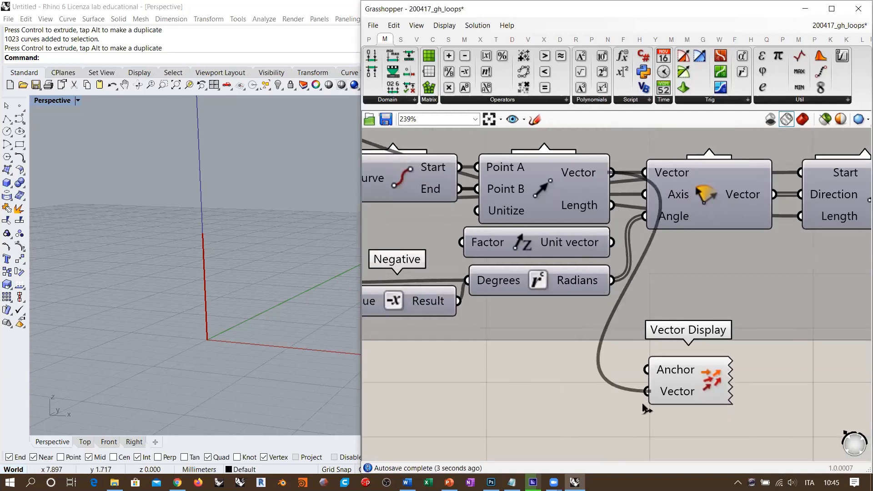
- Add a Point parameter set to the origin with coordinate 0 and connect it to the Anchor input of Vector Display
double_click(550, 406)
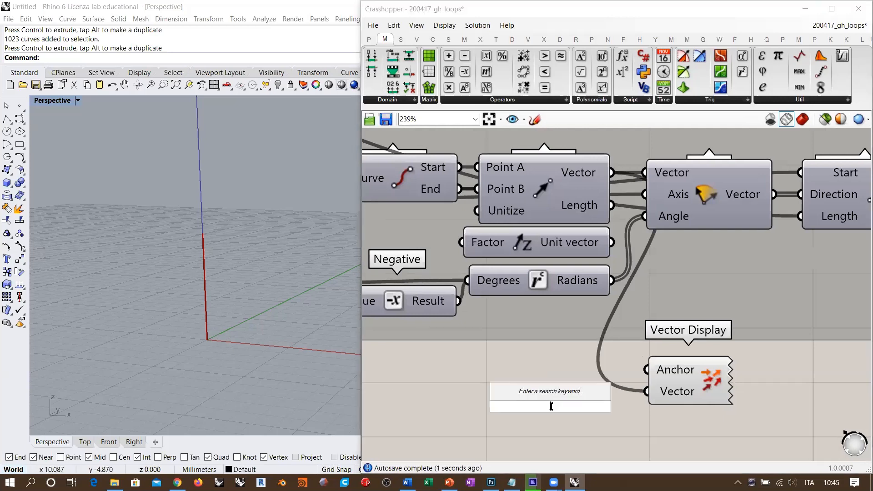
text(poi)
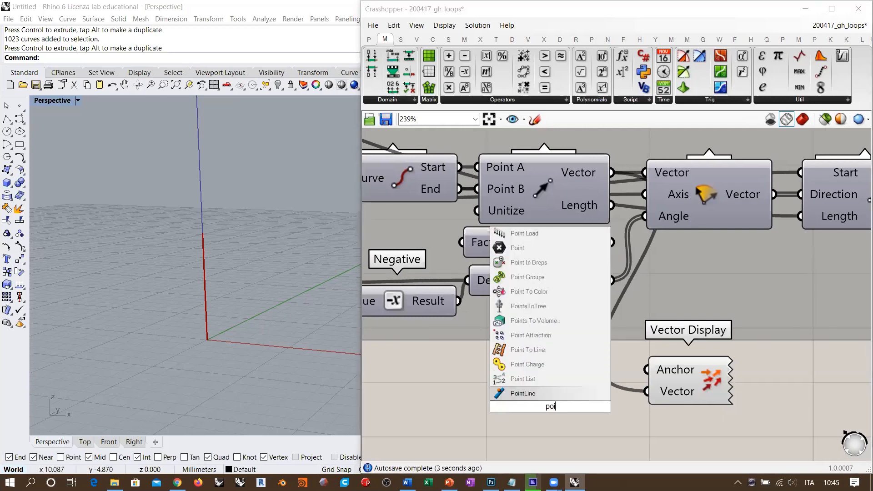
text(nt)
key(Return)
right_click(557, 406)
click(586, 390)
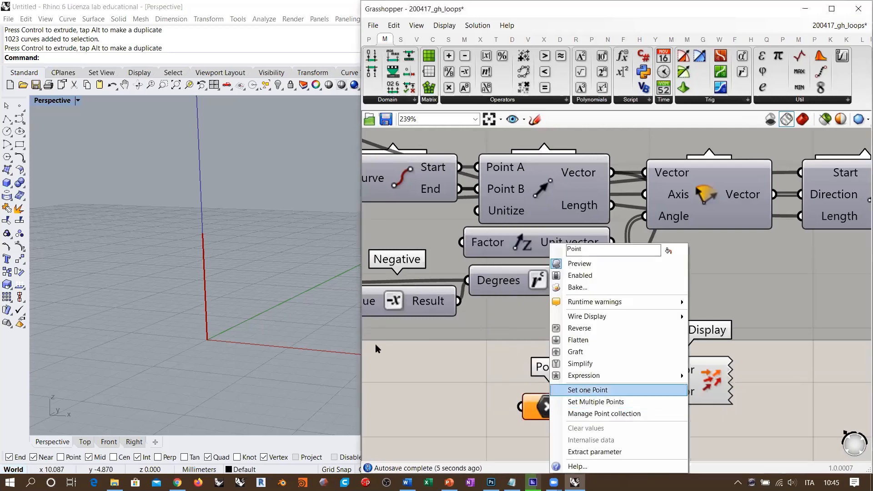
text(0)
key(Return)
drag(579, 406, 647, 369)
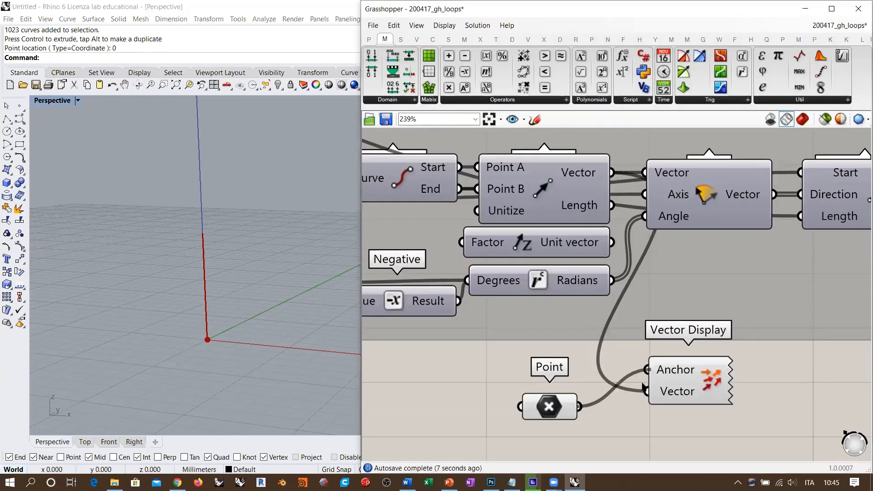
- Examine the vector arrow drawn on the starting line and how Vector 2Pt passes that vector to Rotate
right_drag(267, 259, 192, 229)
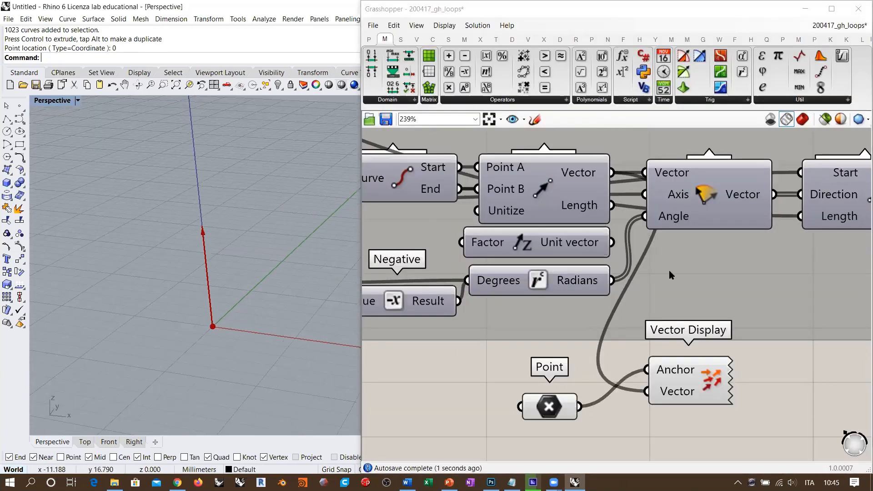
click(695, 382)
click(615, 413)
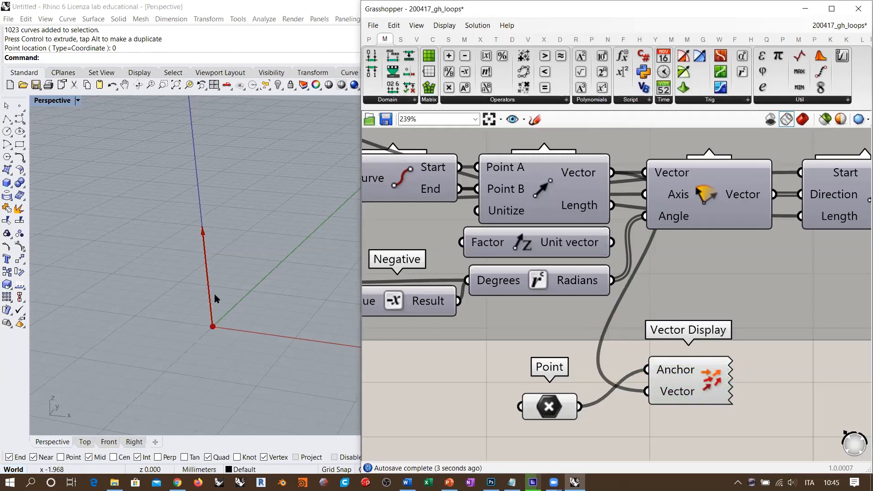
right_drag(710, 335, 698, 344)
click(549, 207)
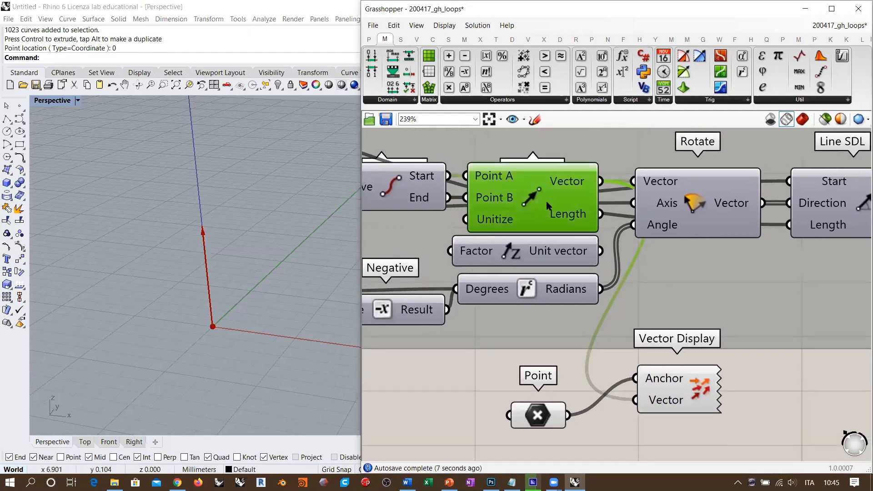
click(703, 200)
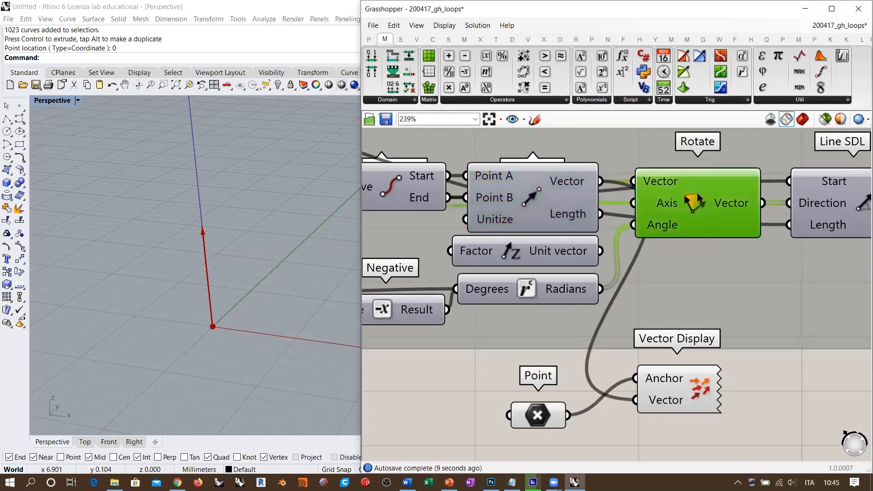
- Examine how the three Random components feed Vector XYZ, which supplies the axis of the Rotate component
right_drag(698, 200, 764, 234)
mouse_move(698, 226)
scroll(765, 234, down, 2)
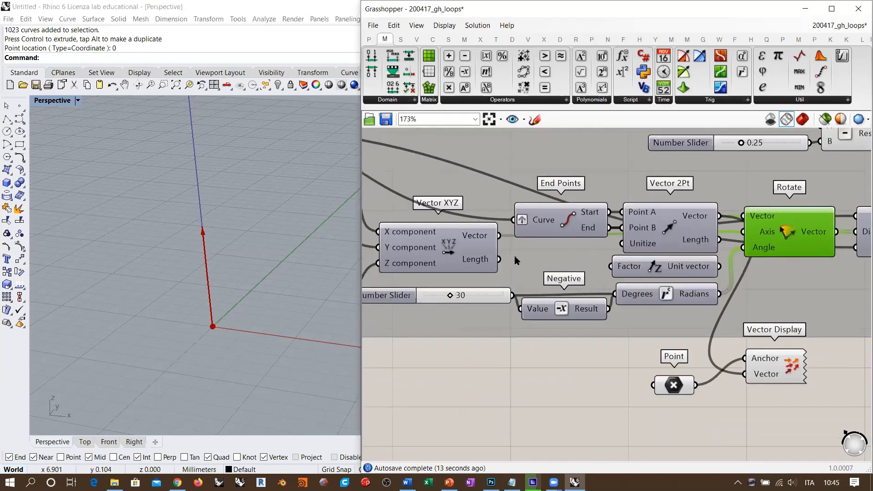
right_drag(570, 255, 738, 273)
scroll(733, 269, up, 2)
scroll(659, 250, down, 4)
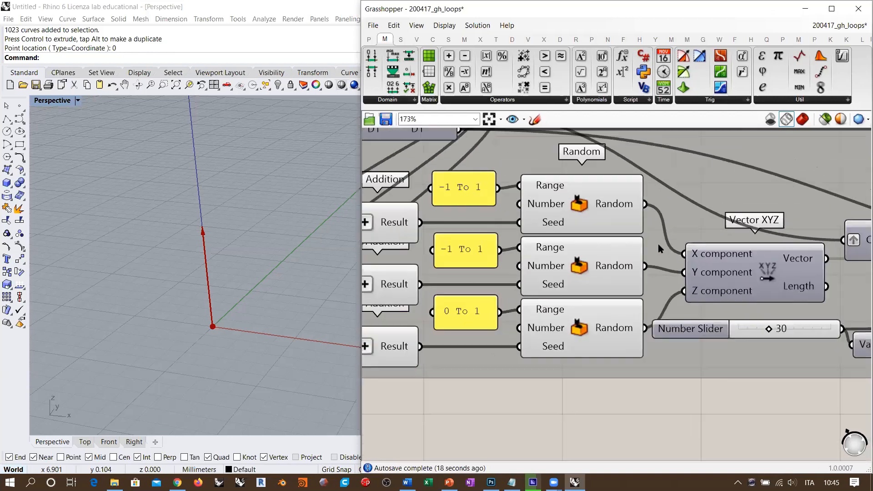
- Connect the Vector output of Vector XYZ to the Vector input of Vector Display and inspect the random axis arrow in the viewport
right_drag(629, 254, 492, 224)
drag(486, 209, 661, 305)
click(666, 345)
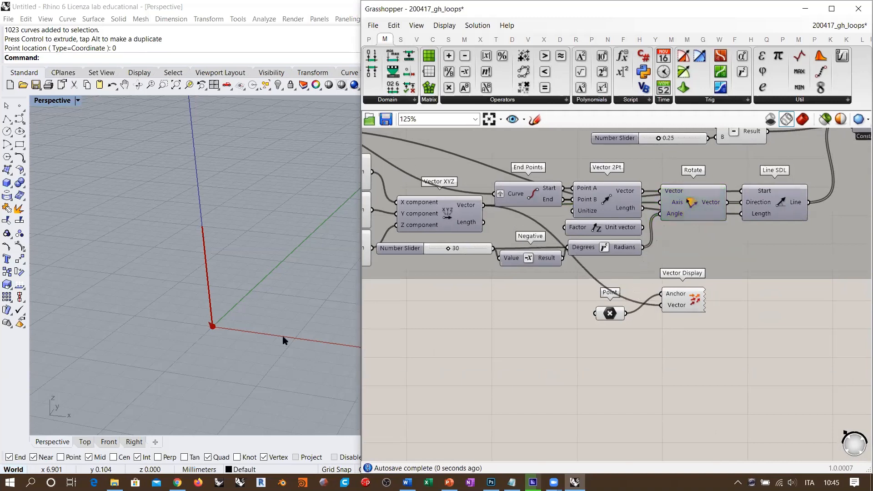
right_drag(282, 341, 192, 300)
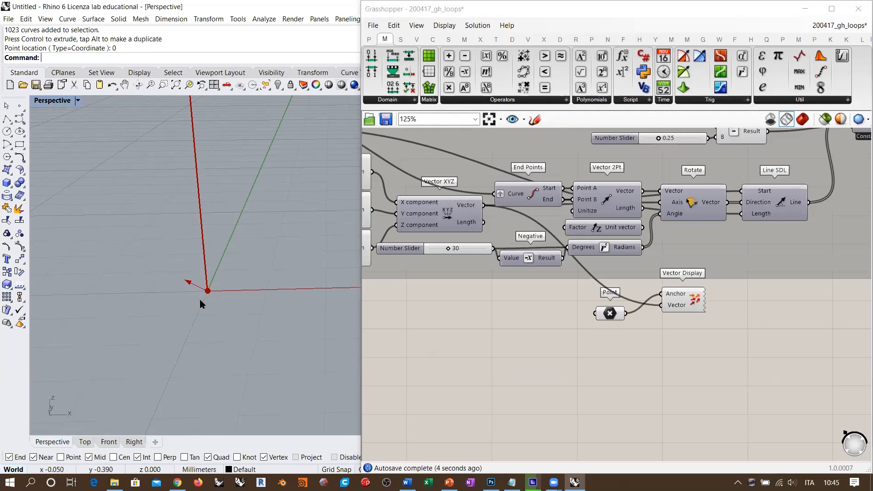
scroll(694, 352, down, 5)
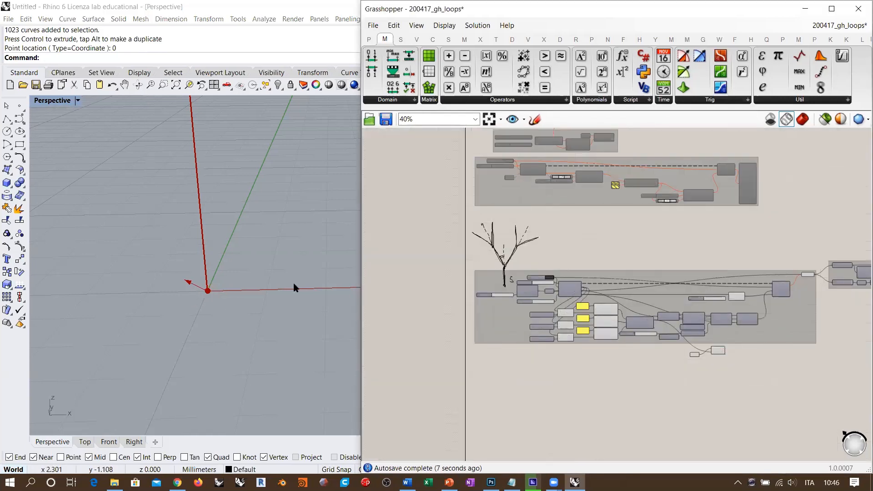
scroll(295, 287, down, 10)
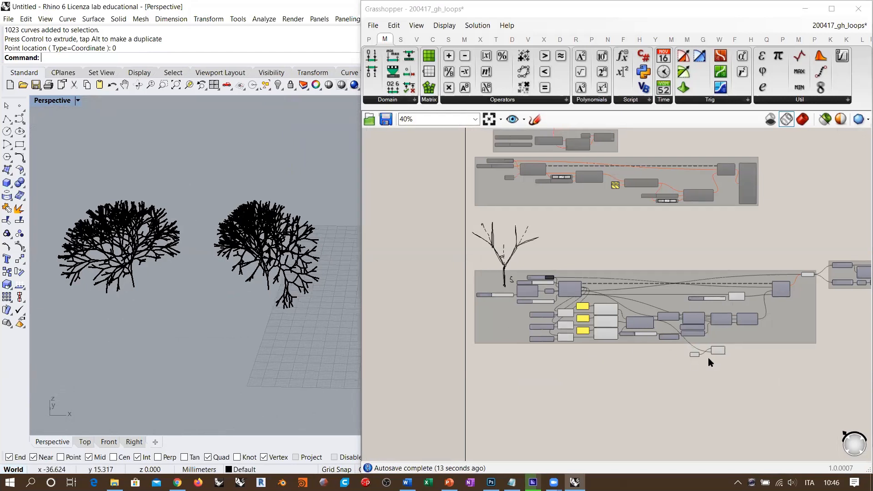
- Reposition Vector Display below Line SDL and connect the Vector output of Vector 2Pt to its Vector input
scroll(624, 342, up, 5)
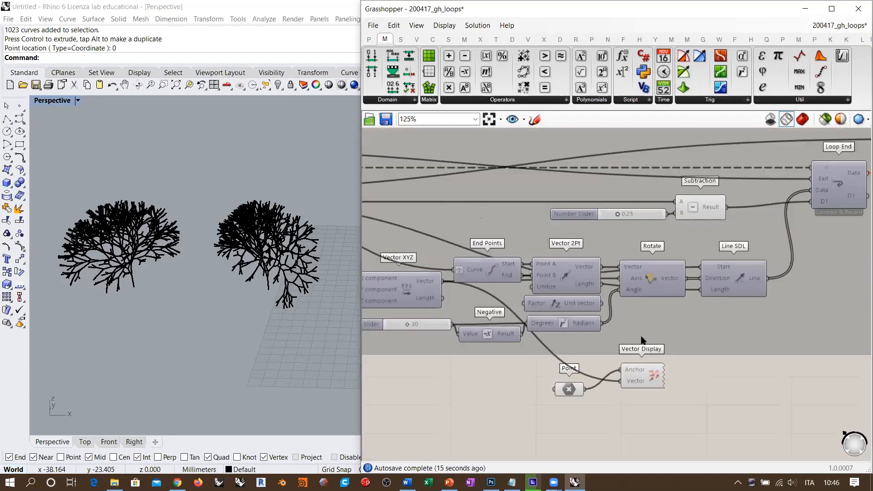
scroll(607, 320, up, 2)
right_drag(605, 318, 762, 279)
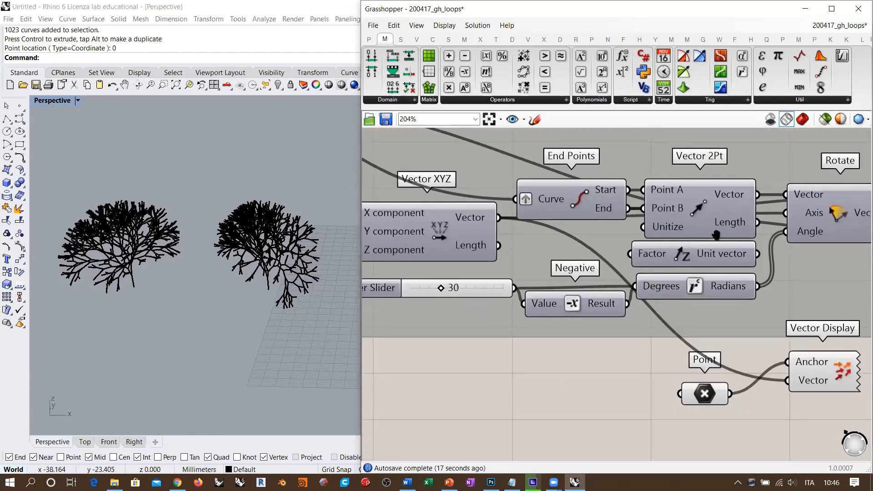
right_drag(716, 235, 702, 251)
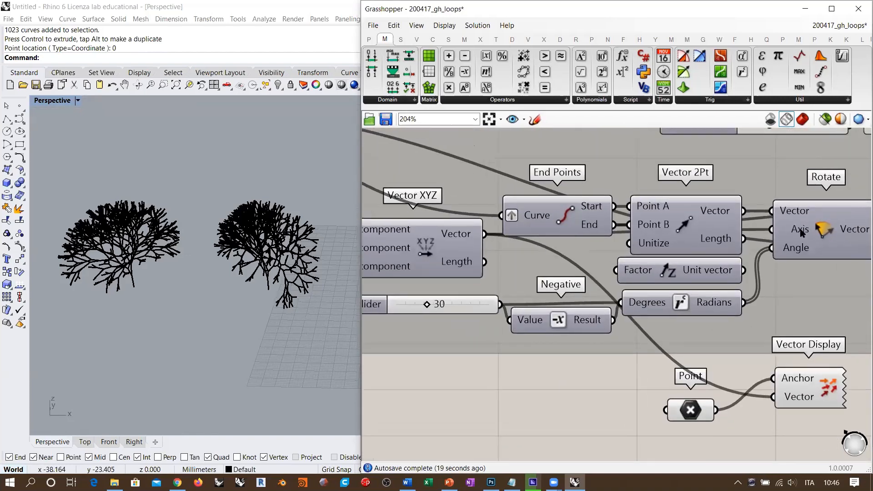
right_drag(801, 232, 599, 208)
click(701, 362)
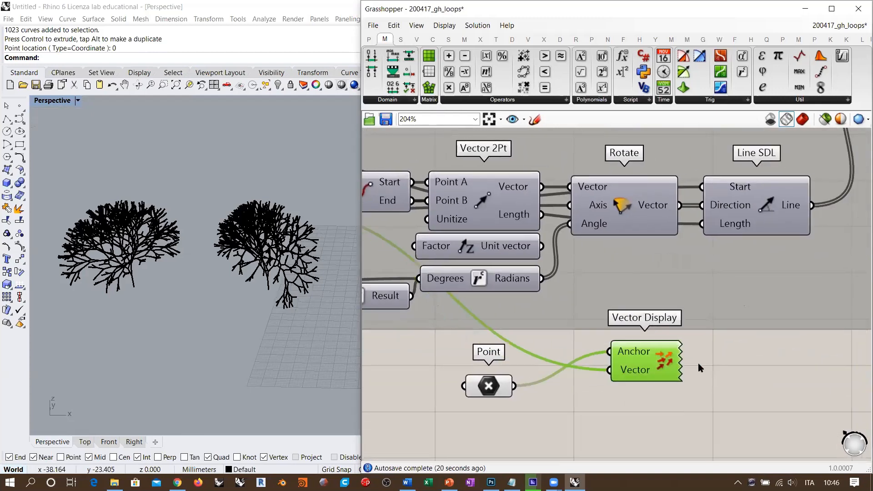
click(623, 342)
shift+drag(542, 187, 700, 373)
scroll(268, 299, up, 6)
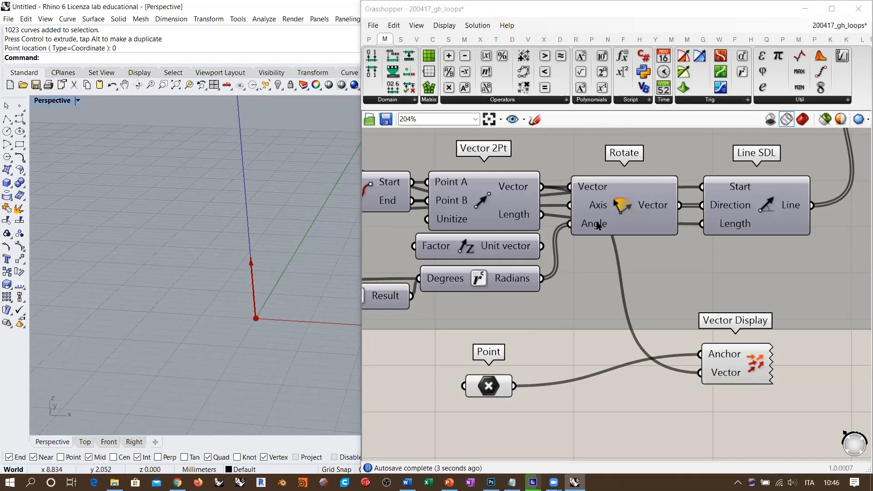
- Connect the Vector output of Rotate to the Vector input of Vector Display and inspect the rotated vectors from several angles
click(656, 209)
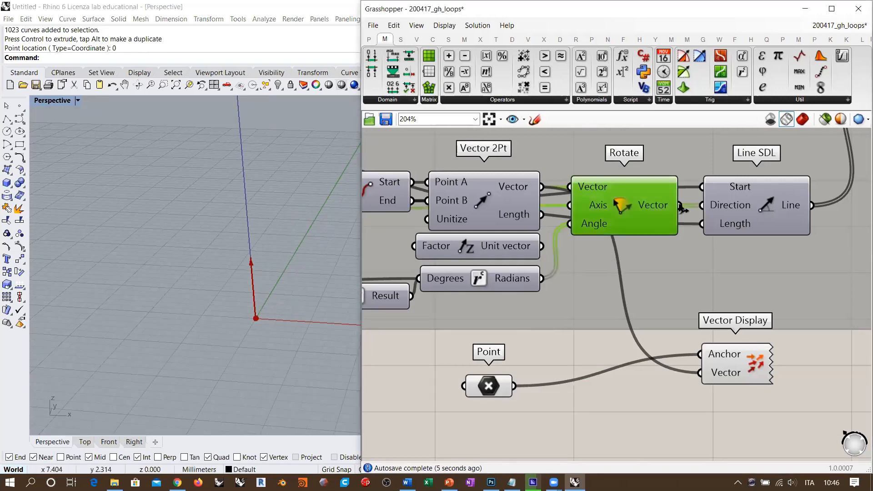
drag(679, 205, 700, 373)
click(660, 395)
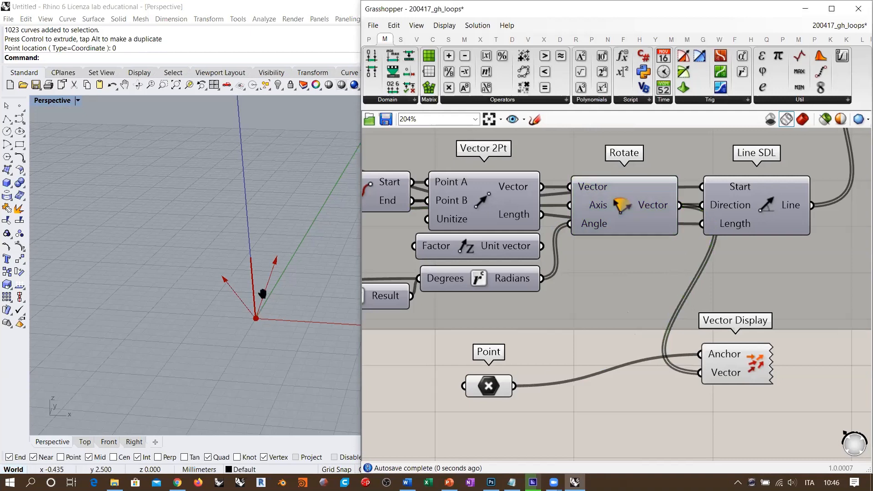
right_drag(263, 296, 210, 274)
right_drag(296, 244, 230, 296)
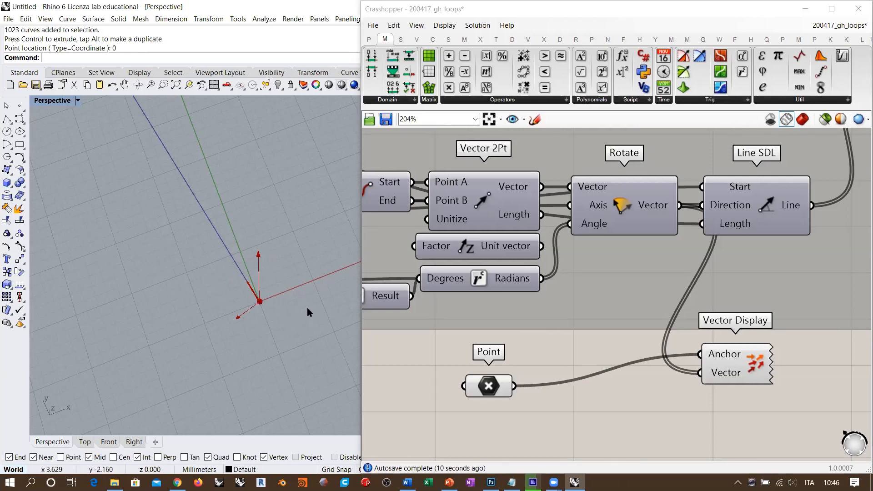
- Place Vector Display lower on the canvas and highlight the Line SDL branches in the viewport
drag(737, 358, 703, 388)
click(657, 345)
right_drag(768, 218, 710, 233)
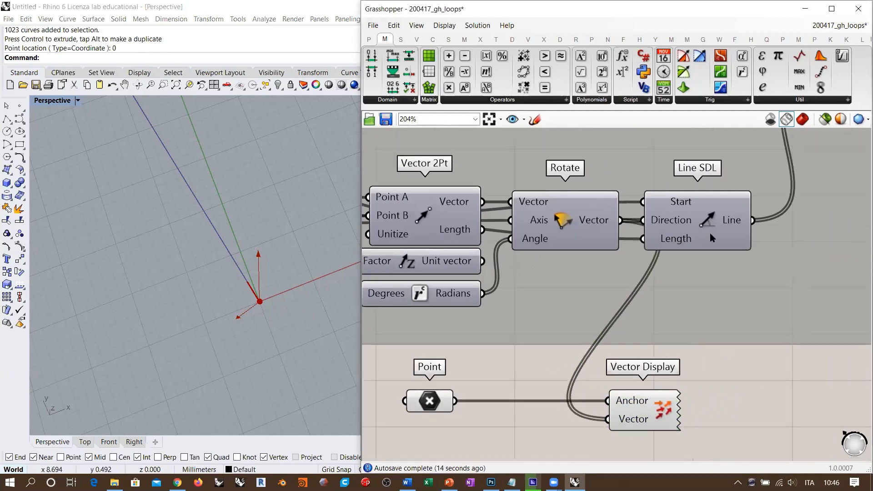
click(708, 215)
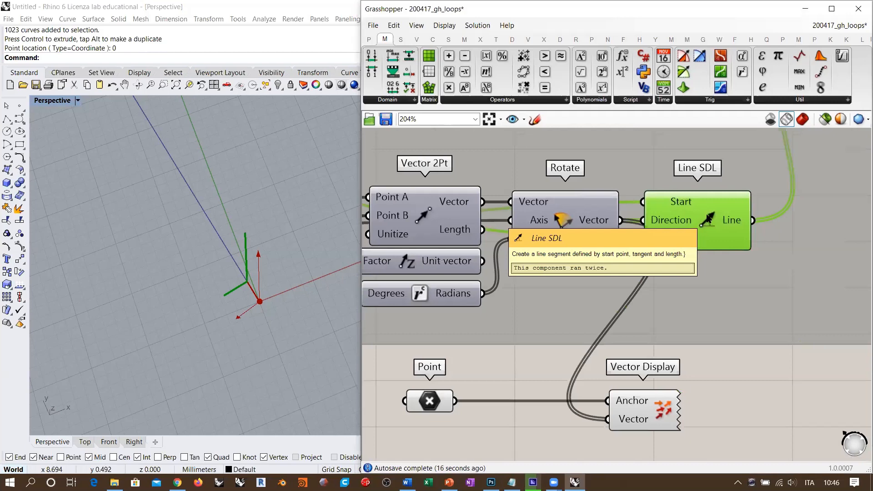
right_drag(304, 304, 275, 229)
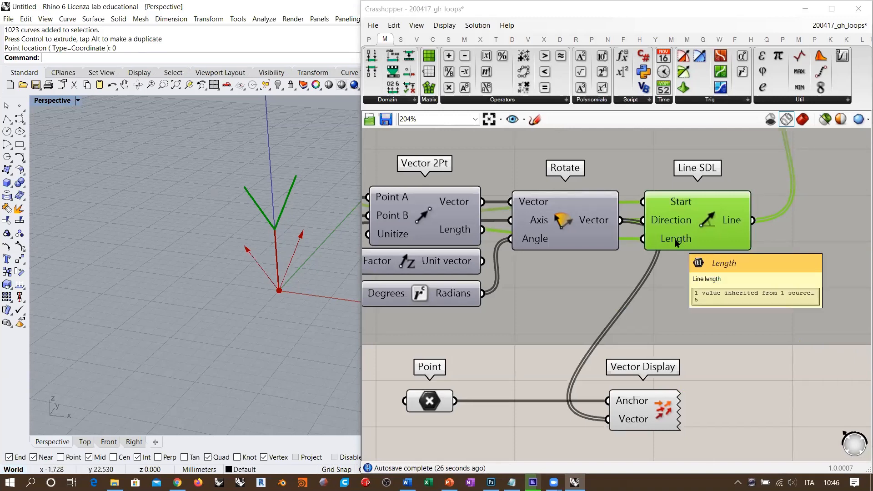
- Trace how the D1 value of Loop Start feeds the Line SDL length and passes through Subtraction into Loop End
right_drag(524, 252, 768, 282)
right_drag(561, 223, 837, 280)
right_drag(441, 195, 654, 230)
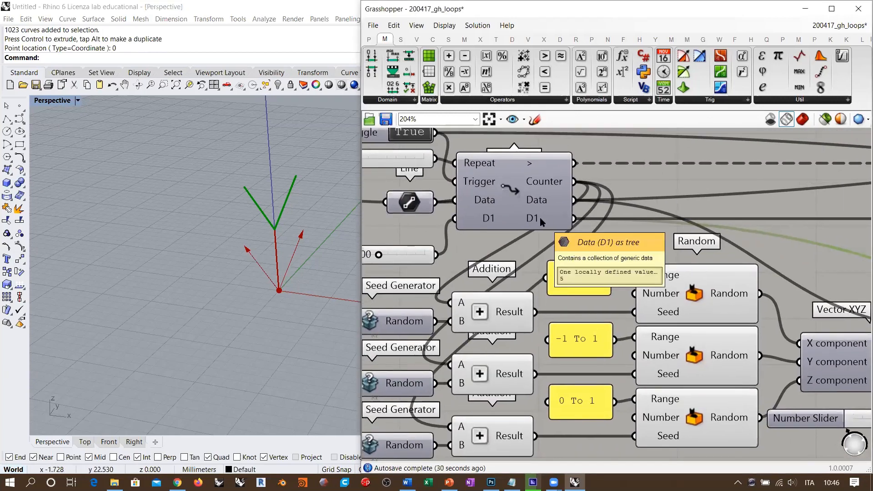
right_drag(708, 270, 532, 273)
right_drag(707, 252, 495, 238)
scroll(495, 238, down, 3)
right_drag(772, 227, 658, 271)
scroll(620, 252, up, 4)
scroll(658, 268, down, 2)
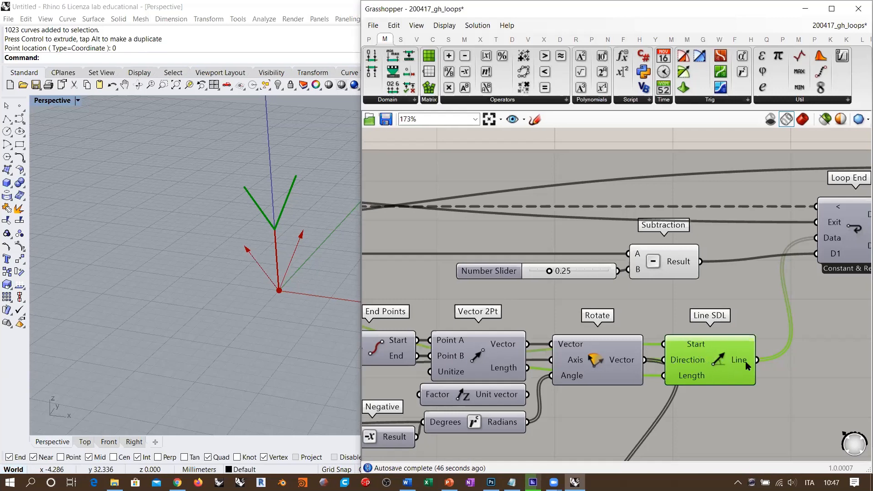
scroll(770, 301, down, 3)
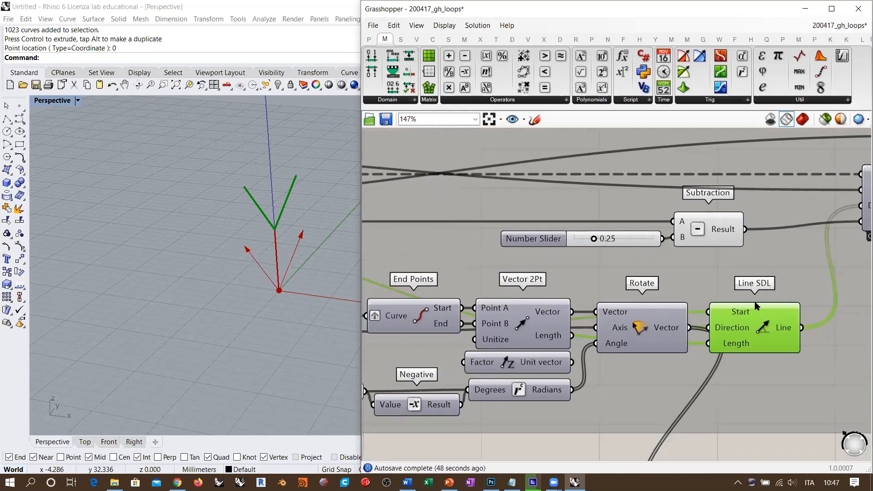
scroll(622, 389, up, 1)
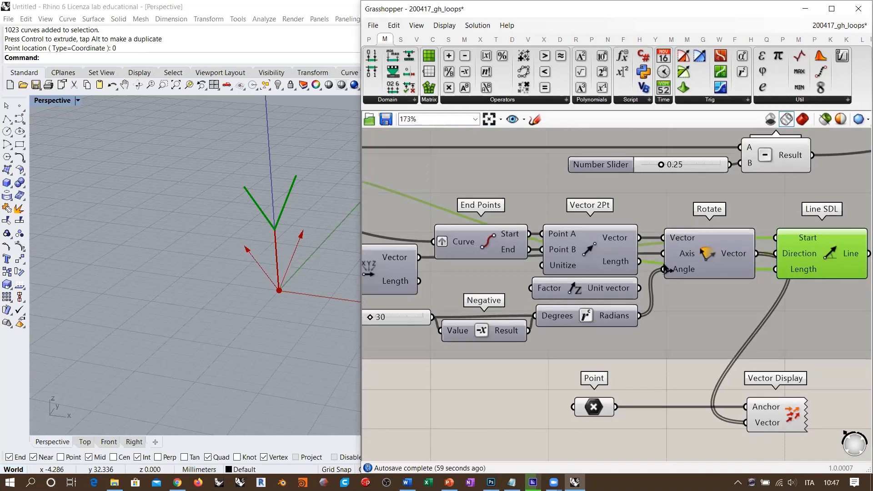
- Deselect Line SDL and reconnect the Vector output of Vector XYZ to the Vector input of Vector Display
click(539, 357)
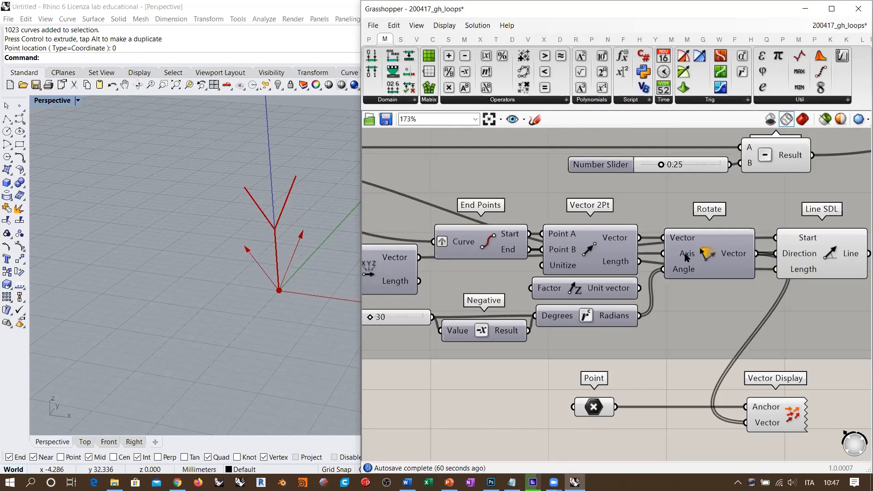
right_drag(667, 290, 688, 283)
drag(445, 256, 767, 416)
right_drag(291, 305, 214, 291)
- Make room beside the Point parameter by moving Vector Display away, and add an Amplitude component below it
right_drag(627, 335, 472, 260)
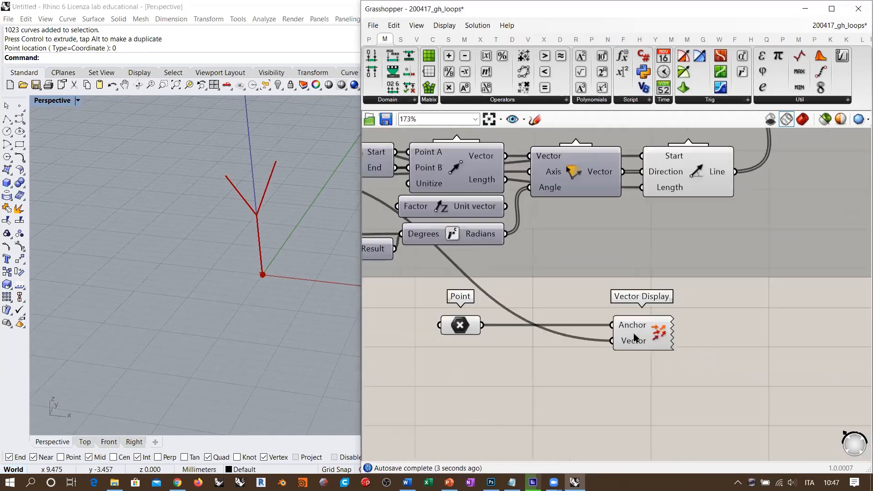
drag(636, 337, 716, 336)
double_click(591, 382)
text(ampli)
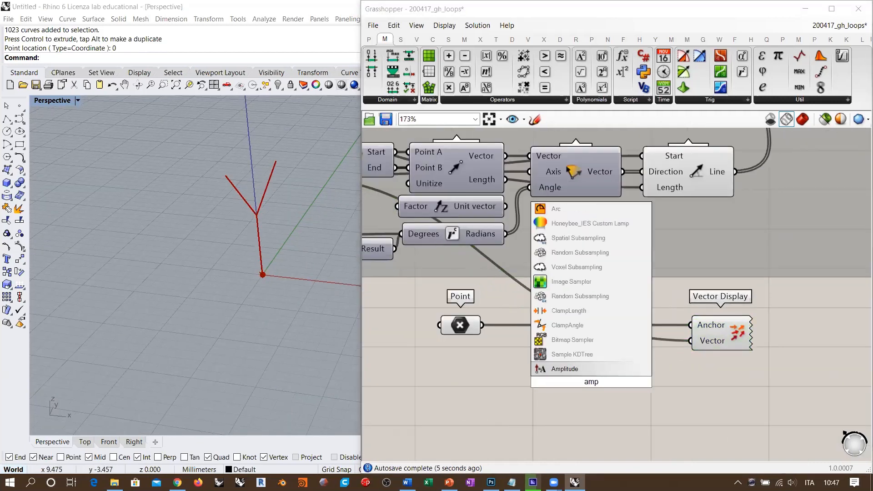
click(564, 369)
- Wire the Vector XYZ output through Amplitude into the Vector input of Vector Display and align Amplitude beside Vector Display
scroll(606, 351, down, 2)
right_drag(394, 237, 454, 246)
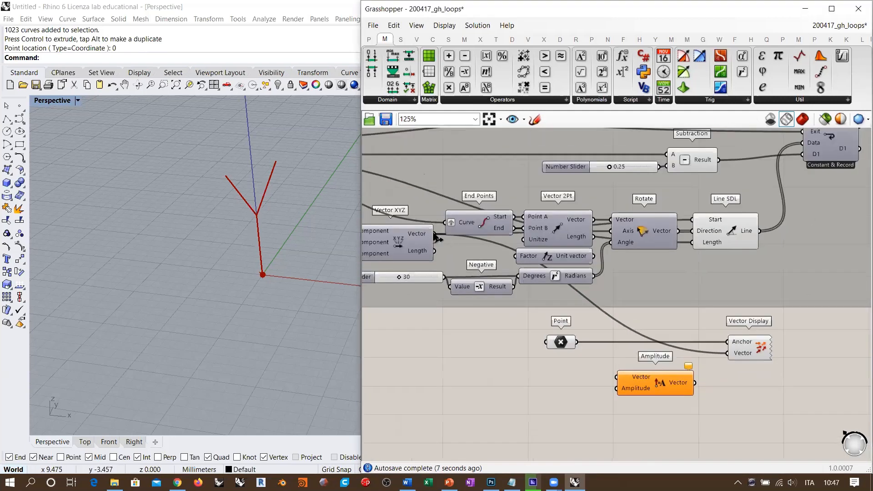
drag(435, 235, 617, 377)
drag(695, 383, 728, 353)
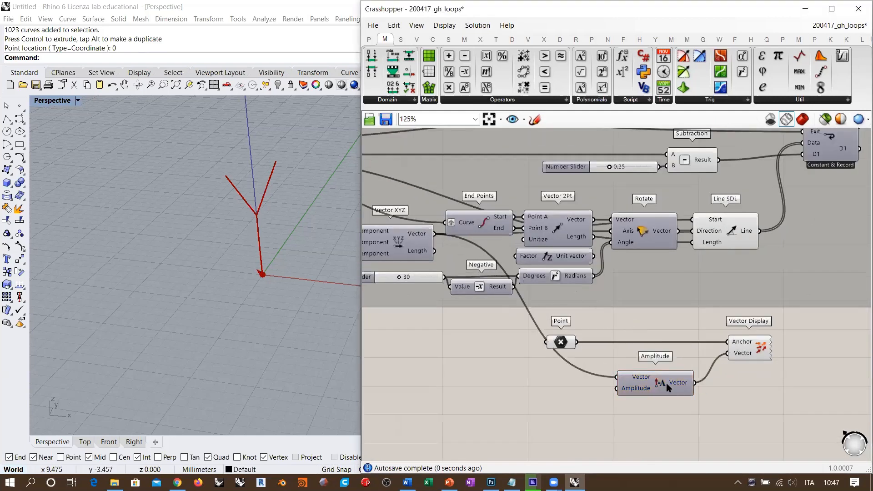
drag(667, 383, 680, 353)
- Add a number slider set to 5.00, connect it to the Amplitude input, and place it beside the Amplitude component
double_click(584, 384)
text(5.00)
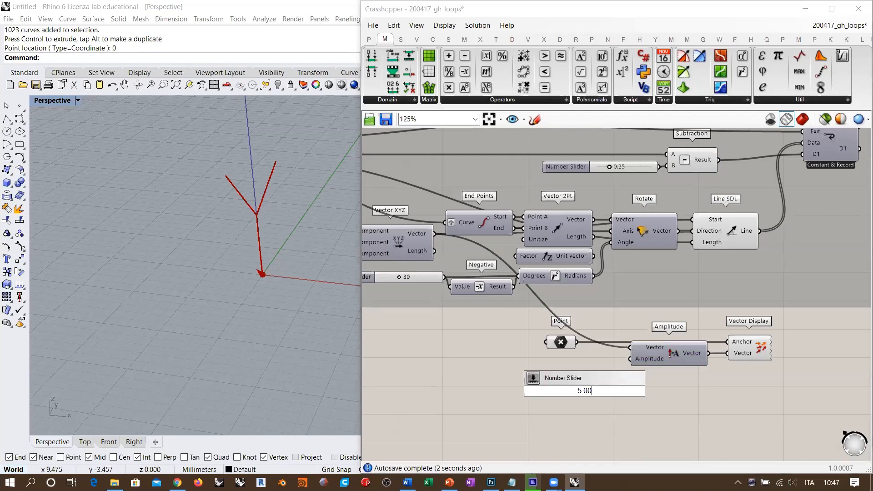
key(Return)
drag(630, 359, 640, 391)
drag(630, 391, 586, 374)
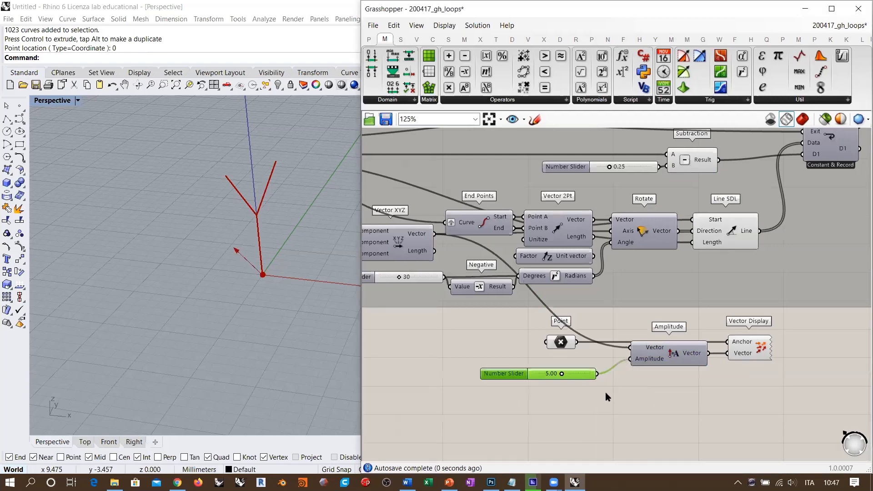
click(605, 392)
- Examine the amplified rotation axis arrow against the branching lines from several viewing angles
right_drag(233, 269, 236, 328)
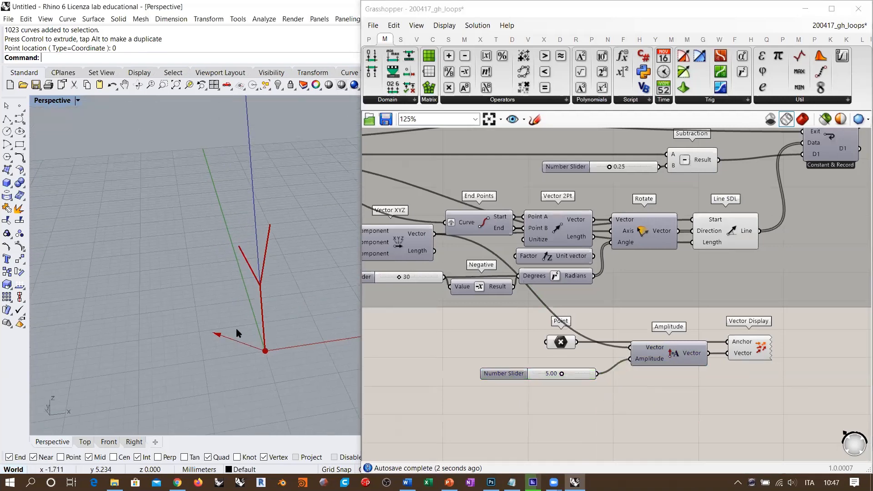
right_drag(288, 337, 275, 362)
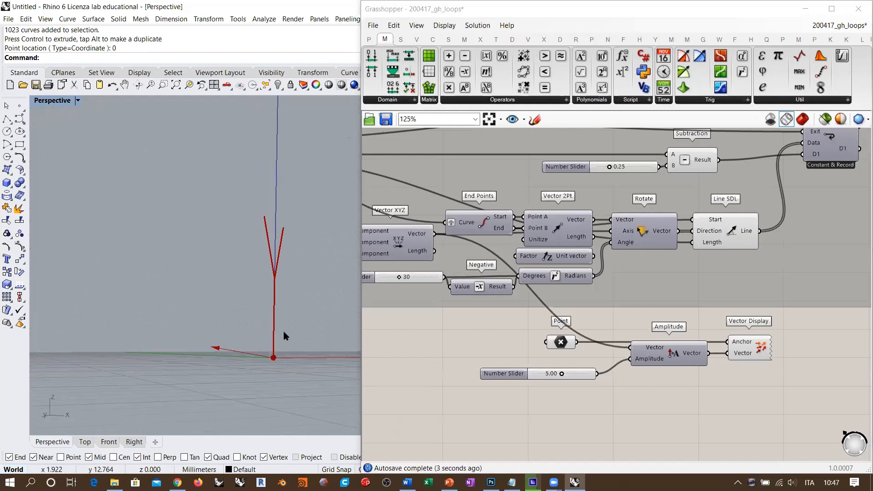
right_drag(284, 332, 261, 332)
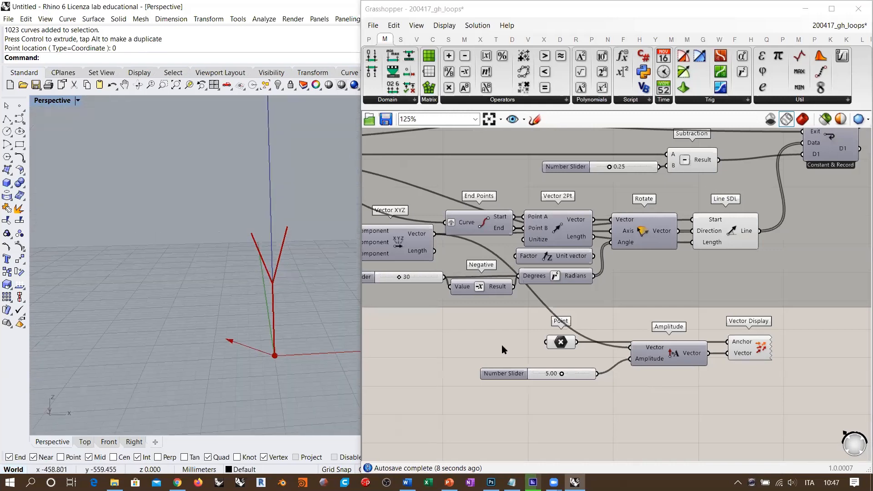
right_drag(506, 352, 533, 355)
scroll(533, 355, down, 2)
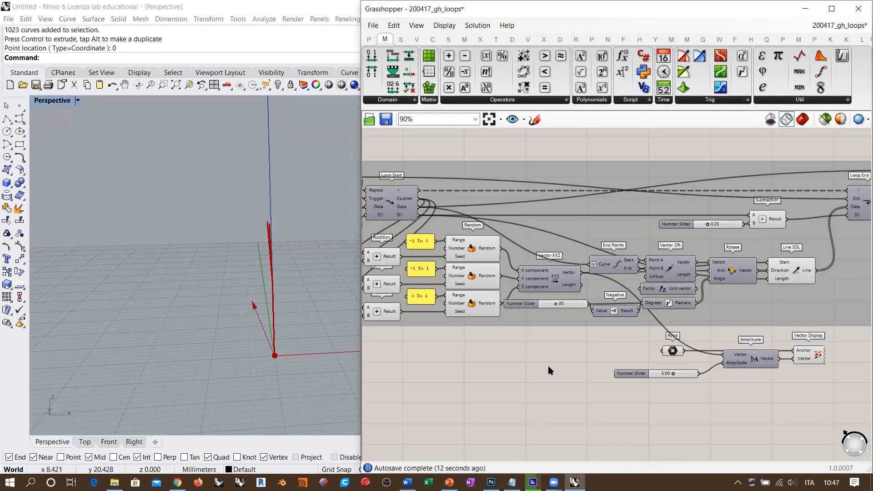
right_drag(282, 328, 286, 284)
right_drag(506, 364, 484, 363)
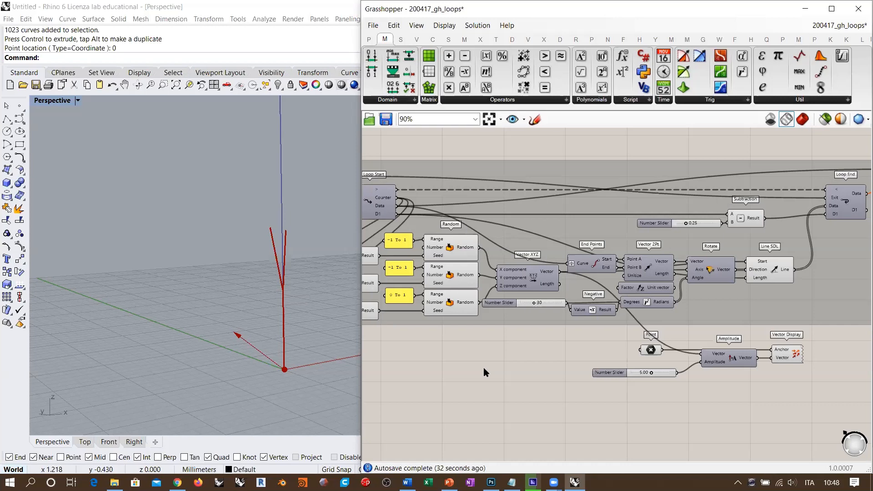
- Examine the range panels of the three Random components and how Vector XYZ combines their outputs into the rotation axis
scroll(451, 319, up, 5)
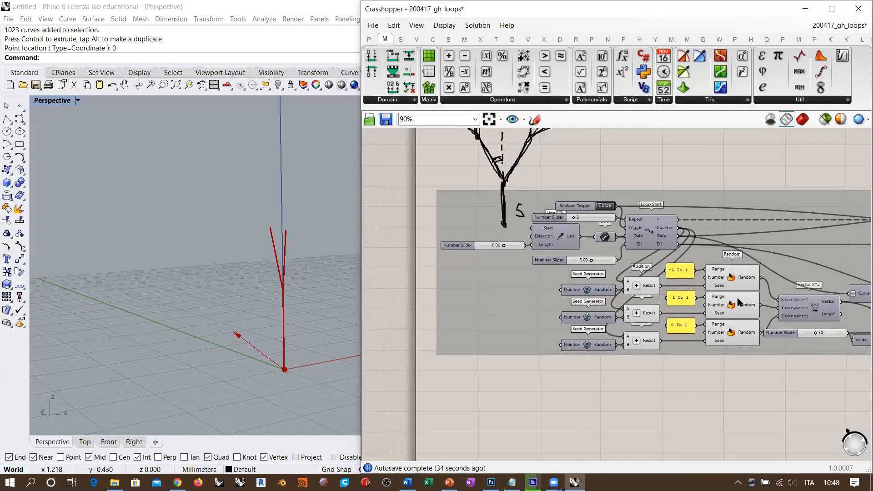
right_drag(632, 262, 582, 240)
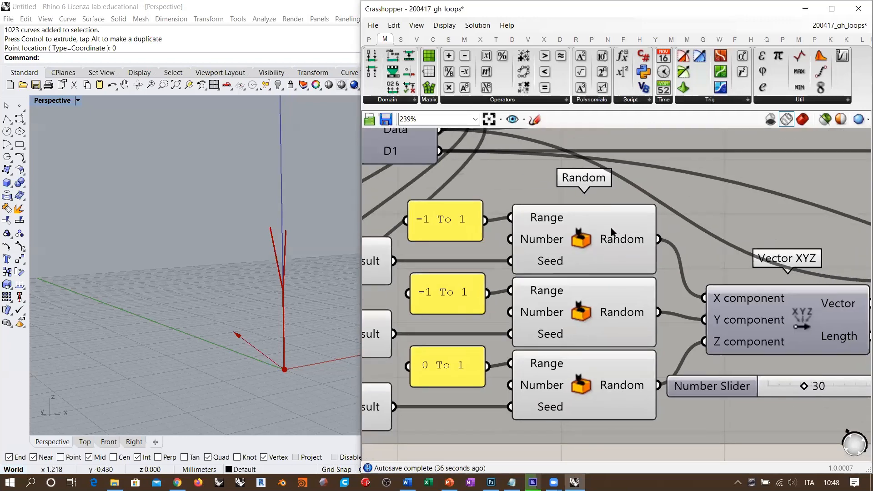
mouse_move(611, 229)
right_drag(282, 369, 281, 362)
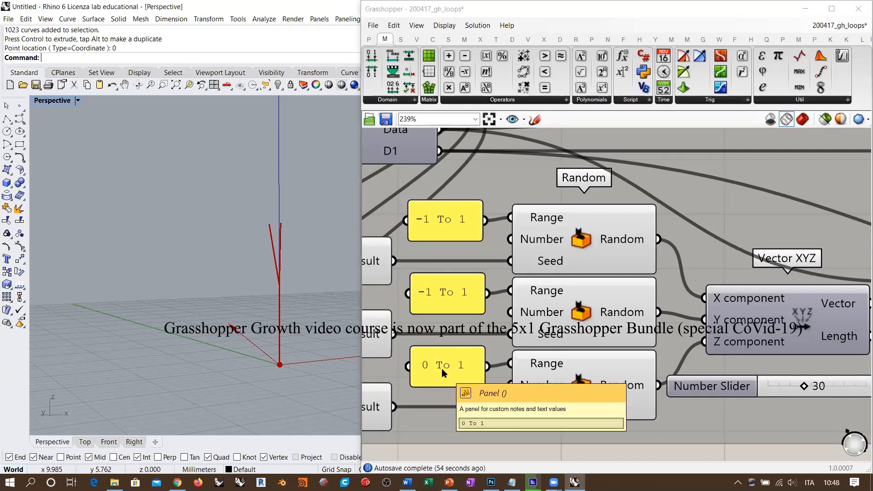
right_drag(773, 321, 472, 276)
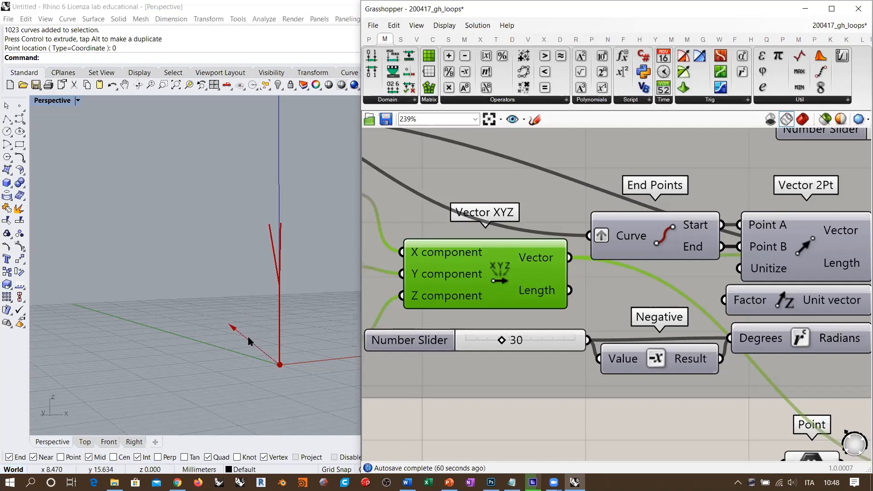
- Compare the -1 To 1 and 0 To 1 Random ranges with the rotation axis arrow in the Perspective and Top views
right_drag(391, 303, 629, 296)
right_drag(369, 311, 473, 314)
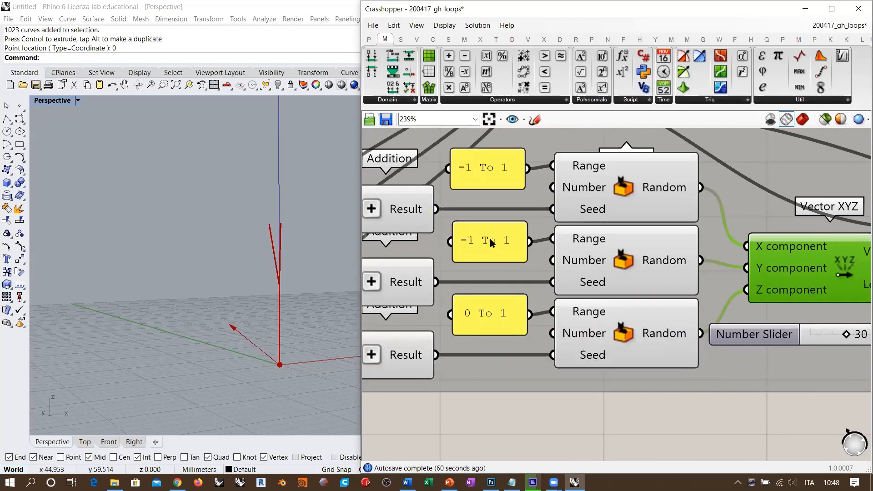
right_drag(802, 252, 765, 261)
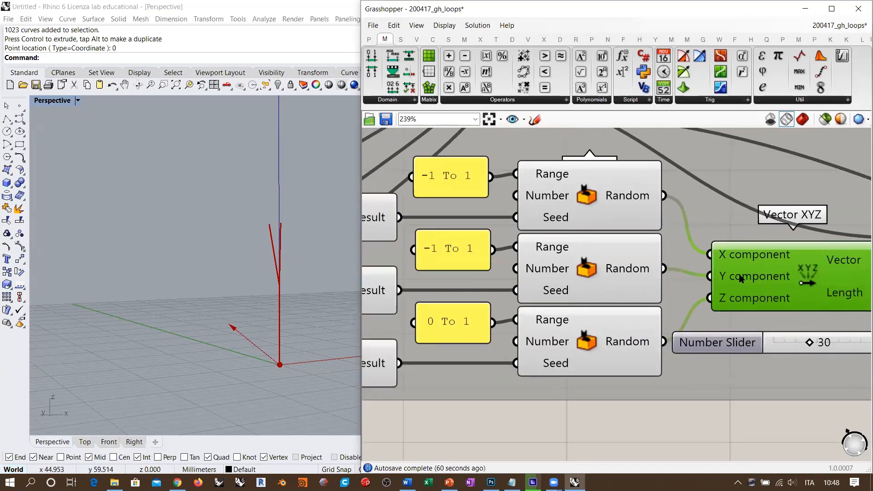
right_drag(282, 337, 243, 318)
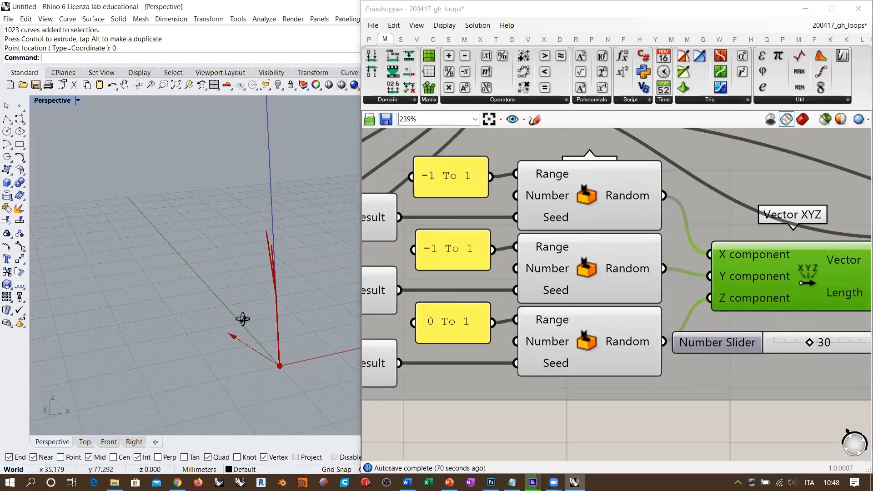
click(85, 443)
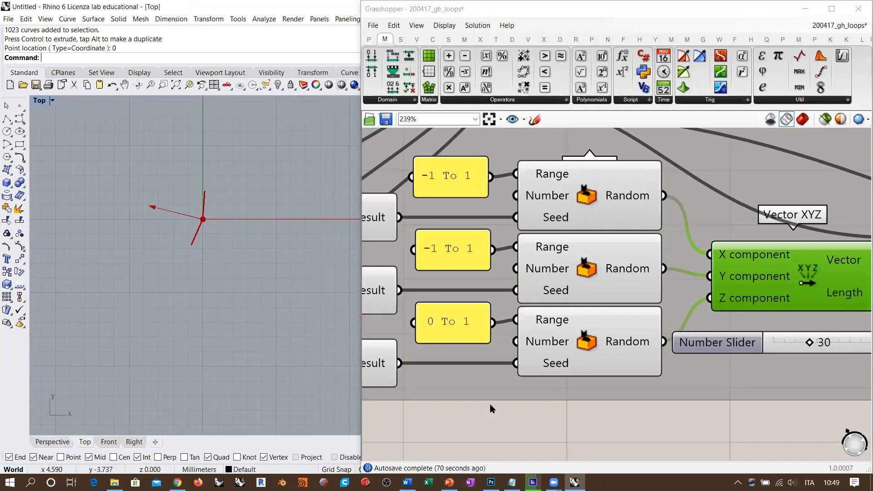
click(522, 428)
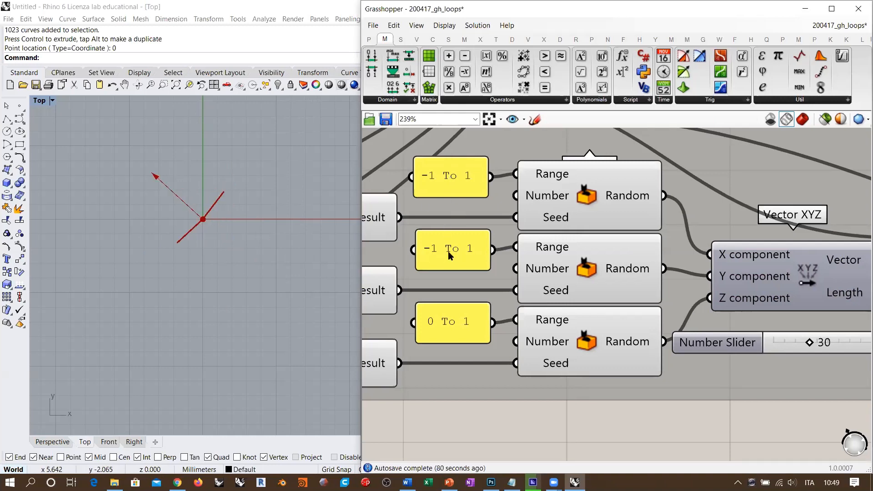
- Trace the Seed inputs of the three Random components back through the Additions to the Seed Generators
right_drag(581, 220, 569, 276)
scroll(585, 219, down, 1)
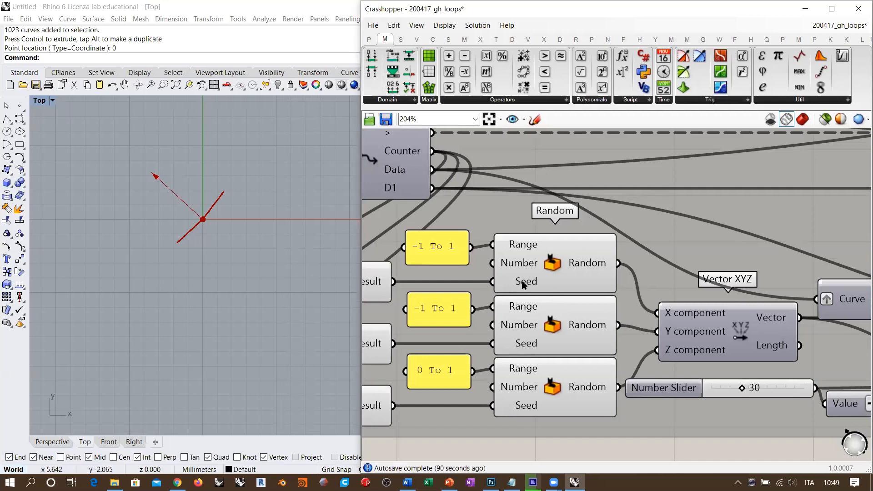
mouse_move(521, 287)
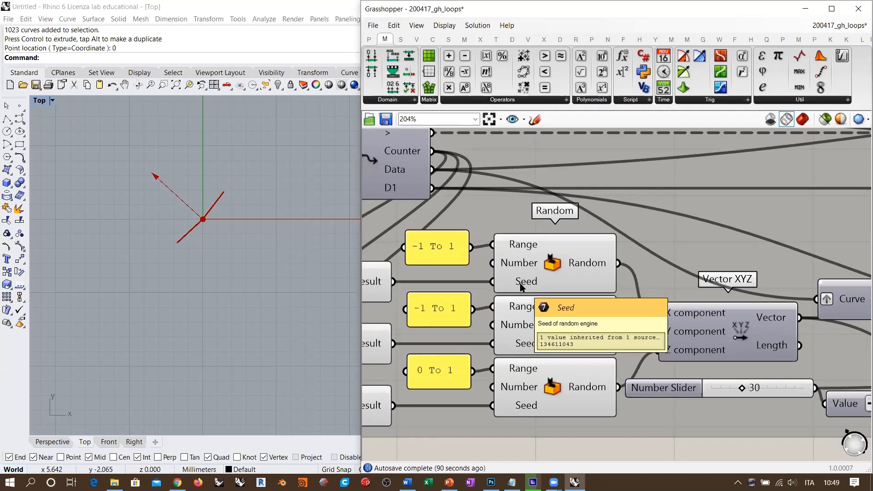
right_drag(524, 328, 839, 298)
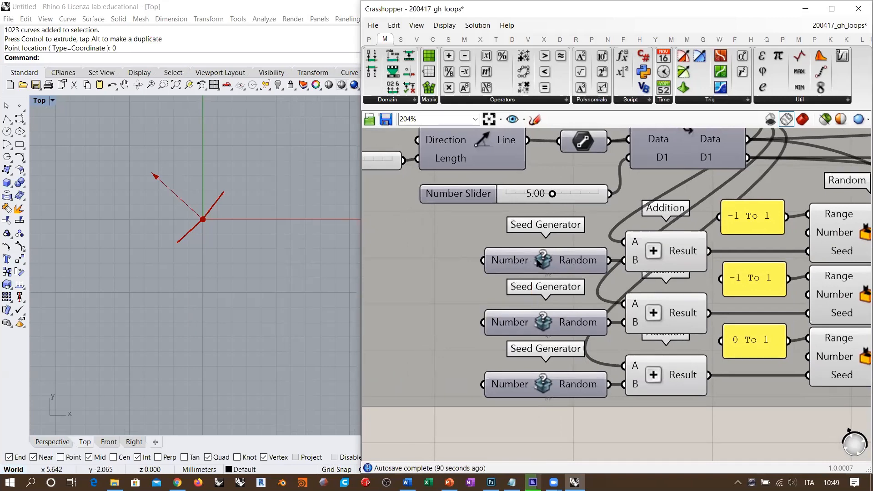
- Look up the Heteroptera (randomness) note on the canvas and return to the 3D branching loop definition
scroll(558, 271, down, 4)
right_drag(563, 223, 567, 392)
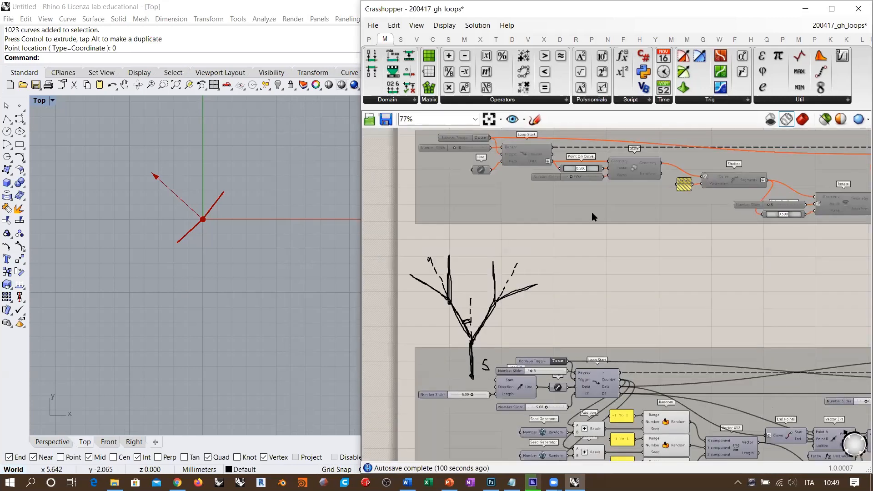
mouse_move(601, 134)
right_down()
mouse_move(569, 267)
mouse_move(611, 392)
right_up()
scroll(552, 232, up, 4)
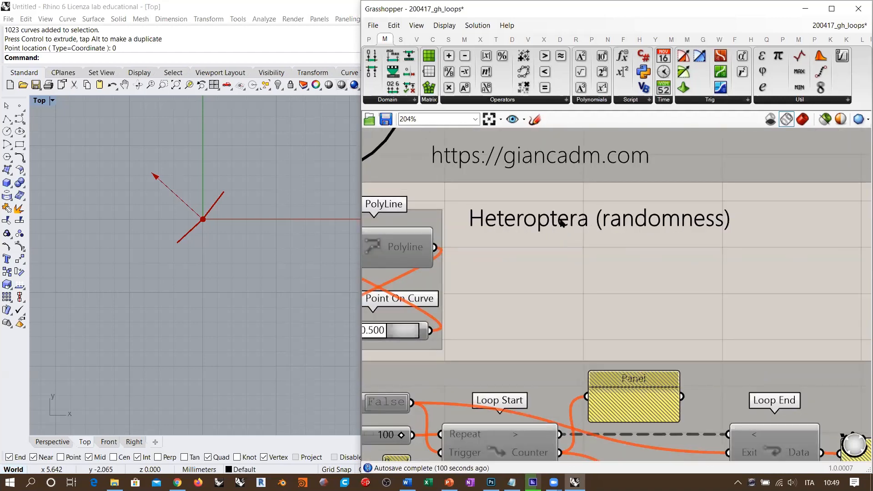
scroll(608, 198, down, 5)
mouse_move(609, 248)
right_down()
mouse_move(582, 213)
mouse_move(580, 190)
right_up()
right_drag(567, 332, 574, 215)
right_drag(518, 183, 520, 249)
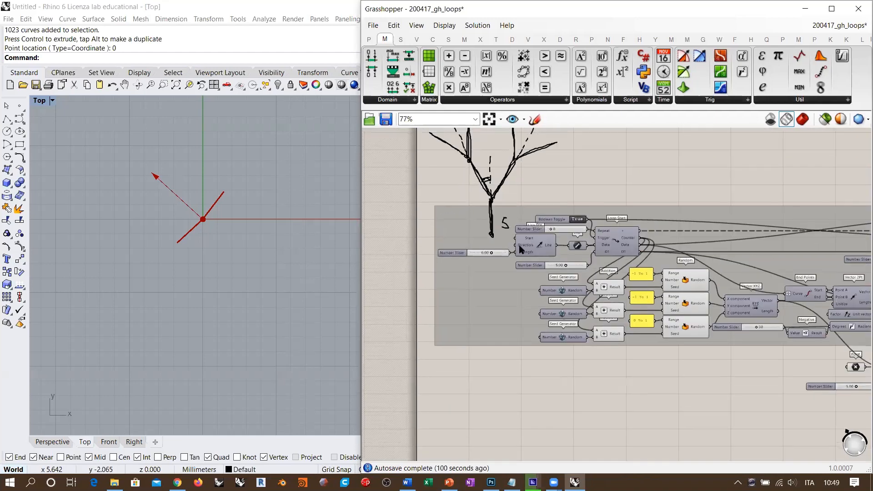
- Add a panel below the loop group, wire the lowest Seed Generator's Random output into it, and shift it clear of the wire
scroll(522, 269, up, 6)
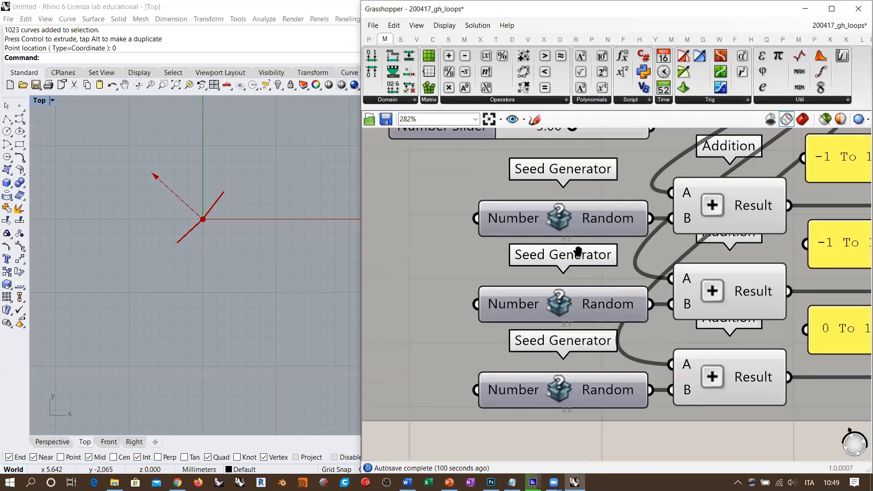
scroll(511, 247, down, 3)
double_click(586, 371)
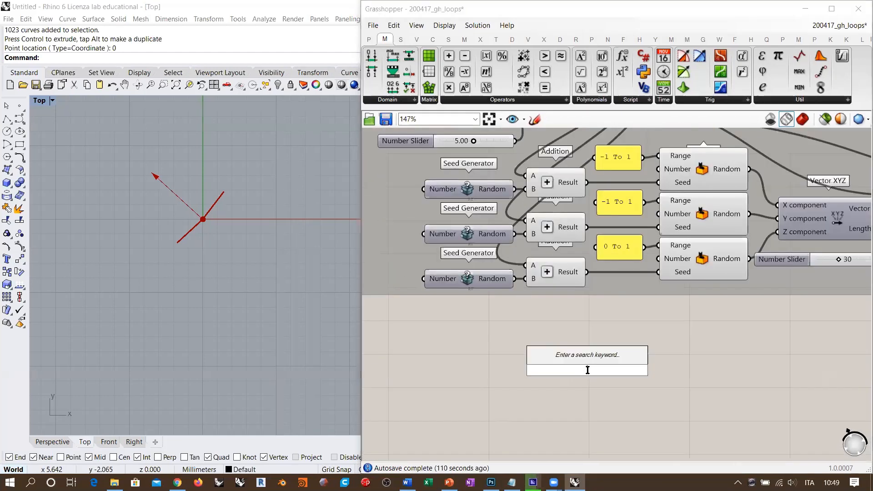
text(panel)
key(Return)
drag(514, 279, 563, 366)
scroll(564, 366, up, 6)
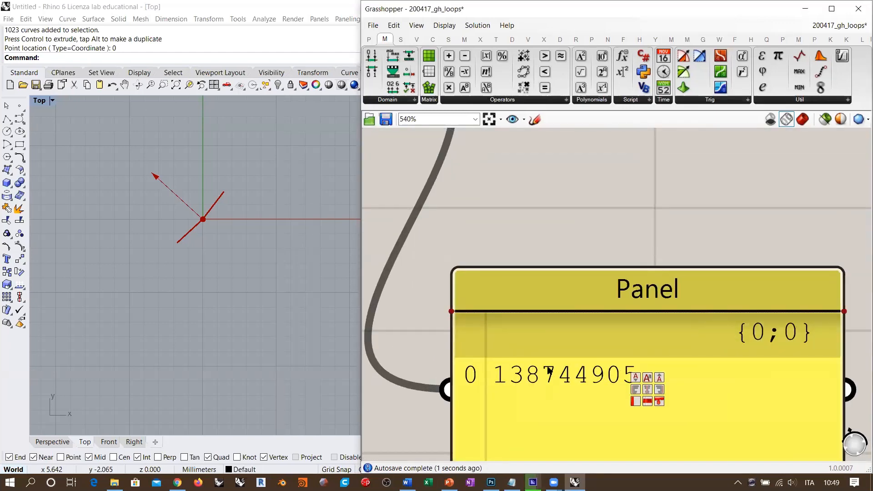
scroll(550, 372, down, 3)
scroll(574, 383, down, 3)
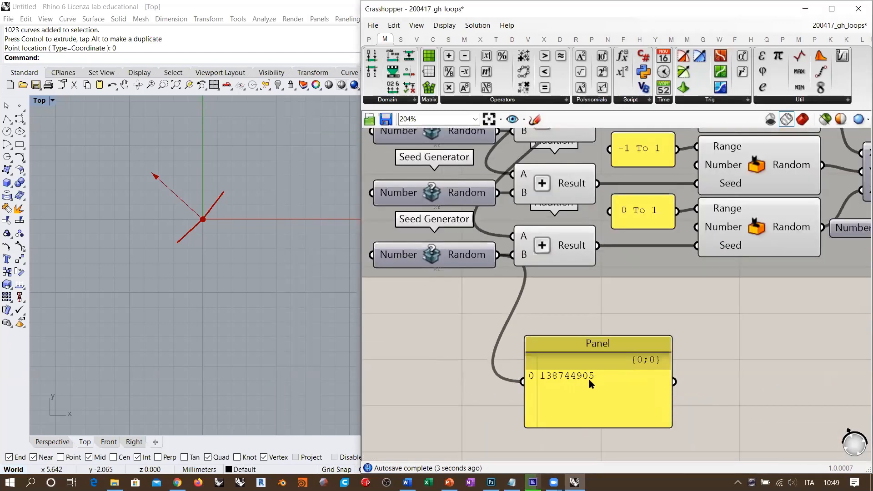
drag(589, 380, 647, 357)
- Copy the lowest Seed Generator to below the group and connect its Random output to the panel in place of the original's
right_drag(471, 310, 526, 280)
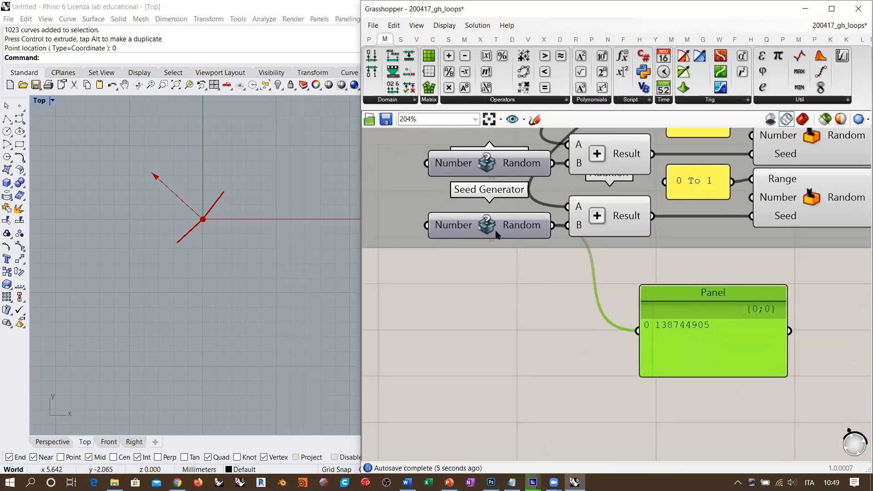
drag(496, 235, 497, 329)
right_drag(499, 374, 475, 298)
click(501, 271)
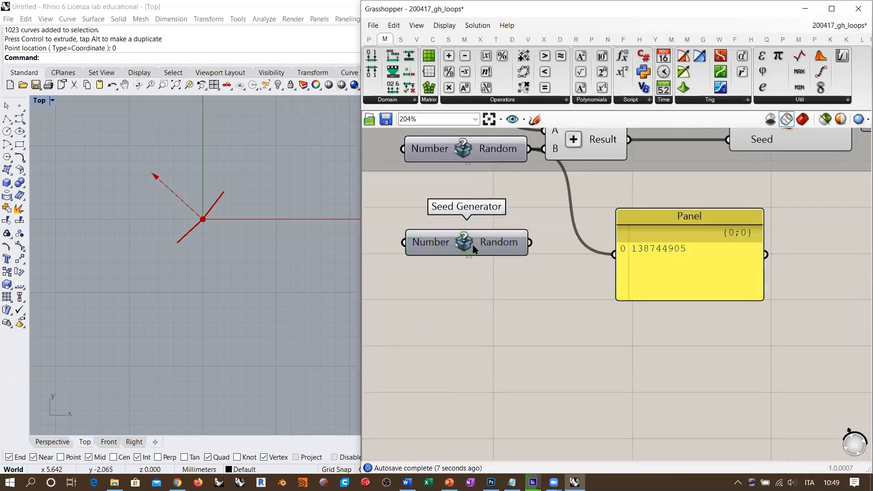
drag(473, 246, 475, 257)
right_drag(524, 210, 526, 258)
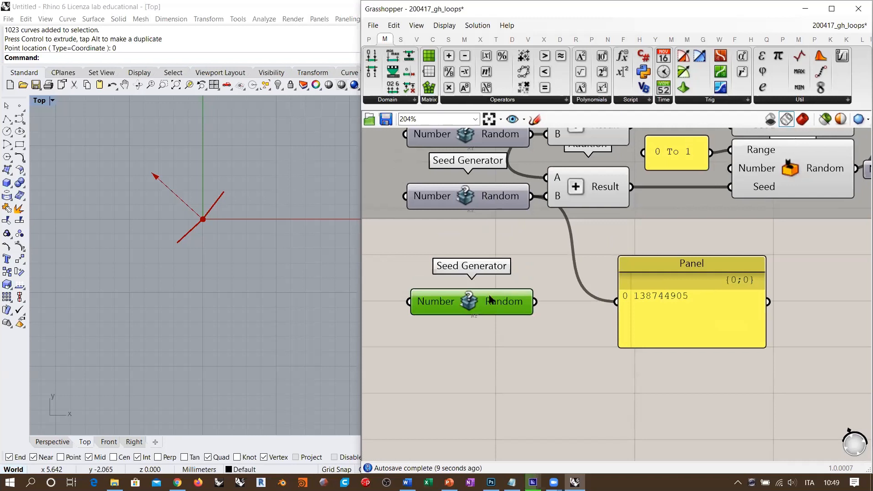
click(474, 195)
click(476, 297)
click(574, 293)
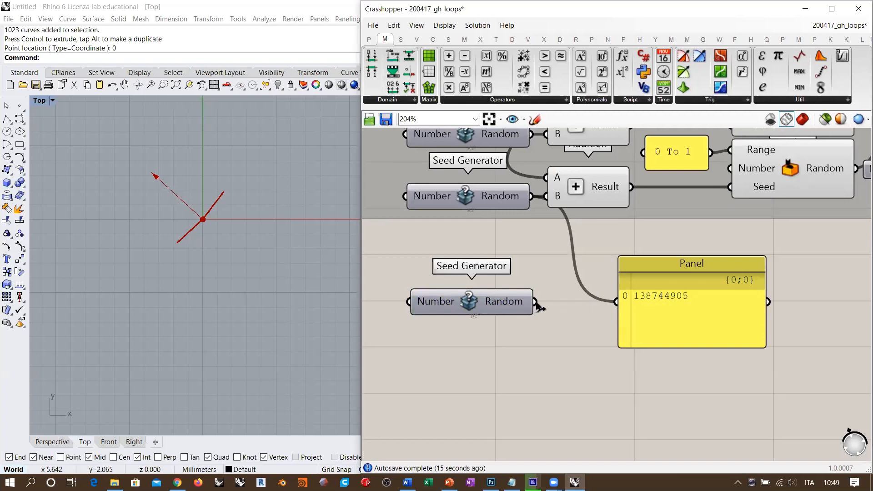
drag(536, 302, 617, 302)
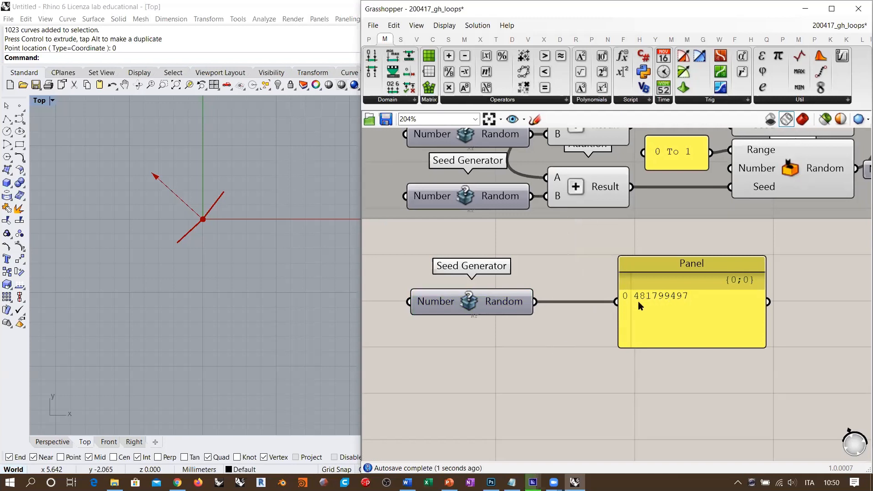
- Make two more Seed Generator copies stacked below the first and add their Random outputs to the same panel
alt+drag(481, 303, 483, 364)
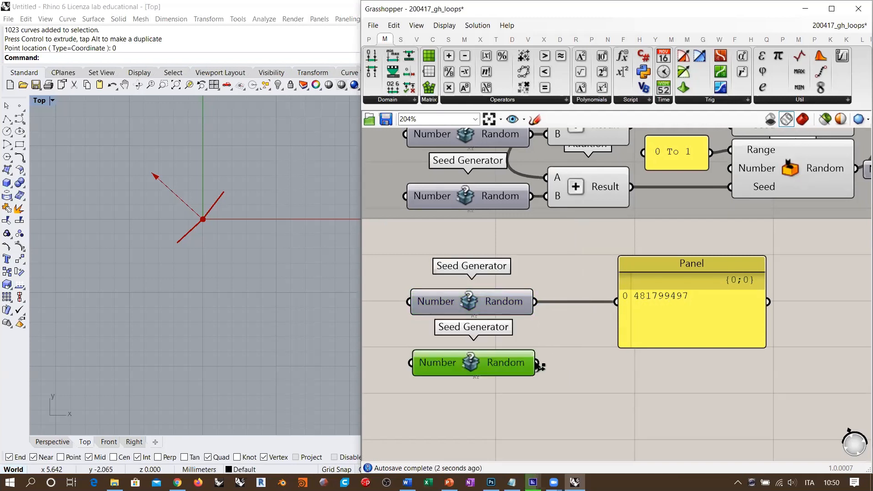
shift+drag(537, 366, 617, 301)
right_drag(479, 427, 476, 360)
double_click(476, 360)
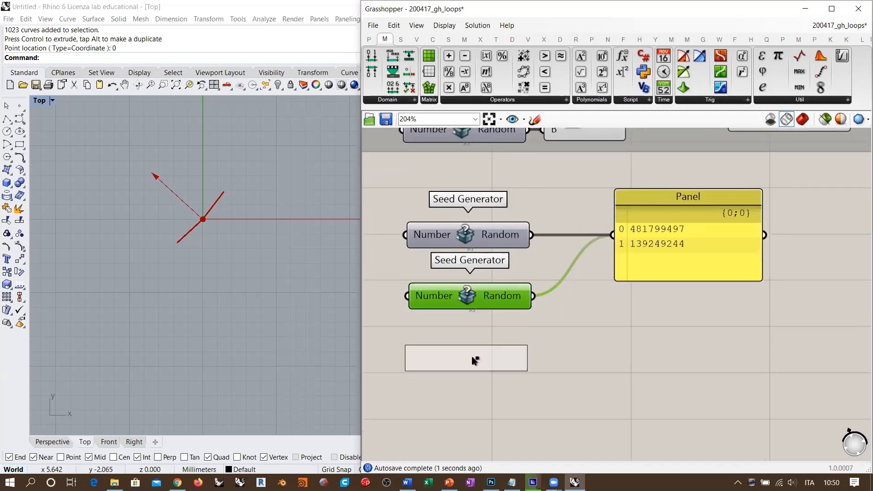
alt+drag(472, 357, 478, 356)
shift+drag(537, 357, 612, 236)
click(599, 320)
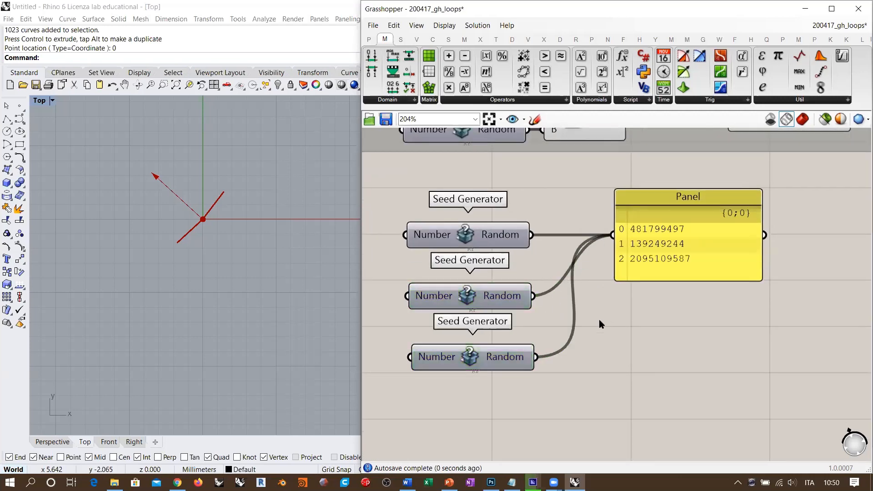
- Examine how each Addition combines the loop Counter with a Seed Generator number to feed the Random Seed inputs
scroll(547, 359, down, 4)
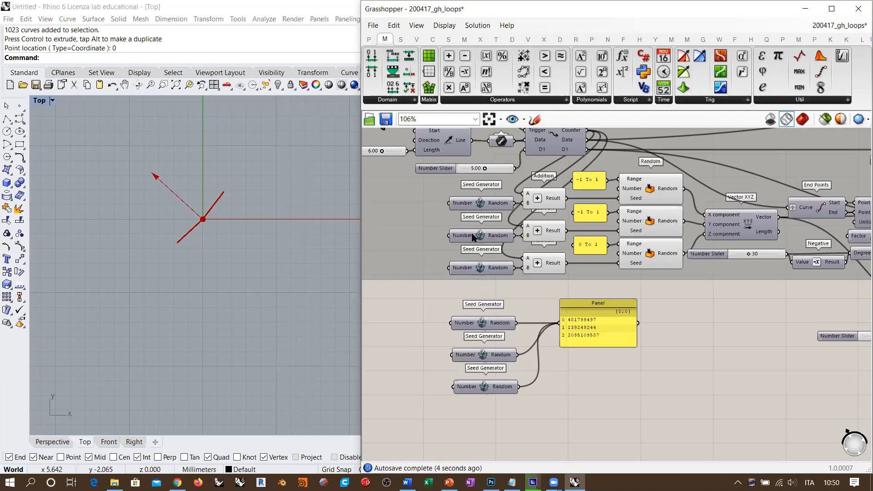
scroll(555, 313, up, 2)
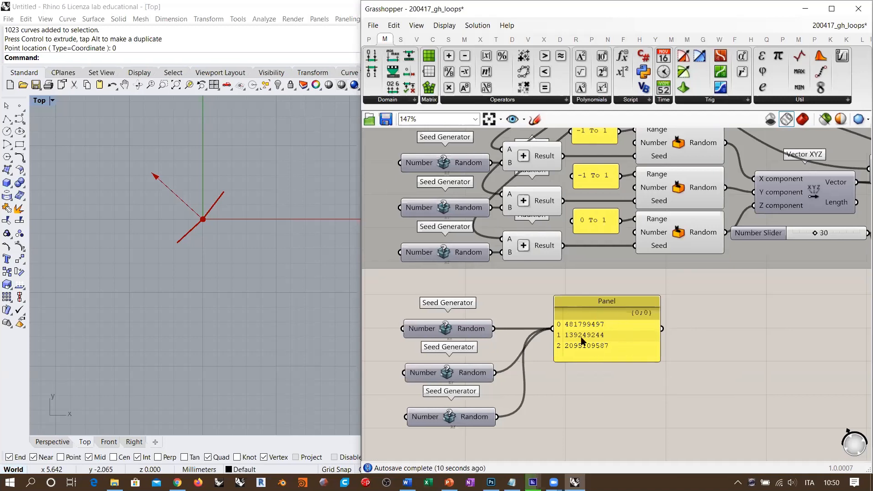
right_drag(571, 202, 561, 300)
scroll(518, 215, up, 1)
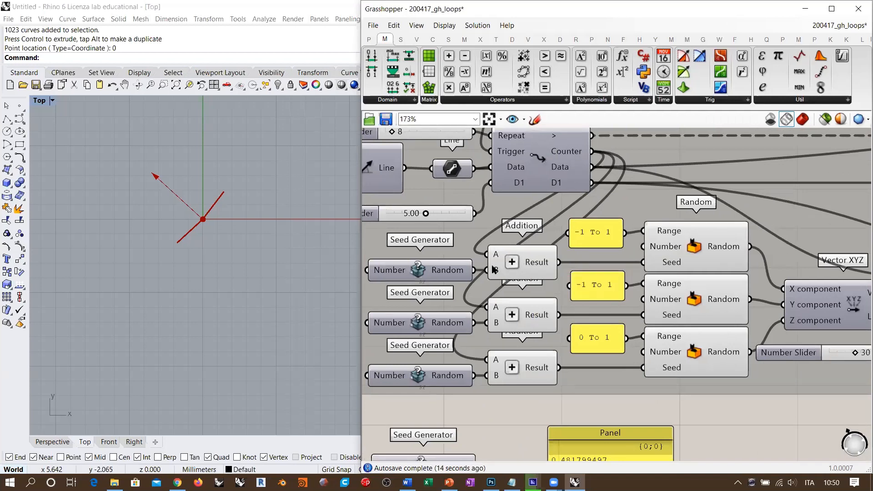
right_drag(530, 262, 520, 211)
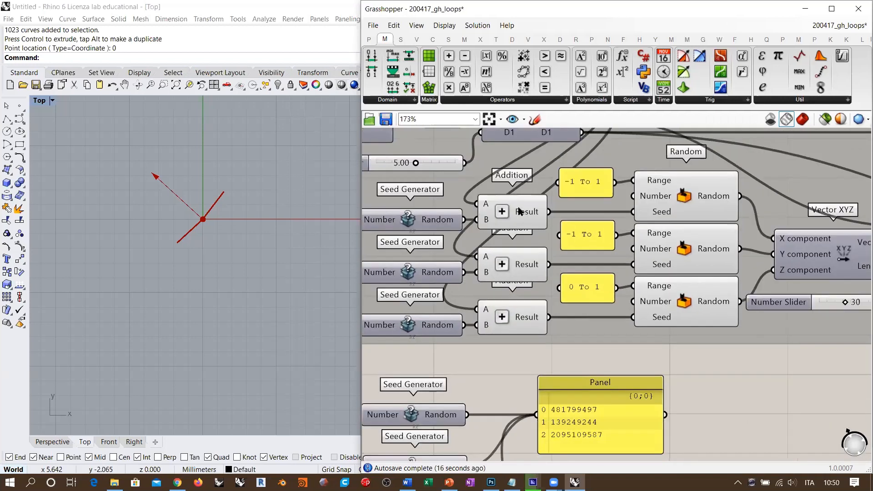
click(429, 221)
right_drag(534, 207, 538, 245)
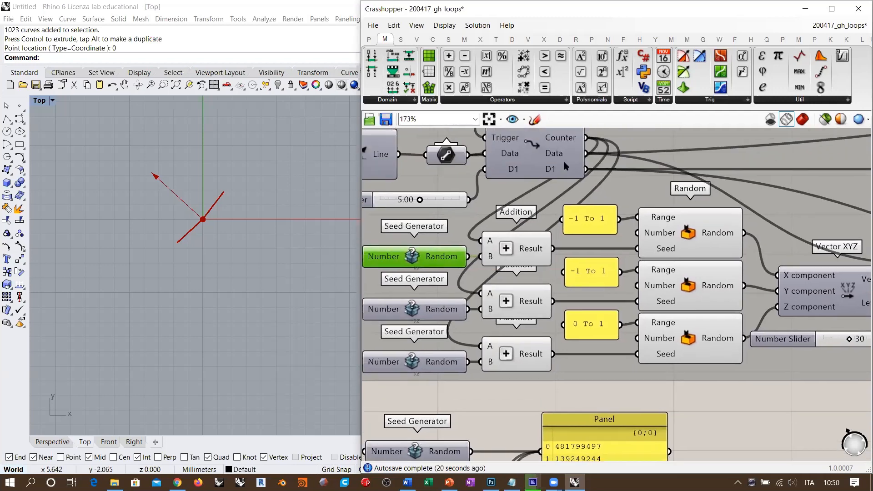
right_drag(567, 448, 554, 360)
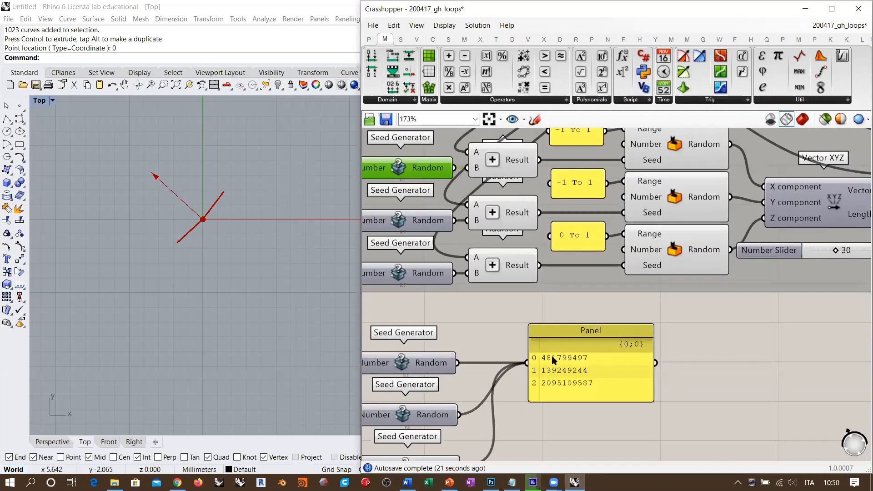
right_drag(604, 293, 691, 430)
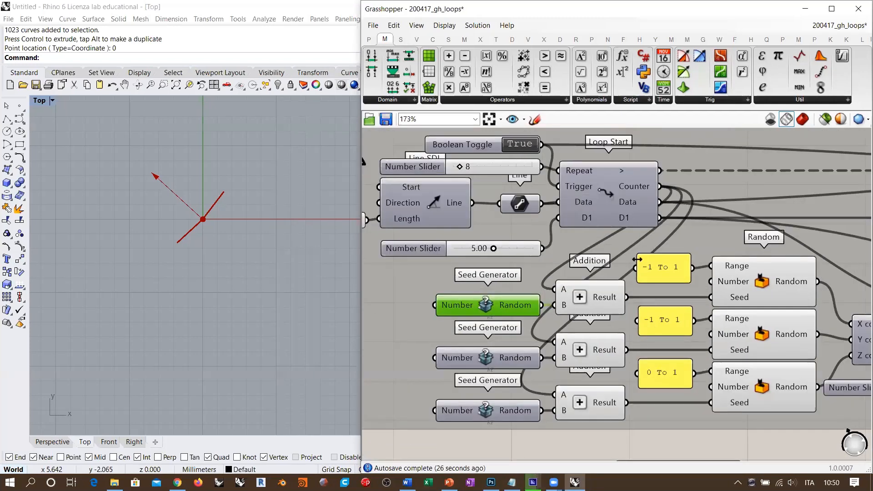
right_drag(592, 322, 551, 302)
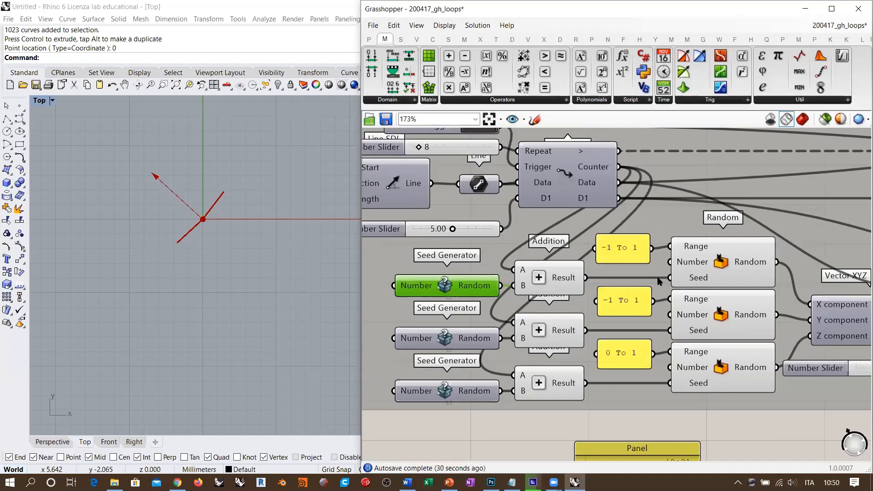
click(448, 284)
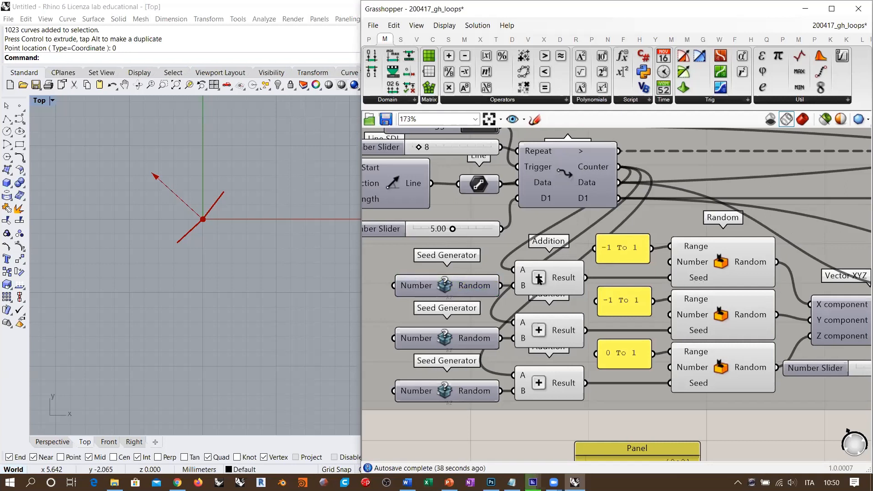
mouse_move(703, 279)
- Move the panel of seed numbers down to line up with the middle copied Seed Generator
right_drag(607, 411, 643, 216)
scroll(671, 299, up, 7)
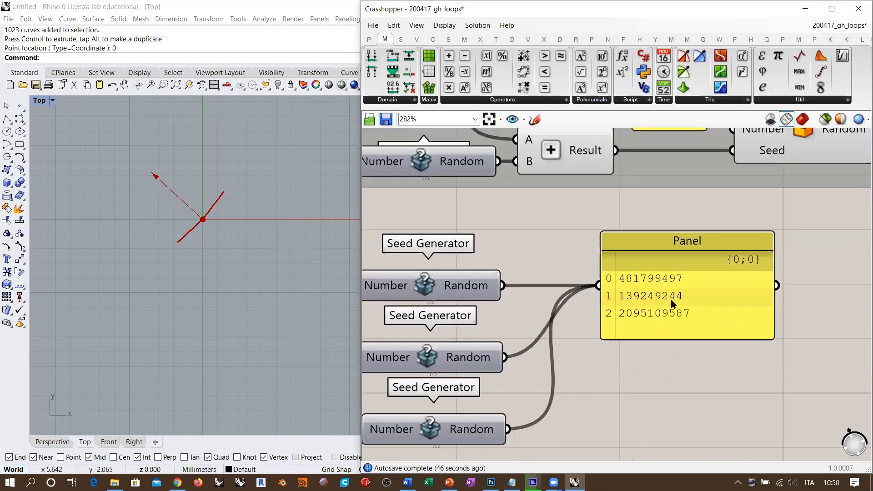
click(667, 324)
scroll(574, 288, down, 4)
right_drag(617, 325, 605, 305)
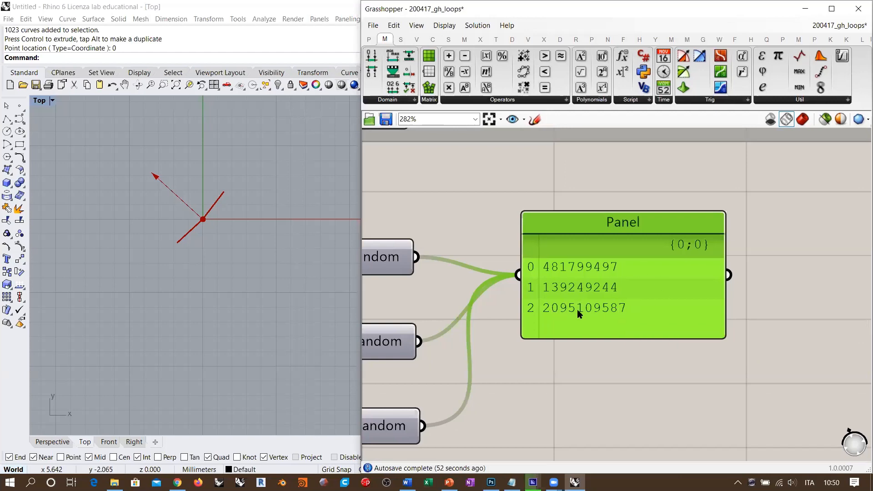
drag(577, 309, 558, 376)
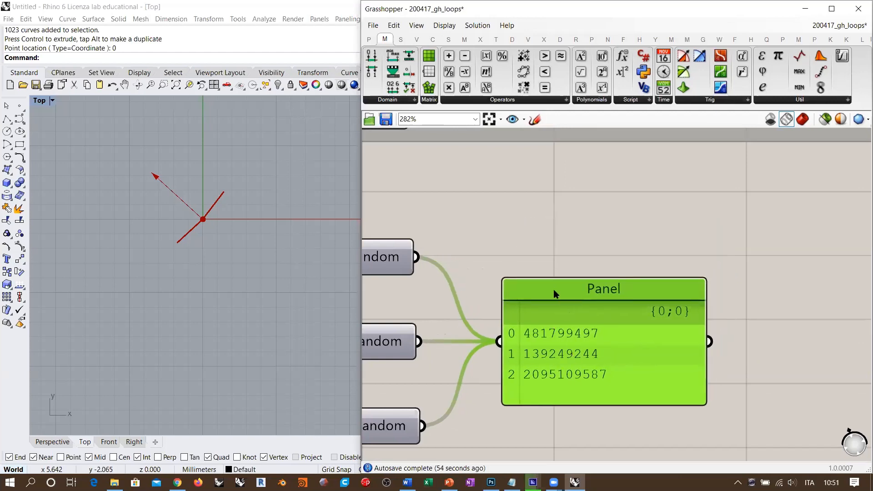
- Delete the three copied Seed Generators and the panel of seed numbers below the main group
scroll(554, 291, down, 4)
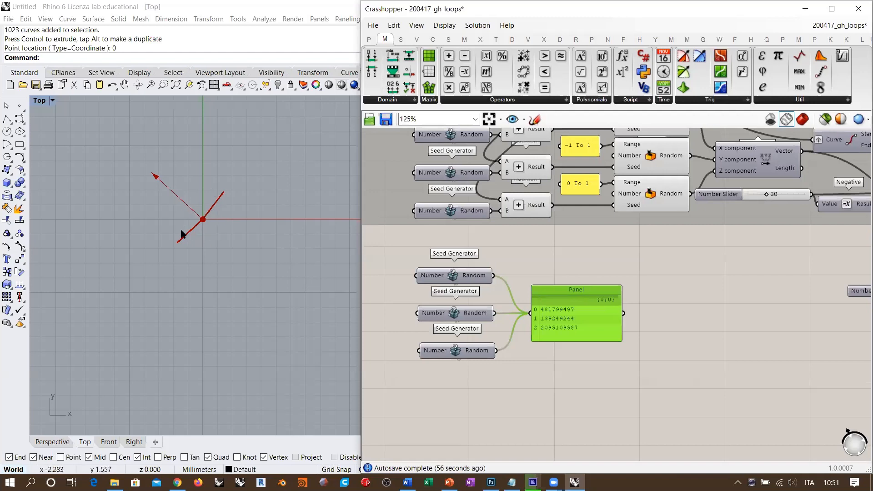
drag(633, 260, 428, 390)
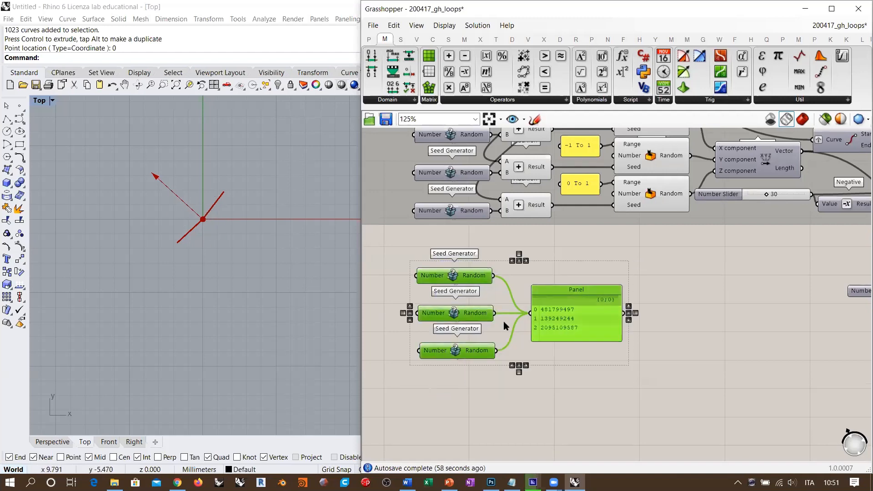
key(Delete)
- Examine how the random components form the Vector XYZ rotation axis and inspect the axis and branches in the Perspective view
mouse_move(701, 259)
right_down()
mouse_move(643, 334)
mouse_move(584, 268)
right_up()
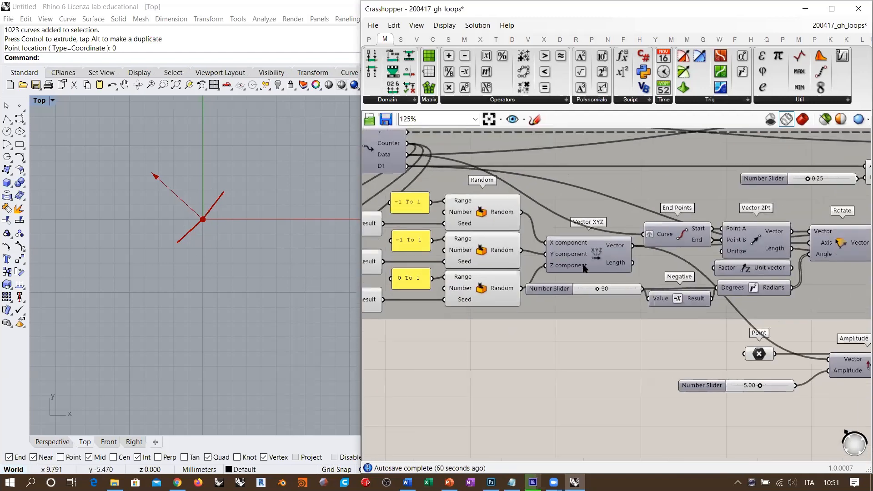
scroll(584, 268, up, 2)
click(572, 260)
scroll(572, 260, down, 2)
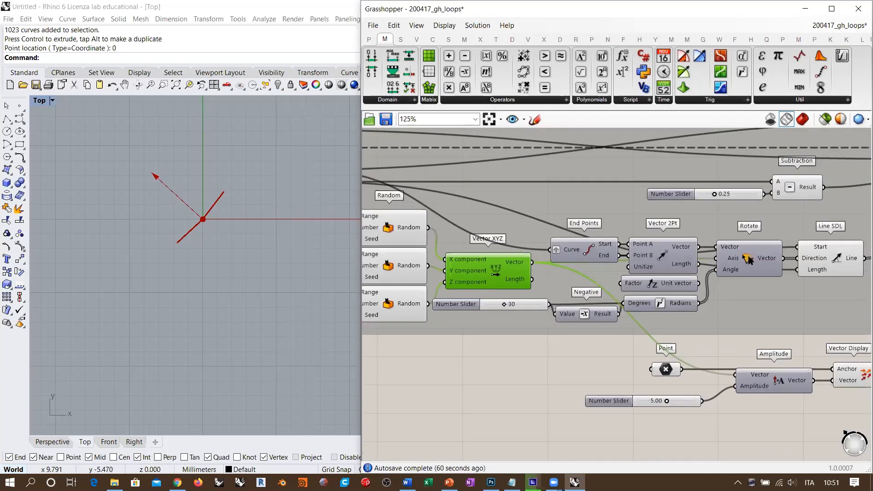
click(519, 368)
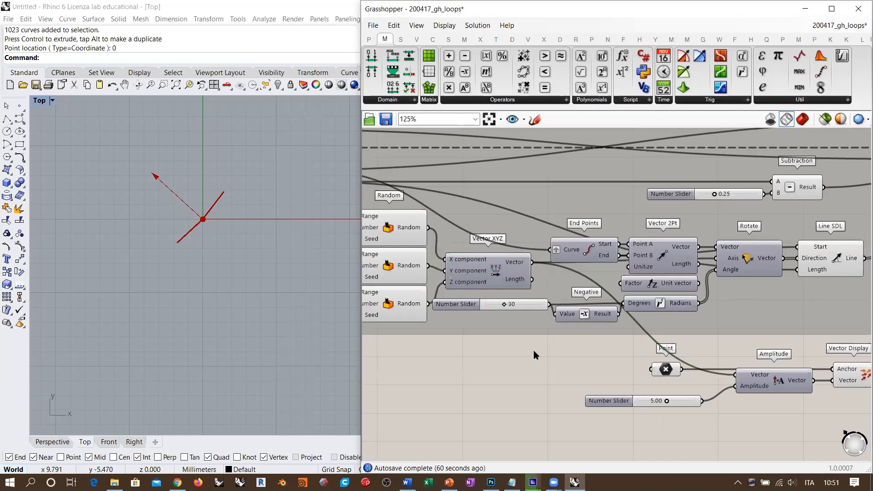
click(52, 441)
right_drag(204, 310, 241, 258)
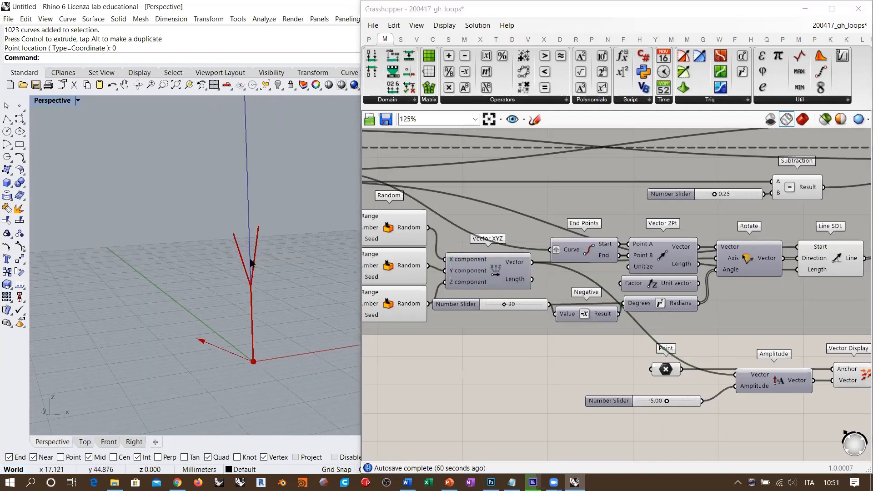
right_drag(433, 307, 493, 293)
right_drag(472, 219, 565, 254)
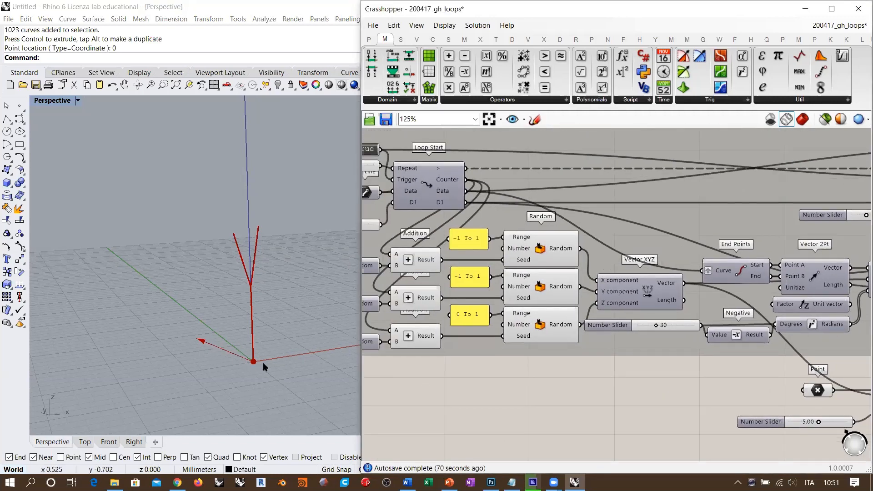
right_drag(241, 297, 258, 256)
- Compact the vector preview by moving the 5.00 slider, Point and Vector Display components closer to Amplitude
right_drag(789, 396, 531, 364)
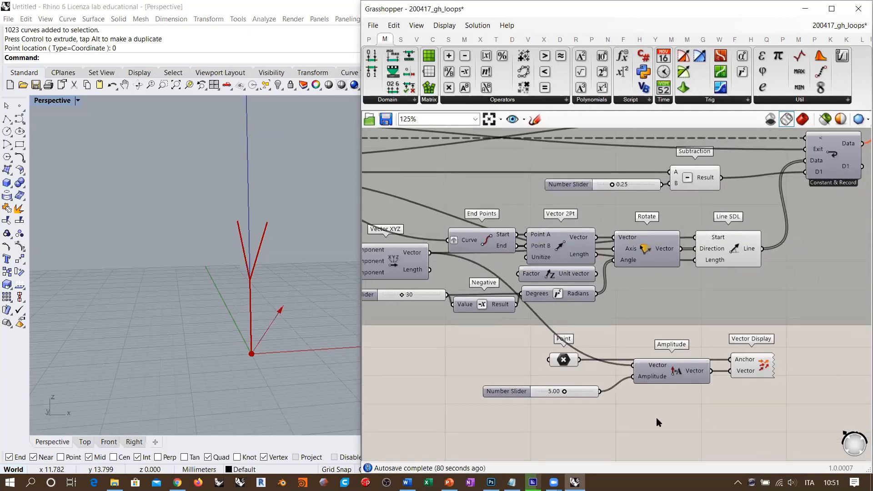
right_drag(656, 417, 681, 421)
drag(801, 424, 558, 360)
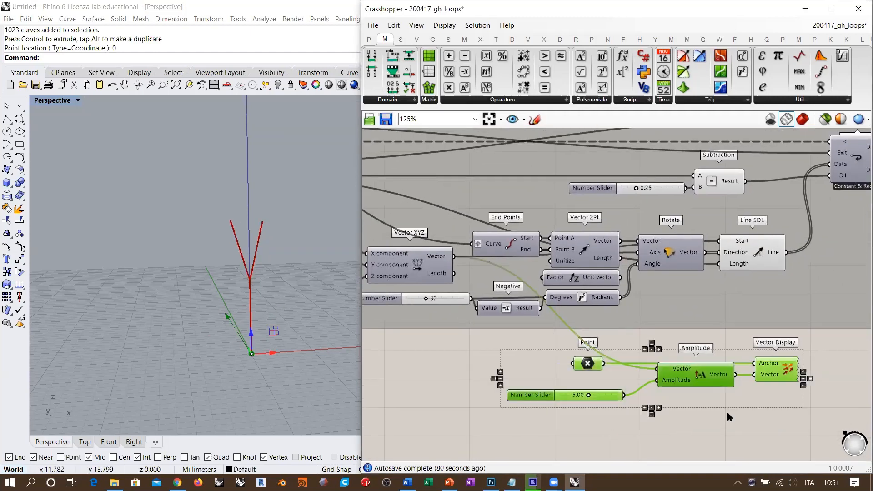
click(727, 412)
drag(597, 399, 620, 387)
drag(577, 366, 727, 354)
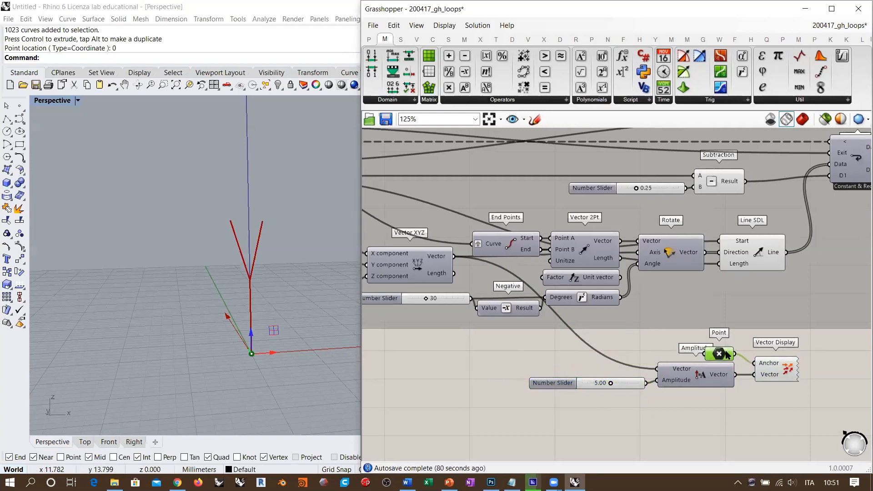
drag(777, 371, 770, 371)
click(791, 423)
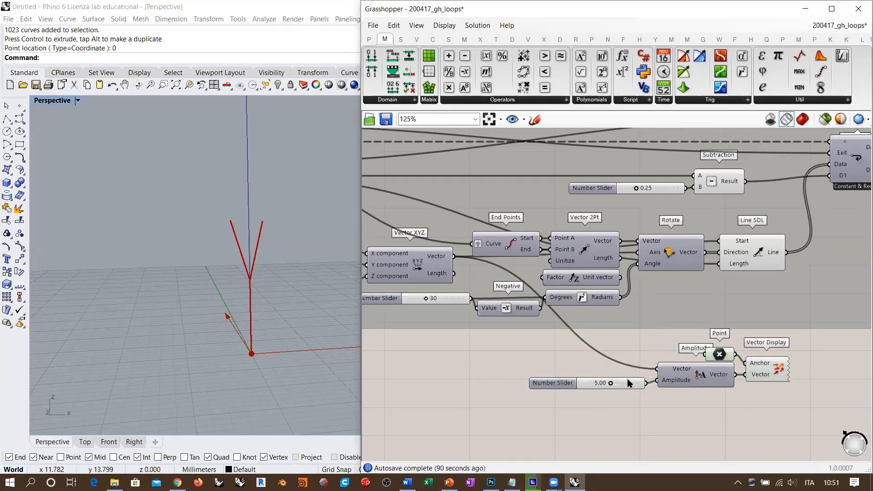
- Place a Scribble note on the canvas just below the Amplitude component
click(552, 383)
right_drag(723, 409, 645, 379)
scroll(646, 385, up, 3)
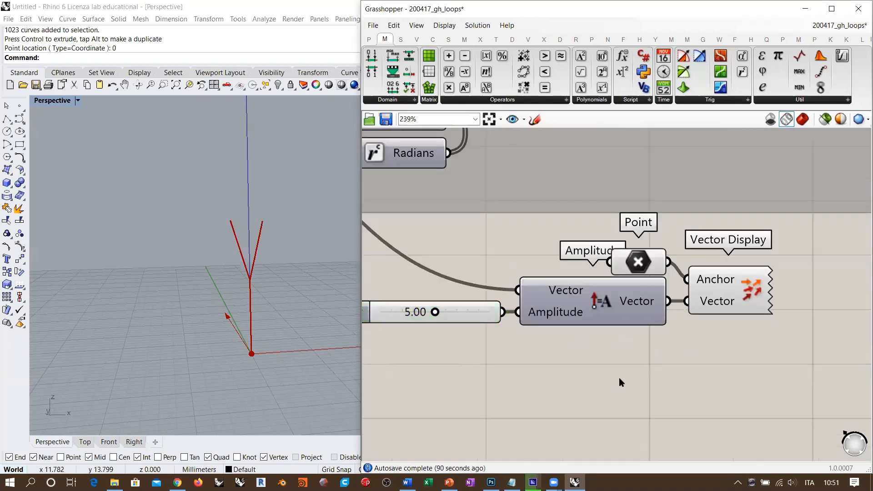
double_click(619, 378)
text(scri)
click(588, 365)
click(598, 380)
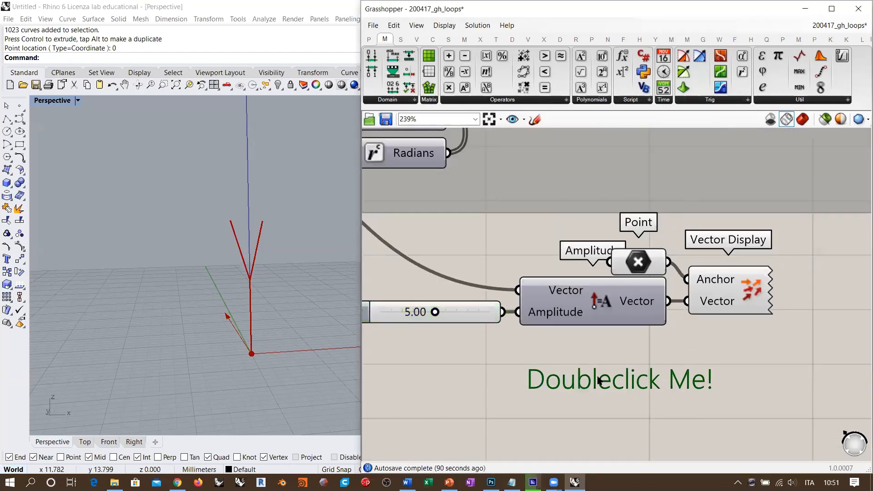
- Set the Scribble text to "Hit F5 to refresh" and move the note up directly under the Amplitude component
double_click(601, 383)
key(ctrl+a)
text(Hit )
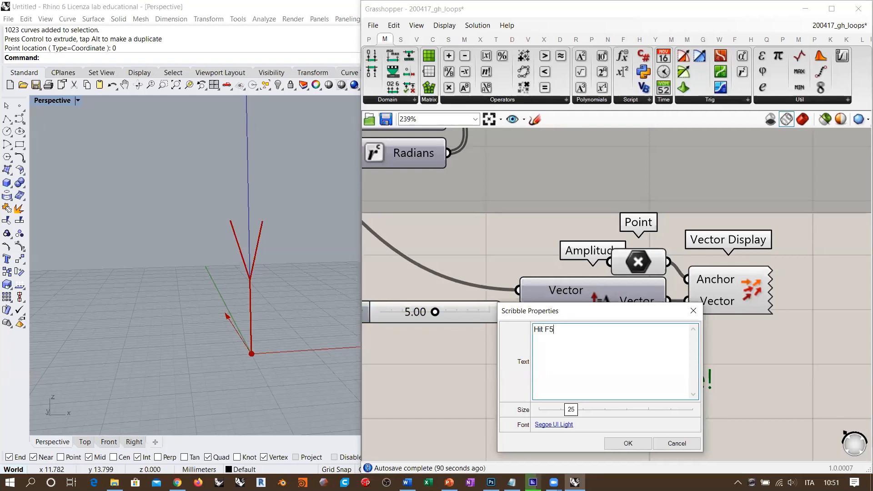
text(F5 to refresh)
click(631, 444)
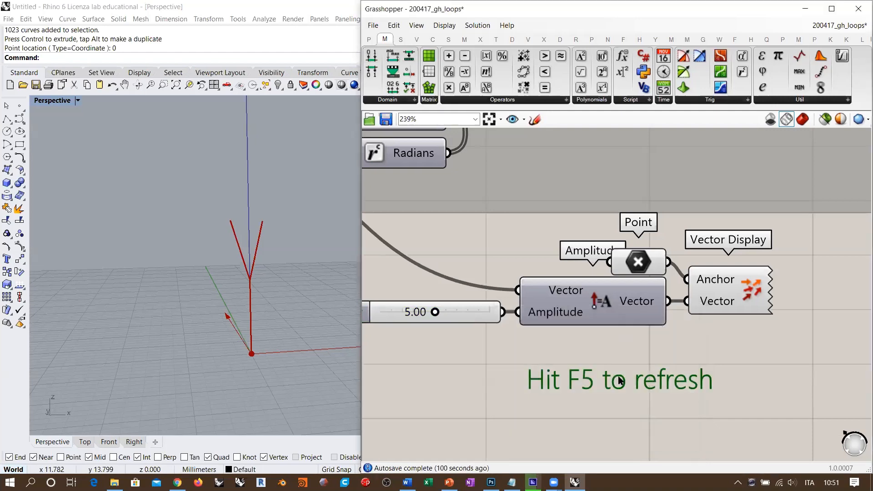
drag(618, 377, 609, 342)
- Group and disable the vector preview components with their note, and look up the Recompute command for refreshing the solution
drag(791, 370, 403, 248)
key(ctrl+g)
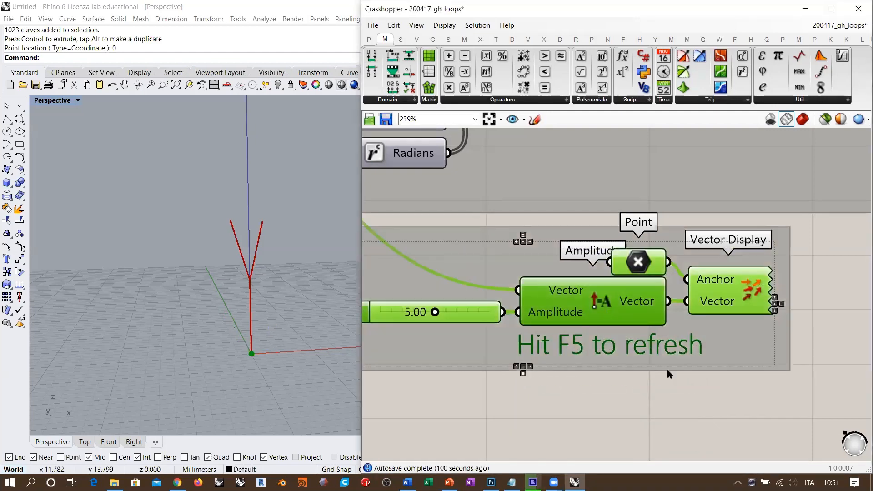
key(ctrl+e)
scroll(655, 360, down, 5)
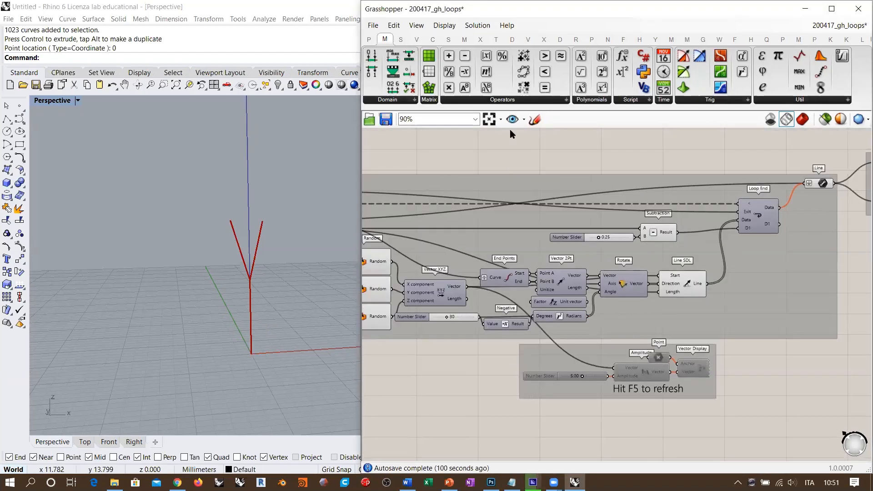
click(480, 26)
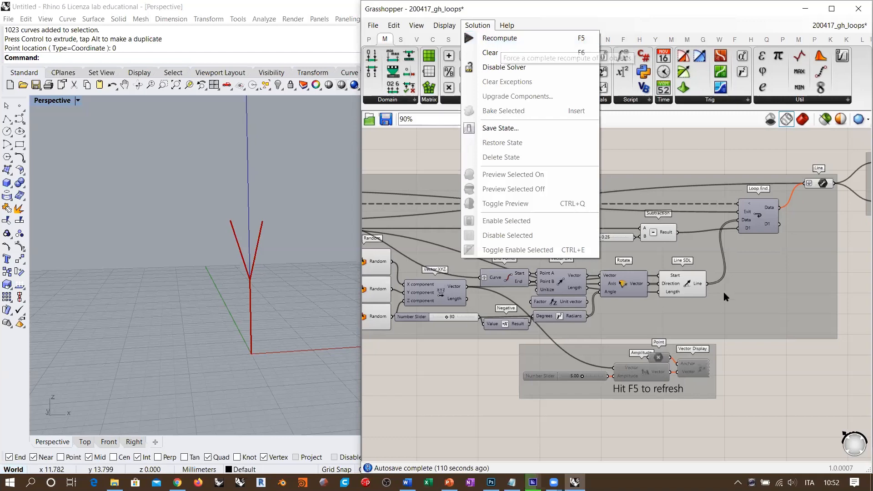
click(773, 372)
- Set the loop's Repeat number slider to 1 and switch the Boolean Toggle to False
right_drag(501, 248, 609, 232)
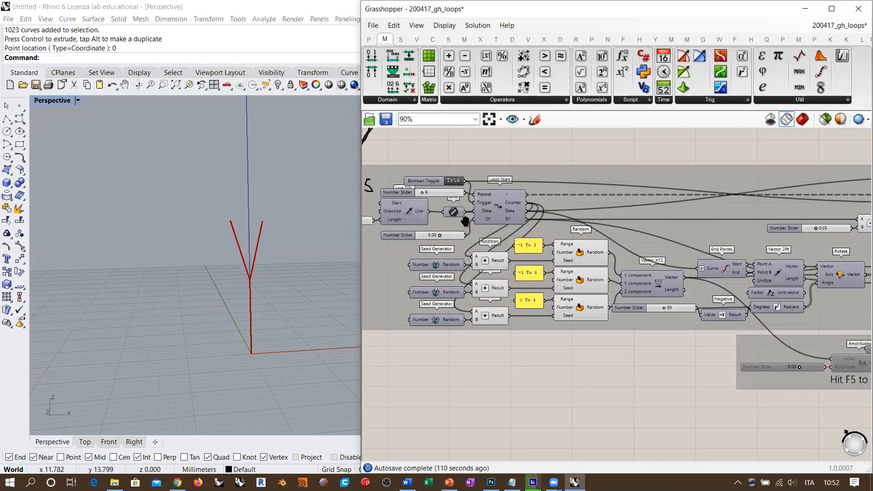
right_drag(465, 222, 493, 248)
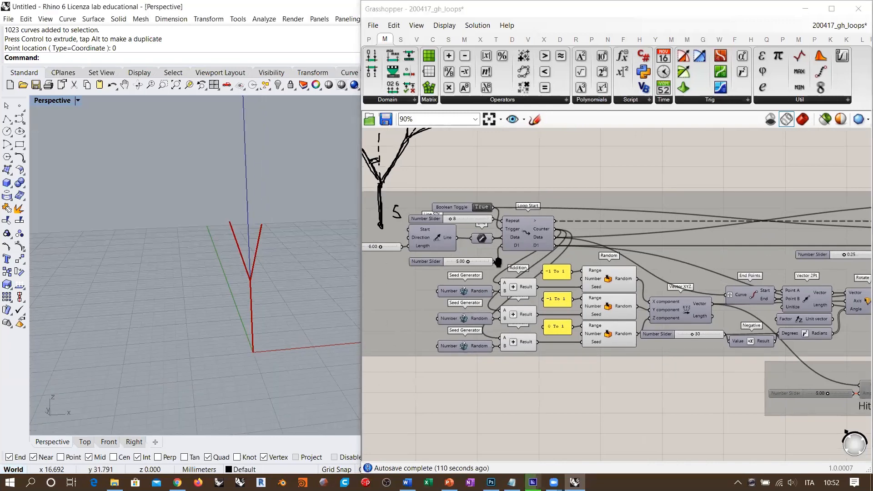
scroll(488, 216, up, 6)
scroll(488, 216, up, 3)
drag(523, 248, 513, 251)
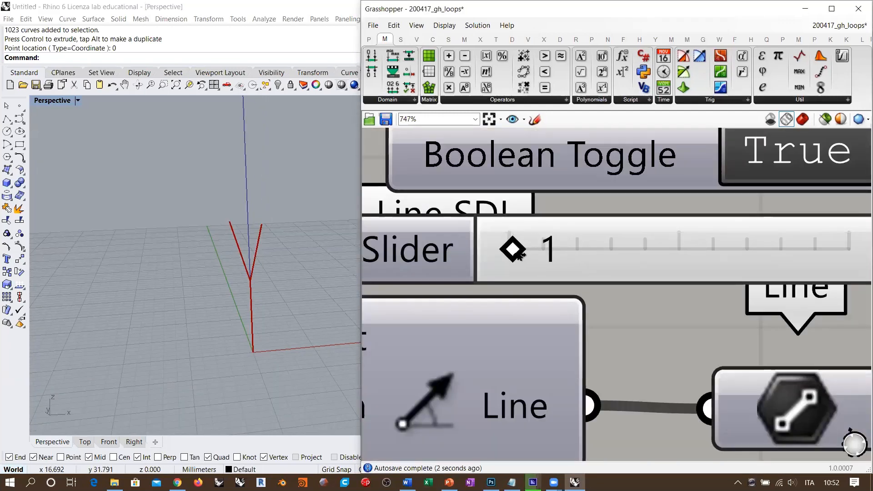
scroll(519, 233, down, 4)
click(586, 202)
scroll(582, 167, down, 4)
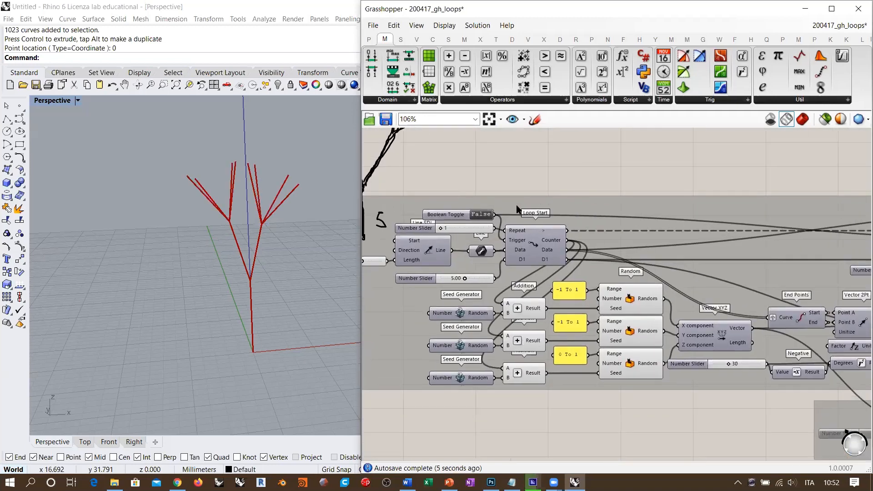
right_drag(699, 284, 522, 260)
scroll(525, 260, down, 3)
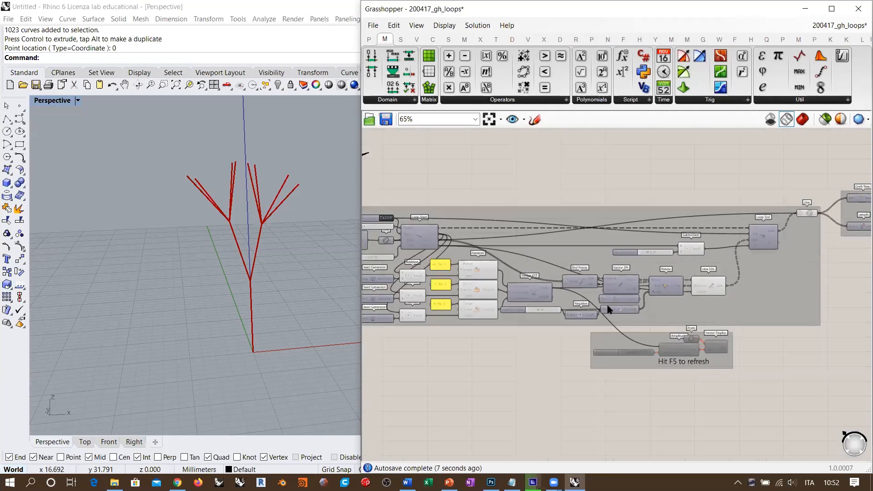
- Turn off the preview of all components inside the branching loop group, leaving the final flattened Line output previewed
scroll(718, 287, up, 4)
click(704, 289)
scroll(703, 289, down, 5)
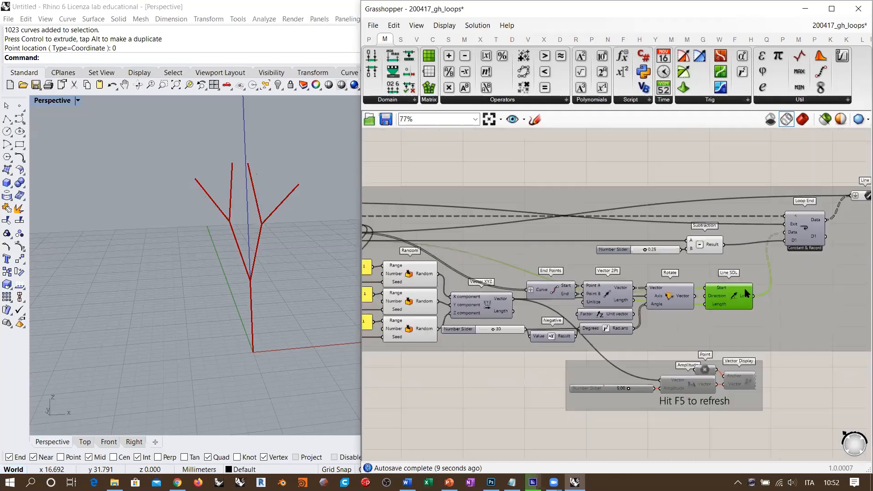
scroll(634, 288, down, 1)
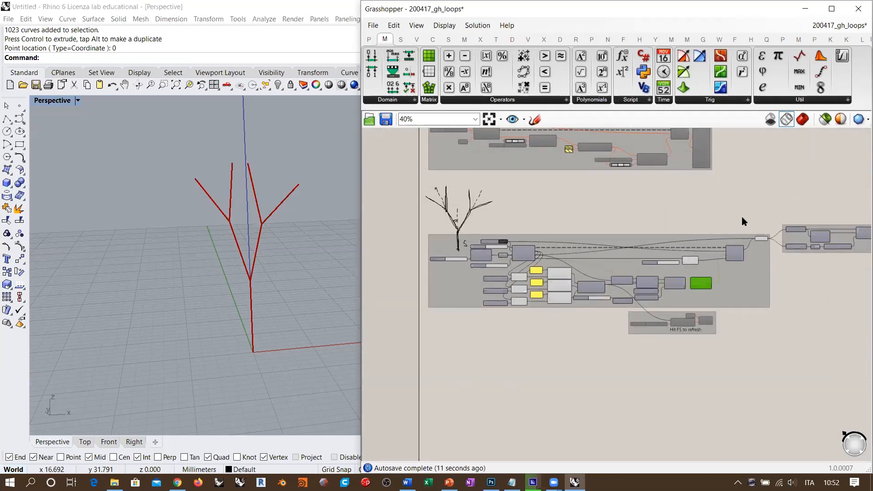
drag(743, 215, 435, 376)
middle_click(553, 256)
click(590, 223)
click(714, 229)
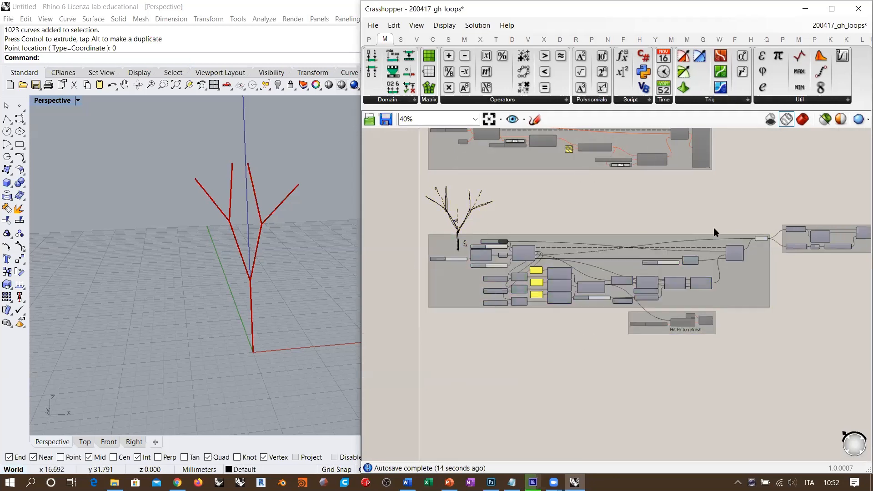
- Rerun the loop twice by switching the Boolean Toggle to True and back to False, inspecting each generated tree
scroll(523, 236, up, 5)
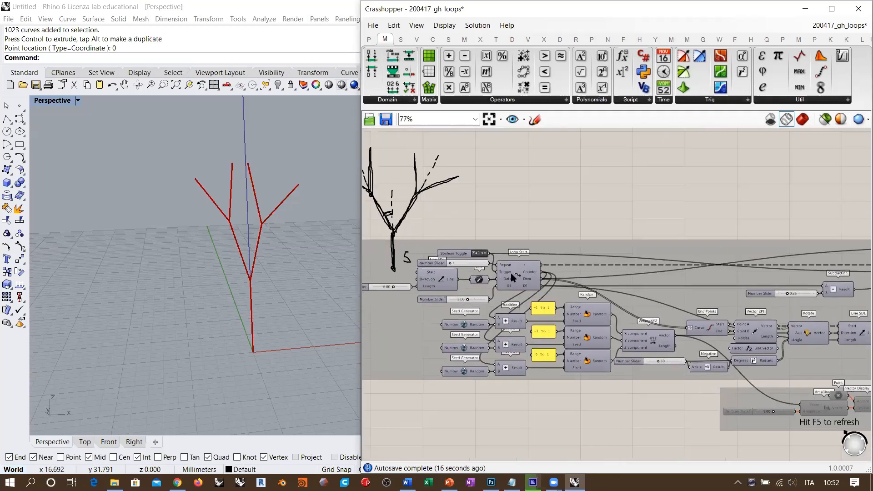
scroll(512, 276, up, 5)
click(565, 237)
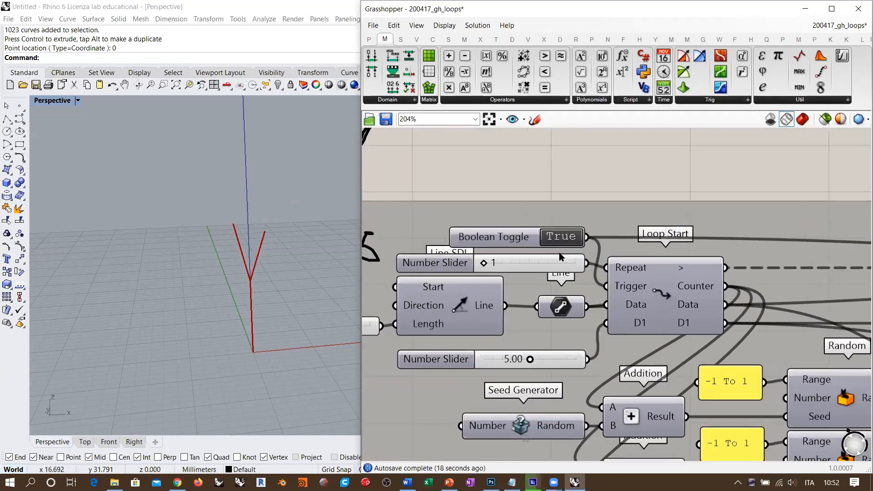
click(563, 239)
right_drag(326, 253, 299, 247)
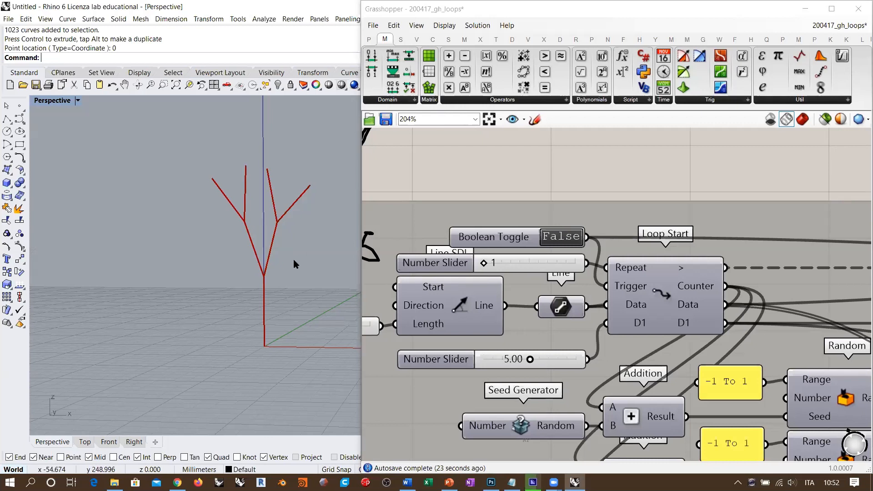
click(565, 242)
click(565, 243)
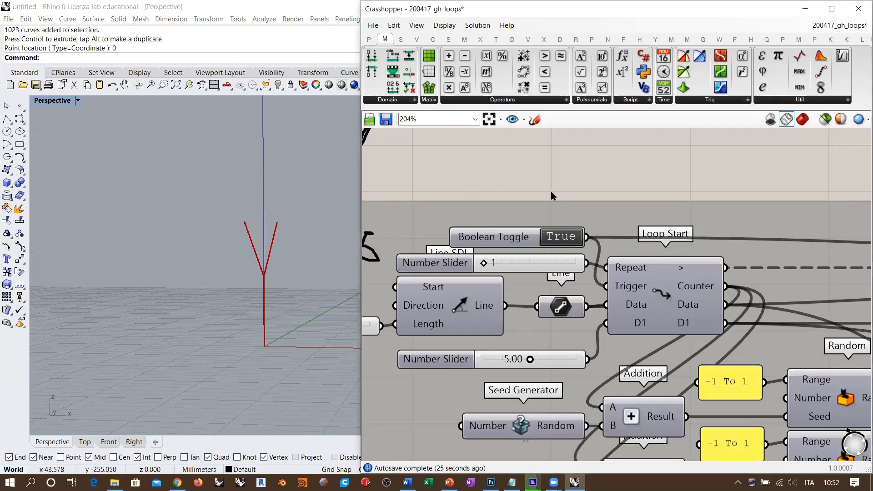
click(558, 238)
mouse_move(244, 250)
right_down()
mouse_move(326, 248)
mouse_move(244, 251)
right_up()
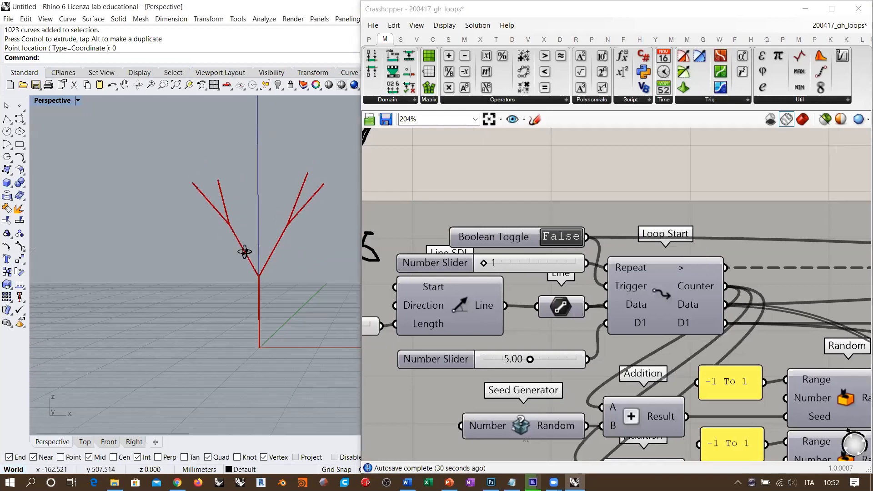
scroll(621, 244, down, 5)
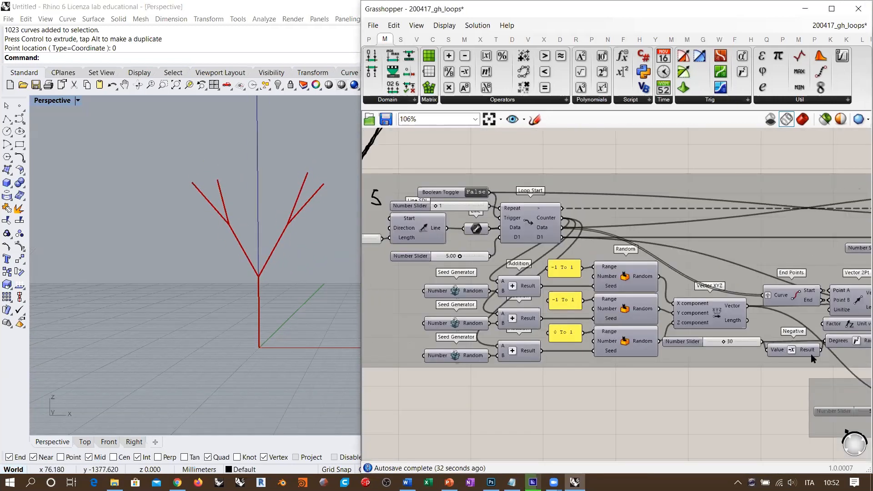
click(687, 309)
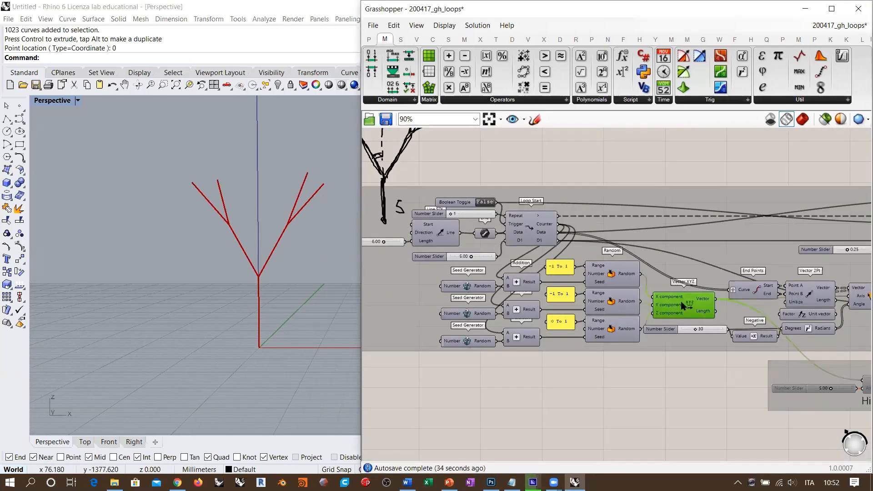
drag(421, 383, 721, 255)
click(666, 401)
- Set the slider feeding Loop Start's Repeat input to 10 and inspect the generated tree from above
scroll(501, 263, up, 8)
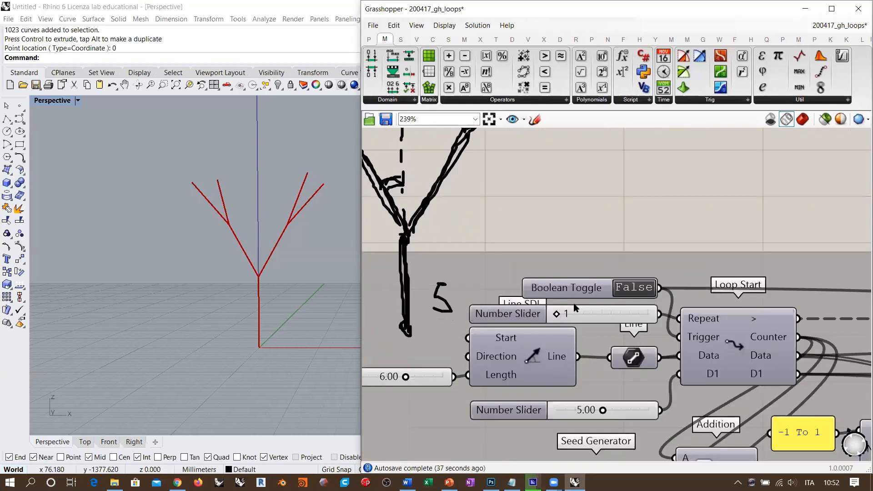
drag(545, 318, 562, 318)
right_drag(199, 236, 231, 217)
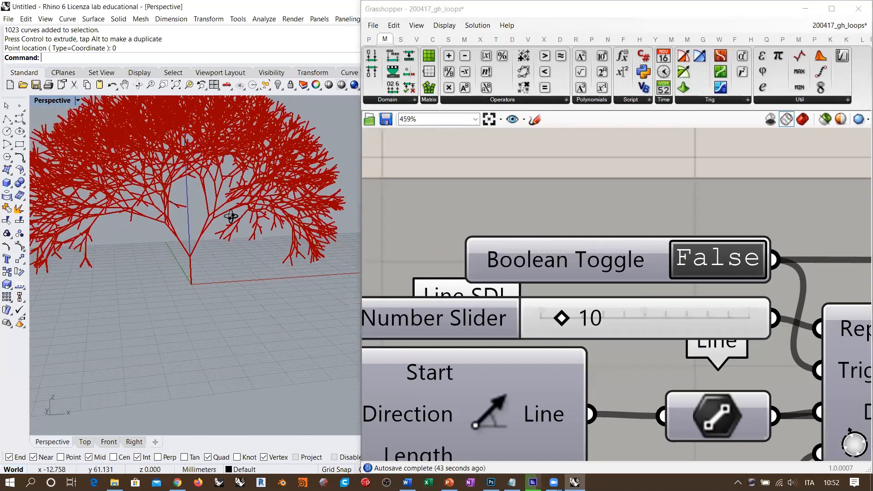
right_drag(206, 250, 227, 196)
mouse_move(260, 253)
right_down()
mouse_move(251, 306)
mouse_move(255, 181)
mouse_move(302, 143)
mouse_move(217, 203)
mouse_move(253, 252)
right_up()
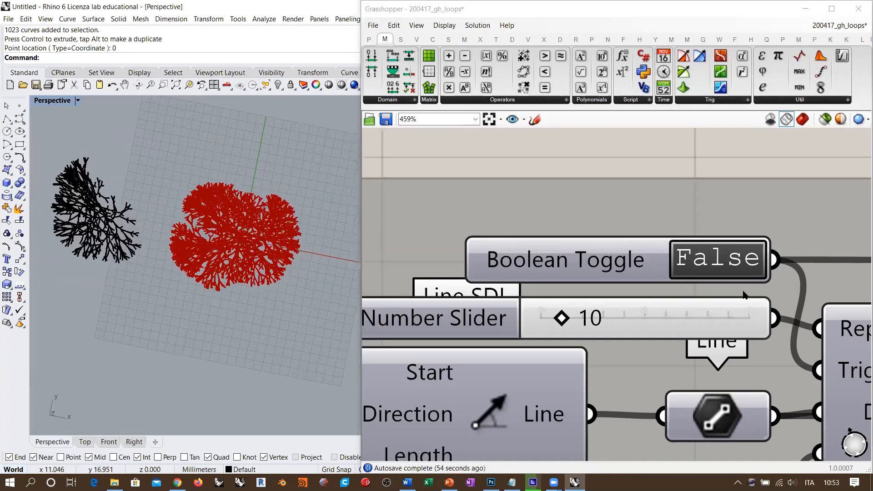
- Bake the final Line output onto the Default layer as a group, with its colour set by layer
scroll(741, 250, down, 6)
right_drag(741, 248, 552, 264)
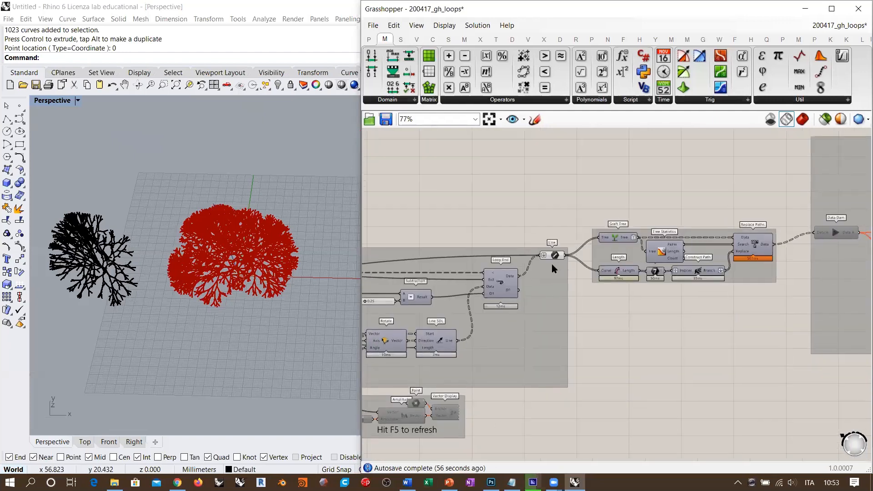
scroll(552, 263, up, 4)
right_click(556, 245)
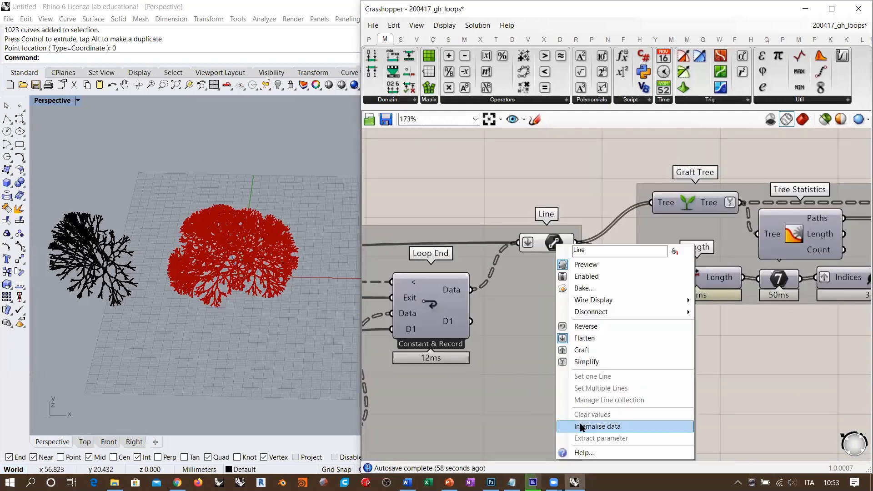
click(587, 288)
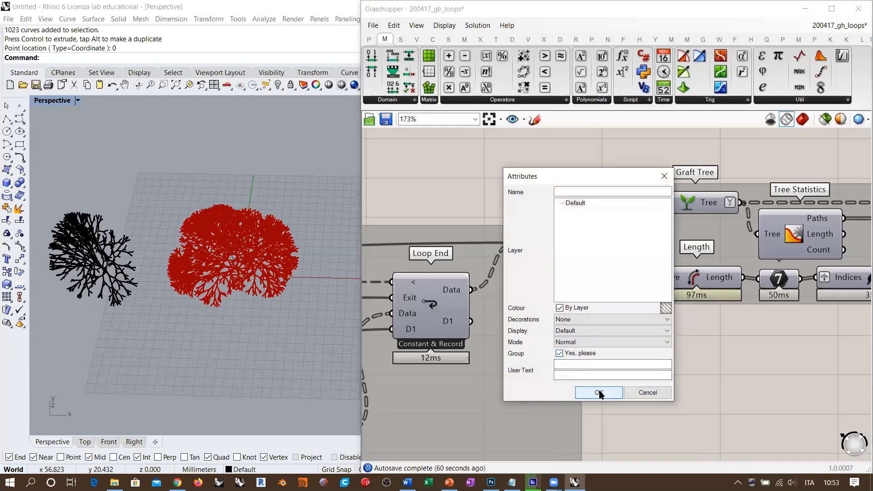
click(600, 392)
- Move the baked tree off the origin to below the other baked trees and clear the selection
shift+right_drag(289, 245, 327, 241)
scroll(333, 233, down, 6)
click(320, 241)
drag(327, 241, 230, 287)
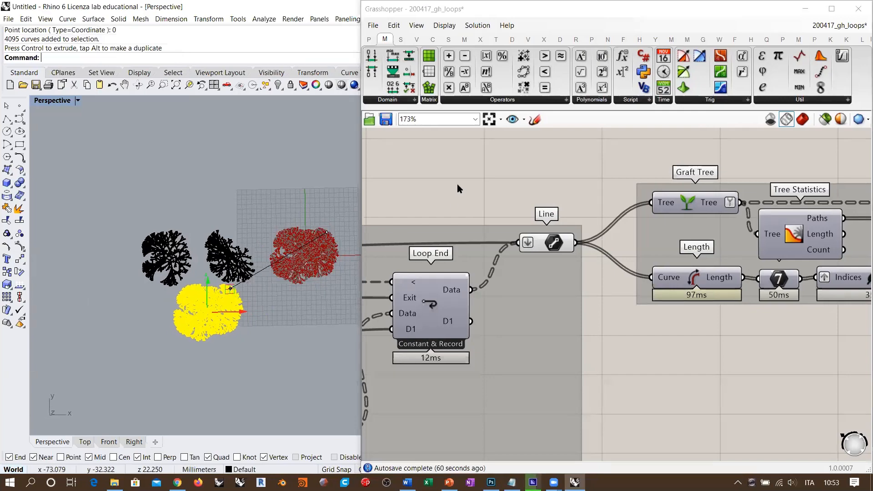
click(458, 188)
right_drag(204, 317, 218, 291)
key(Escape)
scroll(210, 275, up, 5)
right_drag(240, 324, 239, 334)
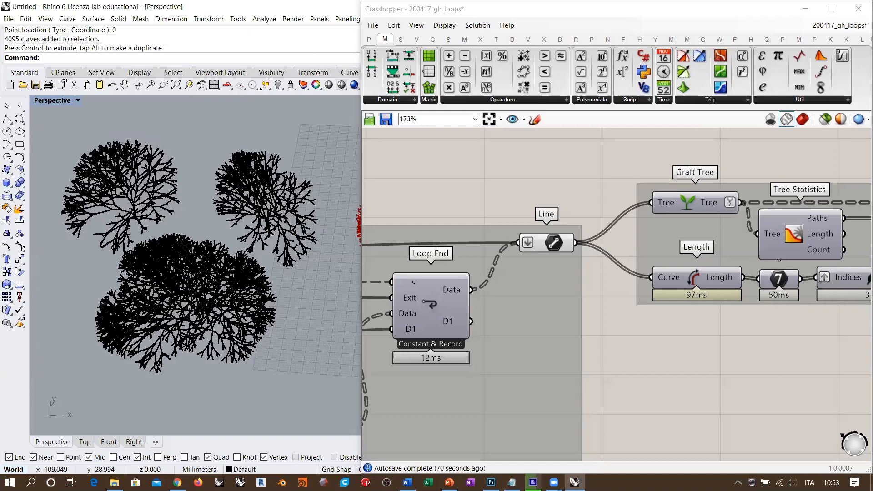
- Set the Boolean Toggle to True and the slider feeding Loop Start's Repeat input to 8
scroll(670, 223, down, 6)
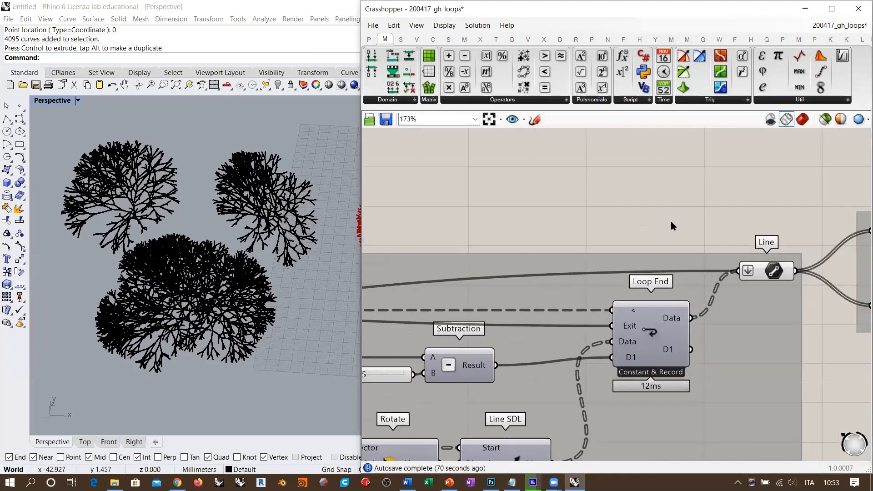
scroll(602, 212, up, 10)
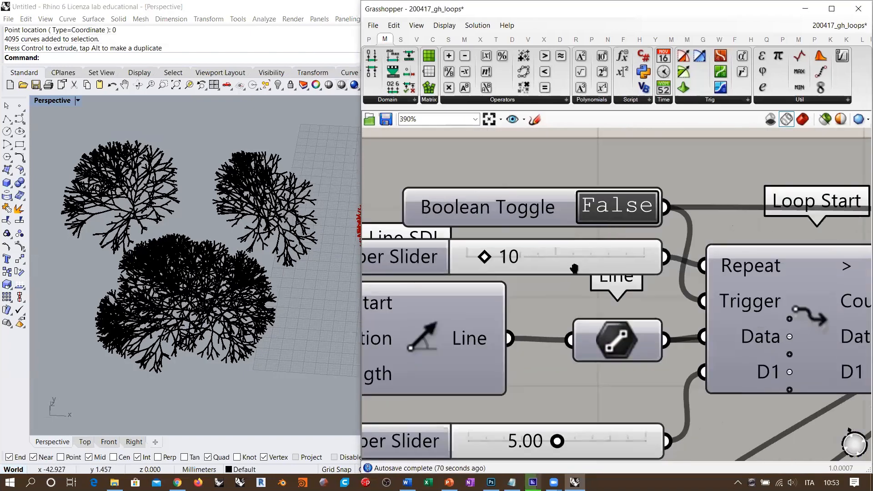
double_click(601, 212)
drag(491, 257, 485, 258)
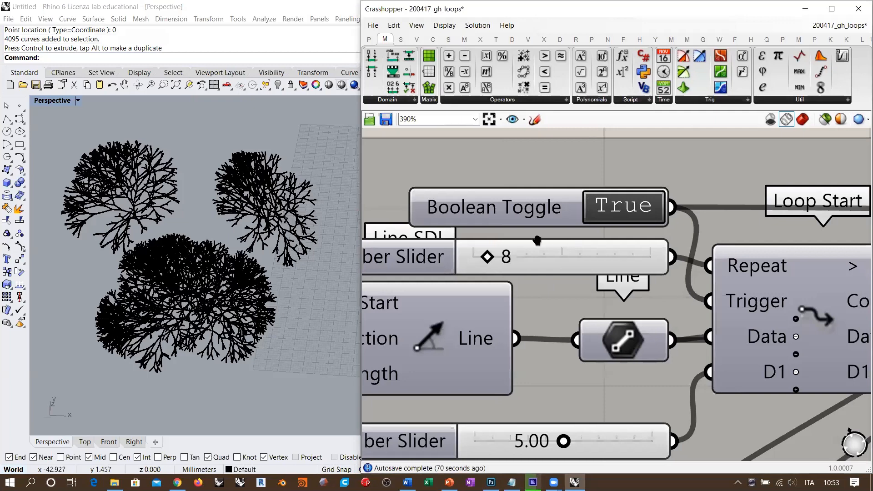
right_drag(538, 241, 470, 241)
- Regenerate the random tree several times by alternating the Boolean Toggle between True and False, ending on False
double_click(550, 211)
shift+right_drag(315, 279, 258, 295)
double_click(556, 213)
scroll(560, 289, down, 4)
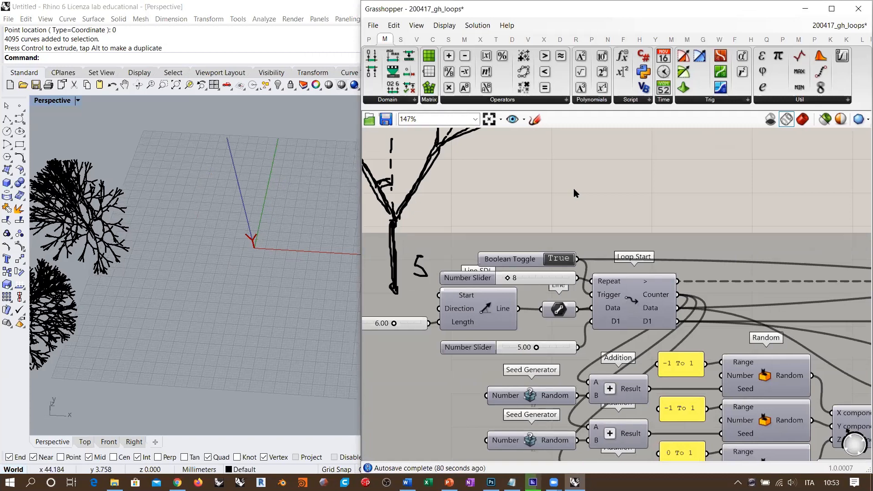
scroll(579, 273, up, 2)
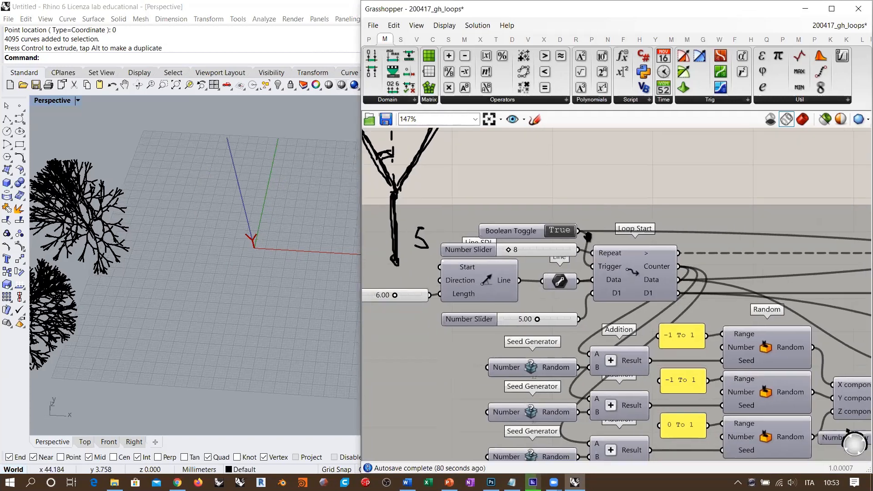
double_click(567, 226)
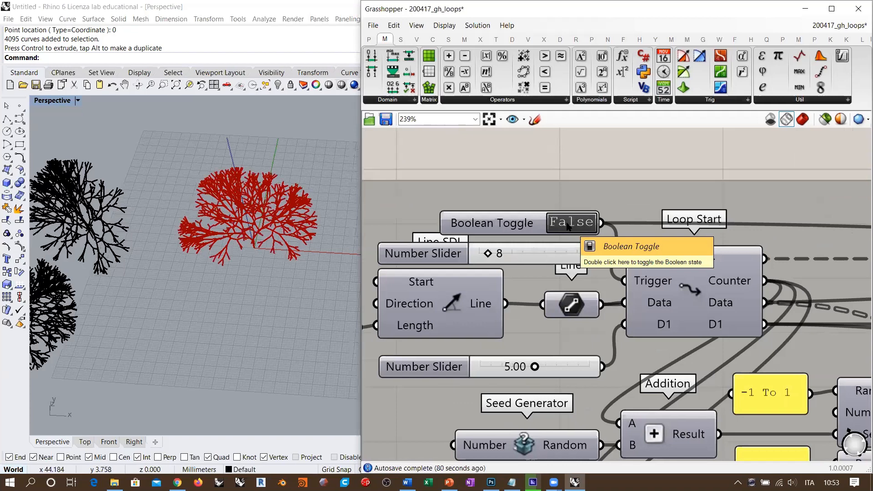
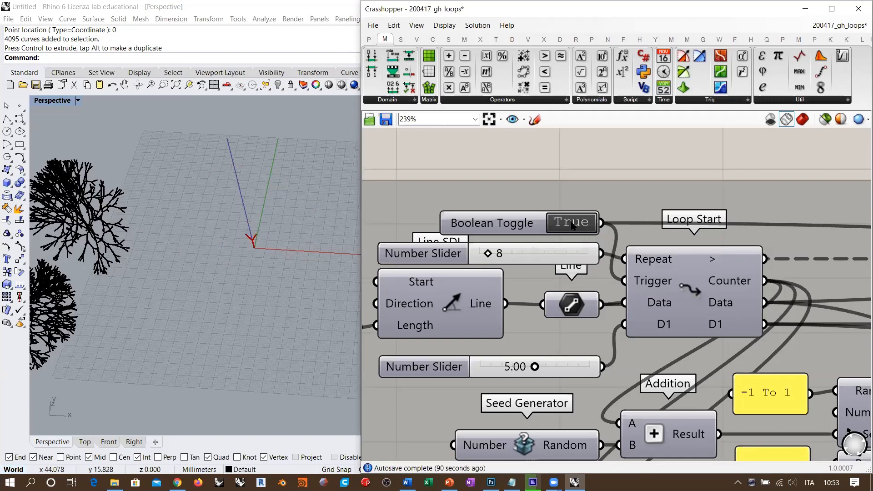
double_click(572, 225)
double_click(571, 224)
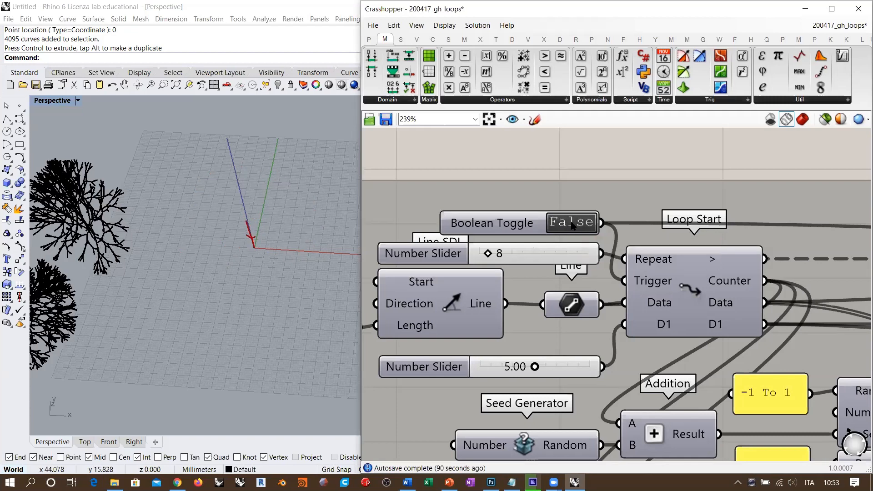
double_click(571, 225)
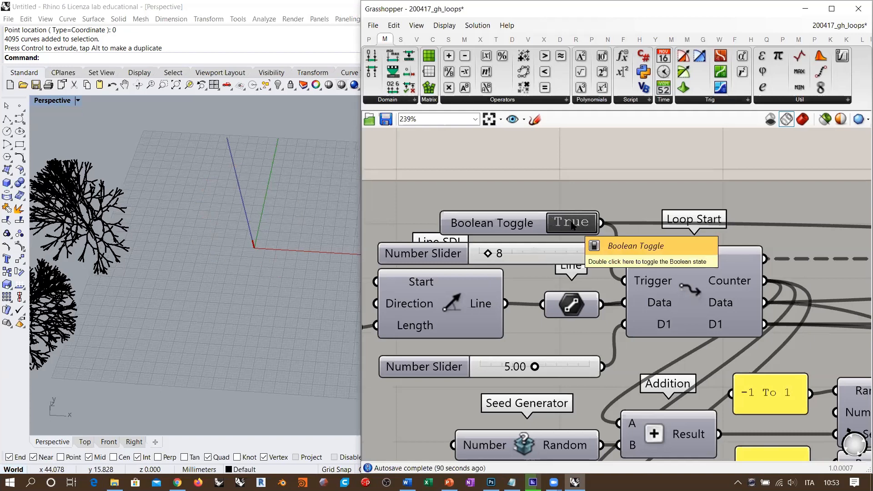
double_click(572, 225)
double_click(571, 225)
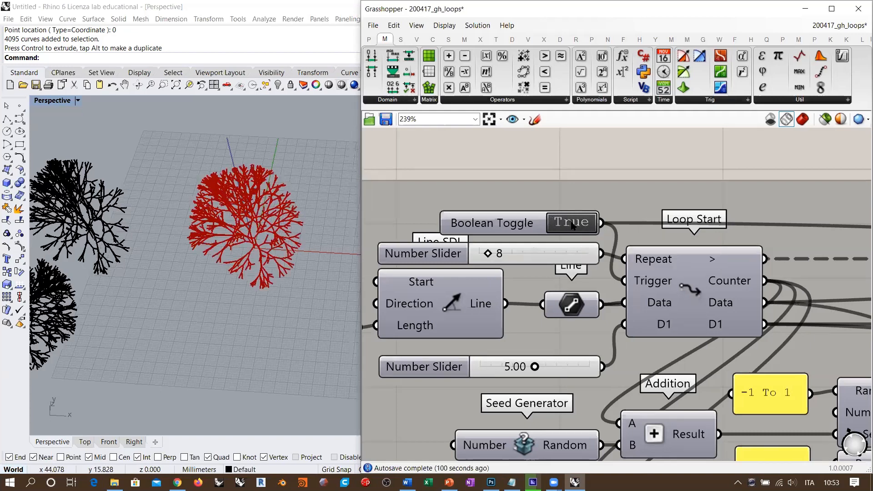
double_click(572, 224)
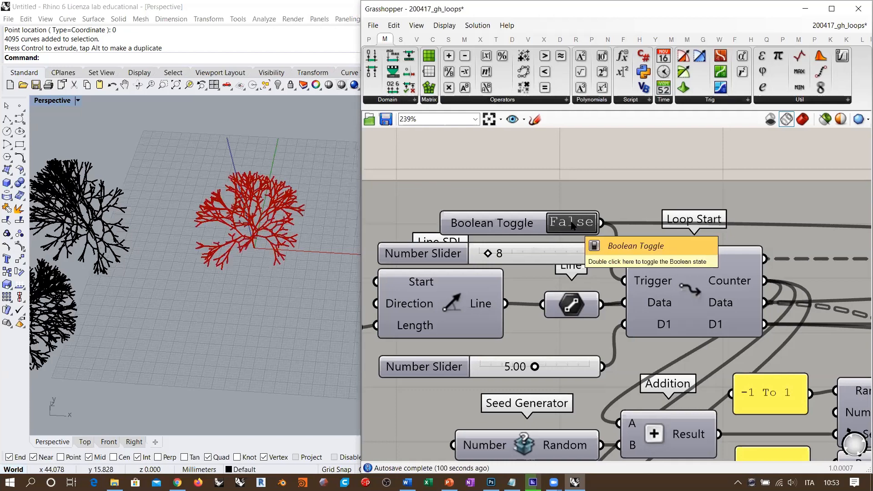
right_drag(291, 282, 268, 299)
- Reset the loop by setting the Boolean Toggle to True
right_drag(755, 292, 605, 250)
scroll(606, 250, down, 1)
scroll(604, 246, down, 4)
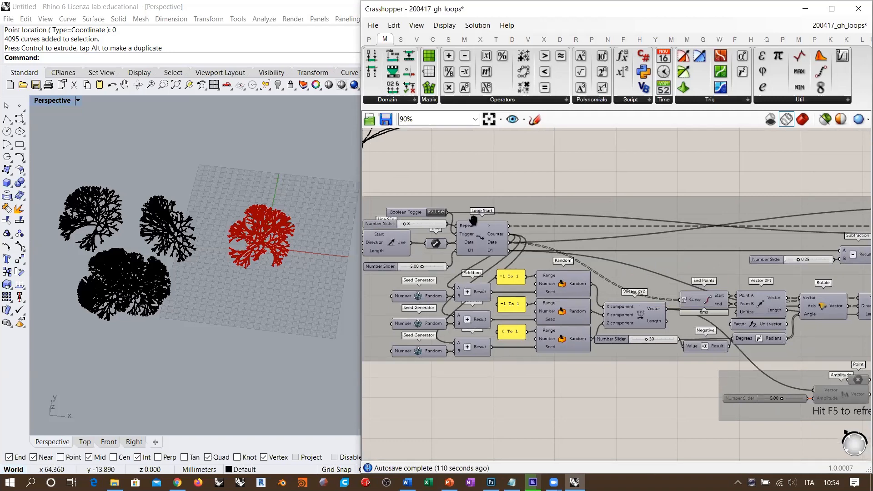
scroll(530, 194, down, 1)
scroll(483, 186, up, 6)
click(470, 189)
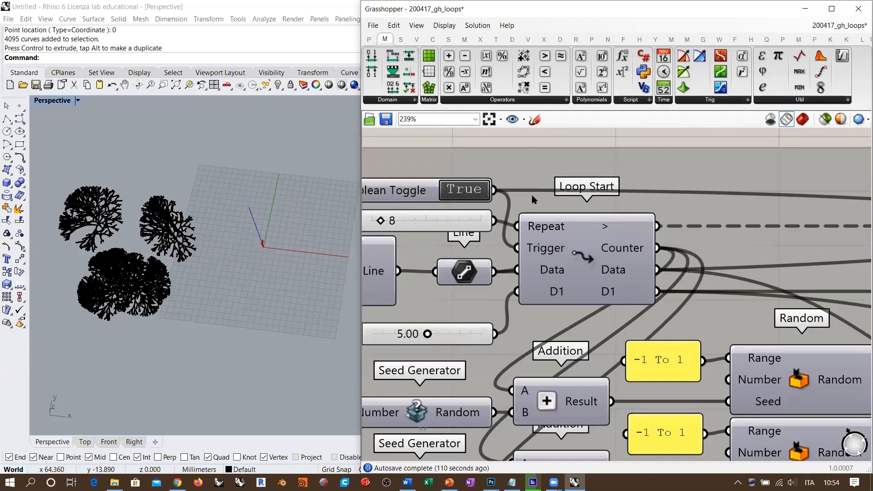
right_drag(613, 219, 554, 195)
scroll(512, 170, down, 3)
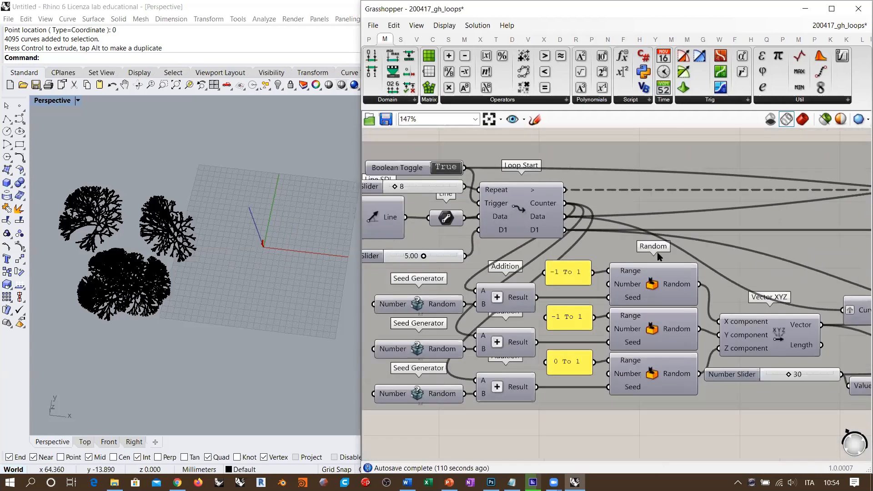
right_drag(760, 359, 556, 339)
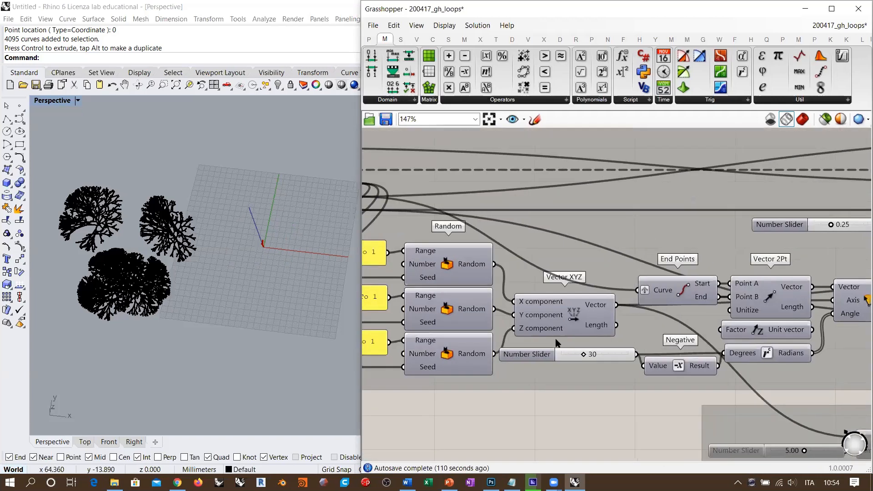
scroll(626, 306, down, 5)
right_drag(622, 302, 625, 319)
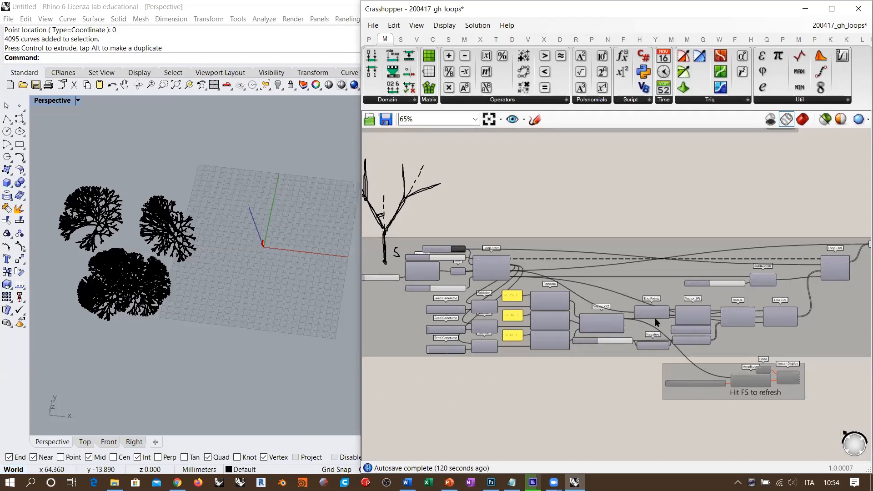
scroll(530, 267, up, 4)
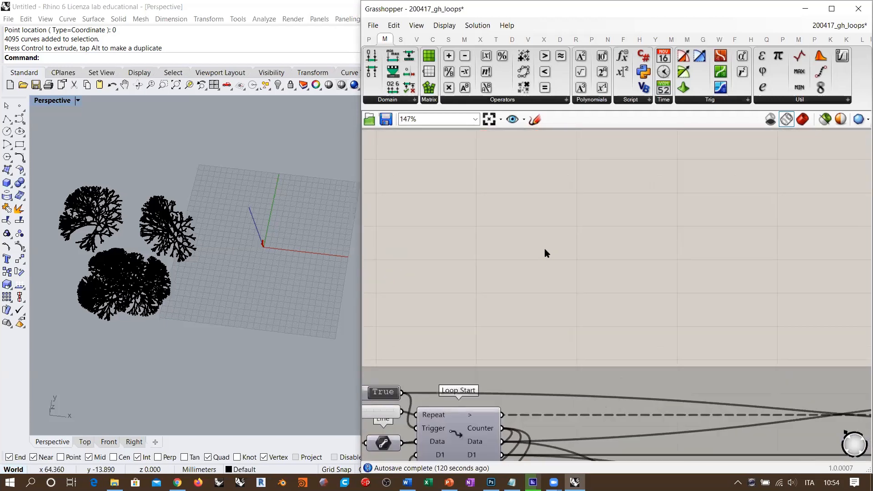
- Place a Circle component on the empty canvas above the branching-tree loop
right_drag(293, 286, 283, 259)
double_click(539, 223)
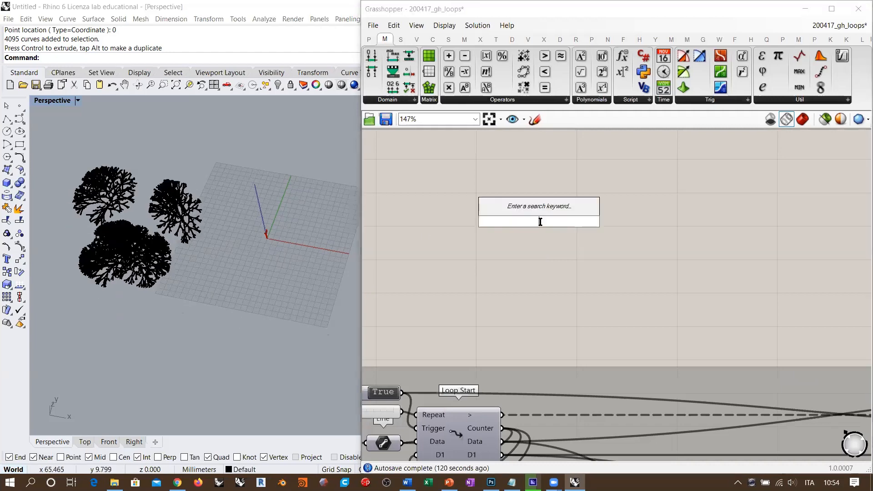
text(cir)
click(527, 209)
scroll(674, 227, up, 5)
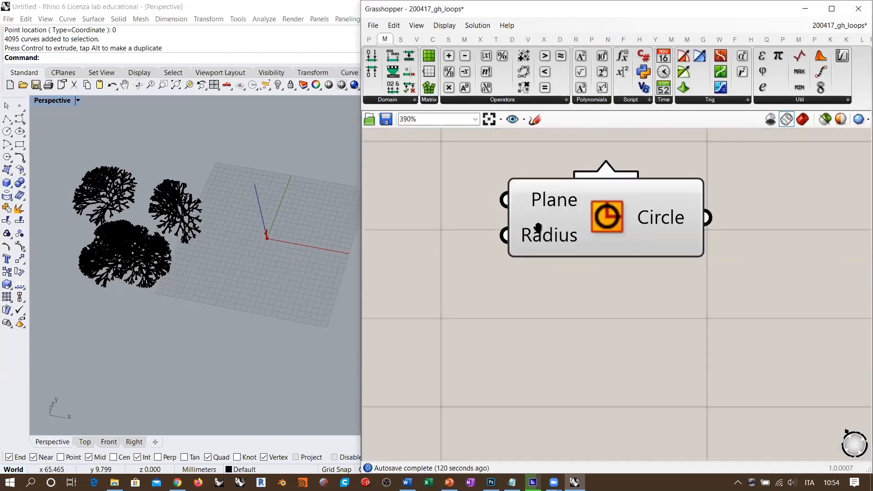
drag(672, 223, 681, 224)
- Add a Number Slider with the value 5.00 and connect it to the Circle's Radius input
double_click(517, 271)
text(5.00)
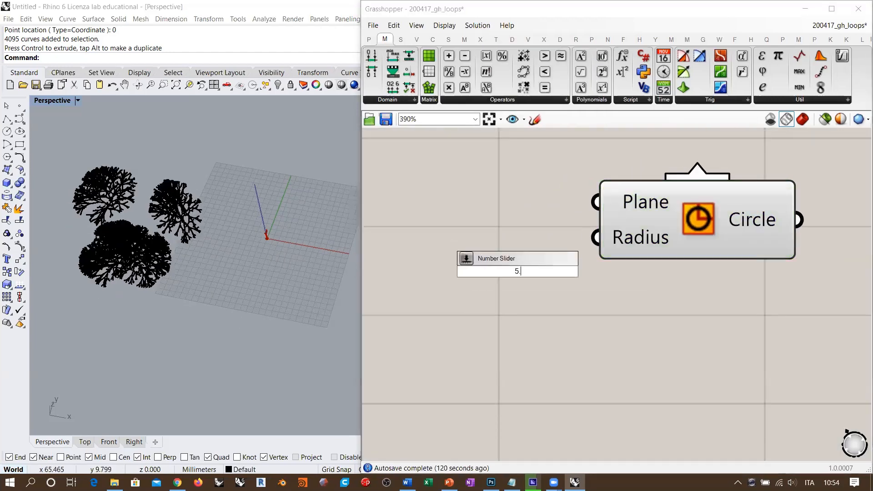
key(Return)
drag(689, 274, 534, 286)
drag(595, 238, 538, 223)
click(556, 279)
scroll(553, 245, down, 11)
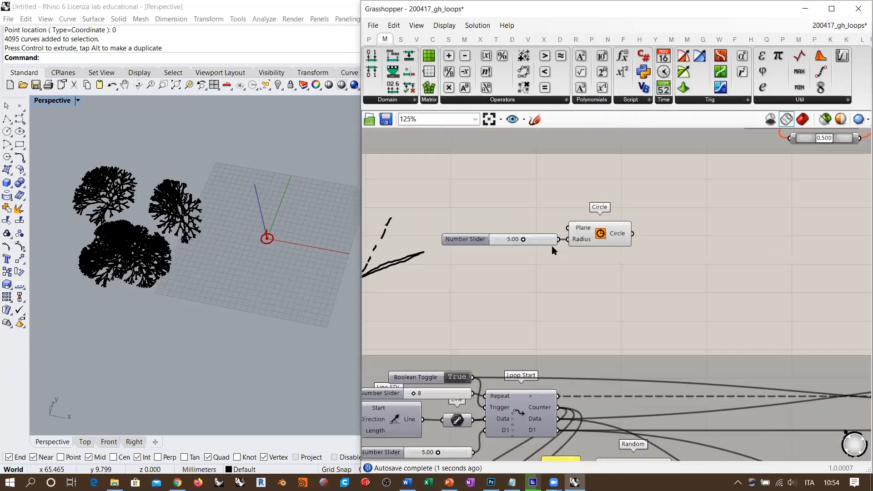
- Move the Circle component and its radius slider to the free canvas area below the tree definition
right_drag(614, 303, 462, 279)
scroll(644, 276, up, 2)
click(678, 268)
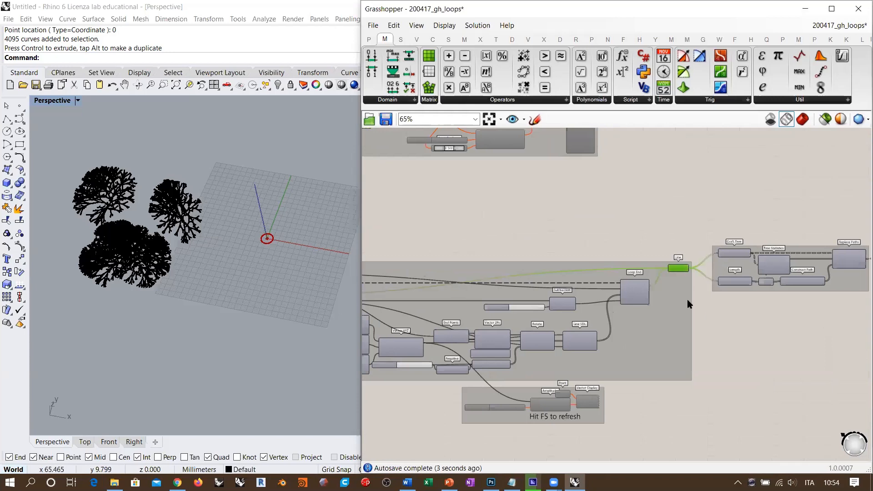
scroll(727, 326, down, 6)
right_drag(727, 327, 640, 305)
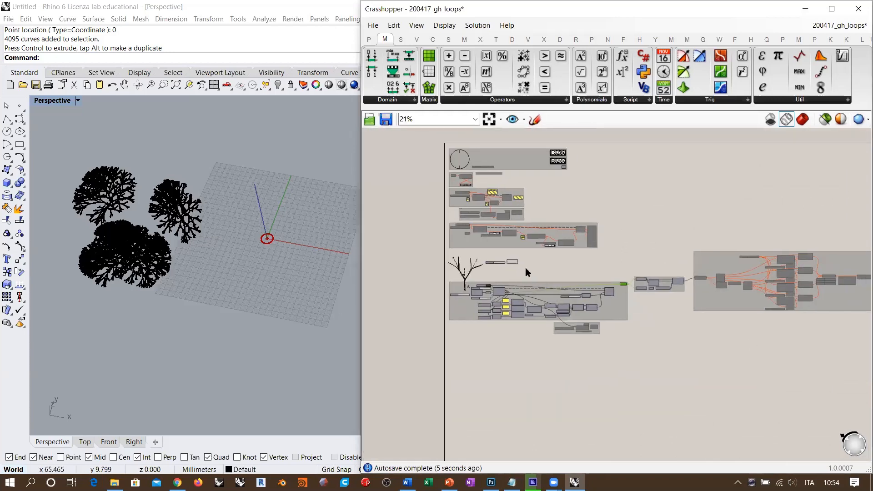
drag(511, 262, 498, 364)
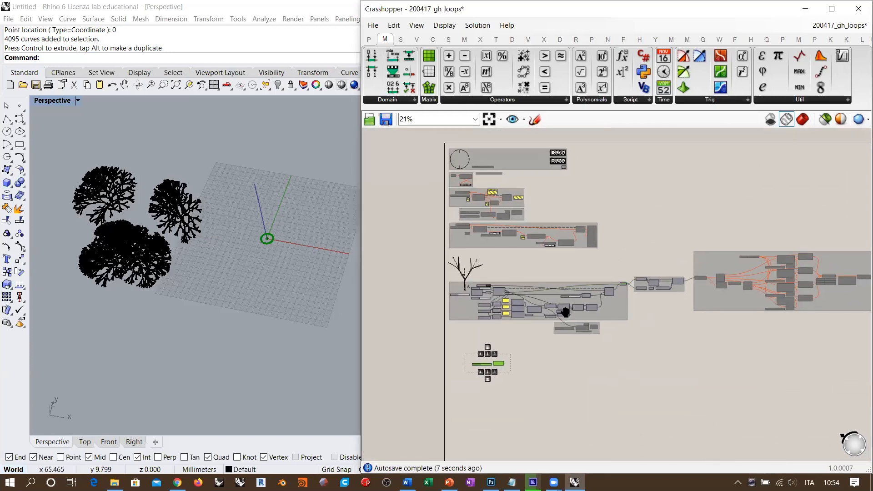
- Group all parts of the branching-tree definition together, disable their components, and clear the selection
scroll(698, 298, down, 2)
drag(738, 257, 409, 329)
key(ctrl+g)
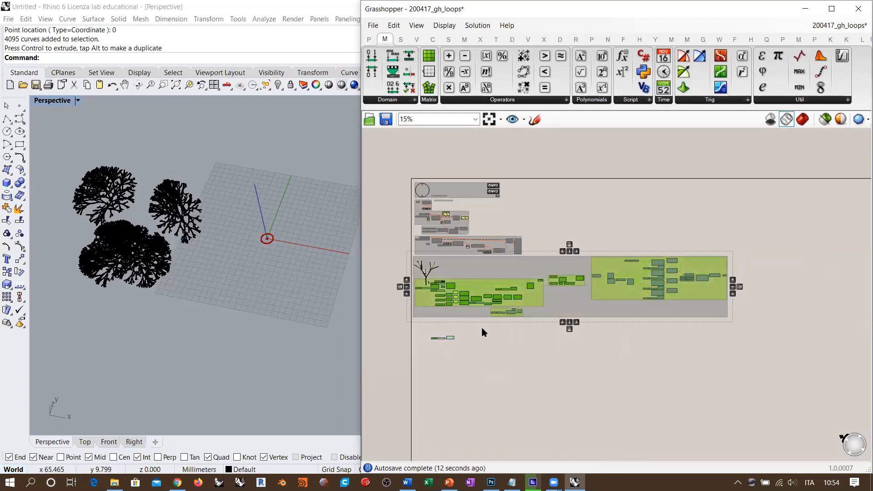
click(489, 351)
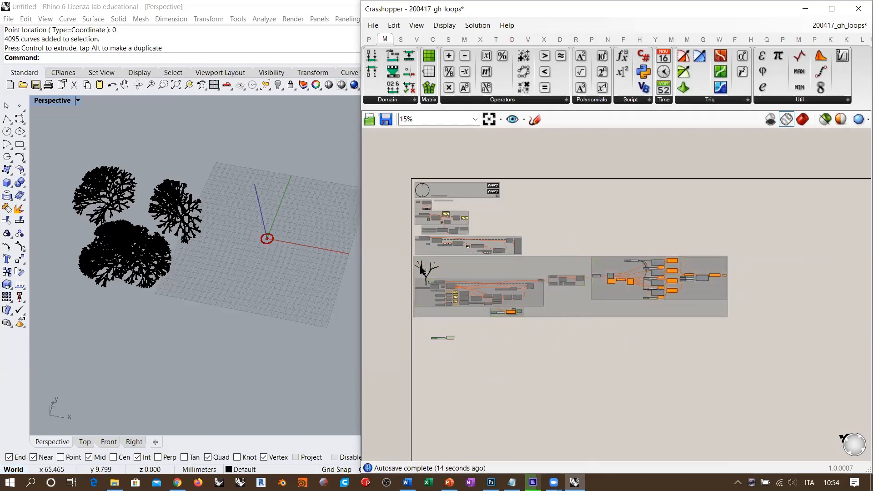
scroll(470, 293, up, 5)
scroll(478, 256, up, 2)
click(490, 256)
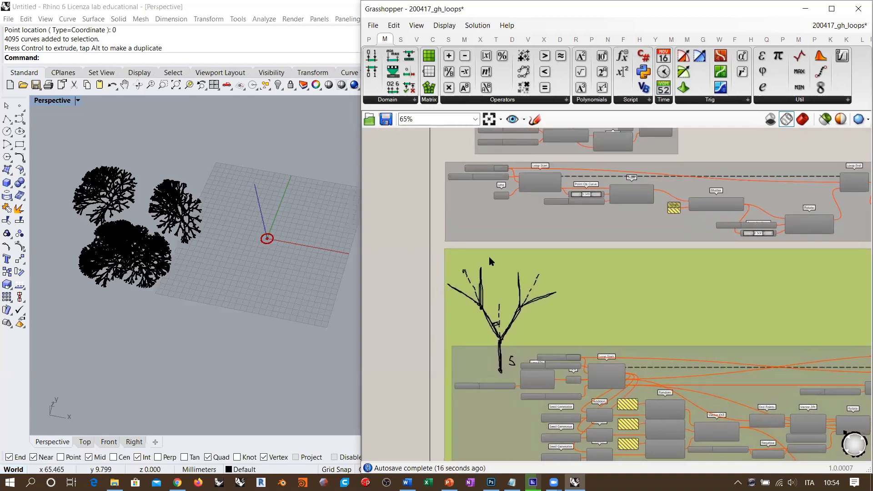
click(459, 222)
- Shift the radius slider and Circle component slightly left beneath the grouped tree definition
scroll(461, 220, down, 7)
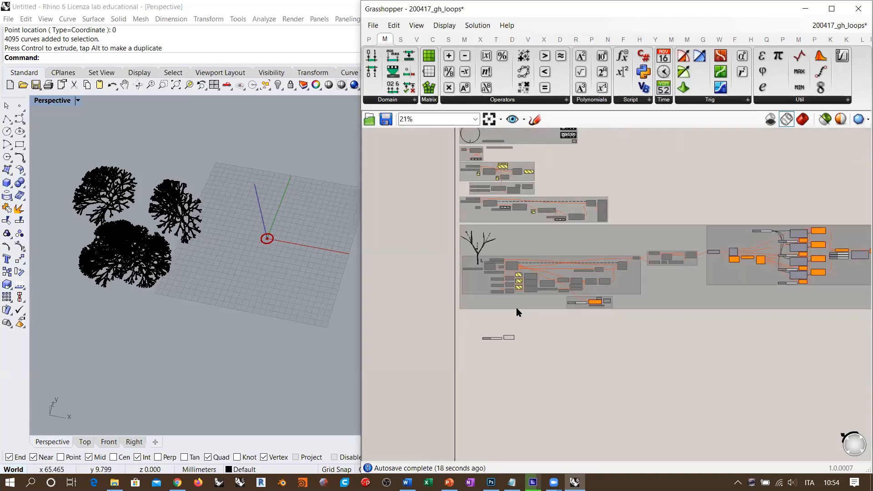
right_drag(516, 308, 506, 258)
scroll(448, 282, up, 5)
right_drag(576, 315, 595, 342)
drag(610, 344, 526, 293)
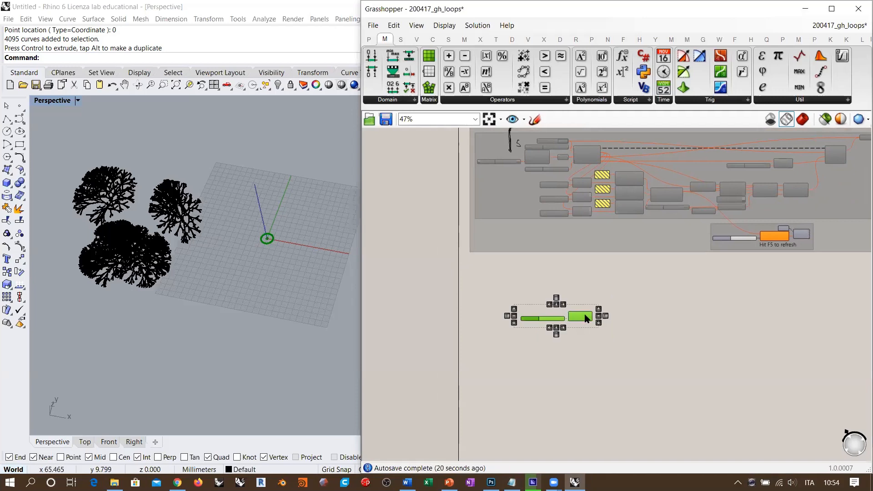
drag(584, 315, 552, 315)
scroll(532, 295, up, 9)
click(643, 293)
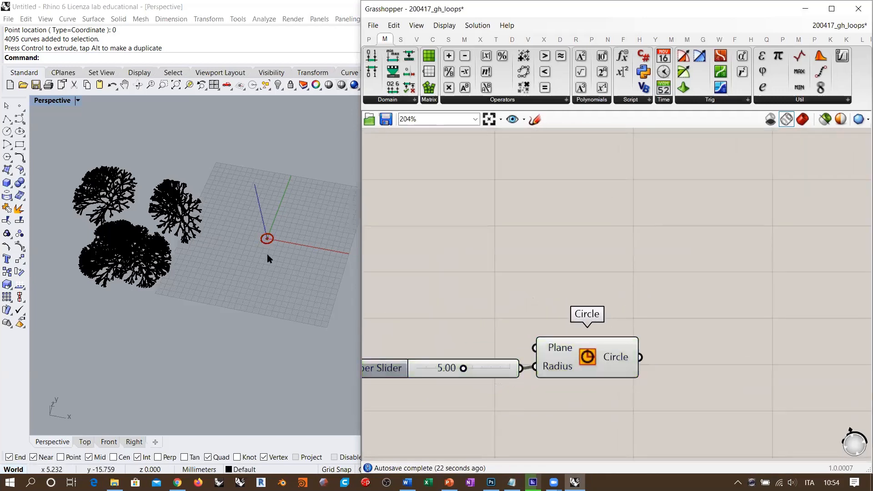
- Switch the Rhino viewport to the Top view and frame the circle preview at the origin
right_drag(266, 254, 276, 274)
click(85, 442)
scroll(248, 251, down, 5)
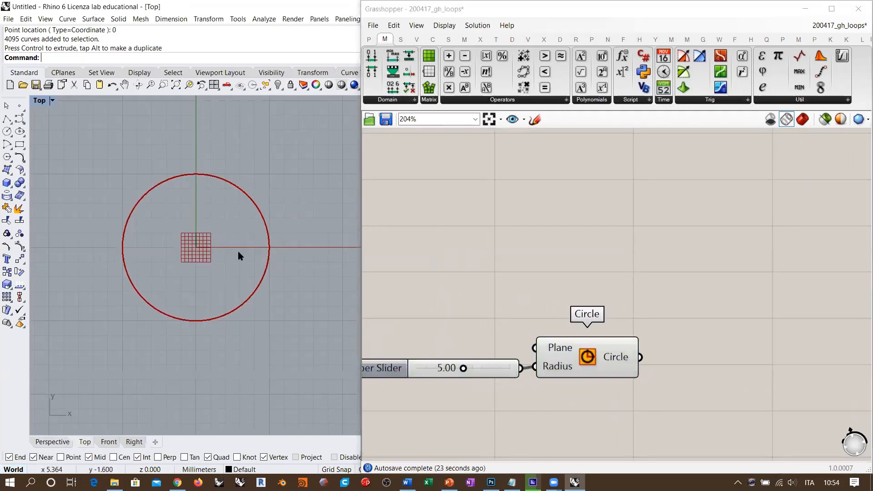
right_drag(631, 328, 592, 283)
drag(551, 312, 553, 314)
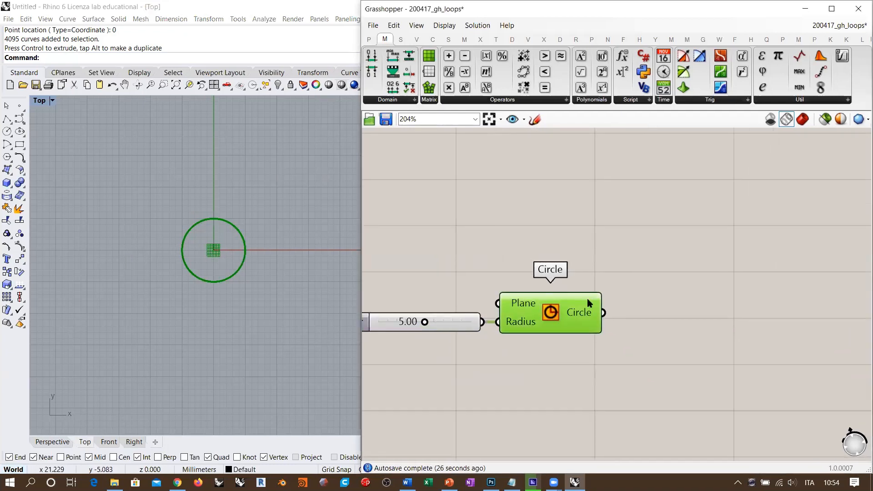
- Add an Evaluate Curve component, feed the Circle into its Curve input, and reparameterize that input
right_drag(670, 290, 634, 287)
click(648, 288)
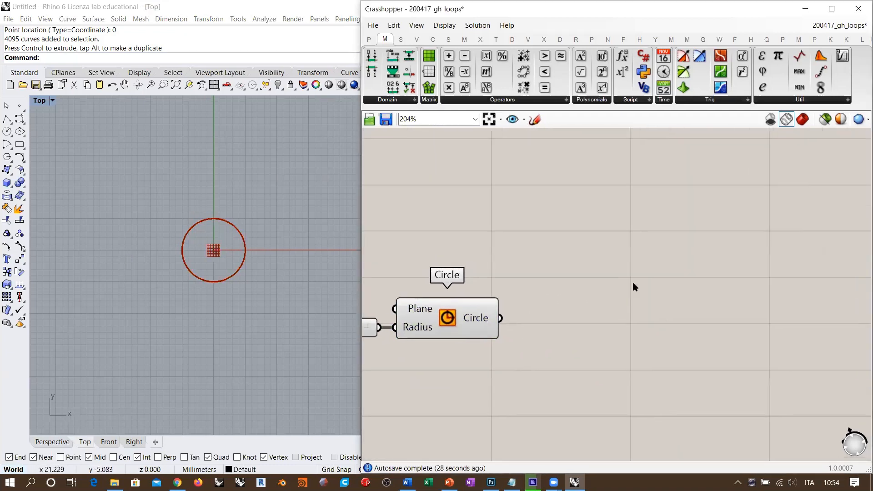
double_click(633, 284)
text(eval)
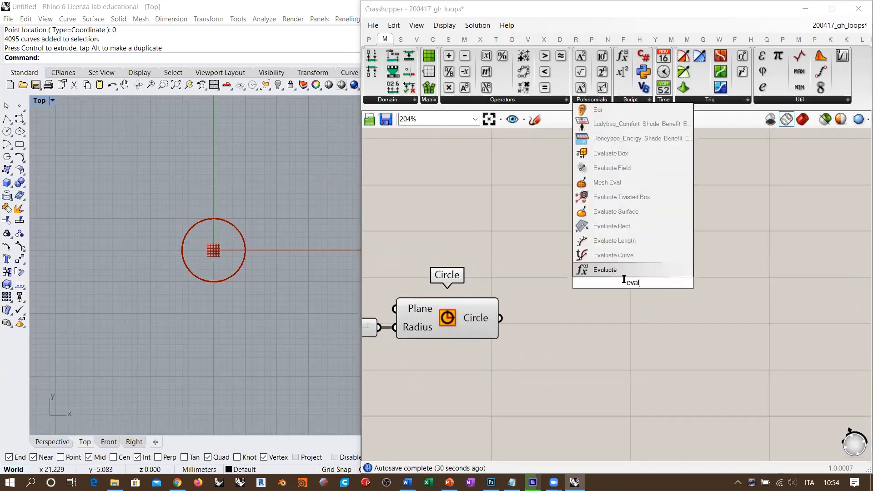
click(614, 255)
drag(500, 318, 564, 268)
drag(639, 287, 708, 329)
right_drag(600, 276, 561, 223)
drag(653, 274, 664, 279)
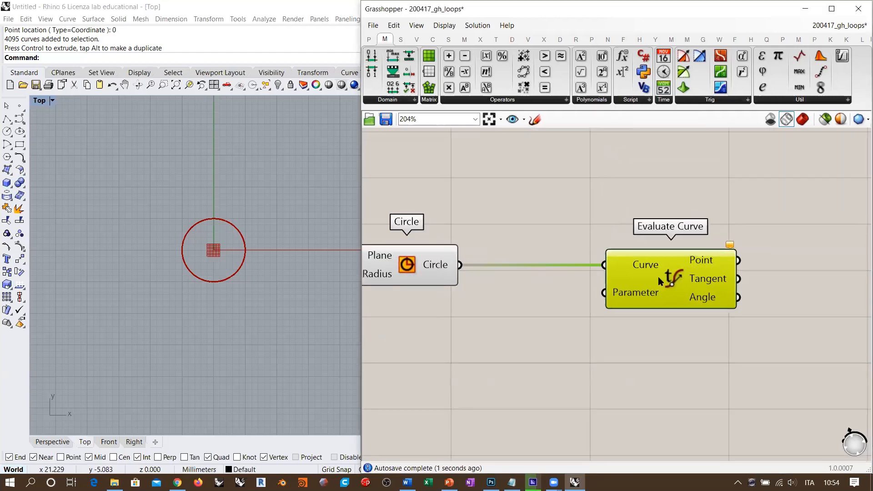
right_click(625, 268)
click(659, 367)
- Add a Random component below the Circle and feed its Number input from a Panel containing 2
right_drag(500, 352, 569, 326)
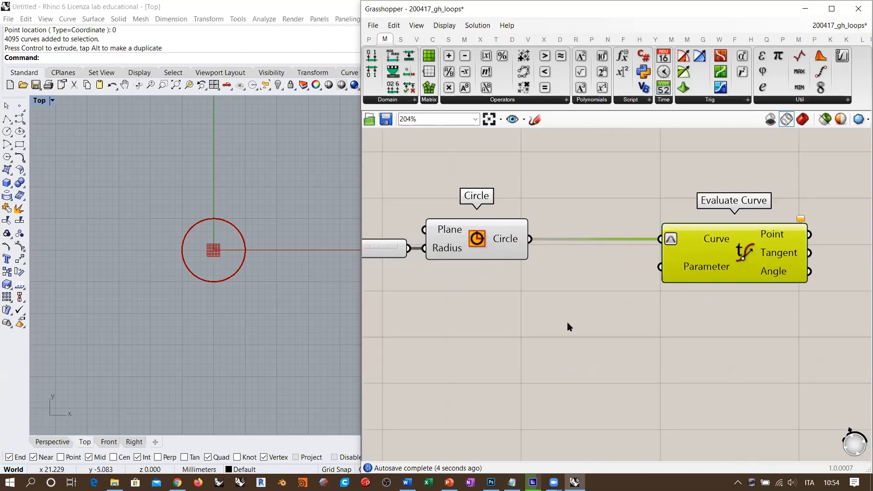
double_click(568, 323)
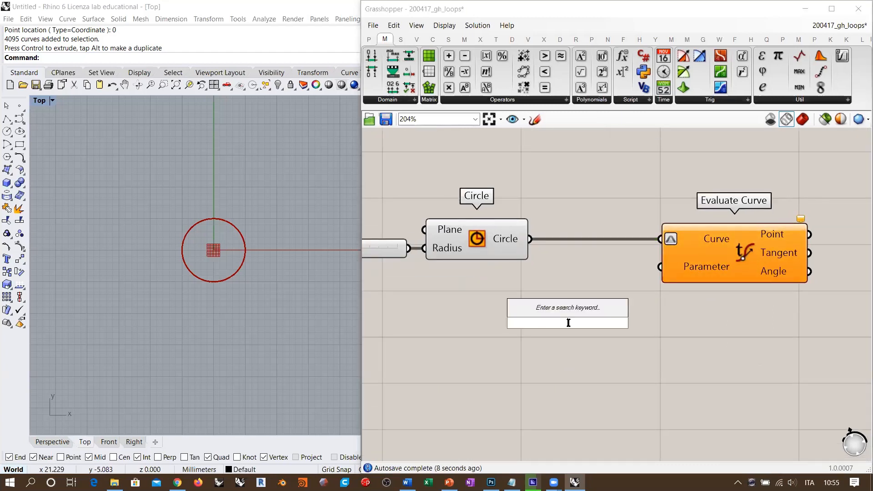
text(random)
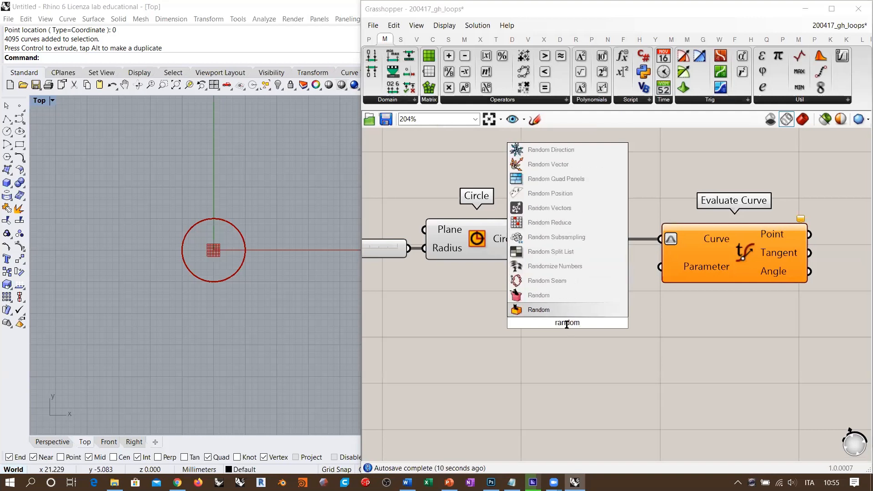
click(544, 310)
double_click(466, 337)
text(")
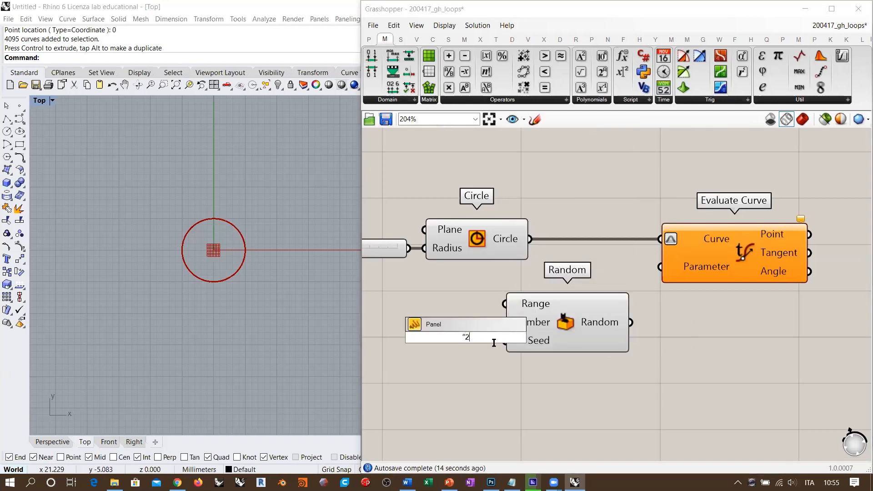
text(2)
key(Return)
drag(540, 269, 539, 284)
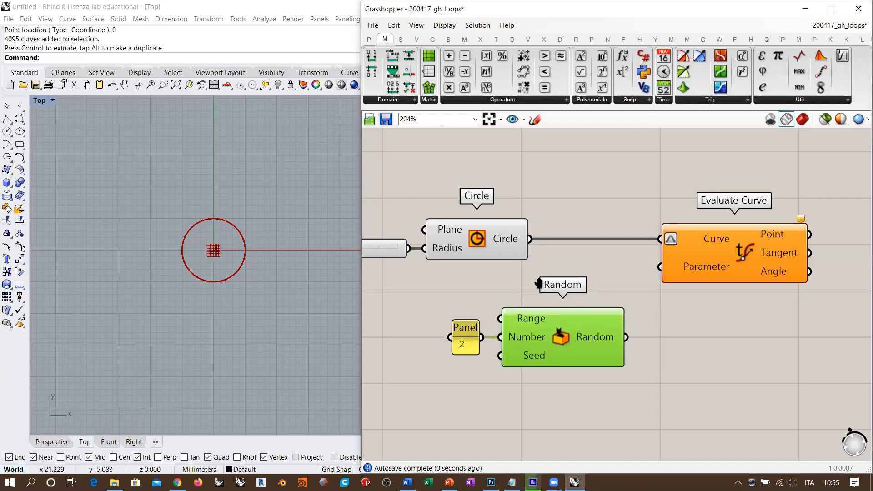
right_drag(538, 284, 495, 269)
click(637, 327)
- Connect the Random output to the Parameter input of Evaluate Curve and check the points on the circle
mouse_move(478, 304)
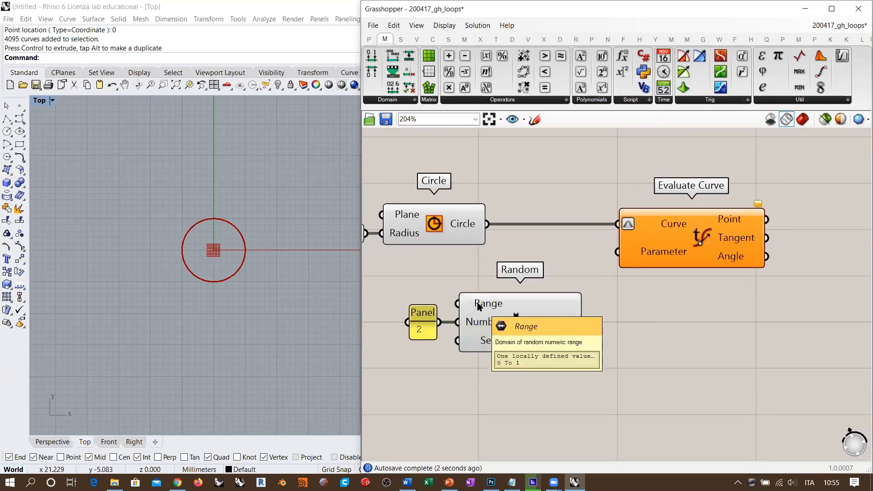
drag(617, 251, 583, 322)
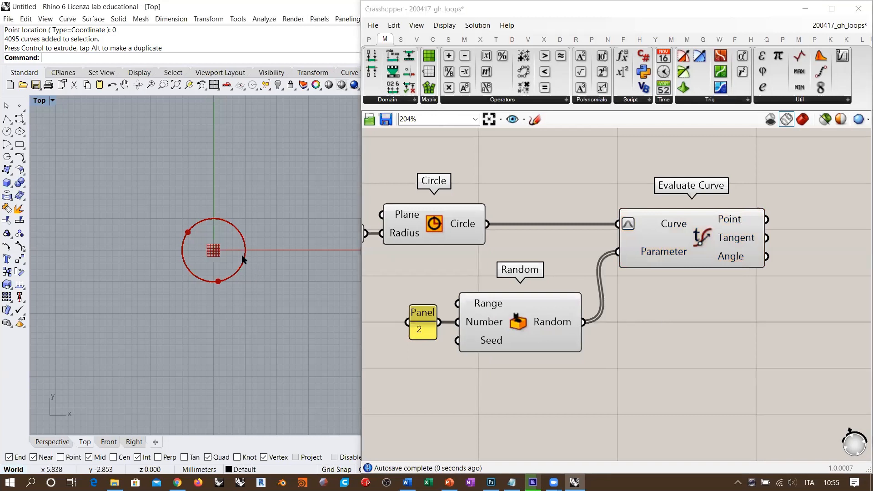
scroll(242, 259, up, 3)
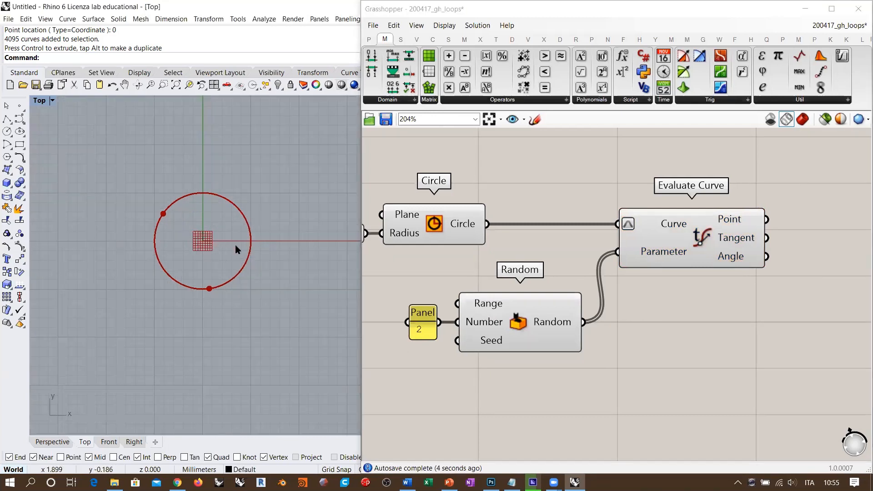
- Tidy the layout by moving the slider and Circle, and the Random component with its Panel, closer to Evaluate Curve
right_drag(691, 274, 755, 266)
right_drag(670, 277, 616, 284)
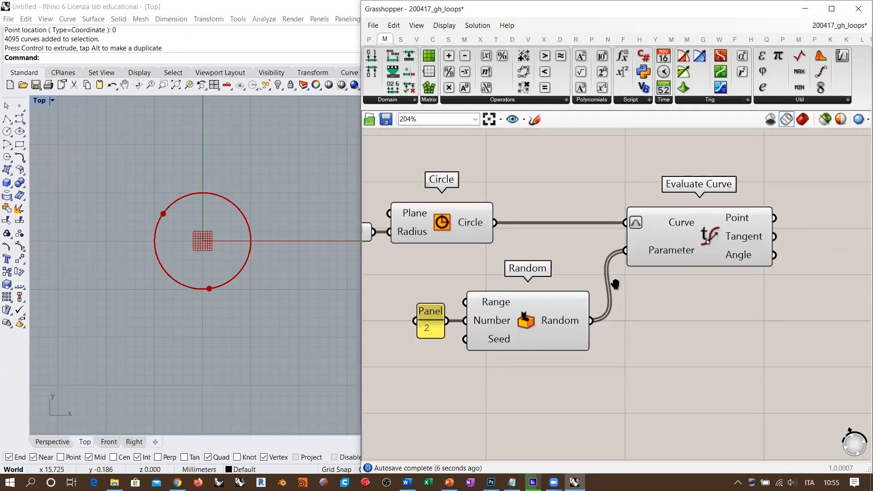
scroll(517, 256, down, 2)
drag(553, 213, 411, 264)
drag(484, 242, 557, 221)
click(582, 167)
drag(461, 313, 578, 301)
click(593, 357)
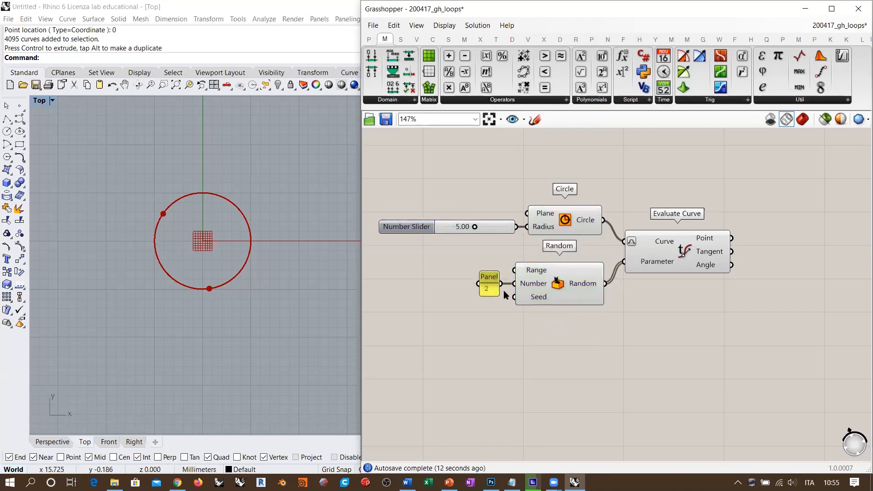
click(489, 284)
click(503, 321)
right_drag(653, 276, 563, 294)
drag(564, 270, 561, 268)
click(563, 302)
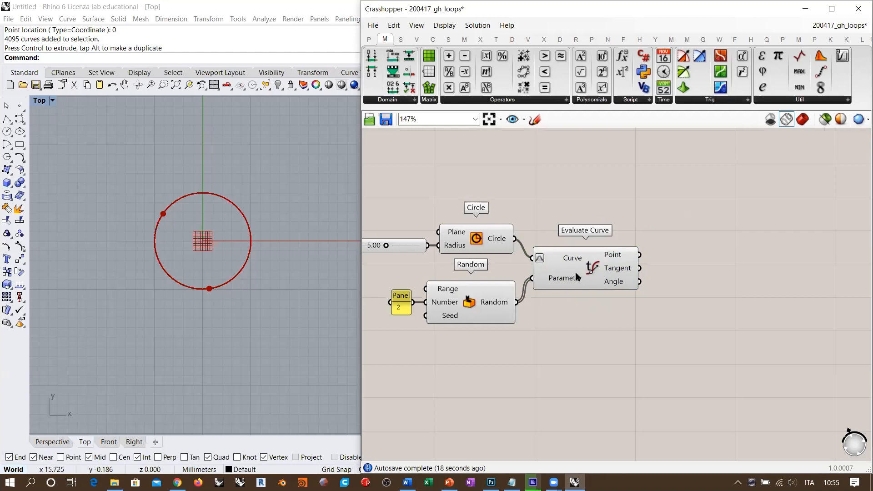
- Add a Scale component and connect the Circle output to its Geometry input
double_click(724, 234)
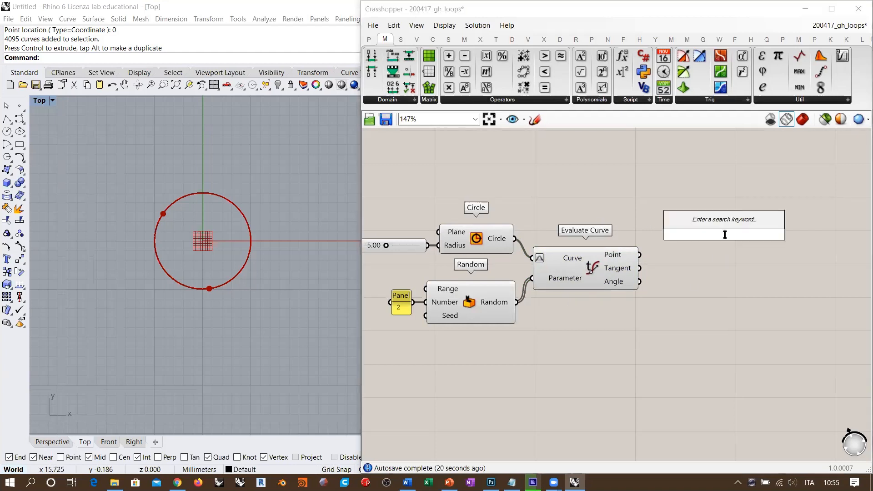
text(scl)
click(692, 221)
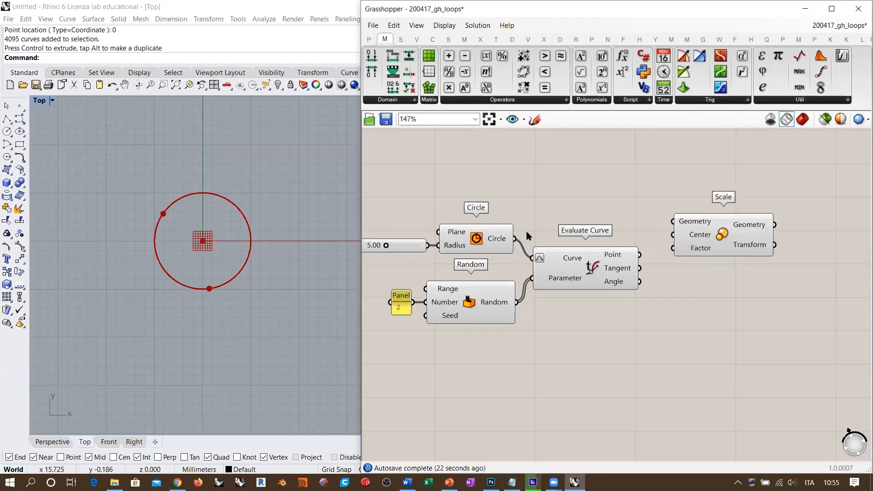
drag(515, 239, 674, 221)
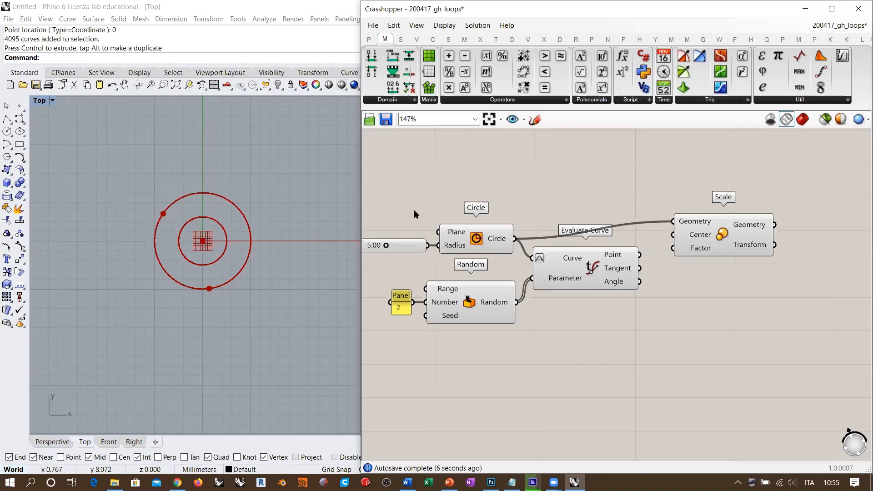
- Add a Point parameter above the radius slider and set it to one point picked outside the circle in Rhino
right_drag(375, 189, 487, 188)
double_click(487, 188)
text(point)
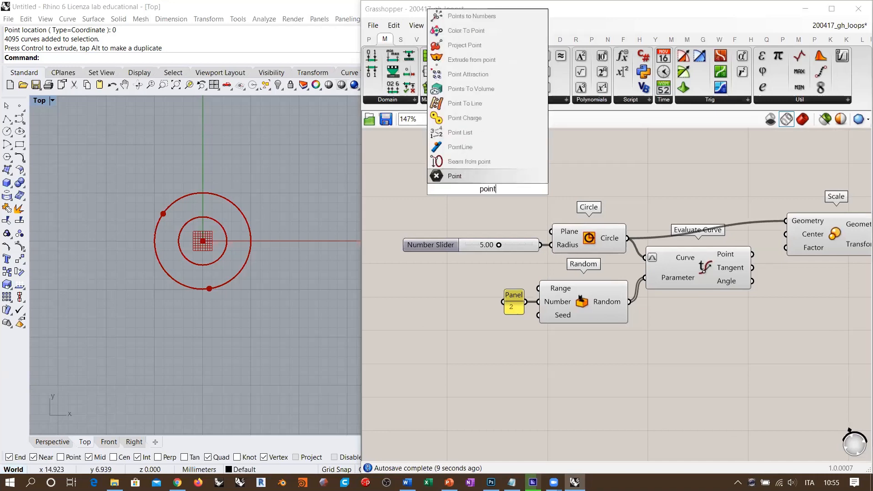
click(468, 176)
right_click(486, 191)
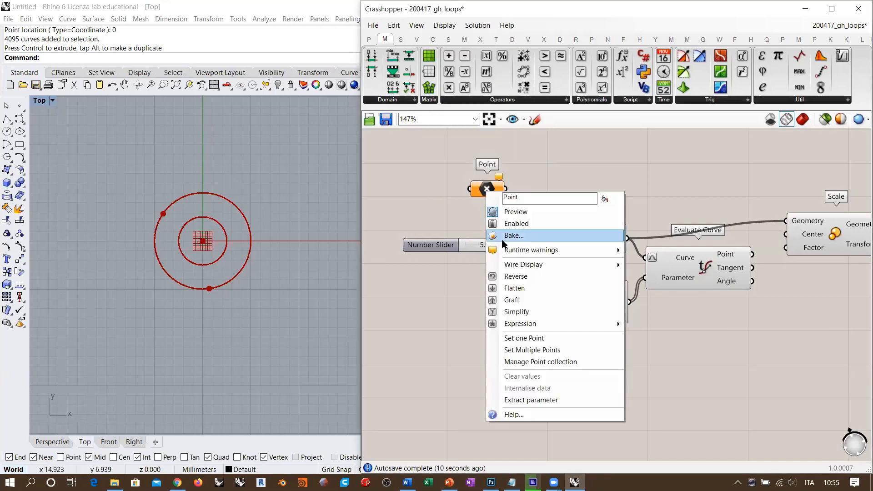
click(524, 337)
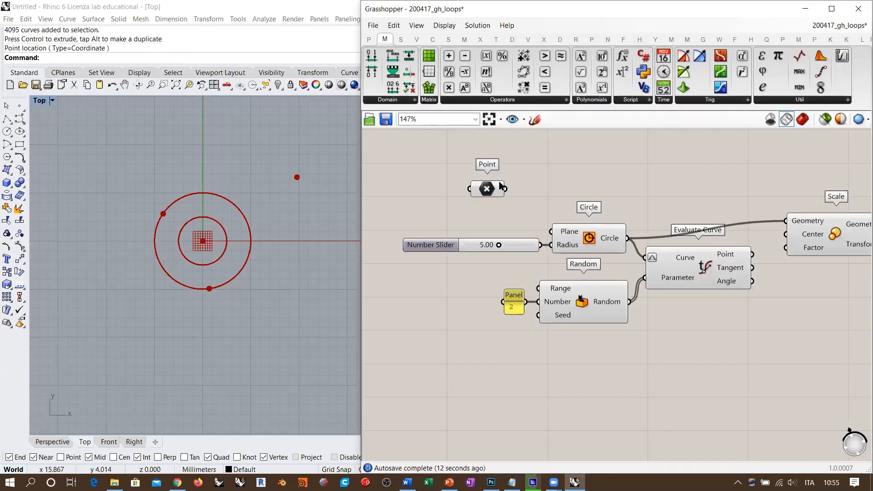
- Connect the Point parameter to the Plane input of Circle and the Center input of Scale
drag(505, 188, 551, 232)
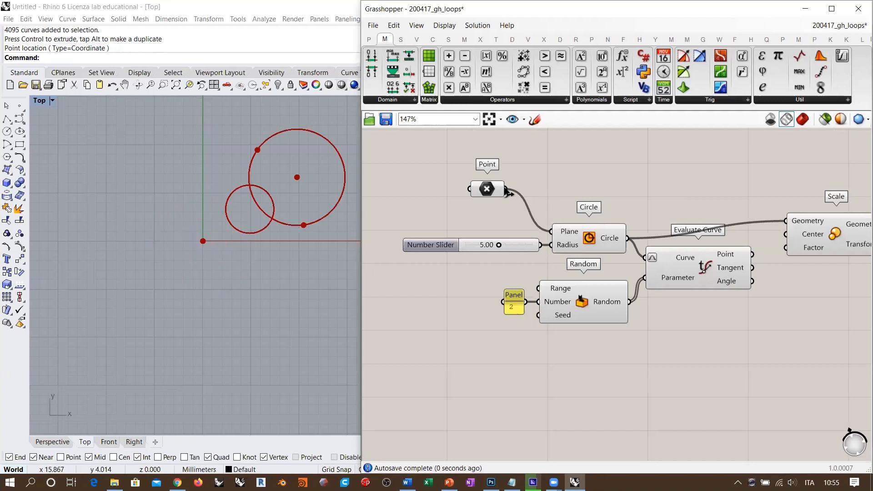
drag(505, 188, 786, 234)
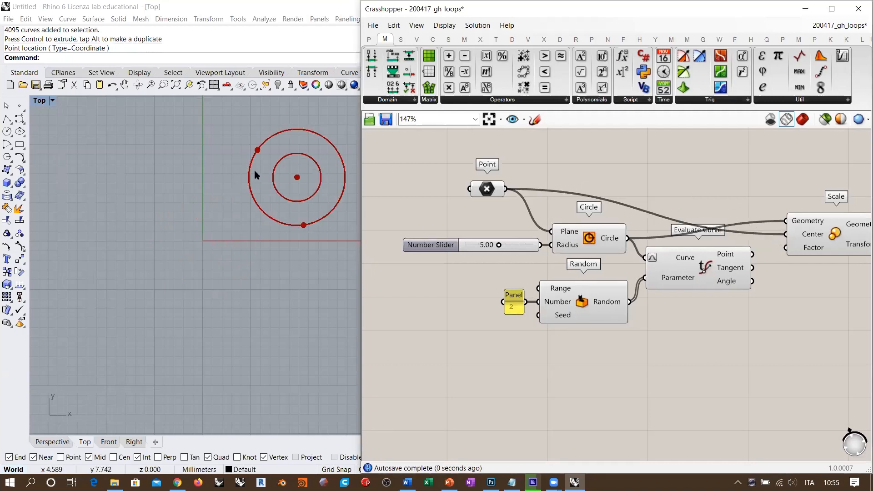
right_drag(255, 171, 187, 190)
right_drag(770, 264, 564, 253)
- Move Scale further from Evaluate Curve and feed its Factor input from a new Number Slider set to 2.00
drag(632, 208, 682, 163)
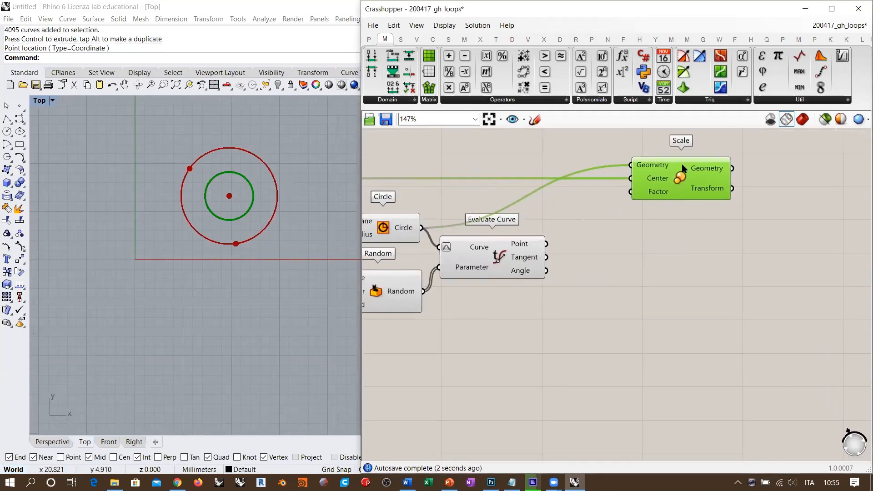
click(627, 210)
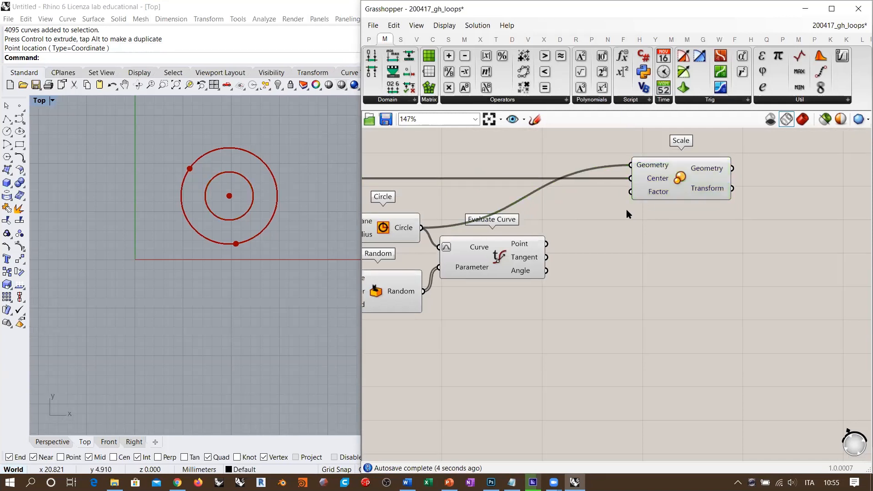
double_click(626, 209)
text(1.0)
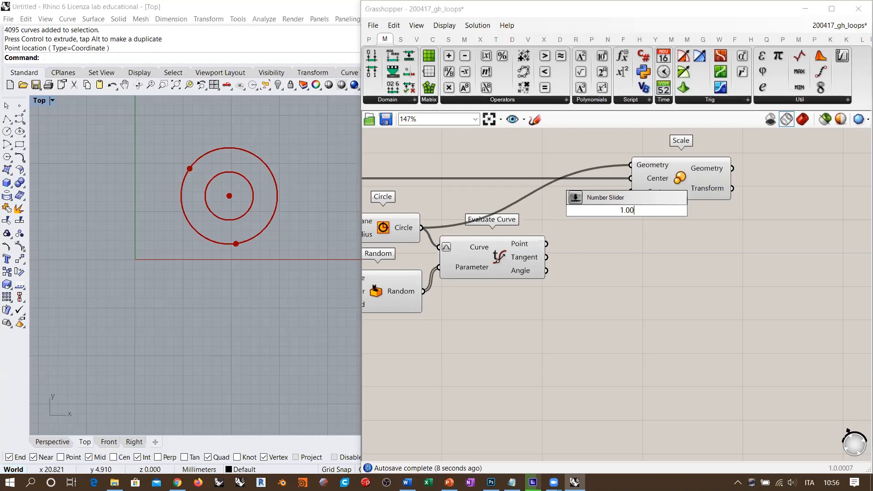
key(BackSpace)
key(Return)
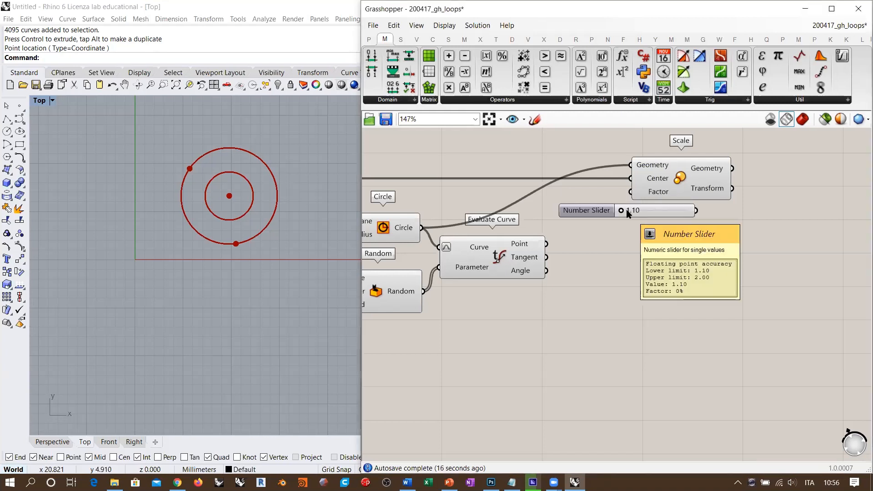
mouse_move(628, 194)
mouse_down()
mouse_move(546, 194)
mouse_move(615, 195)
mouse_move(552, 204)
mouse_move(615, 196)
mouse_up()
click(591, 211)
click(626, 209)
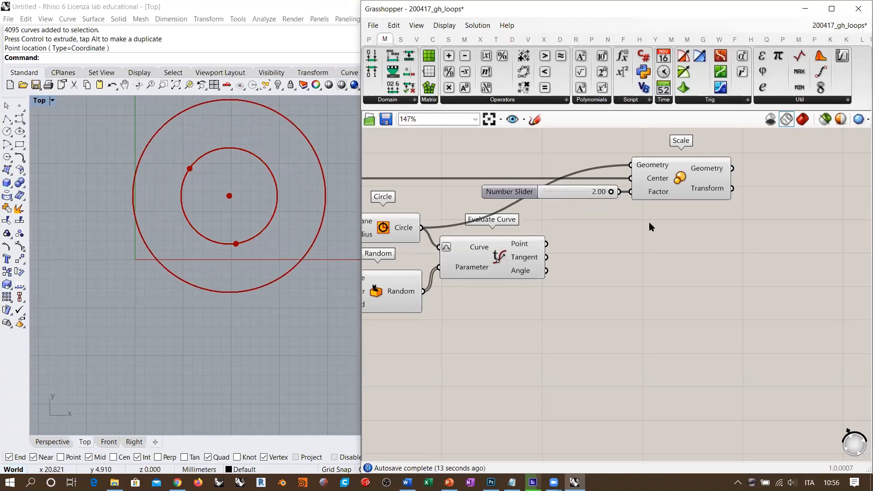
- Duplicate Evaluate Curve, Random and the Panel beyond Scale, and connect Scale's Geometry output to the copied Evaluate Curve's Curve input
scroll(650, 227, down, 2)
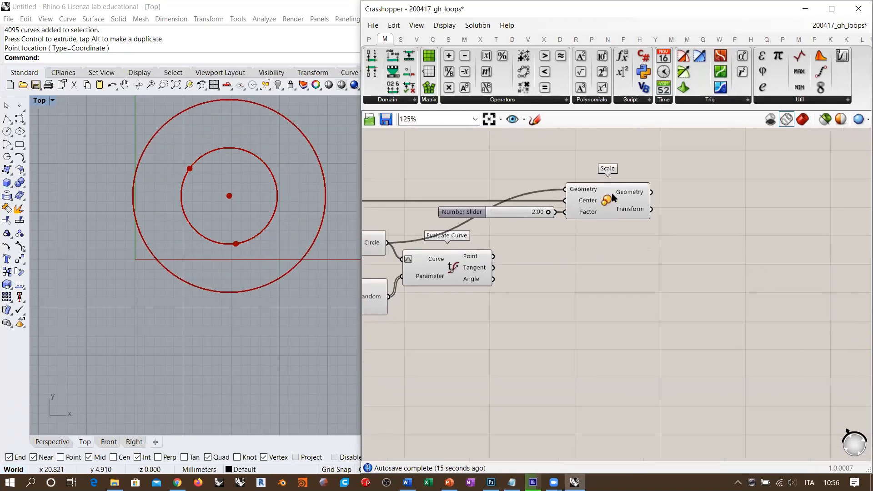
right_drag(550, 287, 696, 276)
drag(664, 298, 409, 250)
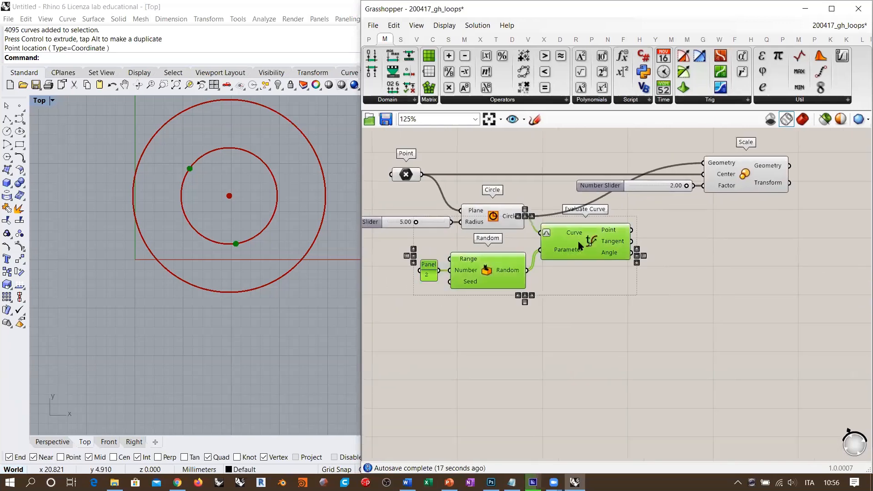
scroll(557, 238, down, 3)
right_drag(557, 240, 523, 248)
alt+drag(547, 249, 733, 231)
scroll(686, 213, up, 5)
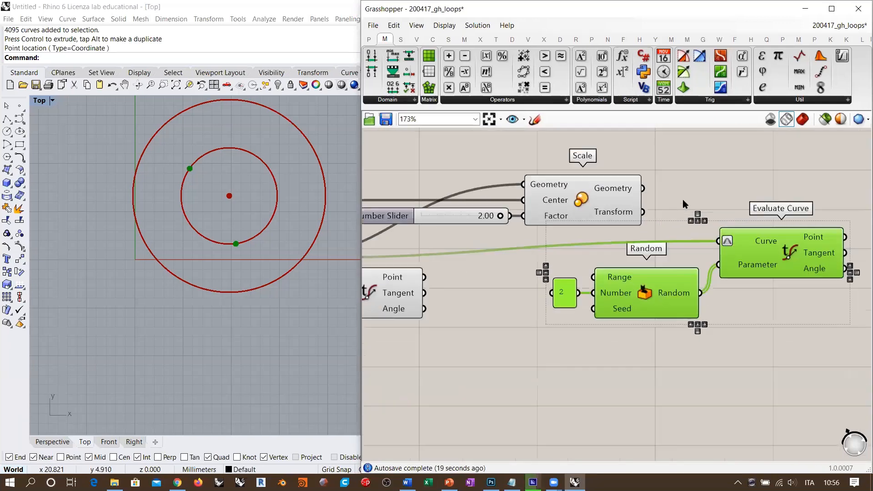
click(683, 200)
drag(646, 191, 719, 241)
right_drag(534, 278, 535, 254)
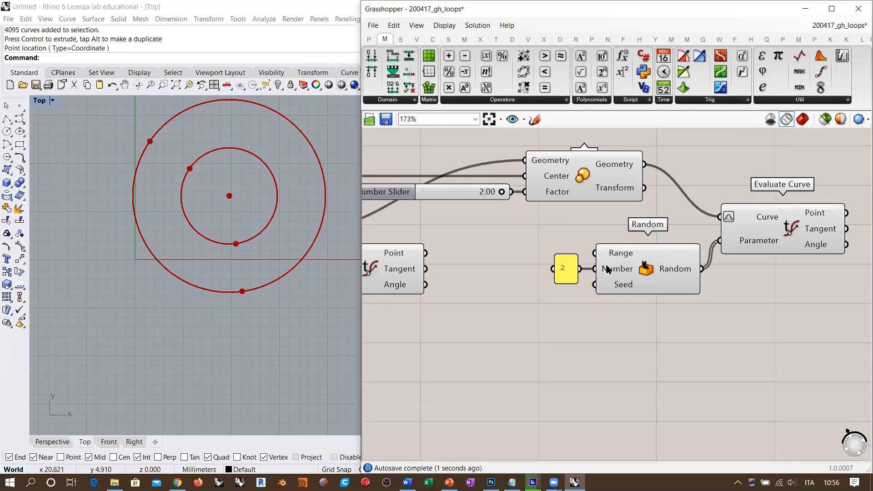
- Add a Number Slider with the value 12345461 below the first Random and connect it to that component's Seed input
double_click(573, 342)
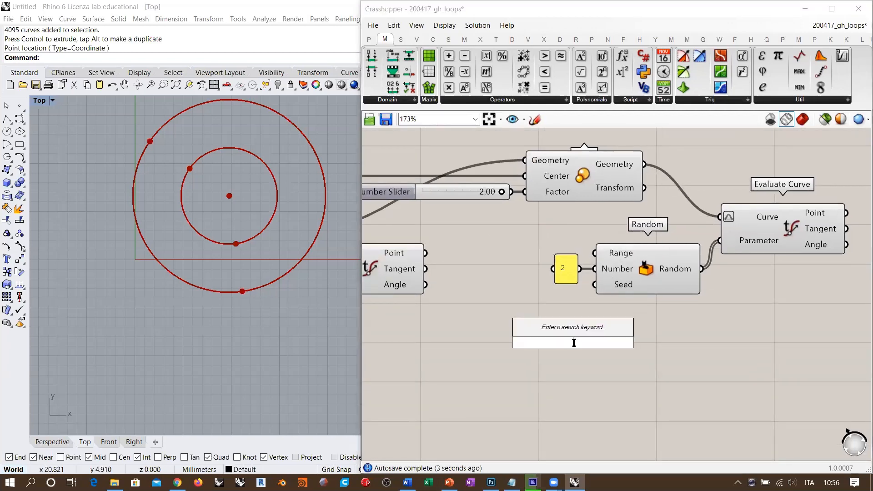
right_drag(468, 370, 645, 353)
scroll(645, 353, down, 2)
right_drag(538, 340, 669, 329)
double_click(524, 344)
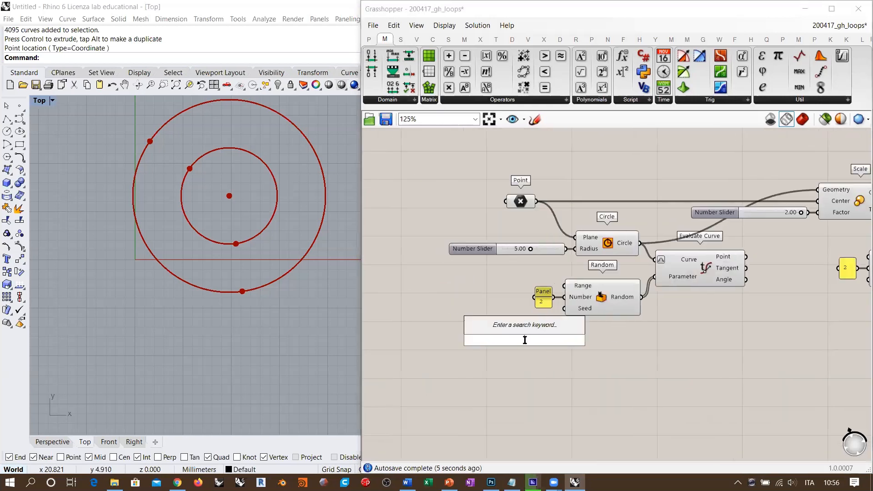
text(12345461)
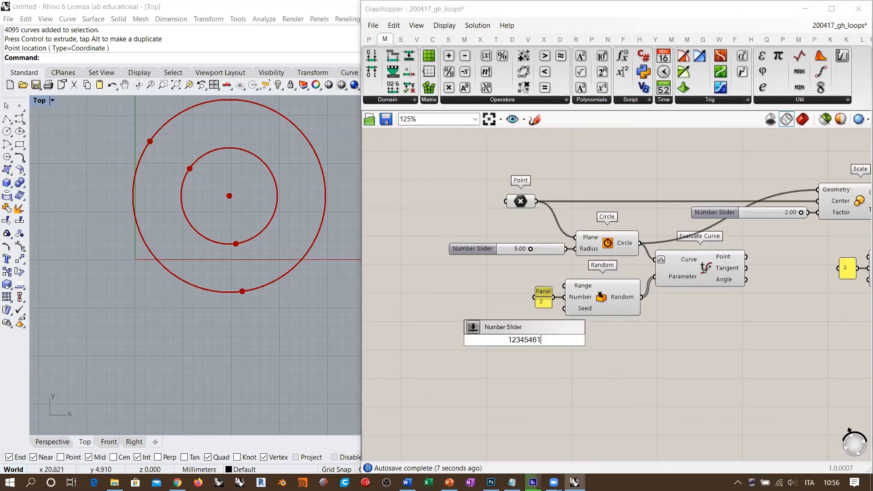
key(Return)
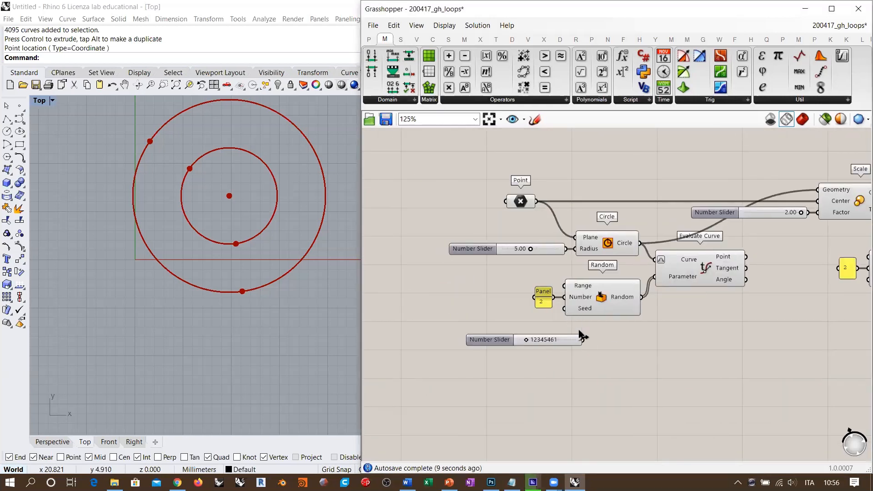
drag(578, 330, 578, 339)
right_drag(639, 333, 571, 317)
drag(493, 320, 485, 321)
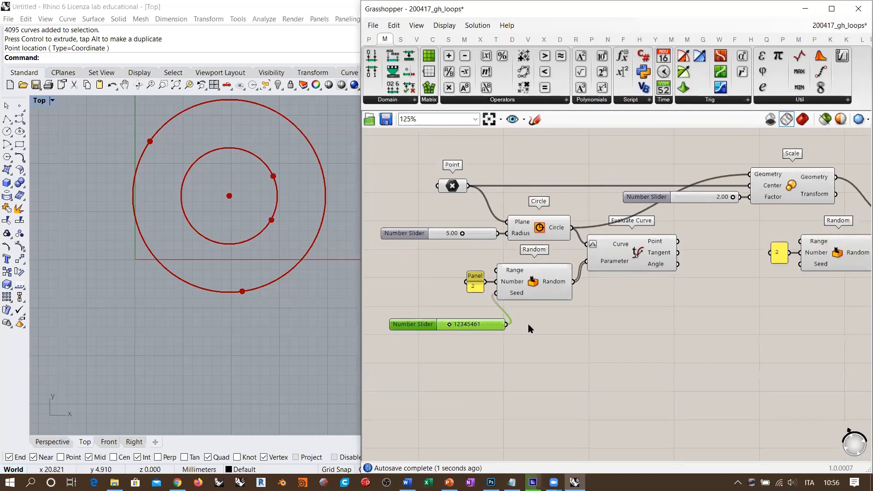
- Add a Multiplication component, connect the seed slider to input A and its Result to the second Random's Seed input
double_click(654, 332)
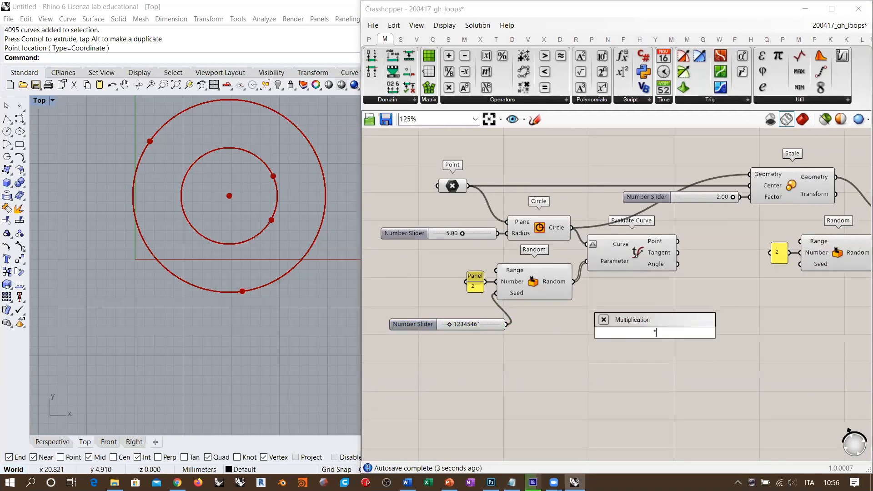
key(Return)
drag(506, 325, 800, 264)
right_drag(784, 323, 721, 339)
right_drag(267, 223, 238, 257)
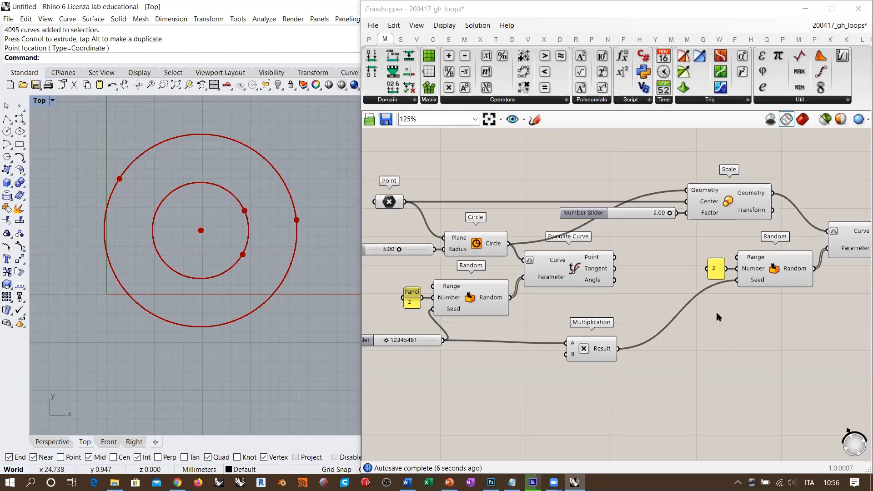
scroll(717, 312, down, 2)
drag(564, 335, 558, 334)
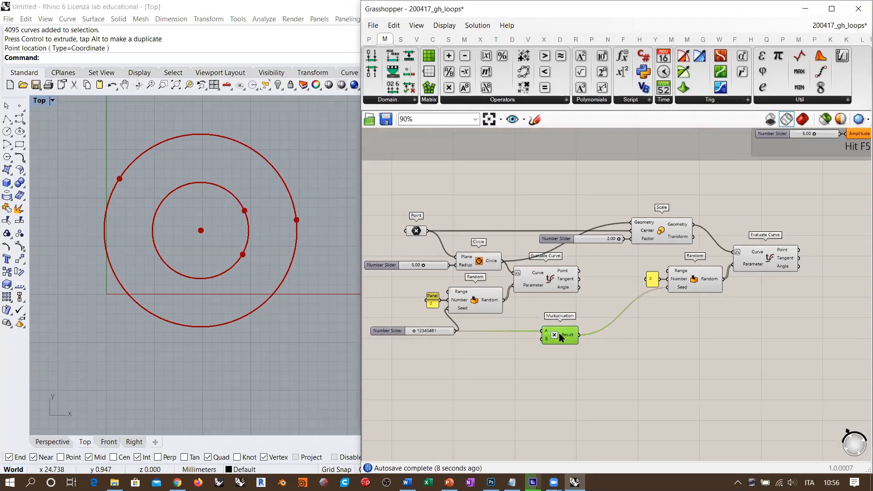
click(683, 321)
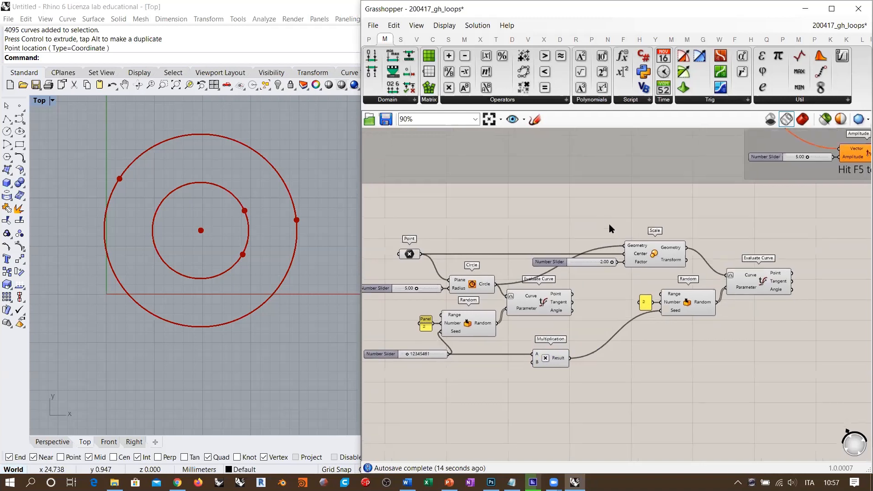
- Add a Line component with the Point parameter as Start Point and the first Evaluate Curve's Point output as End Point
double_click(605, 217)
text(lin)
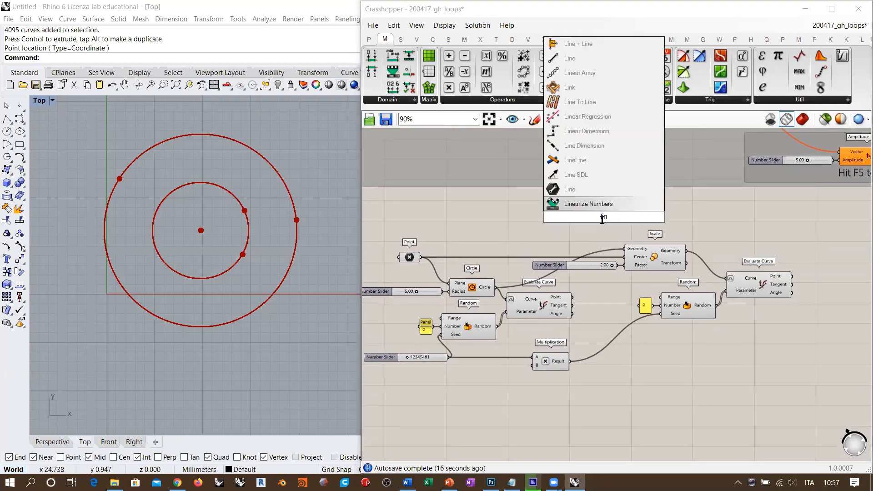
click(571, 59)
drag(421, 257, 615, 233)
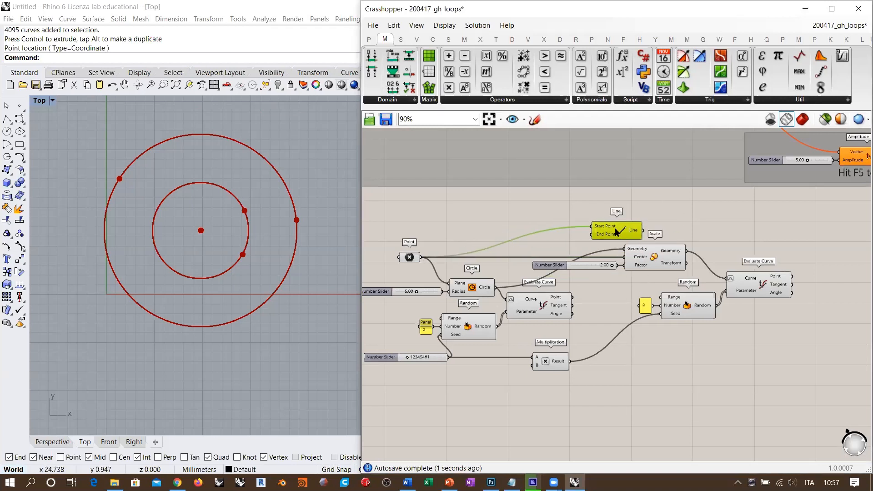
drag(573, 296, 592, 233)
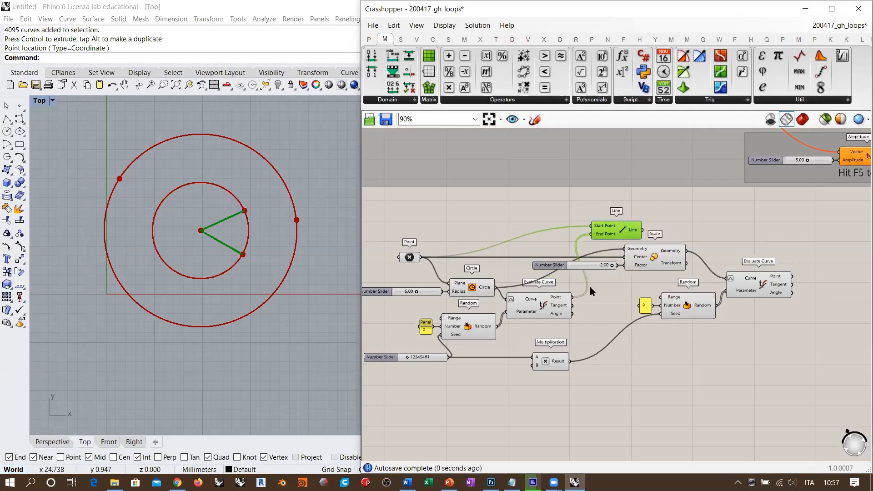
click(510, 219)
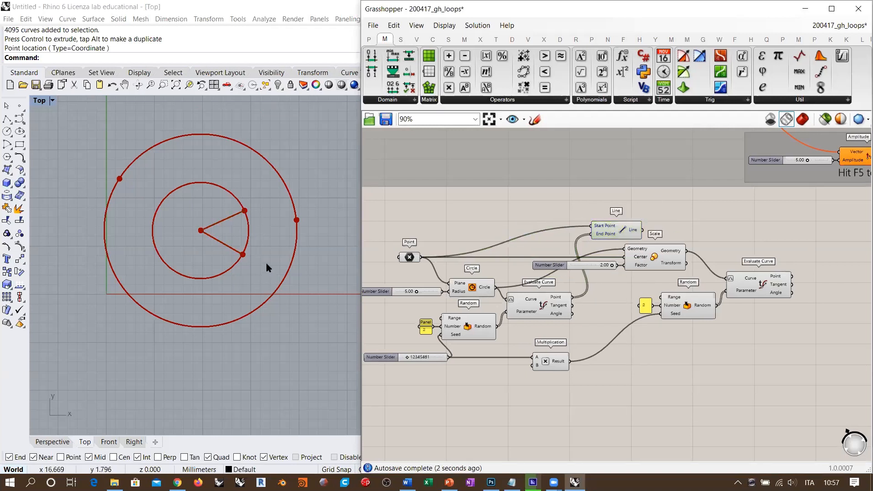
- Move the Line component so that it sits directly above Scale
right_drag(619, 235, 507, 248)
drag(507, 247, 557, 236)
scroll(569, 266, up, 3)
double_click(584, 259)
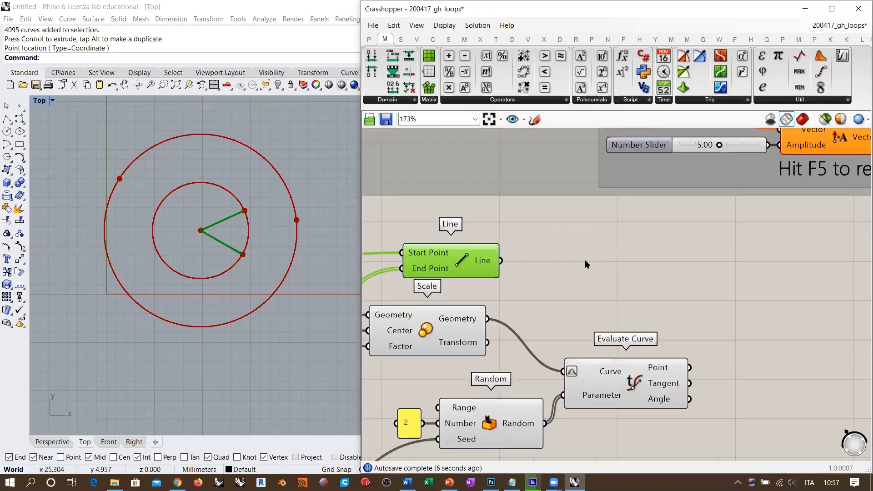
right_drag(558, 302, 588, 263)
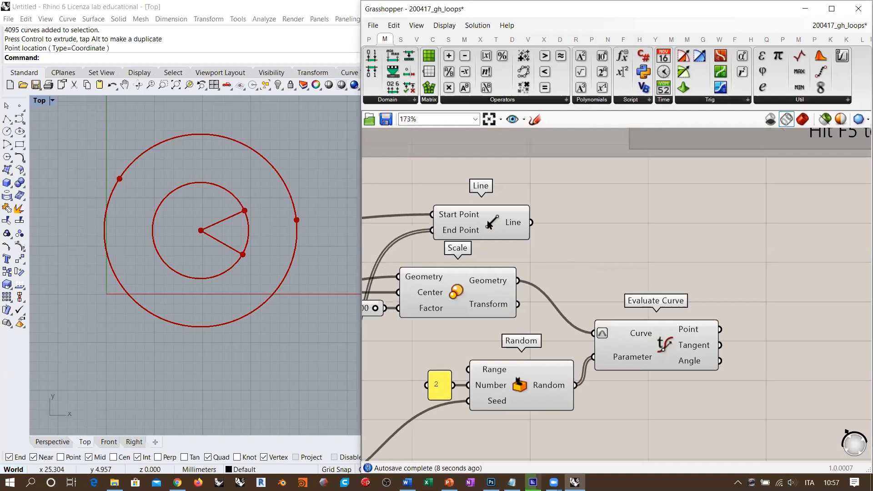
drag(489, 224, 472, 221)
- Add a second Line component and connect the first Evaluate Curve's Point output to its Start Point input
right_drag(473, 290, 593, 266)
scroll(593, 267, down, 1)
click(421, 334)
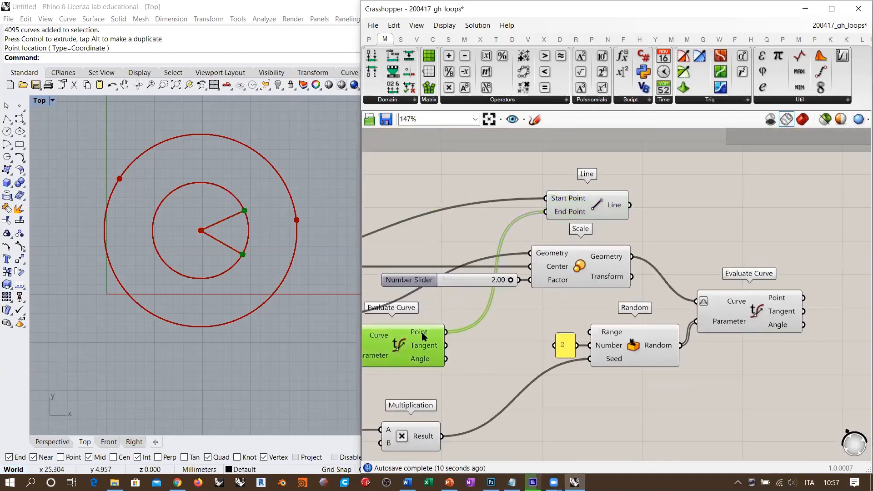
mouse_move(422, 336)
click(727, 224)
double_click(728, 224)
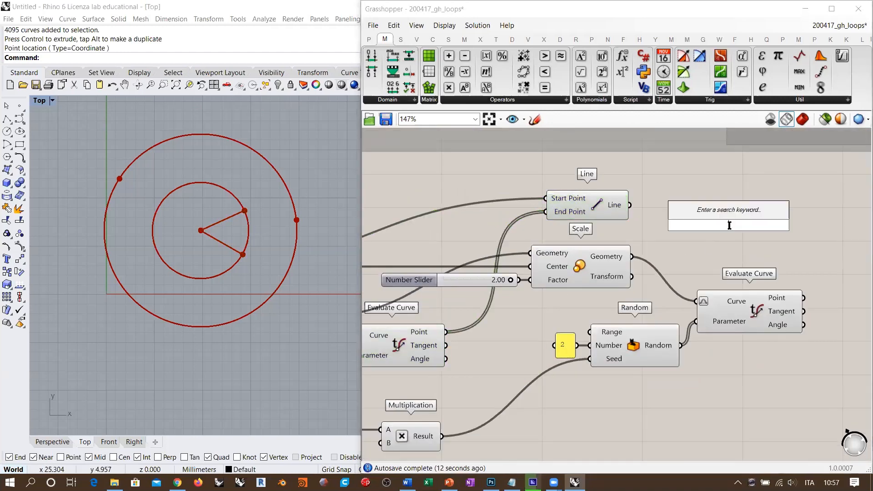
text(lin)
click(694, 67)
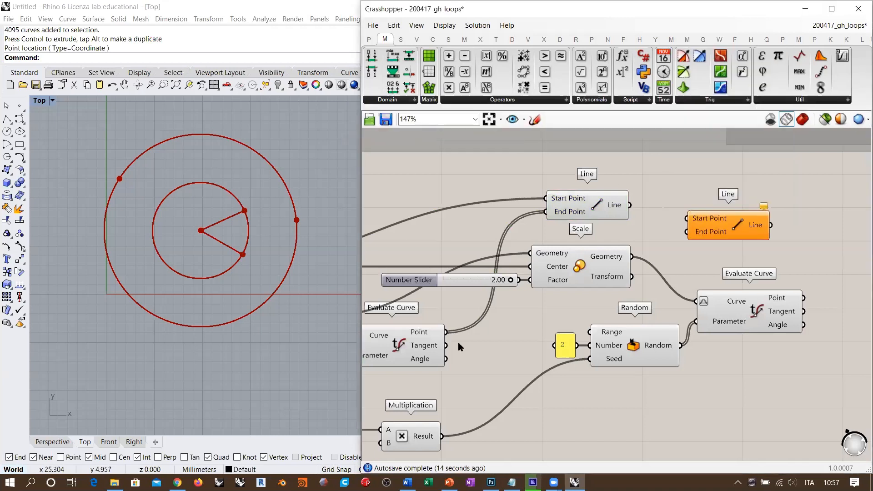
drag(445, 333, 687, 219)
- Move the second Line further along the canvas and connect the second Evaluate Curve's Point output to its End Point input
right_drag(682, 269, 565, 274)
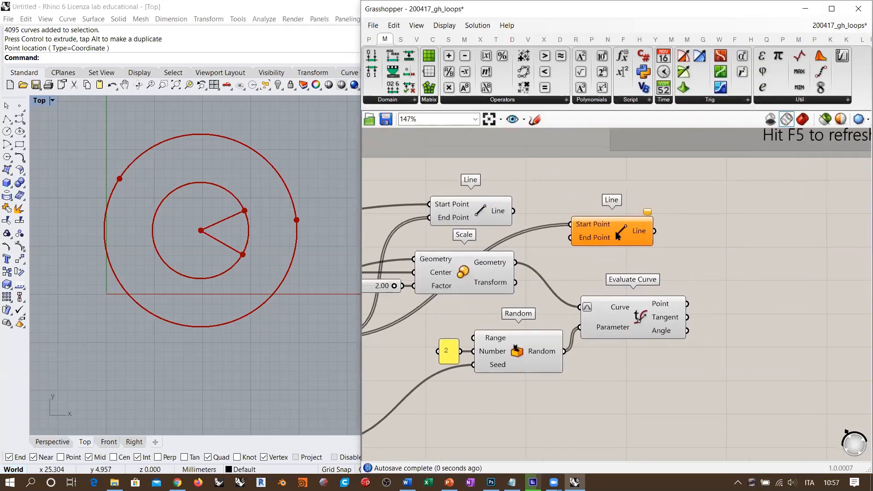
drag(619, 237, 723, 246)
click(732, 308)
drag(687, 303, 674, 247)
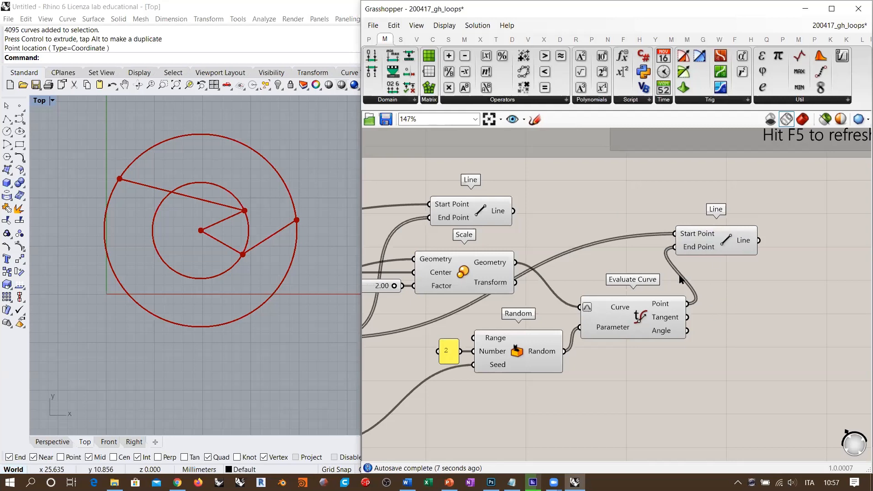
- Reposition the second Line component just beyond the second Evaluate Curve to tidy the wiring
right_drag(626, 285, 705, 276)
scroll(715, 245, down, 3)
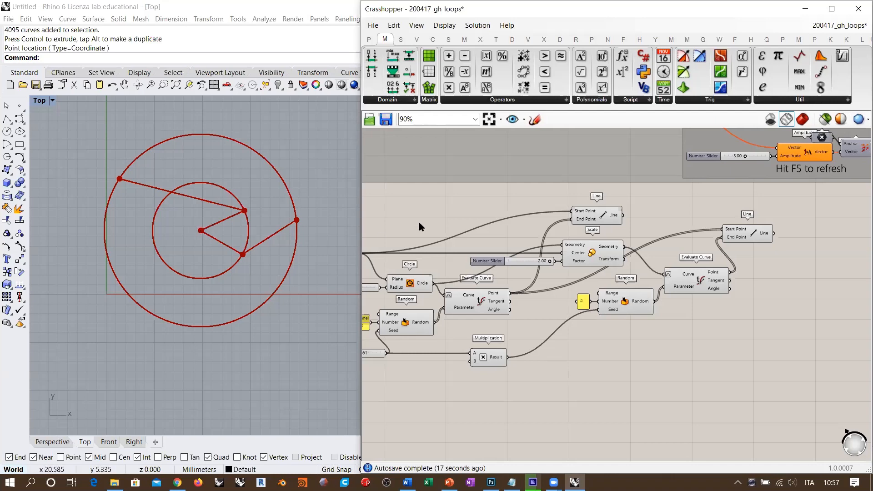
right_drag(534, 228, 646, 241)
scroll(646, 241, down, 2)
scroll(728, 256, up, 1)
right_drag(729, 257, 693, 253)
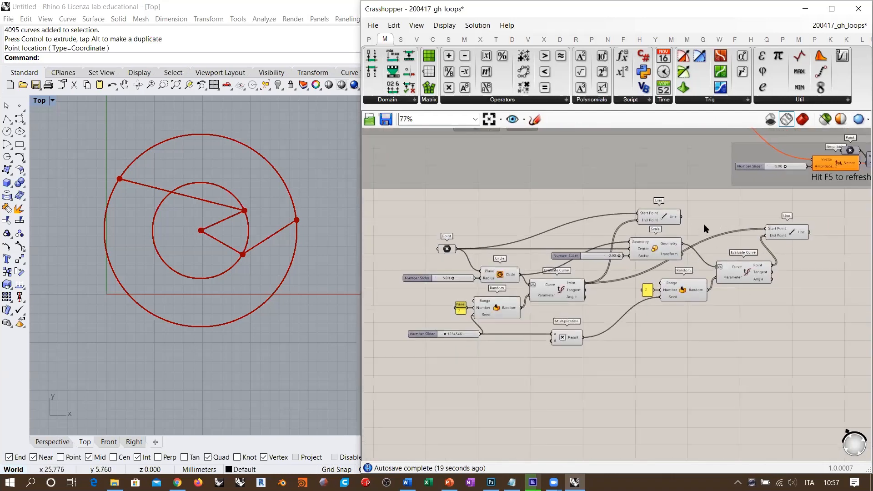
drag(784, 230, 803, 249)
click(782, 227)
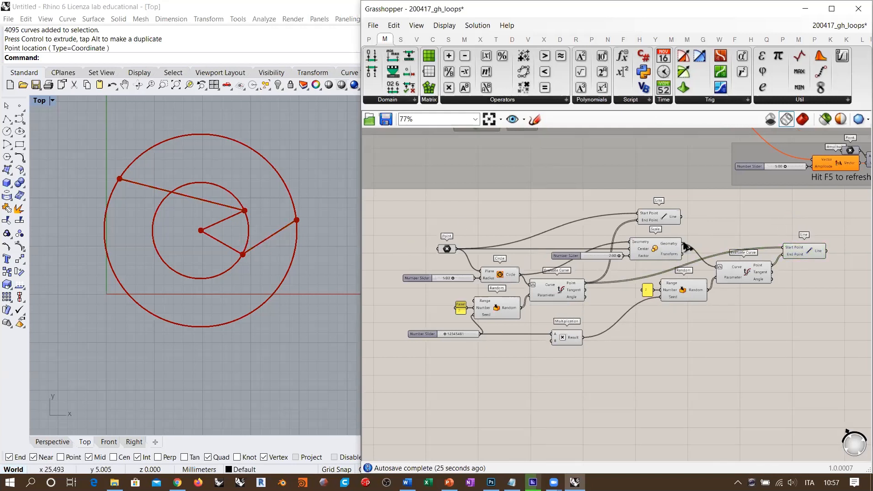
right_drag(746, 244, 670, 261)
scroll(670, 261, up, 1)
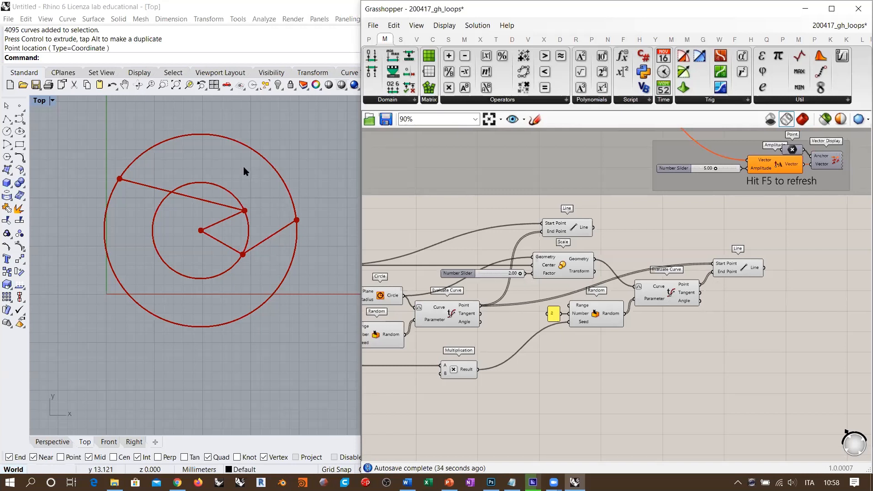
- Delete both Line components, Scale with its factor slider, the second Evaluate Curve, and the second Random with its panel
right_drag(596, 291, 663, 281)
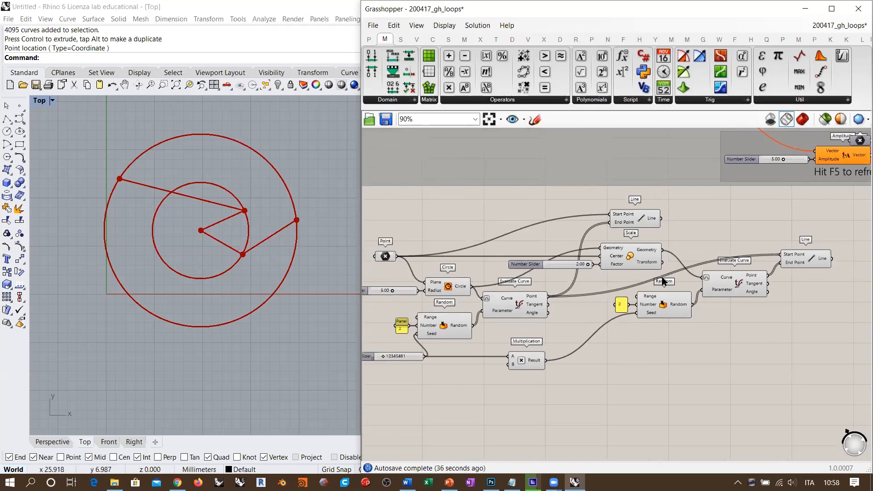
right_drag(700, 248, 723, 253)
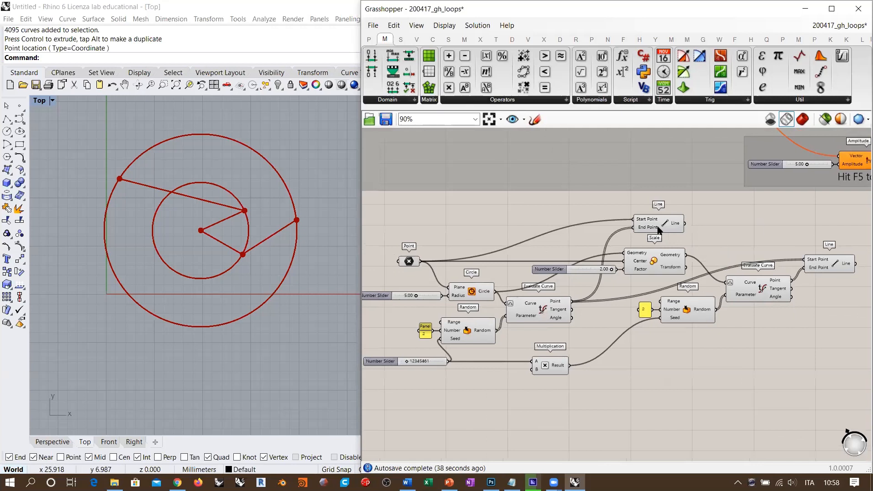
scroll(659, 230, down, 2)
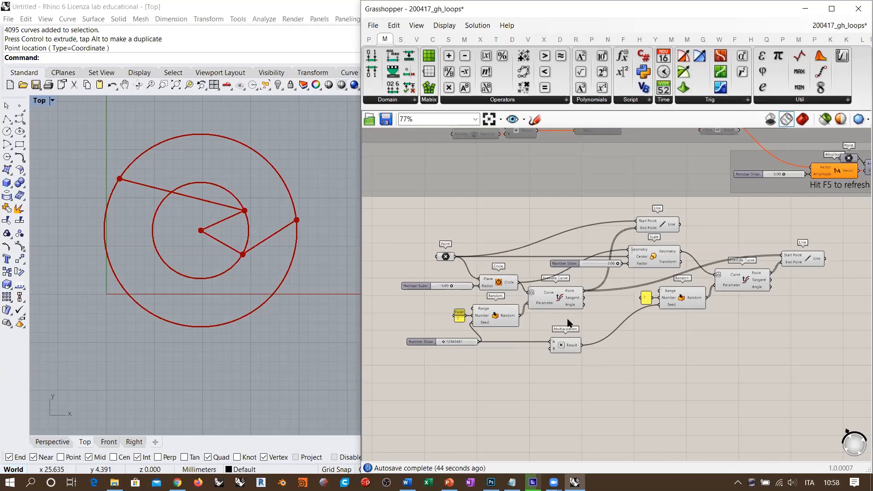
drag(828, 212, 607, 361)
key(Delete)
scroll(560, 316, up, 3)
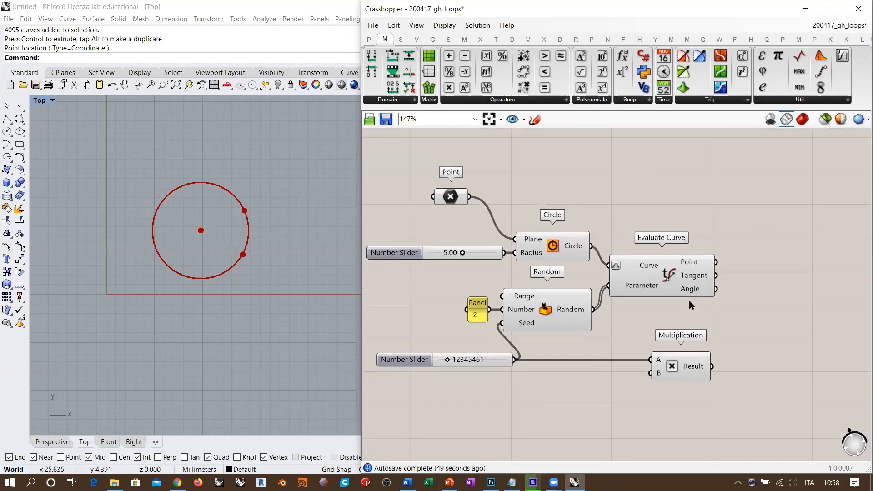
- Delete Multiplication, the seed slider and the remaining Random with its panel, and shift Evaluate Curve away from Circle
drag(728, 405, 427, 352)
key(Delete)
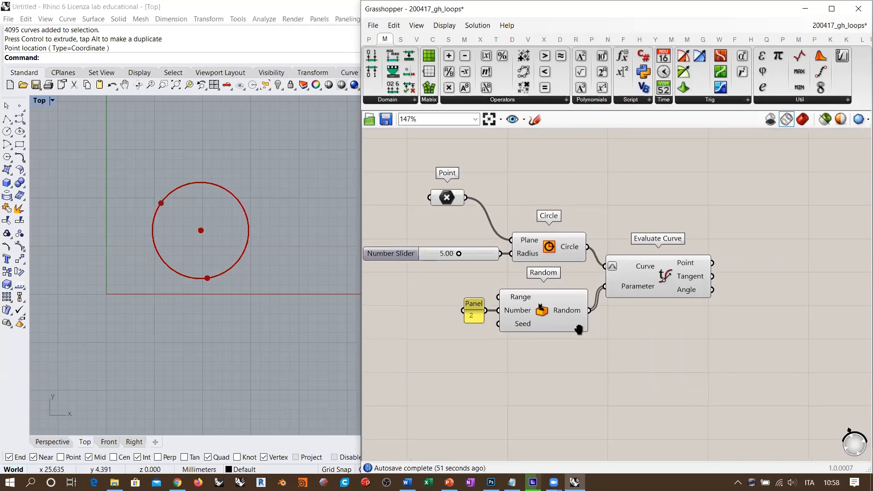
right_drag(585, 256, 553, 265)
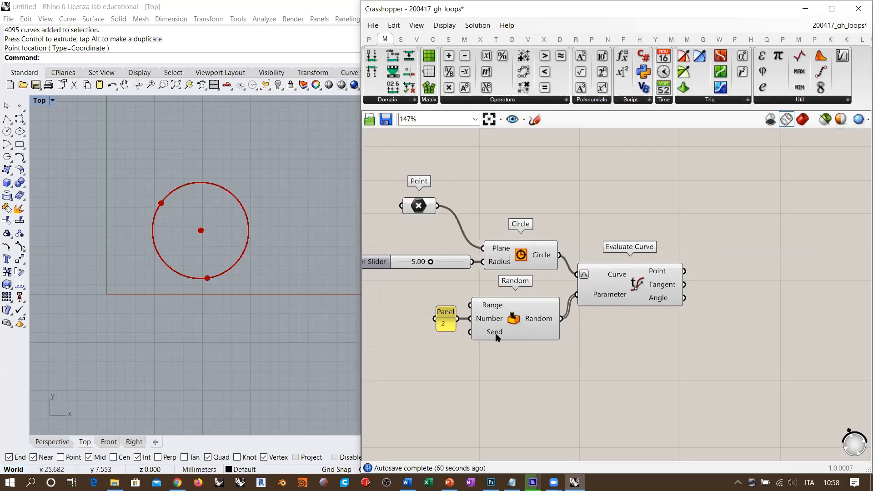
drag(564, 357, 432, 312)
key(Delete)
drag(637, 281, 668, 262)
- Add a 0.00 Number Slider feeding Evaluate Curve's Parameter input and place a connected duplicate directly below it
right_drag(588, 331, 627, 332)
double_click(577, 320)
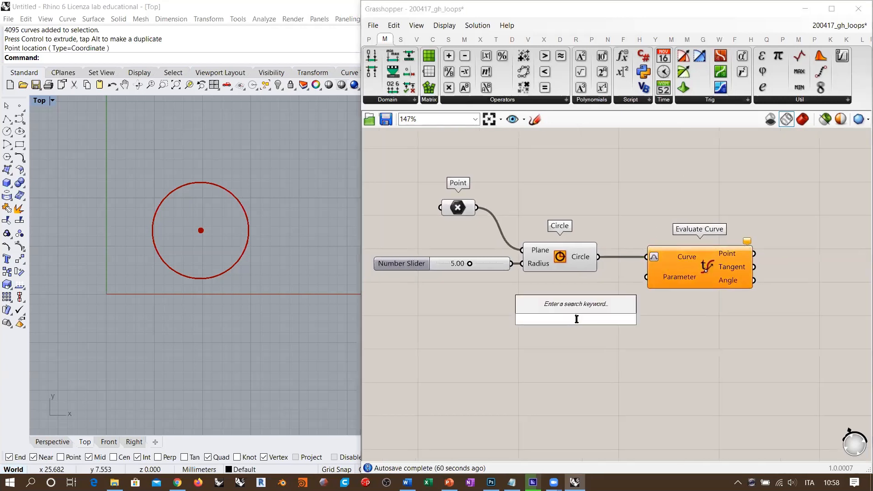
text(0.0)
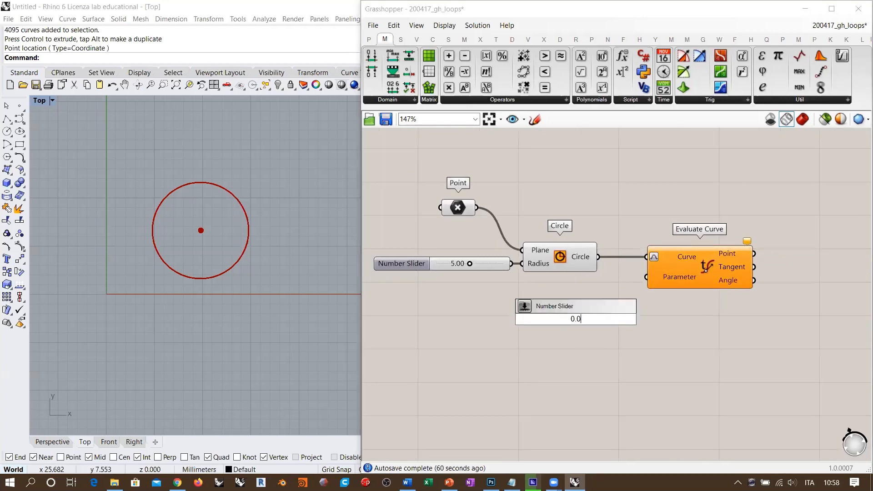
key(Return)
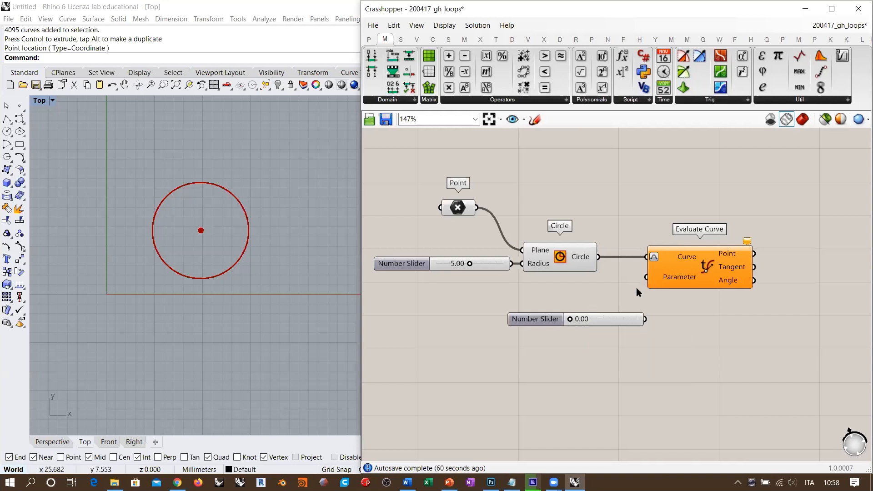
drag(644, 316, 646, 277)
drag(628, 321, 578, 296)
alt+drag(576, 295, 645, 277)
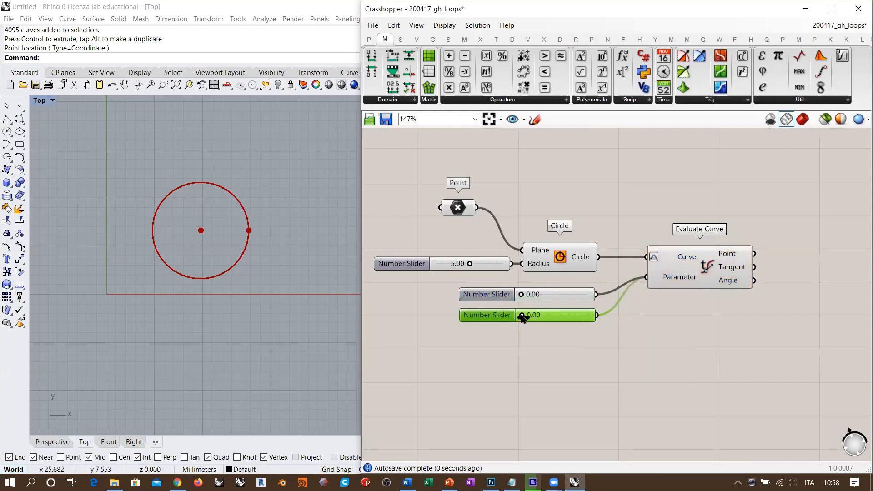
- Set the two curve parameter sliders to 0.04 and 0.53
drag(521, 315, 556, 316)
click(435, 295)
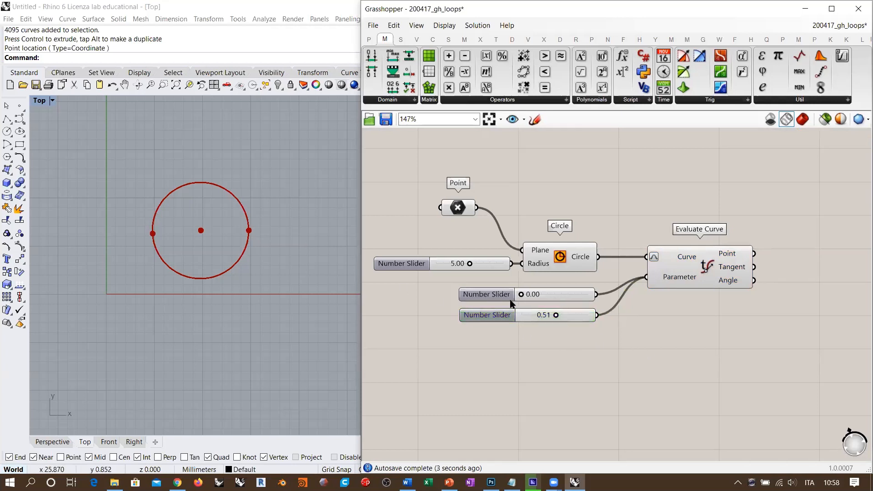
drag(521, 295, 576, 316)
click(742, 311)
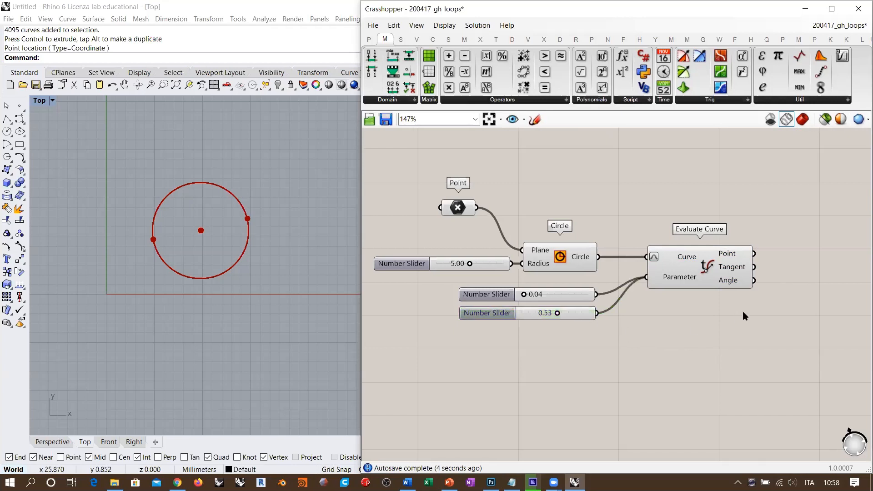
- Add a Line component, with the centre Point as Start Point and Evaluate Curve's Point output as End Point
right_drag(743, 311, 492, 329)
double_click(626, 291)
text(line)
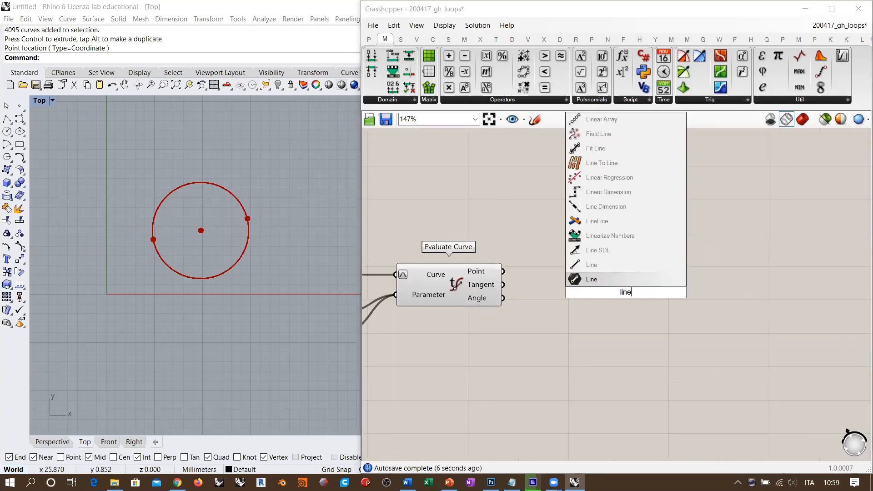
click(618, 271)
scroll(549, 266, down, 2)
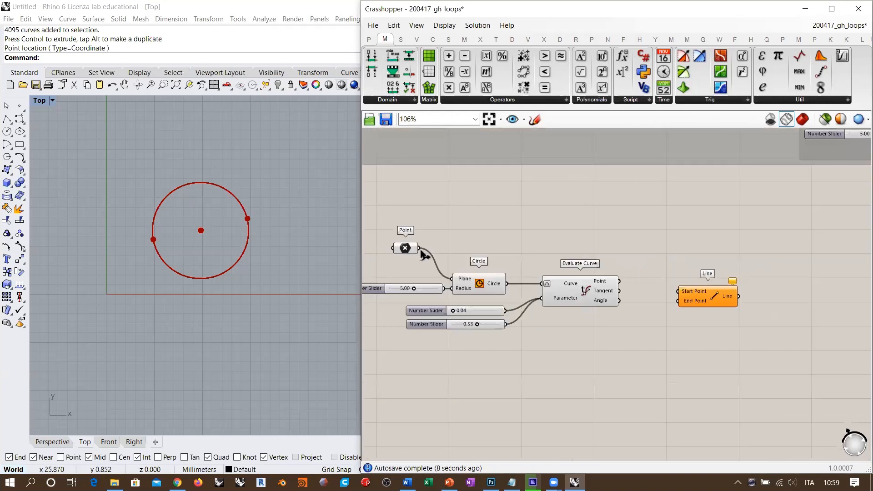
drag(420, 250, 678, 291)
drag(698, 290, 674, 265)
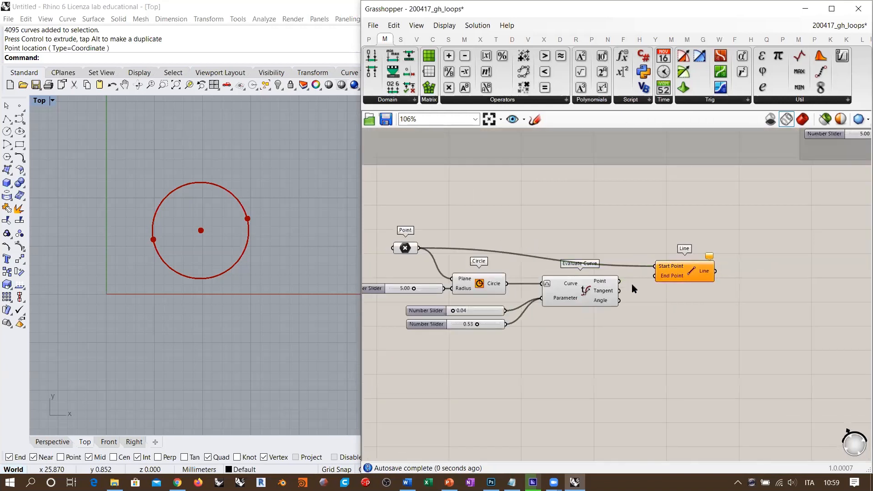
drag(618, 281, 666, 265)
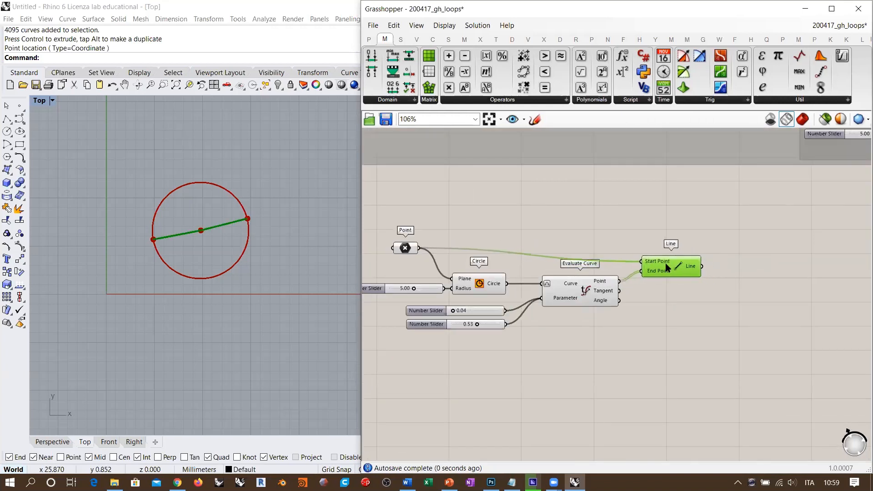
- Add an End Points component beyond Line and connect the Line output to its Curve input
click(686, 291)
right_drag(687, 292, 558, 330)
scroll(566, 300, up, 3)
click(542, 293)
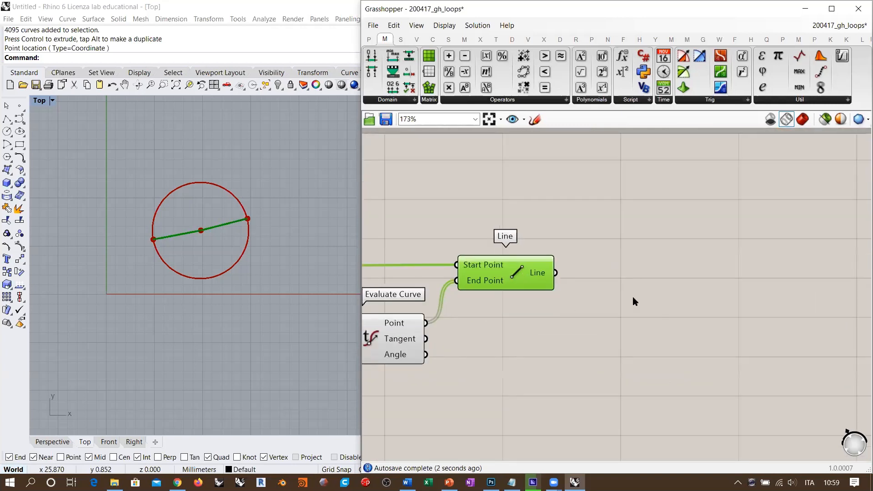
double_click(647, 299)
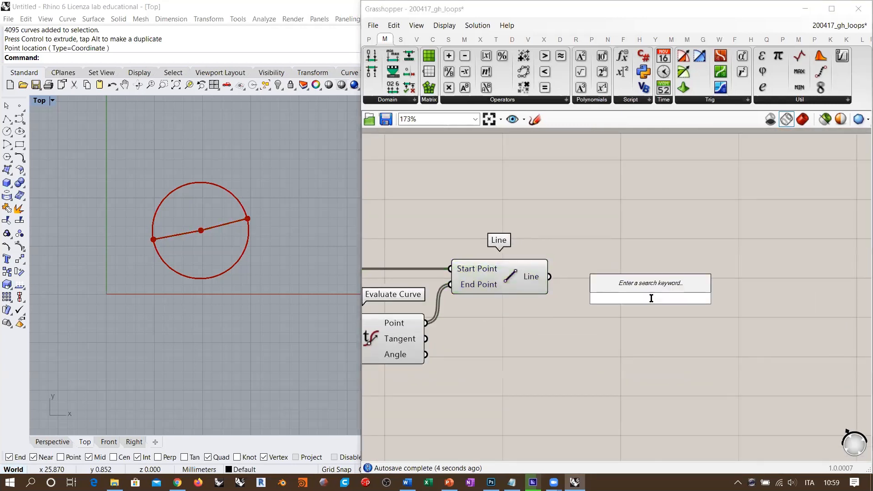
text(end)
click(625, 285)
drag(550, 276, 601, 271)
- Add a Vector 2Pt component and connect End Points' Start to Point A and End to Point B
double_click(636, 330)
text(vect)
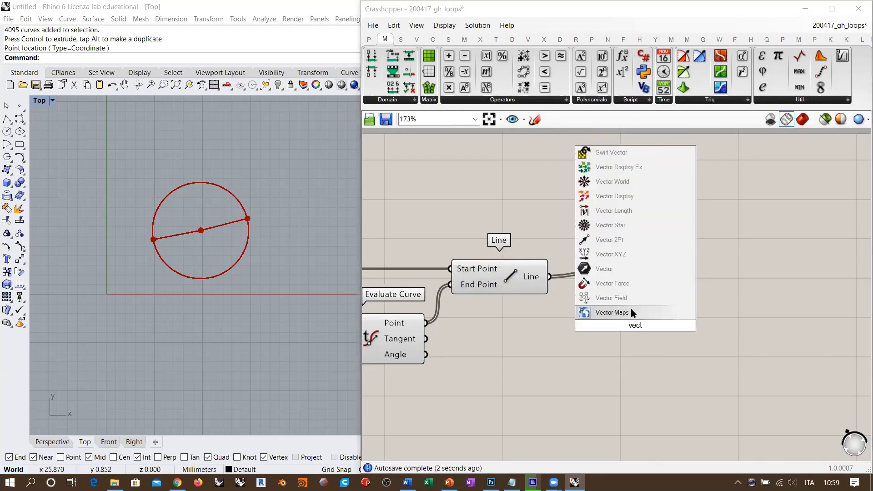
click(621, 243)
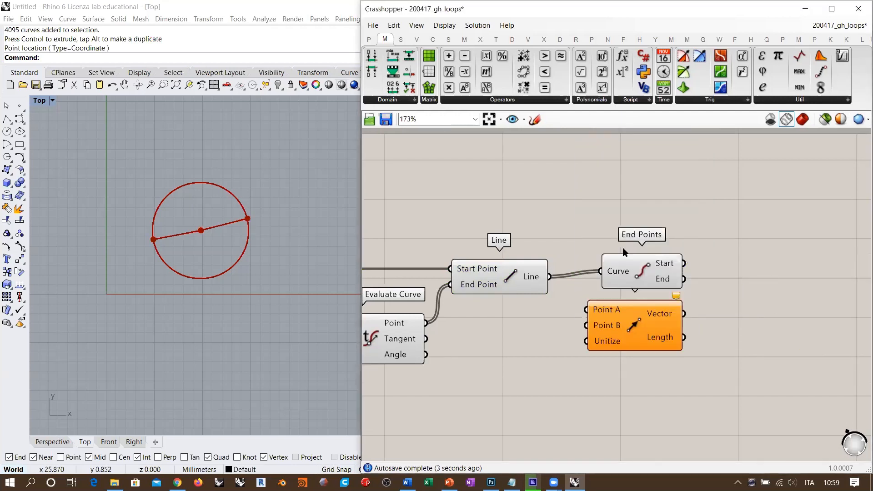
drag(637, 311, 752, 288)
drag(663, 265, 700, 287)
drag(648, 284, 723, 279)
click(661, 318)
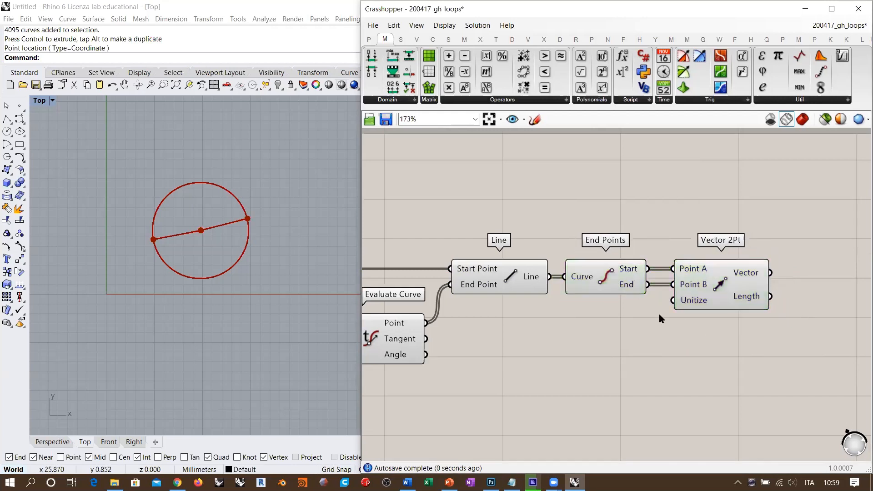
right_drag(645, 302, 532, 303)
drag(591, 292, 594, 293)
click(616, 323)
right_drag(617, 323, 596, 325)
scroll(596, 291, down, 1)
drag(596, 292, 589, 291)
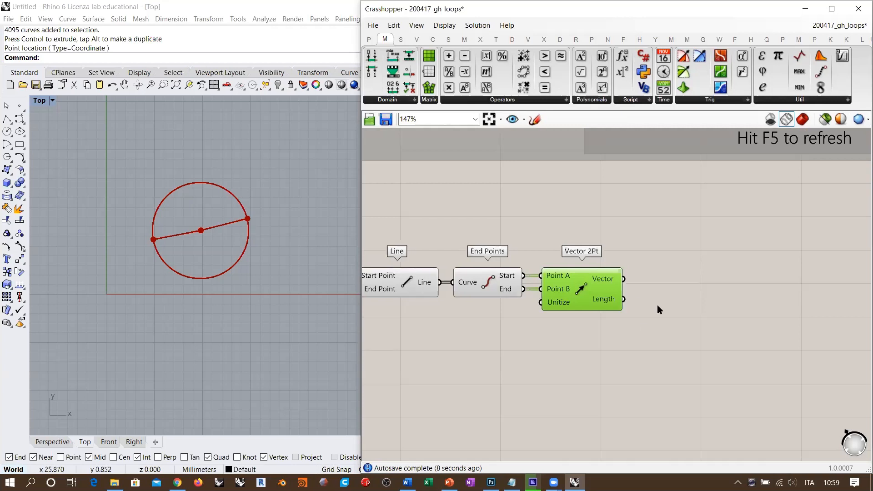
- Add a Line SDL component, with End Points' End output as Start and the Vector 2Pt Vector output as Direction
right_drag(638, 269, 669, 277)
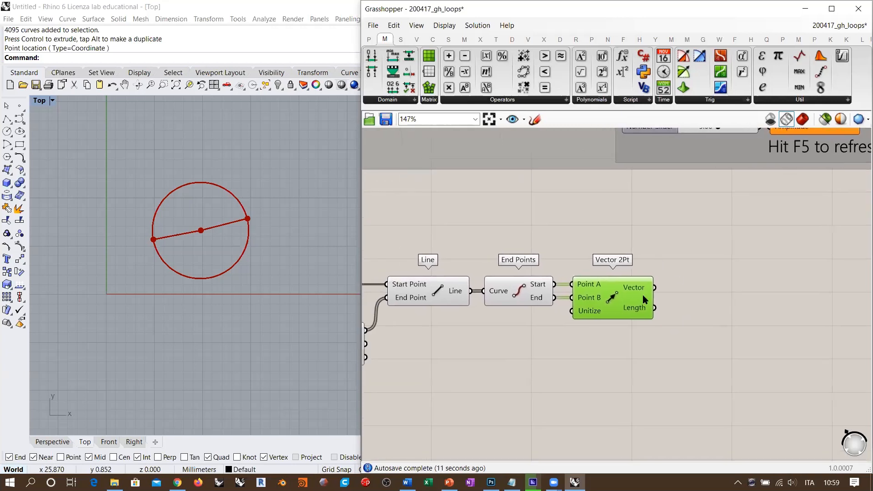
double_click(652, 338)
text(sdl)
click(625, 326)
drag(654, 348, 717, 349)
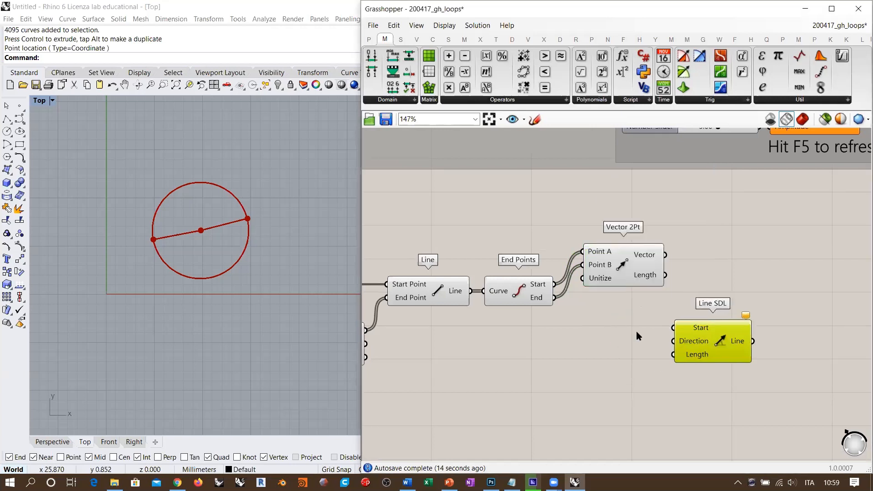
drag(554, 298, 673, 328)
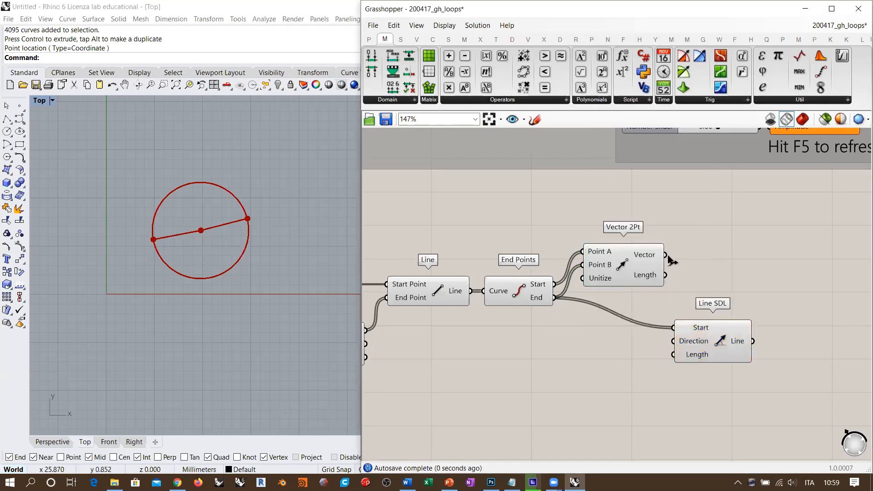
drag(665, 254, 673, 341)
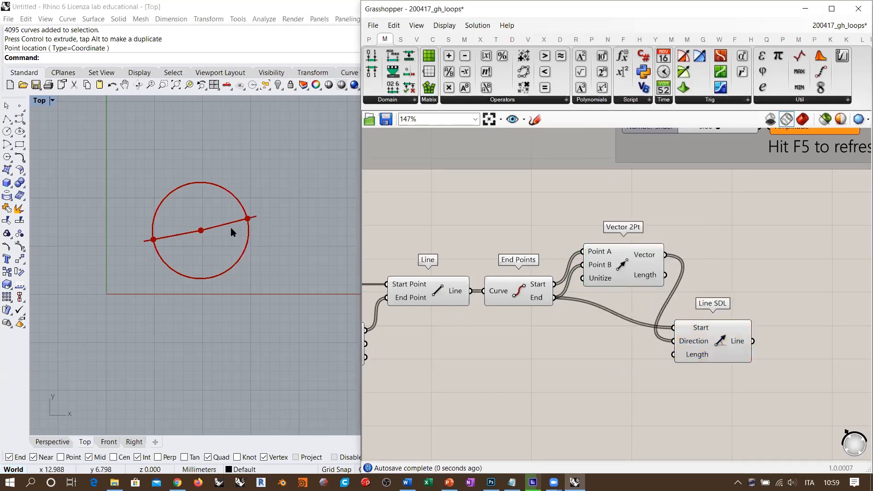
- Add a Subtraction component and connect the circle's radius slider to its A input
right_drag(605, 337, 705, 298)
scroll(705, 297, down, 1)
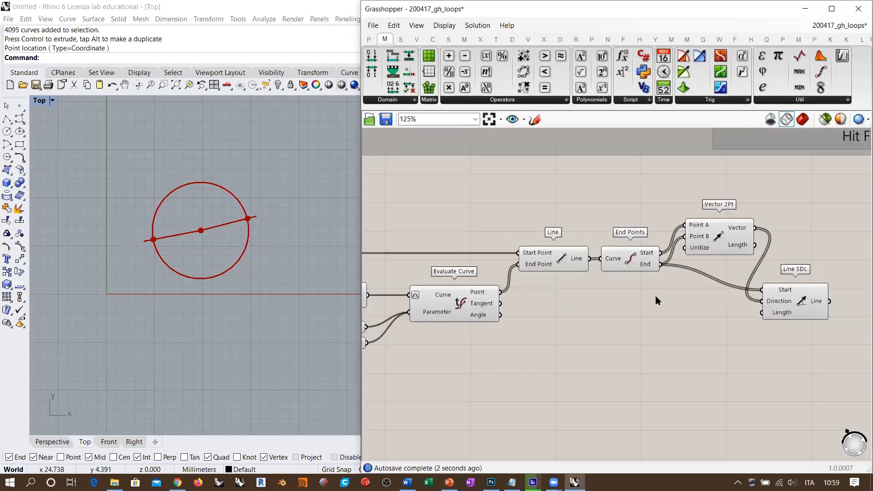
right_drag(557, 262, 721, 244)
right_drag(555, 286, 522, 279)
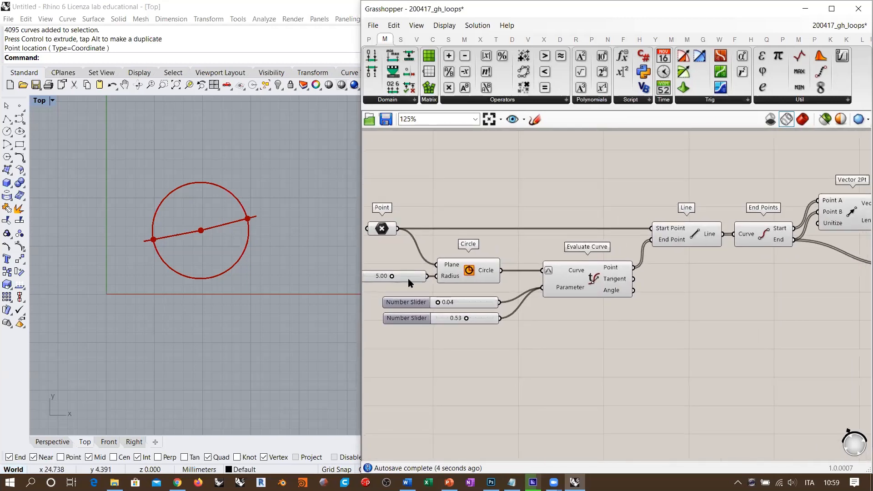
double_click(740, 325)
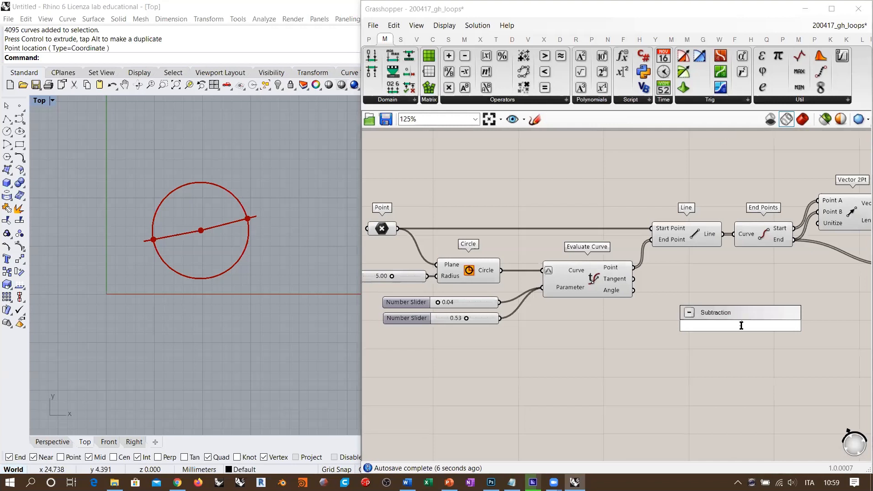
key(Return)
drag(427, 277, 784, 301)
- Add a Number Slider set to 0.25 and connect it to Subtraction's B input
double_click(749, 317)
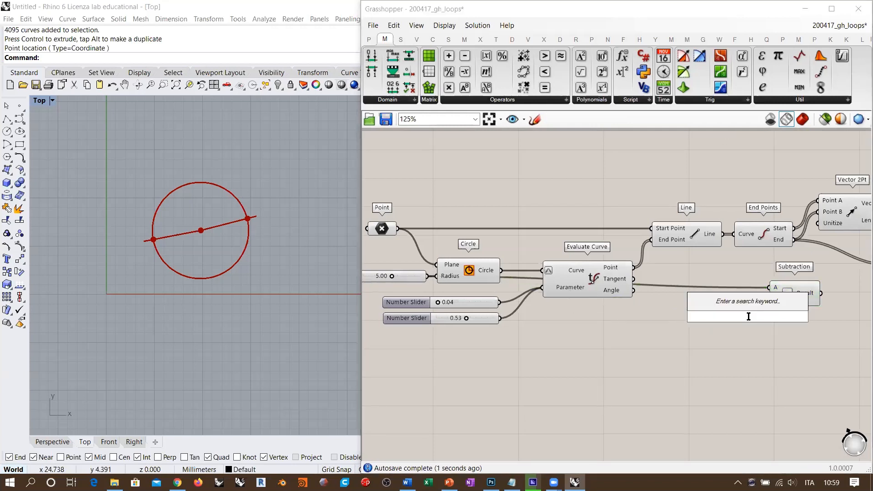
text(0.25)
key(Return)
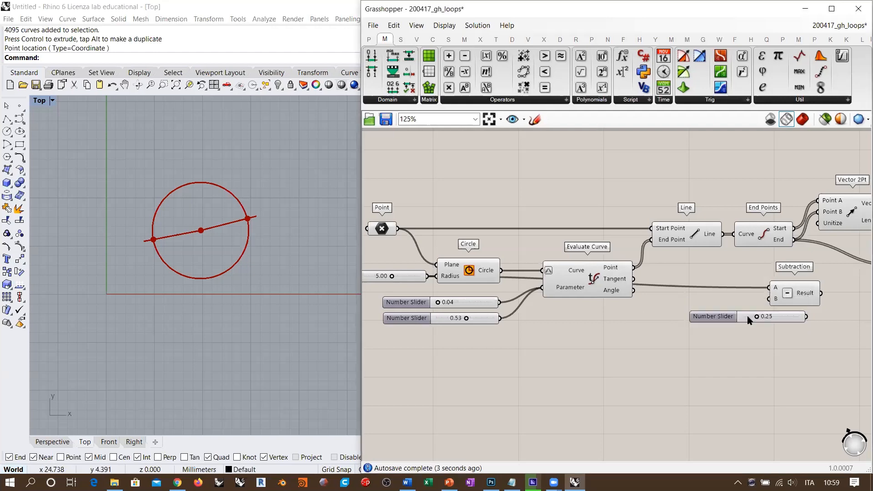
right_drag(778, 318, 635, 324)
scroll(634, 324, up, 3)
drag(635, 325, 567, 306)
drag(618, 297, 621, 293)
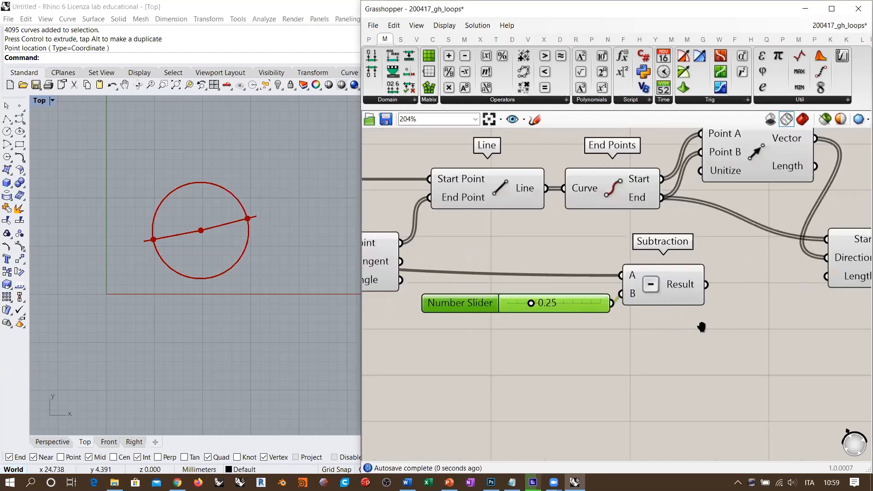
- Connect Subtraction's Result output to the Length input of Line SDL
right_drag(702, 323, 624, 333)
drag(629, 294, 749, 285)
click(712, 321)
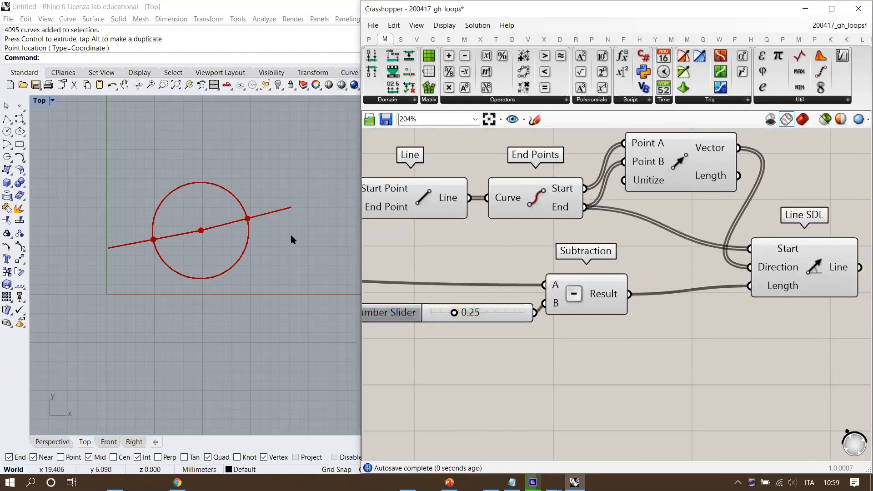
- Move Subtraction and its 0.25 slider closer to Line SDL, and lower Vector 2Pt to tidy the wiring
drag(558, 344, 484, 294)
drag(573, 292, 687, 299)
click(679, 319)
right_drag(738, 286, 659, 308)
drag(722, 287, 743, 287)
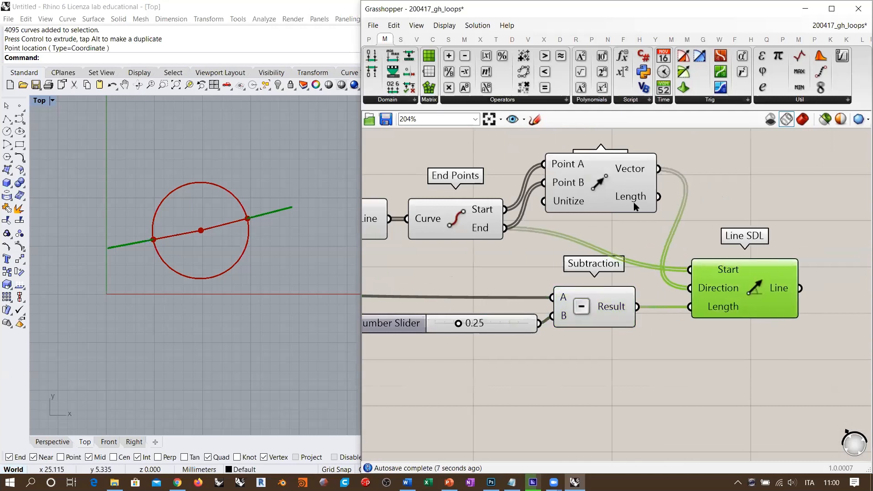
drag(641, 168, 617, 206)
click(677, 233)
click(608, 219)
click(651, 276)
- Add a Rotate component after Line SDL and connect Line SDL's Line output to its Geometry input
right_drag(633, 306, 393, 294)
double_click(667, 281)
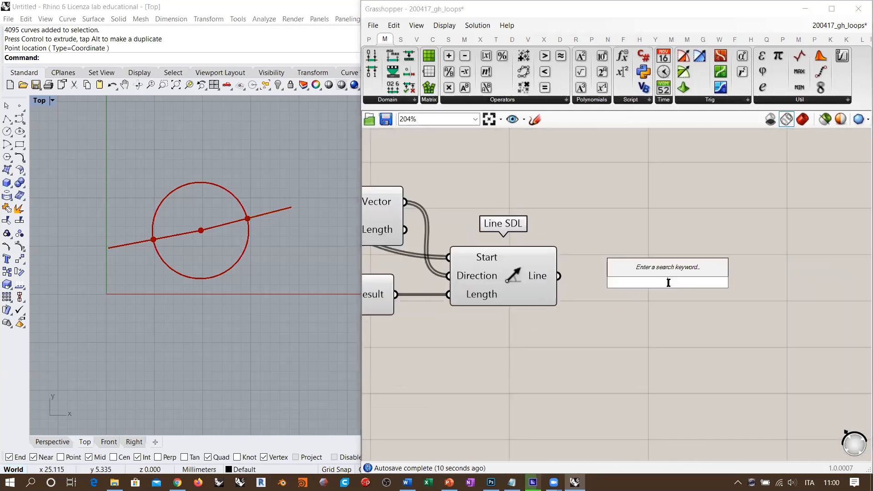
text(rota)
click(658, 272)
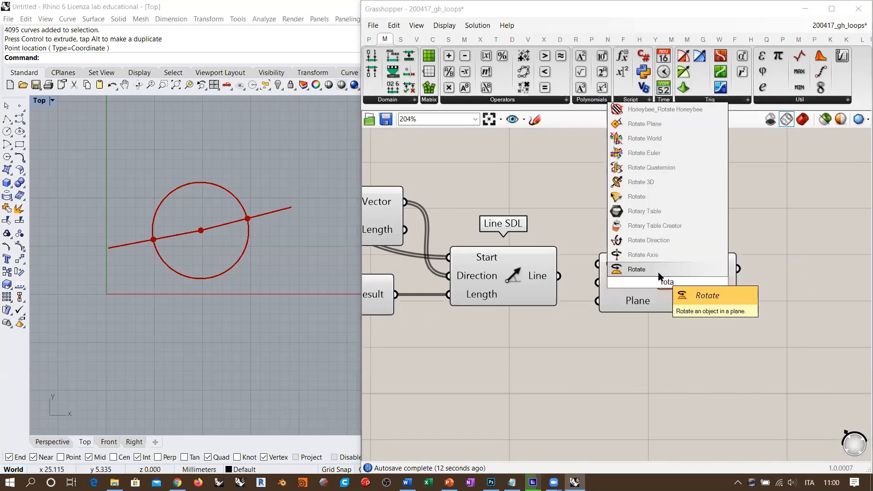
scroll(629, 292, down, 1)
right_drag(629, 293, 712, 282)
scroll(713, 287, down, 2)
drag(671, 275, 739, 283)
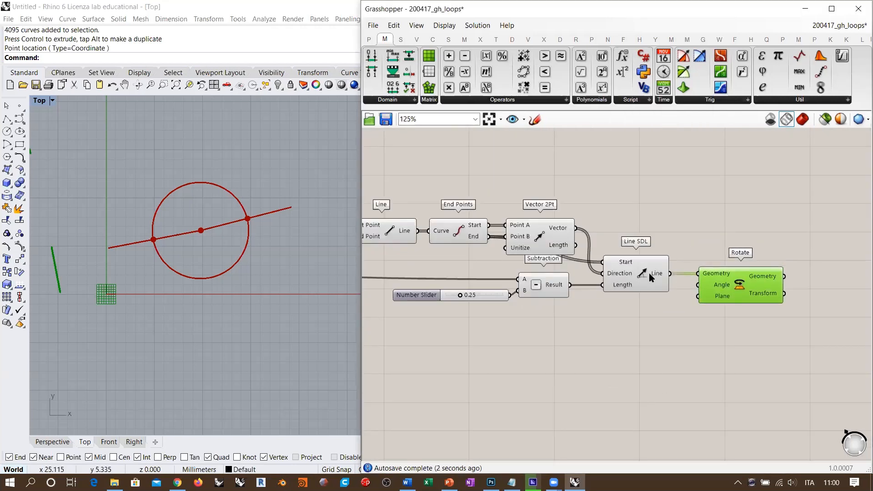
right_drag(710, 285, 735, 289)
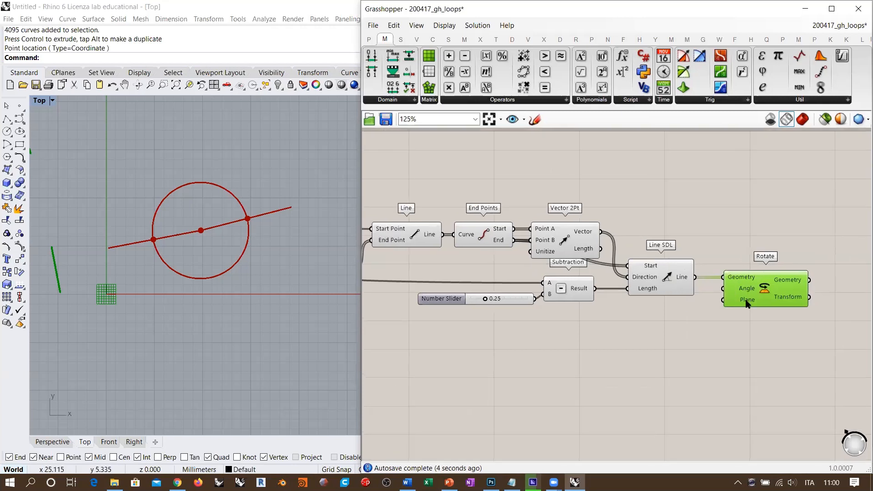
- Connect End Points' End output to Rotate's Plane input
drag(514, 240, 718, 306)
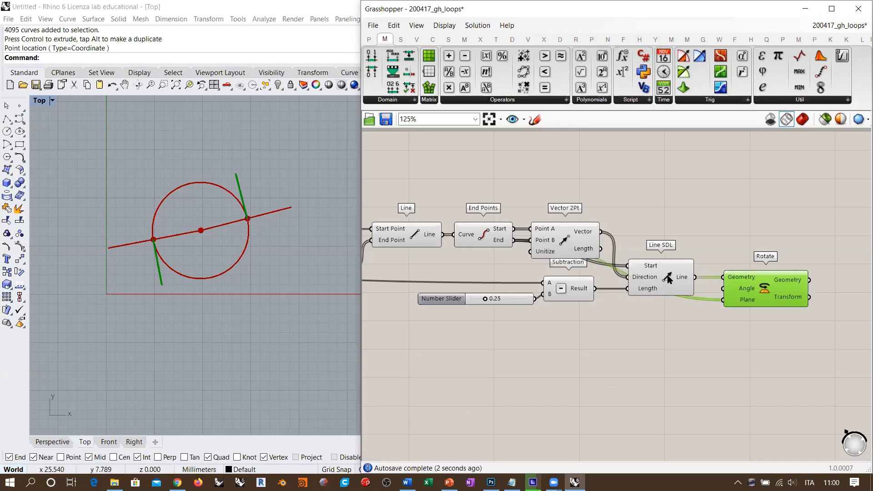
scroll(682, 273, up, 3)
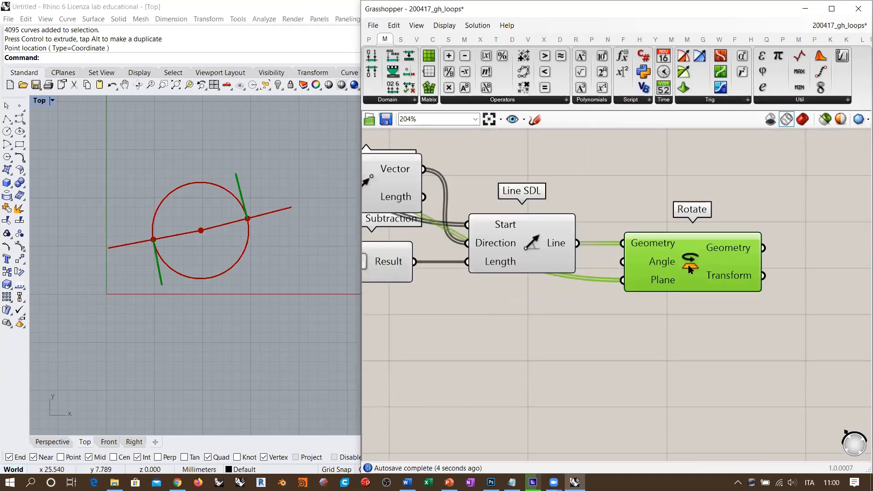
right_drag(699, 322, 743, 322)
click(744, 322)
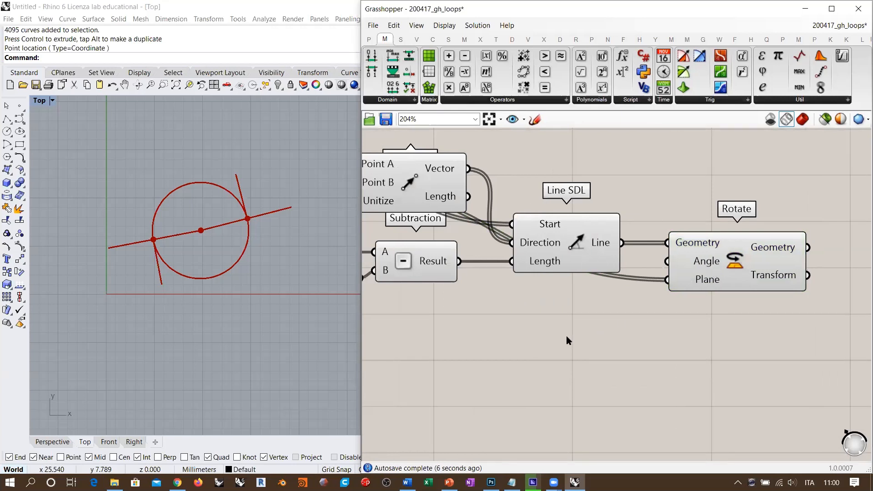
right_drag(628, 319, 702, 301)
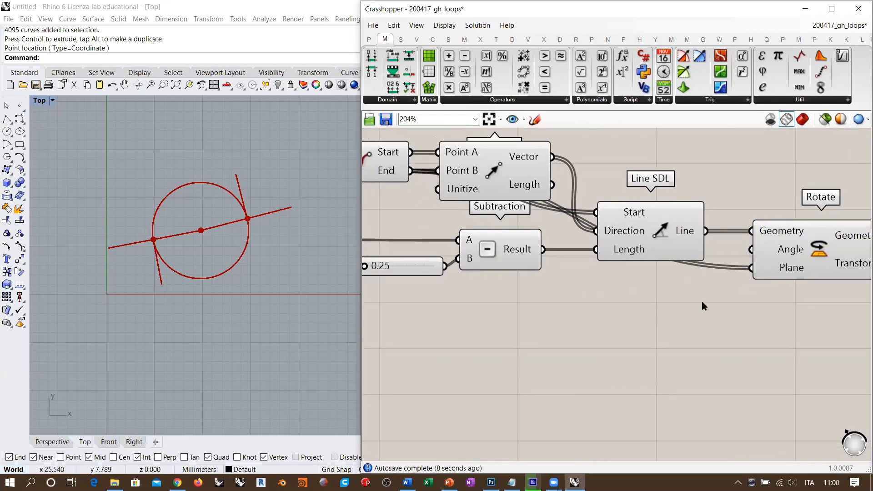
- Set Rotate's Angle input to accept degrees
scroll(702, 301, down, 1)
double_click(523, 325)
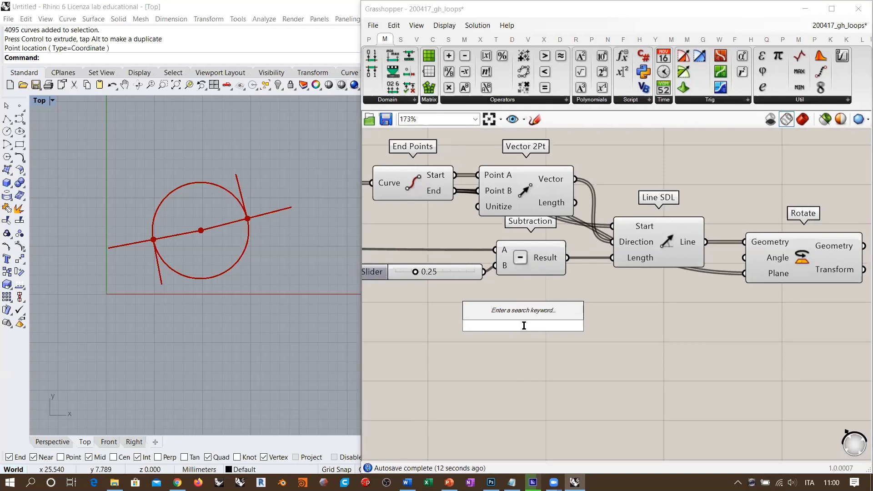
right_click(769, 258)
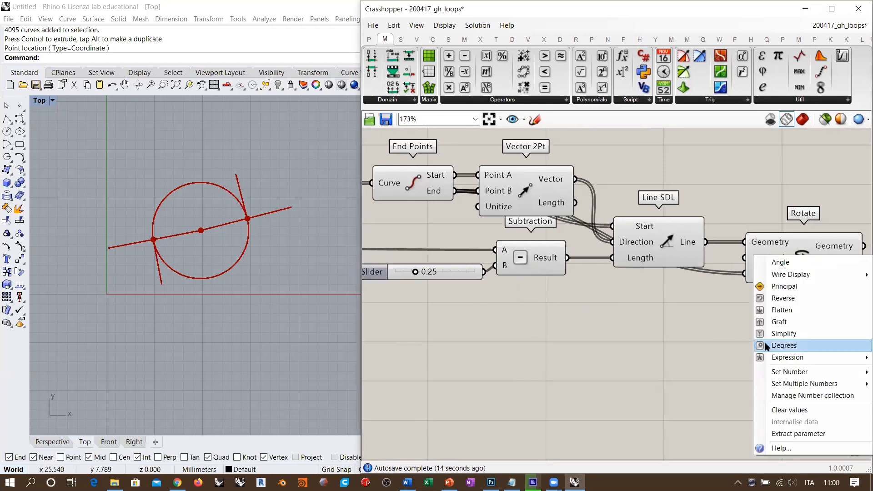
click(725, 345)
- Add a Number Slider ranging from 5 to 45 and place it below Subtraction
double_click(590, 331)
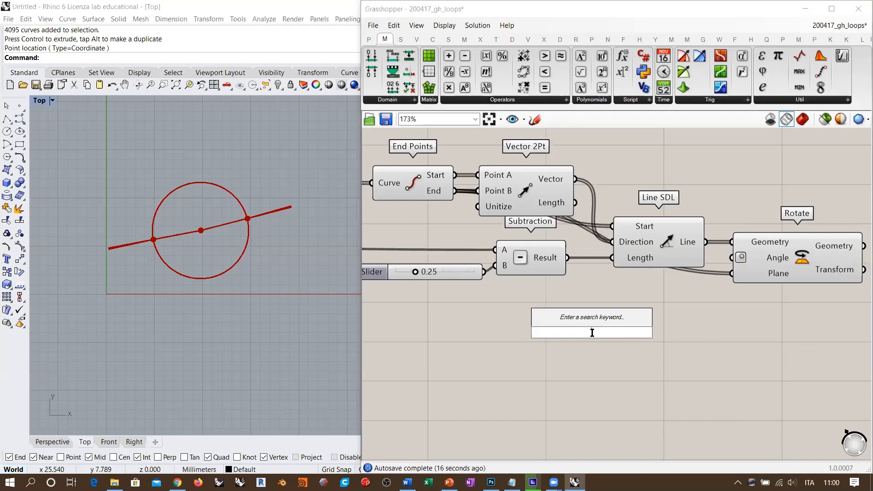
text(3)
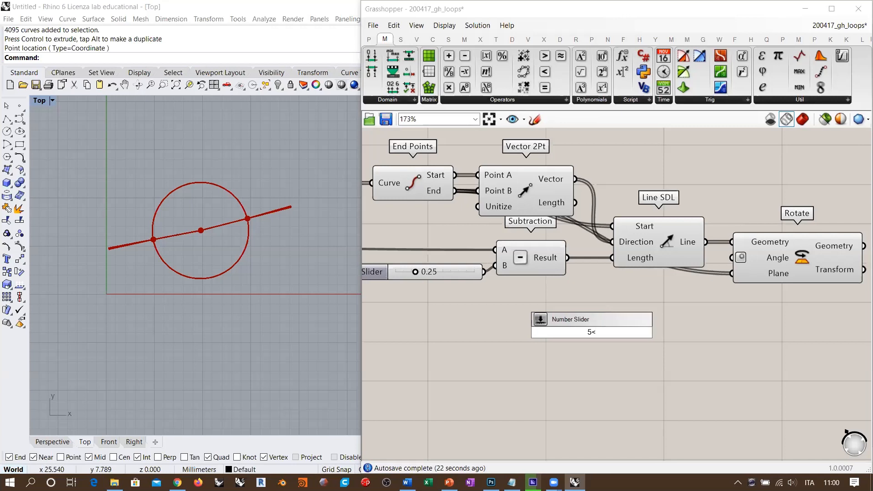
key(Return)
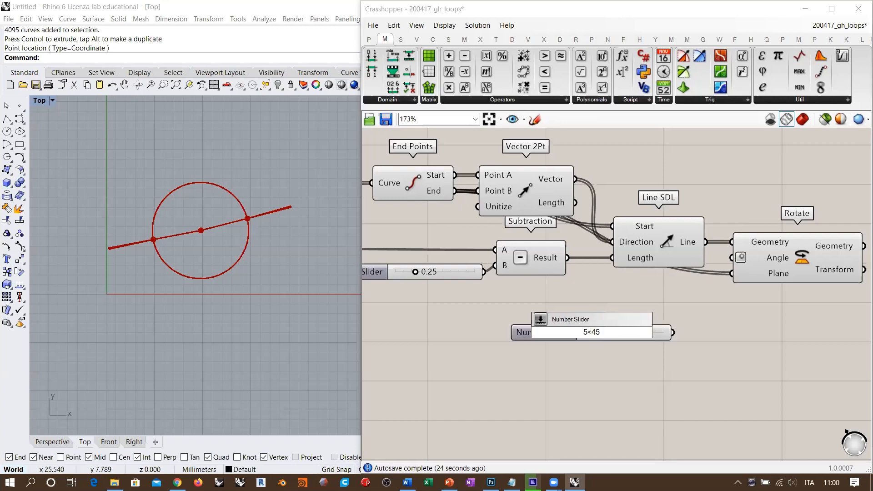
drag(627, 323, 617, 303)
right_drag(665, 327, 591, 334)
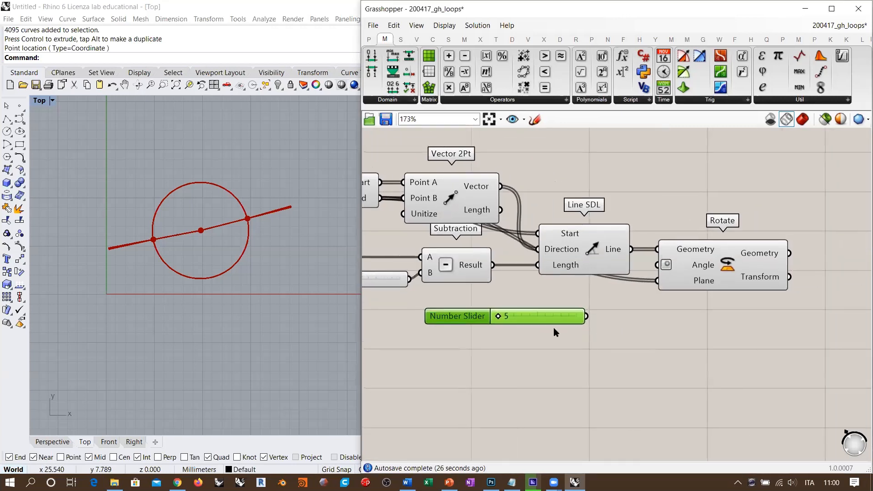
drag(582, 322, 557, 316)
- Add a Negative component and connect the 5 to 45 slider to both its Value input and Rotate's Angle input
double_click(577, 359)
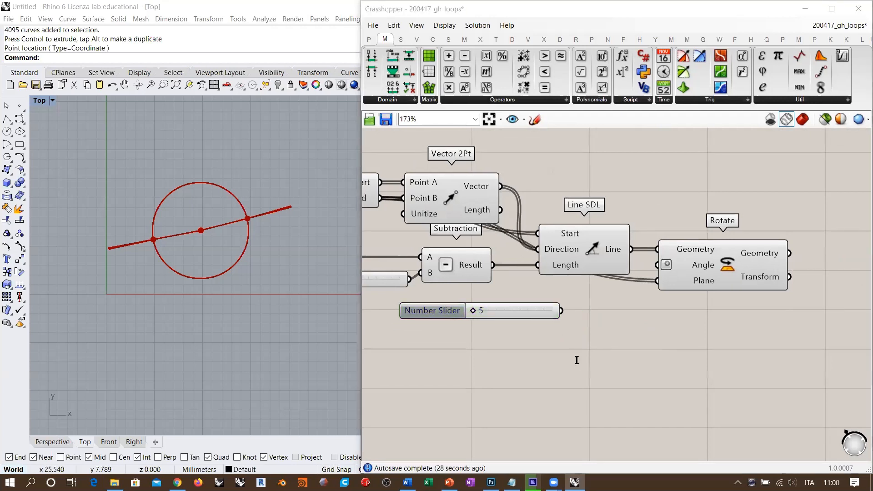
text(negative)
key(Return)
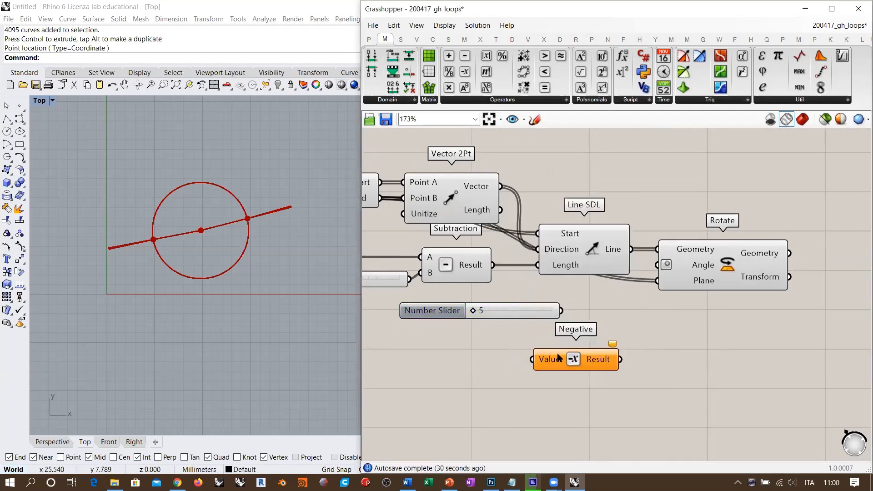
drag(562, 312, 657, 265)
click(577, 302)
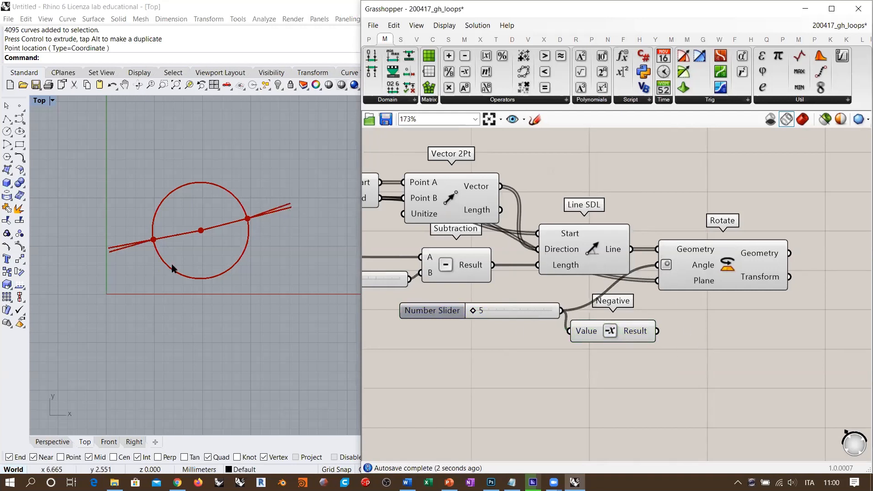
- Move Rotate farther from Line SDL and nudge Negative to tidy the layout
right_drag(663, 302, 630, 310)
drag(678, 273, 696, 273)
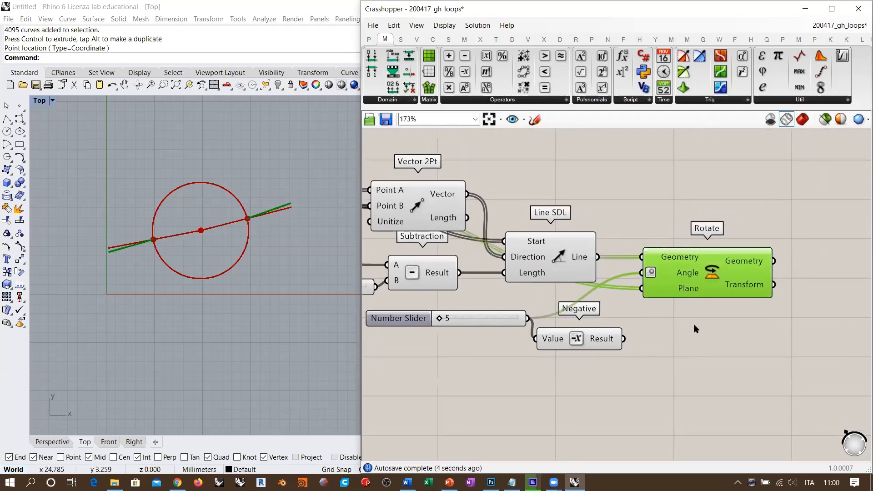
click(694, 325)
click(597, 342)
click(657, 310)
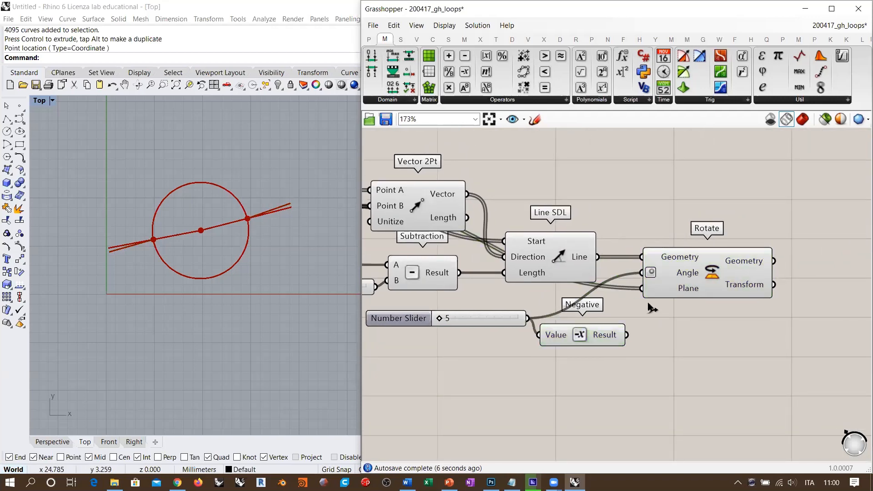
- Graft Rotate's Geometry input and shift the component slightly away from Line SDL
scroll(655, 307, up, 2)
right_click(681, 241)
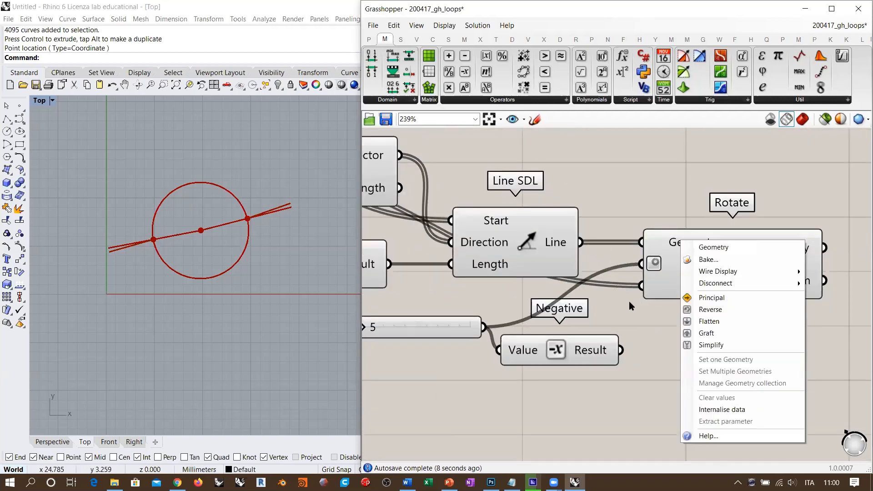
click(706, 333)
drag(722, 267, 732, 268)
click(633, 347)
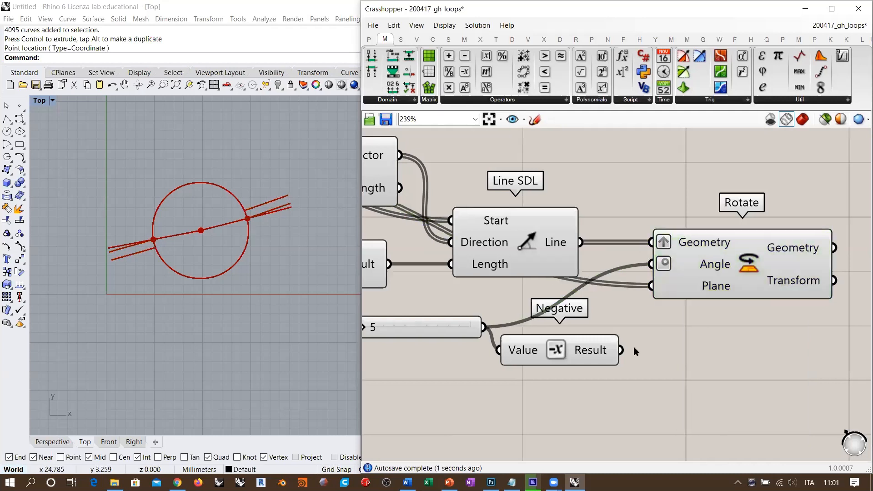
- Add Negative's Result as a second source of Rotate's Angle input and graft the Plane input
drag(621, 350, 651, 264)
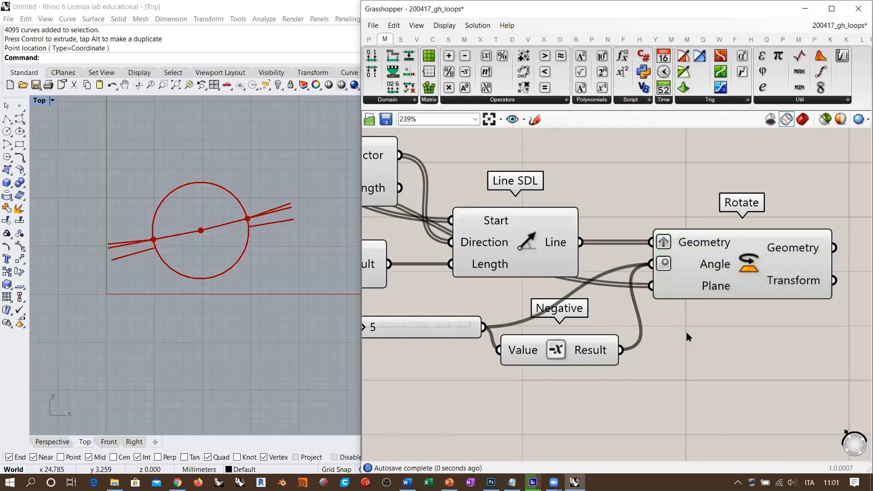
right_drag(670, 324, 692, 337)
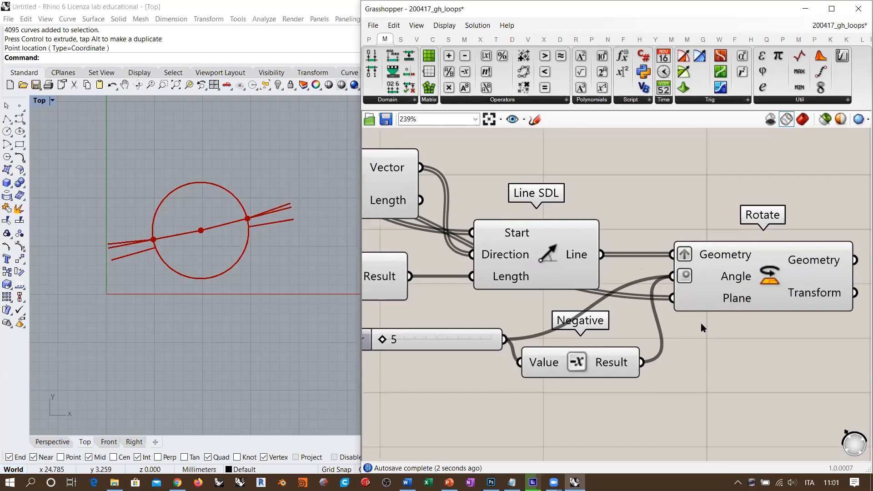
right_click(734, 301)
click(737, 364)
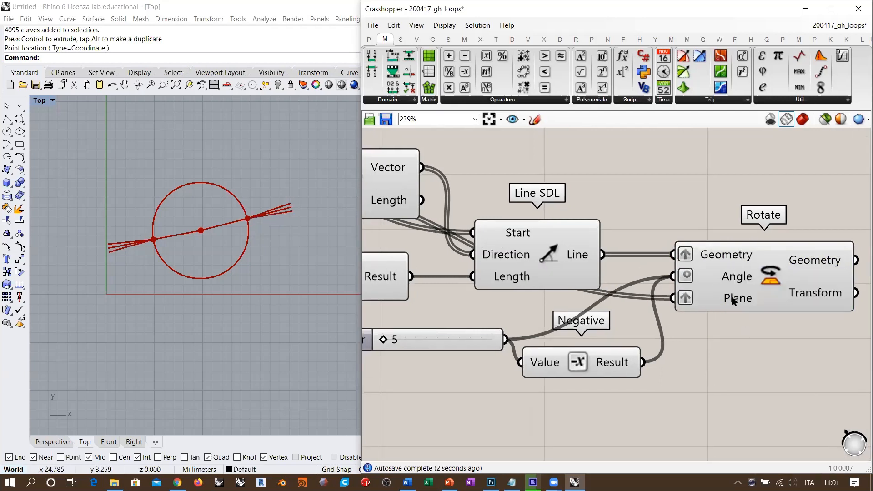
- Turn off the preview of Line SDL and set the rotation angle slider to 28
scroll(591, 297, down, 3)
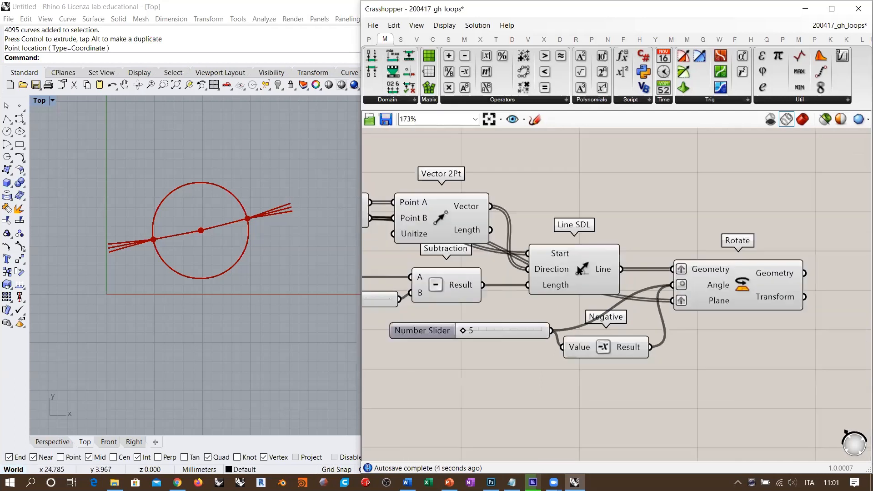
click(579, 270)
key(ctrl+q)
click(629, 201)
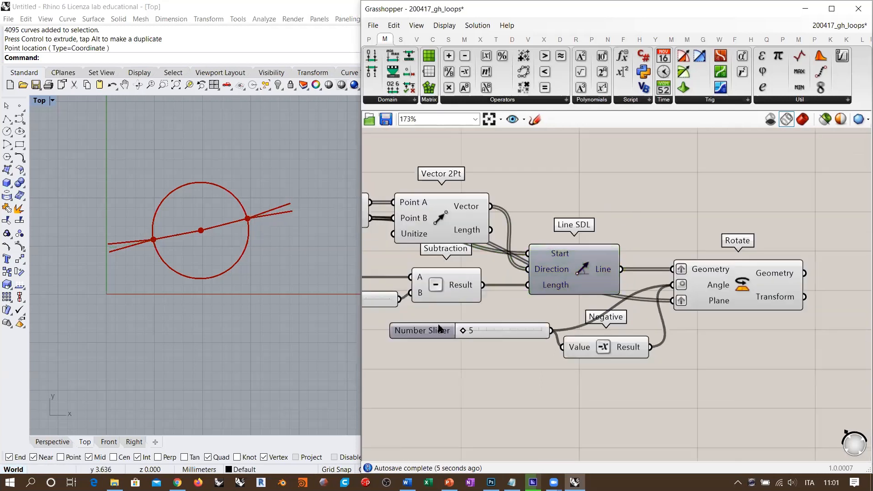
drag(463, 331, 506, 344)
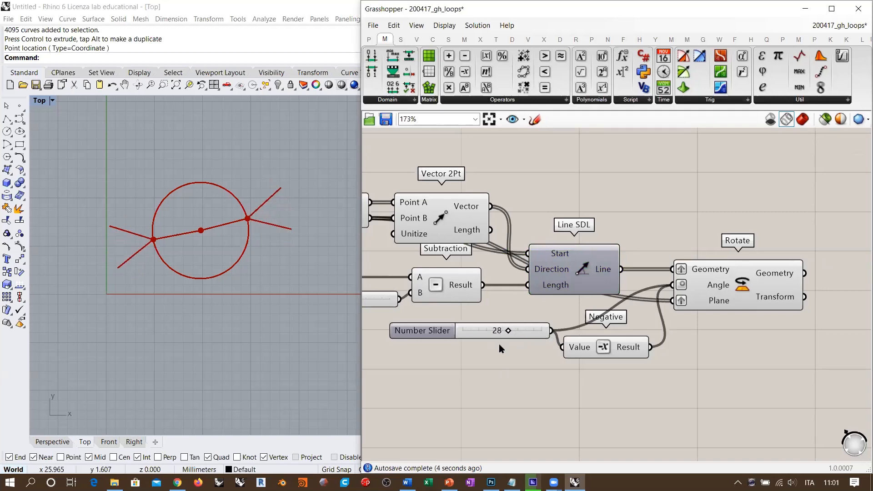
- Duplicate End Points, Vector 2Pt, Line SDL and Rotate together, placing the copies after the original Rotate
scroll(783, 301, down, 3)
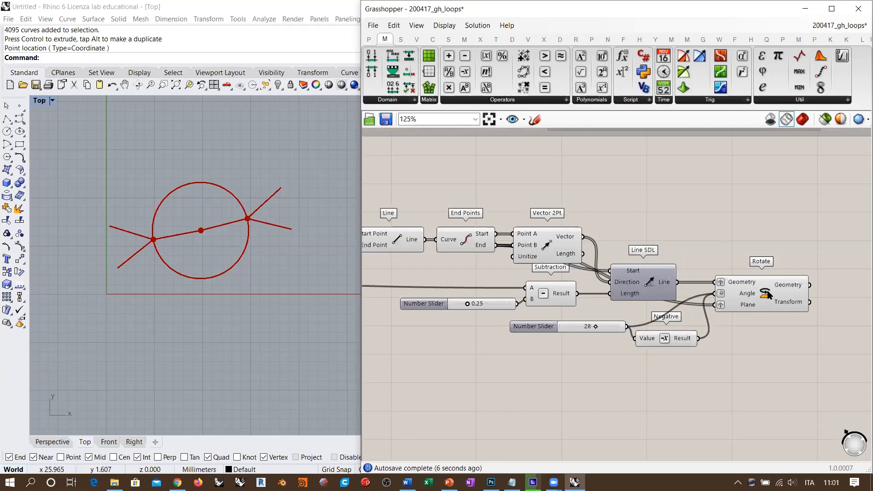
mouse_move(791, 287)
drag(794, 205, 646, 291)
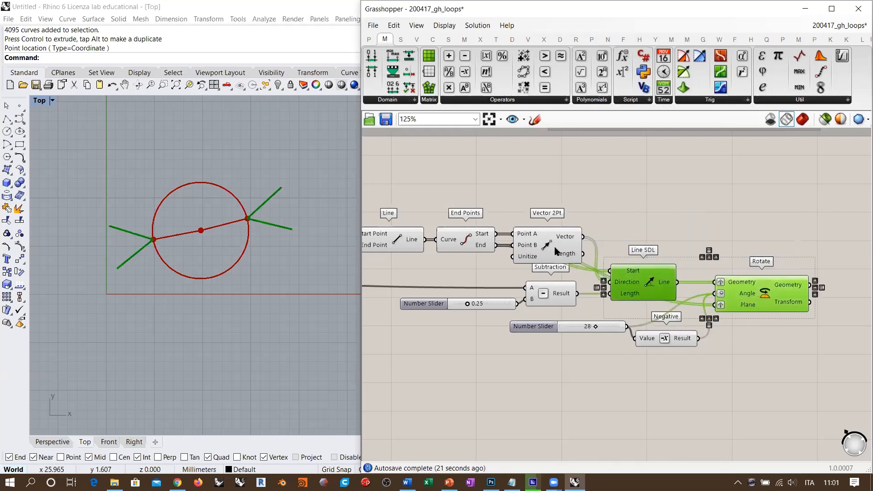
shift+click(554, 251)
shift+click(468, 238)
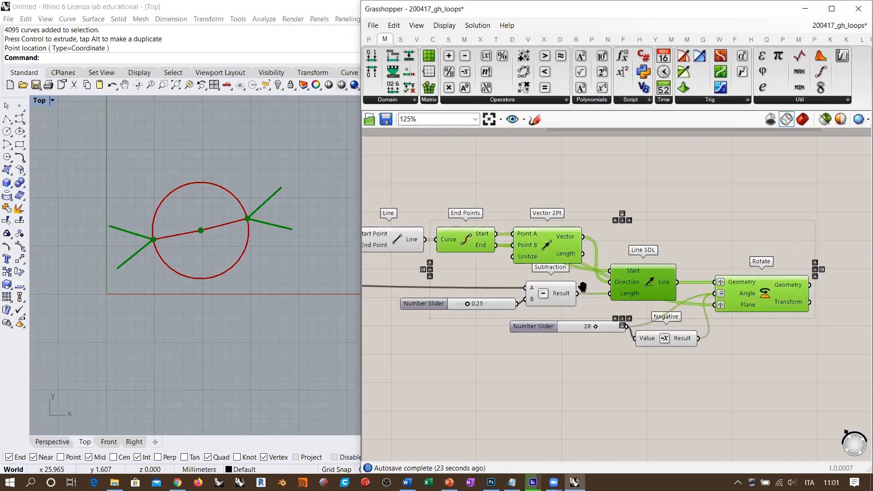
scroll(468, 239, down, 3)
alt+drag(482, 263, 733, 287)
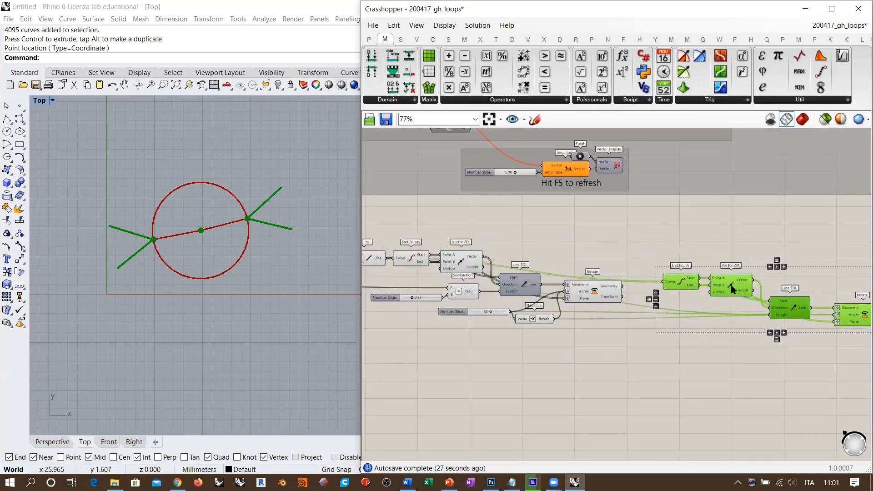
click(656, 292)
- Replace the copied End Points' Curve source with the first Rotate's Geometry output
scroll(656, 292, up, 5)
click(583, 282)
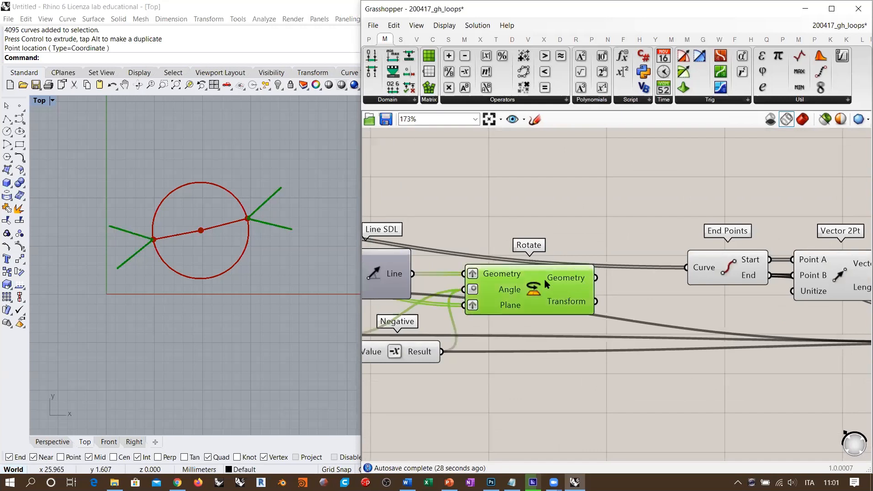
click(614, 276)
drag(595, 277, 687, 268)
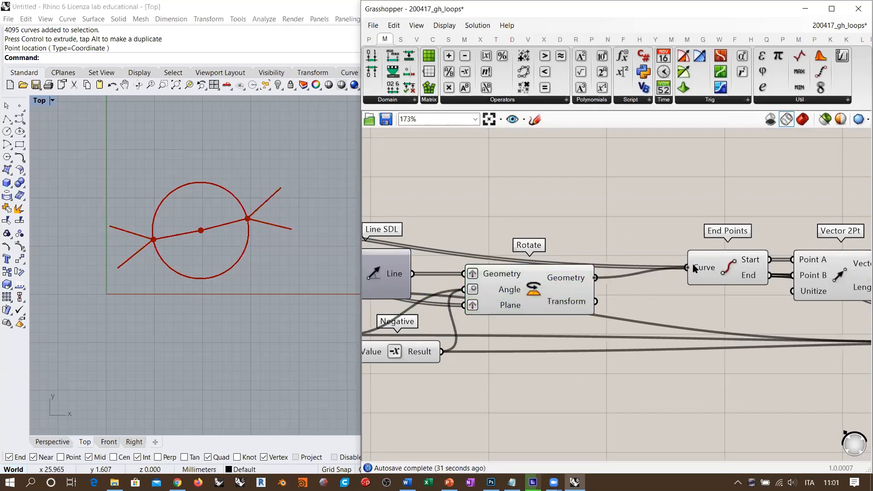
scroll(260, 230, down, 3)
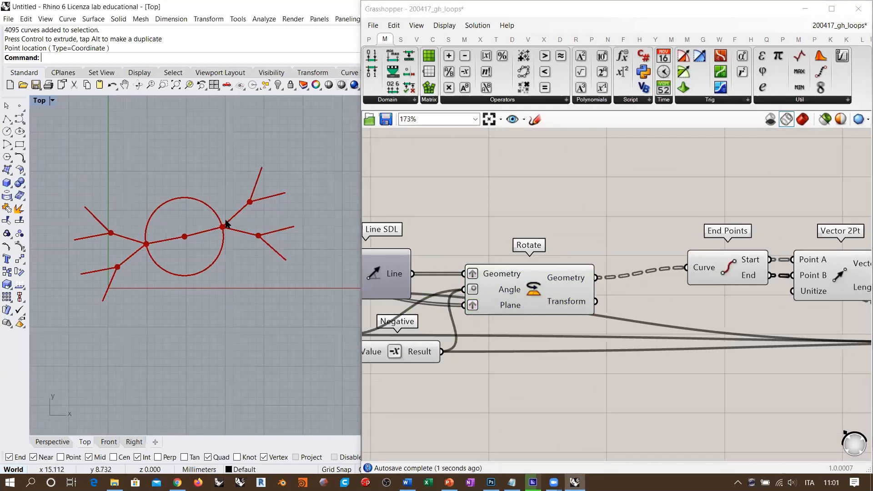
scroll(226, 224, down, 1)
scroll(404, 207, down, 4)
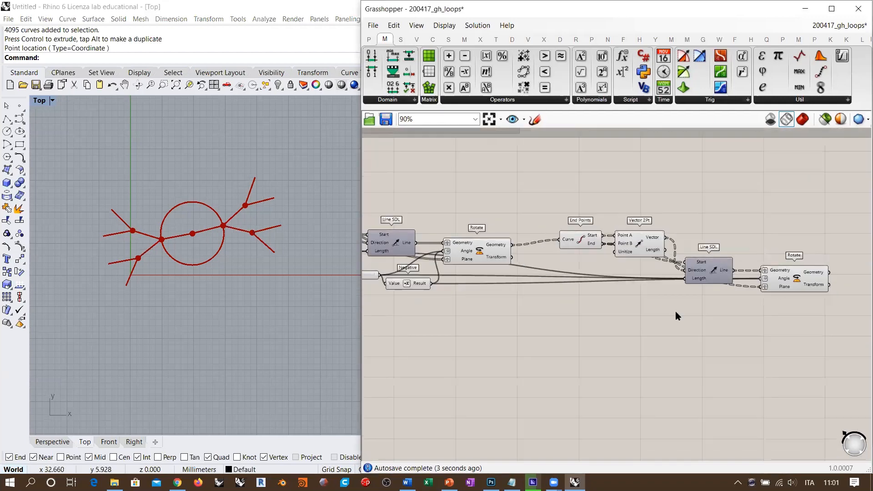
- Add a Loop Start component in the empty area below the circle and Evaluate Curve components
right_drag(199, 233, 209, 221)
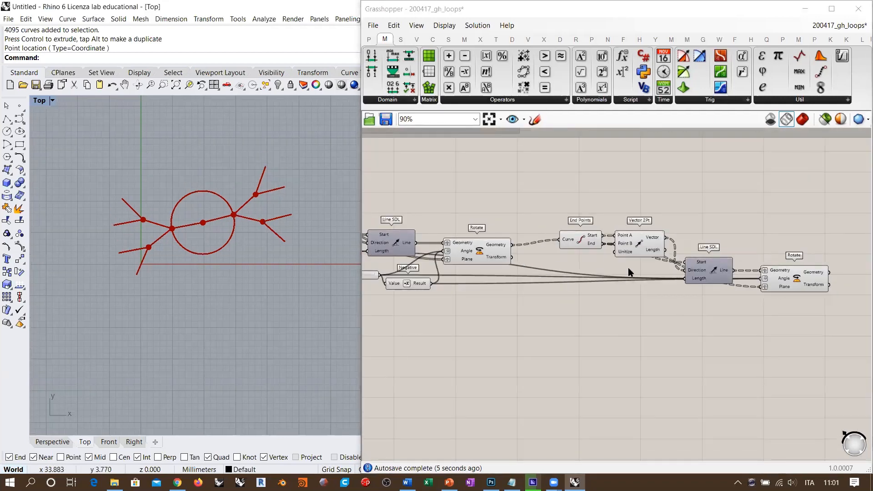
scroll(651, 259, down, 4)
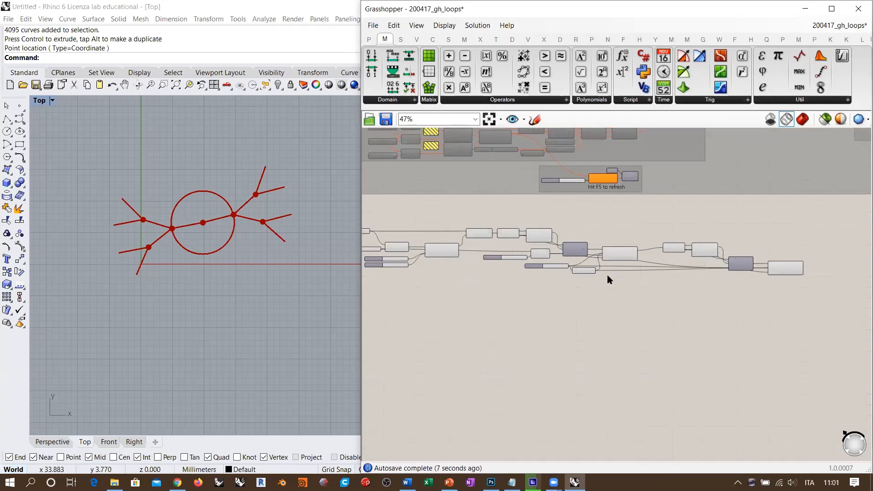
right_drag(608, 276, 689, 275)
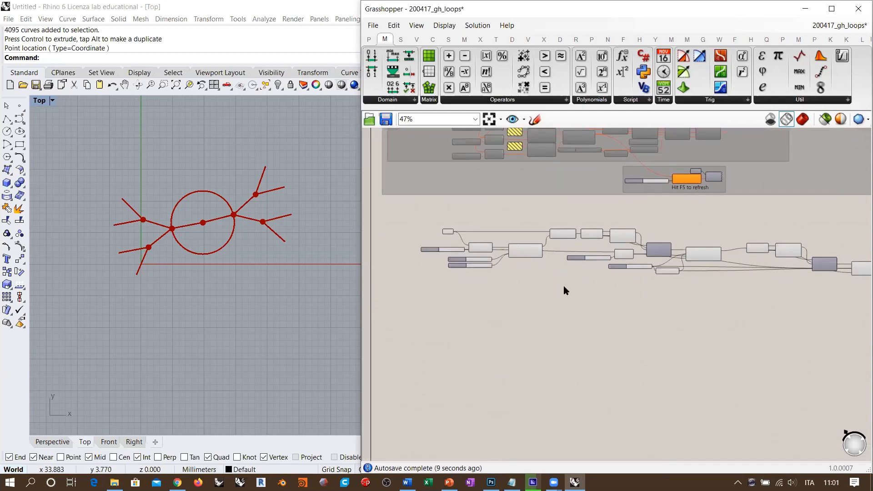
scroll(473, 298, up, 5)
double_click(578, 301)
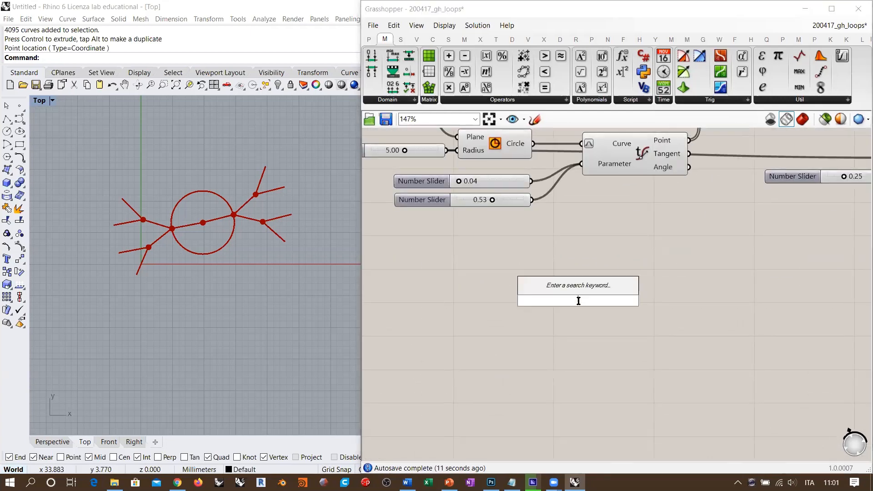
text(loop)
click(563, 258)
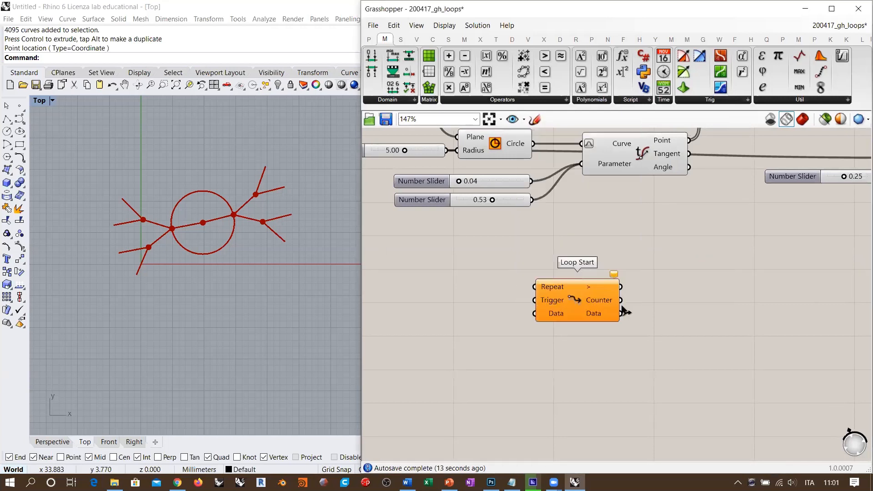
- Add a Loop End component beside Loop Start and connect Loop Start's > output to Loop End's < input
double_click(712, 312)
text(loop)
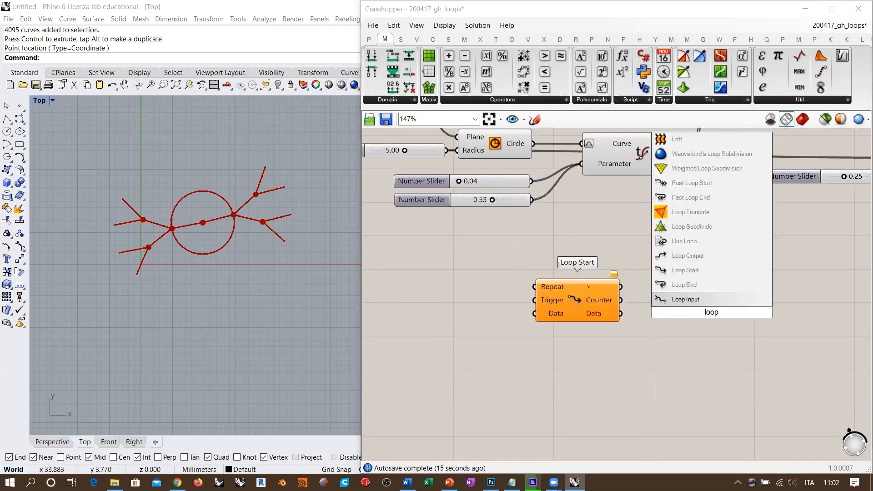
click(685, 284)
drag(620, 287, 750, 306)
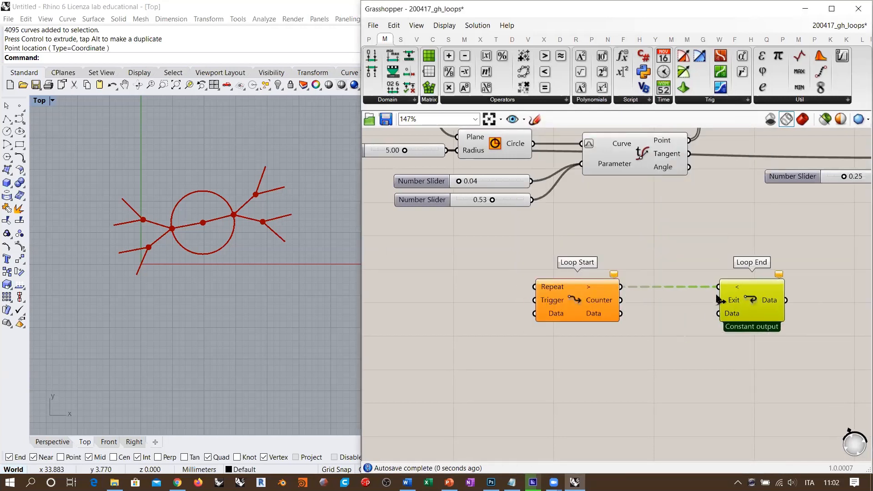
- Add a Boolean Toggle set to True and connect it to Loop End's Exit and Loop Start's Trigger inputs
double_click(460, 276)
text(toggle)
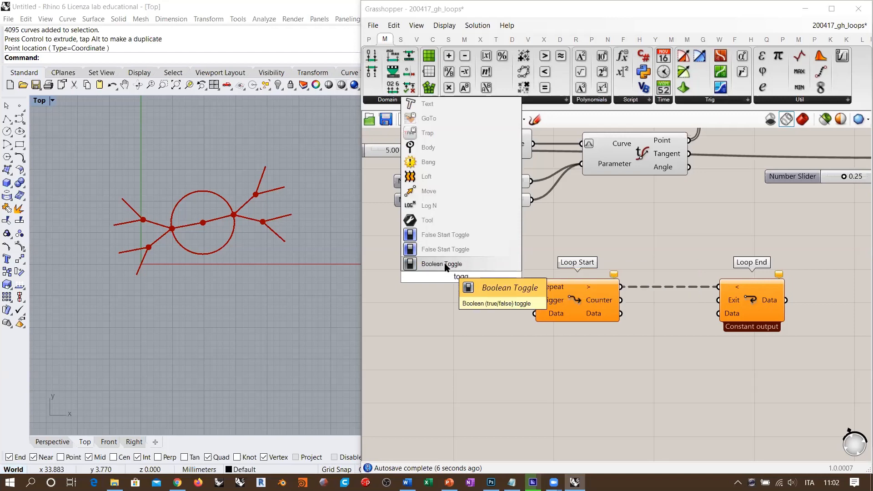
click(448, 264)
scroll(509, 278, up, 3)
double_click(511, 280)
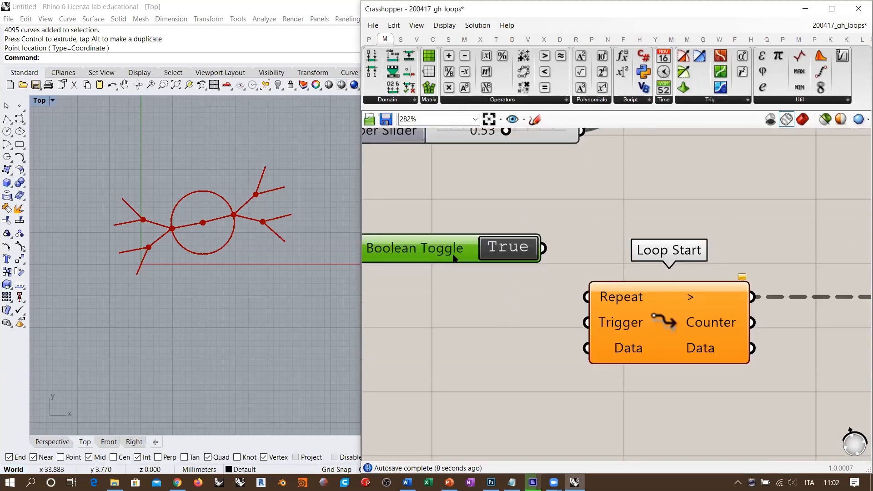
scroll(506, 249, down, 3)
drag(498, 250, 739, 298)
drag(499, 251, 524, 296)
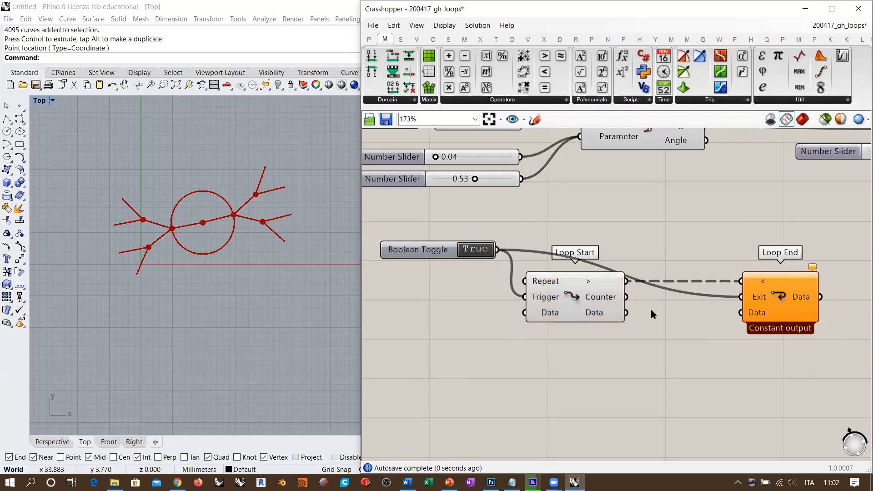
- Add a number slider, connect it to Loop Start's Repeat input and set it to 3
drag(464, 252, 466, 258)
right_drag(445, 287, 540, 280)
click(540, 278)
double_click(530, 280)
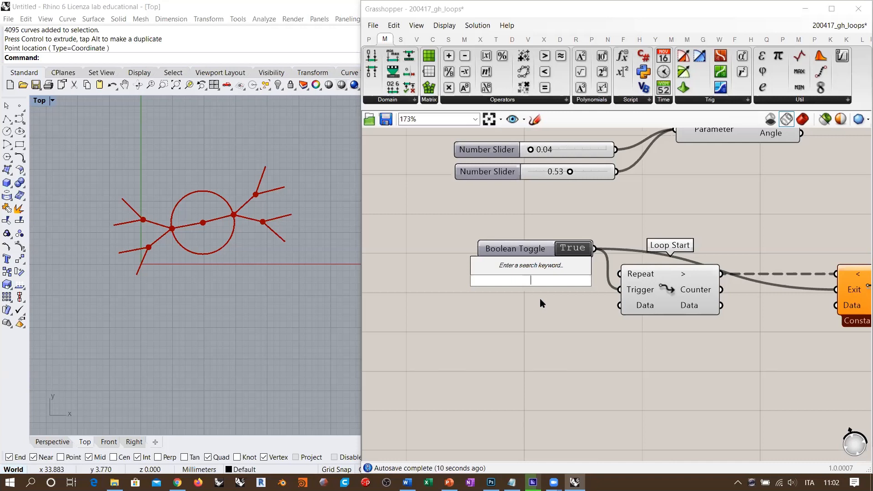
text(1)
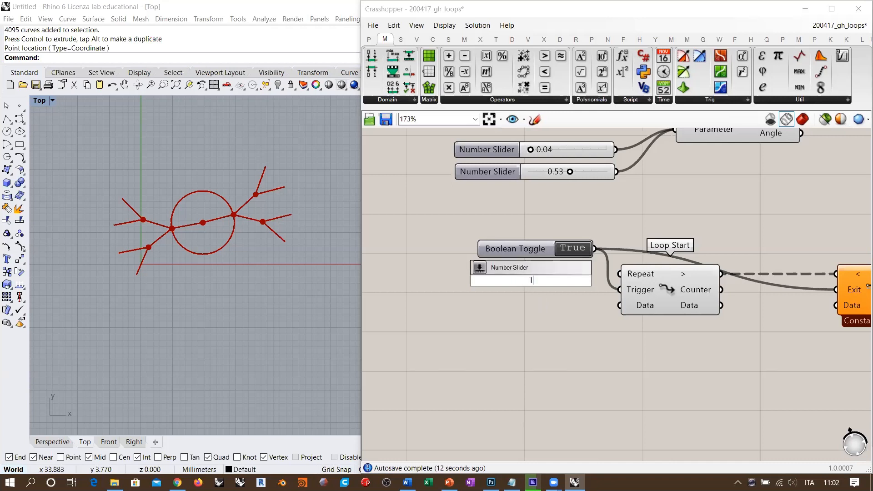
key(Return)
drag(620, 274, 579, 275)
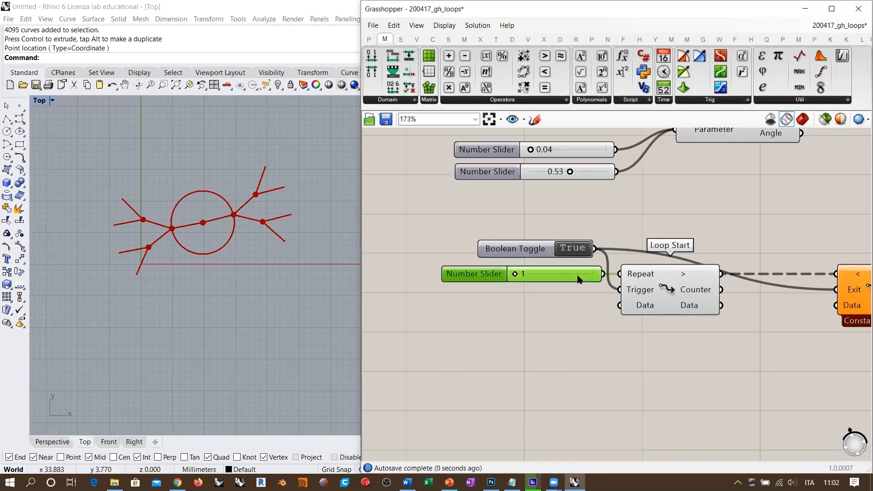
click(568, 303)
drag(516, 273, 532, 276)
- Trace the branching definition from the initial Line through both End Points components to examine what geometry feeds each generation
right_drag(573, 283, 480, 303)
scroll(479, 302, down, 5)
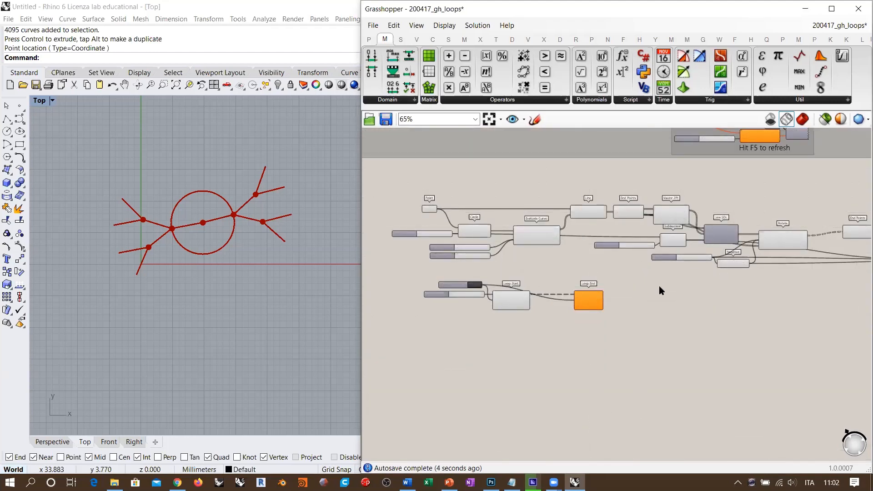
scroll(504, 297, up, 4)
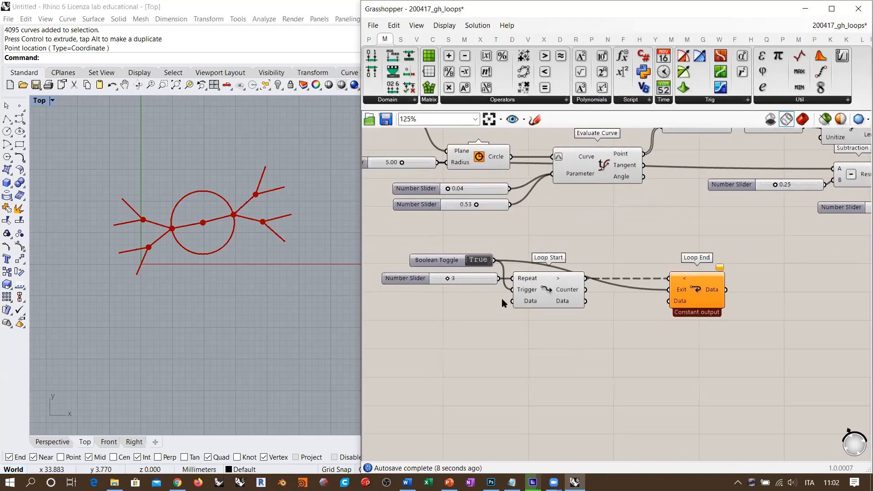
scroll(593, 263, down, 3)
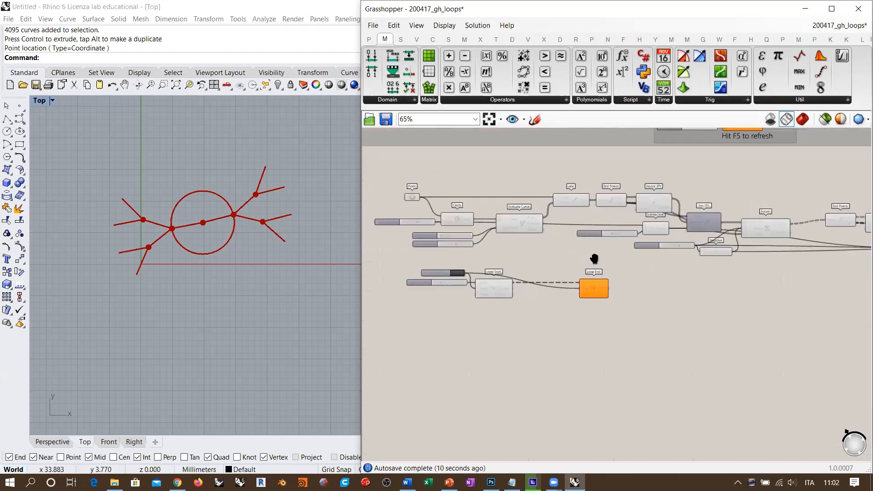
scroll(448, 268, up, 3)
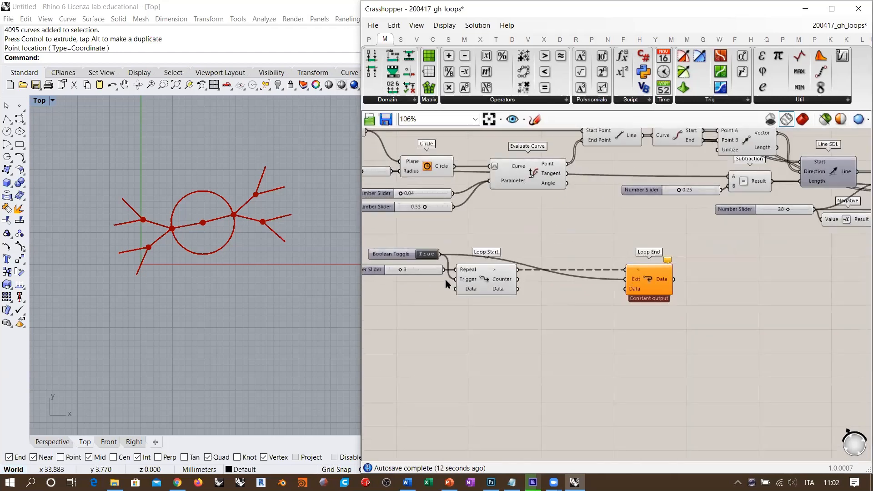
right_drag(474, 216, 538, 255)
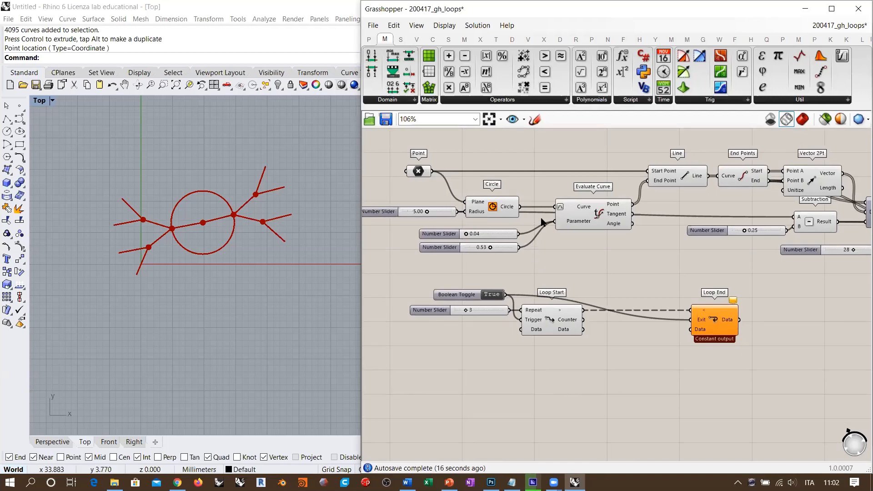
right_drag(648, 224, 417, 236)
right_drag(826, 223, 618, 218)
scroll(620, 218, down, 2)
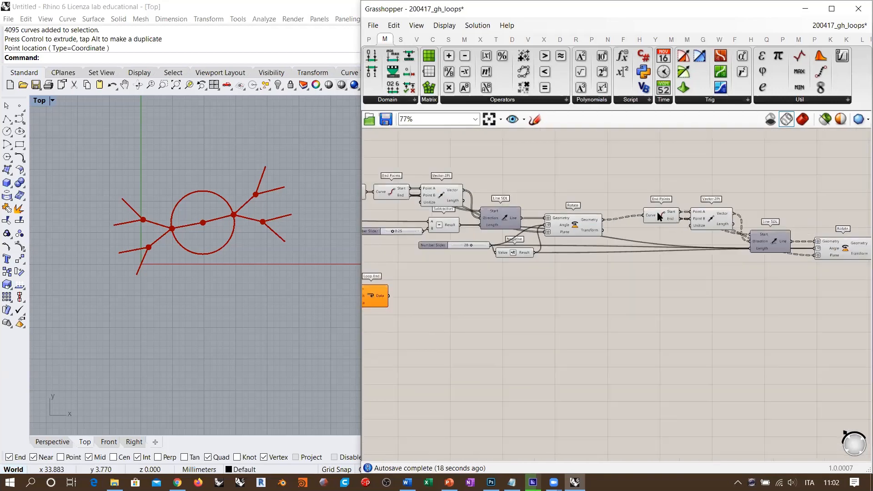
click(659, 217)
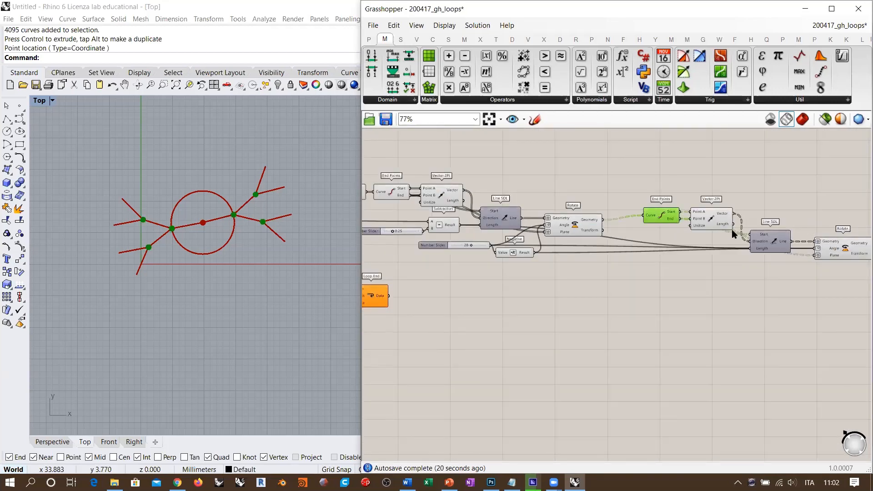
right_drag(418, 205, 583, 222)
scroll(541, 211, up, 4)
click(593, 207)
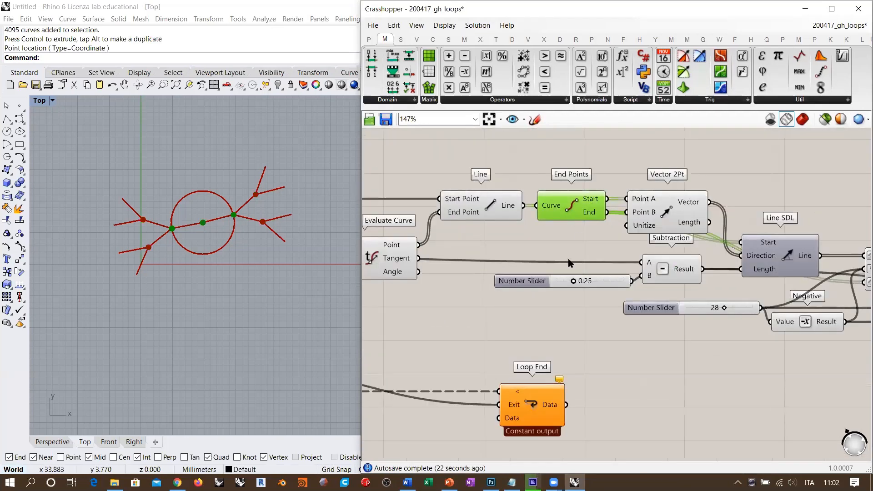
right_drag(458, 240, 691, 257)
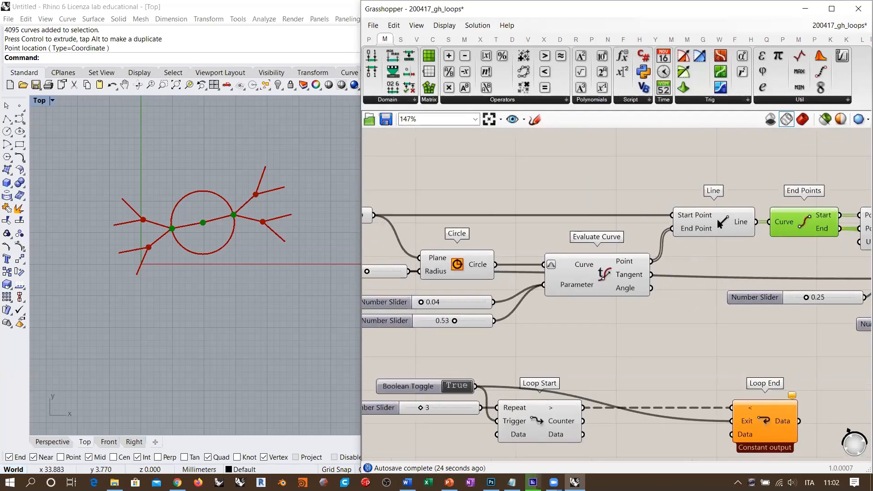
click(751, 229)
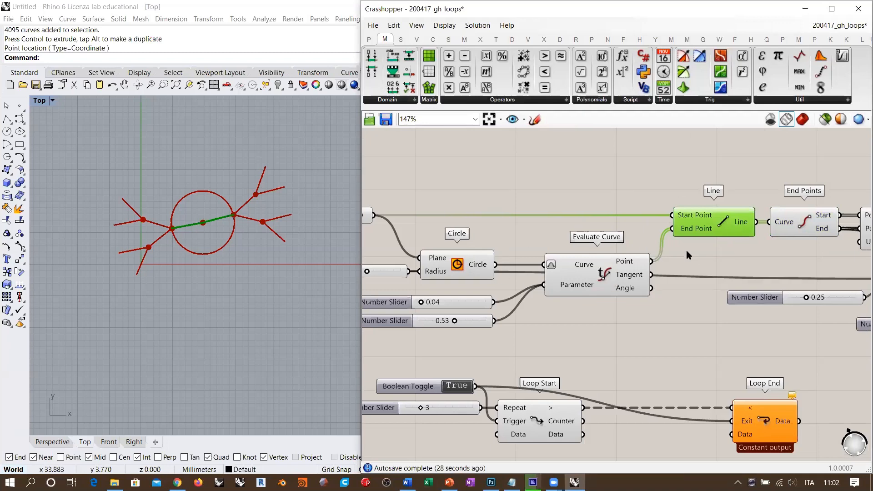
- Move the Point, Circle, Evaluate Curve and Line components with their sliders to just before Loop Start
scroll(643, 244, down, 4)
drag(671, 209, 453, 264)
scroll(574, 227, down, 3)
drag(625, 240, 526, 315)
- Connect the Line output to Loop Start's Data input
scroll(564, 321, up, 7)
click(585, 320)
right_drag(488, 291, 549, 301)
drag(540, 299, 598, 276)
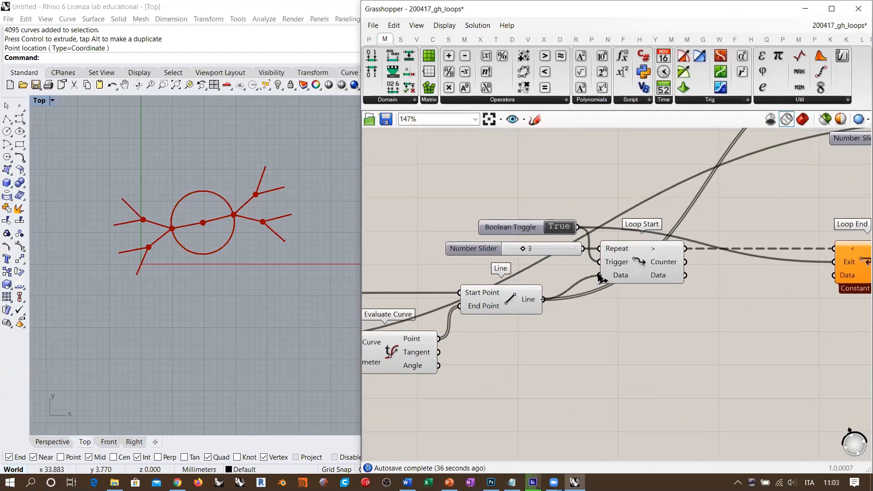
- Move all branching components below the loop connection and place Loop End beyond them, near the last Rotate
scroll(631, 250, down, 3)
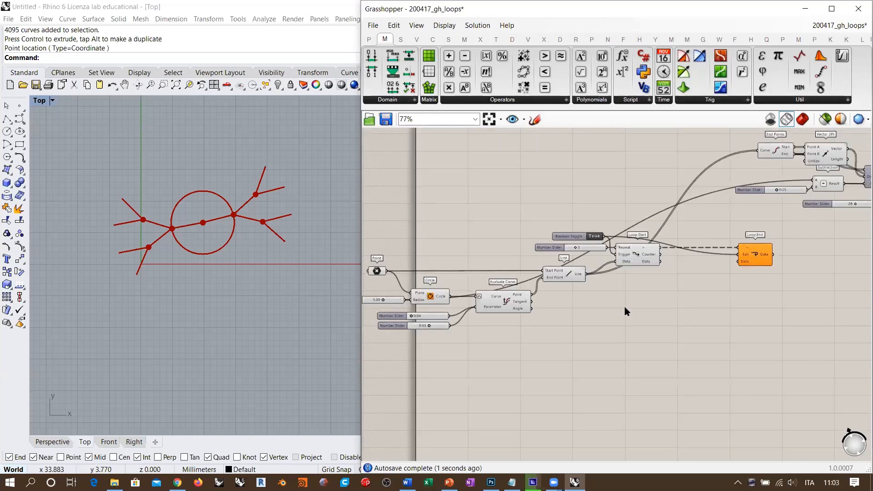
right_drag(572, 296, 594, 295)
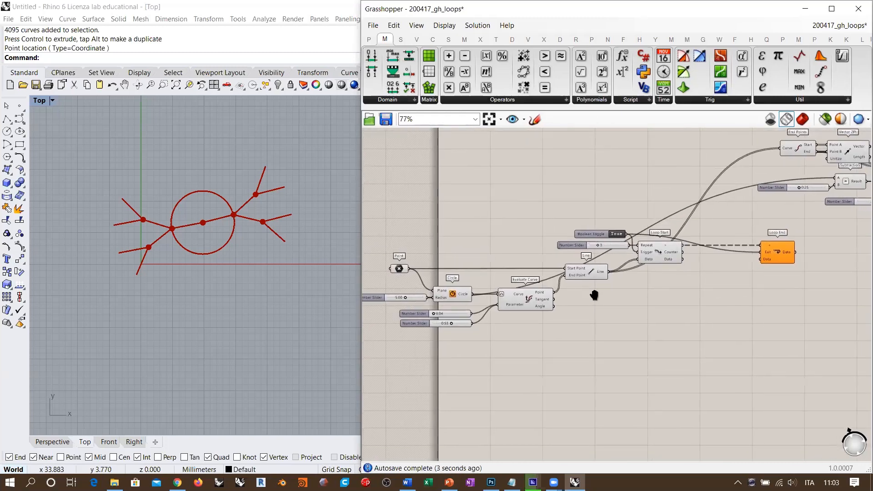
scroll(623, 200, down, 3)
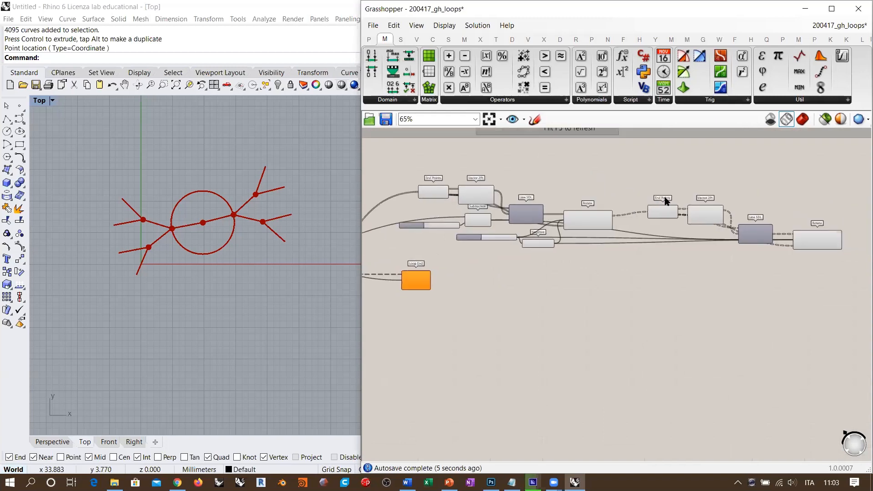
drag(782, 188, 470, 242)
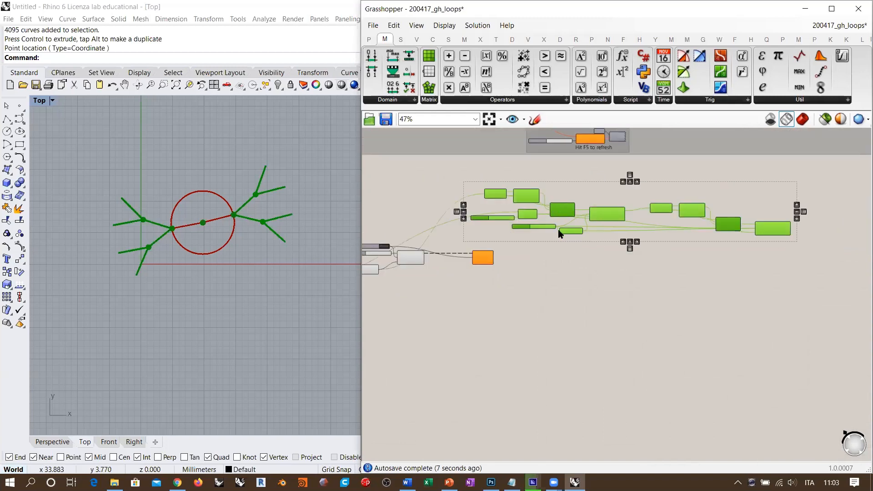
drag(561, 207, 503, 301)
click(492, 225)
scroll(487, 257, up, 2)
drag(481, 258, 729, 251)
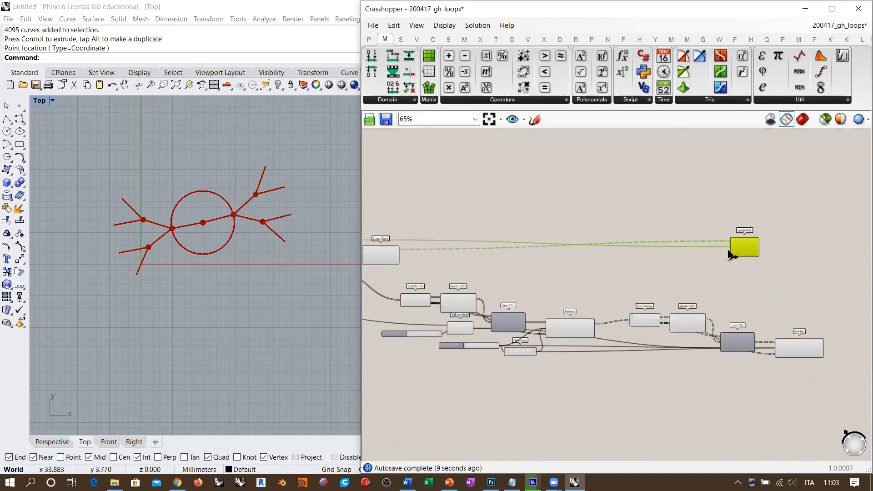
- Replace the first End Points' Curve source with Loop Start's Data output
right_drag(428, 290, 564, 255)
scroll(564, 255, up, 6)
right_drag(547, 227, 608, 286)
scroll(608, 285, down, 1)
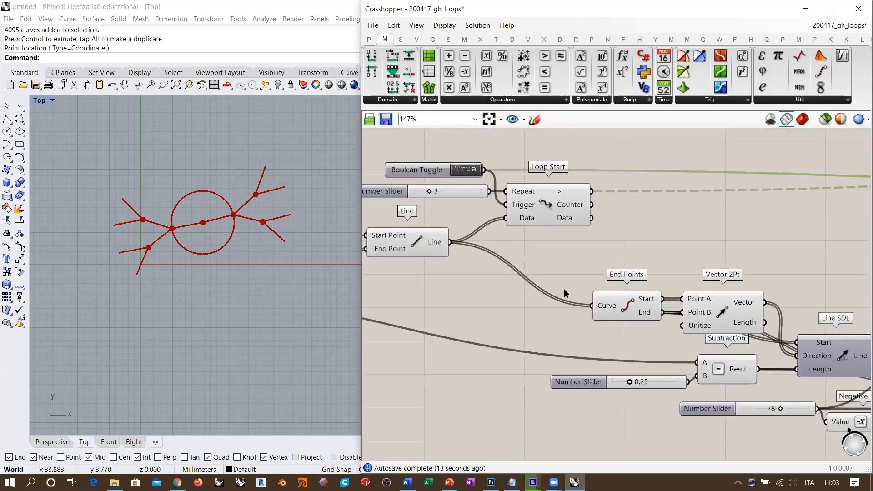
right_drag(597, 252, 586, 251)
drag(580, 217, 584, 306)
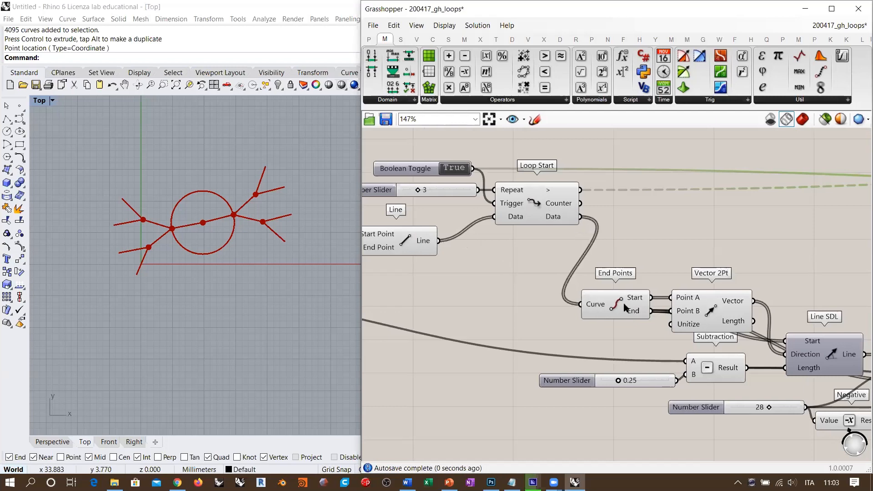
- Delete the duplicated second-generation End Points, Vector 2Pt, Line SDL and Rotate, and move the remaining branching components closer to the loop connection
right_drag(625, 306, 472, 302)
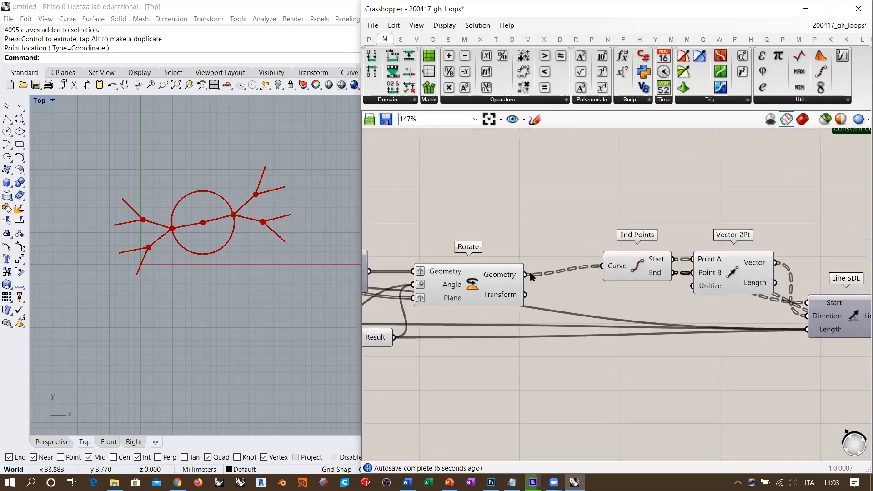
drag(528, 275, 604, 266)
scroll(624, 306, down, 3)
drag(788, 260, 564, 351)
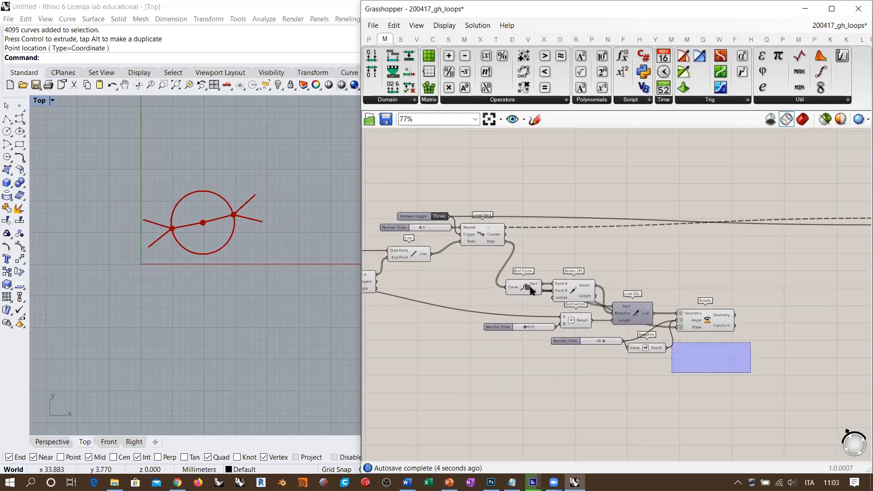
drag(581, 298, 595, 270)
click(738, 318)
- Move Loop End closer to the Rotate component and connect Rotate's Geometry output to Loop End's Data input
right_drag(739, 318, 656, 325)
scroll(655, 306, up, 5)
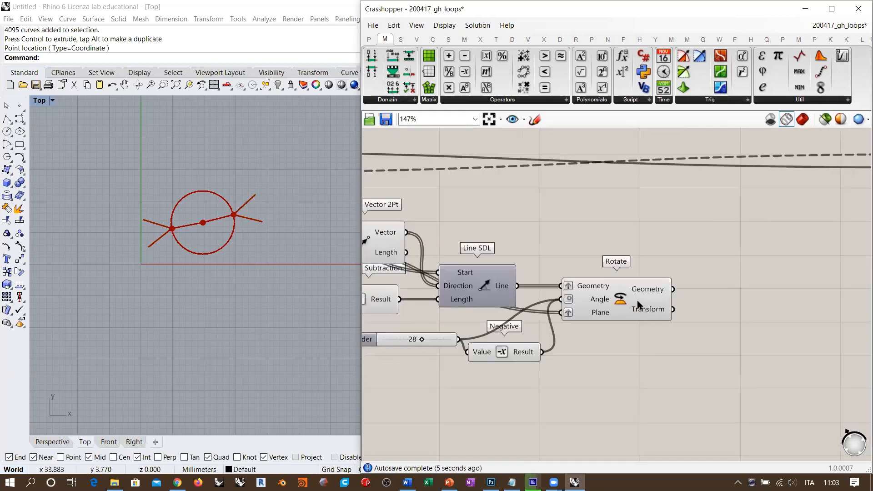
click(639, 302)
scroll(637, 295, down, 5)
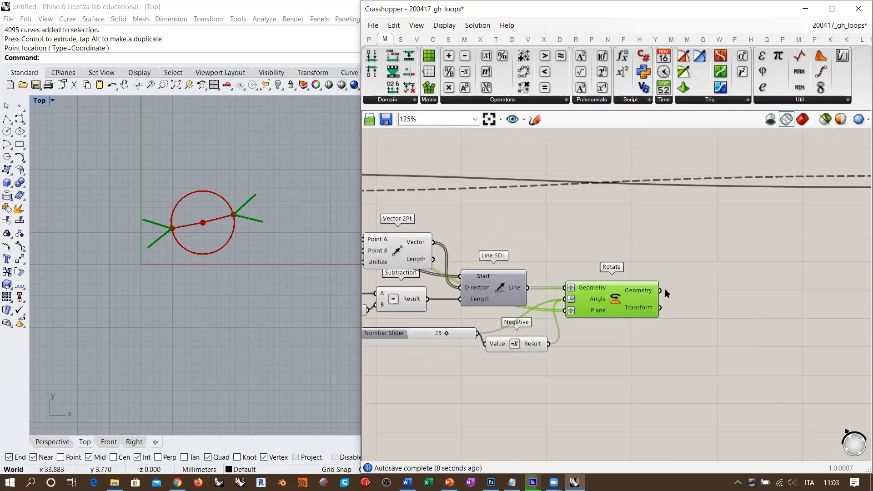
drag(740, 244, 659, 272)
click(605, 293)
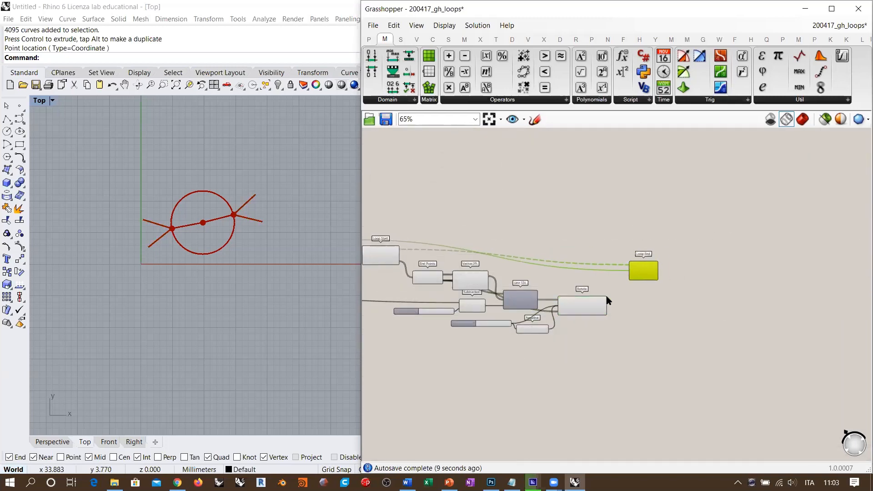
scroll(621, 305, up, 4)
drag(649, 258, 656, 251)
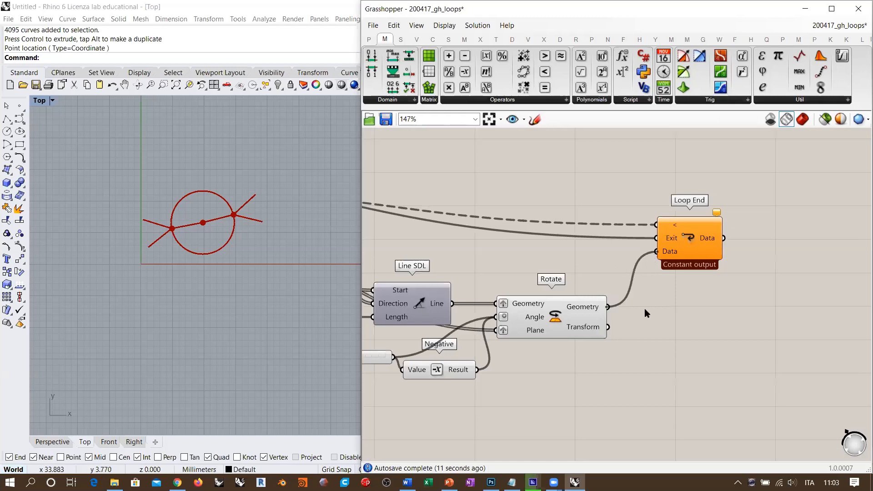
click(650, 321)
- Run the loop by switching the Boolean Toggle to False, and return it to True after viewing the branches
scroll(708, 282, down, 3)
right_drag(562, 283, 678, 286)
right_drag(509, 256, 620, 264)
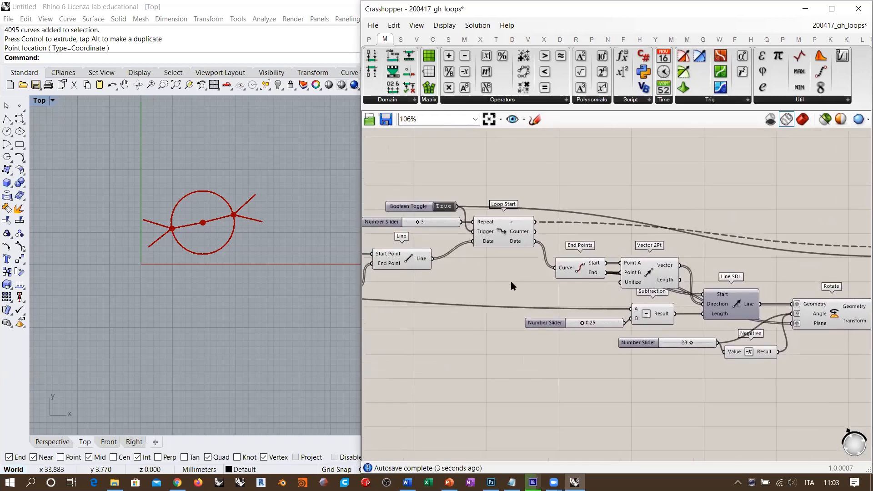
right_drag(544, 273, 487, 273)
scroll(457, 250, down, 1)
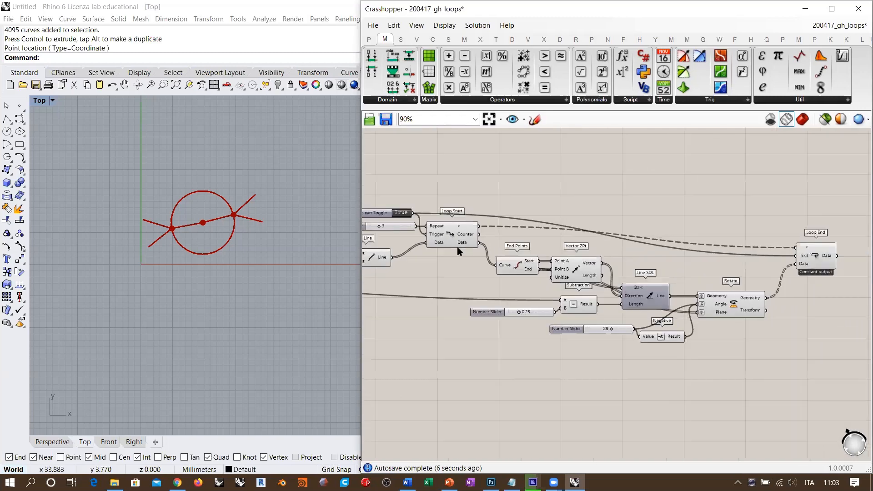
scroll(455, 248, up, 3)
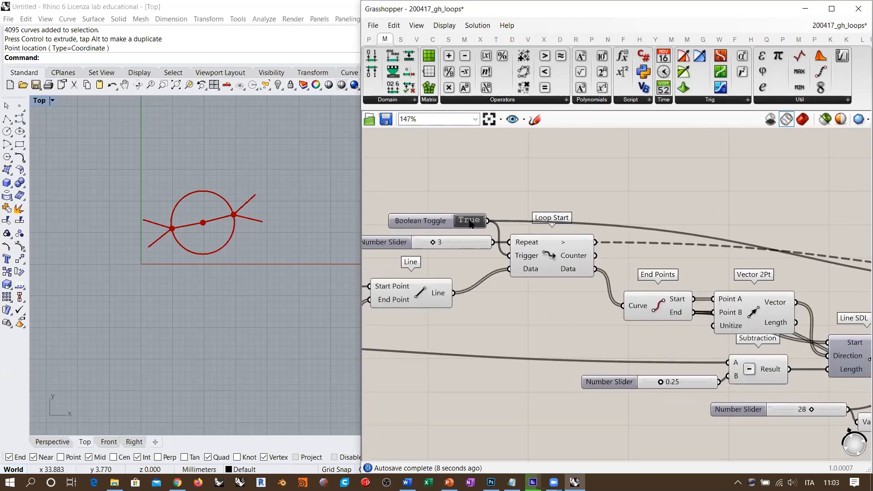
double_click(470, 222)
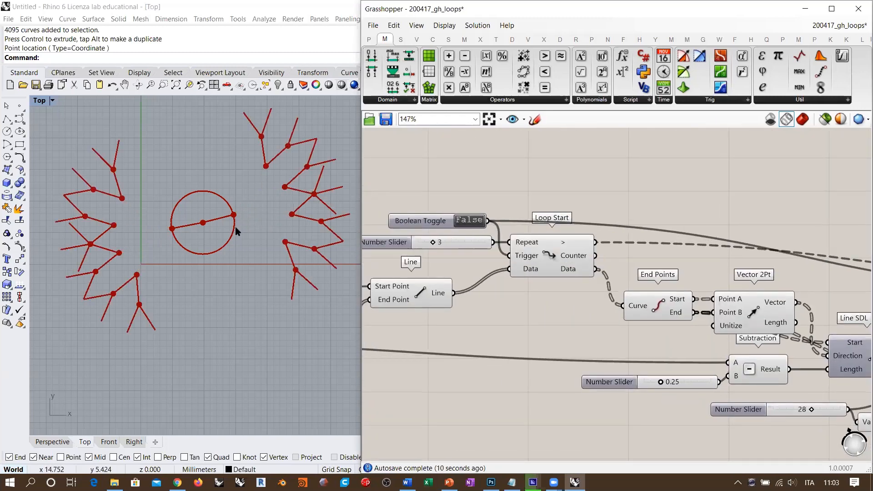
right_click(623, 285)
click(514, 188)
right_drag(296, 210, 288, 233)
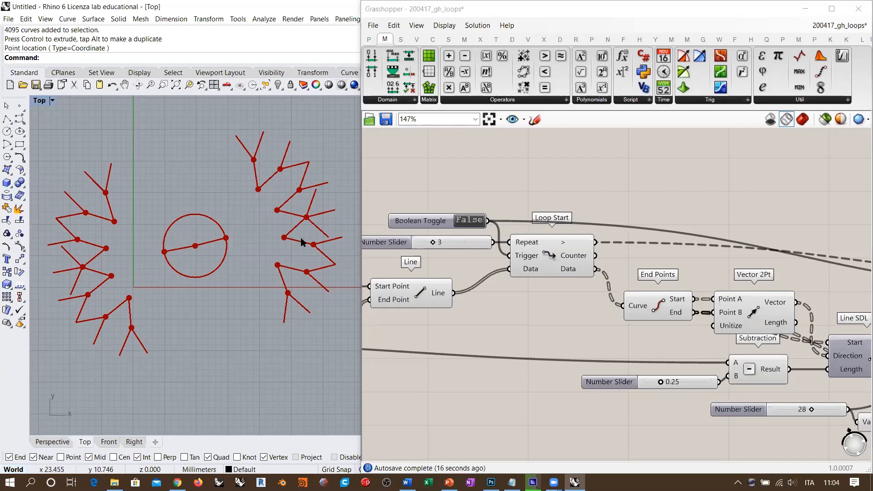
click(459, 221)
- Turn on the Record data option of Loop End
right_drag(668, 265, 479, 239)
right_drag(740, 274, 583, 254)
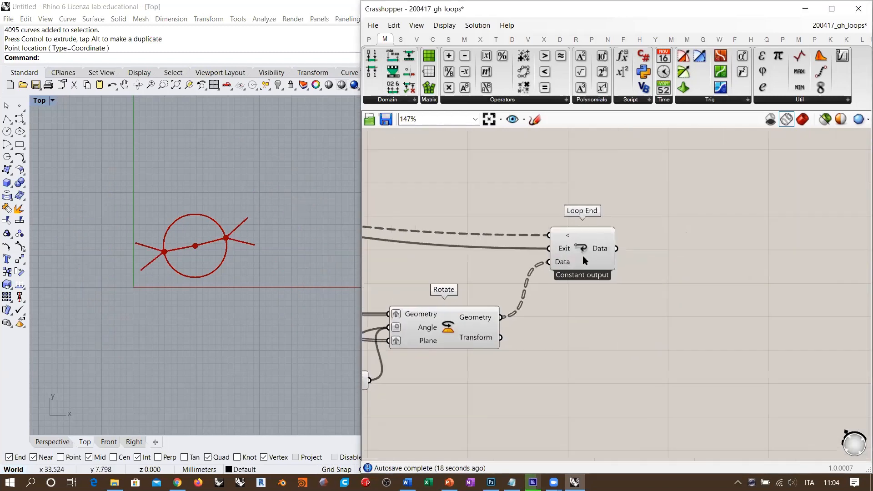
scroll(582, 254, up, 4)
right_click(586, 240)
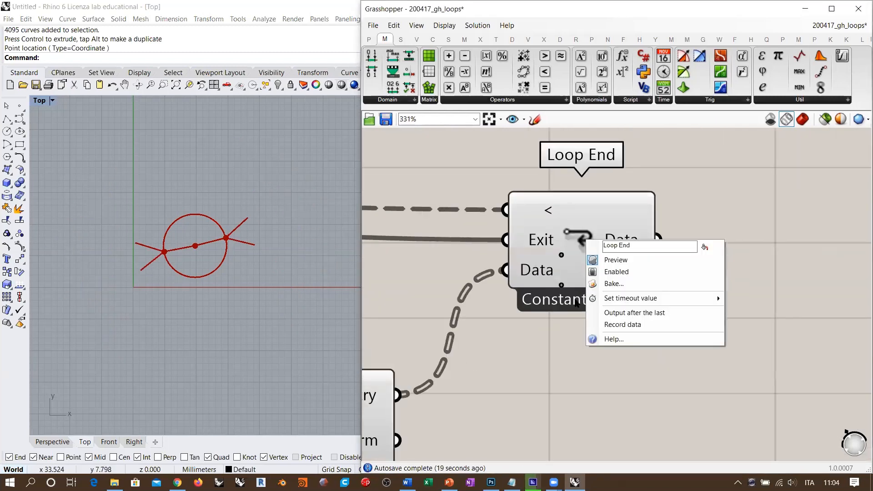
click(623, 324)
- Set the Boolean Toggle to False to run the loop with data recording
scroll(728, 287, down, 6)
scroll(552, 281, up, 5)
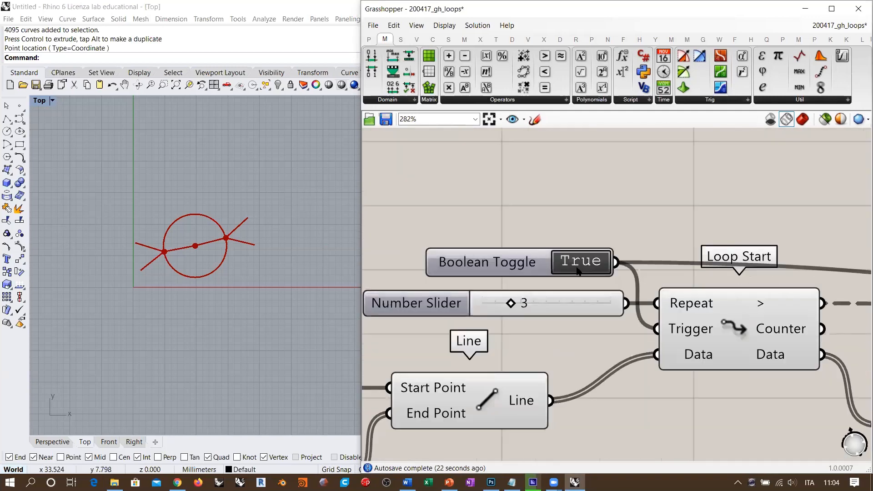
click(579, 265)
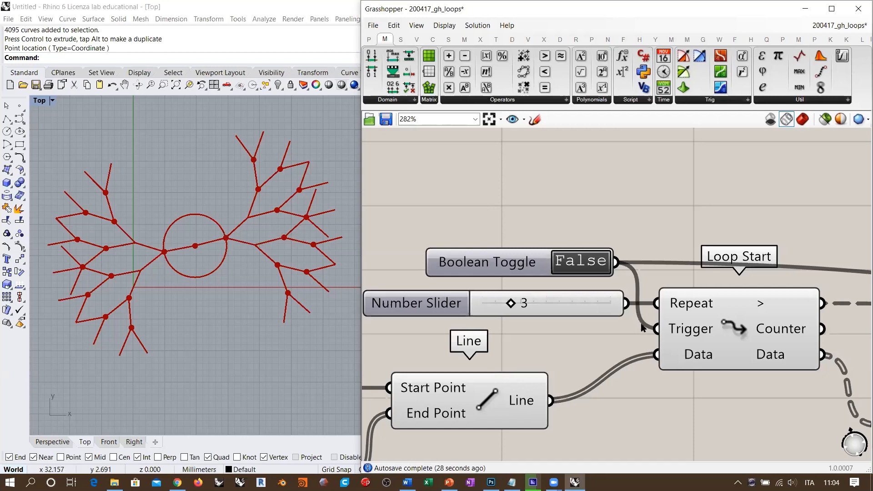
- Move Loop End up so that it lines up with the Boolean Toggle and Loop Start
scroll(509, 249, down, 7)
right_drag(696, 281, 631, 278)
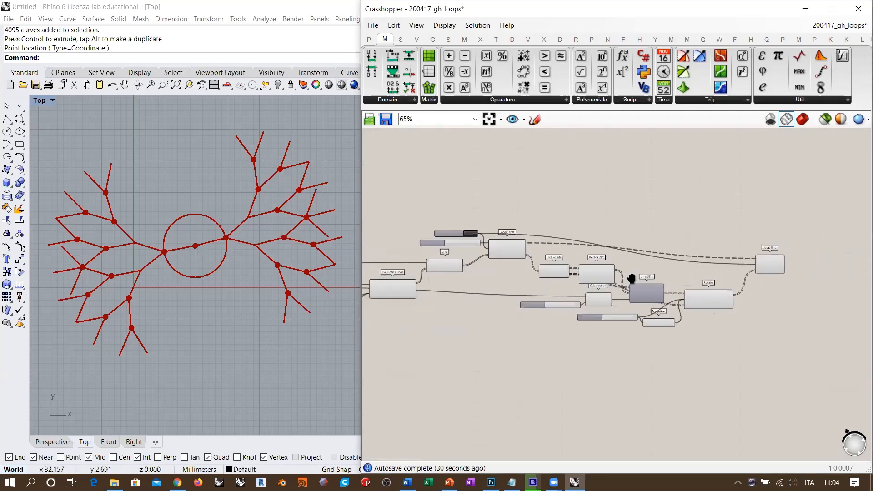
drag(777, 259, 762, 230)
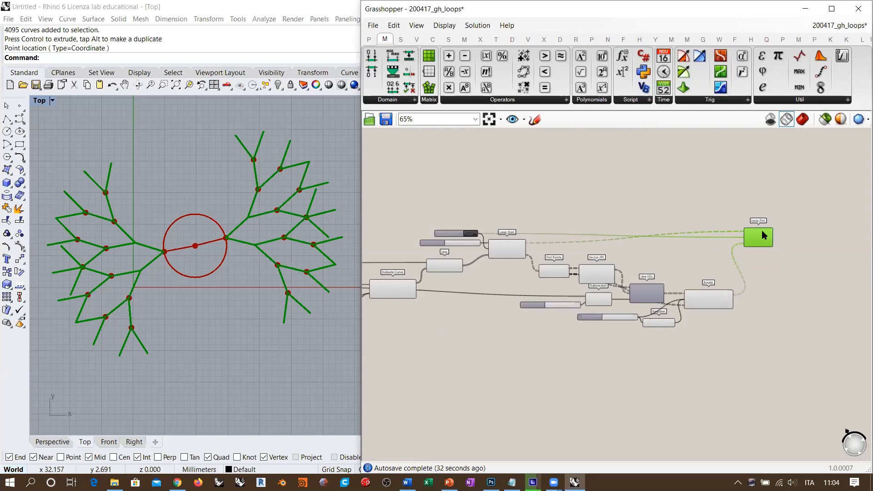
scroll(699, 255, up, 5)
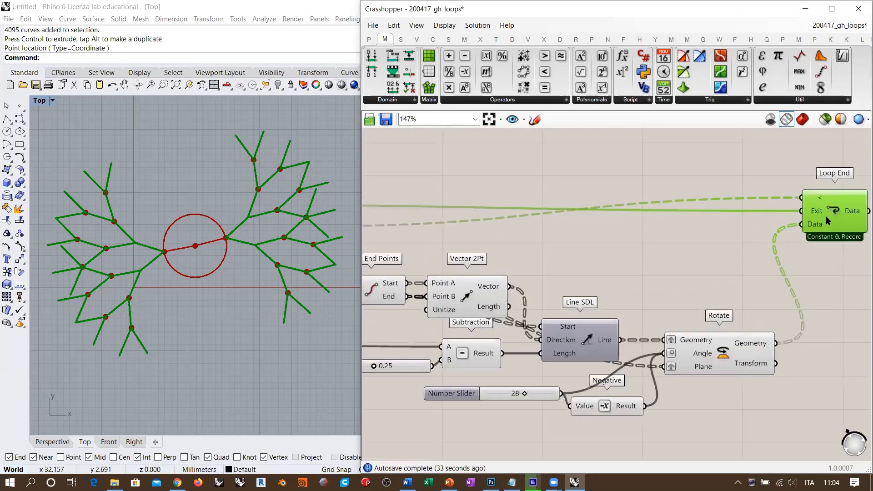
drag(826, 216, 826, 209)
click(624, 271)
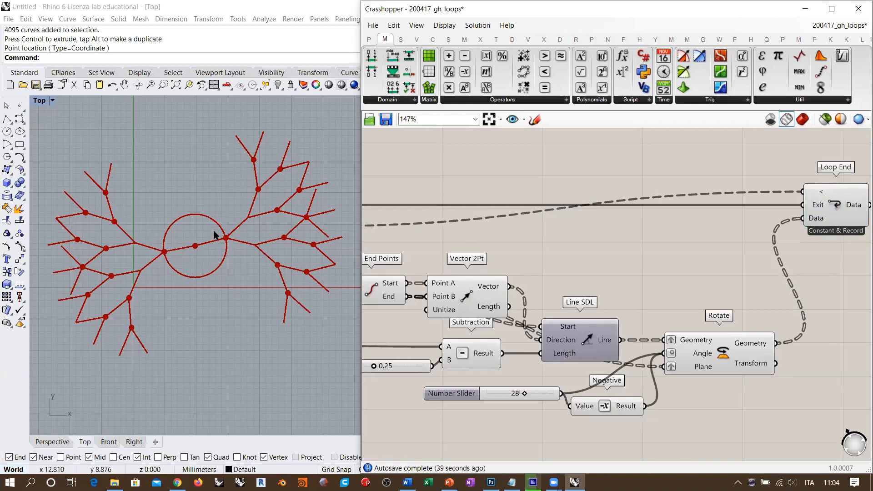
- Add a third Number Slider to Evaluate Curve's Parameter input by duplicating an existing one, and set it to 0.77
right_drag(475, 275, 637, 256)
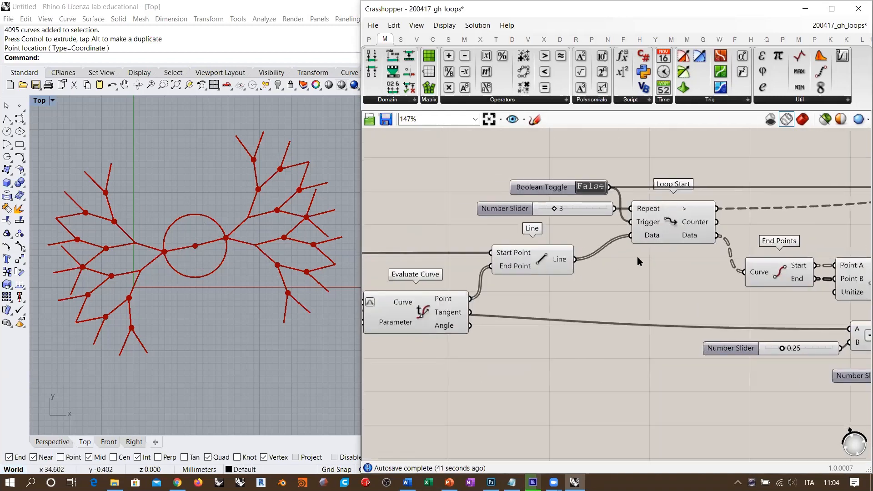
right_drag(583, 270, 764, 245)
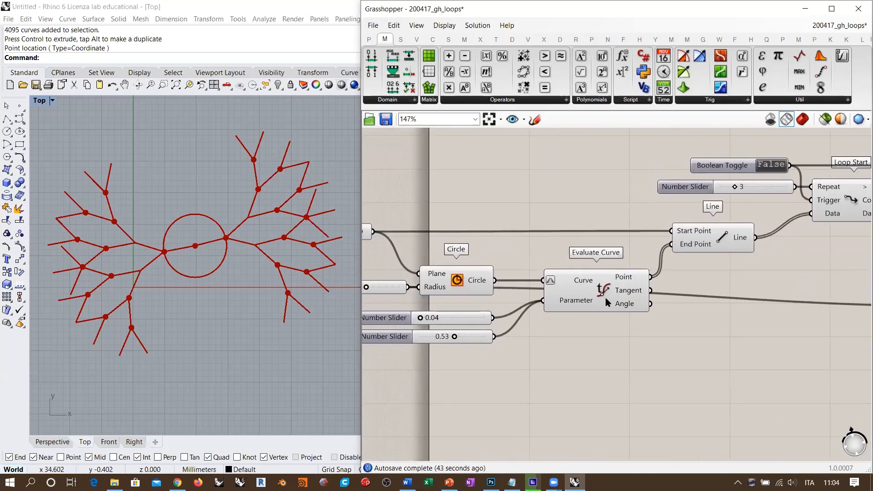
right_drag(605, 298, 680, 267)
alt+drag(552, 302, 618, 265)
click(620, 336)
drag(528, 322, 545, 324)
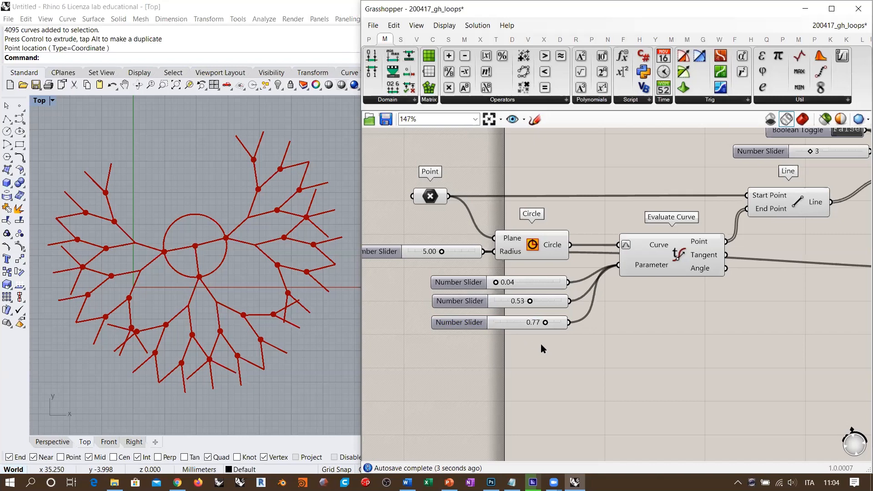
- Examine how the angle slider and the Negative component feed Rotate's Angle input to produce the two-way branching
right_drag(541, 343, 491, 330)
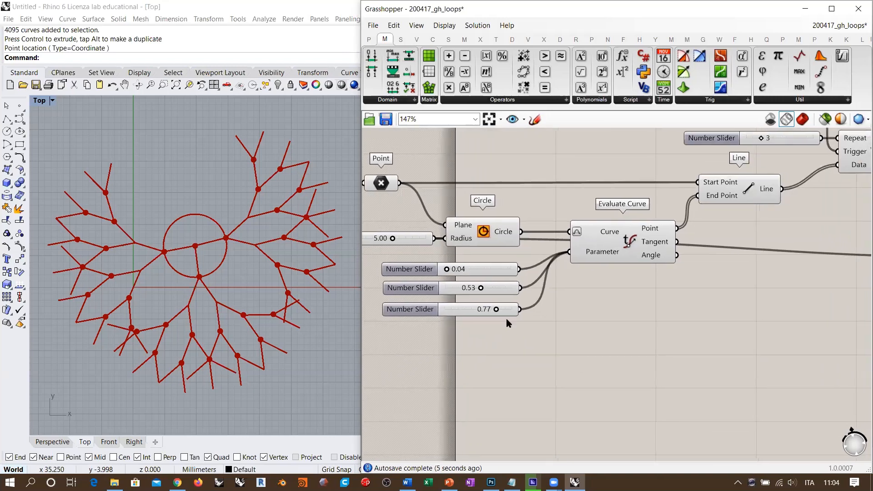
scroll(476, 259, down, 3)
right_drag(664, 231, 496, 240)
scroll(731, 266, up, 2)
scroll(731, 267, up, 2)
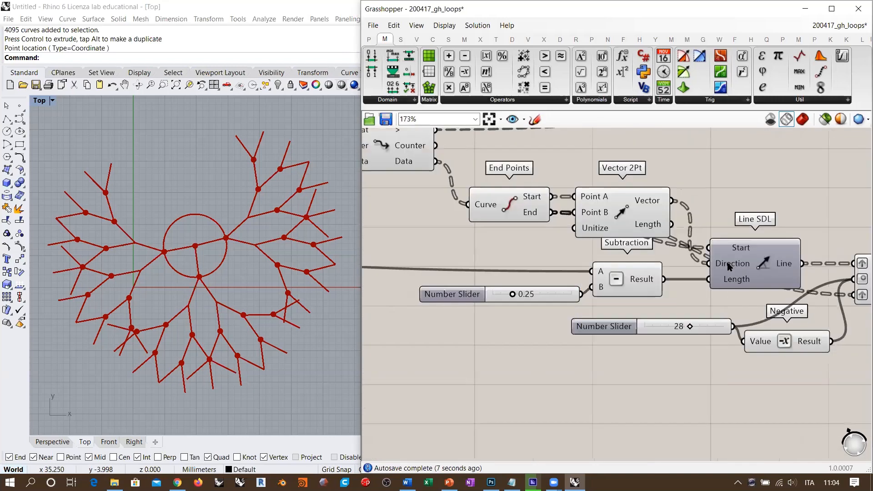
right_drag(731, 267, 617, 252)
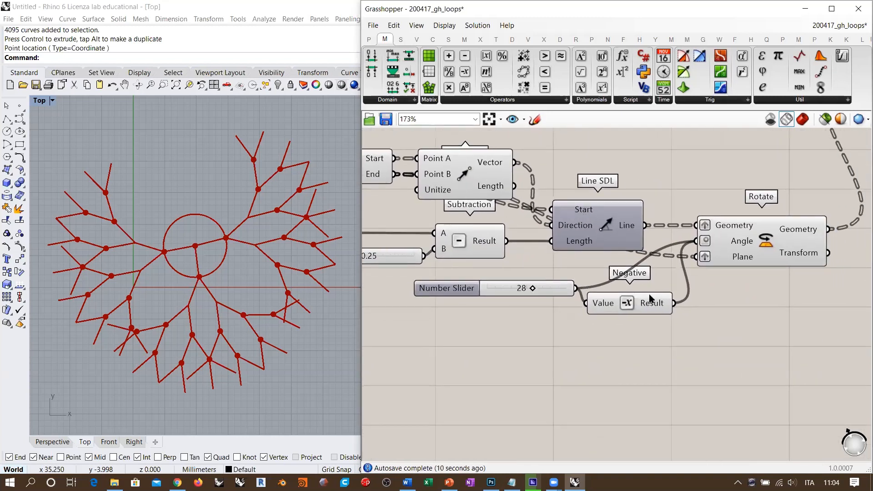
mouse_move(737, 243)
mouse_move(732, 228)
right_drag(543, 309, 606, 284)
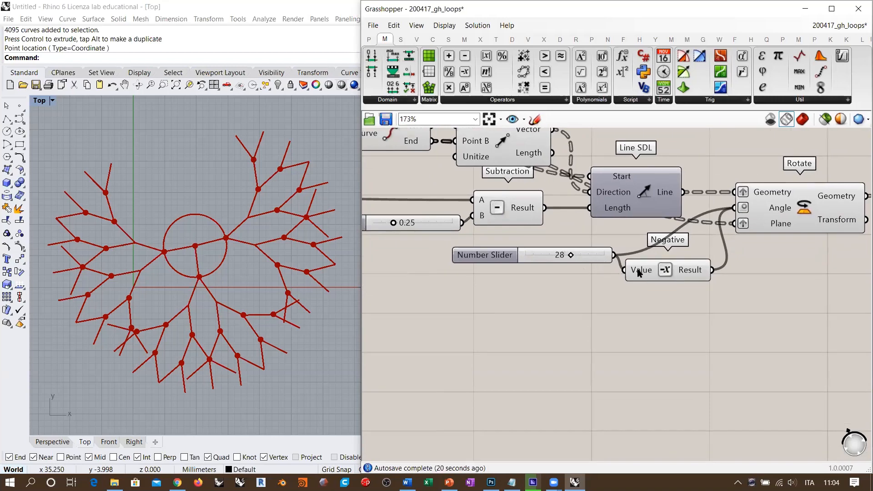
click(587, 260)
click(652, 272)
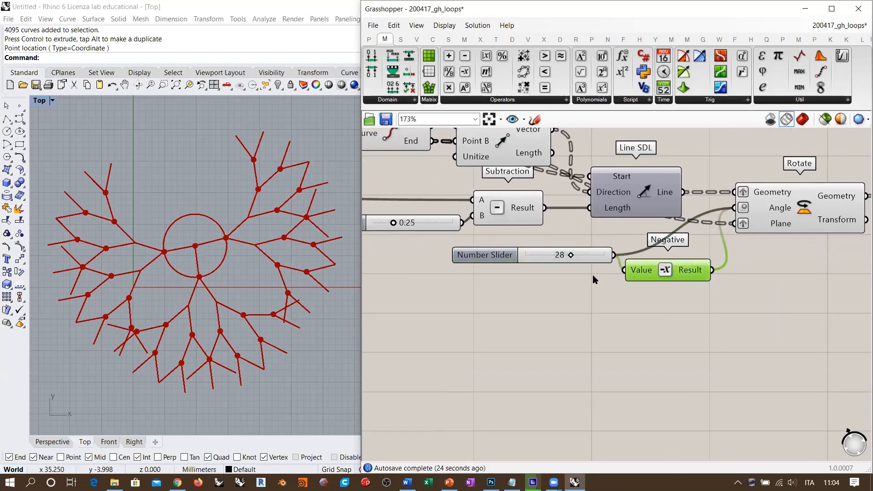
click(589, 260)
click(560, 276)
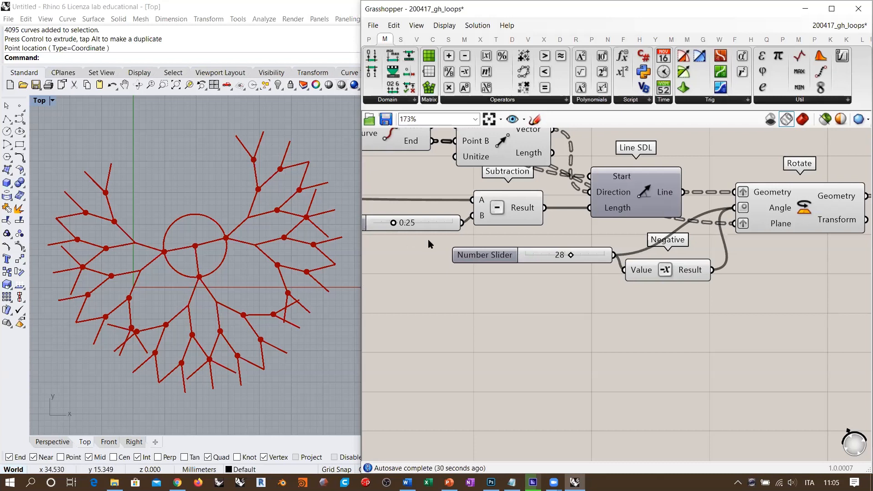
drag(691, 300, 591, 261)
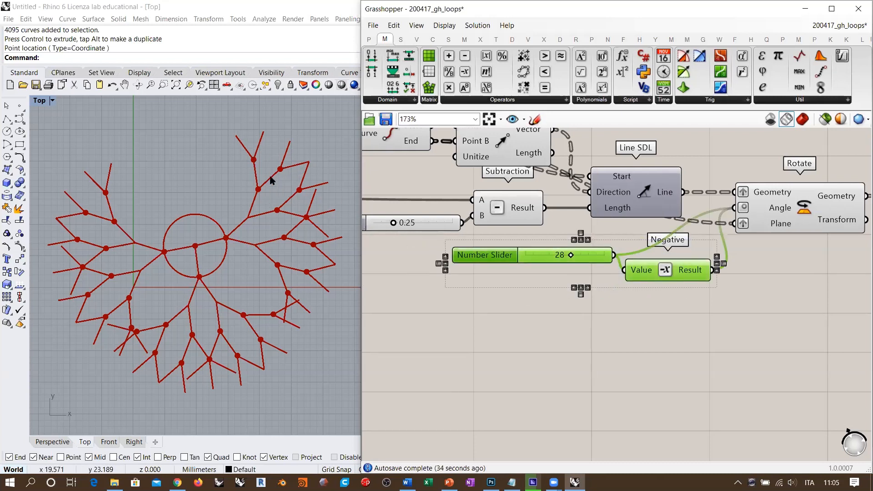
click(729, 272)
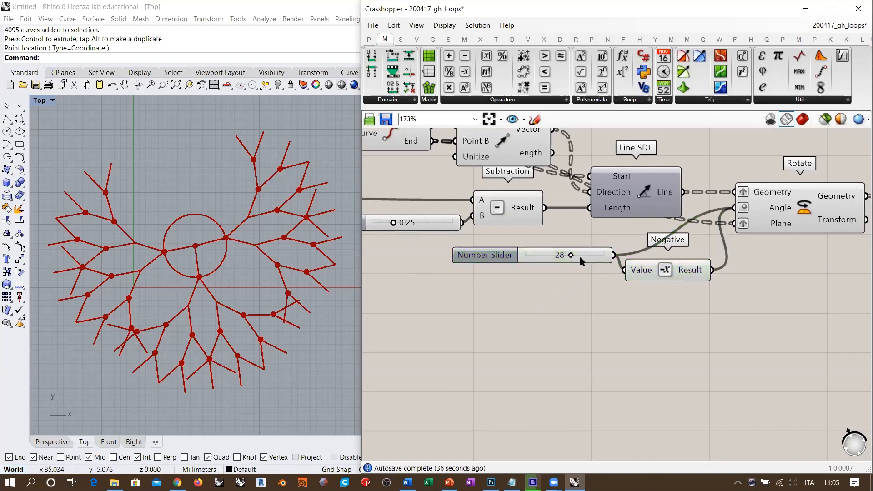
- Review the whole definition, from the circle and its parameter sliders through the loop to Loop End's recorded branches
scroll(720, 233, down, 7)
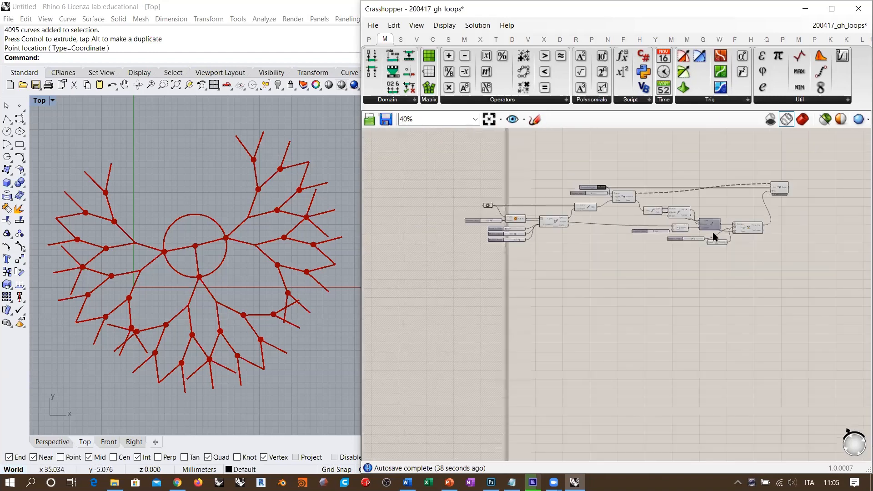
right_drag(527, 252, 561, 289)
scroll(577, 277, up, 5)
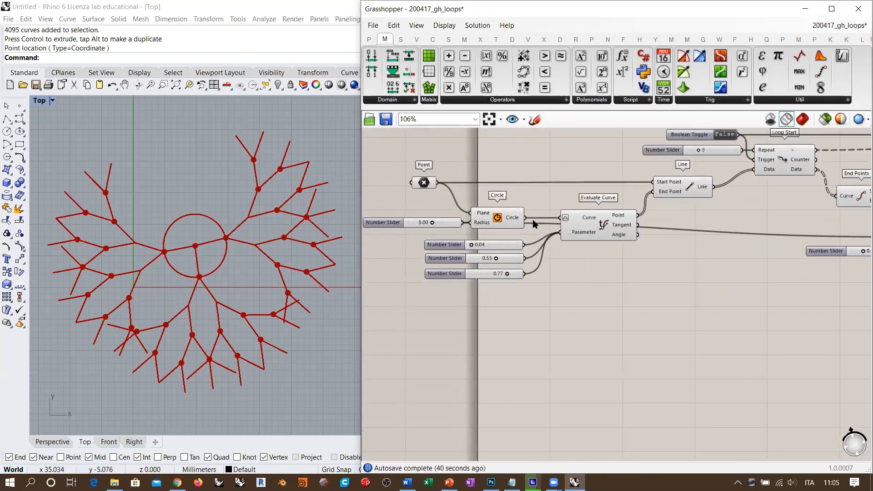
scroll(473, 219, down, 5)
scroll(488, 224, up, 2)
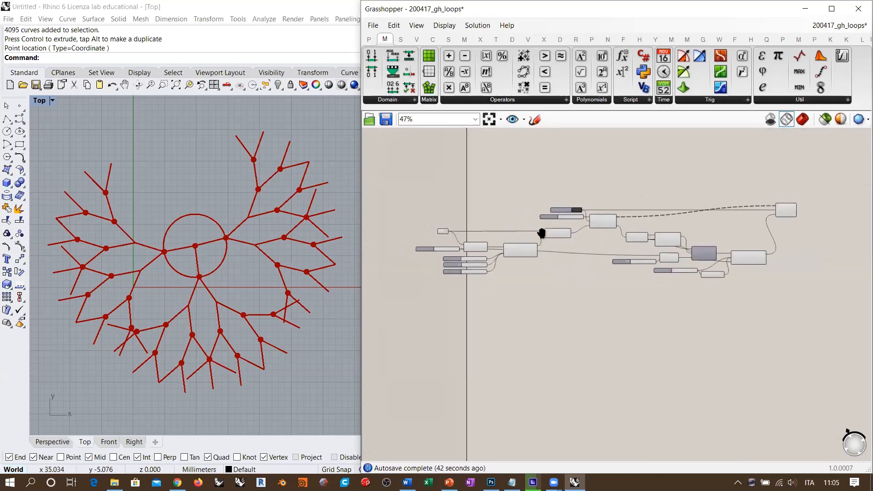
drag(800, 213, 793, 214)
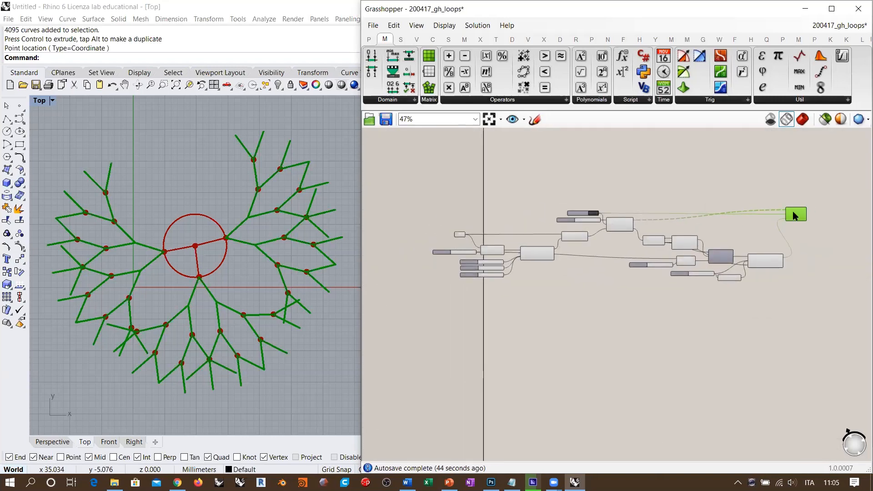
scroll(487, 255, up, 3)
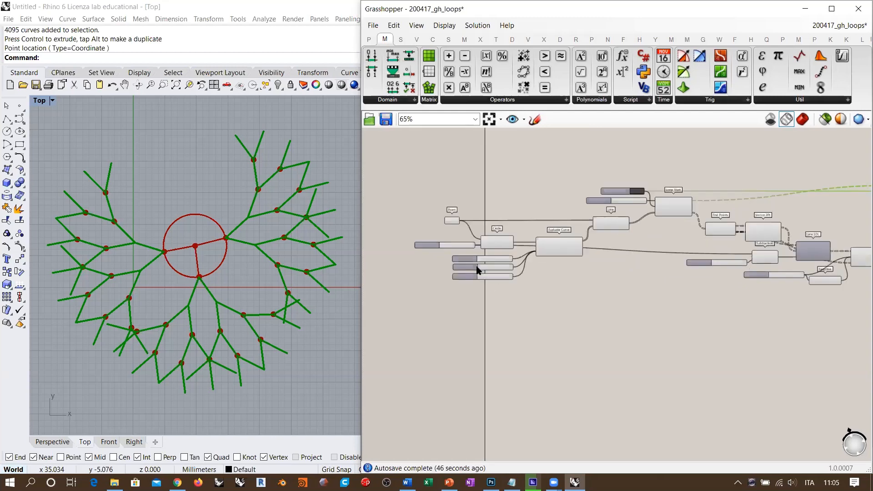
click(493, 245)
drag(509, 232, 535, 231)
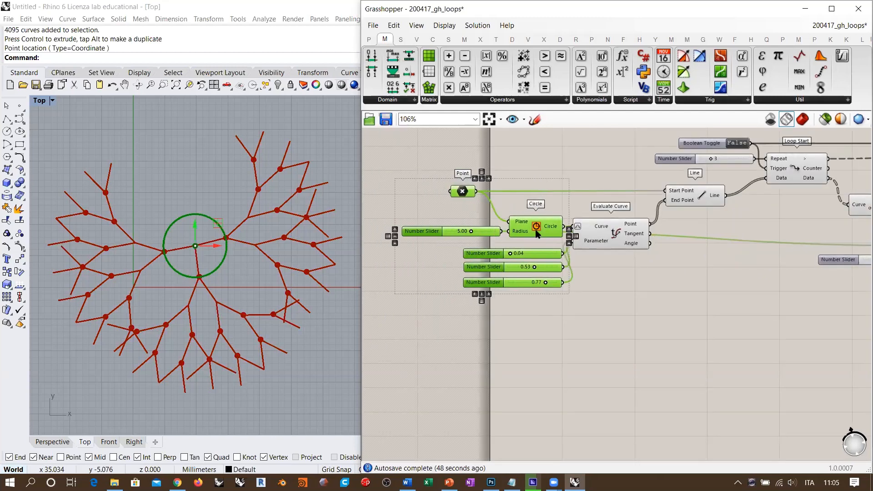
click(602, 293)
scroll(485, 257, down, 2)
right_drag(595, 252, 615, 277)
scroll(485, 257, down, 2)
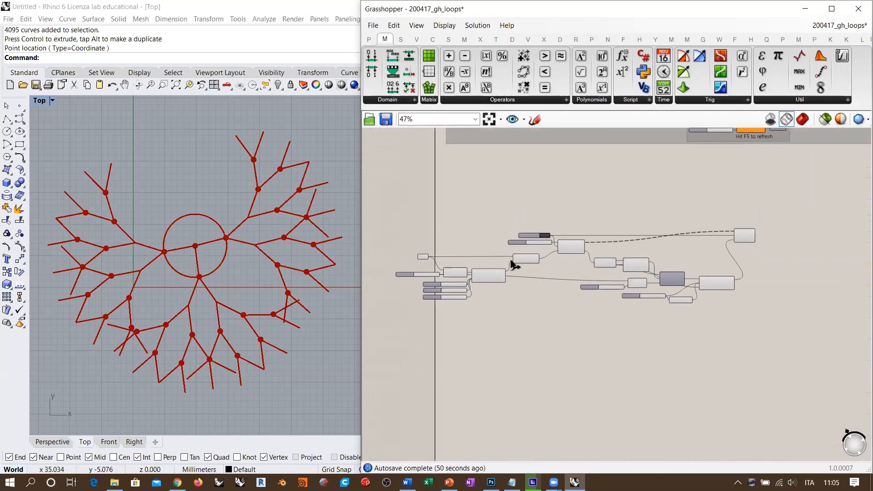
- Move the point, circle and curve-evaluation components with their sliders closer to Loop Start to tidy the layout
drag(518, 306, 398, 254)
scroll(473, 261, up, 2)
scroll(494, 259, up, 1)
drag(564, 261, 582, 249)
click(563, 275)
drag(502, 320, 386, 252)
drag(516, 275, 523, 265)
drag(412, 244, 444, 244)
scroll(497, 249, down, 5)
scroll(496, 249, down, 1)
- Group the whole circle-branching definition and move the group up beneath the tree definition
drag(631, 229, 389, 294)
key(ctrl+g)
drag(460, 265, 483, 227)
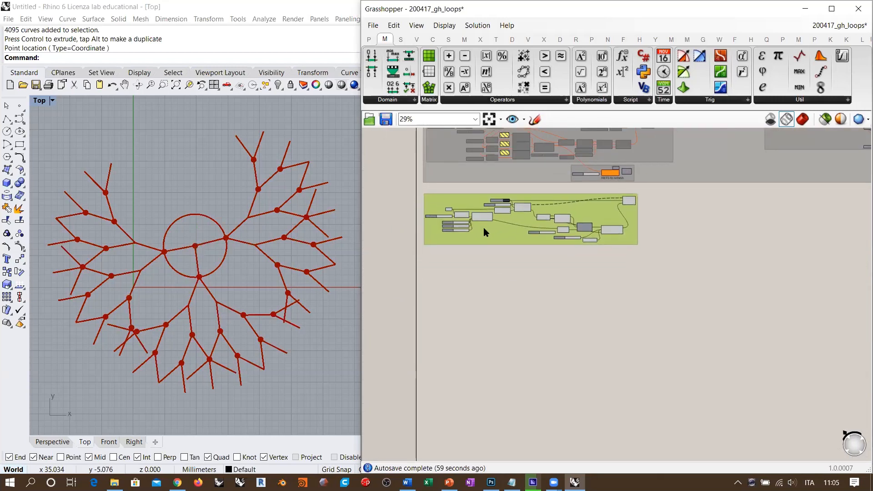
- Disable all components of the circle-branching group
drag(681, 273, 406, 194)
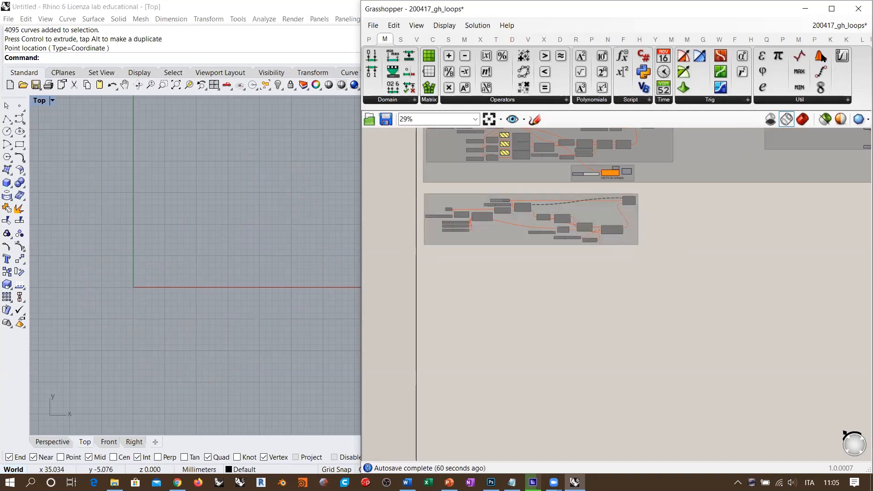
scroll(549, 324, up, 5)
click(449, 297)
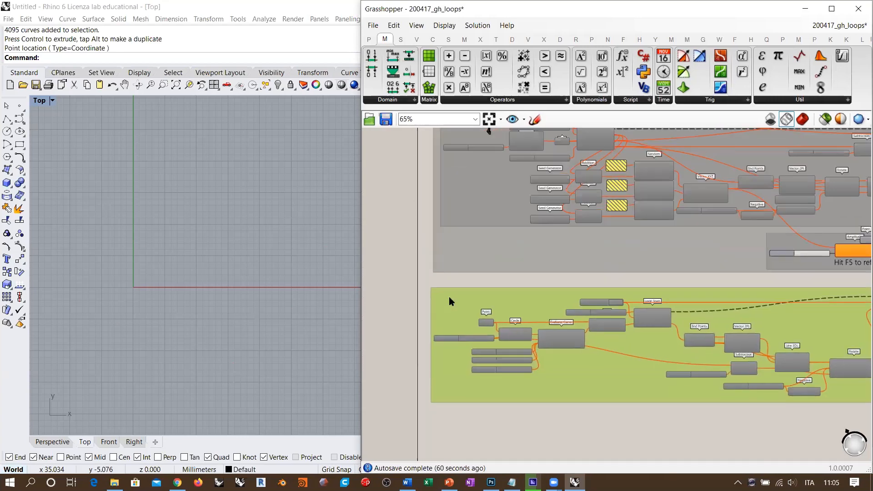
click(475, 234)
- Enable the tree definition's loop and path-replacement components, and disable the group that follows the Data Dam
scroll(475, 234, down, 6)
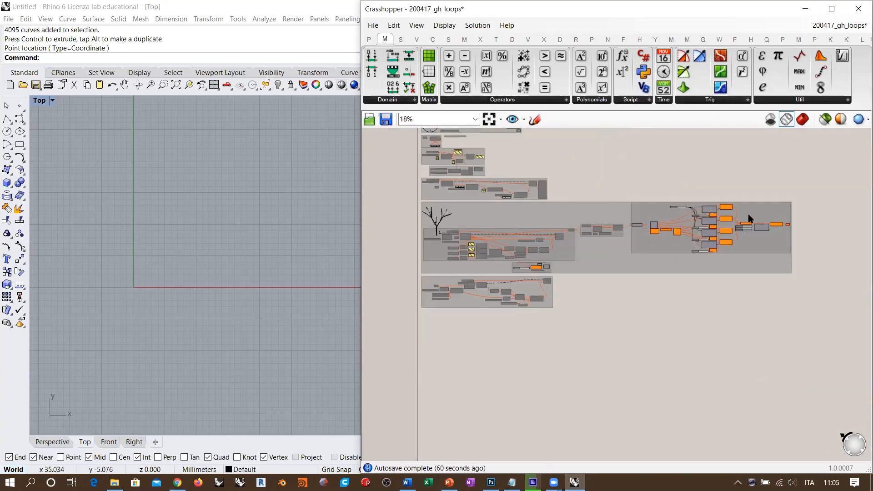
drag(802, 204, 409, 274)
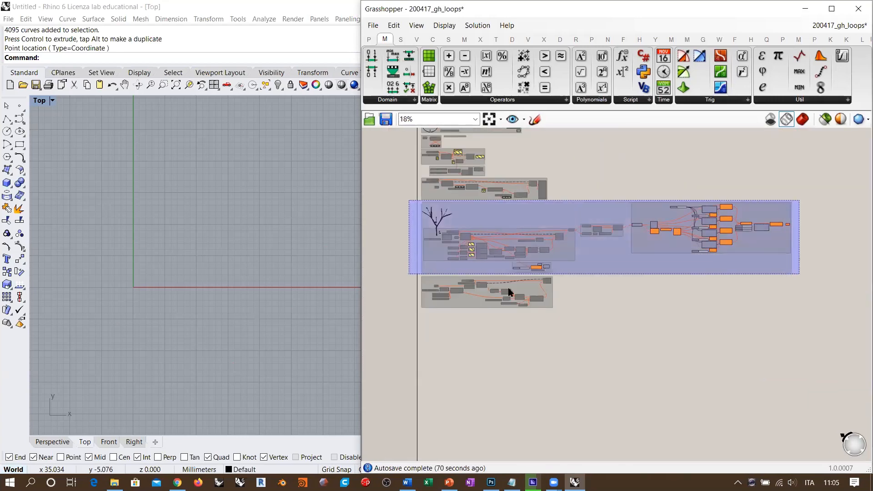
click(650, 336)
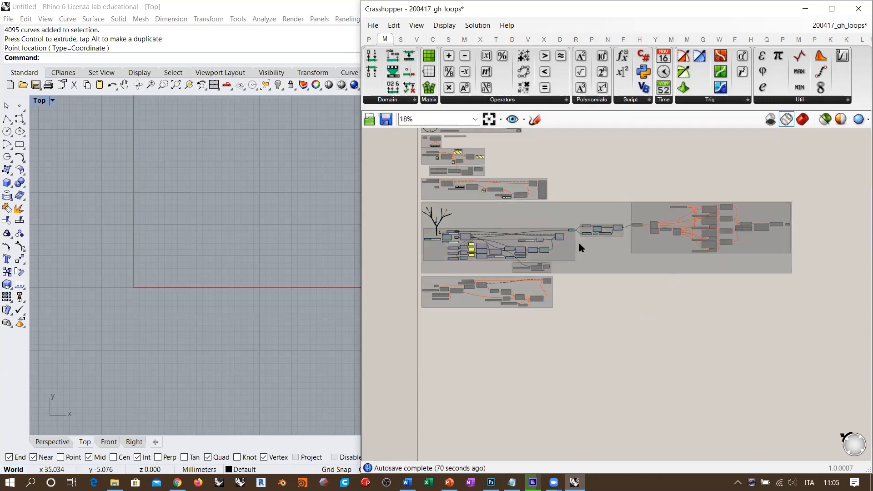
right_drag(625, 240, 591, 257)
scroll(592, 257, up, 1)
scroll(265, 296, down, 3)
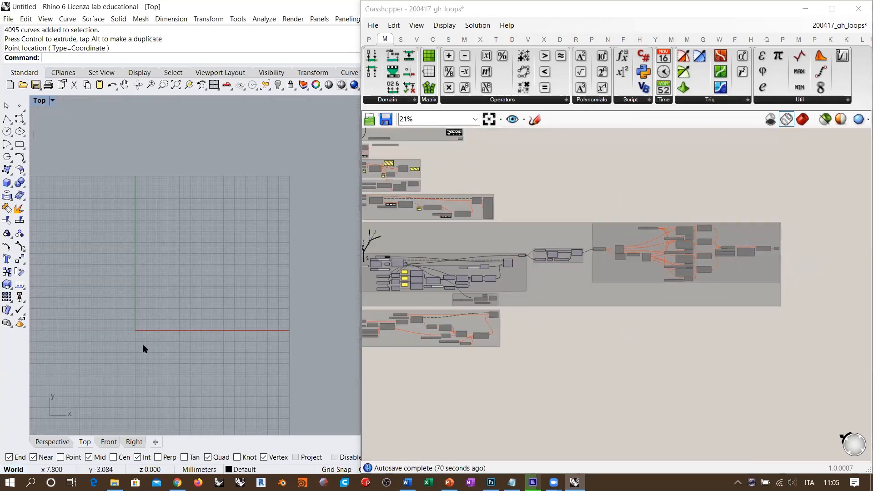
- Show the Perspective viewport and set the tree loop's Boolean Toggle to True
click(65, 444)
right_drag(162, 360, 346, 273)
scroll(686, 279, up, 8)
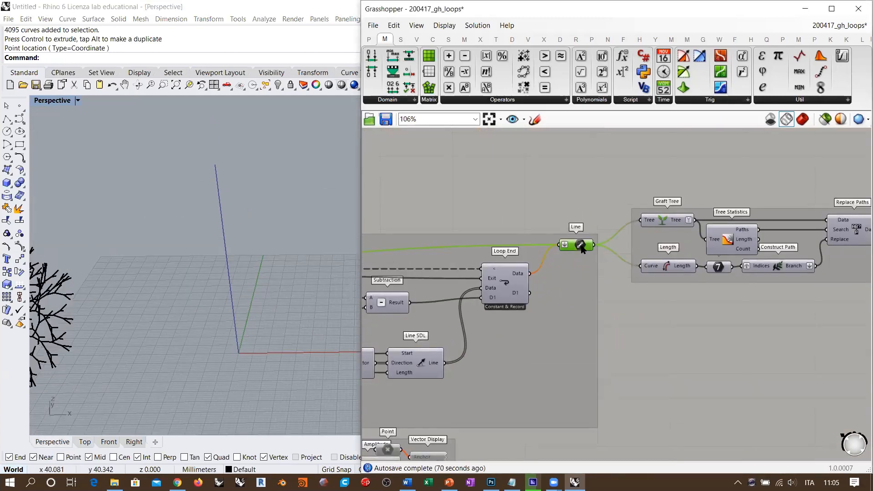
scroll(591, 262, down, 5)
scroll(605, 275, up, 7)
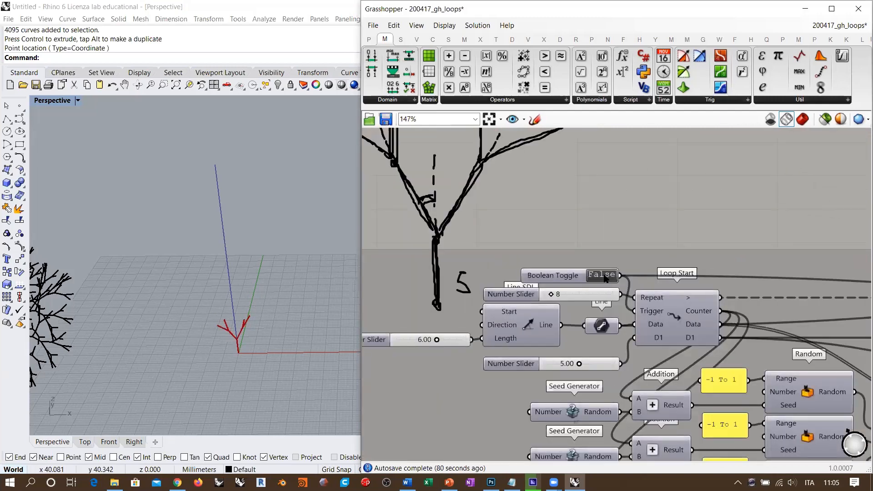
right_drag(289, 312, 257, 281)
right_drag(459, 328, 565, 306)
scroll(598, 251, up, 3)
double_click(592, 243)
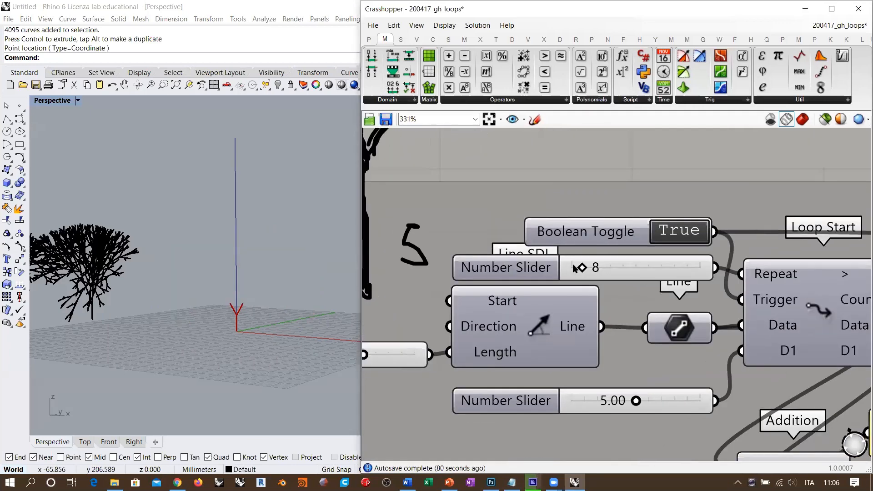
- Set the slider feeding Loop Start's Repeat input to 5 and switch the Boolean Toggle to False to run the loop
scroll(578, 266, up, 6)
drag(596, 272, 586, 271)
scroll(609, 257, down, 3)
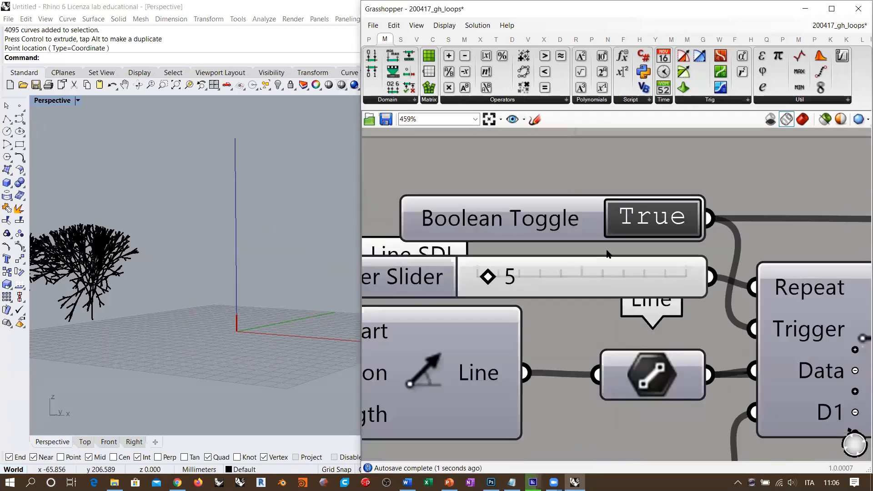
double_click(642, 229)
right_drag(273, 345, 258, 242)
scroll(250, 302, up, 7)
scroll(675, 236, down, 10)
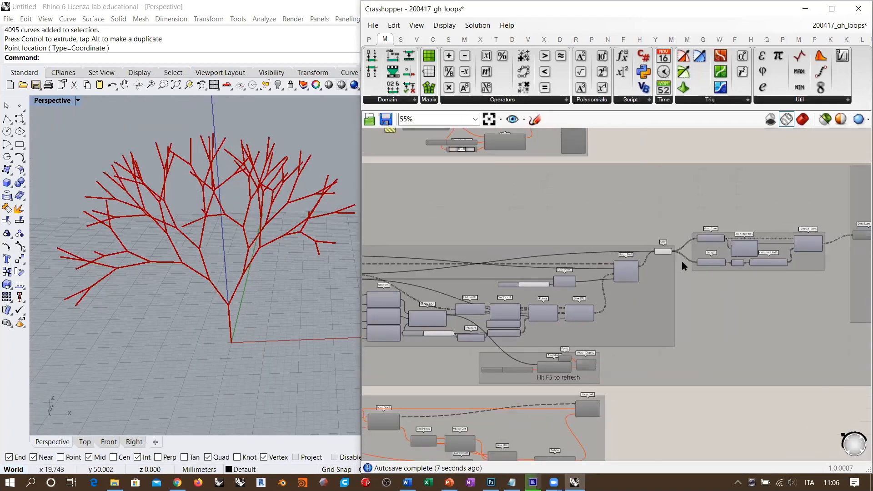
- Turn off the preview of the Line parameter connected after the tree's Loop End
scroll(601, 269, up, 3)
scroll(601, 269, up, 3)
click(609, 257)
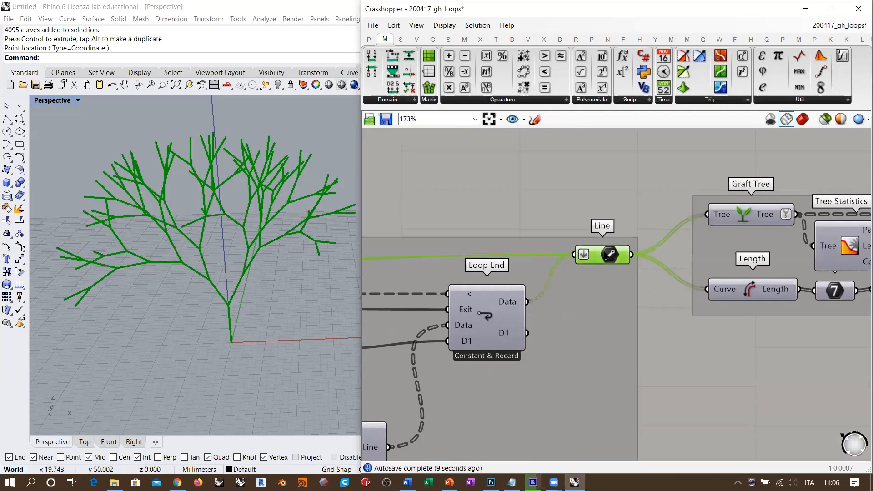
right_drag(730, 245, 547, 256)
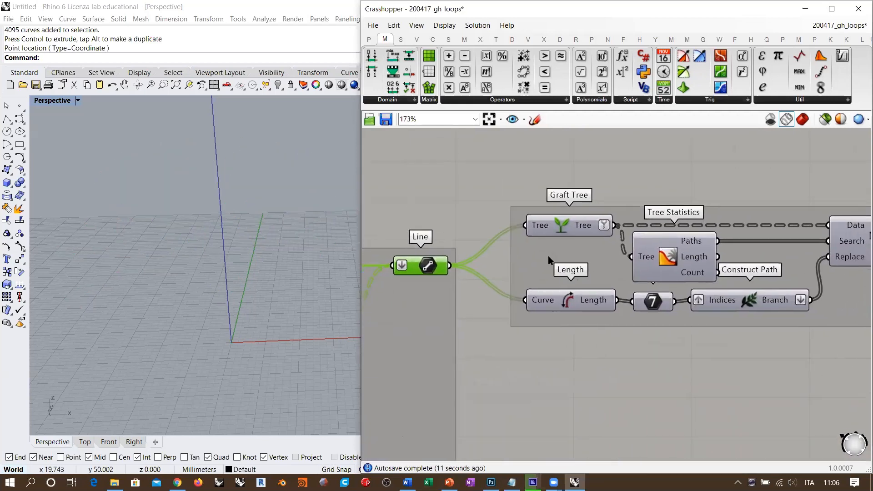
scroll(547, 255, down, 1)
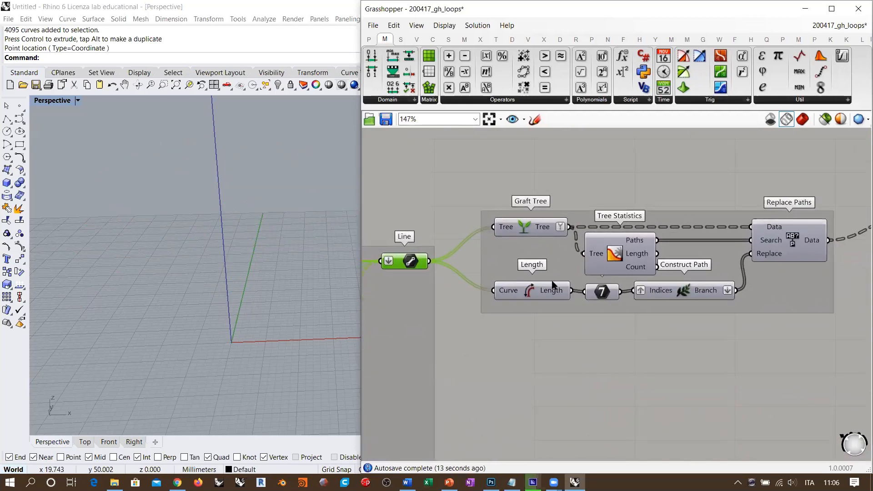
- Turn on the preview of the Replace Paths component
click(602, 295)
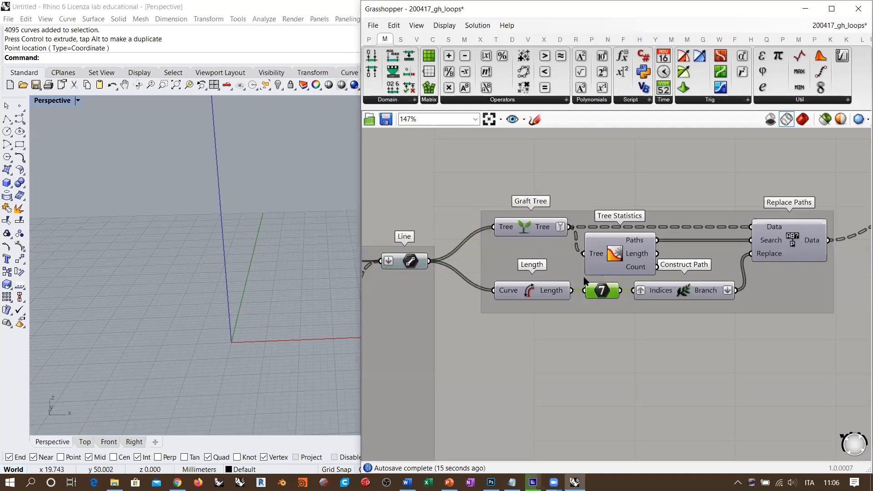
click(795, 238)
key(ctrl+q)
ctrl+click(799, 237)
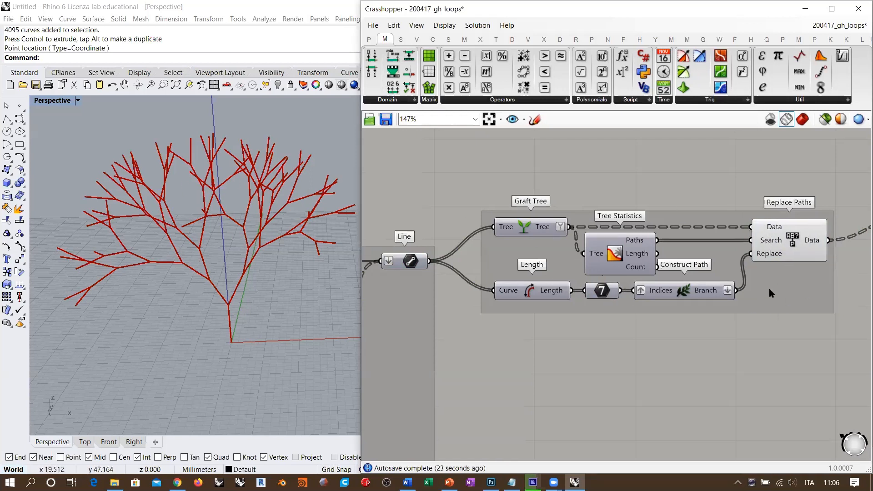
- Add a Scribble note and place it just above the Graft Tree and Replace Paths group
right_drag(769, 289, 755, 297)
scroll(553, 252, down, 5)
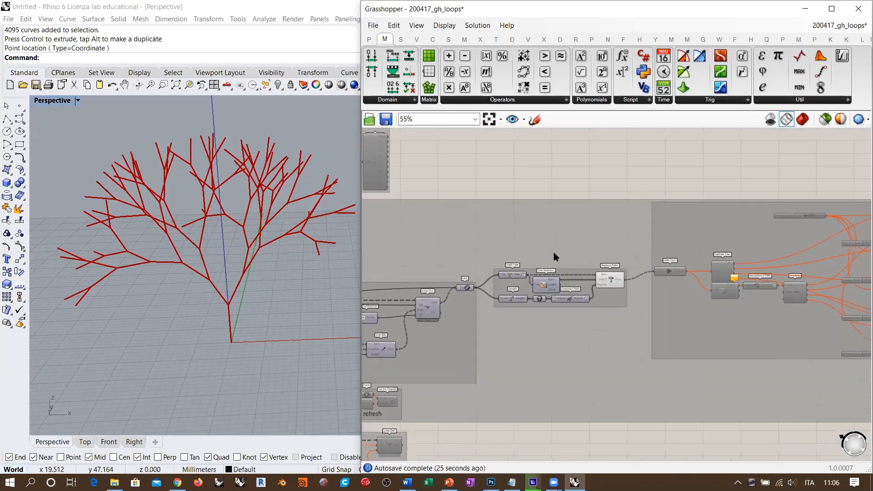
double_click(553, 179)
text(scr)
key(Return)
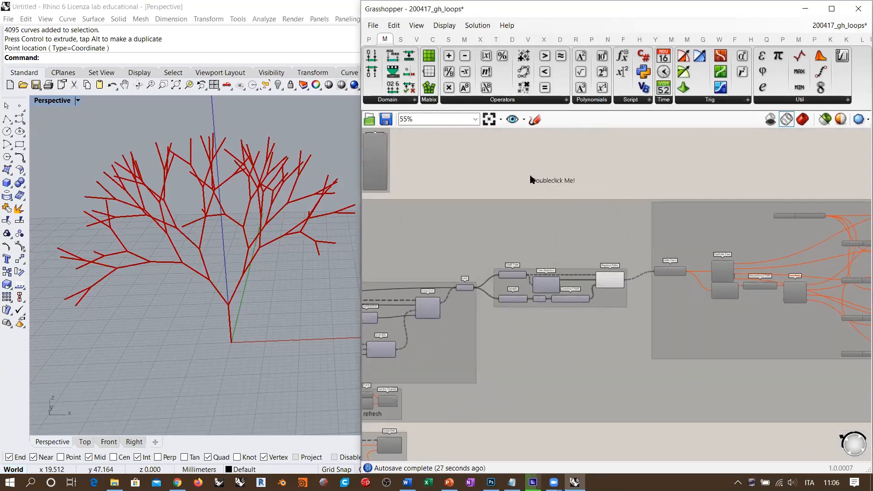
drag(547, 184, 555, 255)
- Change the Scribble's text to "DATA TREES webinar" and move it just below the Replace Paths group
scroll(557, 259, up, 6)
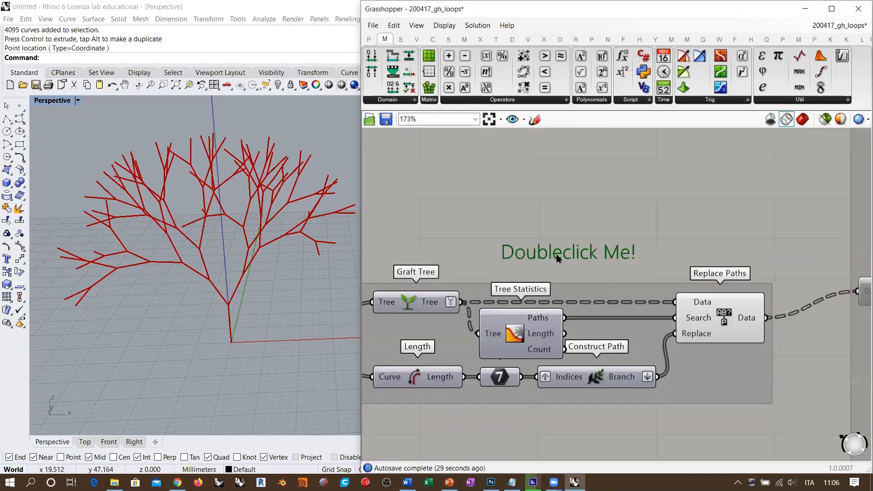
double_click(558, 253)
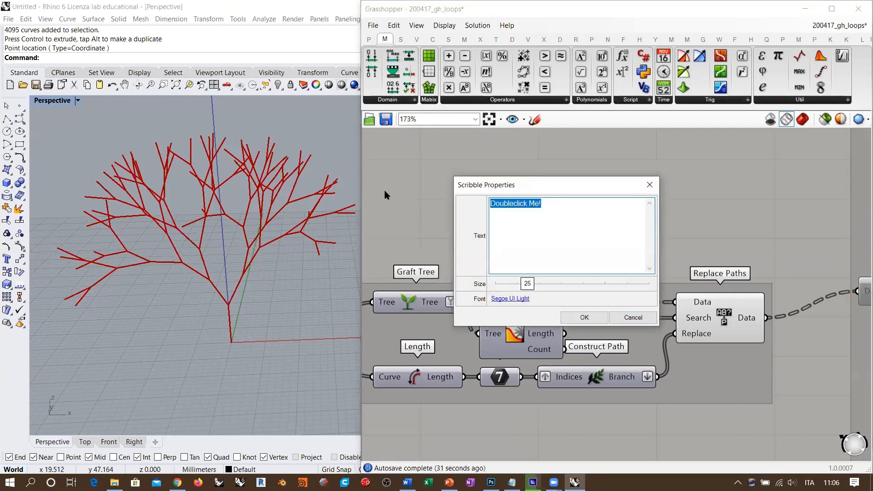
text(DATA TREES webinar)
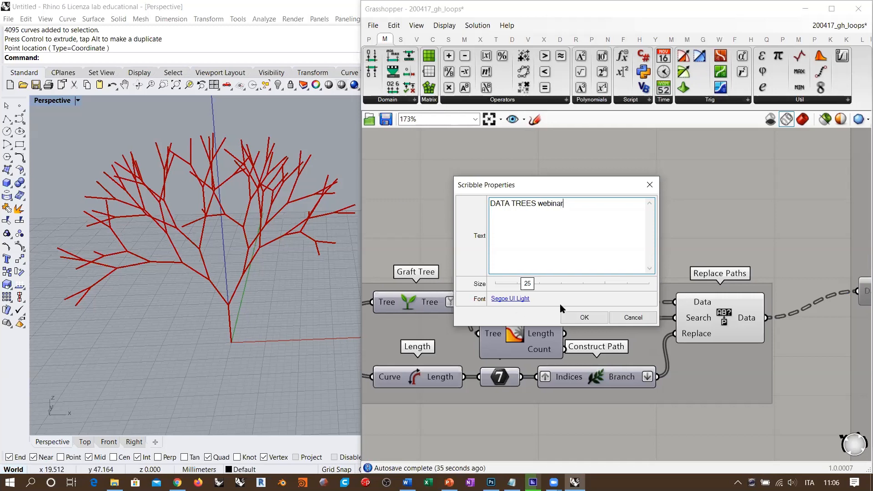
click(584, 317)
right_drag(584, 317, 604, 251)
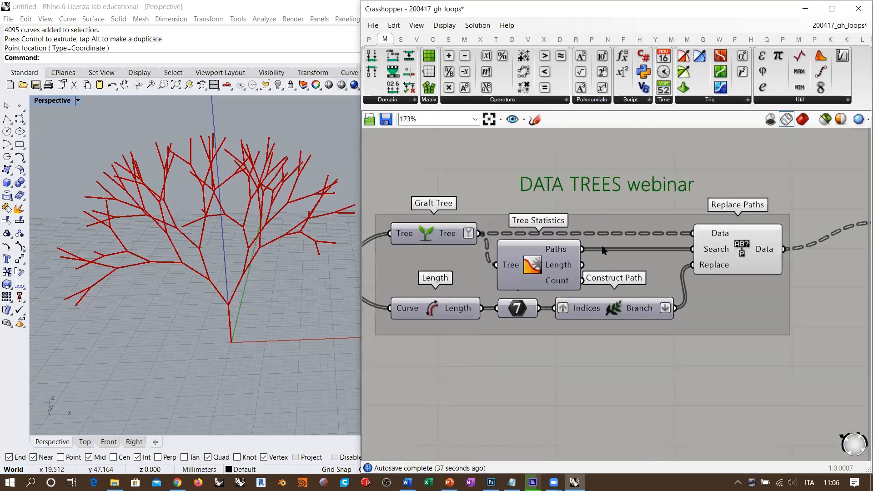
drag(594, 191, 584, 357)
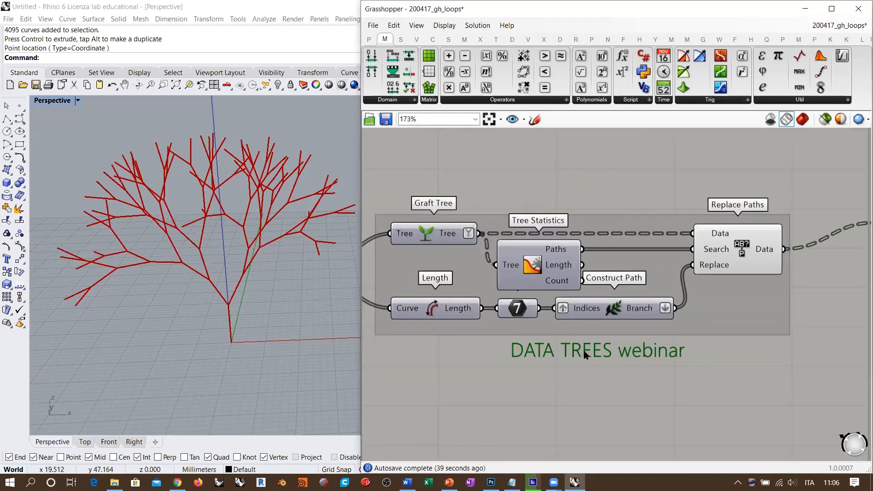
scroll(517, 269, down, 4)
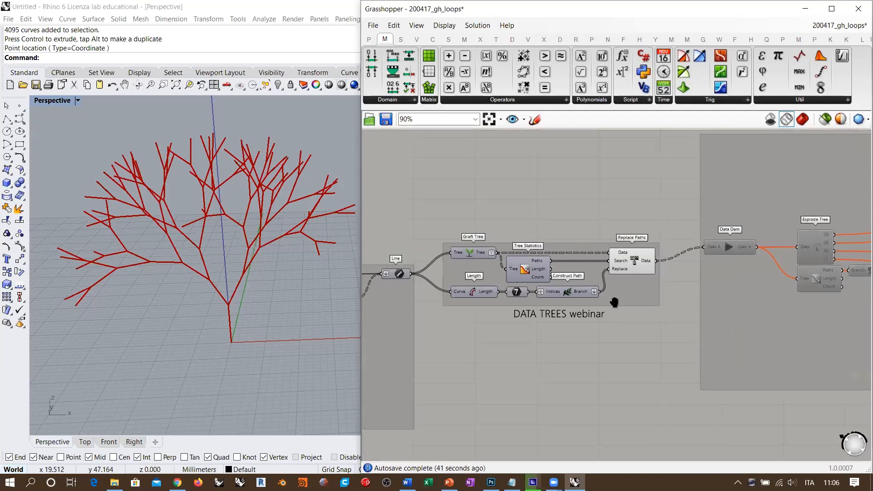
- Highlight the Replace Paths output on the tree in the viewport, and turn that component's preview off
scroll(749, 264, up, 4)
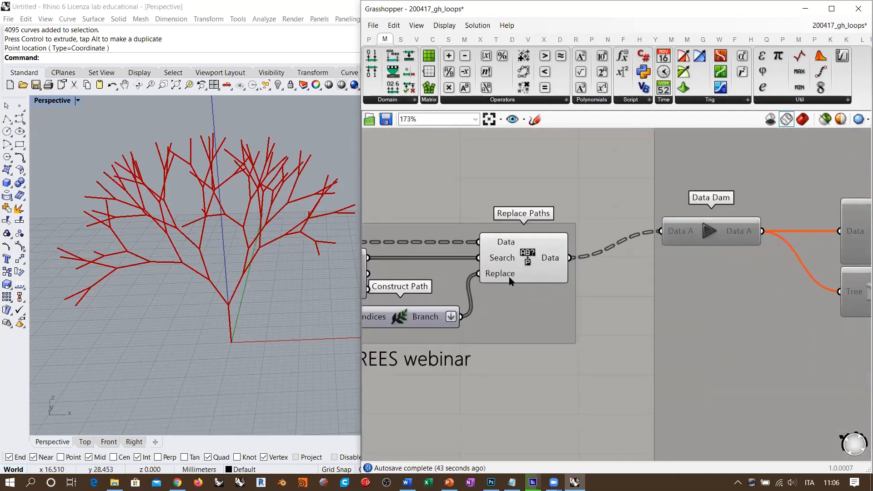
click(536, 262)
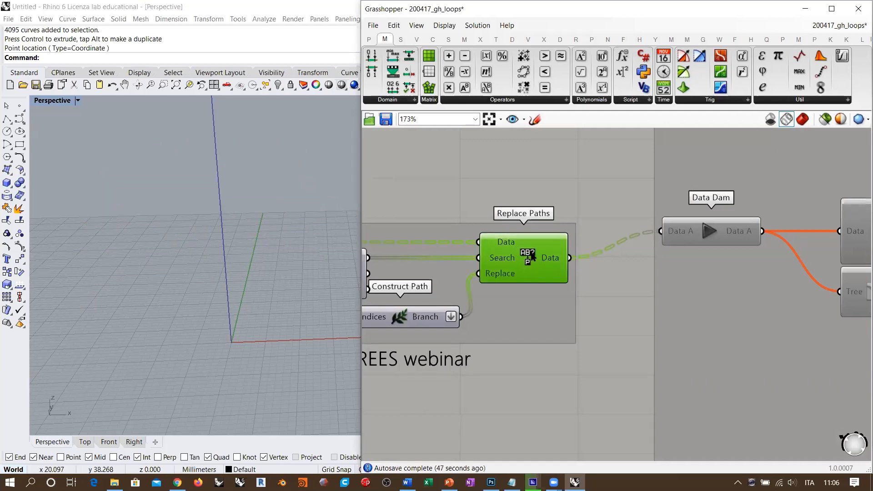
right_drag(291, 241, 247, 273)
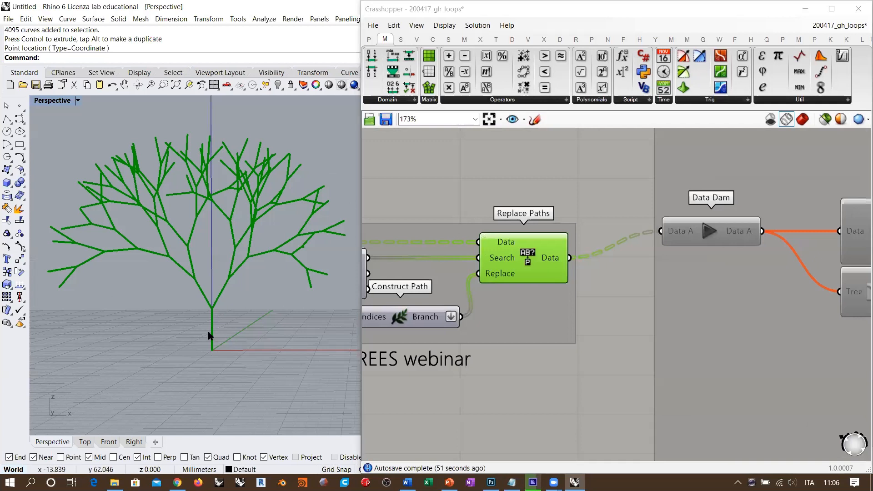
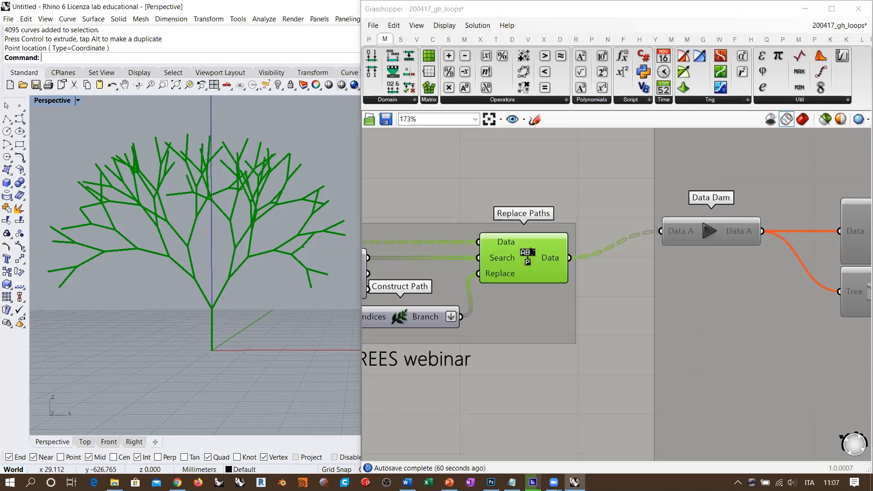
key(ctrl+q)
- Enable all components in the group that starts with the Data Dam
right_drag(648, 264, 468, 258)
scroll(468, 256, down, 6)
scroll(550, 245, down, 1)
right_drag(567, 244, 510, 260)
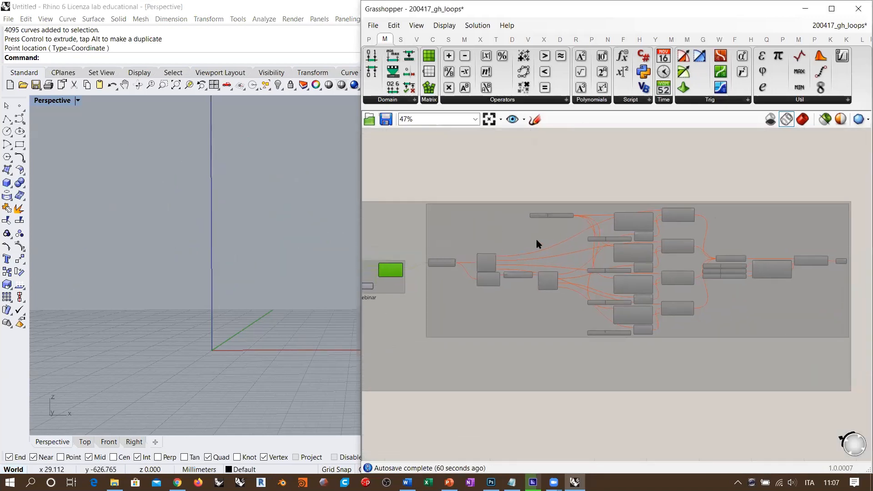
drag(849, 187, 434, 366)
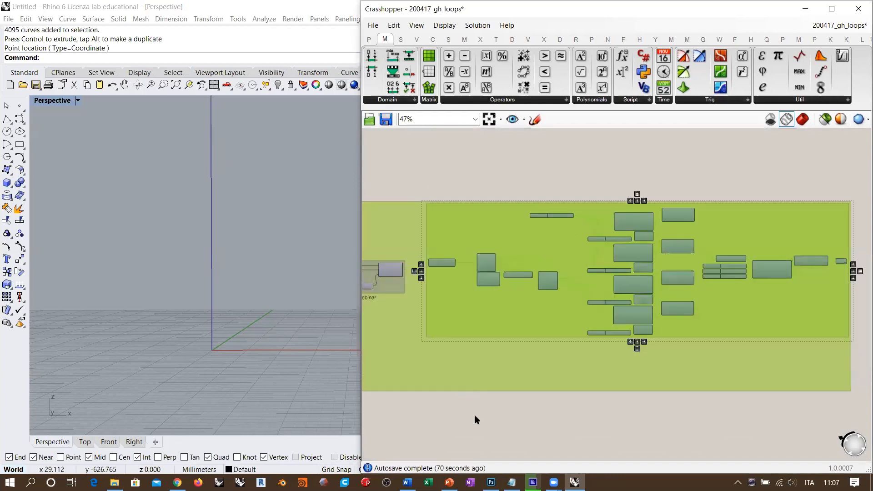
click(476, 440)
- Examine the Data Dam and Explode Tree connections, and show the Mesh component category containing the Cocoon tools
scroll(471, 289, up, 5)
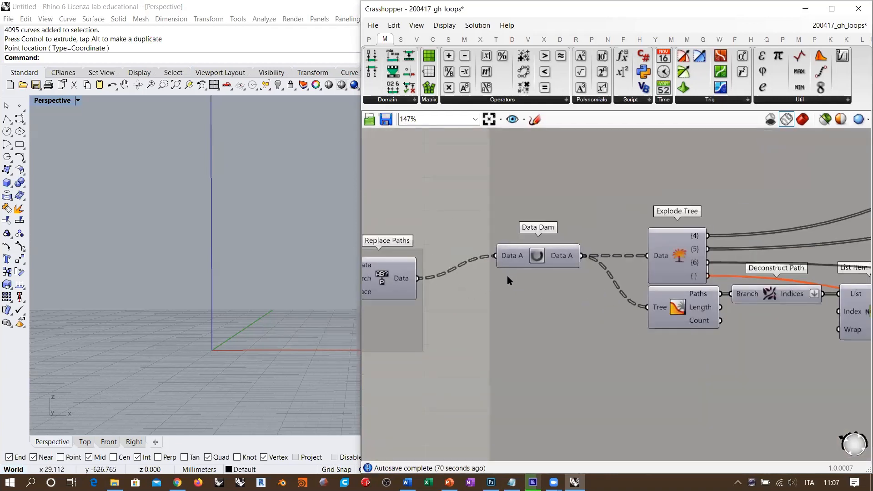
right_drag(494, 222, 530, 269)
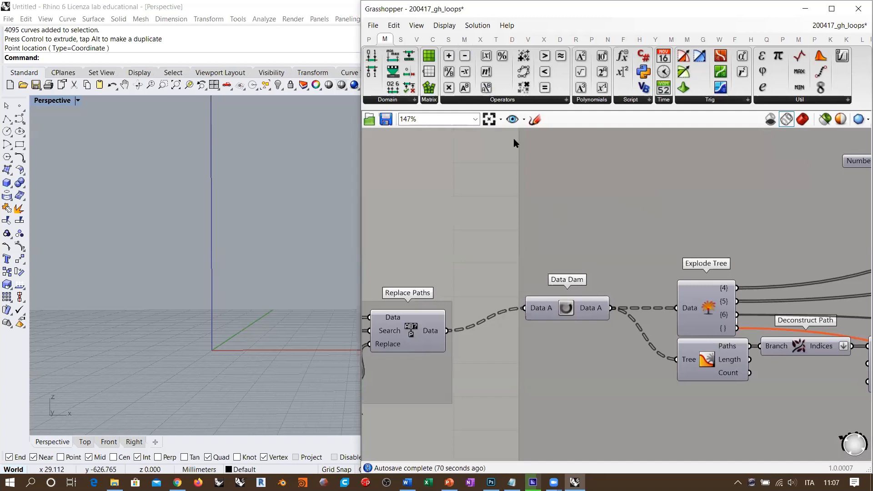
scroll(594, 165, down, 2)
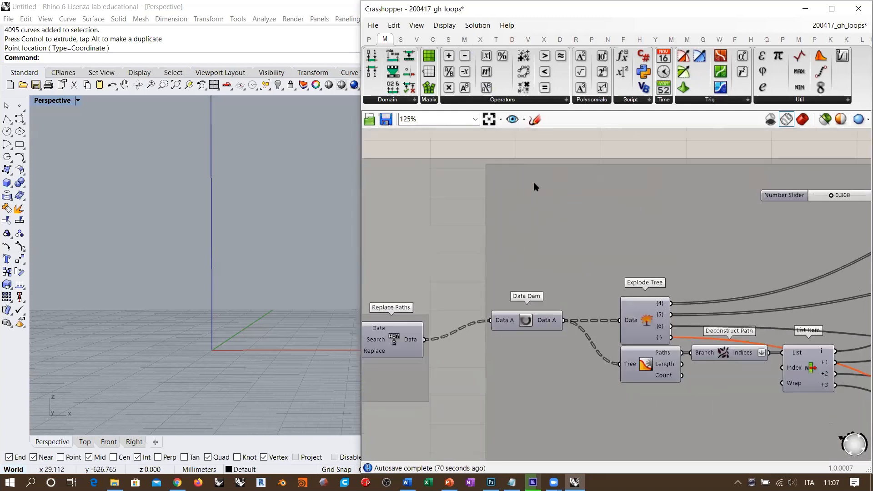
click(460, 41)
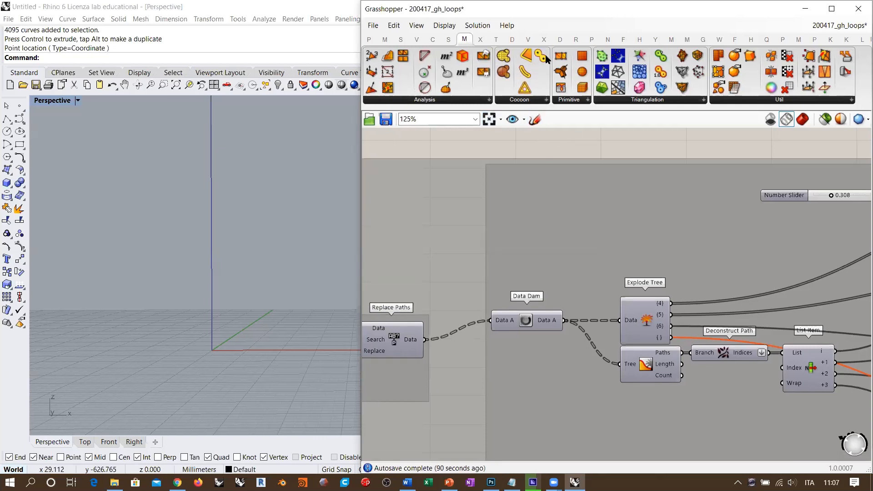
- Show the Dendro component category, and highlight the Explode Tree output on the tree in the viewport
click(566, 39)
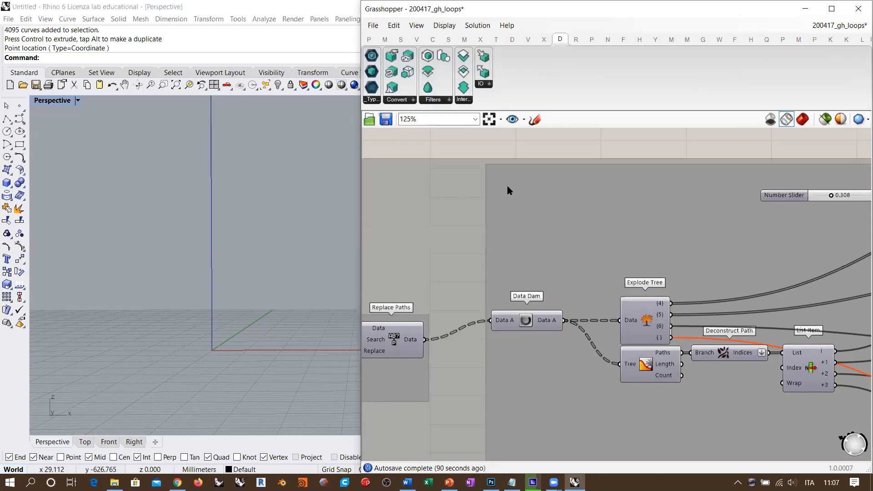
right_drag(673, 332, 607, 261)
scroll(493, 246, up, 3)
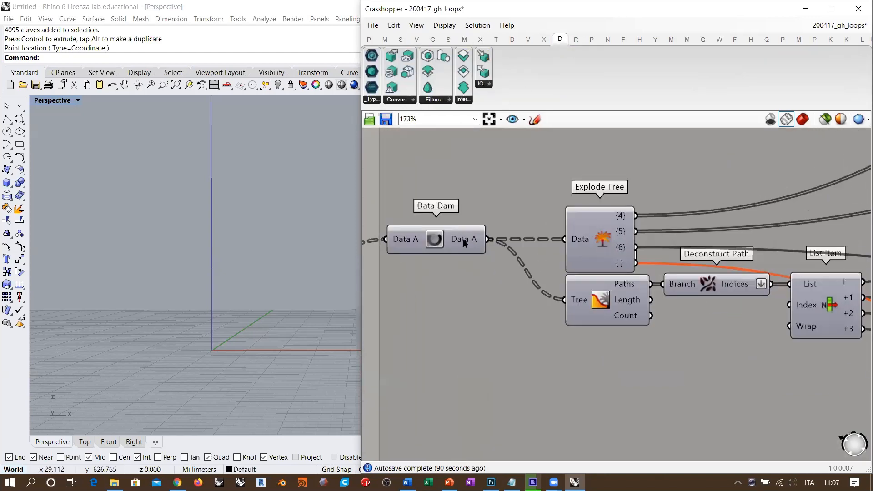
click(413, 249)
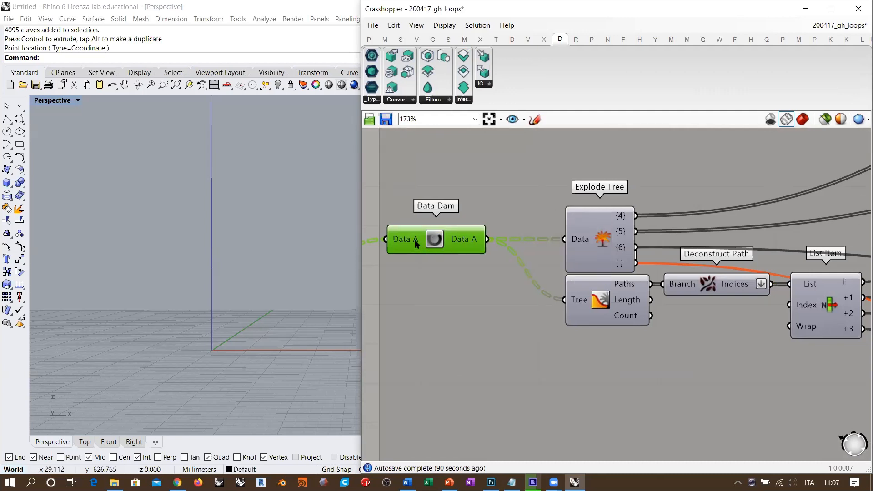
click(603, 242)
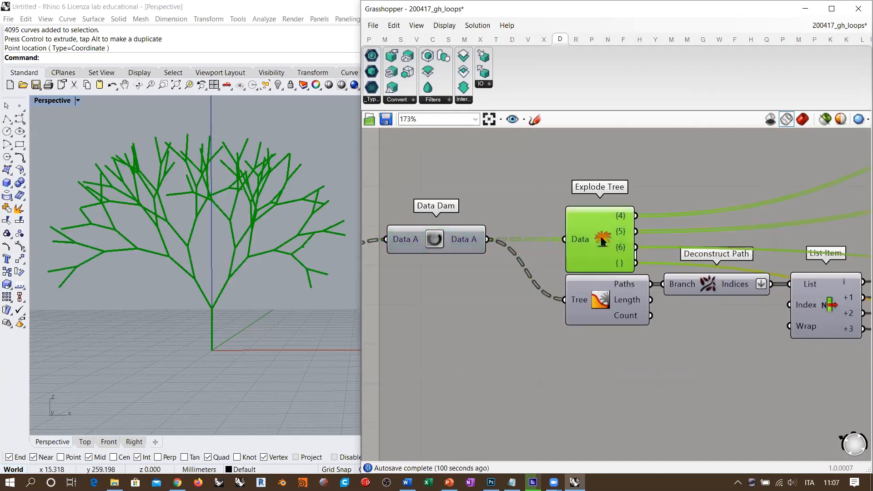
scroll(641, 226, up, 3)
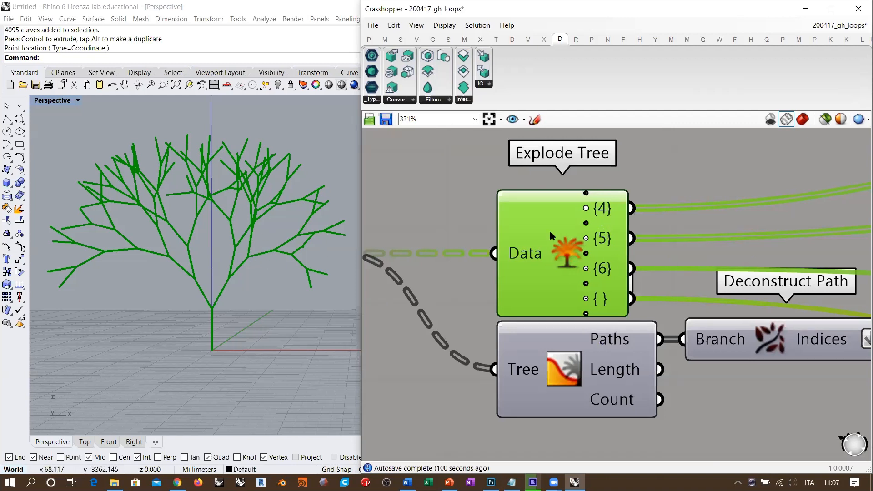
mouse_move(515, 258)
right_down()
mouse_move(544, 266)
mouse_move(569, 254)
mouse_move(515, 264)
right_up()
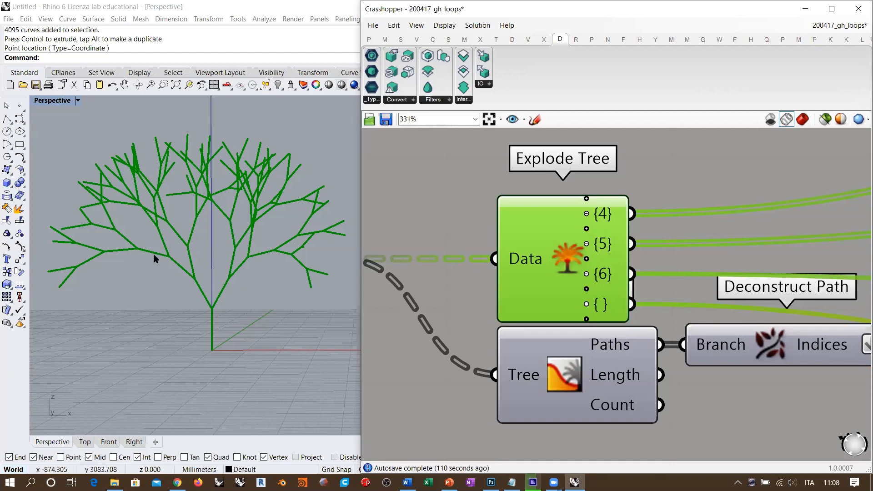
- Try adding outputs to the Explode Tree component, and remove the empty ones, keeping only branches {4}, {5} and {6}
scroll(566, 234, up, 4)
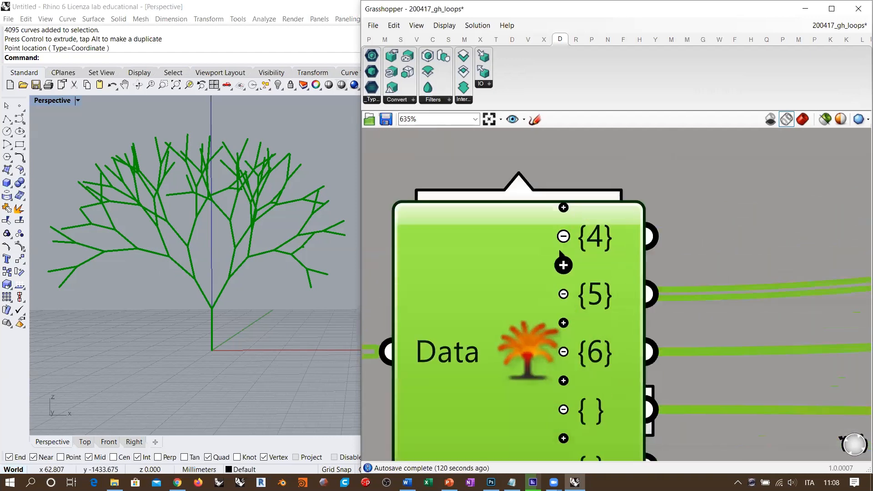
scroll(562, 255, down, 3)
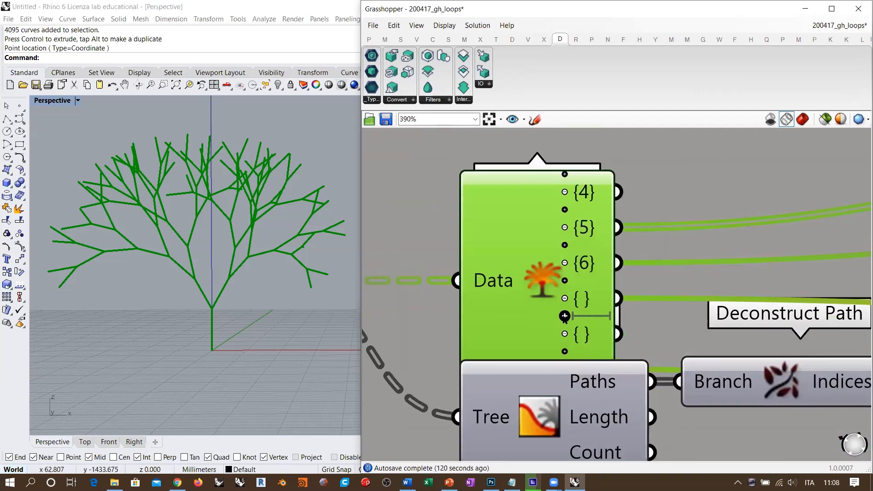
click(563, 316)
click(565, 316)
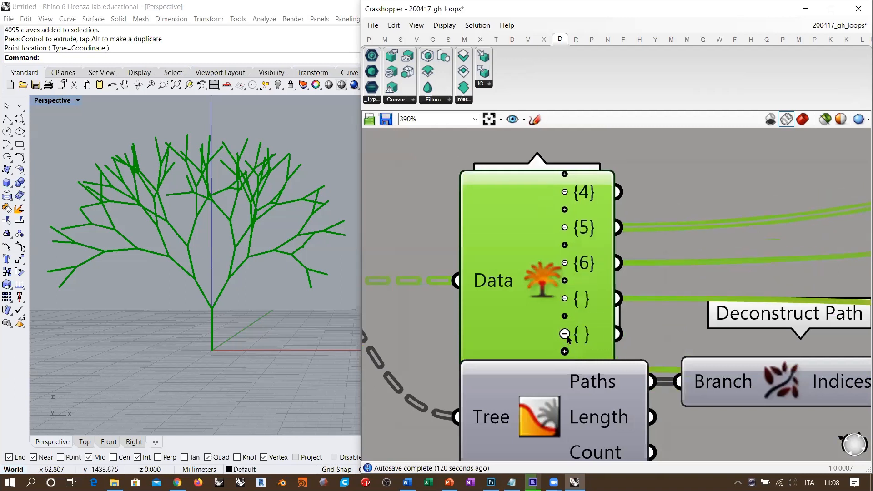
click(566, 335)
click(566, 317)
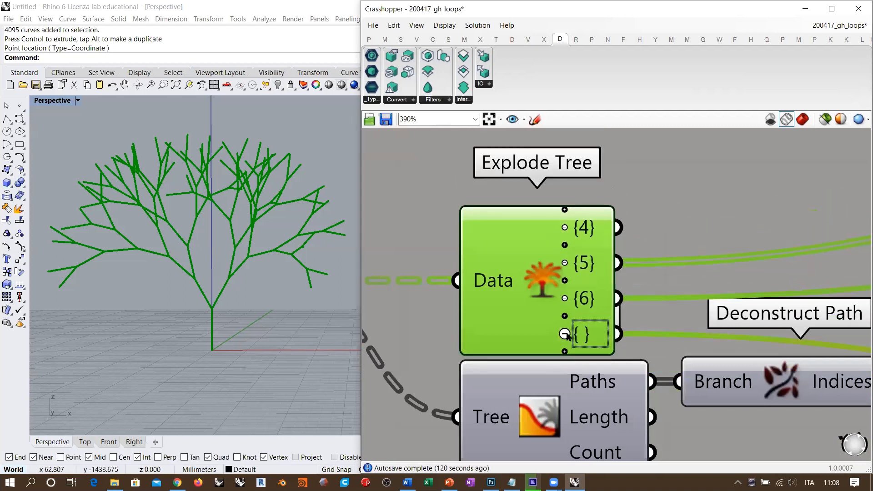
click(564, 334)
scroll(531, 237, down, 4)
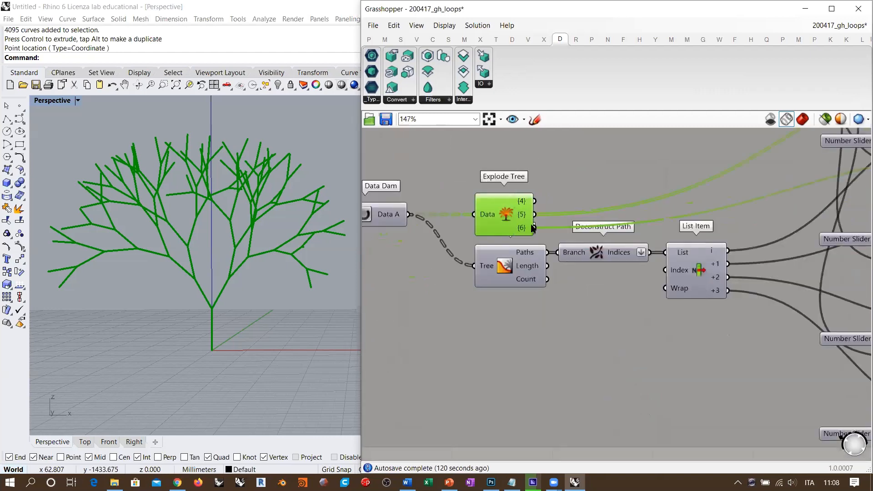
- Trace the Explode Tree branch wires to the Curve To Volume components at the other end of the group
right_drag(564, 193, 521, 207)
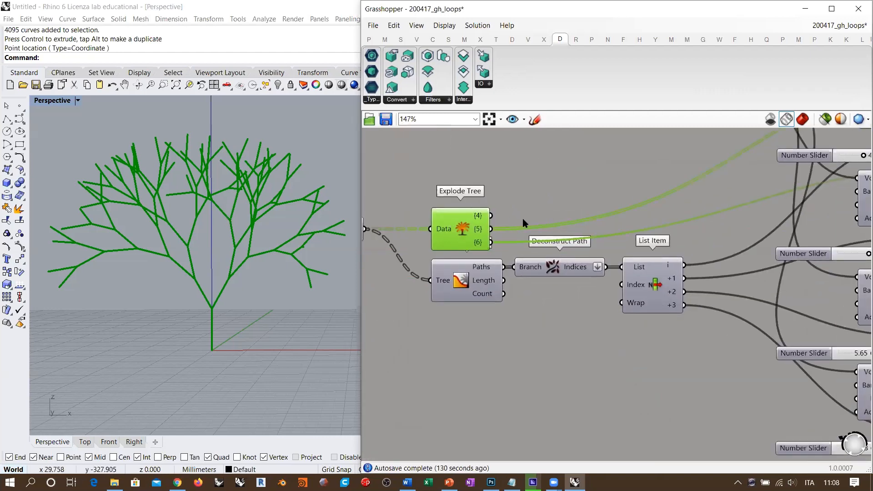
click(539, 237)
right_drag(537, 242, 487, 249)
scroll(486, 247, down, 3)
right_drag(632, 202, 522, 223)
right_drag(646, 176, 616, 183)
scroll(616, 183, up, 3)
right_drag(564, 178, 581, 215)
right_drag(708, 196, 690, 208)
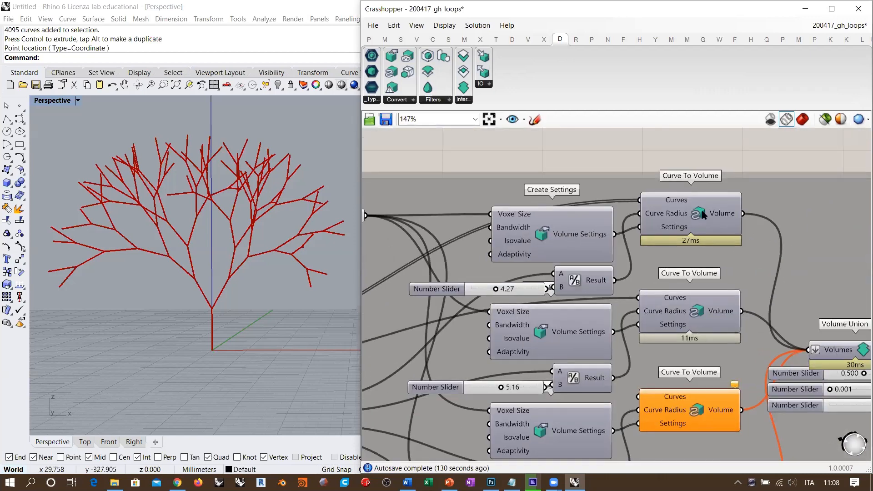
- Point out each of the four Number Sliders that divide the Curve To Volume radii
click(515, 290)
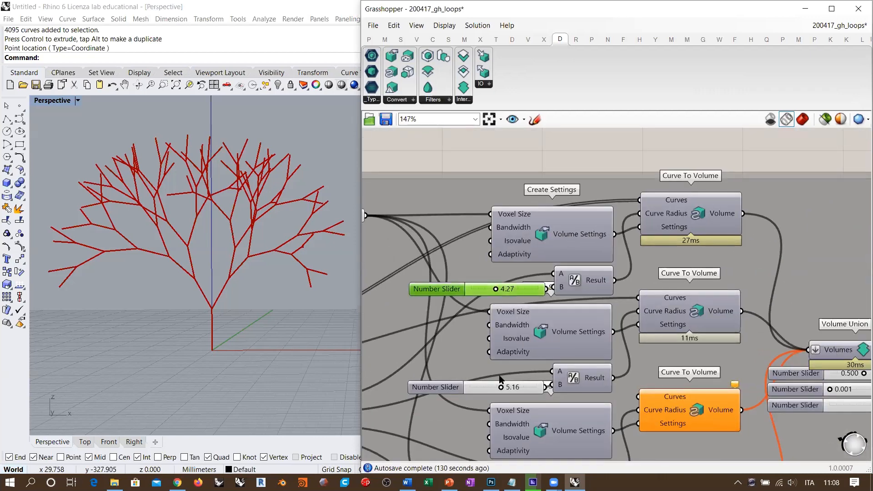
click(502, 386)
right_drag(515, 459, 534, 314)
click(502, 344)
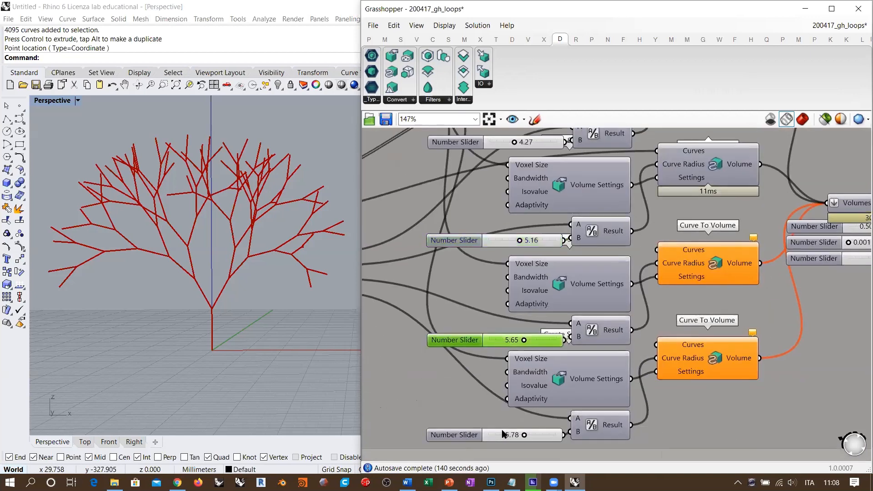
click(504, 435)
right_drag(691, 269, 641, 294)
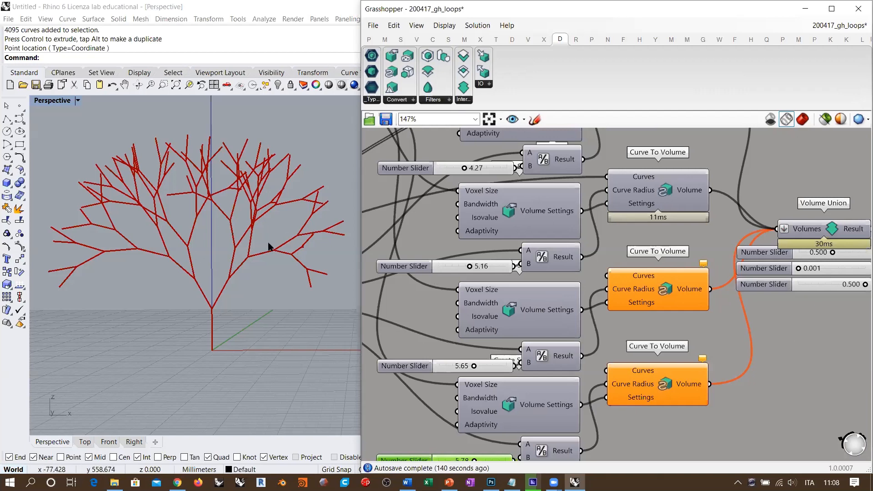
- Inspect the line tree from several angles in the Perspective viewport
right_drag(269, 244, 229, 231)
scroll(227, 248, down, 6)
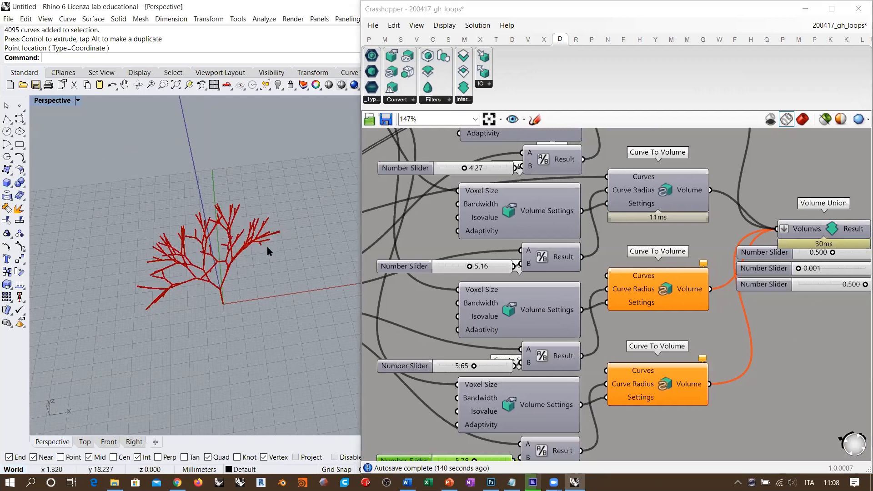
right_drag(267, 251, 291, 249)
scroll(643, 257, down, 4)
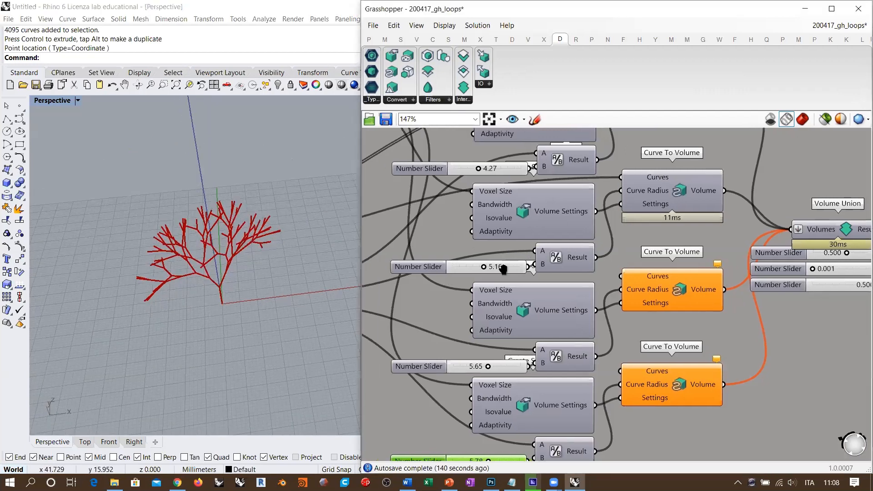
scroll(661, 296, down, 1)
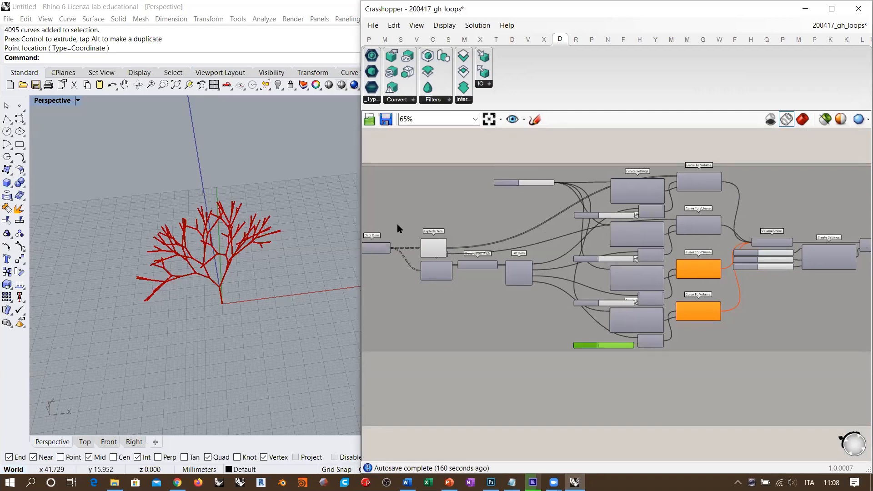
right_drag(250, 257, 267, 225)
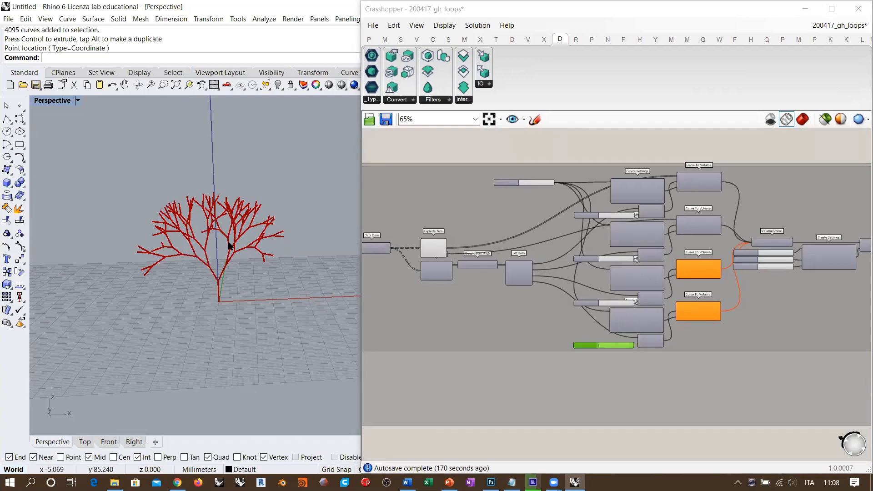
- Examine the Number Slider feeding the Subtraction component inside the tree loop
right_drag(643, 286, 588, 289)
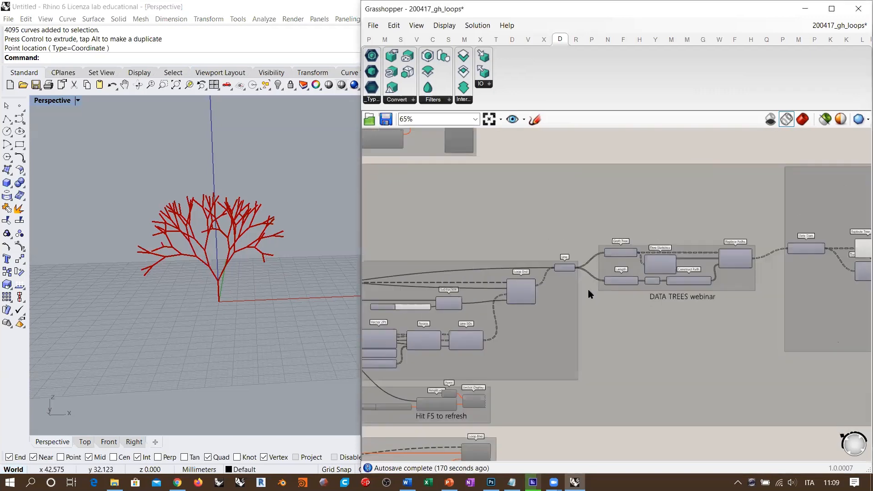
scroll(589, 291, up, 6)
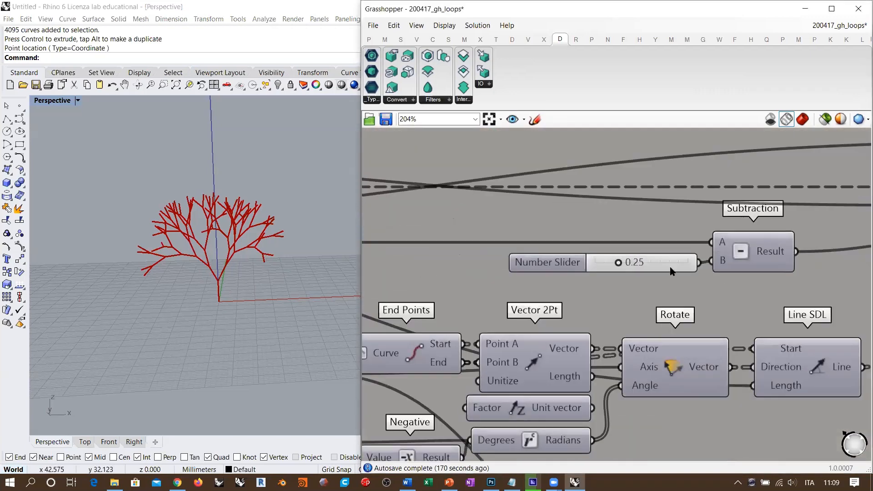
click(653, 266)
click(733, 278)
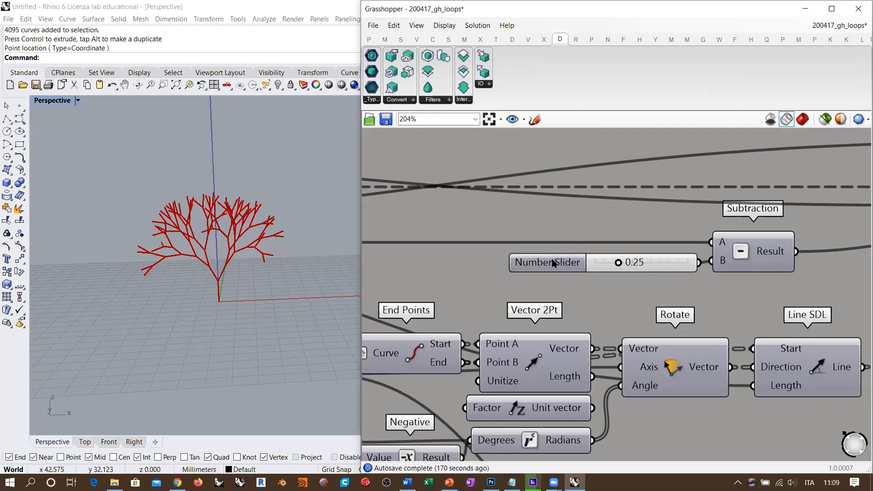
- Examine the meshing chain from the Curve To Volume components through Volume Union to Volume to Mesh
scroll(500, 250, down, 8)
right_drag(663, 248, 486, 261)
scroll(759, 241, up, 3)
right_drag(766, 237, 707, 262)
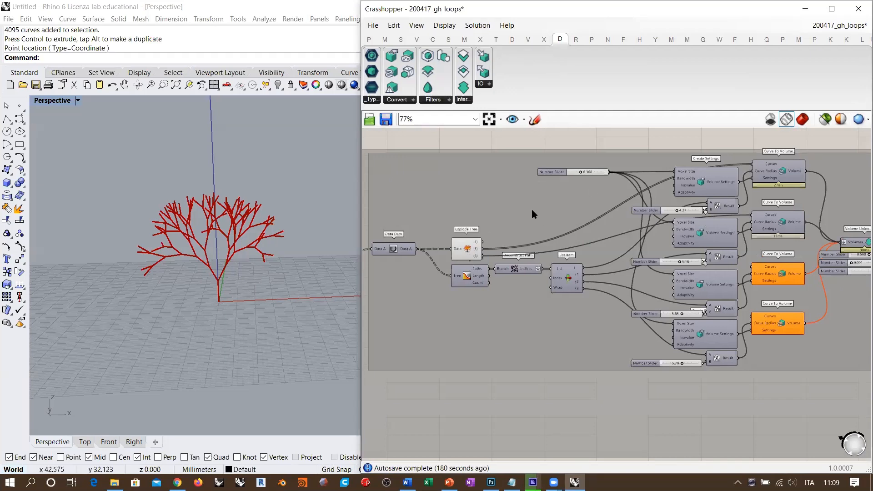
right_drag(777, 241, 593, 250)
scroll(670, 241, up, 3)
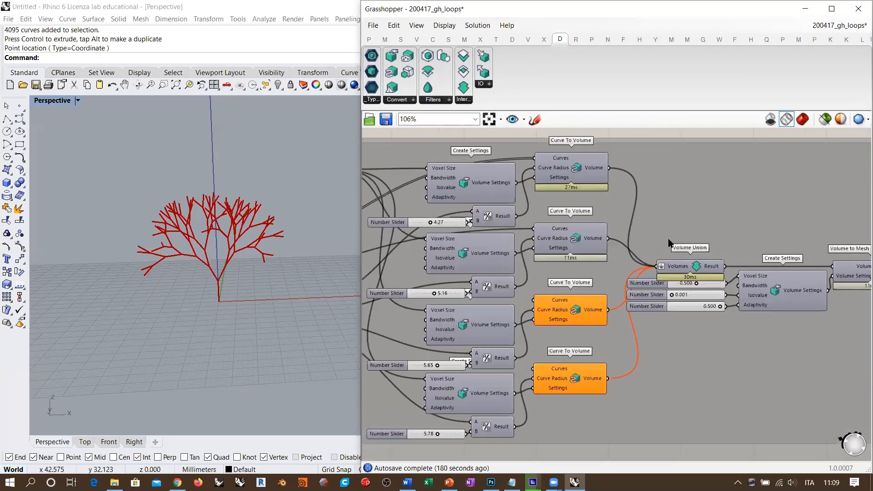
scroll(511, 237, down, 2)
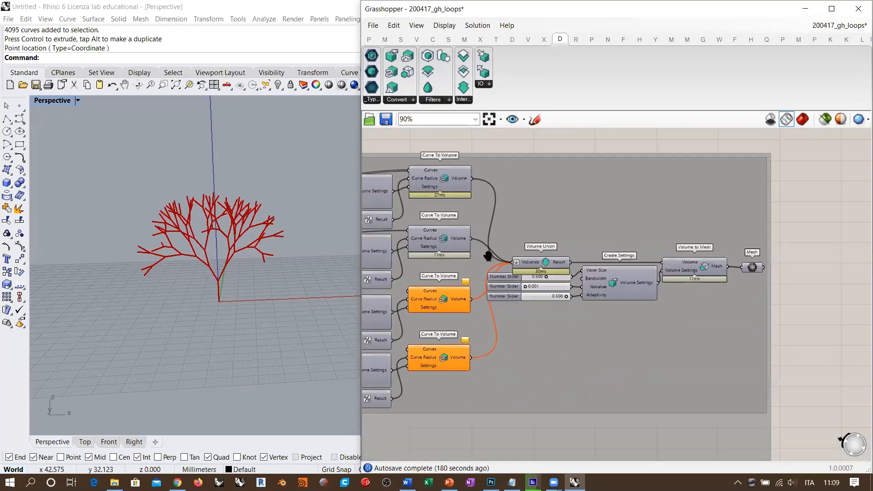
- Turn off the preview of the Explode Tree component
right_drag(487, 255, 802, 262)
click(392, 276)
key(ctrl+q)
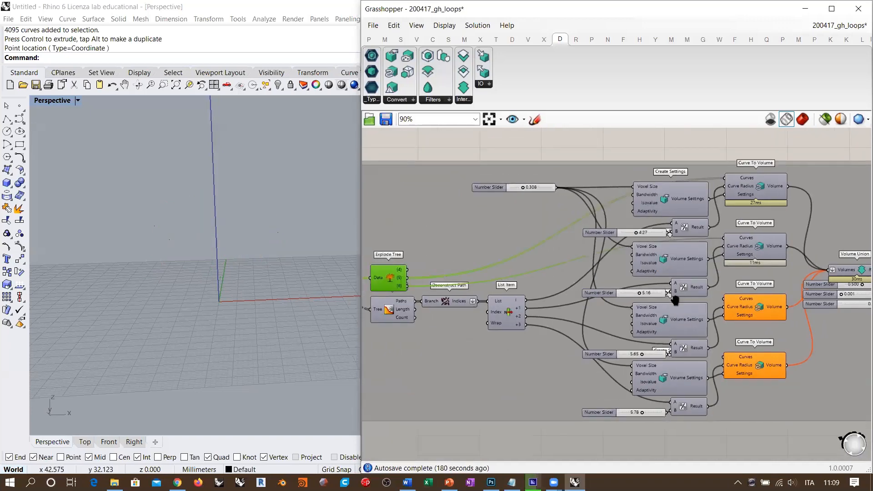
- Turn on the preview of the final Mesh component and move it slightly closer to Volume to Mesh
right_drag(675, 300, 600, 274)
scroll(705, 268, up, 5)
click(741, 251)
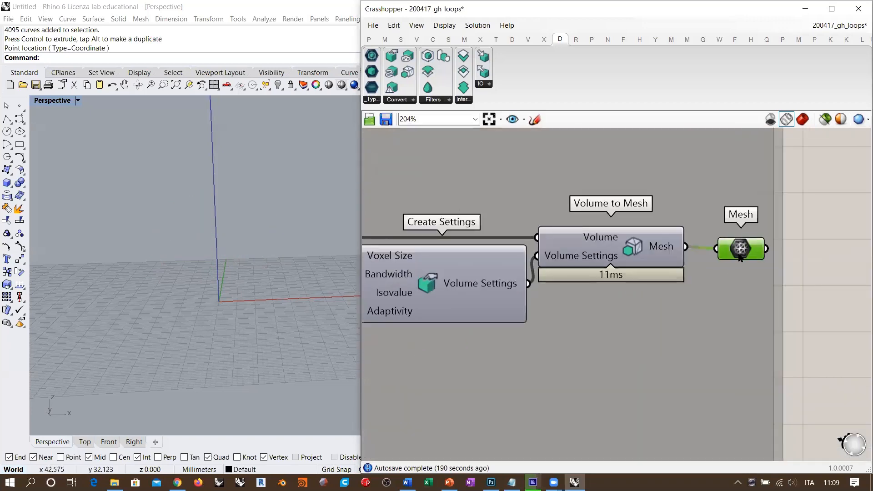
key(ctrl+q)
click(823, 258)
drag(742, 251, 736, 248)
click(705, 291)
- Inspect the branching mesh up close from several angles in the Perspective viewport
right_drag(241, 259, 225, 275)
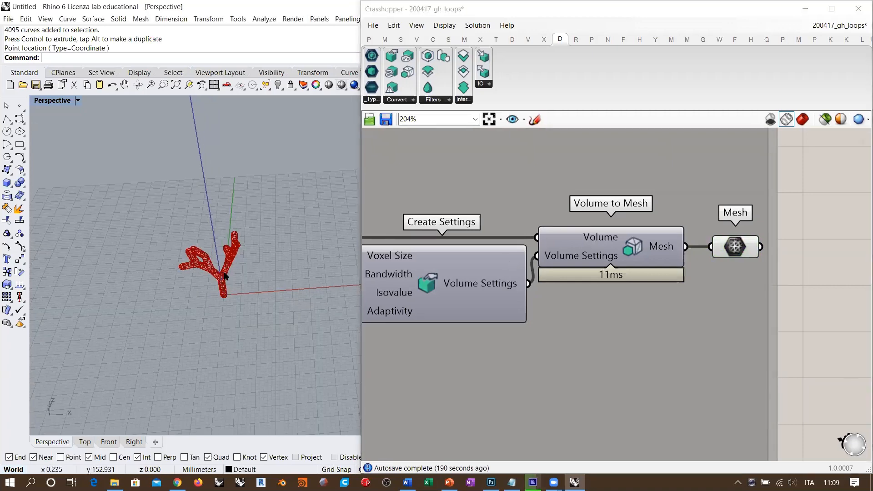
scroll(247, 248, up, 8)
right_drag(248, 248, 282, 204)
scroll(253, 241, down, 4)
scroll(476, 273, down, 4)
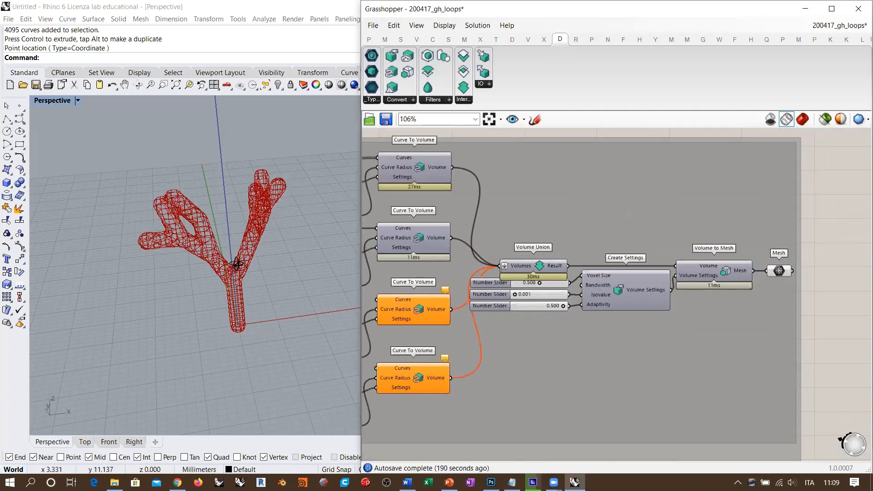
- Set the Number Slider of the first Curve To Volume radius division to 7.14, and slightly raise the second one
right_drag(379, 217, 554, 283)
scroll(567, 247, up, 5)
scroll(554, 284, down, 2)
drag(504, 291, 535, 290)
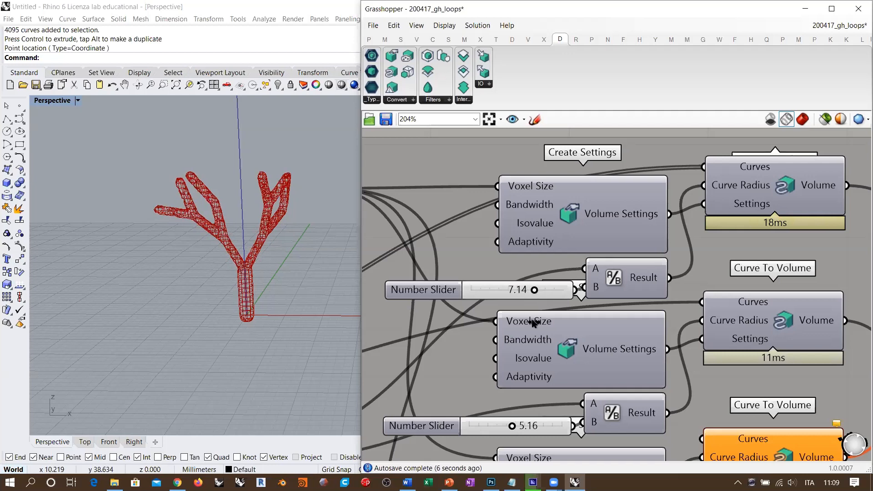
right_drag(513, 427, 547, 309)
mouse_move(543, 309)
mouse_down()
mouse_move(506, 310)
mouse_move(551, 308)
mouse_up()
- Check the thinner branches of the mesh against the full meshing definition
right_drag(294, 224, 311, 261)
right_drag(542, 276, 606, 280)
scroll(604, 279, down, 5)
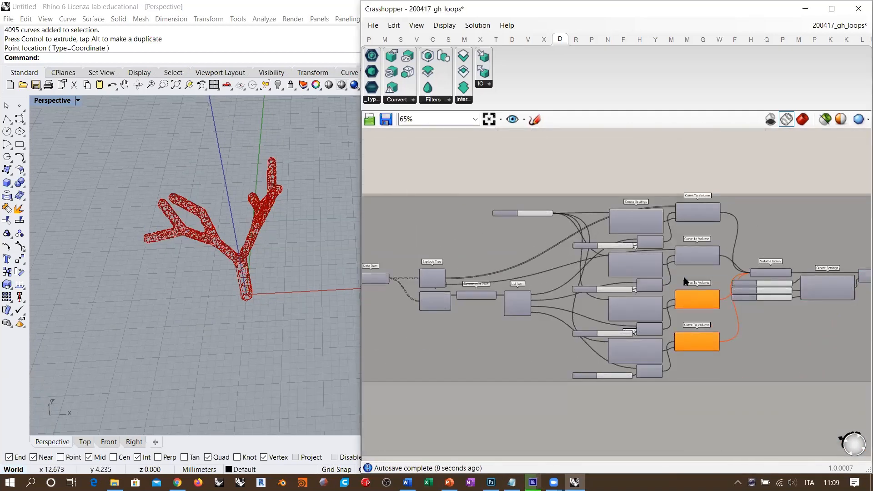
right_drag(304, 251, 229, 278)
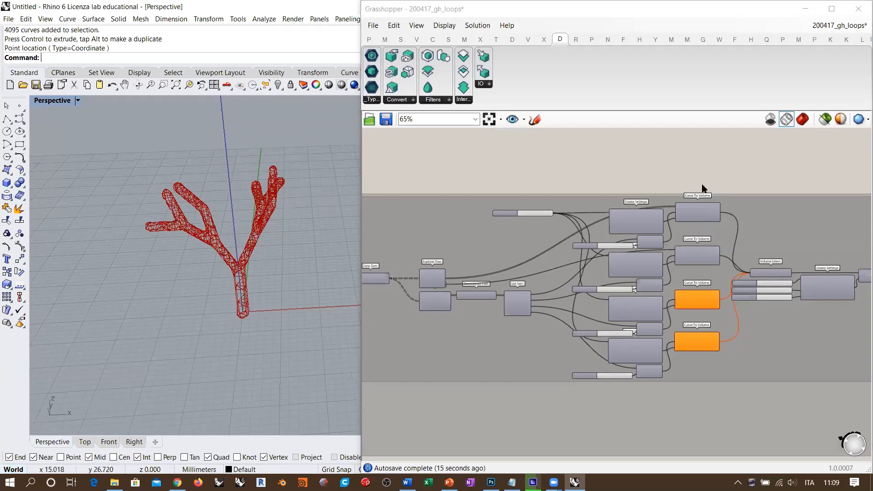
- Place a Smooth Volume component on the empty canvas above the meshing group
click(694, 165)
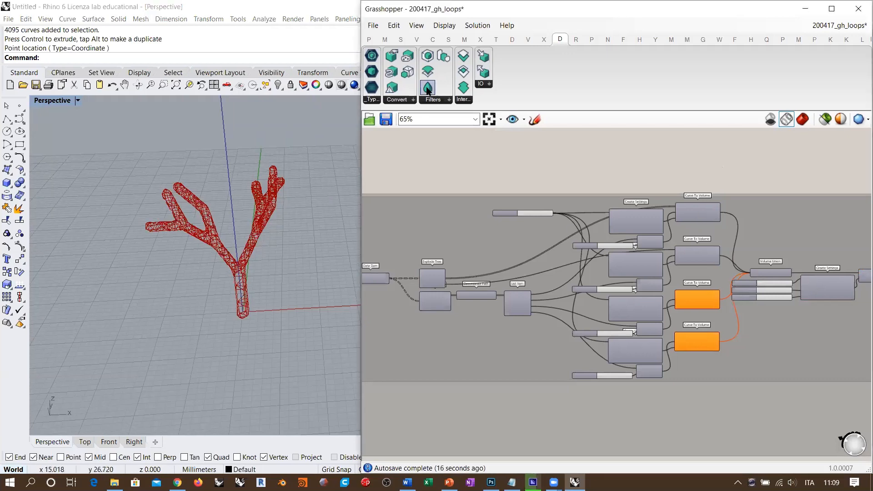
drag(428, 86, 577, 161)
scroll(573, 166, up, 5)
right_drag(553, 216, 601, 257)
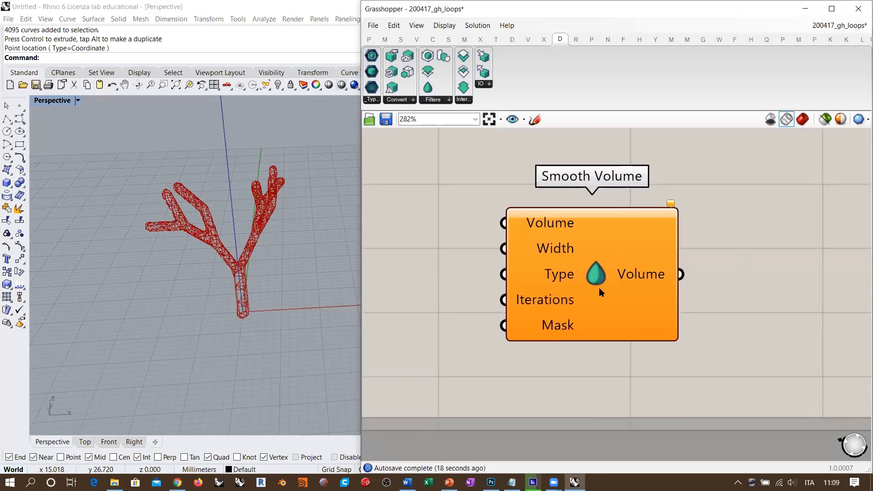
- Undo the placement of the Smooth Volume component
key(ctrl+z)
scroll(602, 185, down, 8)
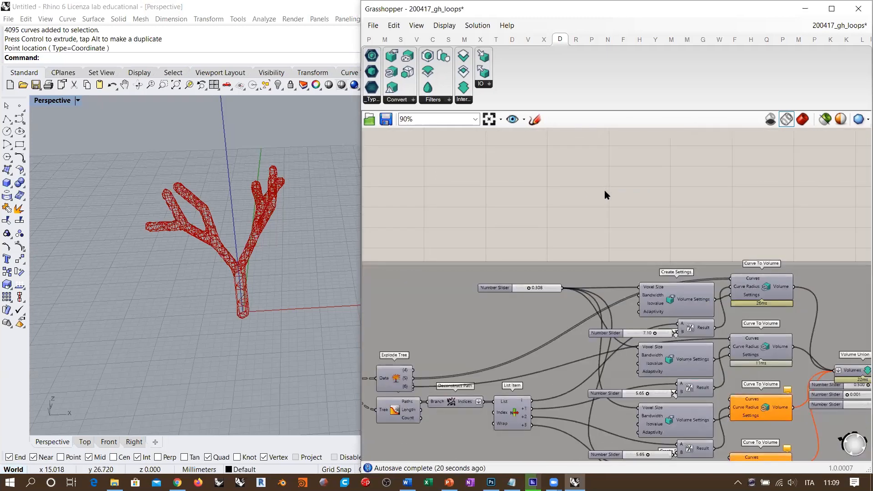
right_drag(737, 281, 745, 281)
right_drag(582, 281, 626, 277)
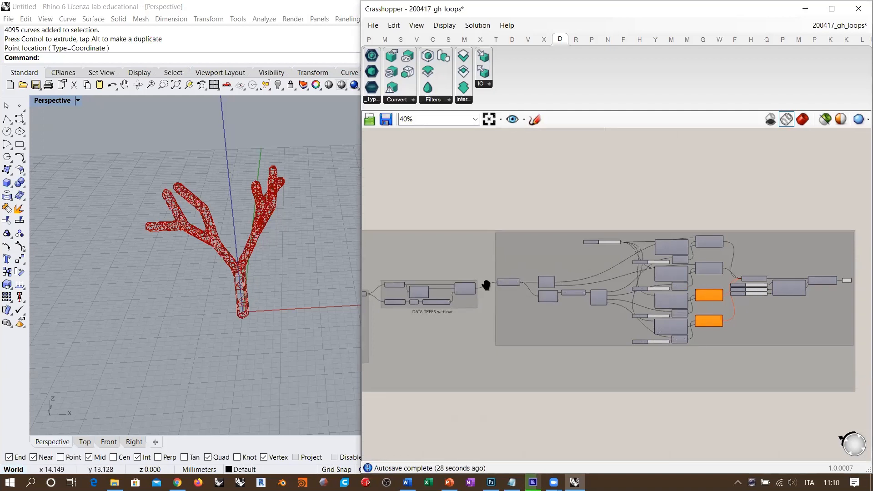
- Examine the Data Dam between Replace Paths and Explode Tree, and how it separates the recursive loop from the meshing part
scroll(547, 280, up, 5)
right_drag(790, 254, 605, 259)
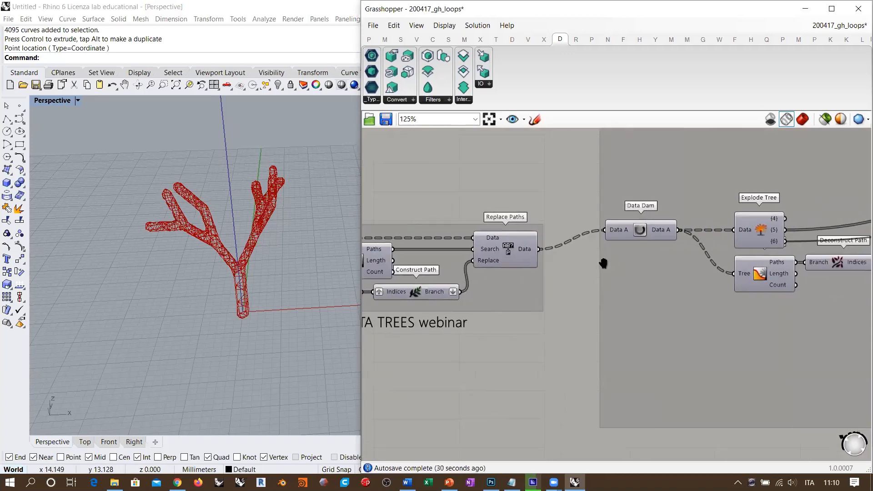
scroll(587, 260, up, 1)
scroll(587, 257, up, 3)
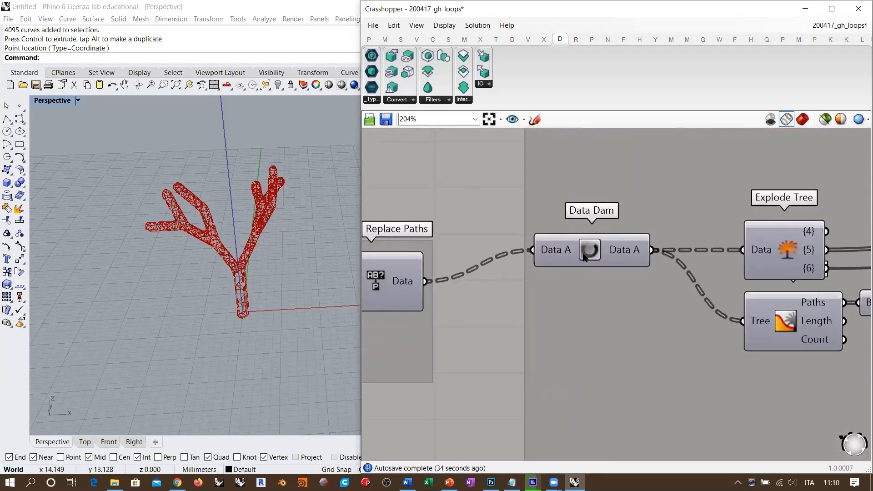
scroll(547, 252, down, 6)
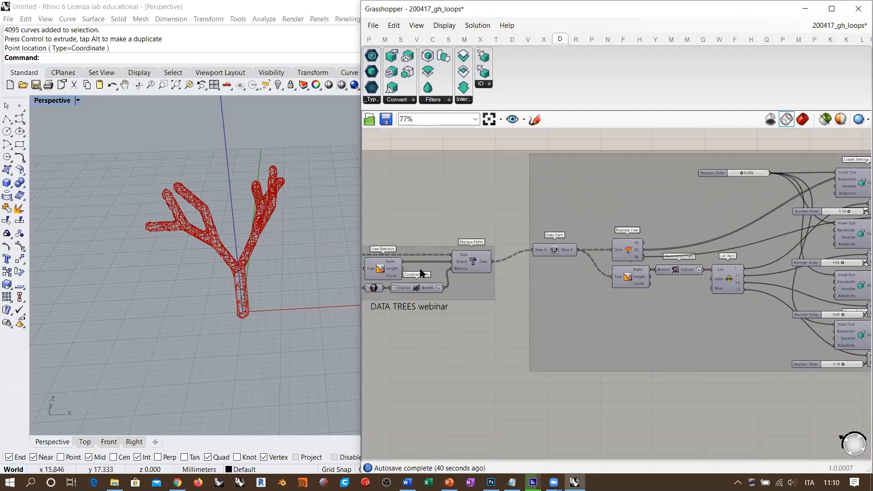
right_drag(425, 267, 700, 274)
scroll(700, 275, down, 1)
scroll(701, 276, down, 2)
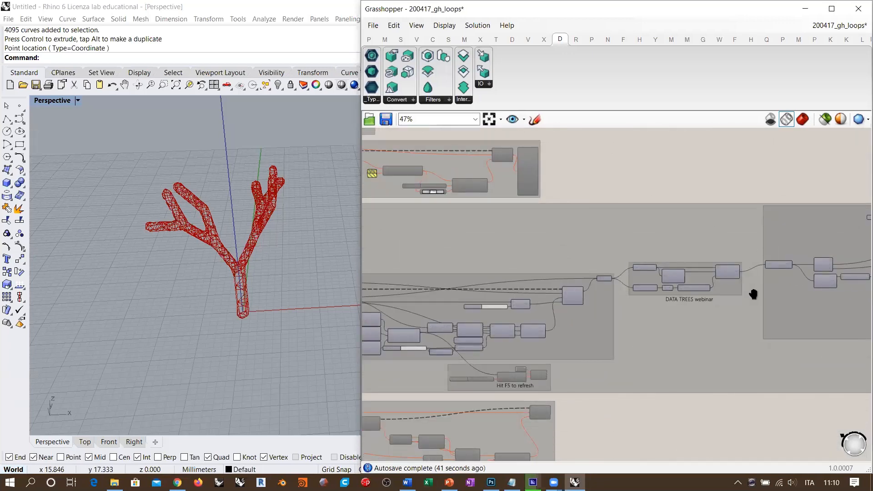
scroll(753, 294, up, 6)
click(687, 277)
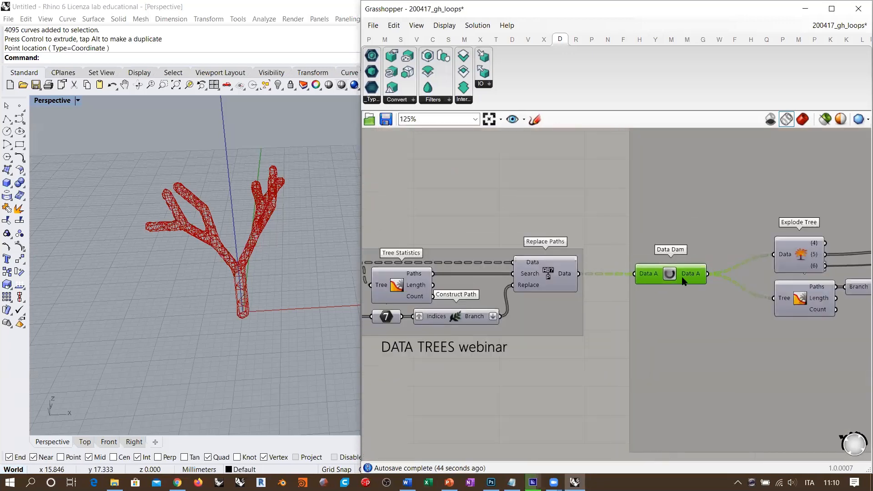
scroll(777, 265, down, 6)
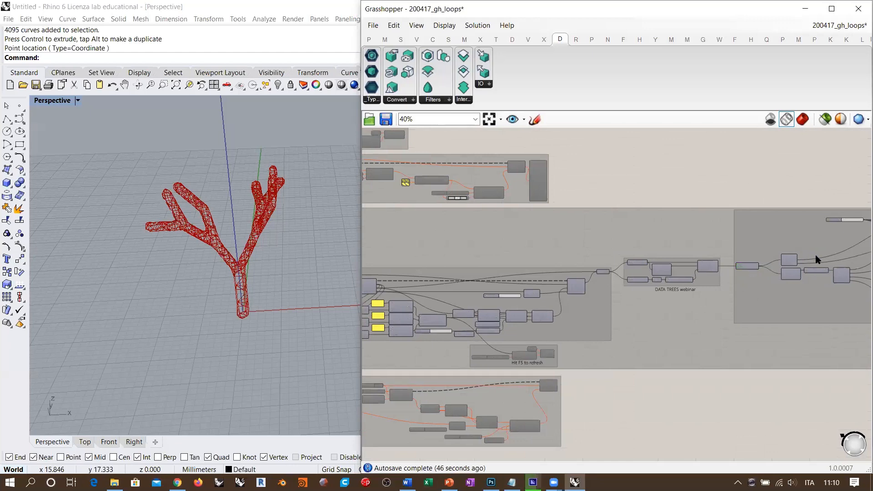
scroll(578, 273, up, 4)
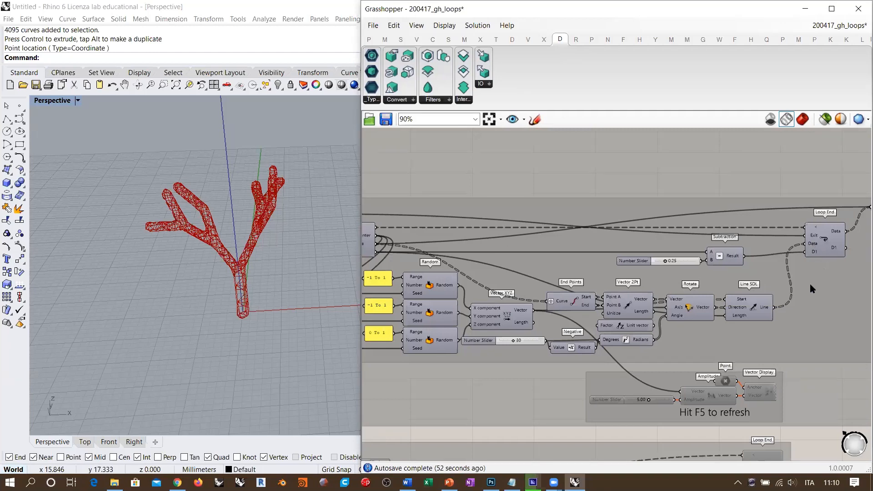
- Inspect the wireframe tree mesh from several angles in the Perspective viewport
scroll(133, 243, up, 3)
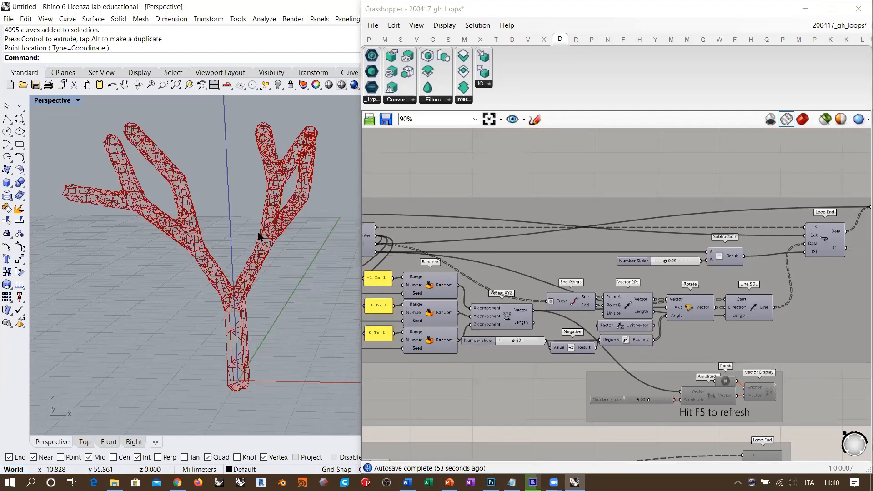
right_drag(300, 175, 316, 194)
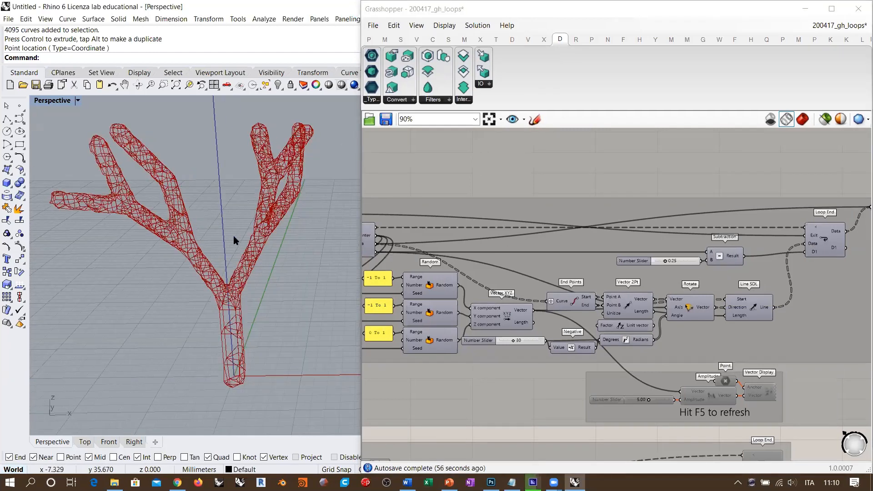
right_drag(234, 229, 302, 221)
scroll(517, 272, down, 5)
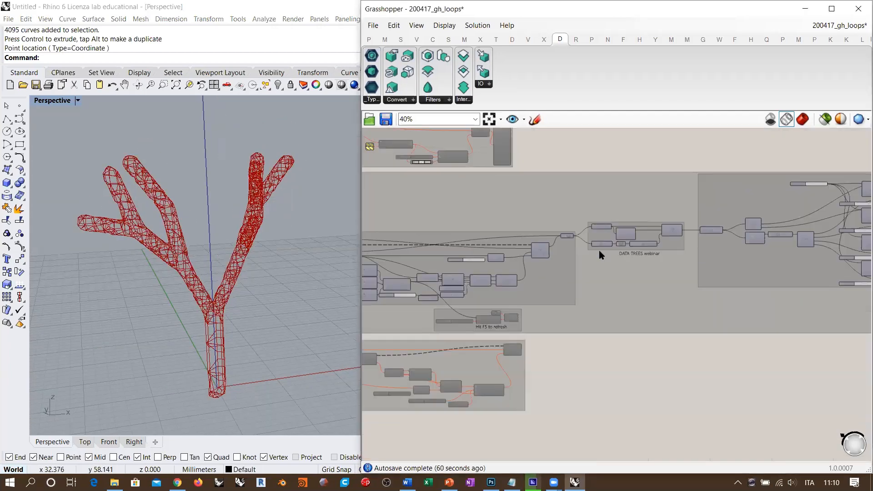
- Disconnect the Replace Paths Data output from the Data Dam input and reconnect it
scroll(566, 287, up, 8)
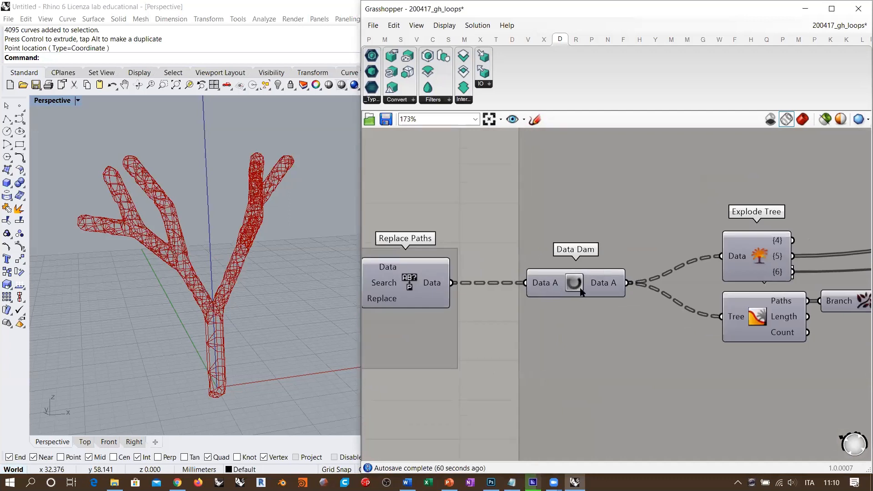
ctrl+drag(452, 283, 531, 285)
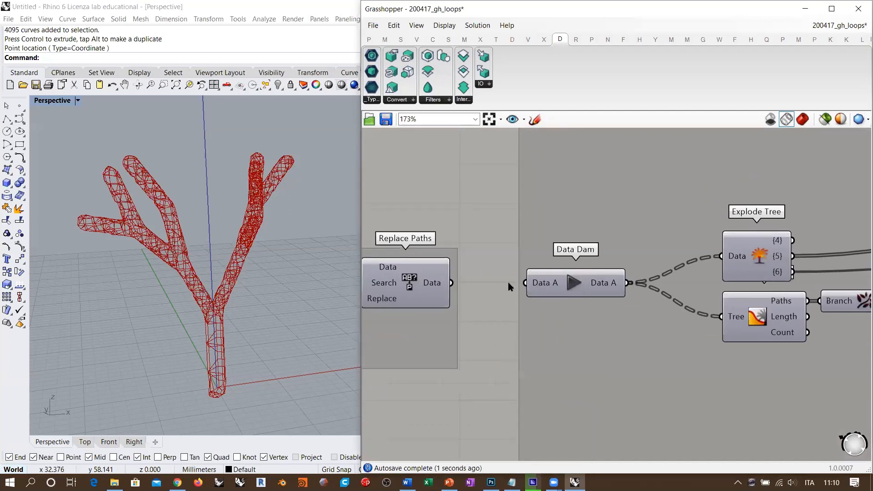
drag(451, 283, 526, 283)
right_drag(550, 285, 703, 286)
scroll(704, 286, down, 2)
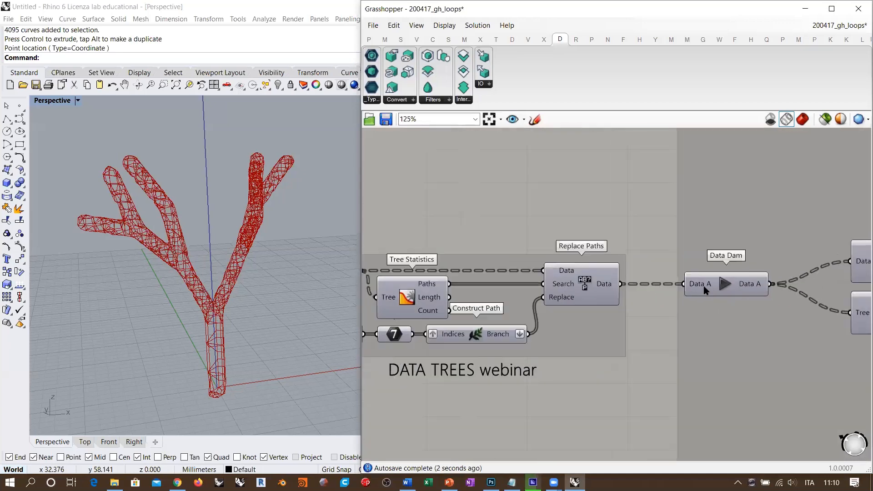
- Rerun the tree loop by switching the Loop Start trigger's Boolean Toggle to True and back to False
scroll(704, 286, down, 6)
right_drag(439, 312, 697, 286)
right_drag(476, 271, 538, 285)
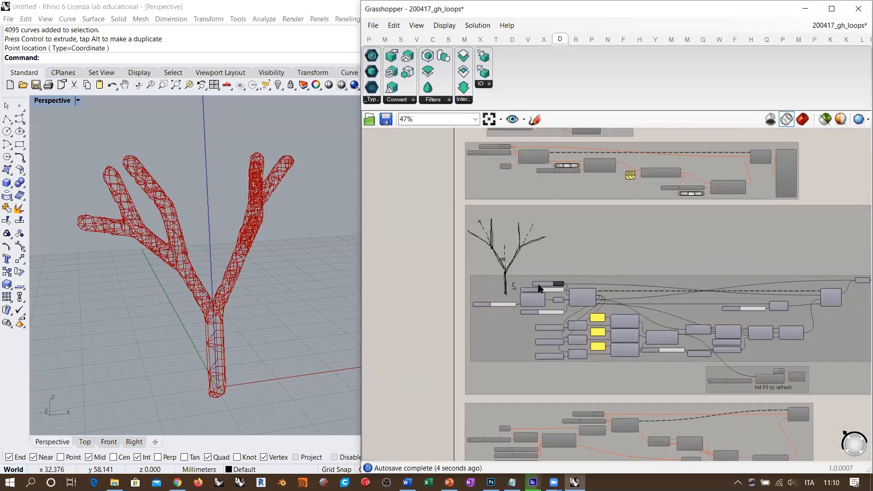
scroll(539, 288, up, 10)
double_click(617, 275)
right_drag(617, 277, 513, 257)
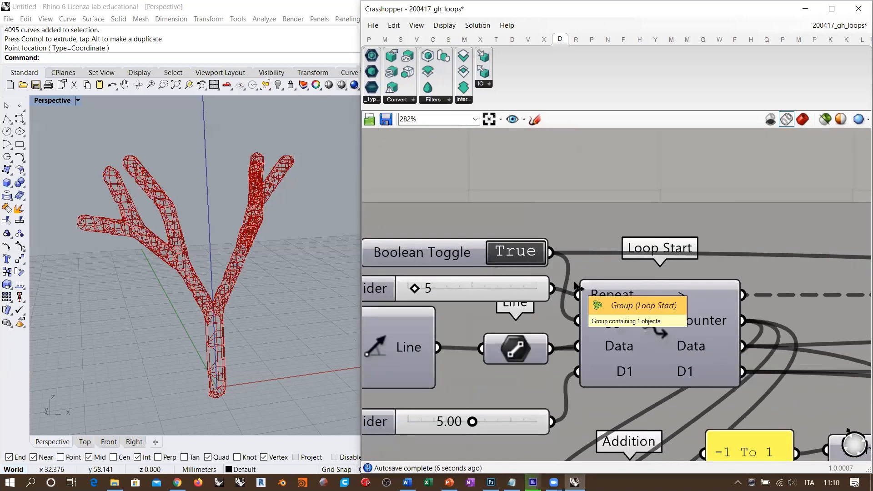
double_click(516, 257)
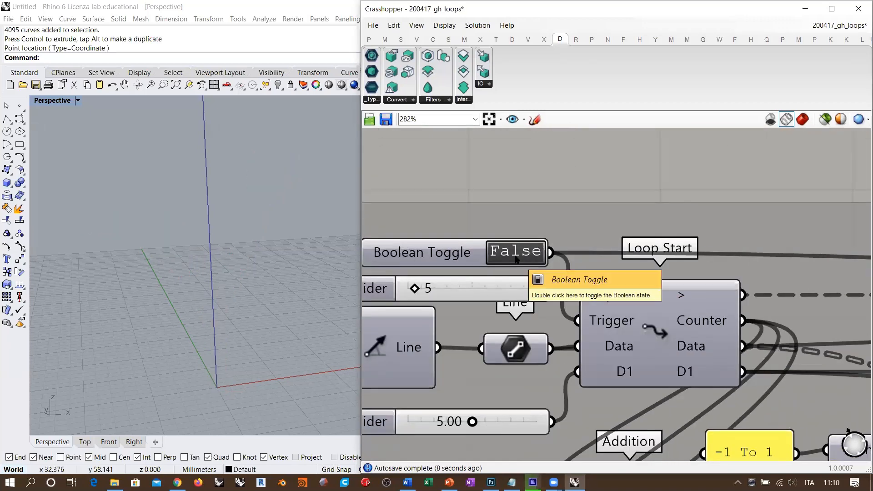
- Release the new branches through the Data Dam to regenerate the tree mesh, and check it in the Perspective viewport
right_drag(701, 273, 522, 261)
scroll(522, 261, down, 4)
right_drag(725, 255, 640, 261)
right_drag(841, 261, 483, 261)
right_drag(782, 249, 687, 260)
scroll(688, 261, up, 4)
click(720, 250)
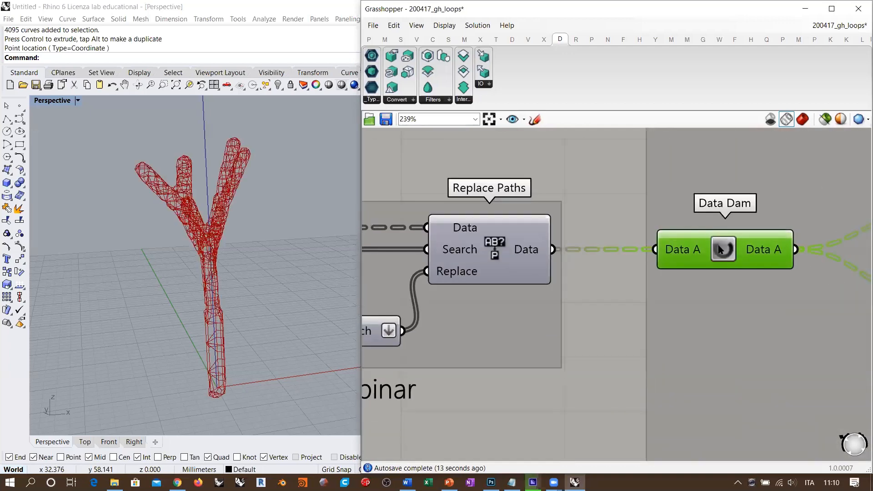
right_drag(268, 241, 241, 262)
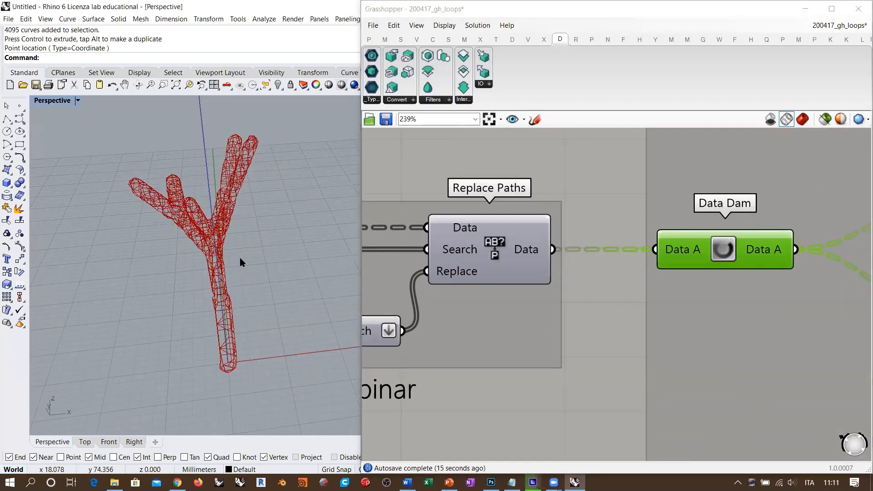
- Disable the whole recursive tree definition, including its loop, data tree and meshing groups
right_drag(651, 269, 503, 262)
scroll(503, 262, down, 6)
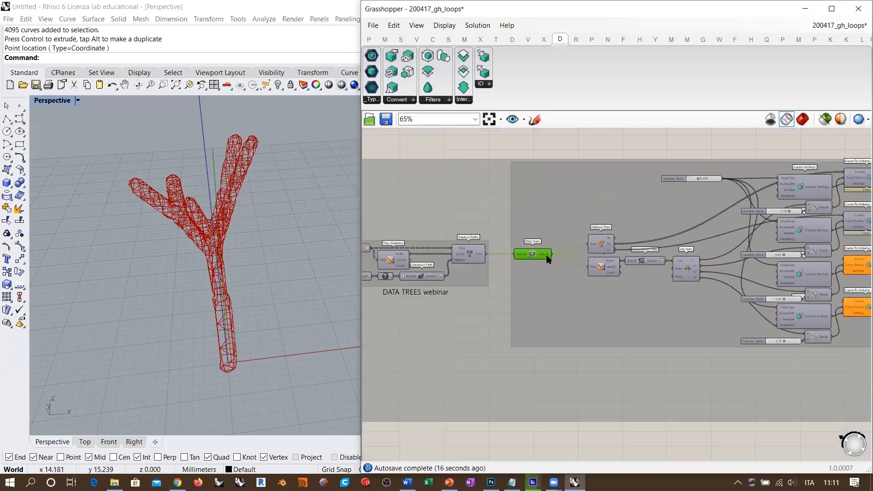
scroll(653, 269, down, 7)
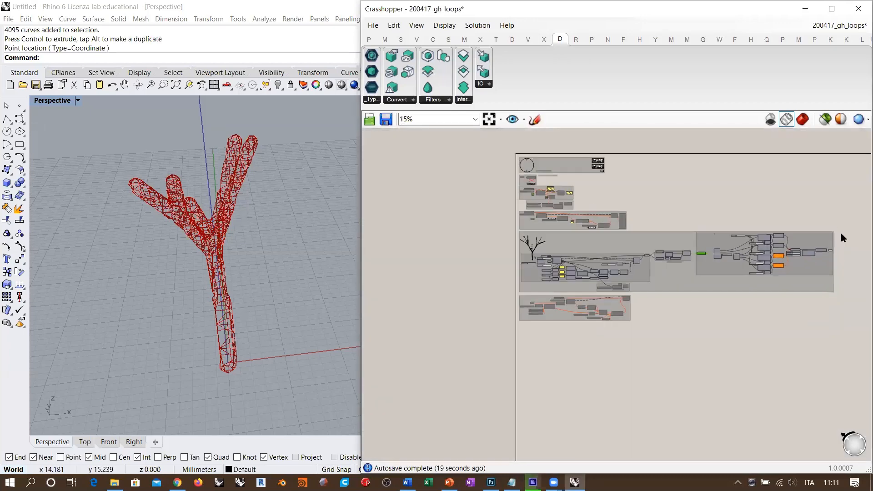
drag(839, 230, 500, 296)
key(ctrl+e)
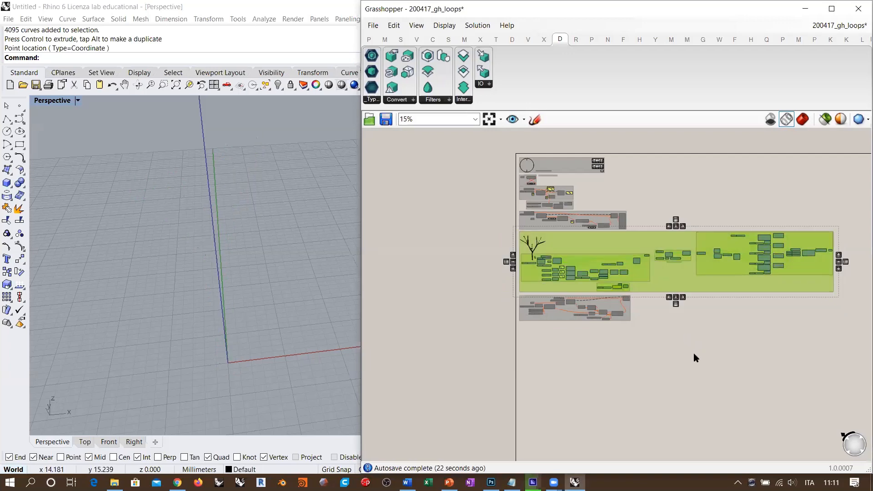
click(694, 353)
right_drag(694, 353, 654, 381)
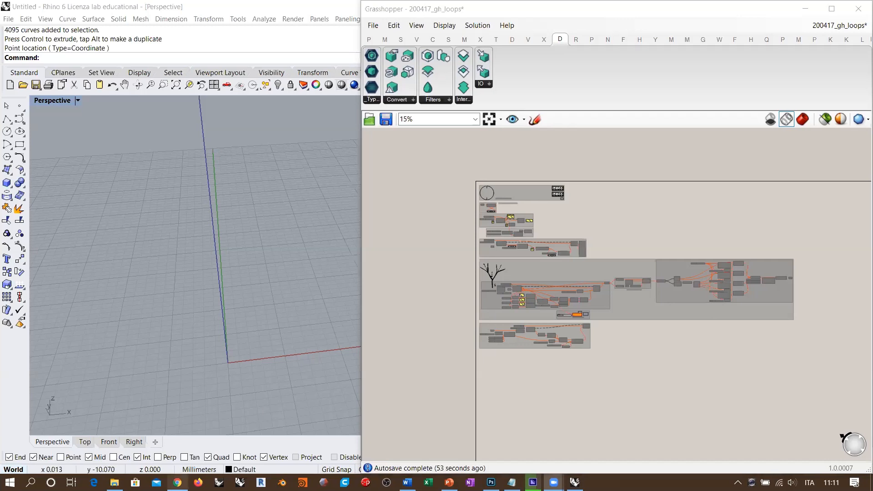
- Switch to the YouTube live stream in Chrome and highlight the word "column" in the viewer's chat question
click(178, 482)
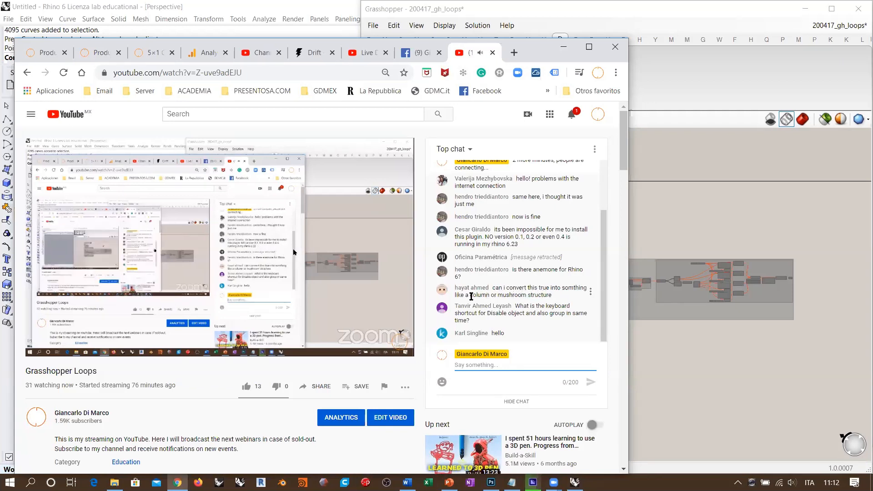
double_click(472, 295)
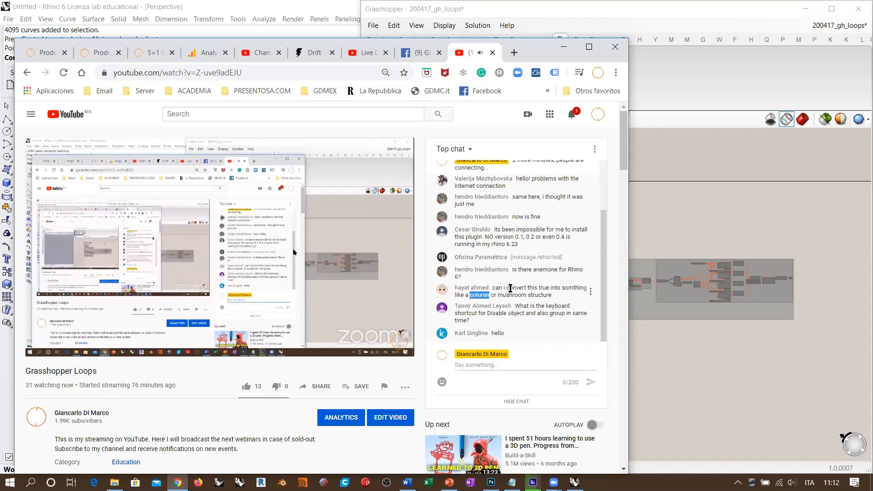